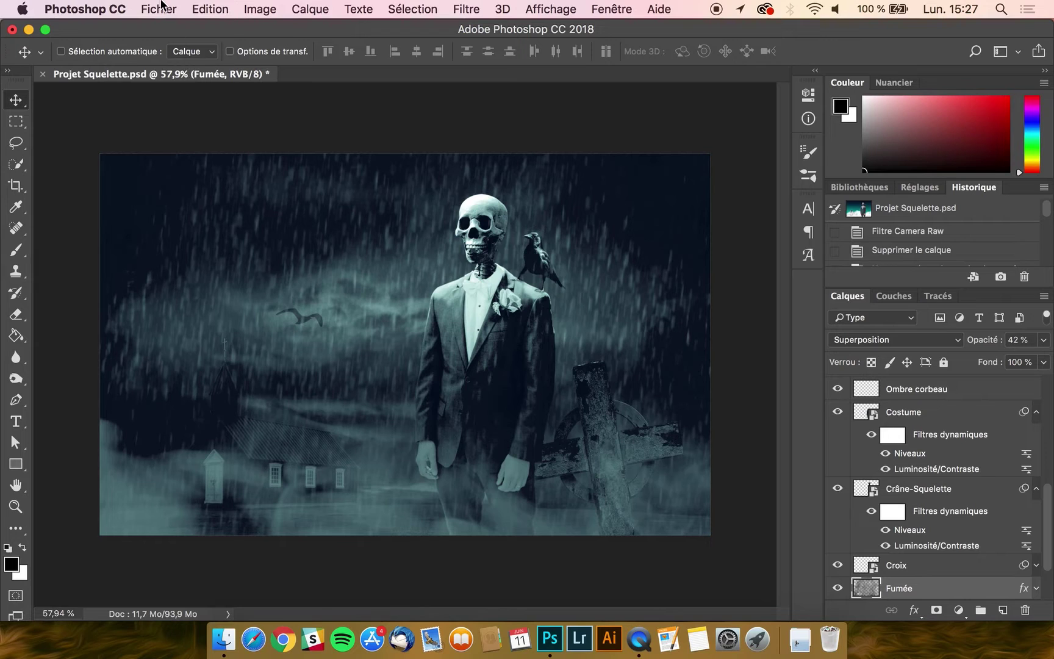
- Create a new 2560 x 1600 px RGB document at 300 pixels per inch named "Scène lugubre"
{"action": "left_click", "coordinate": [161, 6]}
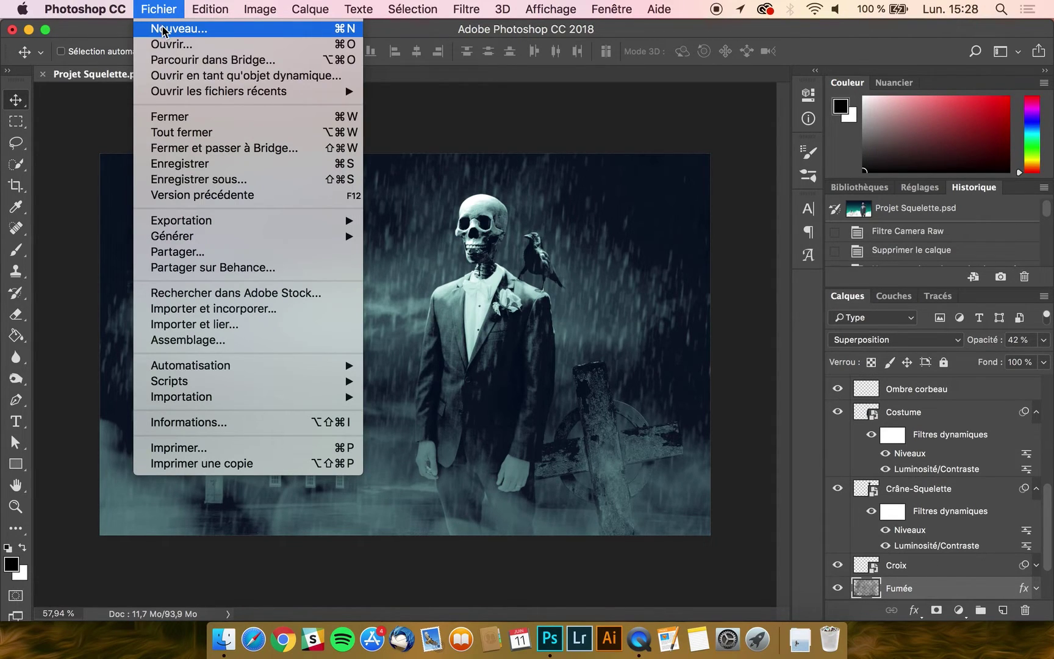
{"action": "left_click", "coordinate": [162, 30]}
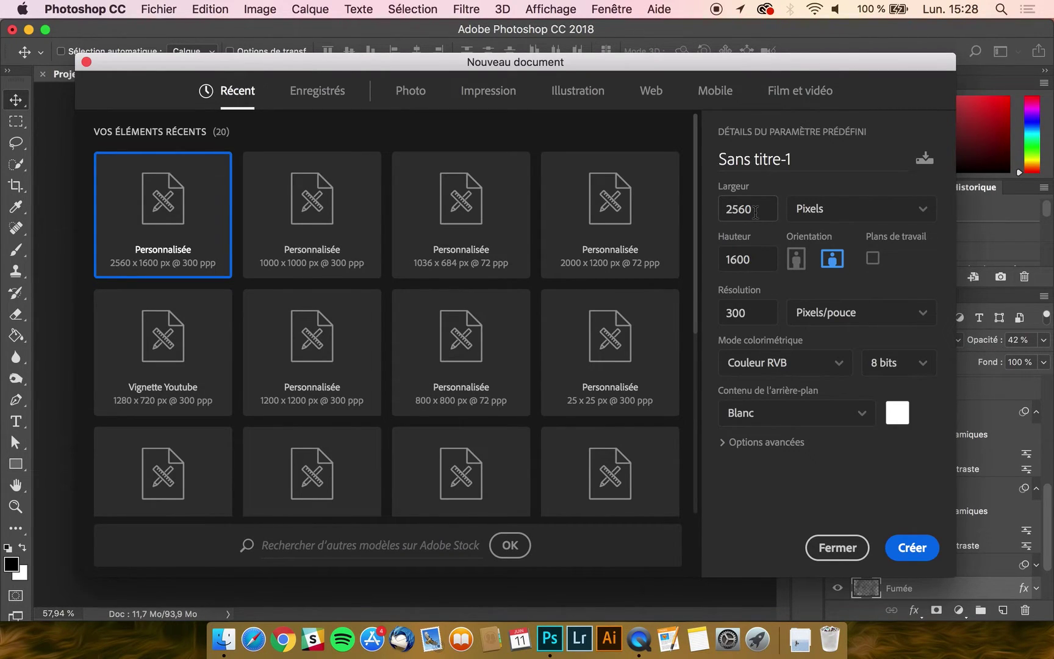
{"action": "double_click", "coordinate": [753, 312]}
{"action": "left_click", "coordinate": [775, 169]}
{"action": "type", "text": "Scène lugubre"}
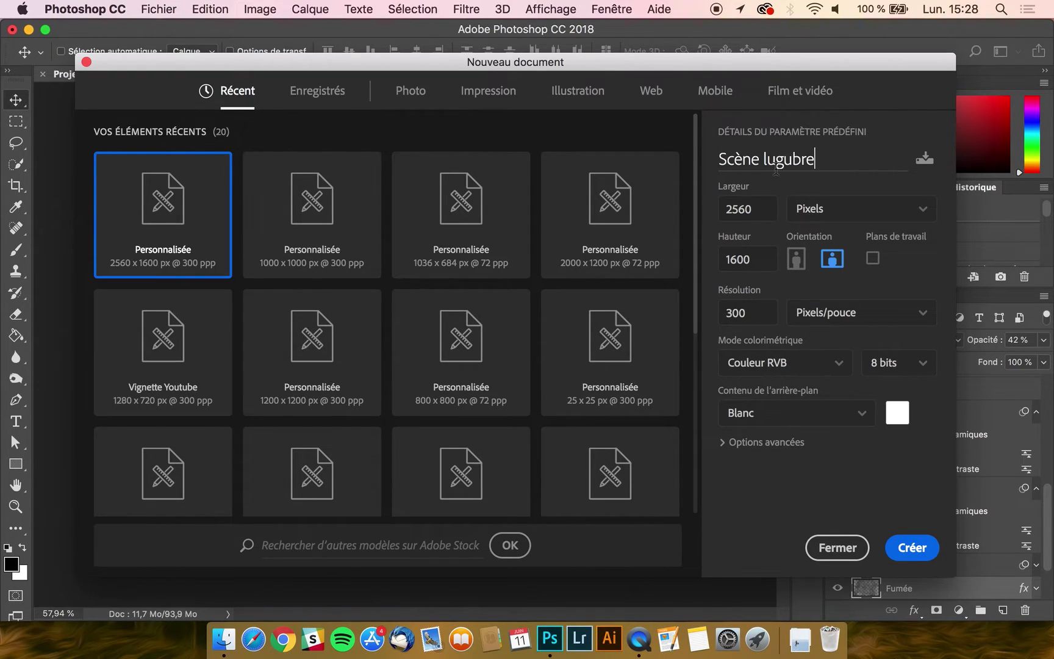
{"action": "key", "text": "Return"}
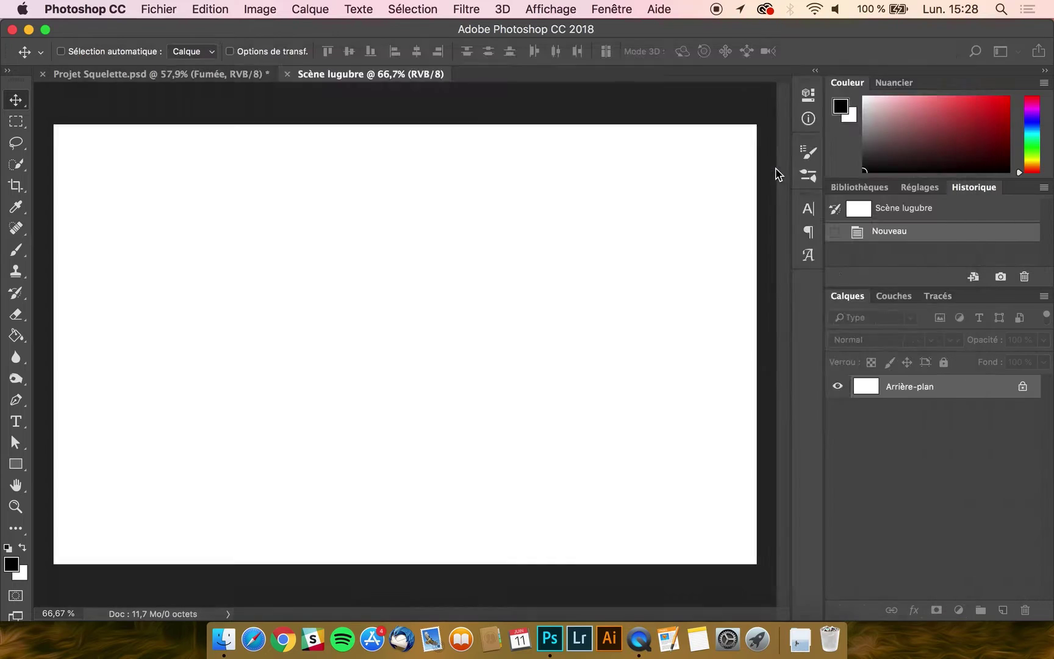
- Save the new document as Scène lugubre.psd in Photoshop format in the TUTO 132 project folder
{"action": "left_click", "coordinate": [159, 9]}
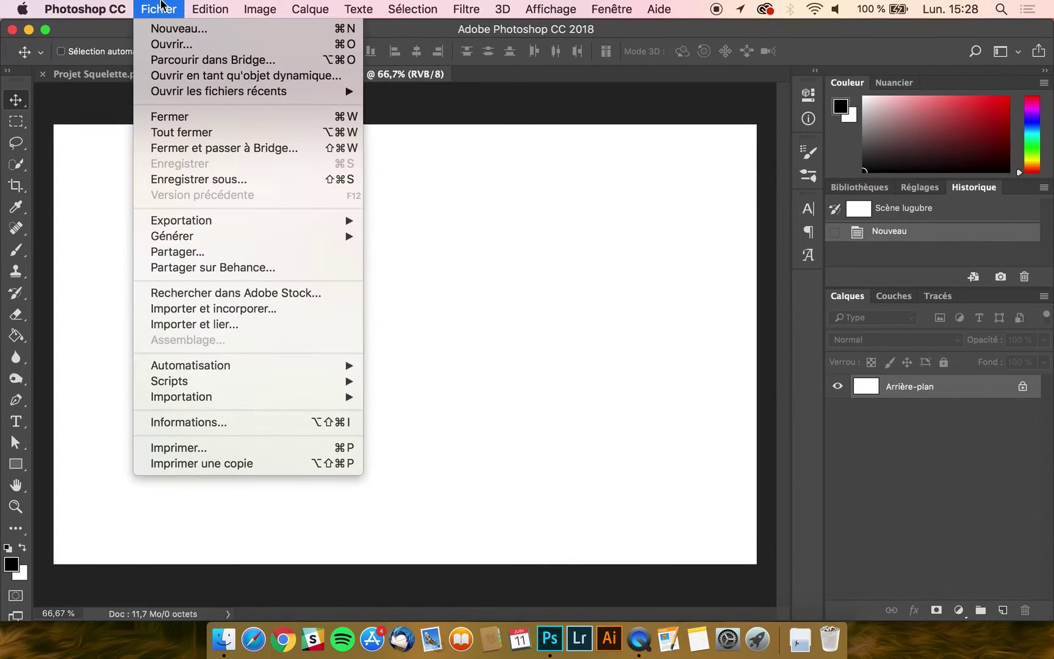
{"action": "left_click", "coordinate": [212, 178]}
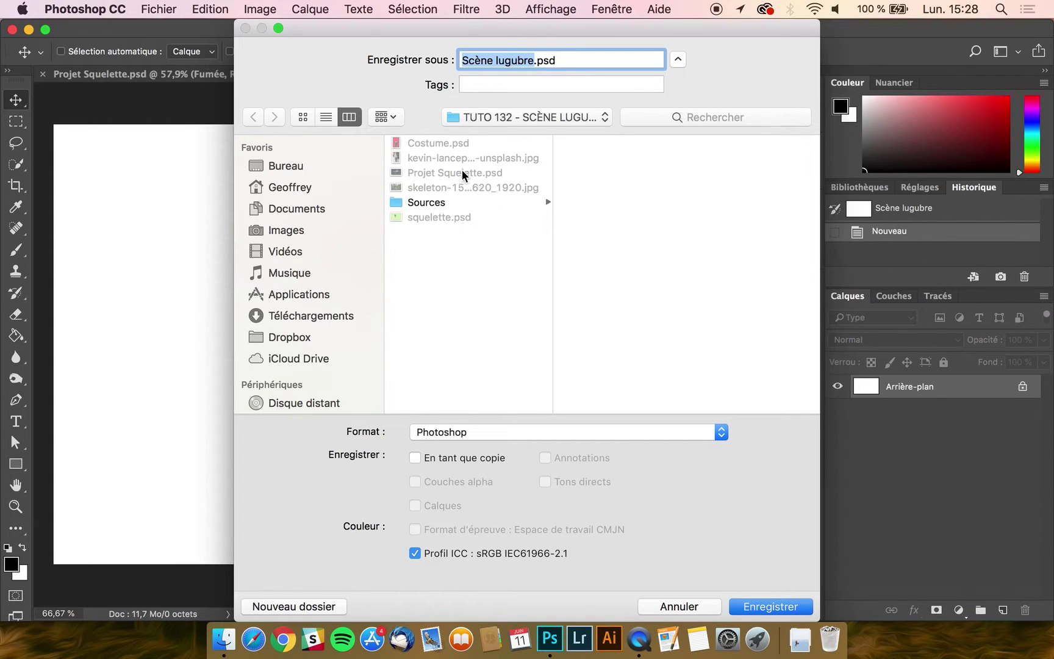
{"action": "key", "text": "Return"}
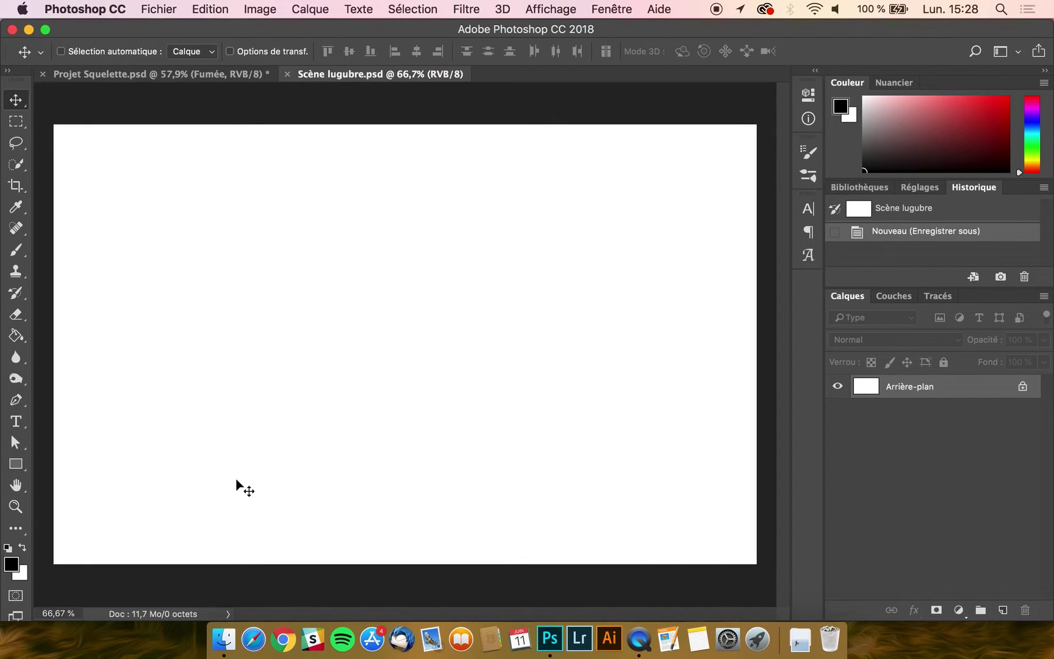
- Switch to Finder and preview the photo of the man in a suit and skeleton-1522620_1920.jpg from the project folder
{"action": "left_click", "coordinate": [224, 638]}
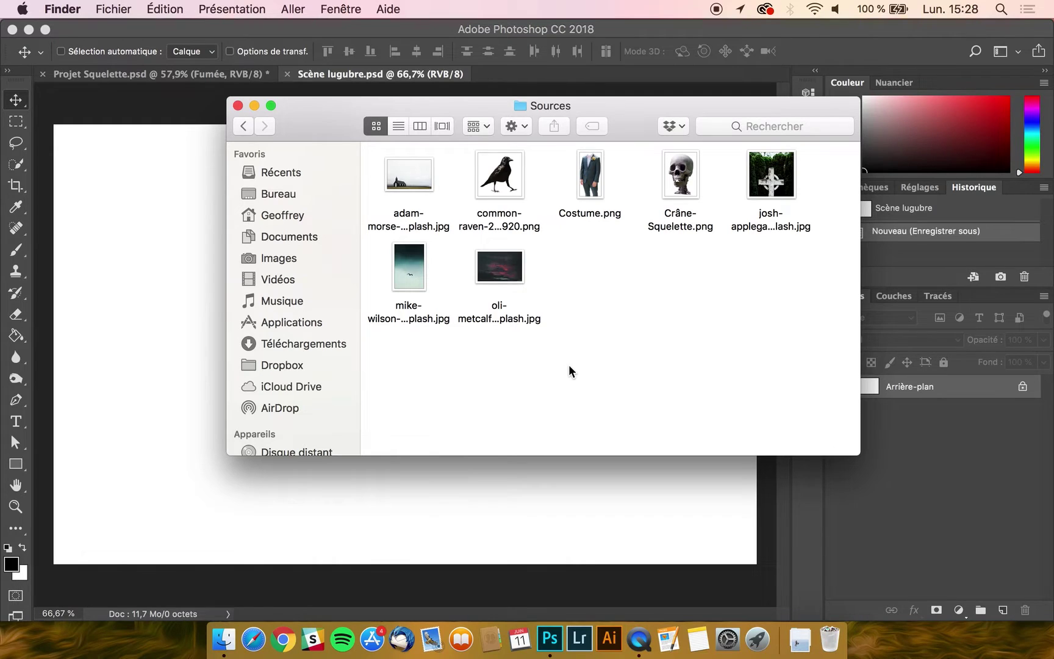
{"action": "left_click", "coordinate": [417, 129]}
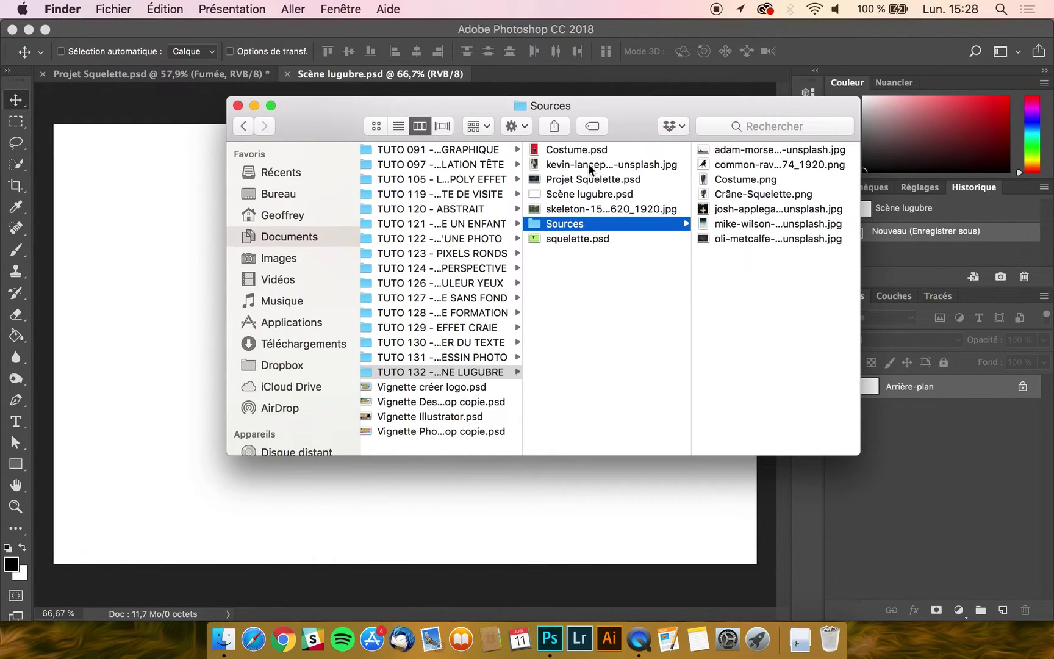
{"action": "left_click", "coordinate": [587, 164]}
{"action": "double_click", "coordinate": [602, 169]}
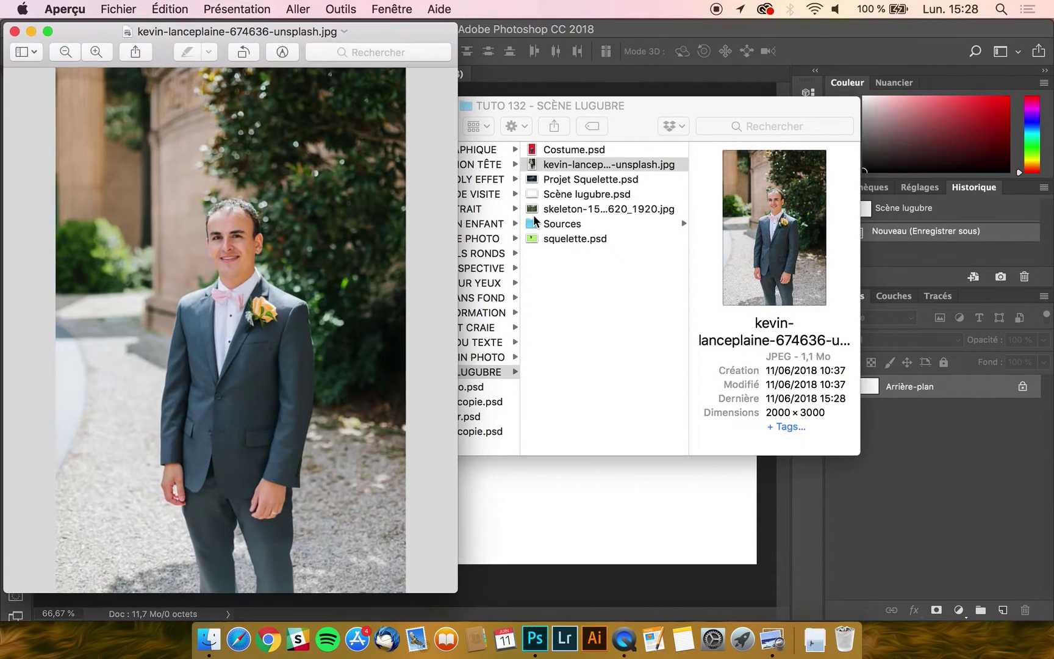
{"action": "left_click", "coordinate": [14, 32]}
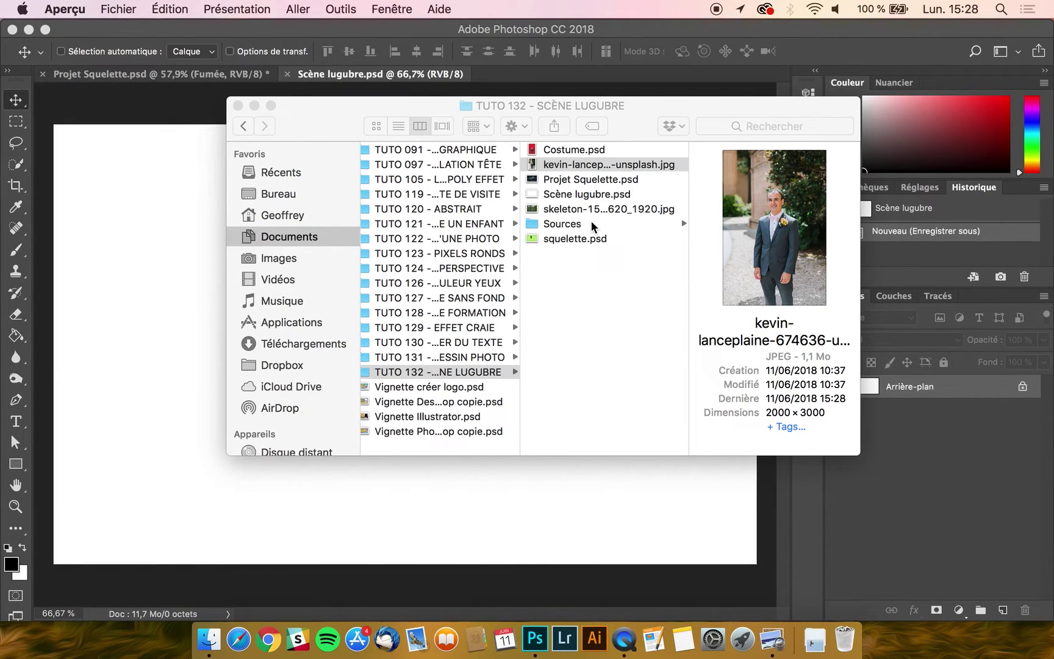
{"action": "left_click", "coordinate": [622, 210]}
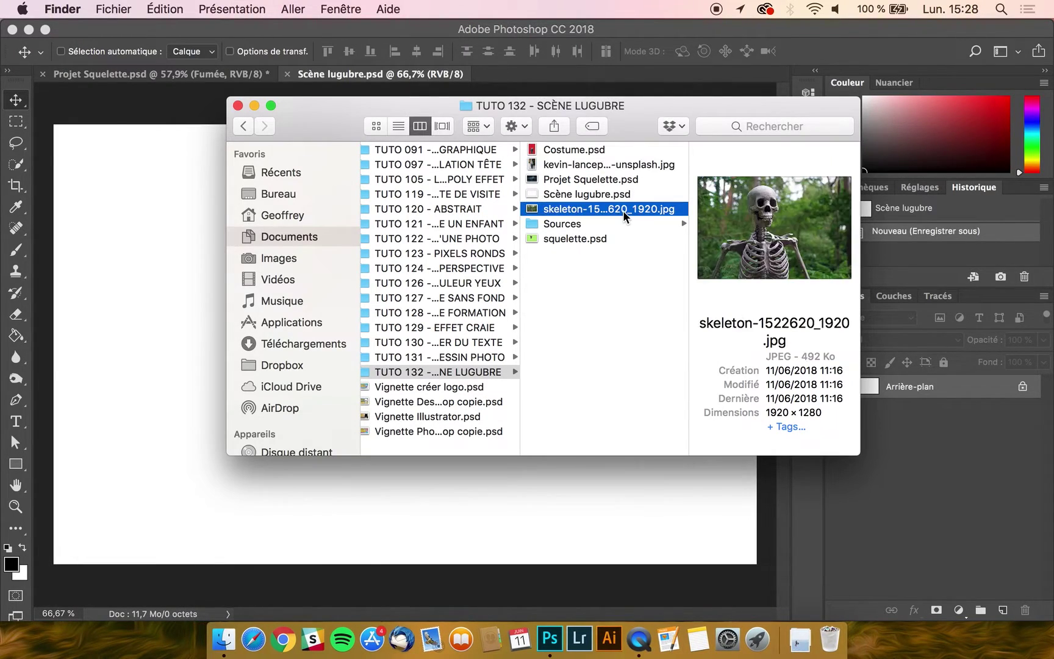
{"action": "double_click", "coordinate": [622, 211]}
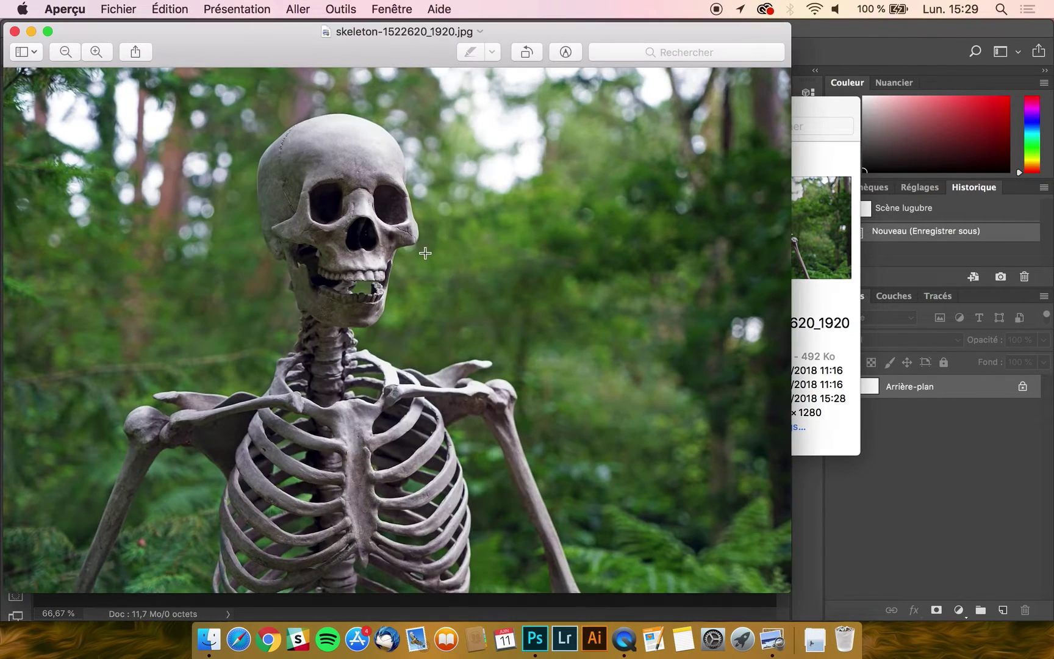
{"action": "left_click", "coordinate": [18, 34]}
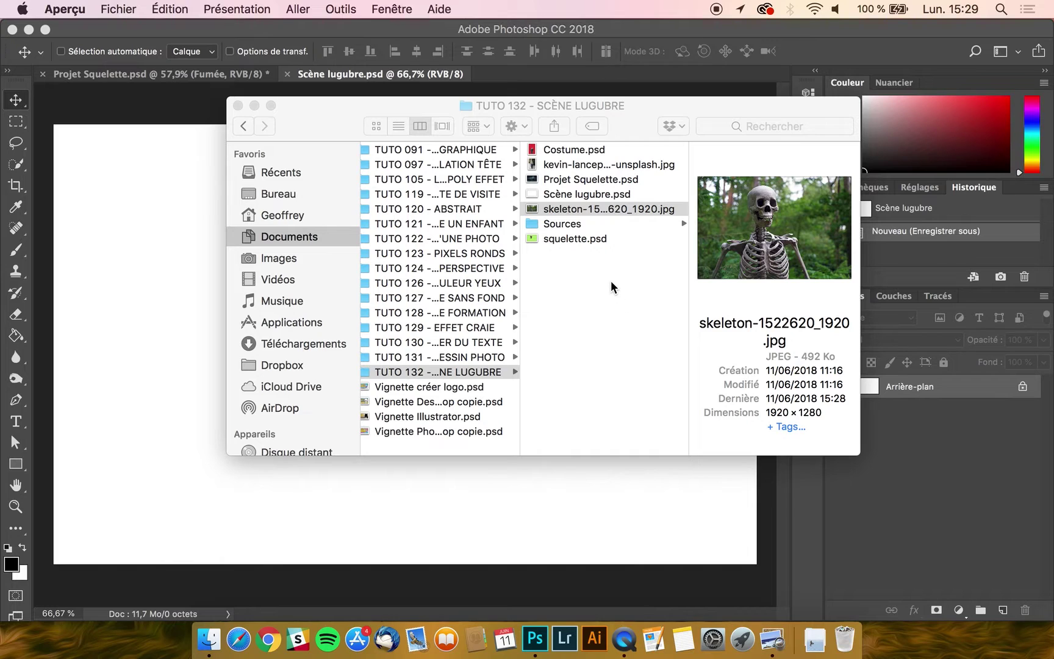
- Look through the church, raven, costume and sky images in the Sources folder
{"action": "left_click", "coordinate": [595, 209]}
{"action": "left_click", "coordinate": [590, 224]}
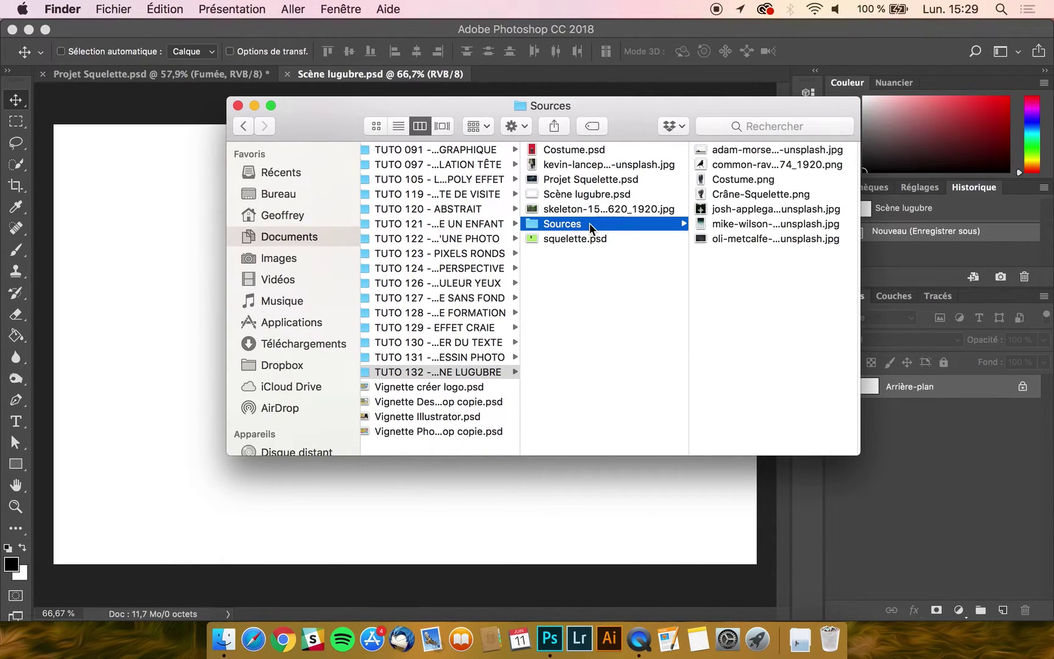
{"action": "left_click", "coordinate": [777, 149]}
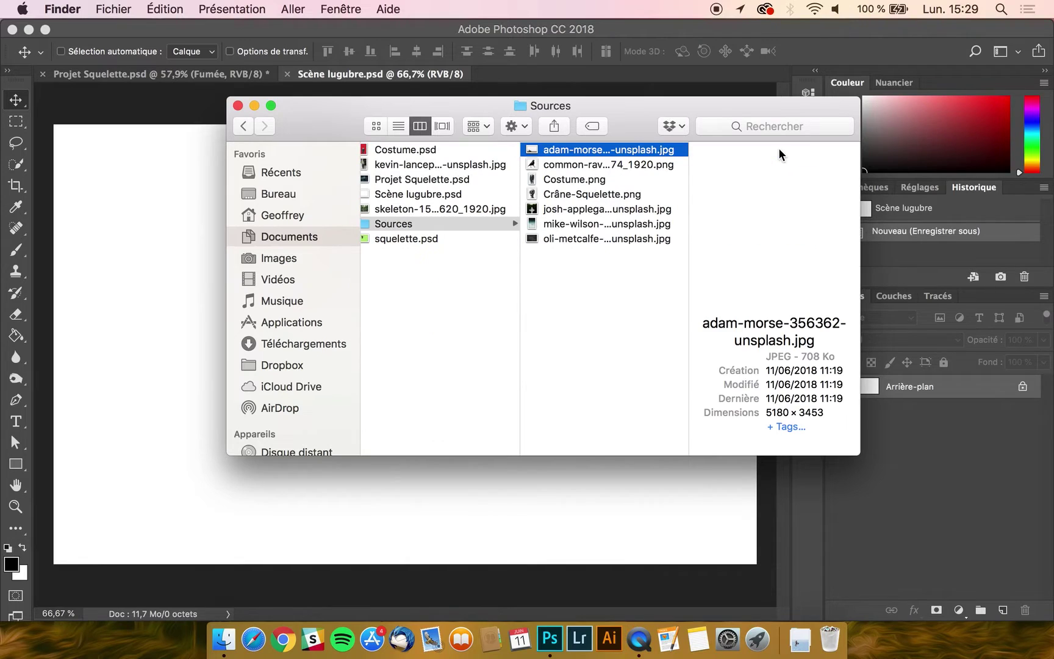
{"action": "left_click", "coordinate": [659, 164]}
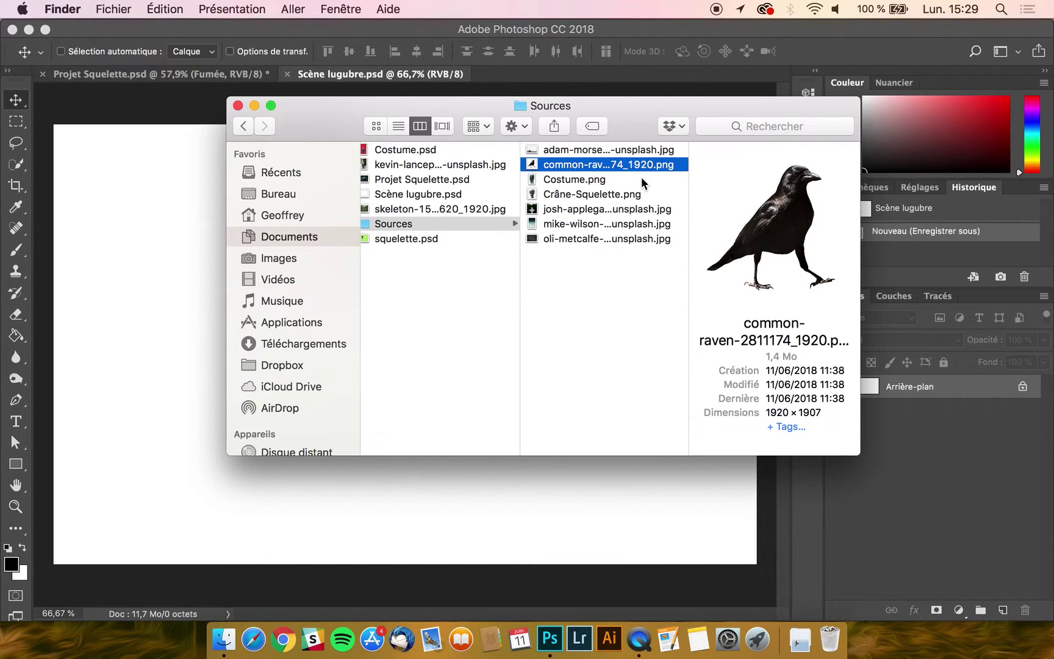
{"action": "left_click", "coordinate": [641, 179]}
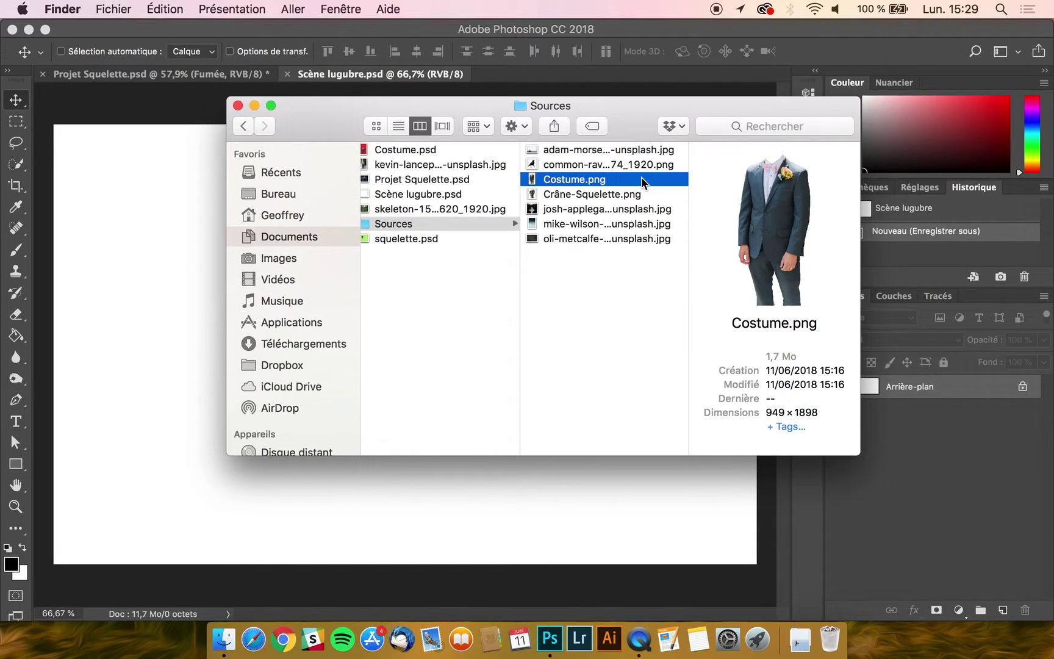
{"action": "left_click", "coordinate": [599, 237]}
{"action": "left_click", "coordinate": [599, 229]}
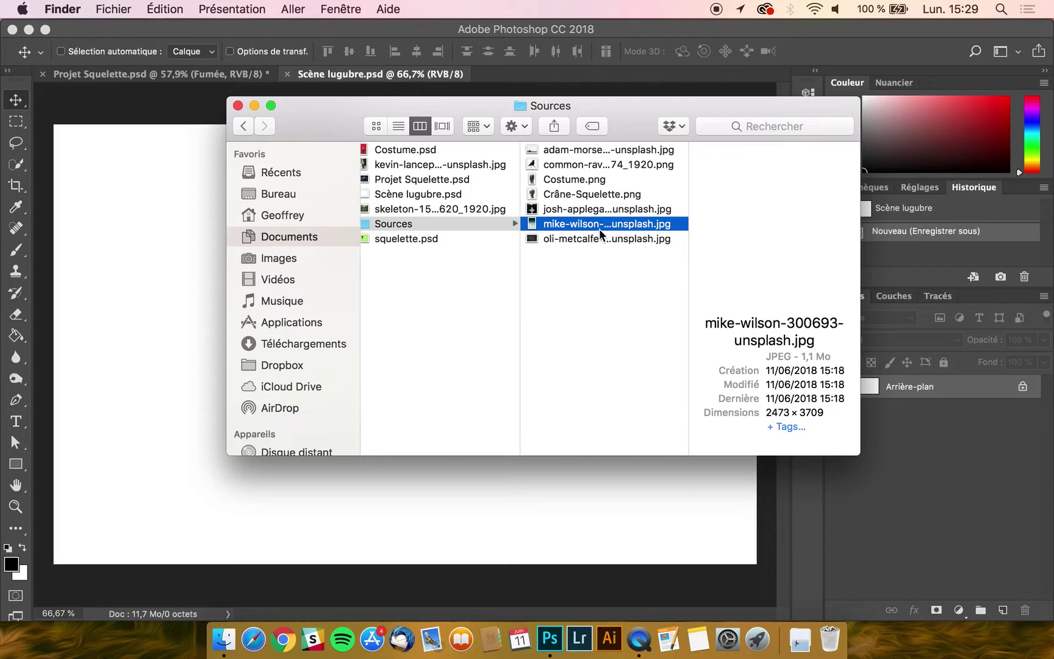
- Place the red cloudy sky photo into the document and scale it to about 12.9% so it covers the canvas
{"action": "key", "text": "Down"}
{"action": "left_click_drag", "start_coordinate": [601, 239], "coordinate": [140, 259]}
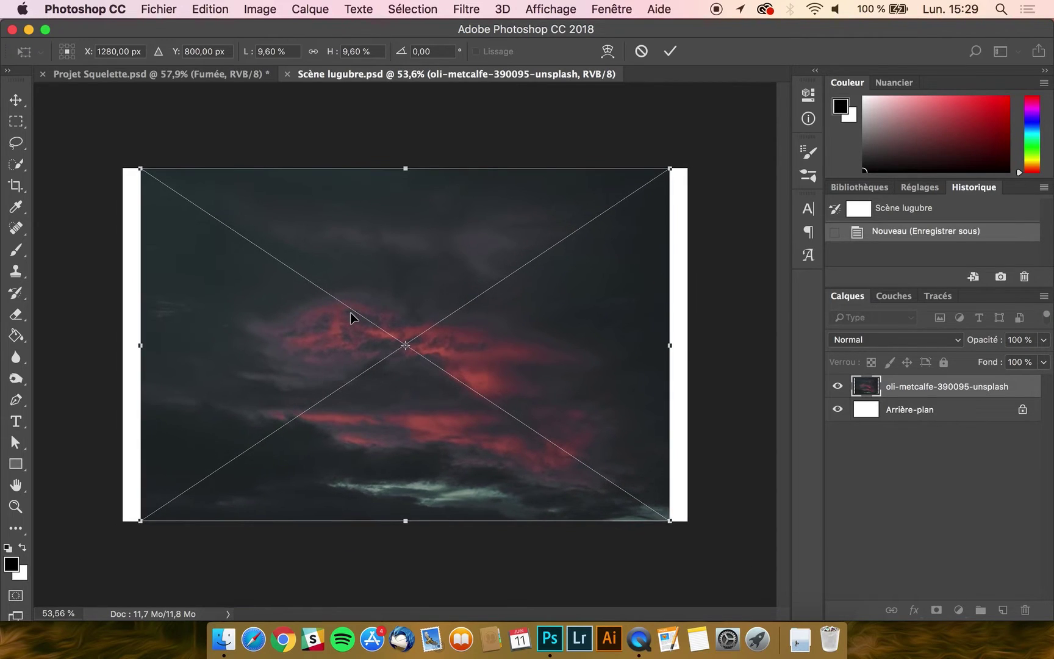
{"action": "left_click_drag", "start_coordinate": [669, 170], "coordinate": [724, 132]}
{"action": "left_click_drag", "start_coordinate": [645, 289], "coordinate": [645, 259]}
{"action": "scroll", "coordinate": [646, 260], "scroll_direction": "down", "scroll_amount": 3}
{"action": "left_click_drag", "start_coordinate": [645, 162], "coordinate": [671, 145]}
{"action": "left_click_drag", "start_coordinate": [586, 275], "coordinate": [585, 257]}
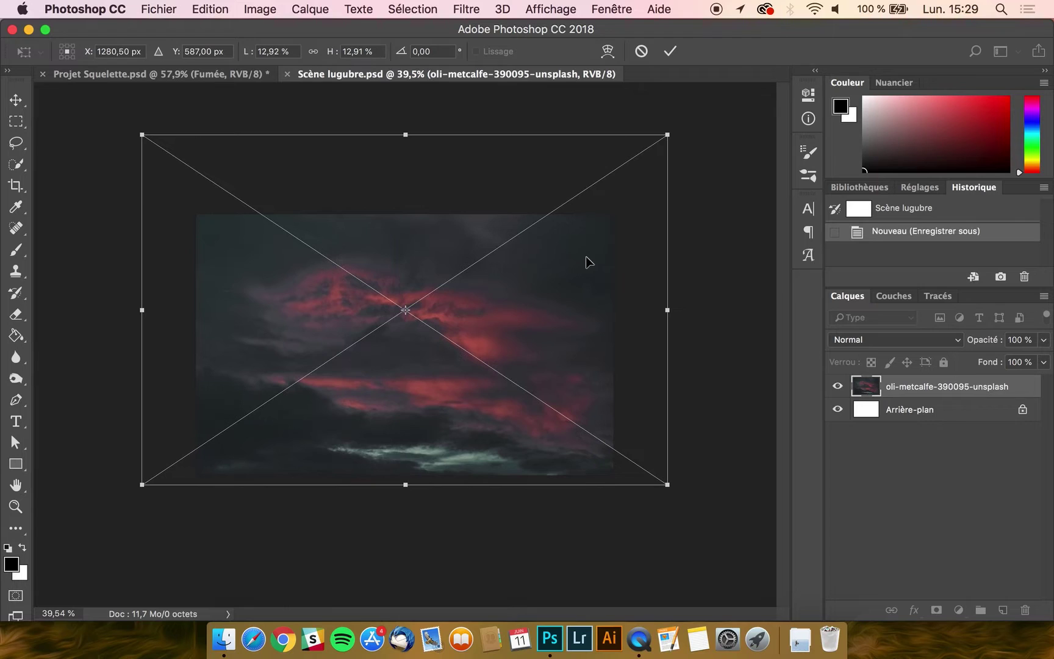
{"action": "key", "text": "Return"}
{"action": "scroll", "coordinate": [352, 356], "scroll_direction": "up", "scroll_amount": 3}
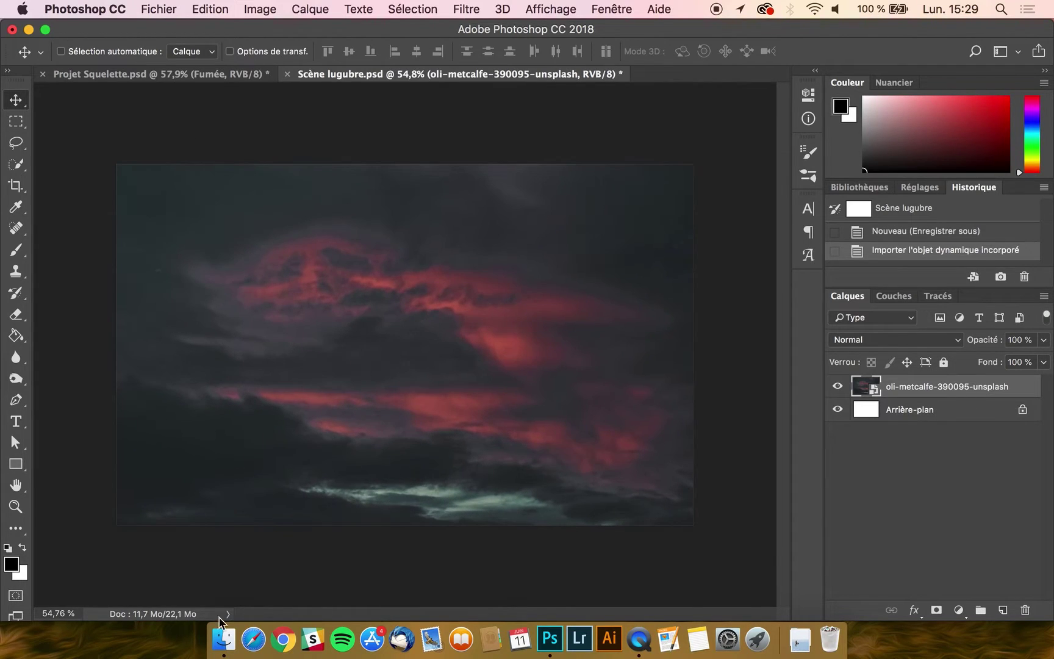
- Place the black church photo from the Sources folder above the sky and scale it to 12.02% to cover the canvas
{"action": "left_click", "coordinate": [223, 652]}
{"action": "left_click", "coordinate": [598, 225]}
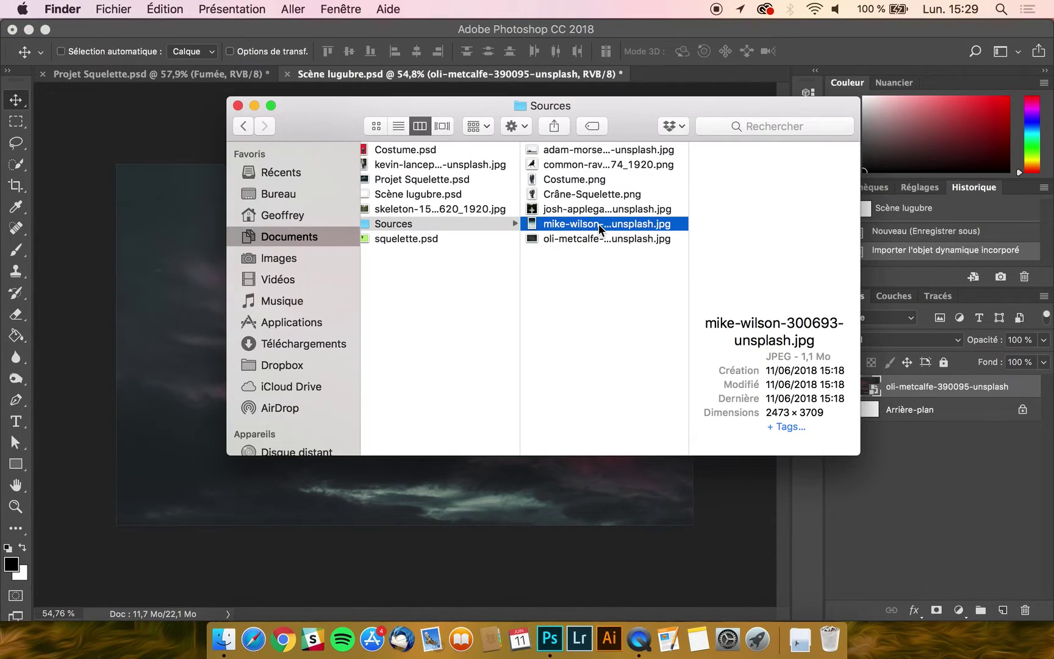
{"action": "left_click", "coordinate": [612, 212]}
{"action": "key", "text": "Up"}
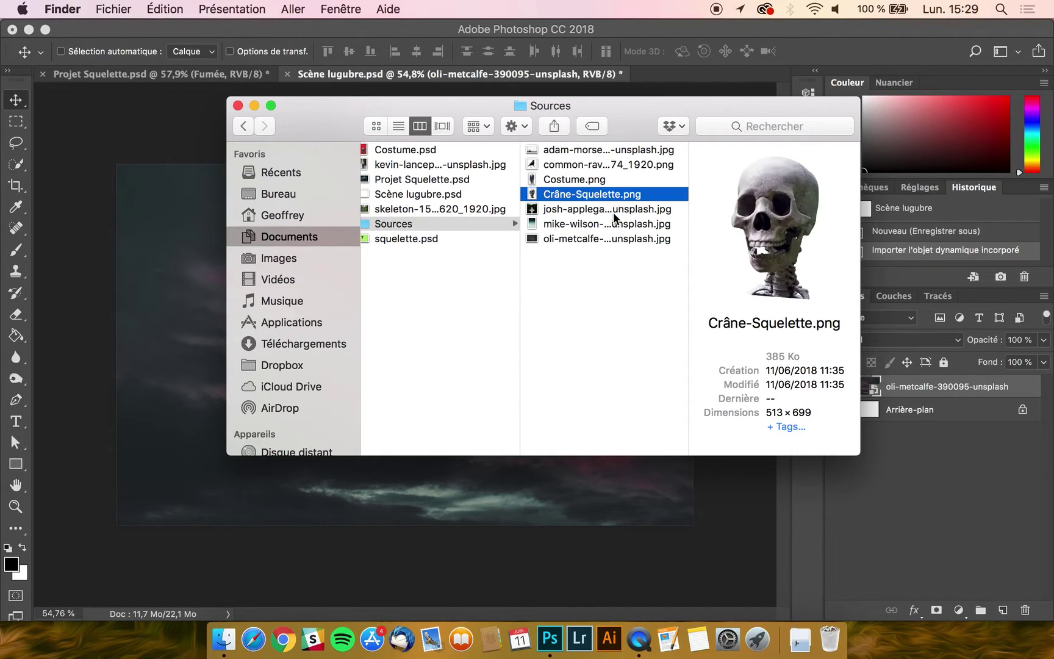
{"action": "key", "text": "Up"}
{"action": "key", "text": "Up"}
{"action": "key", "text": "Up"}
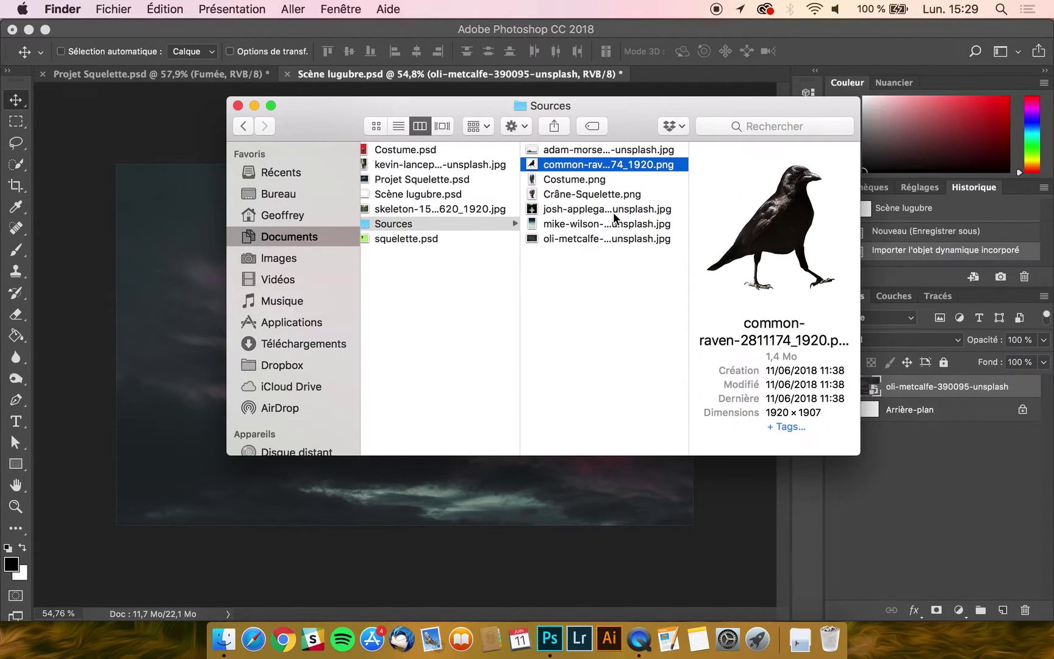
{"action": "left_click_drag", "start_coordinate": [638, 148], "coordinate": [148, 272]}
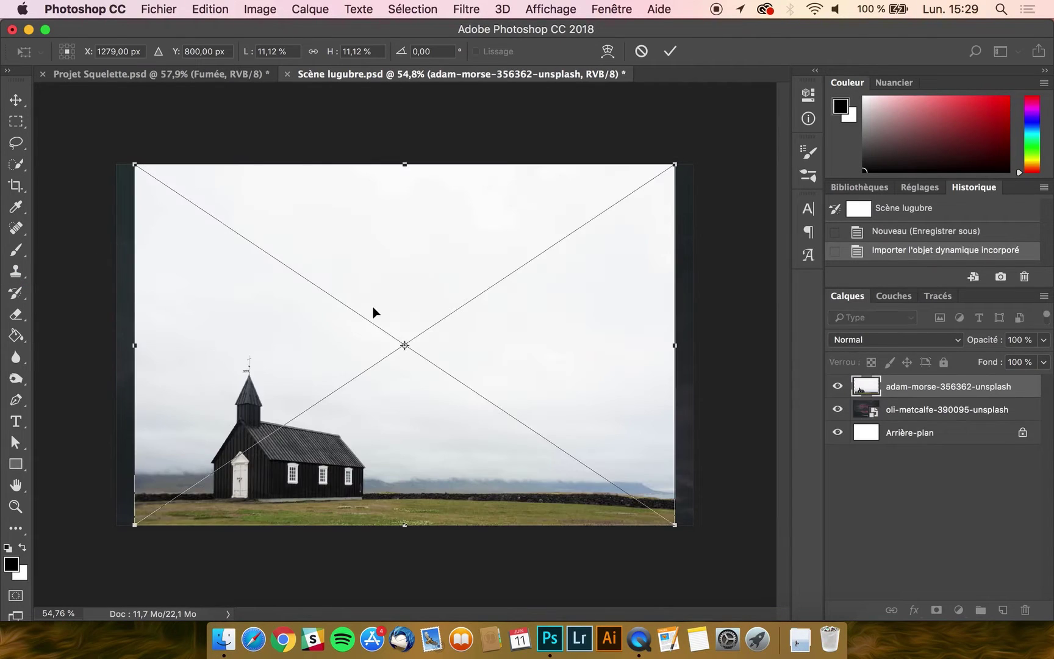
{"action": "left_click_drag", "start_coordinate": [675, 165], "coordinate": [697, 149]}
{"action": "left_click_drag", "start_coordinate": [560, 315], "coordinate": [562, 307]}
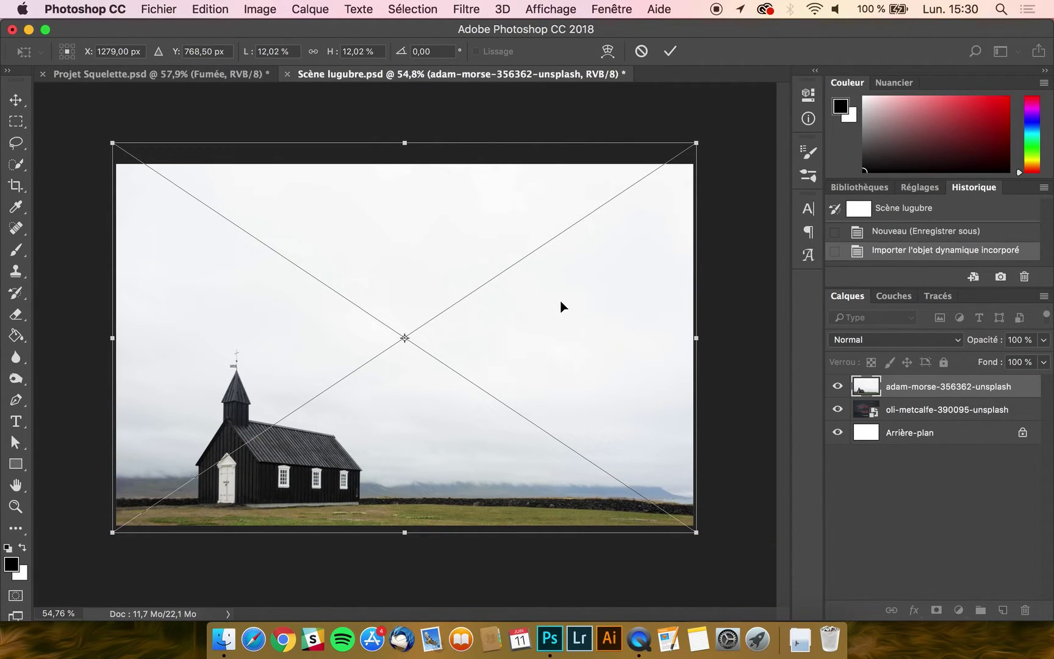
{"action": "key", "text": "Return"}
- Select the black church, including its roof and steeple, with the Quick Selection tool
{"action": "scroll", "coordinate": [511, 367], "scroll_direction": "up", "scroll_amount": 5}
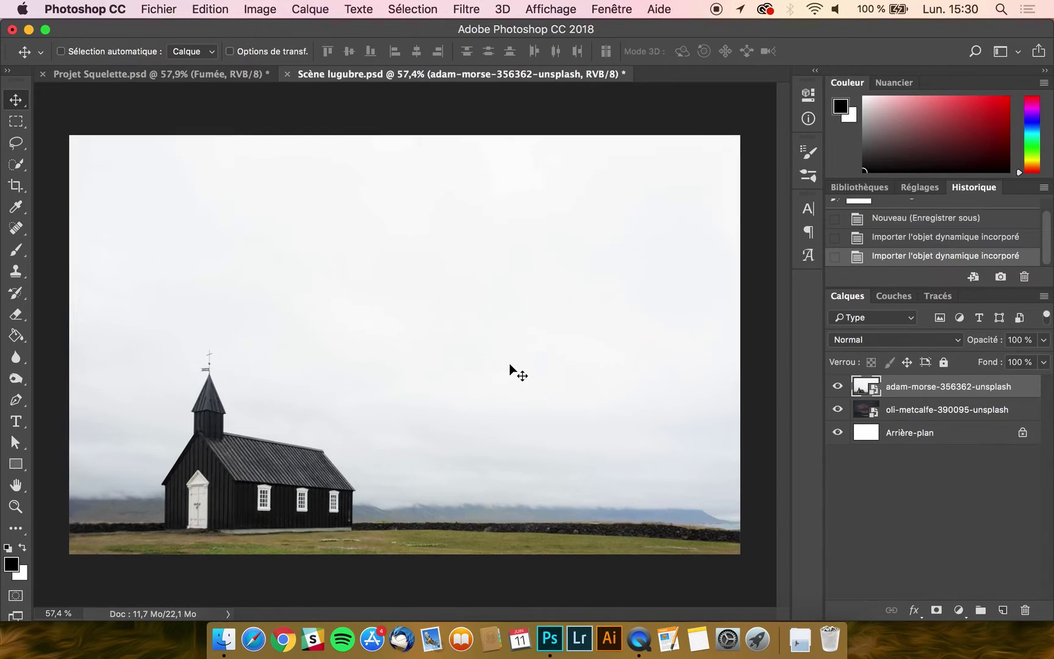
{"action": "scroll", "coordinate": [510, 367], "scroll_direction": "left", "scroll_amount": 4}
{"action": "scroll", "coordinate": [511, 368], "scroll_direction": "down", "scroll_amount": 3}
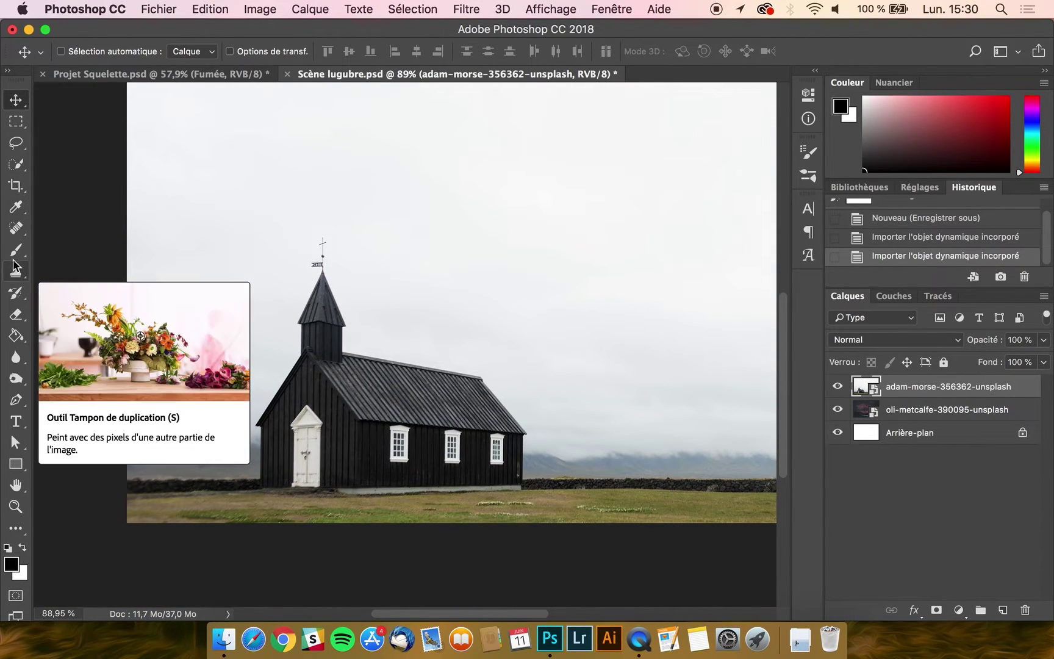
{"action": "left_click", "coordinate": [16, 165]}
{"action": "left_click", "coordinate": [59, 164]}
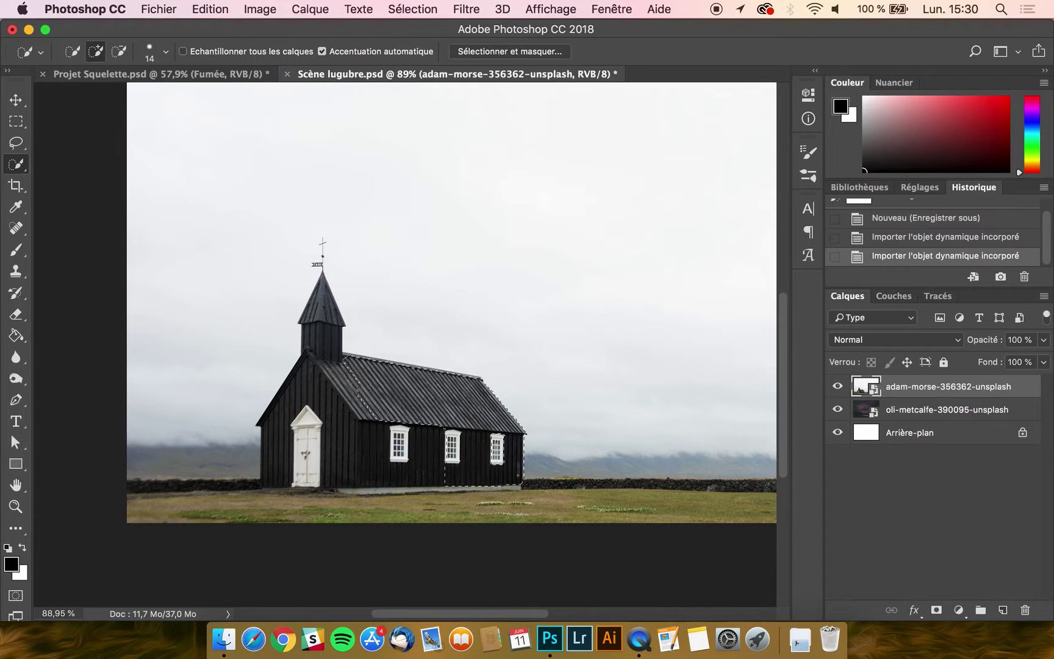
{"action": "mouse_move", "coordinate": [372, 396]}
{"action": "left_mouse_down"}
{"action": "mouse_move", "coordinate": [333, 375]}
{"action": "mouse_move", "coordinate": [322, 323]}
{"action": "mouse_move", "coordinate": [304, 439]}
{"action": "mouse_move", "coordinate": [366, 464]}
{"action": "left_mouse_up"}
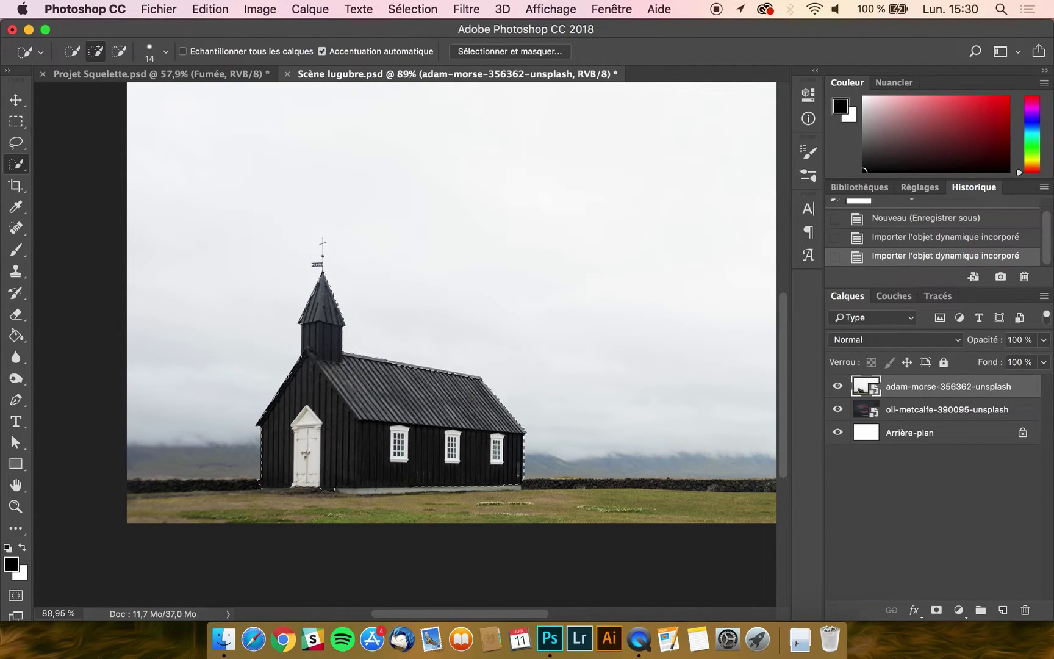
- Extend the quick selection over the grass and stone wall to the photo's right edge, leaving out the sky
{"action": "mouse_move", "coordinate": [366, 500]}
{"action": "left_mouse_down"}
{"action": "mouse_move", "coordinate": [730, 512]}
{"action": "mouse_move", "coordinate": [702, 517]}
{"action": "left_mouse_up"}
{"action": "scroll", "coordinate": [405, 304], "scroll_direction": "right", "scroll_amount": 6}
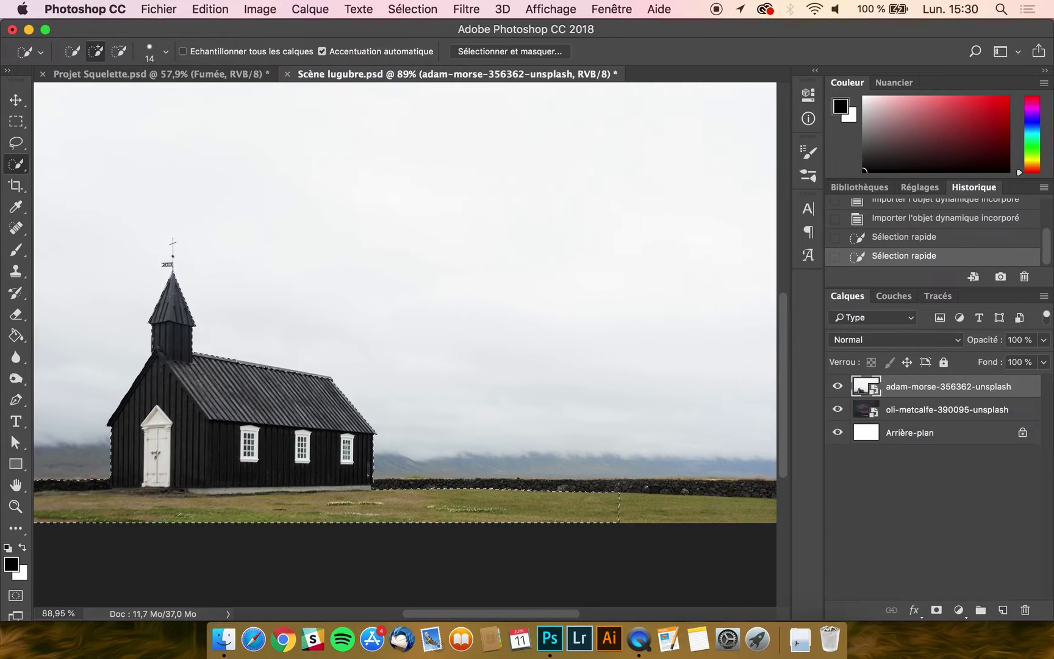
{"action": "scroll", "coordinate": [405, 305], "scroll_direction": "right", "scroll_amount": 5}
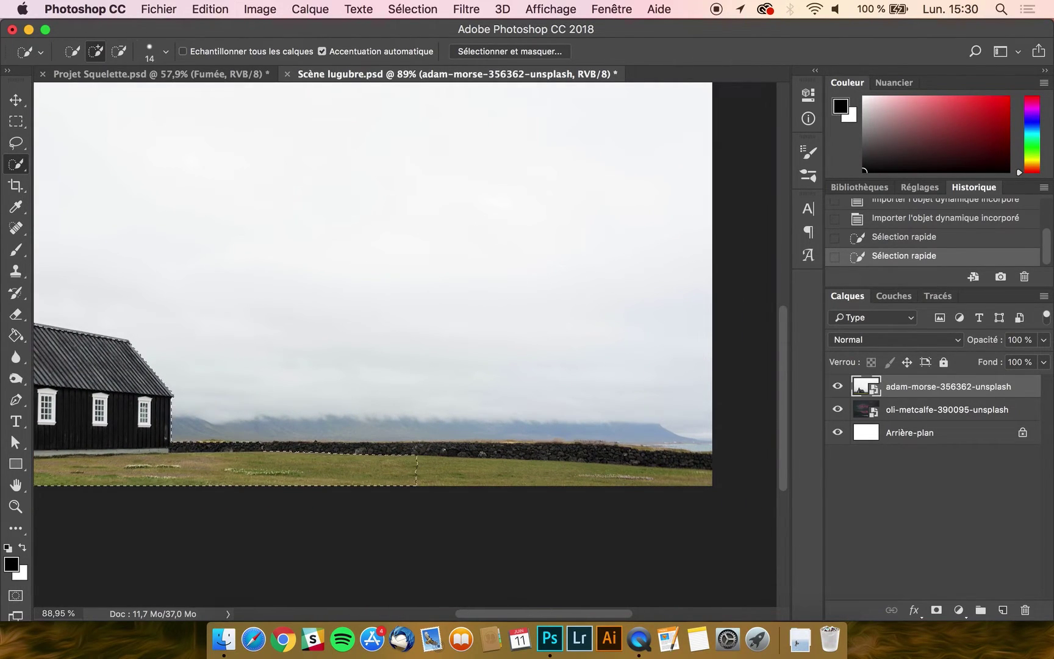
{"action": "left_click", "coordinate": [678, 480]}
{"action": "scroll", "coordinate": [679, 482], "scroll_direction": "up", "scroll_amount": 3}
{"action": "scroll", "coordinate": [689, 500], "scroll_direction": "down", "scroll_amount": 2}
{"action": "scroll", "coordinate": [692, 512], "scroll_direction": "down", "scroll_amount": 3}
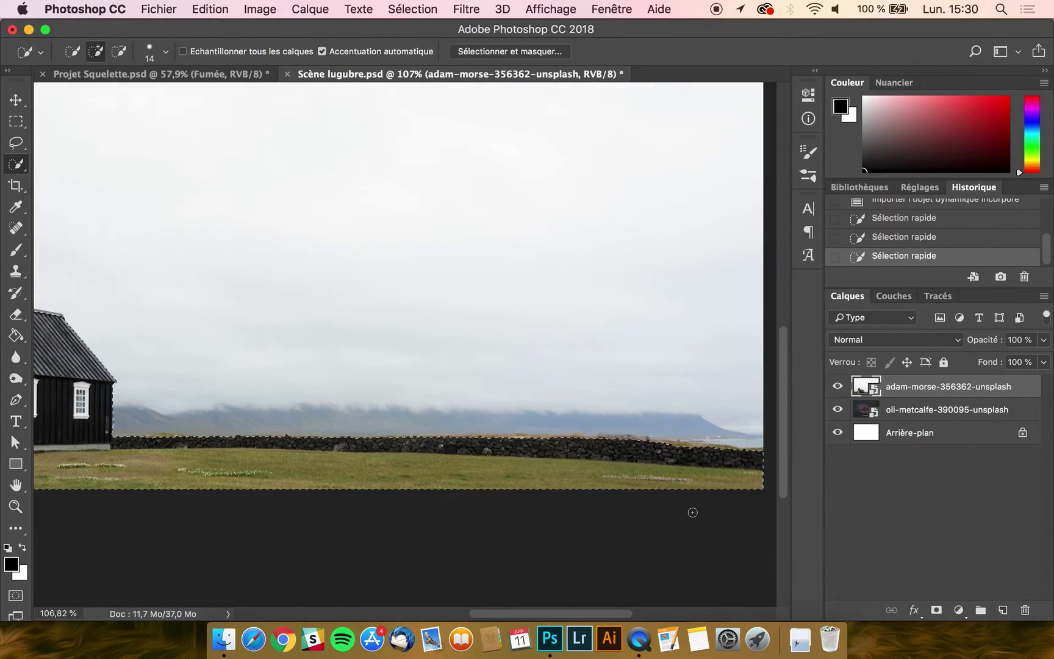
{"action": "scroll", "coordinate": [583, 452], "scroll_direction": "right", "scroll_amount": 3}
{"action": "scroll", "coordinate": [584, 452], "scroll_direction": "left", "scroll_amount": 15}
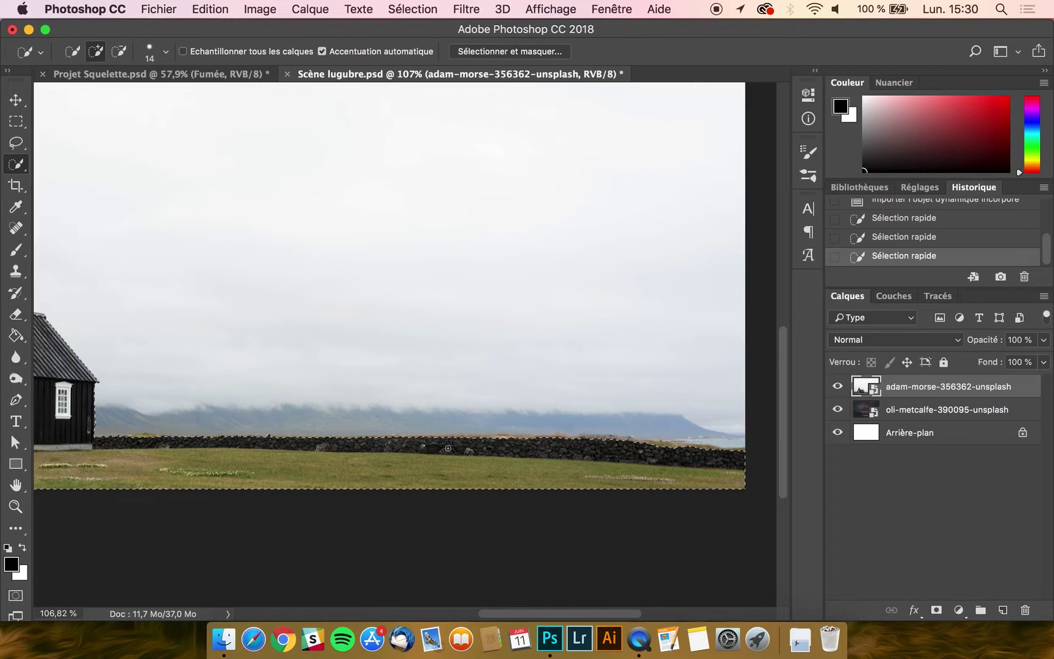
- Refine the quick selection around the steeple so that its edge follows the tower wall
{"action": "scroll", "coordinate": [276, 374], "scroll_direction": "up", "scroll_amount": 4}
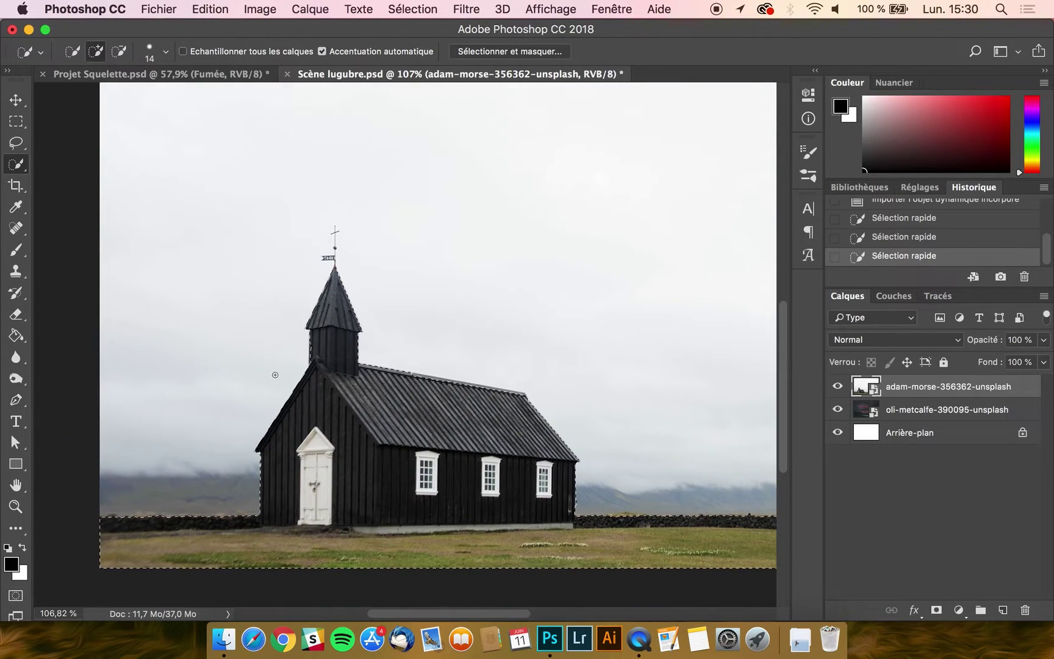
{"action": "scroll", "coordinate": [275, 374], "scroll_direction": "up", "scroll_amount": 5}
{"action": "scroll", "coordinate": [275, 375], "scroll_direction": "up", "scroll_amount": 3}
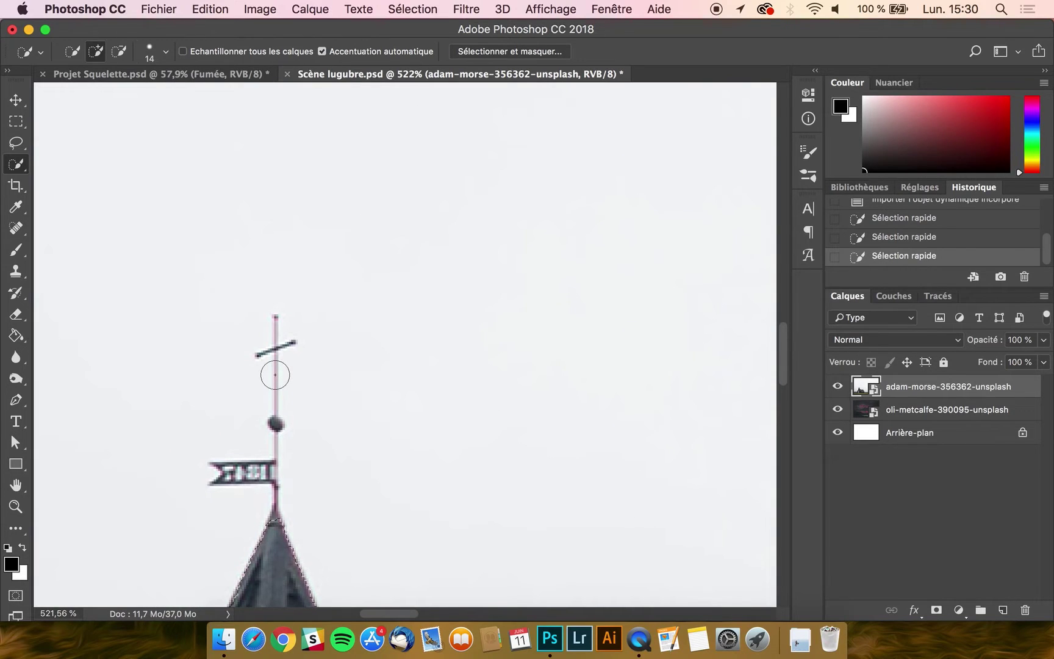
{"action": "scroll", "coordinate": [274, 457], "scroll_direction": "down", "scroll_amount": 3}
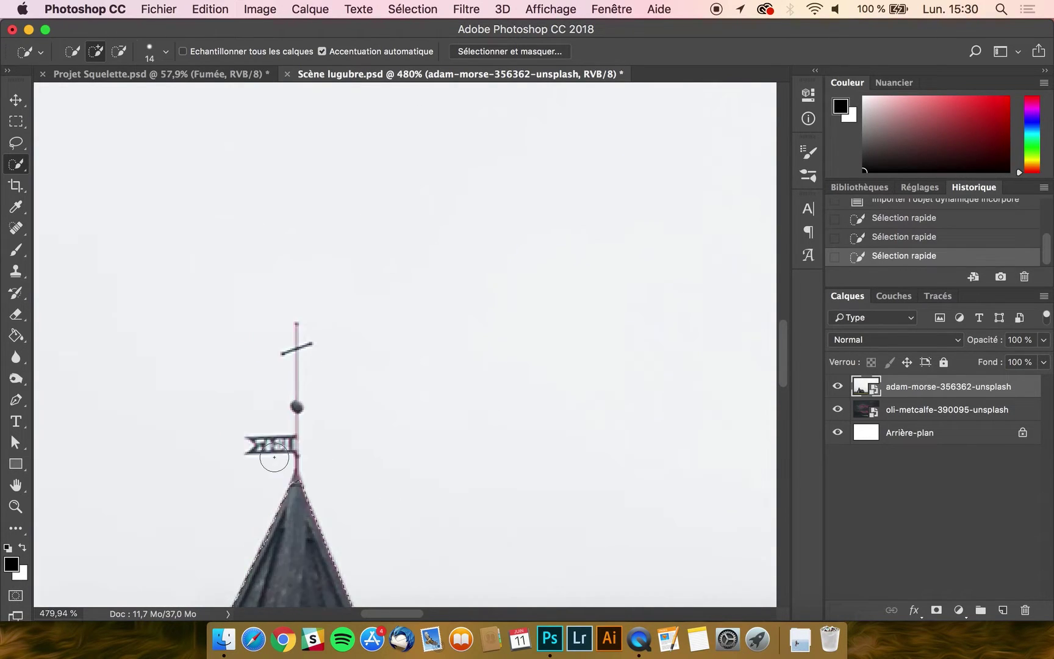
{"action": "scroll", "coordinate": [275, 456], "scroll_direction": "down", "scroll_amount": 3}
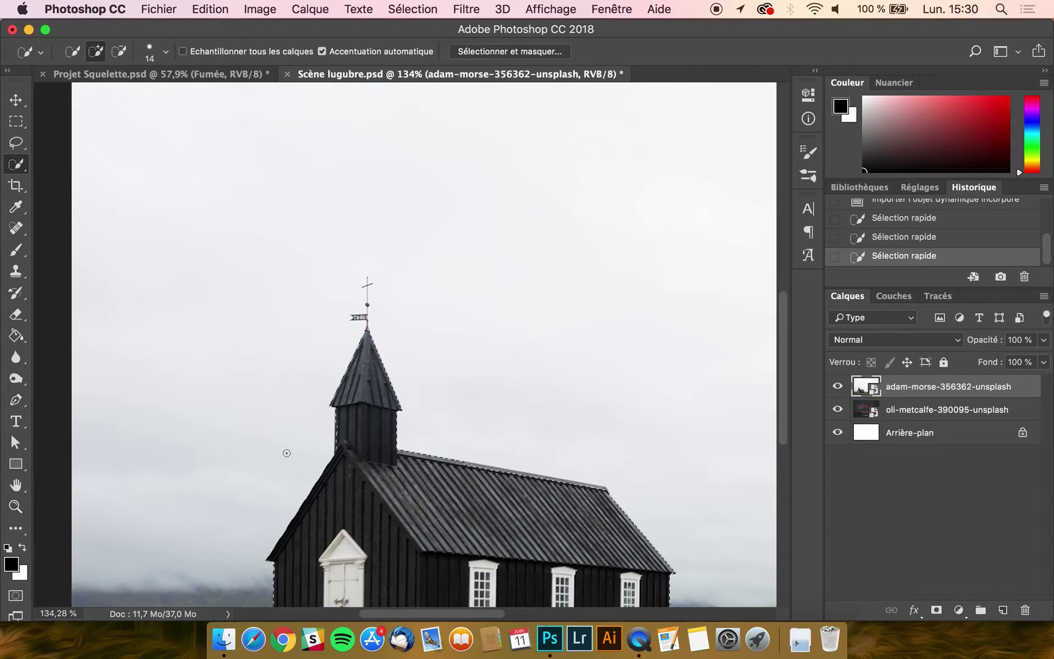
{"action": "scroll", "coordinate": [383, 401], "scroll_direction": "up", "scroll_amount": 2}
{"action": "scroll", "coordinate": [383, 400], "scroll_direction": "up", "scroll_amount": 3}
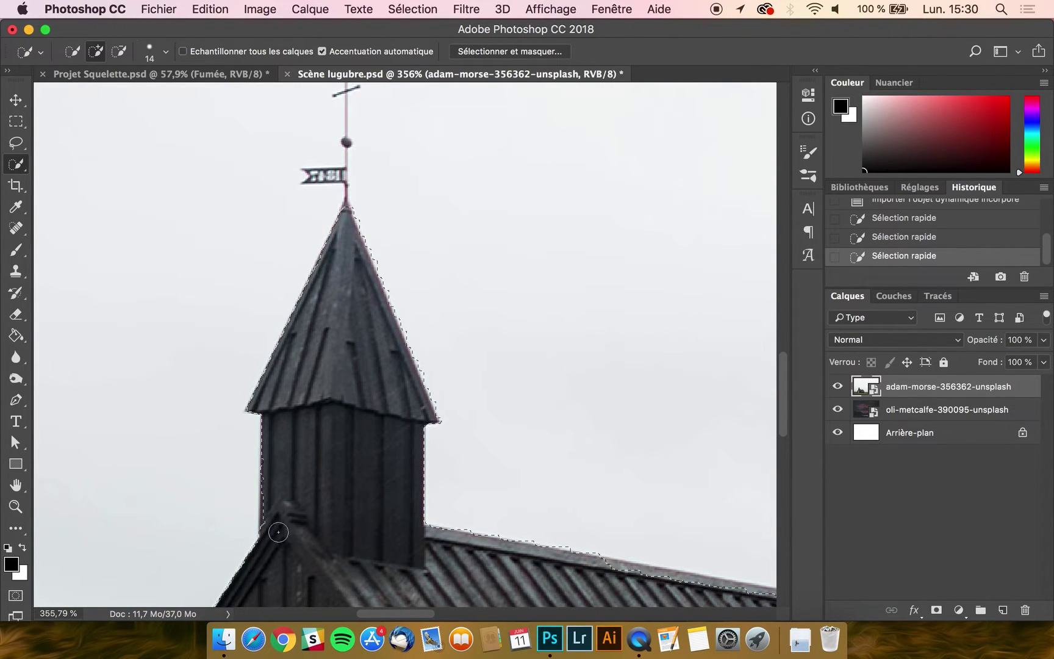
{"action": "left_click", "coordinate": [279, 466]}
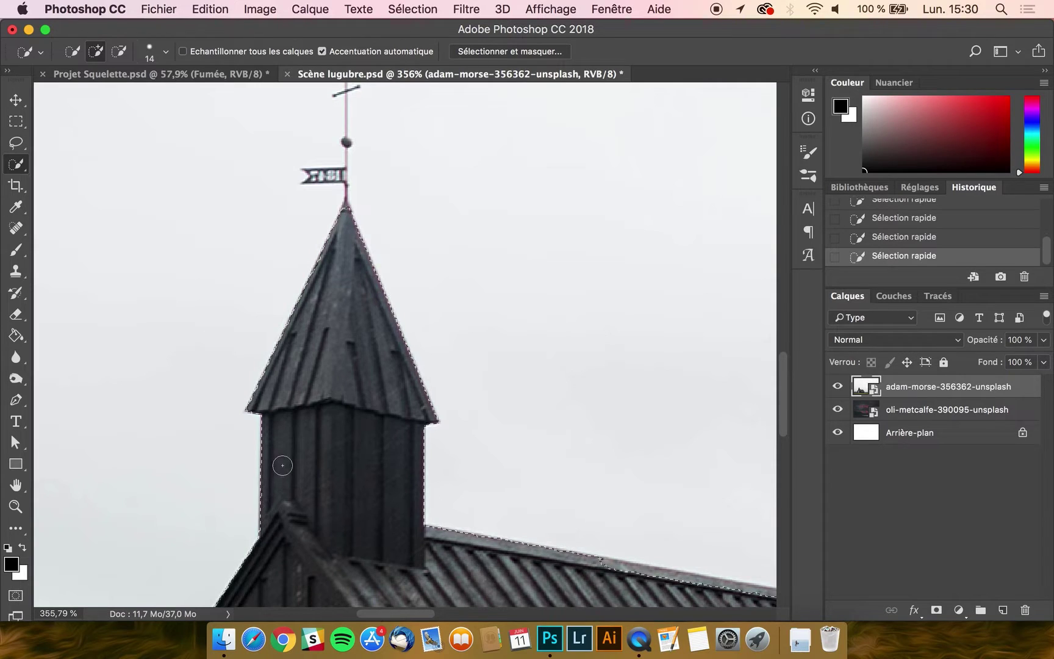
{"action": "scroll", "coordinate": [380, 555], "scroll_direction": "down", "scroll_amount": 3}
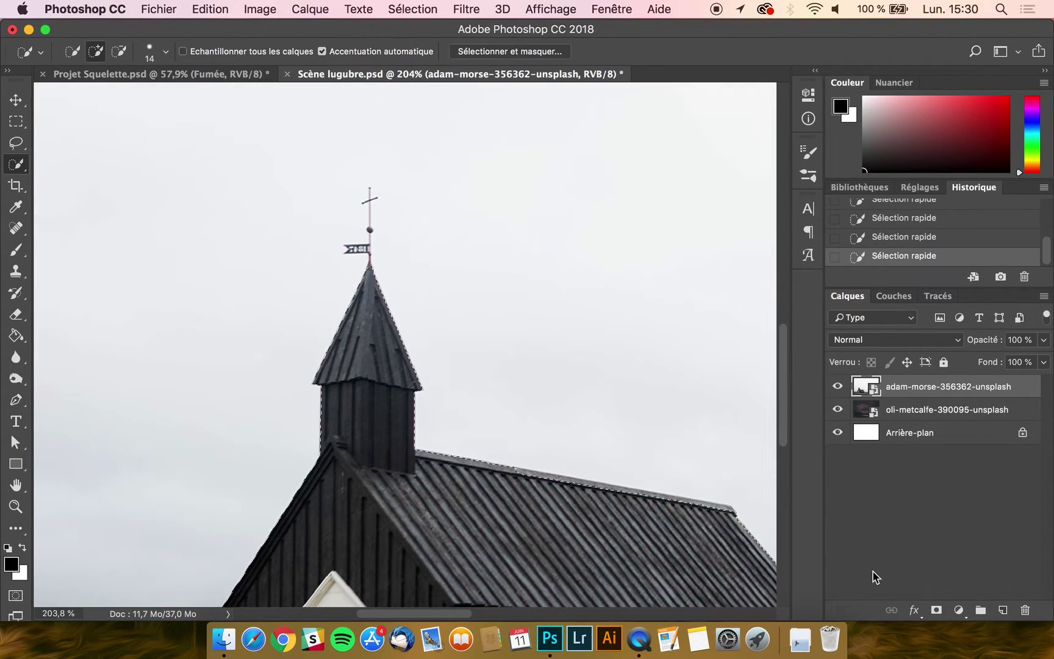
{"action": "left_click", "coordinate": [935, 611]}
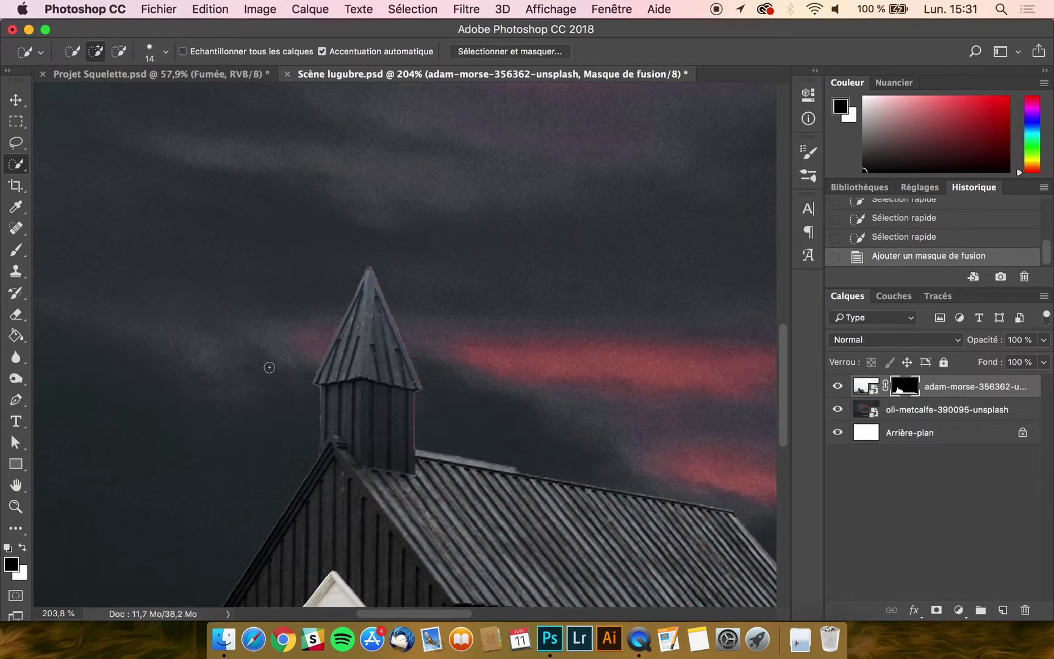
{"action": "scroll", "coordinate": [269, 367], "scroll_direction": "down", "scroll_amount": 3}
{"action": "key", "text": "ctrl+z"}
- Add the missing strip of the roof ridge to the quick selection and turn the selection into a mask on the church layer
{"action": "scroll", "coordinate": [269, 369], "scroll_direction": "up", "scroll_amount": 3}
{"action": "scroll", "coordinate": [269, 367], "scroll_direction": "up", "scroll_amount": 3}
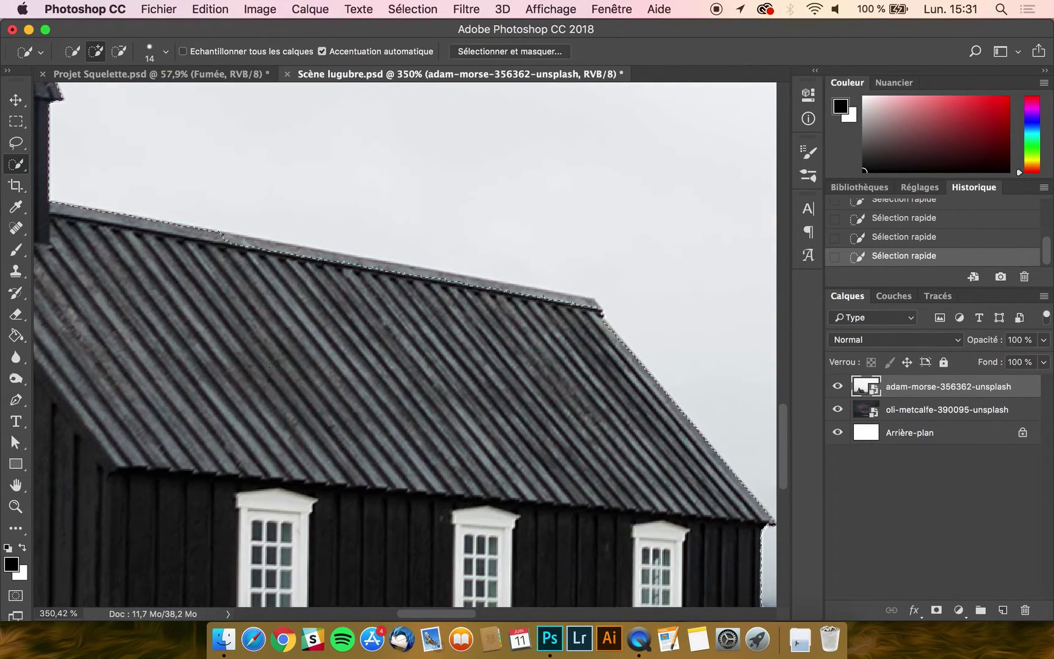
{"action": "left_click_drag", "start_coordinate": [302, 256], "coordinate": [374, 269]}
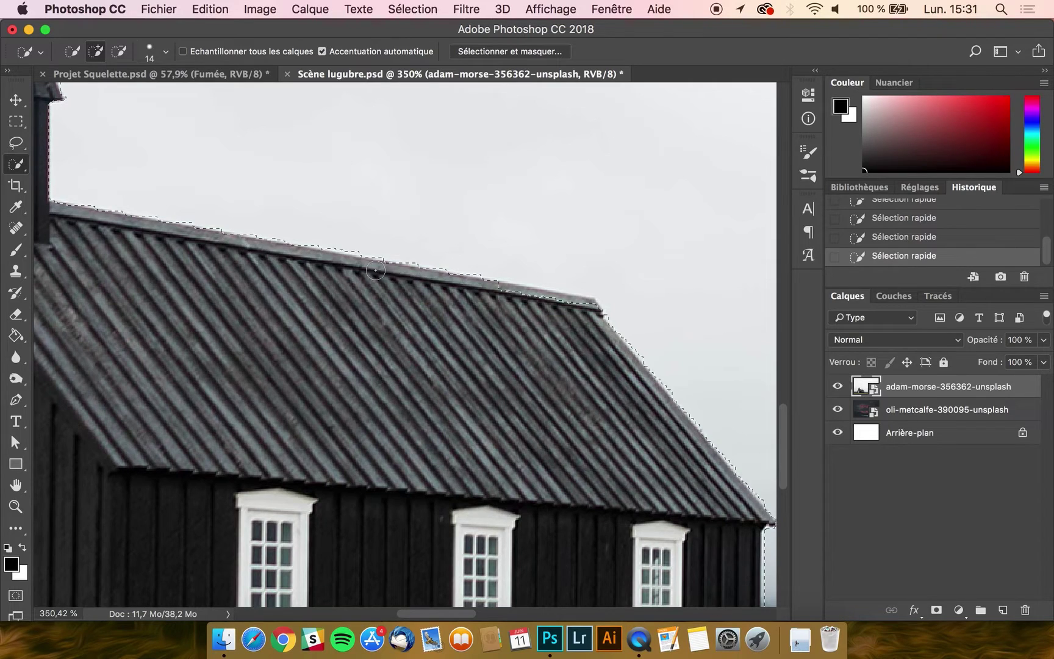
{"action": "left_click_drag", "start_coordinate": [460, 287], "coordinate": [581, 311]}
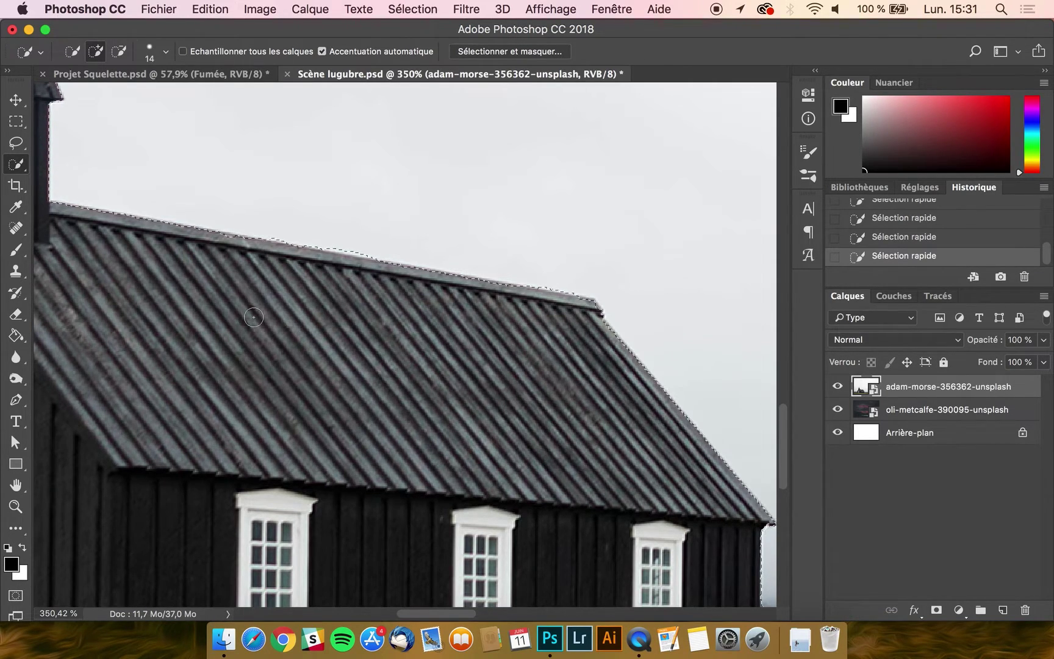
{"action": "left_click", "coordinate": [230, 245]}
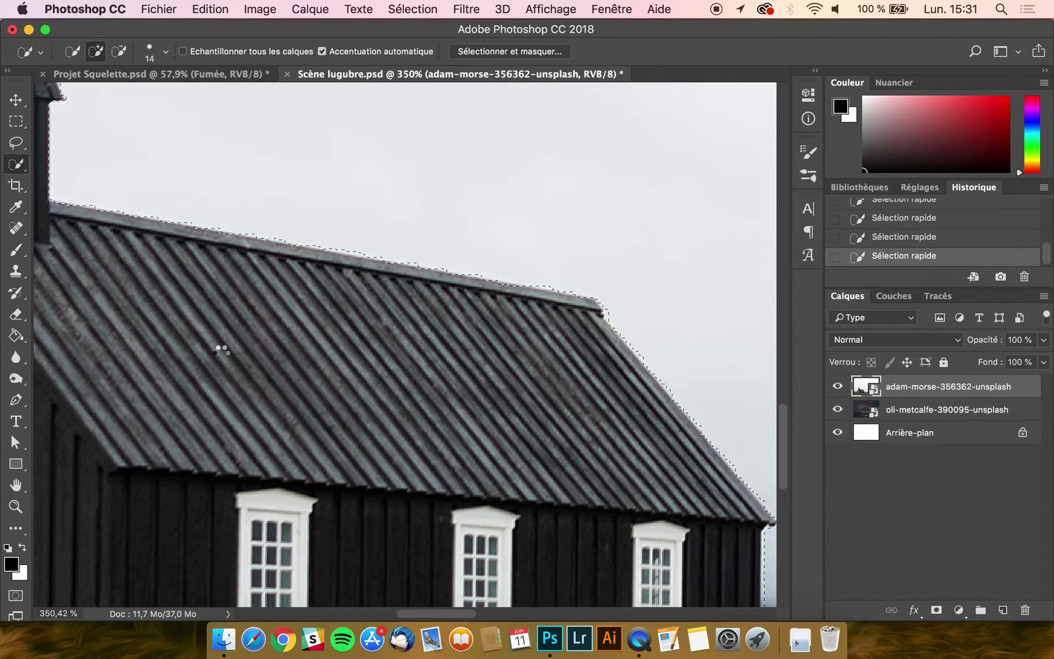
{"action": "scroll", "coordinate": [222, 350], "scroll_direction": "down", "scroll_amount": 5}
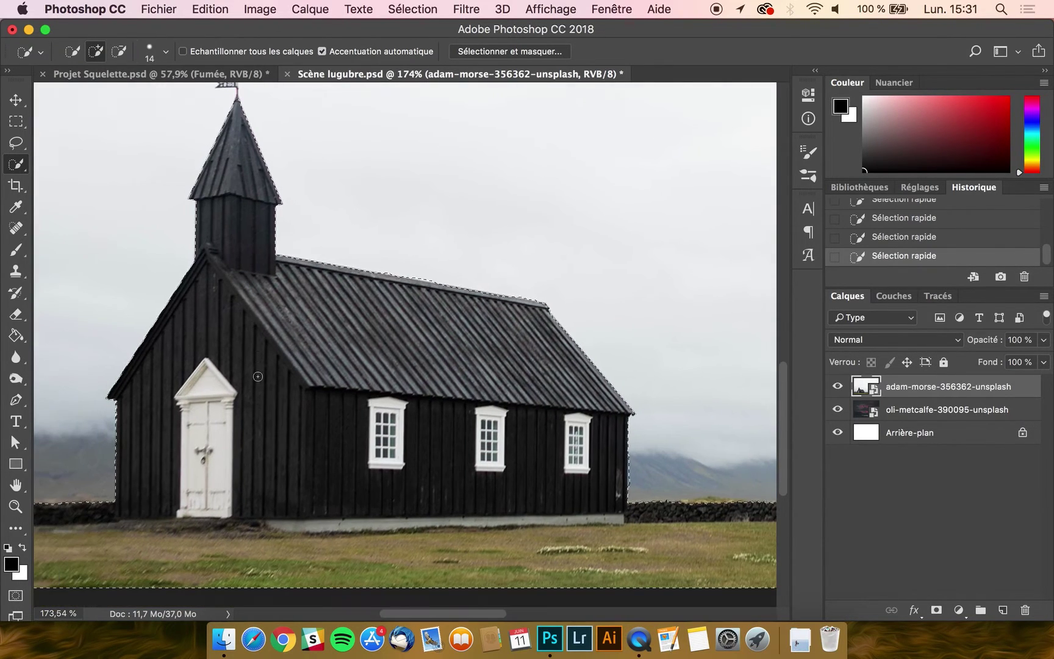
{"action": "scroll", "coordinate": [257, 376], "scroll_direction": "down", "scroll_amount": 3}
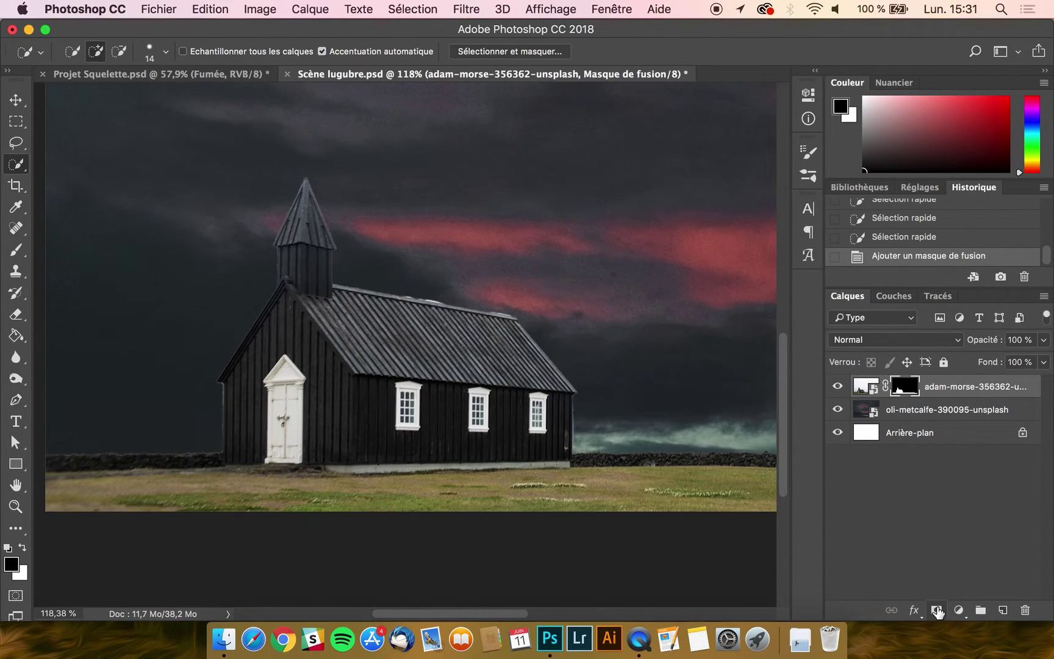
- Hide the white fringe along the middle of the roof ridge by painting black on the mask with a 6 px Arrondi net brush
{"action": "scroll", "coordinate": [431, 296], "scroll_direction": "up", "scroll_amount": 10}
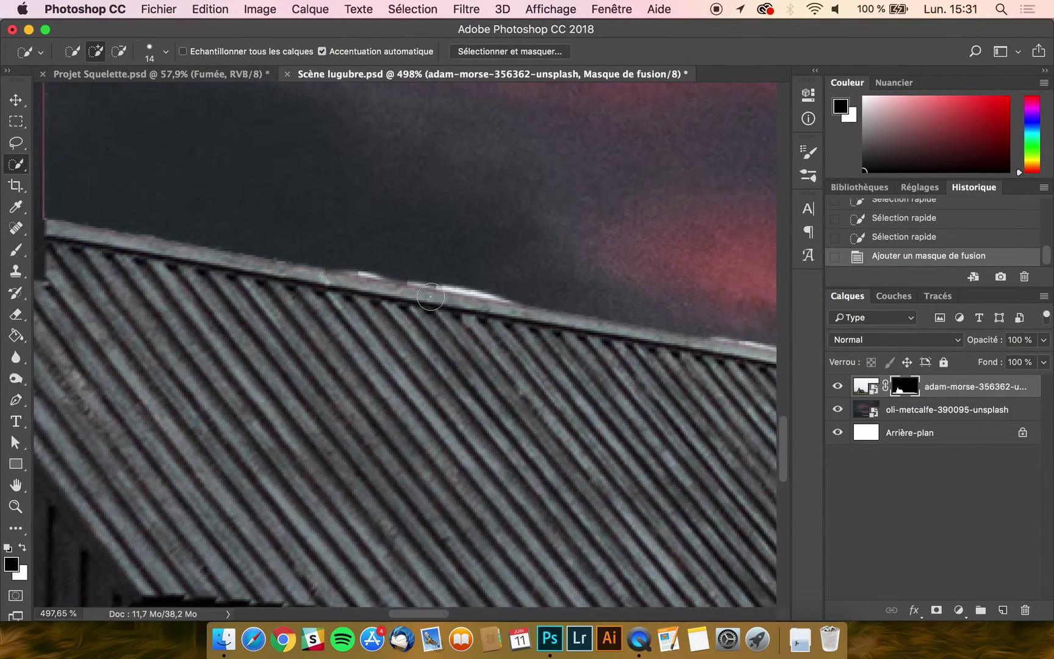
{"action": "scroll", "coordinate": [430, 297], "scroll_direction": "up", "scroll_amount": 1}
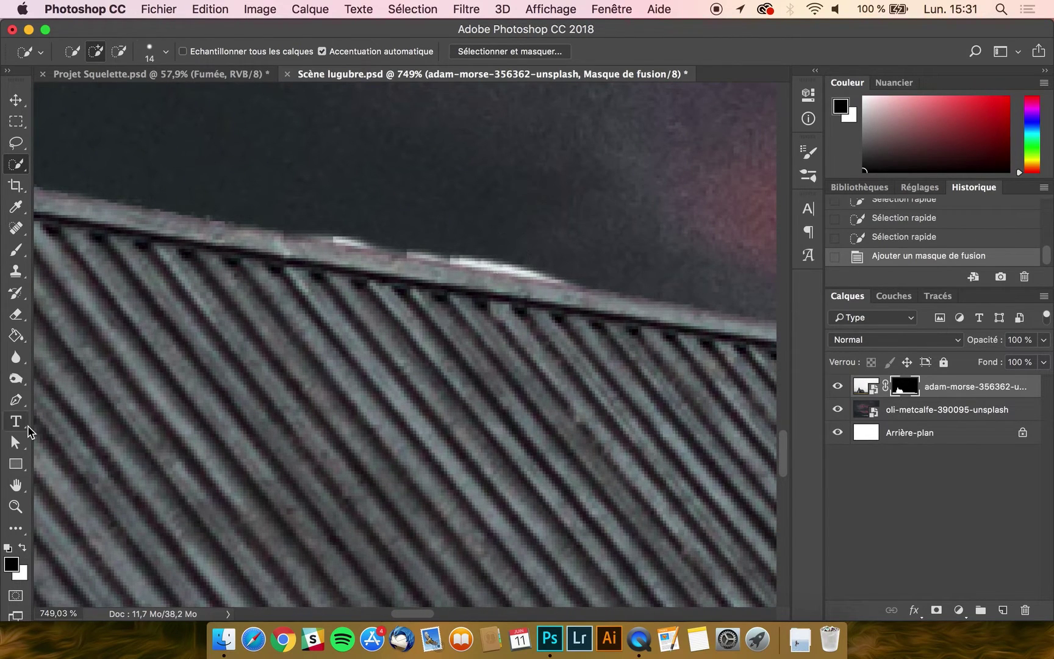
{"action": "left_click", "coordinate": [16, 249]}
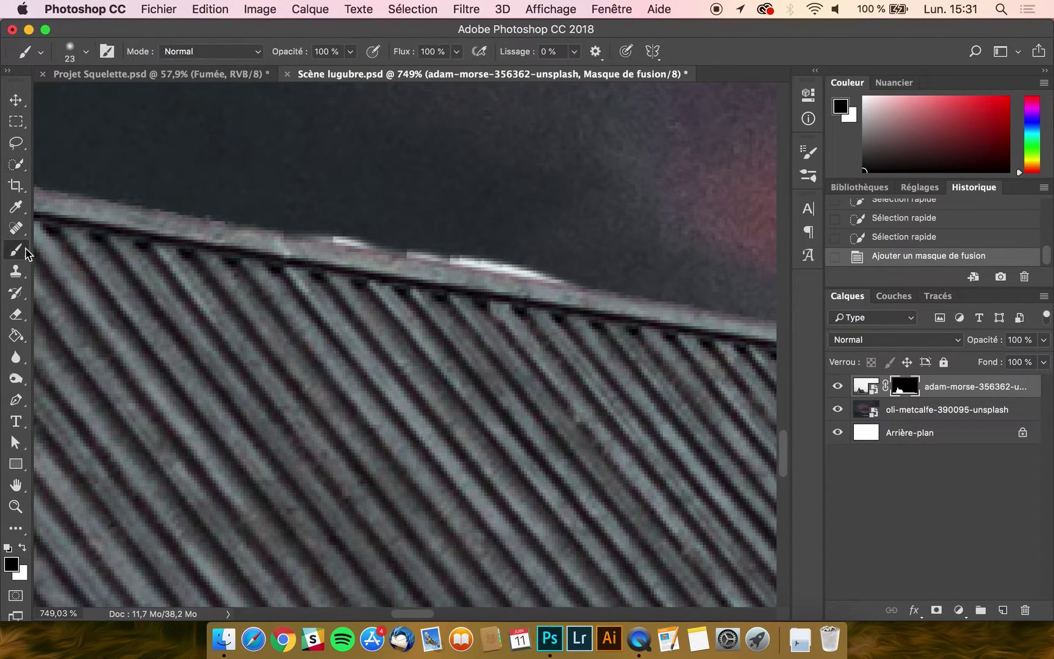
{"action": "left_click", "coordinate": [85, 51]}
{"action": "left_click", "coordinate": [226, 230]}
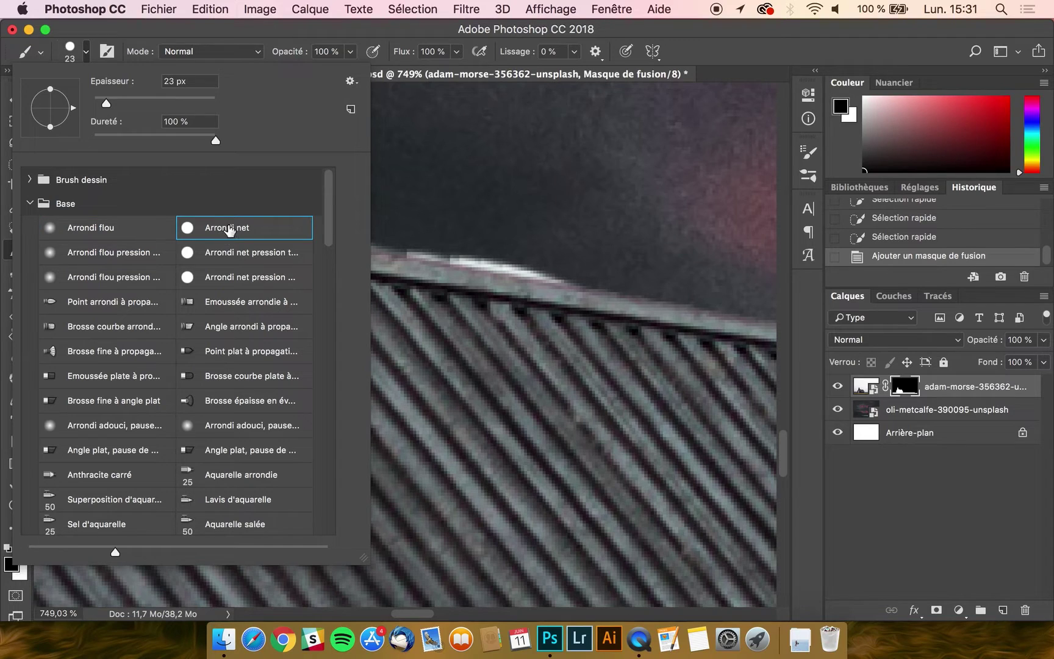
{"action": "left_click", "coordinate": [266, 45]}
{"action": "mouse_move", "coordinate": [536, 240]}
{"action": "left_mouse_down"}
{"action": "mouse_move", "coordinate": [486, 233]}
{"action": "mouse_move", "coordinate": [525, 265]}
{"action": "mouse_move", "coordinate": [492, 259]}
{"action": "left_mouse_up"}
{"action": "left_click_drag", "start_coordinate": [405, 244], "coordinate": [282, 220]}
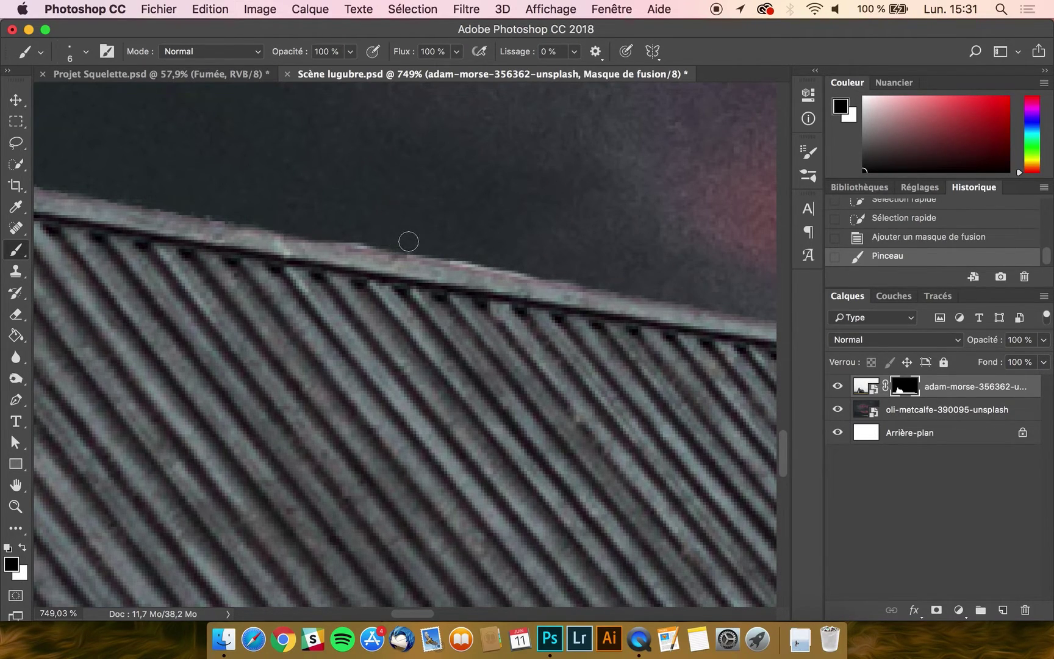
{"action": "left_click_drag", "start_coordinate": [545, 267], "coordinate": [580, 272]}
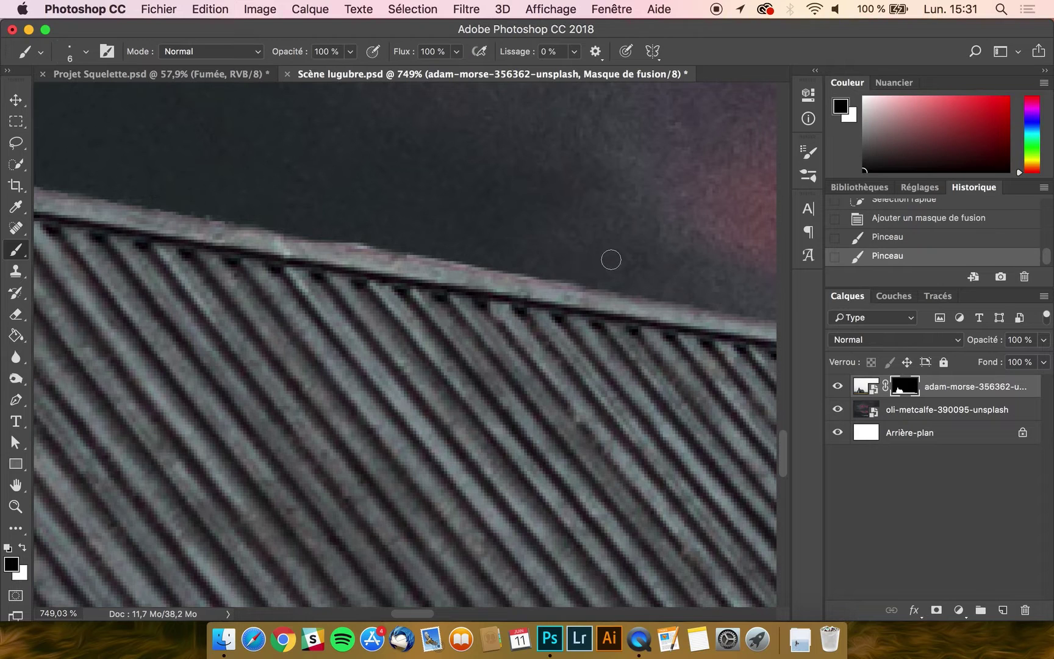
- Mask out the remaining light fringe at the far end of the roof ridge and along the ridge near the steeple
{"action": "scroll", "coordinate": [611, 260], "scroll_direction": "down", "scroll_amount": 5}
{"action": "scroll", "coordinate": [611, 260], "scroll_direction": "right", "scroll_amount": 8}
{"action": "scroll", "coordinate": [611, 259], "scroll_direction": "up", "scroll_amount": 5}
{"action": "scroll", "coordinate": [611, 260], "scroll_direction": "up", "scroll_amount": 2}
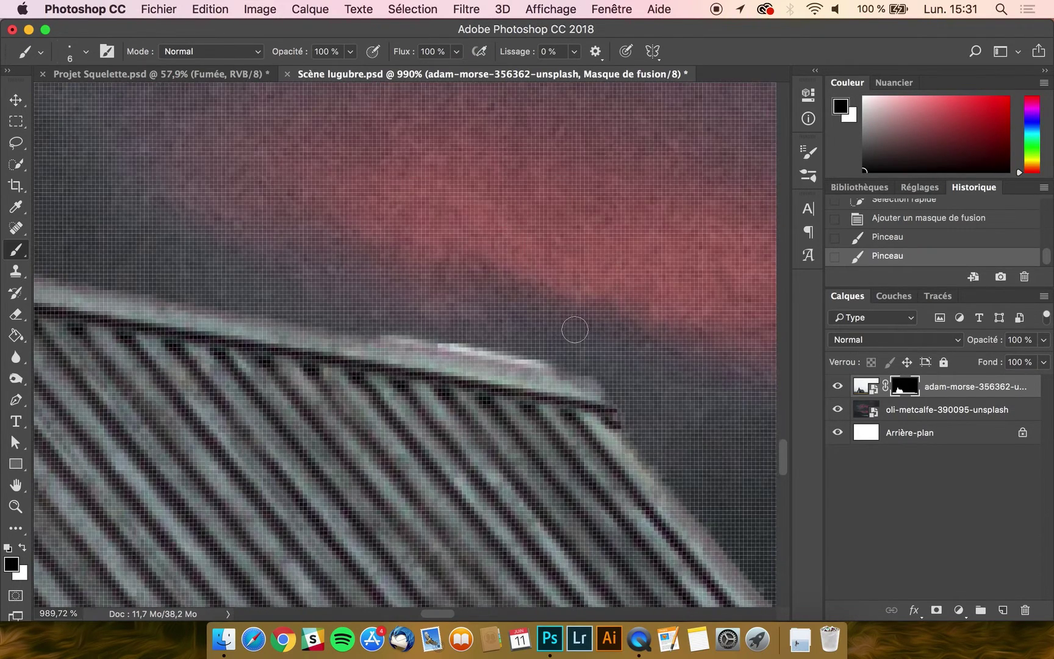
{"action": "left_click_drag", "start_coordinate": [542, 351], "coordinate": [356, 323]}
{"action": "scroll", "coordinate": [355, 324], "scroll_direction": "down", "scroll_amount": 3}
{"action": "scroll", "coordinate": [356, 323], "scroll_direction": "left", "scroll_amount": 8}
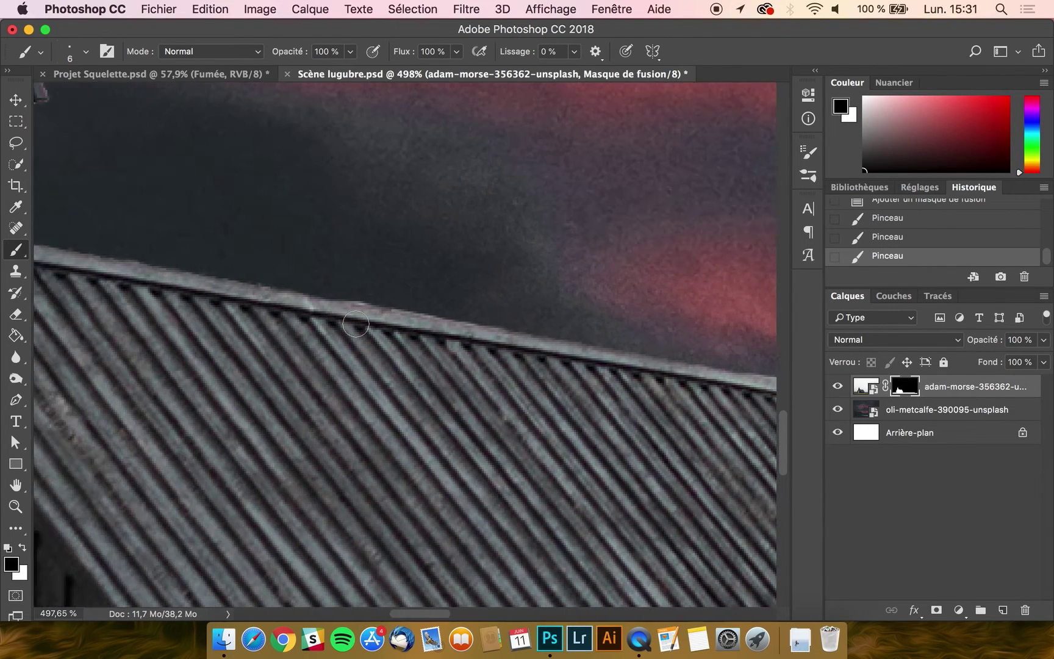
{"action": "scroll", "coordinate": [355, 323], "scroll_direction": "right", "scroll_amount": 10}
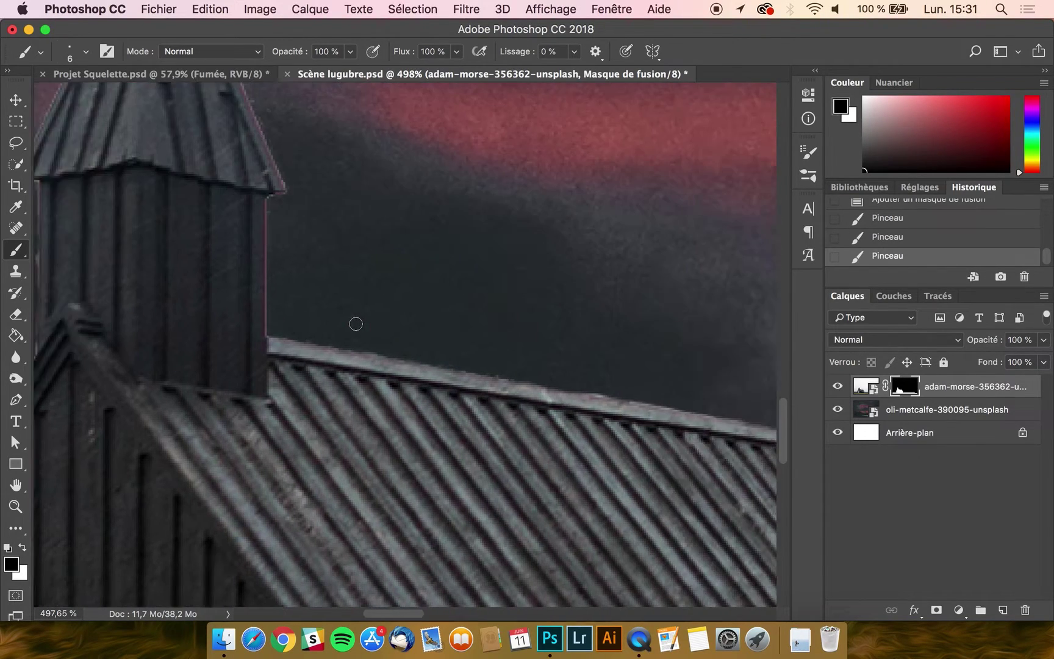
{"action": "left_click_drag", "start_coordinate": [556, 388], "coordinate": [545, 383]}
- Paint white on the church mask with a 13 px brush to bring back the cross and pole above the steeple
{"action": "scroll", "coordinate": [546, 384], "scroll_direction": "up", "scroll_amount": 15}
{"action": "scroll", "coordinate": [545, 383], "scroll_direction": "left", "scroll_amount": 8}
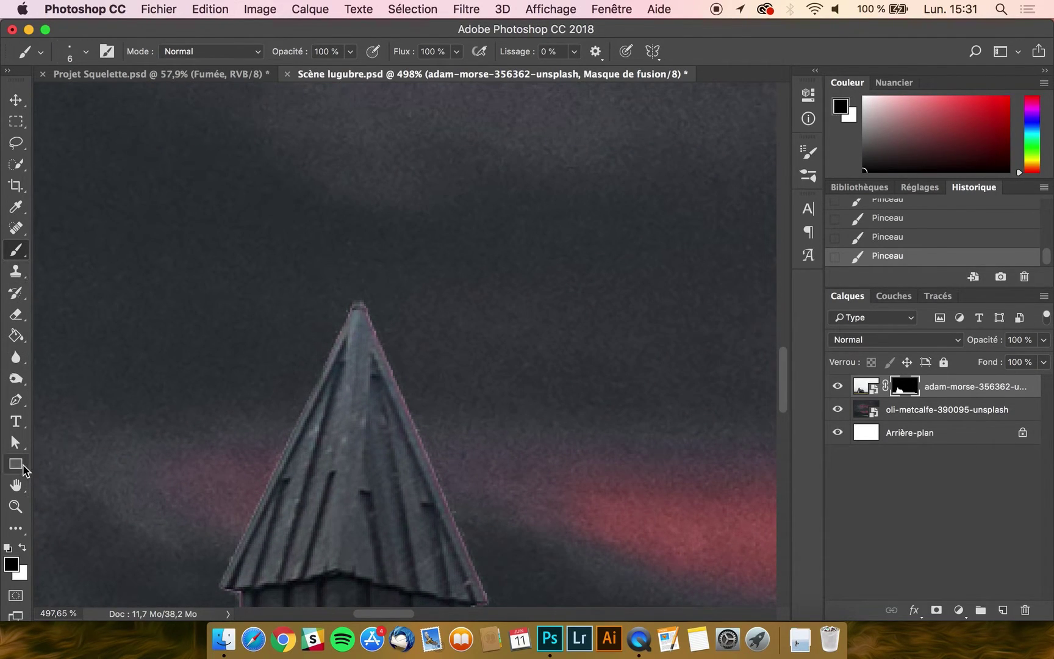
{"action": "mouse_move", "coordinate": [325, 322]}
{"action": "left_mouse_down"}
{"action": "mouse_move", "coordinate": [352, 320]}
{"action": "mouse_move", "coordinate": [358, 302]}
{"action": "mouse_move", "coordinate": [356, 102]}
{"action": "mouse_move", "coordinate": [357, 134]}
{"action": "mouse_move", "coordinate": [386, 131]}
{"action": "mouse_move", "coordinate": [324, 142]}
{"action": "left_mouse_up"}
{"action": "left_click", "coordinate": [23, 548]}
{"action": "scroll", "coordinate": [336, 145], "scroll_direction": "up", "scroll_amount": 4}
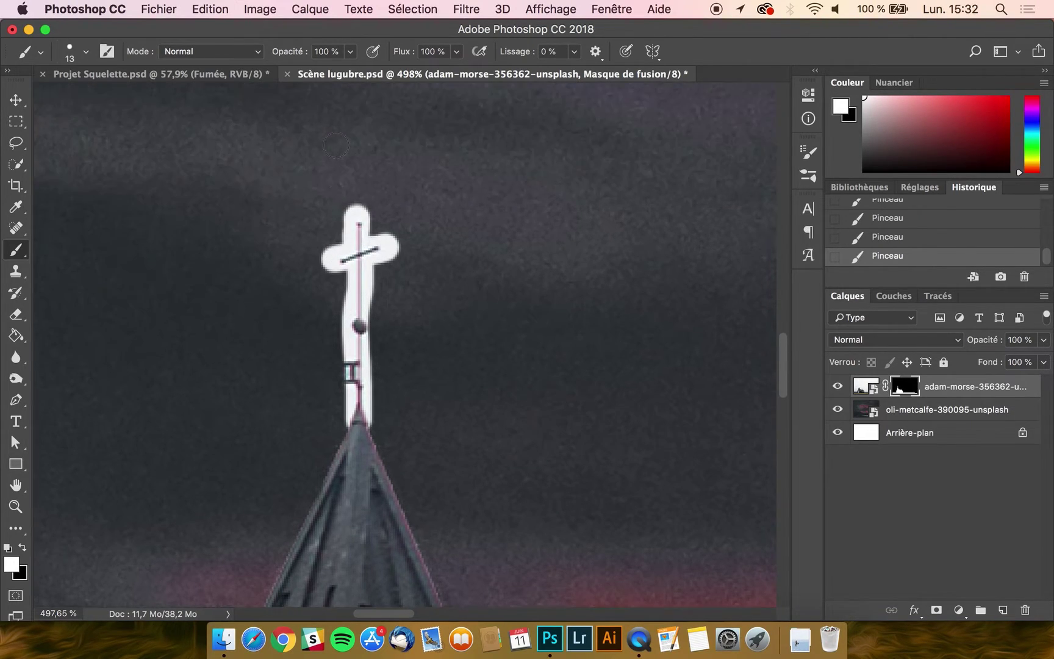
- Trace the left edge of the cross, ball and pole in black on the mask with a 3 px brush
{"action": "scroll", "coordinate": [336, 145], "scroll_direction": "up", "scroll_amount": 5}
{"action": "left_click", "coordinate": [23, 548]}
{"action": "scroll", "coordinate": [426, 239], "scroll_direction": "up", "scroll_amount": 4}
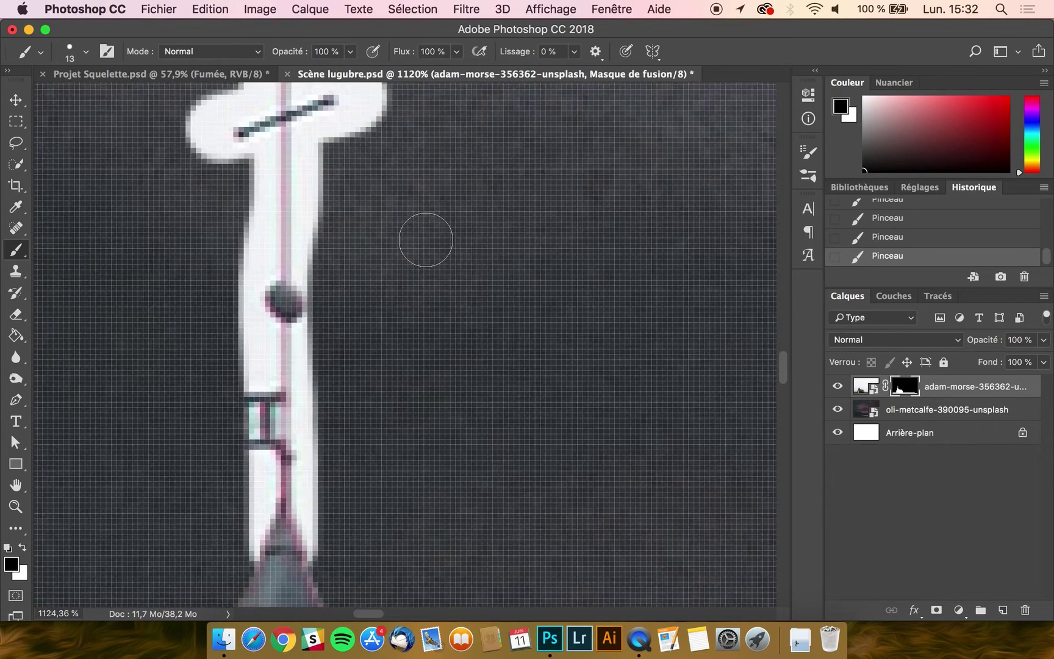
{"action": "scroll", "coordinate": [426, 240], "scroll_direction": "up", "scroll_amount": 2}
{"action": "mouse_move", "coordinate": [329, 252]}
{"action": "left_mouse_down"}
{"action": "mouse_move", "coordinate": [275, 252]}
{"action": "mouse_move", "coordinate": [282, 211]}
{"action": "mouse_move", "coordinate": [285, 224]}
{"action": "mouse_move", "coordinate": [267, 210]}
{"action": "mouse_move", "coordinate": [257, 294]}
{"action": "mouse_move", "coordinate": [210, 329]}
{"action": "mouse_move", "coordinate": [204, 351]}
{"action": "mouse_move", "coordinate": [255, 334]}
{"action": "mouse_move", "coordinate": [258, 494]}
{"action": "mouse_move", "coordinate": [247, 528]}
{"action": "mouse_move", "coordinate": [256, 549]}
{"action": "left_mouse_up"}
{"action": "scroll", "coordinate": [256, 549], "scroll_direction": "down", "scroll_amount": 5}
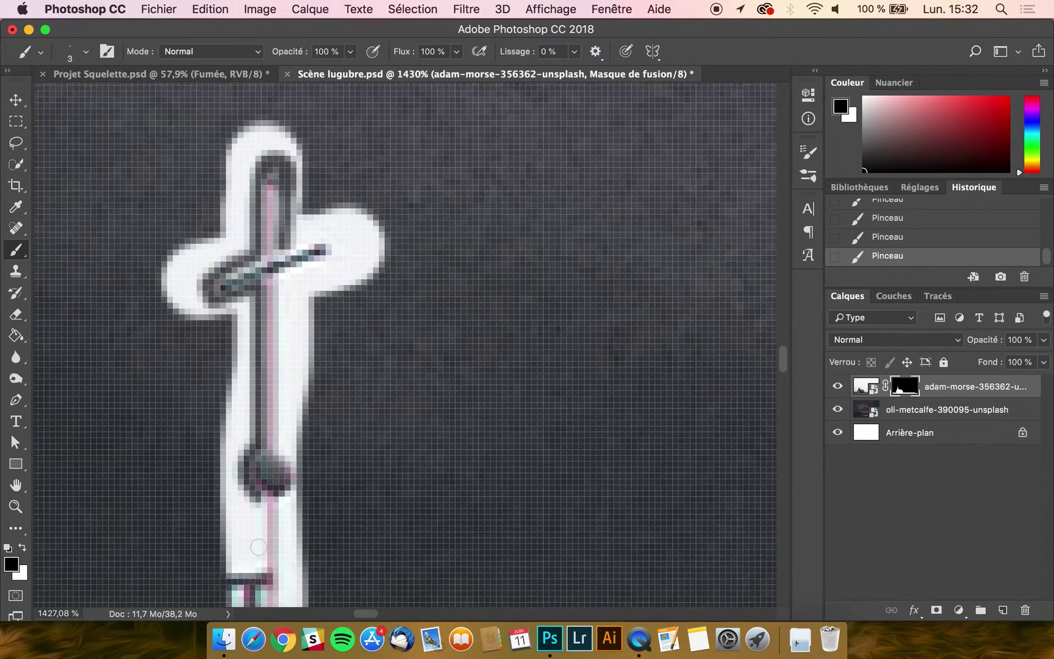
{"action": "left_click_drag", "start_coordinate": [254, 406], "coordinate": [261, 466]}
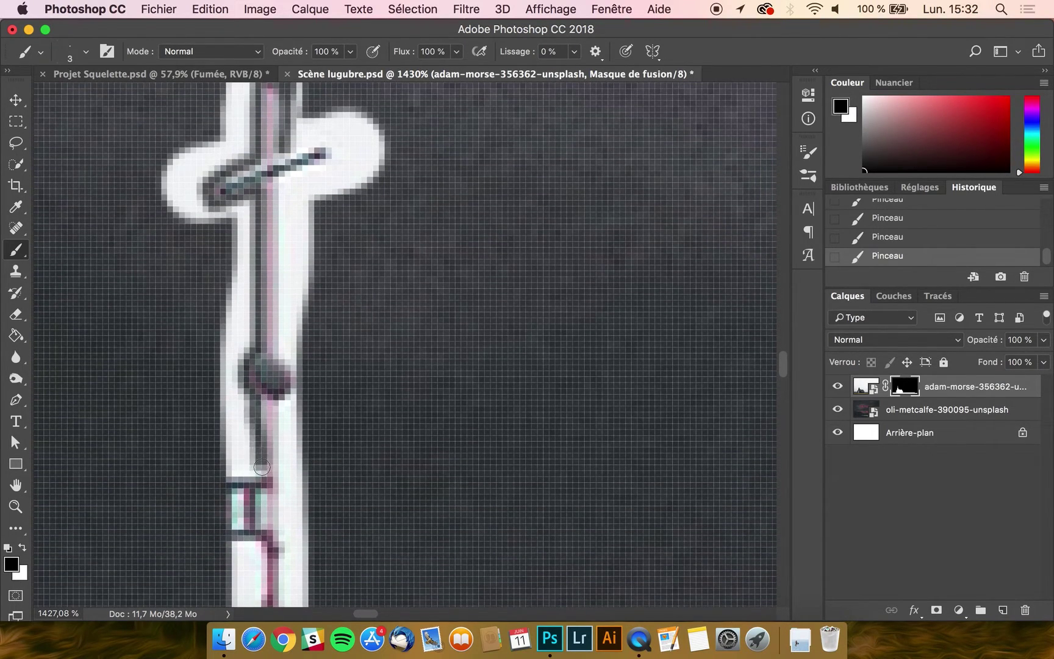
{"action": "scroll", "coordinate": [261, 467], "scroll_direction": "down", "scroll_amount": 3}
{"action": "mouse_move", "coordinate": [253, 312]}
{"action": "left_mouse_down"}
{"action": "mouse_move", "coordinate": [255, 495]}
{"action": "mouse_move", "coordinate": [231, 574]}
{"action": "mouse_move", "coordinate": [261, 448]}
{"action": "mouse_move", "coordinate": [234, 536]}
{"action": "mouse_move", "coordinate": [239, 457]}
{"action": "left_mouse_up"}
- Trace the right edge of the pole, ball and cross in black on the mask, working from the steeple tip upward
{"action": "mouse_move", "coordinate": [304, 566]}
{"action": "left_mouse_down"}
{"action": "mouse_move", "coordinate": [283, 504]}
{"action": "mouse_move", "coordinate": [278, 341]}
{"action": "mouse_move", "coordinate": [296, 291]}
{"action": "mouse_move", "coordinate": [282, 242]}
{"action": "left_mouse_up"}
{"action": "scroll", "coordinate": [283, 242], "scroll_direction": "up", "scroll_amount": 3}
{"action": "mouse_move", "coordinate": [289, 297]}
{"action": "left_mouse_down"}
{"action": "mouse_move", "coordinate": [289, 138]}
{"action": "mouse_move", "coordinate": [302, 133]}
{"action": "left_mouse_up"}
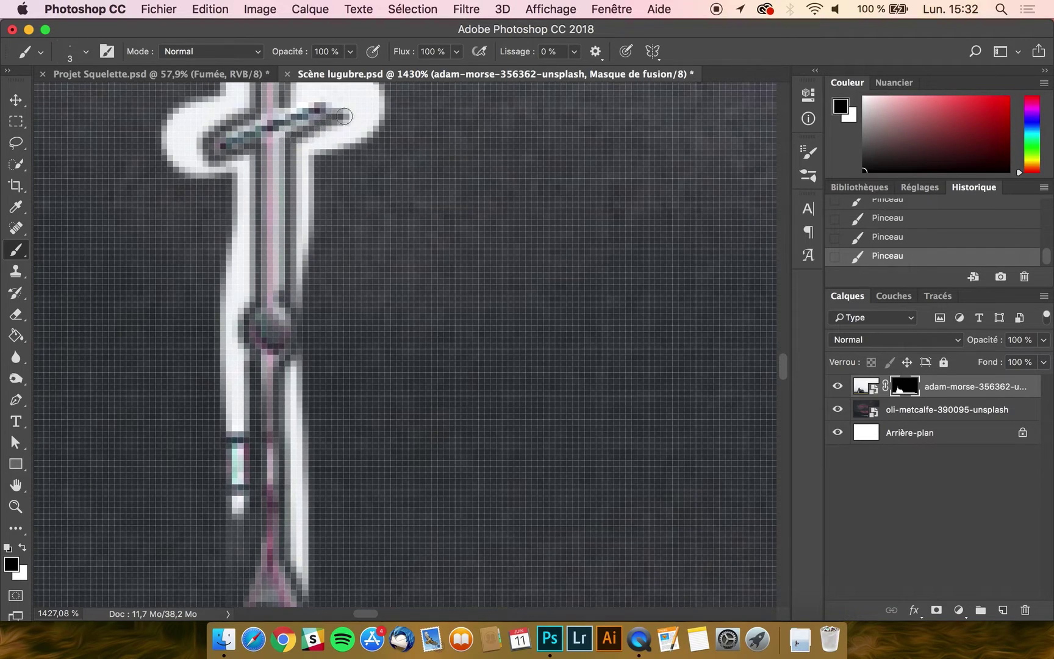
{"action": "scroll", "coordinate": [347, 192], "scroll_direction": "up", "scroll_amount": 8}
{"action": "mouse_move", "coordinate": [335, 264]}
{"action": "left_mouse_down"}
{"action": "mouse_move", "coordinate": [332, 240]}
{"action": "mouse_move", "coordinate": [297, 245]}
{"action": "mouse_move", "coordinate": [303, 150]}
{"action": "left_mouse_up"}
- Mask out the white halo right of the cross and pole and the weather vane remnant below the ball with a 5 px brush
{"action": "mouse_move", "coordinate": [342, 203]}
{"action": "left_mouse_down", "text": "ctrl+alt"}
{"action": "mouse_move", "coordinate": [306, 225]}
{"action": "mouse_move", "coordinate": [342, 222]}
{"action": "mouse_move", "coordinate": [357, 295]}
{"action": "mouse_move", "coordinate": [363, 195]}
{"action": "mouse_move", "coordinate": [382, 270]}
{"action": "mouse_move", "coordinate": [374, 259]}
{"action": "mouse_move", "coordinate": [315, 300]}
{"action": "mouse_move", "coordinate": [313, 327]}
{"action": "mouse_move", "coordinate": [310, 296]}
{"action": "mouse_move", "coordinate": [316, 458]}
{"action": "left_mouse_up", "text": "ctrl+alt"}
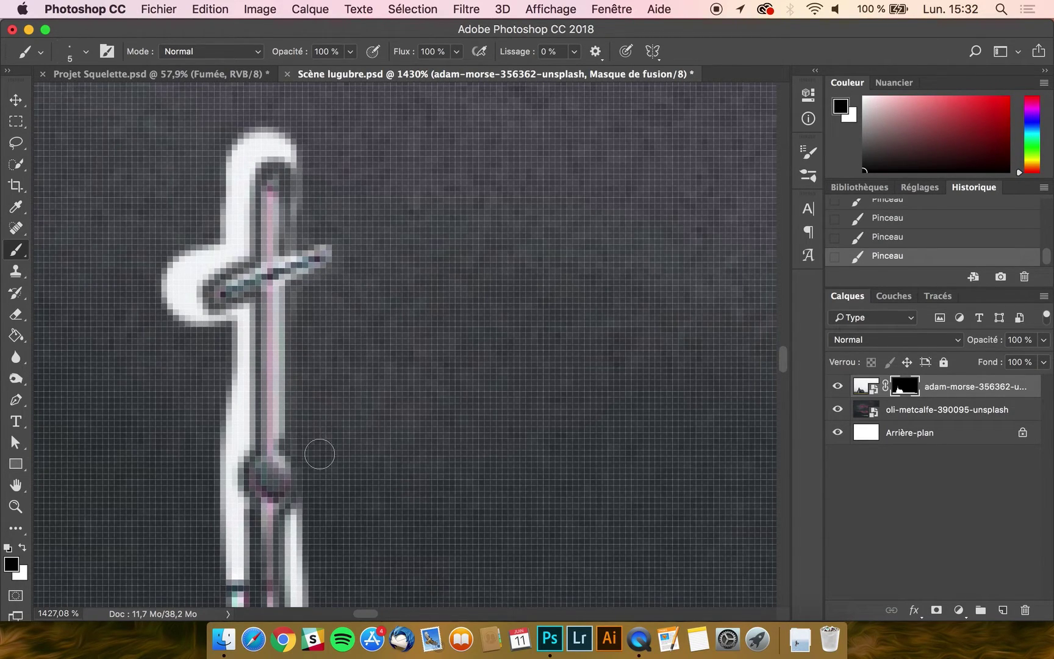
{"action": "scroll", "coordinate": [318, 448], "scroll_direction": "down", "scroll_amount": 4}
{"action": "left_click_drag", "start_coordinate": [294, 397], "coordinate": [313, 529]}
{"action": "scroll", "coordinate": [312, 530], "scroll_direction": "down", "scroll_amount": 5}
{"action": "mouse_move", "coordinate": [300, 314]}
{"action": "left_mouse_down"}
{"action": "mouse_move", "coordinate": [316, 463]}
{"action": "mouse_move", "coordinate": [310, 454]}
{"action": "left_mouse_up"}
{"action": "left_click_drag", "start_coordinate": [302, 370], "coordinate": [304, 440]}
{"action": "mouse_move", "coordinate": [241, 420]}
{"action": "left_mouse_down"}
{"action": "mouse_move", "coordinate": [240, 253]}
{"action": "mouse_move", "coordinate": [227, 232]}
{"action": "mouse_move", "coordinate": [217, 333]}
{"action": "left_mouse_up"}
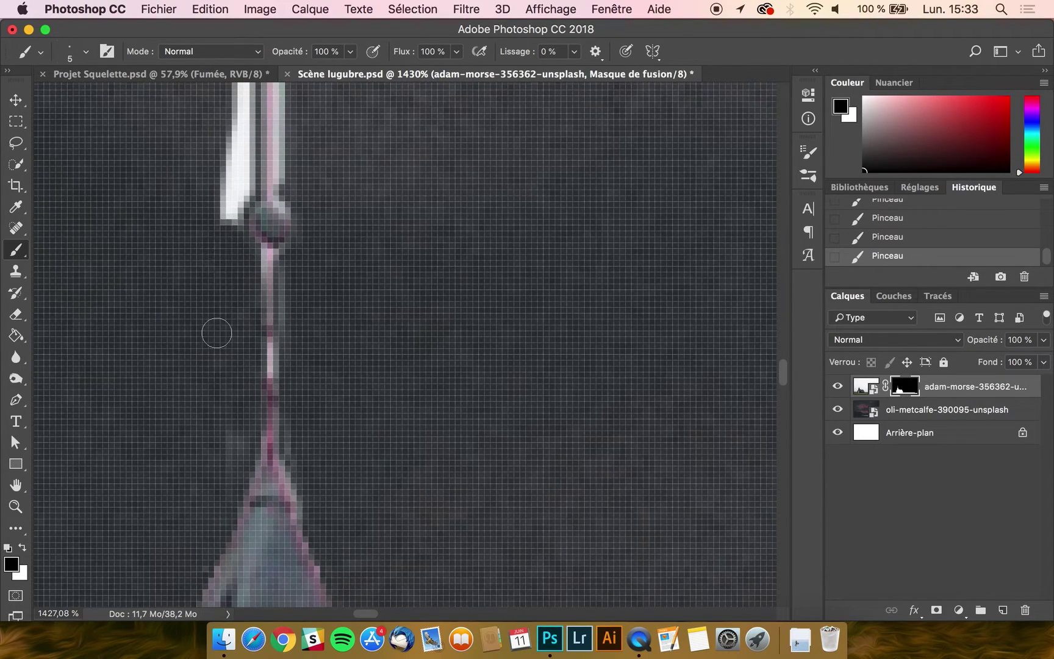
{"action": "left_click_drag", "start_coordinate": [294, 271], "coordinate": [299, 326]}
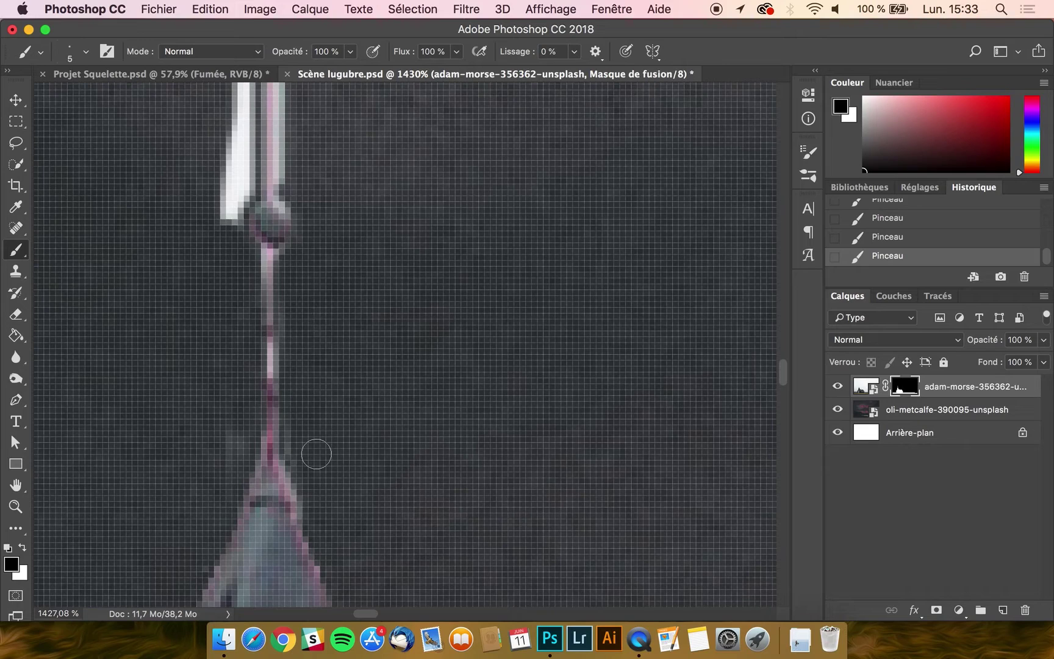
- Mask out the white halo around the left side of the cross and pole with a 5 px brush, refining the leftovers at 2 px
{"action": "scroll", "coordinate": [303, 406], "scroll_direction": "down", "scroll_amount": 5}
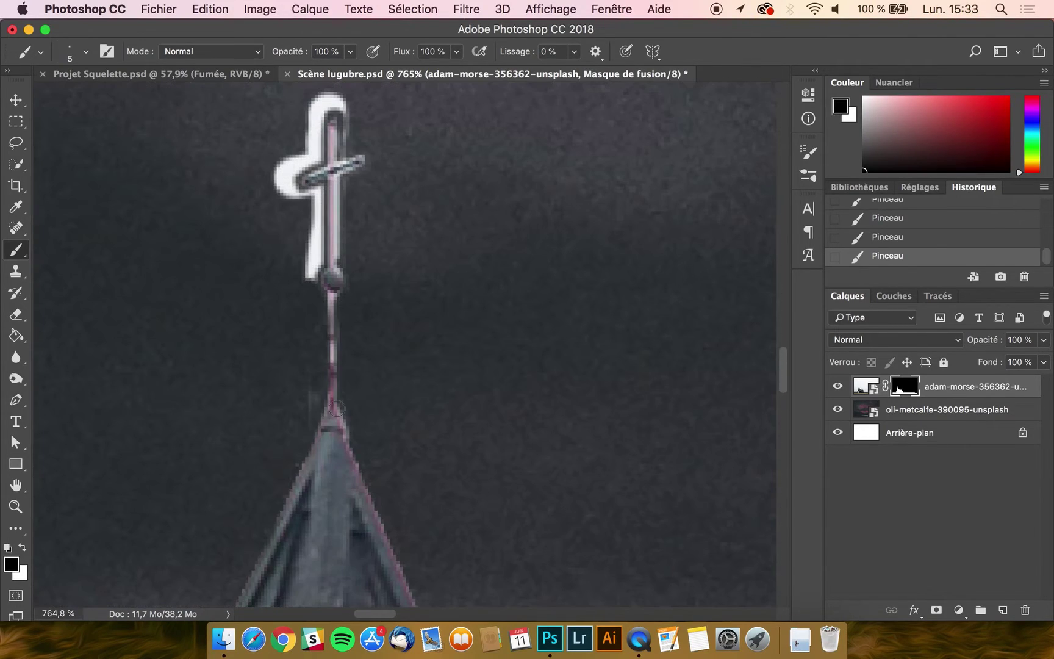
{"action": "scroll", "coordinate": [337, 409], "scroll_direction": "down", "scroll_amount": 5}
{"action": "scroll", "coordinate": [337, 409], "scroll_direction": "up", "scroll_amount": 5}
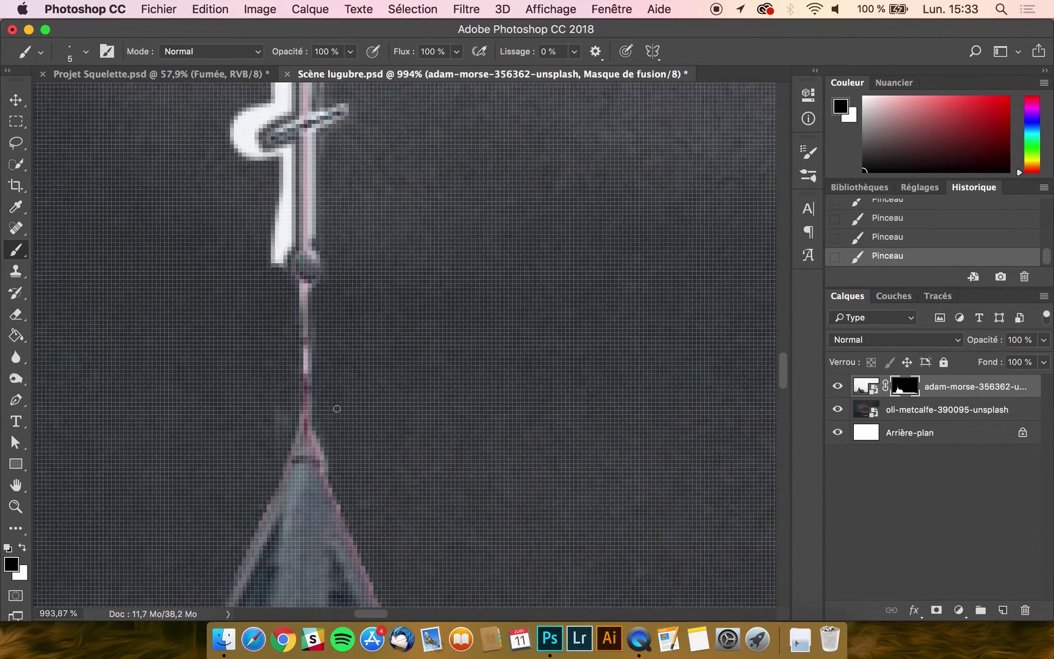
{"action": "left_click_drag", "start_coordinate": [424, 300], "coordinate": [426, 391]}
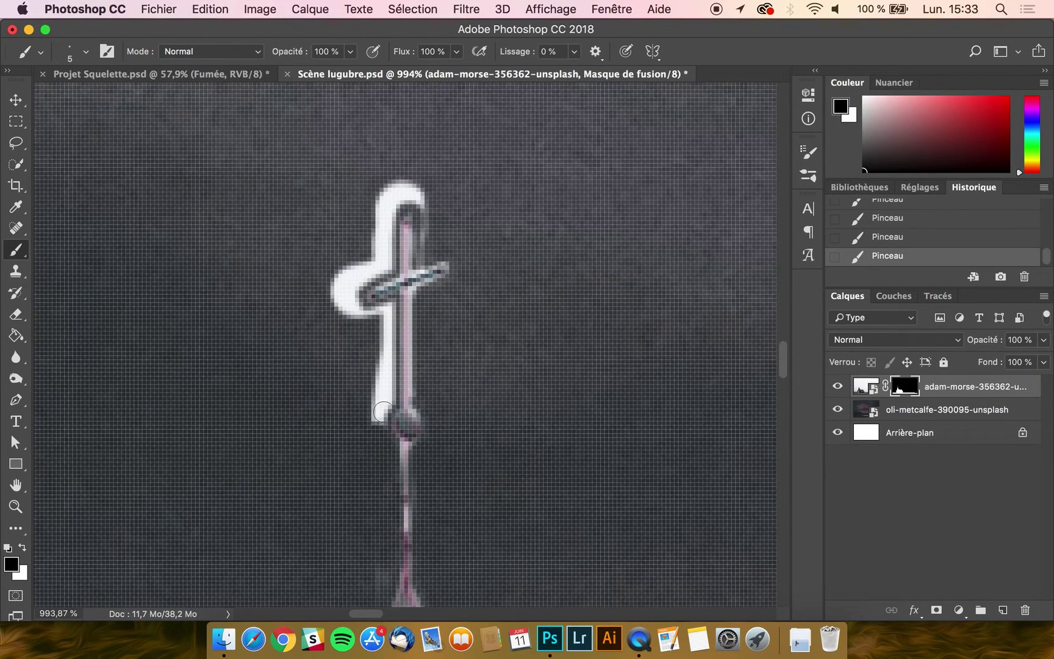
{"action": "mouse_move", "coordinate": [377, 427]}
{"action": "left_mouse_down"}
{"action": "mouse_move", "coordinate": [382, 317]}
{"action": "mouse_move", "coordinate": [375, 400]}
{"action": "mouse_move", "coordinate": [347, 297]}
{"action": "mouse_move", "coordinate": [362, 316]}
{"action": "mouse_move", "coordinate": [330, 300]}
{"action": "mouse_move", "coordinate": [341, 278]}
{"action": "mouse_move", "coordinate": [354, 275]}
{"action": "mouse_move", "coordinate": [348, 288]}
{"action": "mouse_move", "coordinate": [382, 266]}
{"action": "mouse_move", "coordinate": [385, 212]}
{"action": "mouse_move", "coordinate": [394, 194]}
{"action": "mouse_move", "coordinate": [428, 195]}
{"action": "left_mouse_up"}
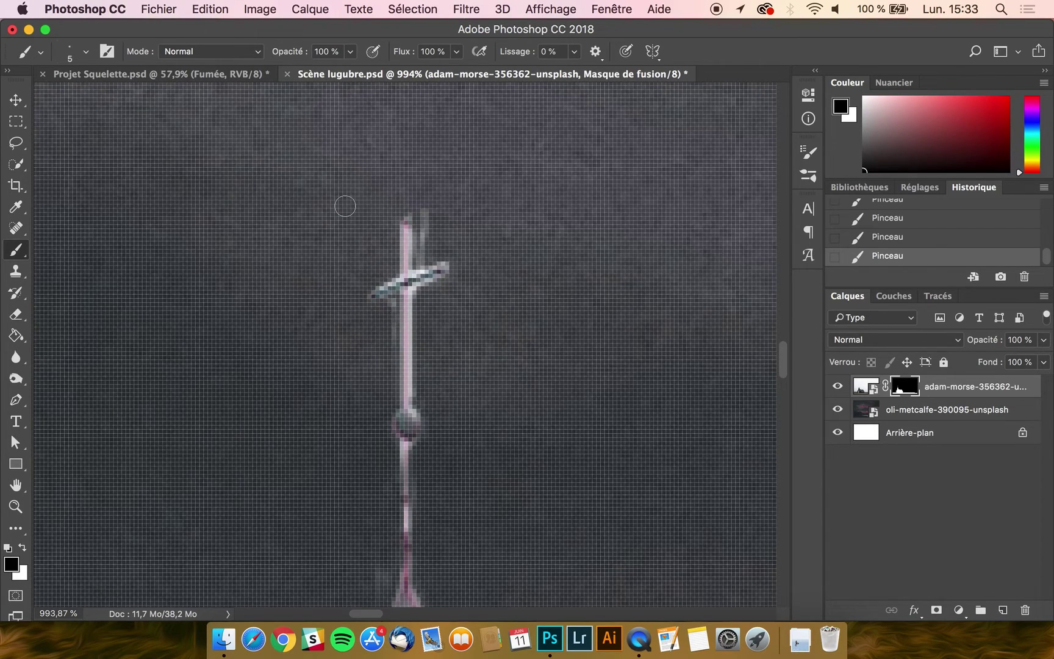
{"action": "left_click_drag", "start_coordinate": [436, 302], "coordinate": [406, 300]}
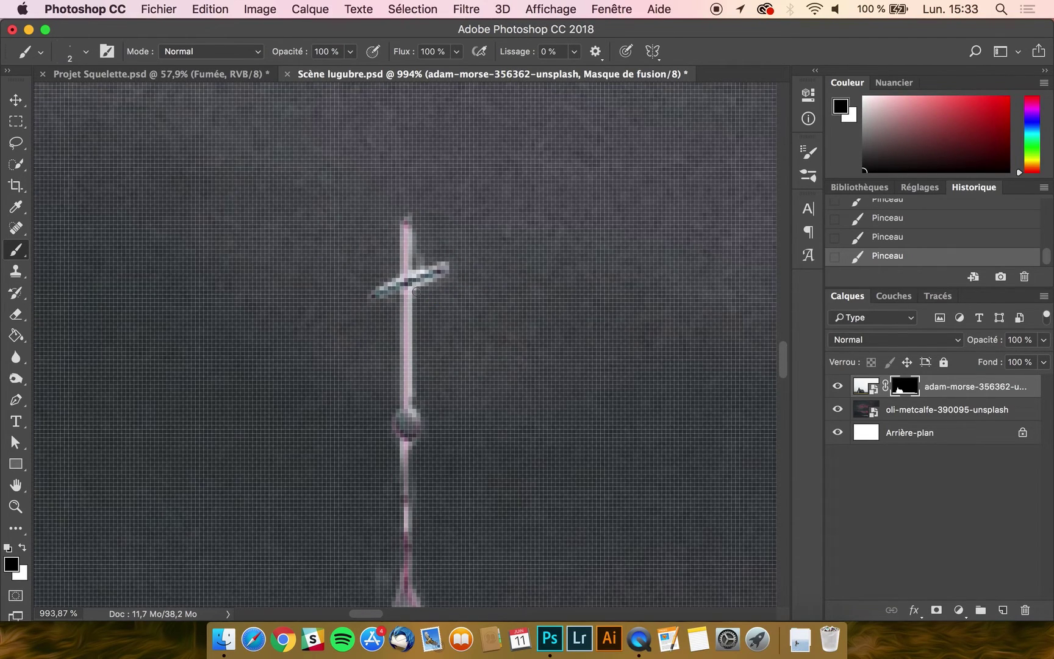
{"action": "scroll", "coordinate": [461, 274], "scroll_direction": "down", "scroll_amount": 10}
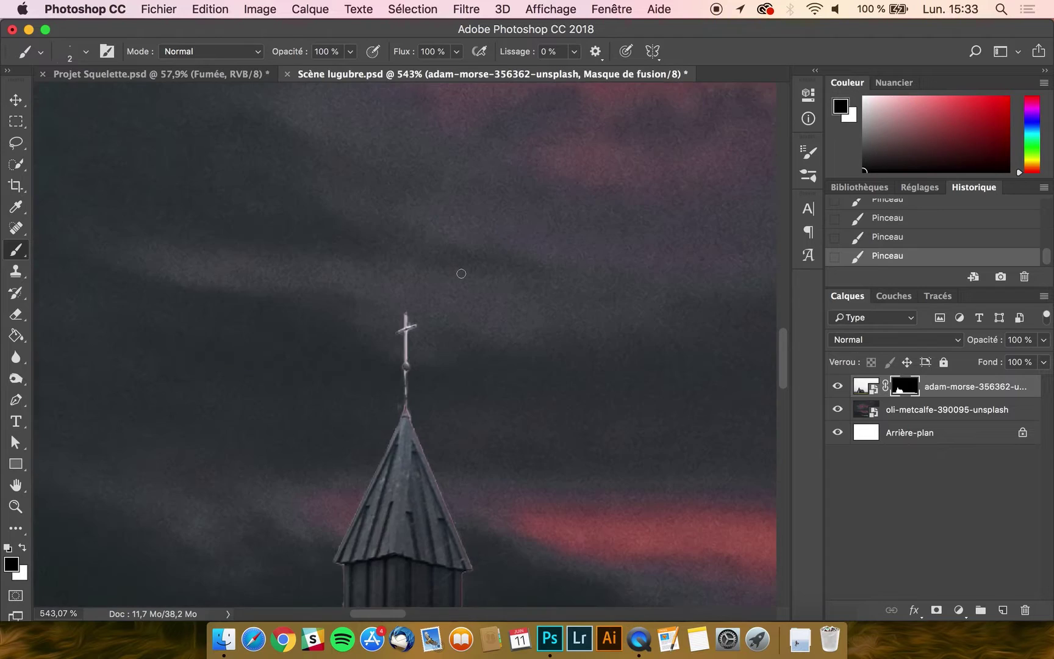
{"action": "scroll", "coordinate": [461, 273], "scroll_direction": "down", "scroll_amount": 2}
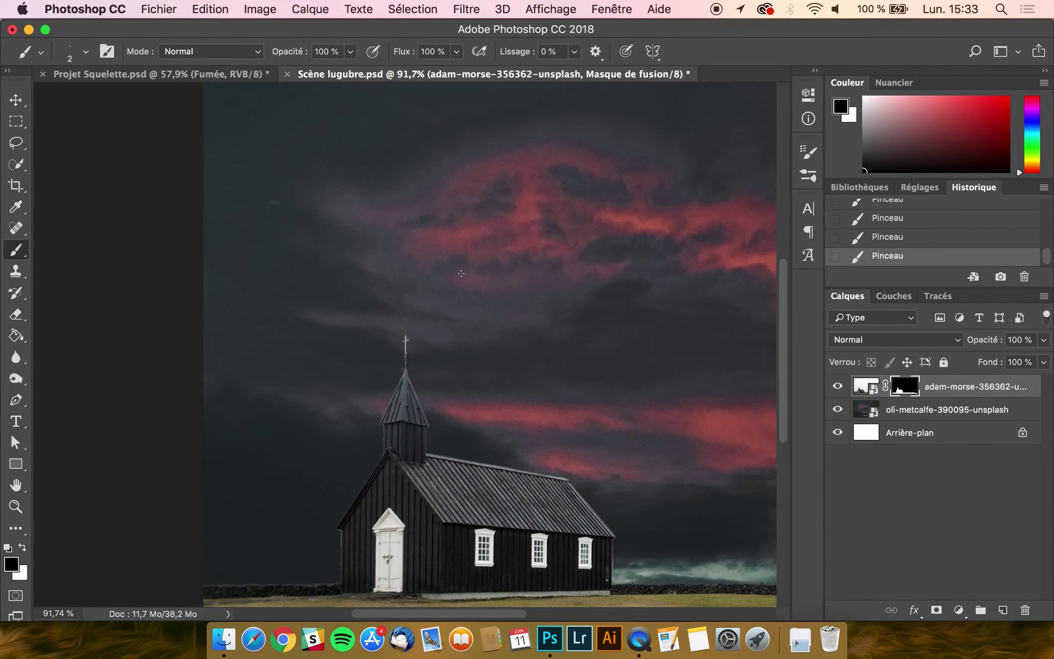
{"action": "scroll", "coordinate": [461, 273], "scroll_direction": "down", "scroll_amount": 2}
{"action": "scroll", "coordinate": [461, 273], "scroll_direction": "right", "scroll_amount": 4}
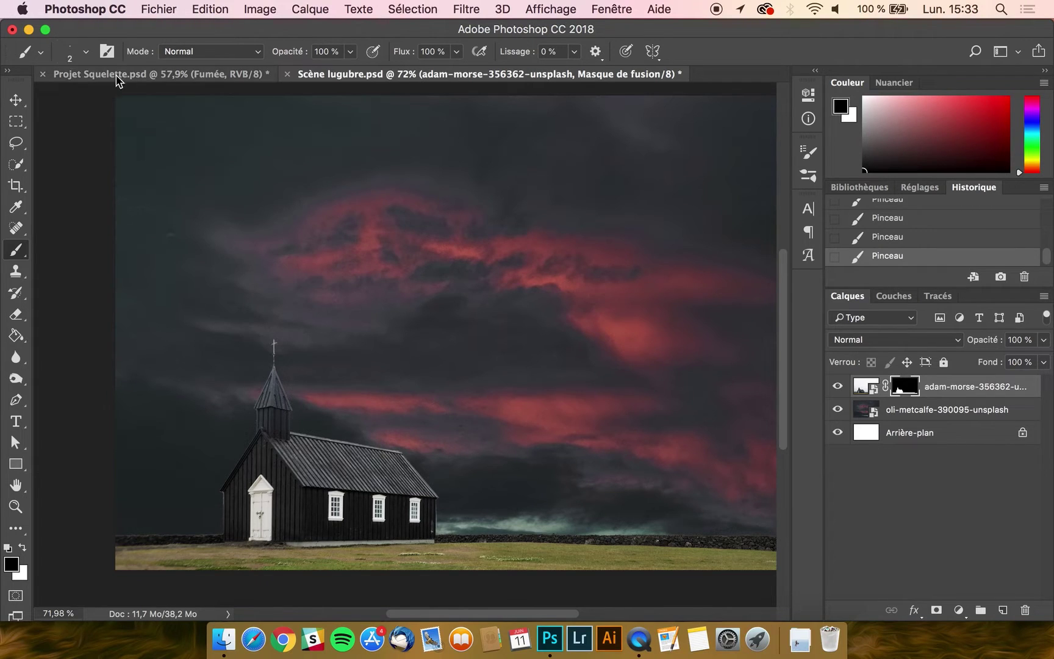
- Save Projet Squelette.psd and close it, returning to Scène lugubre.psd
{"action": "left_click", "coordinate": [135, 76]}
{"action": "key", "text": "super+s"}
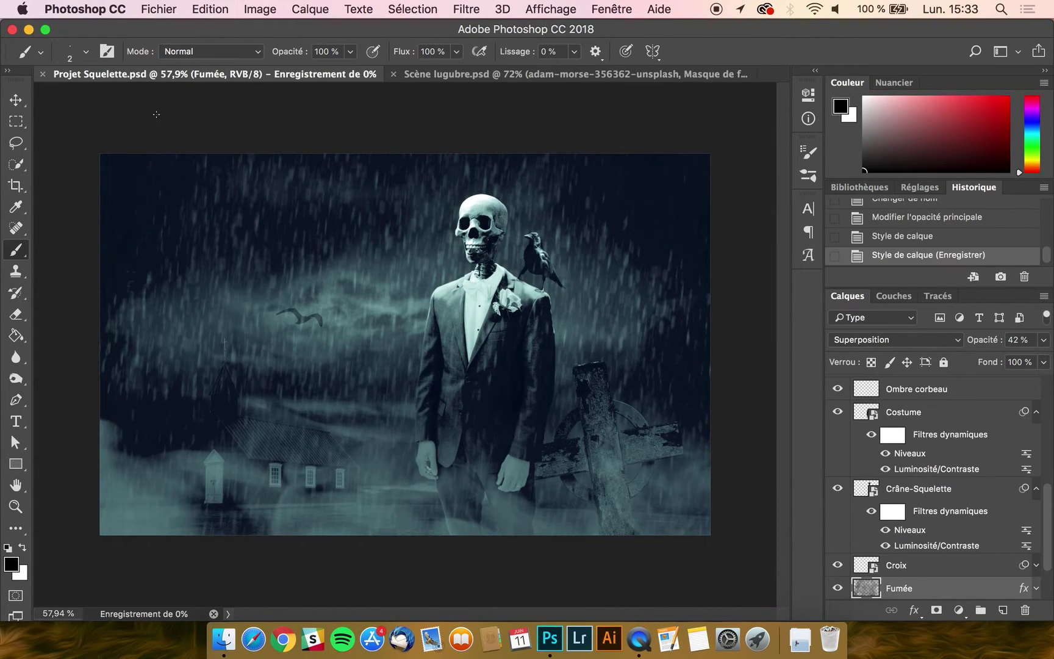
{"action": "left_click", "coordinate": [43, 73]}
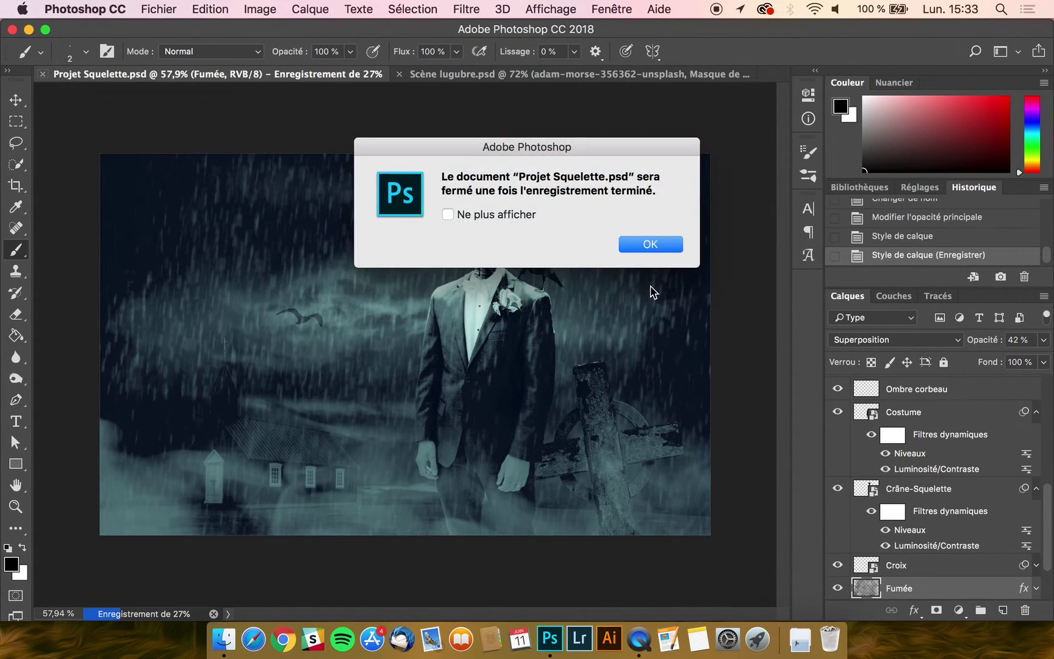
{"action": "left_click", "coordinate": [650, 243]}
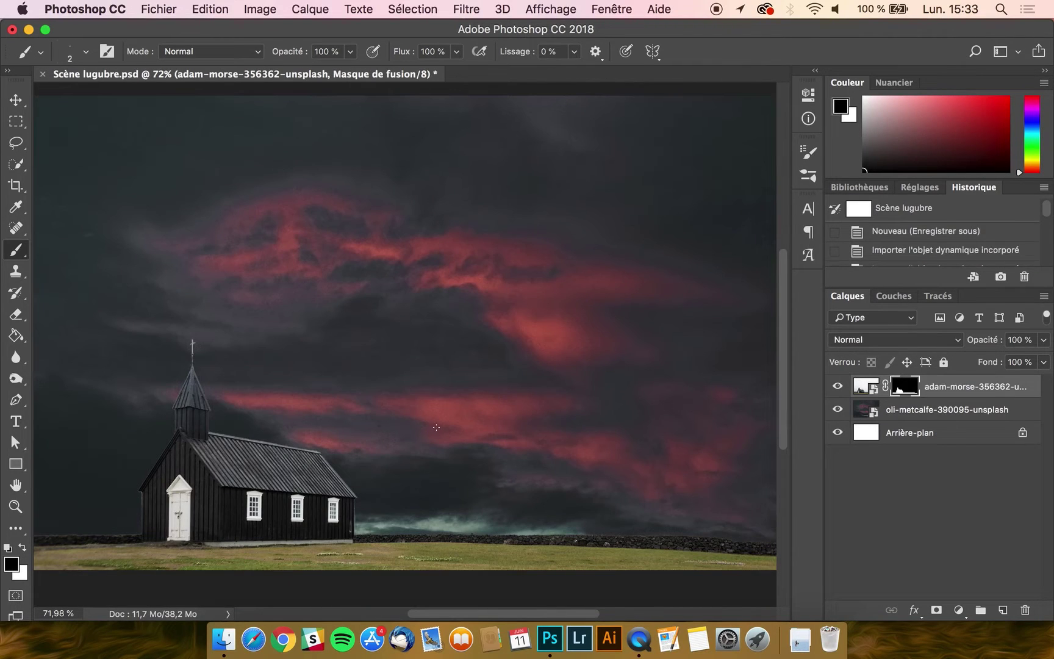
- Choose the Arrondi flou brush for the church mask and enlarge it to 75 px
{"action": "scroll", "coordinate": [436, 427], "scroll_direction": "down", "scroll_amount": 3}
{"action": "scroll", "coordinate": [239, 467], "scroll_direction": "up", "scroll_amount": 5}
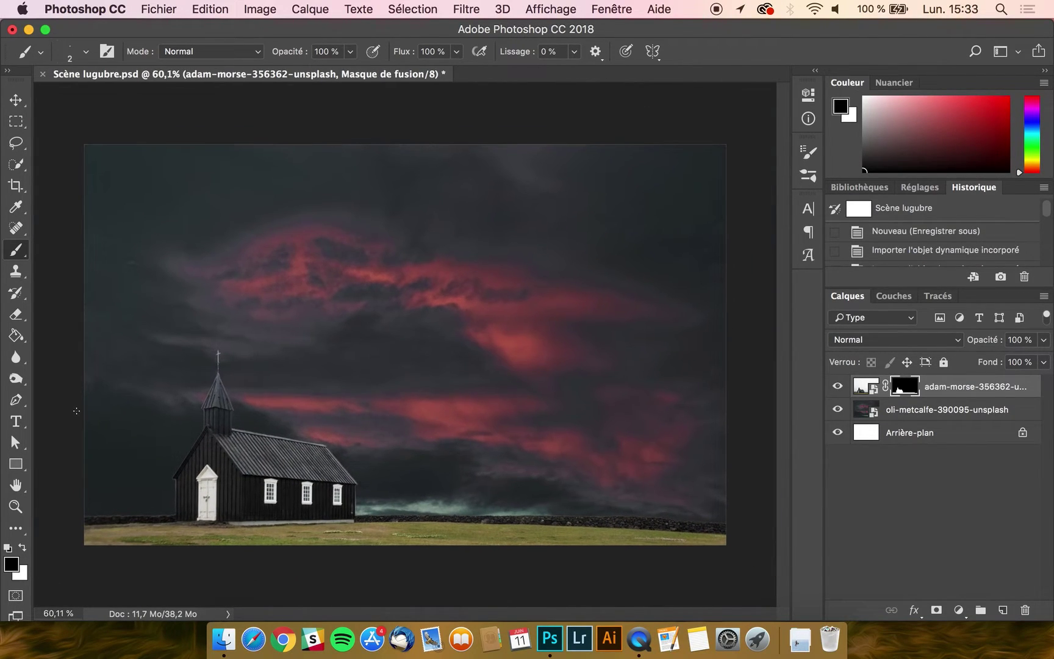
{"action": "scroll", "coordinate": [240, 466], "scroll_direction": "down", "scroll_amount": 3}
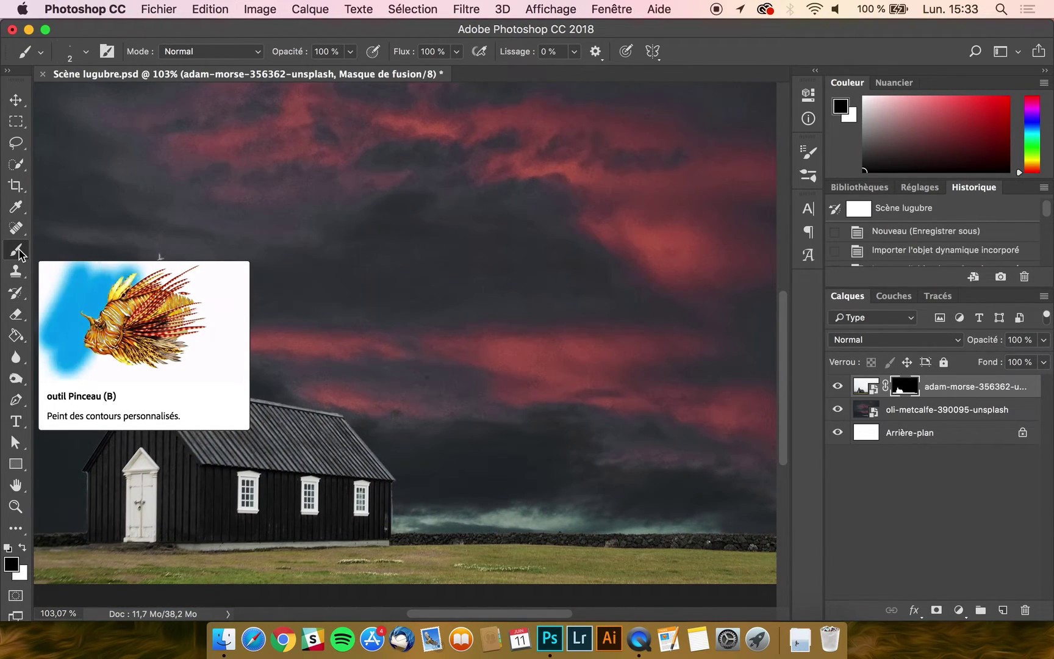
{"action": "left_click", "coordinate": [85, 53]}
{"action": "left_click", "coordinate": [138, 229]}
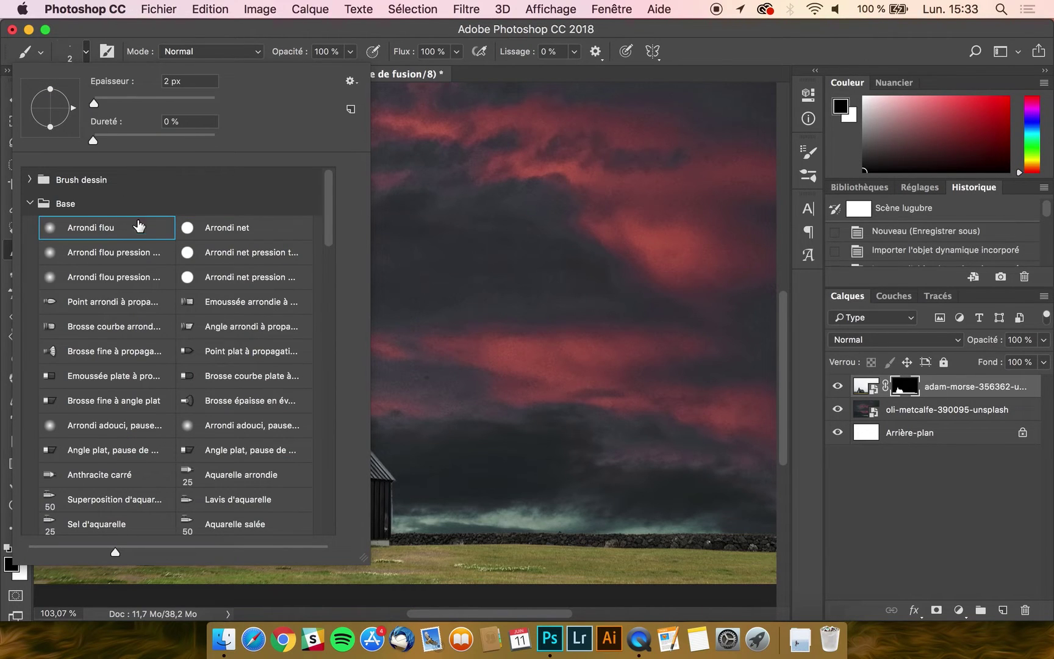
{"action": "left_click", "coordinate": [153, 38]}
{"action": "left_click_drag", "start_coordinate": [425, 476], "coordinate": [473, 476]}
- Mask the church's left wall edge with an 11 px brush and soften the top of the adjoining stone wall in black at 36 px
{"action": "scroll", "coordinate": [469, 473], "scroll_direction": "up", "scroll_amount": 5}
{"action": "scroll", "coordinate": [470, 473], "scroll_direction": "left", "scroll_amount": 8}
{"action": "scroll", "coordinate": [470, 473], "scroll_direction": "down", "scroll_amount": 4}
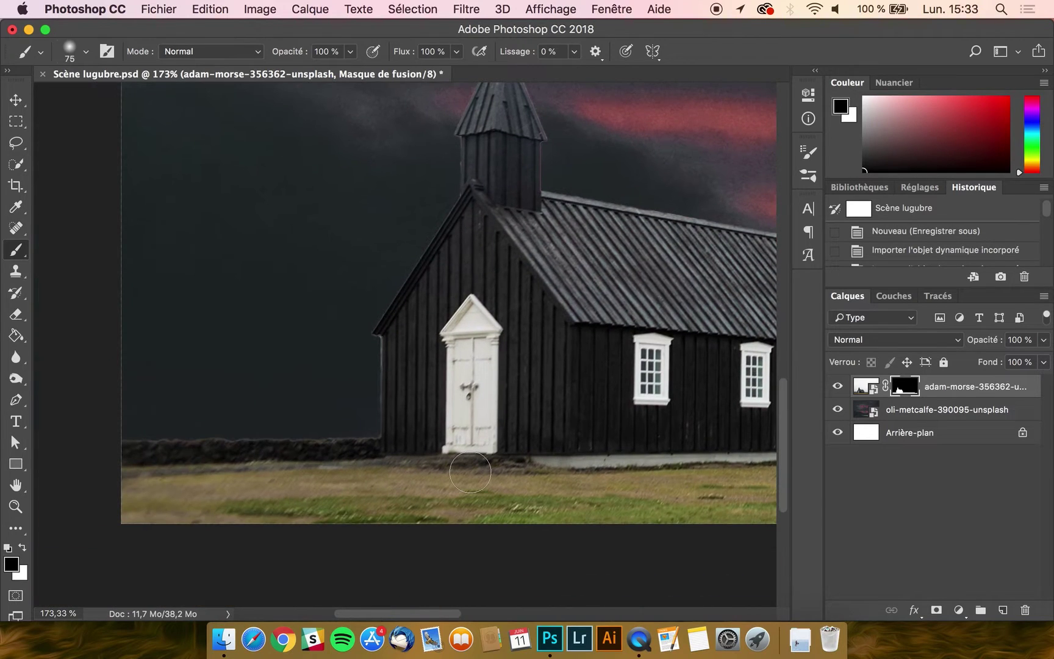
{"action": "scroll", "coordinate": [469, 472], "scroll_direction": "up", "scroll_amount": 4}
{"action": "scroll", "coordinate": [470, 473], "scroll_direction": "left", "scroll_amount": 5}
{"action": "scroll", "coordinate": [470, 470], "scroll_direction": "up", "scroll_amount": 5}
{"action": "left_click_drag", "start_coordinate": [597, 300], "coordinate": [487, 299]}
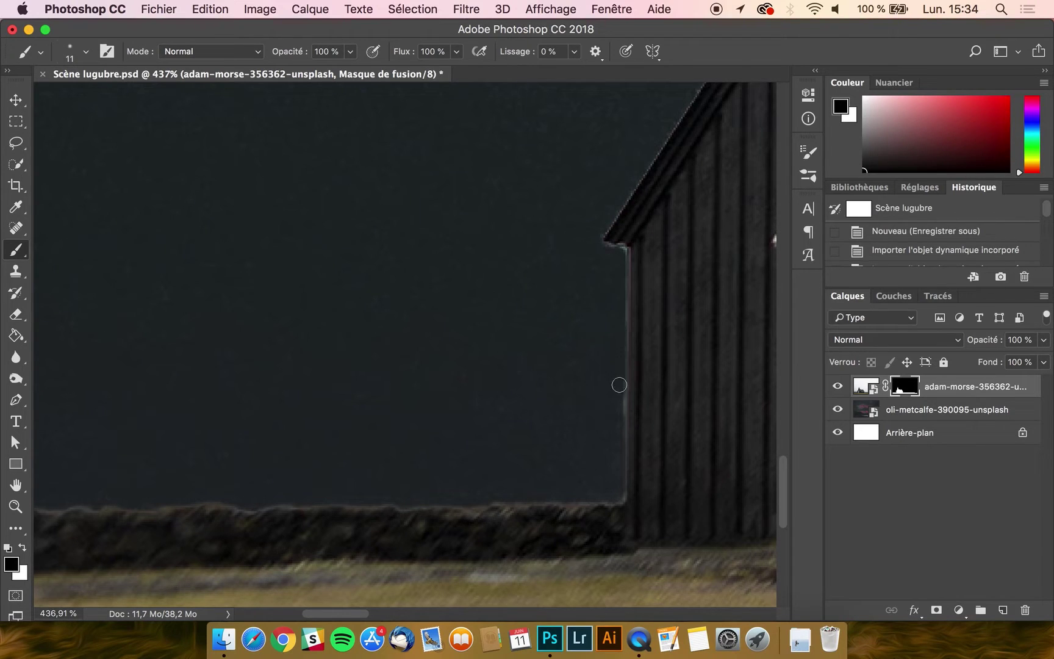
{"action": "left_click", "coordinate": [617, 432]}
{"action": "mouse_move", "coordinate": [475, 478]}
{"action": "left_mouse_down"}
{"action": "mouse_move", "coordinate": [522, 479]}
{"action": "mouse_move", "coordinate": [263, 495]}
{"action": "left_mouse_up"}
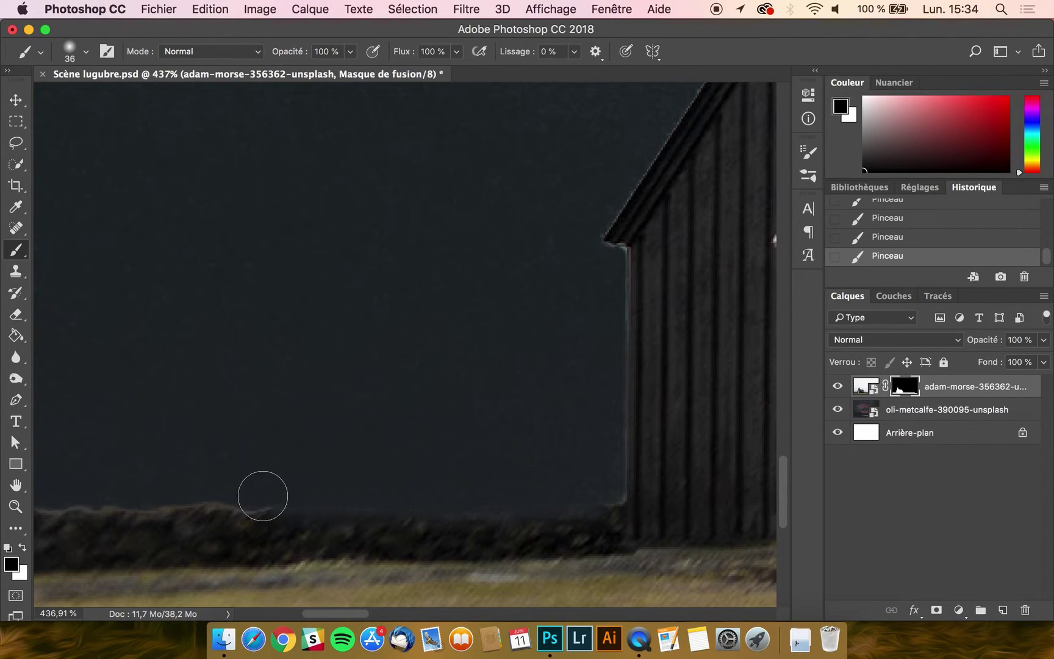
{"action": "scroll", "coordinate": [202, 494], "scroll_direction": "left", "scroll_amount": 5}
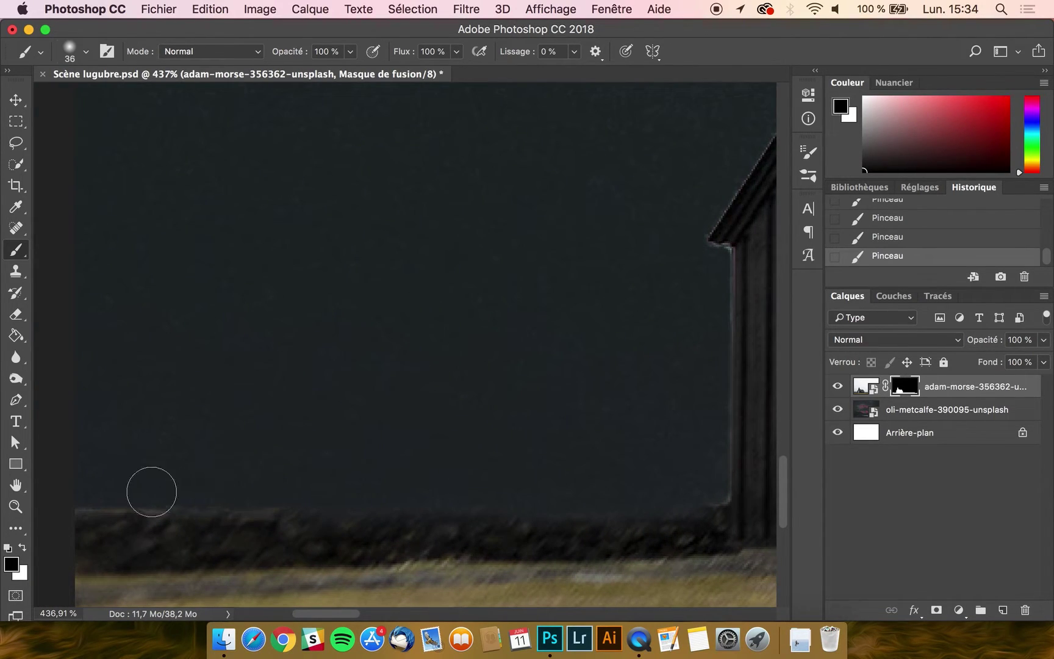
- Soften the top edge of the stone wall right of the church in black on the mask, using 36 px and 68 px soft brushes
{"action": "scroll", "coordinate": [266, 472], "scroll_direction": "down", "scroll_amount": 1}
{"action": "scroll", "coordinate": [265, 473], "scroll_direction": "right", "scroll_amount": 10}
{"action": "scroll", "coordinate": [267, 474], "scroll_direction": "right", "scroll_amount": 15}
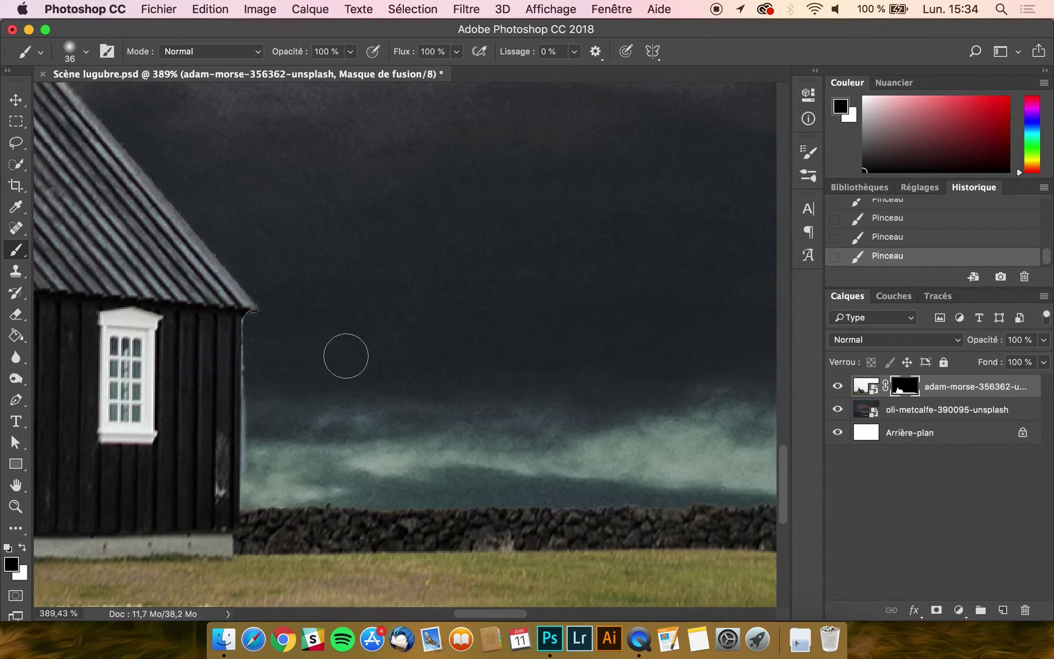
{"action": "left_click_drag", "start_coordinate": [278, 495], "coordinate": [270, 497]}
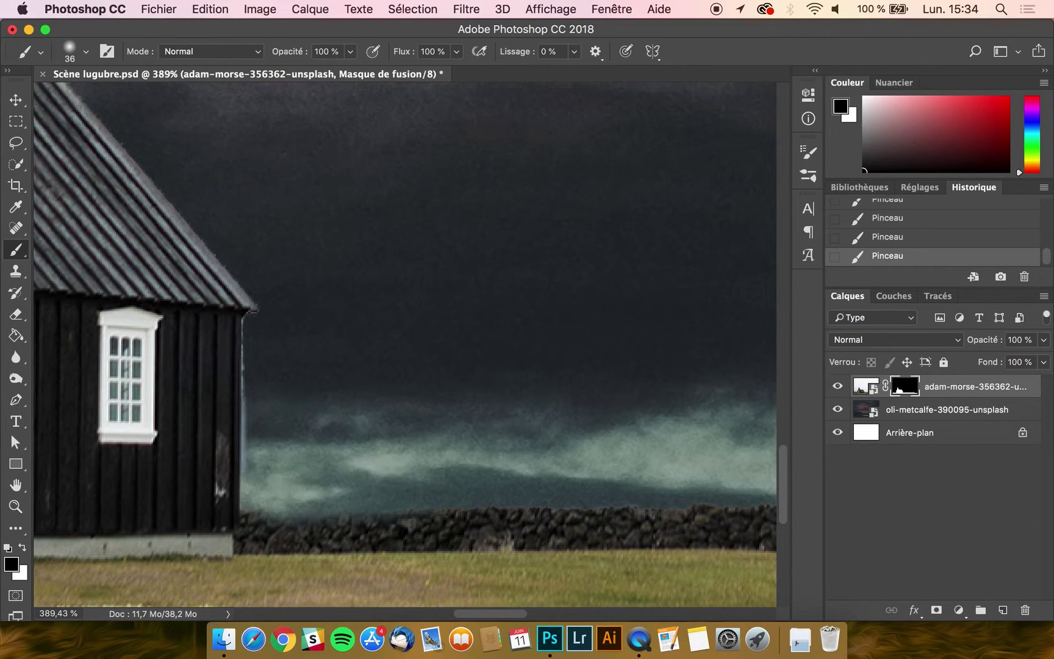
{"action": "mouse_move", "coordinate": [447, 433]}
{"action": "left_mouse_down"}
{"action": "mouse_move", "coordinate": [477, 435]}
{"action": "mouse_move", "coordinate": [472, 459]}
{"action": "mouse_move", "coordinate": [522, 488]}
{"action": "mouse_move", "coordinate": [669, 483]}
{"action": "mouse_move", "coordinate": [588, 487]}
{"action": "mouse_move", "coordinate": [675, 466]}
{"action": "mouse_move", "coordinate": [293, 447]}
{"action": "mouse_move", "coordinate": [548, 465]}
{"action": "left_mouse_up"}
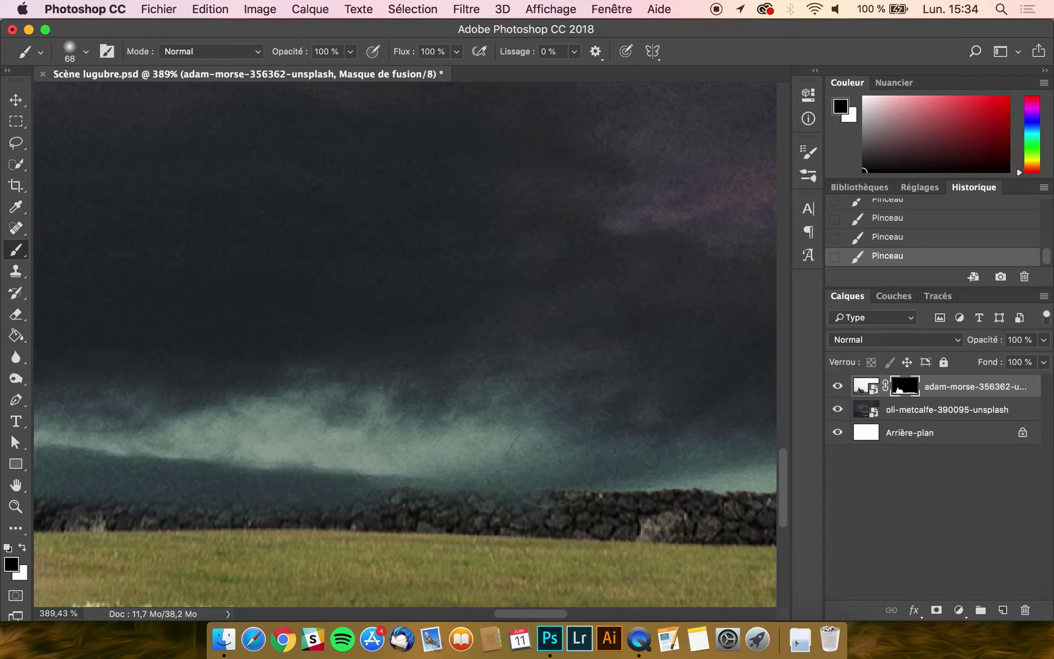
{"action": "mouse_move", "coordinate": [378, 453]}
{"action": "left_mouse_down"}
{"action": "mouse_move", "coordinate": [673, 458]}
{"action": "mouse_move", "coordinate": [561, 453]}
{"action": "mouse_move", "coordinate": [492, 467]}
{"action": "mouse_move", "coordinate": [684, 471]}
{"action": "left_mouse_up"}
{"action": "scroll", "coordinate": [670, 456], "scroll_direction": "right", "scroll_amount": 3}
{"action": "scroll", "coordinate": [684, 471], "scroll_direction": "right", "scroll_amount": 7}
{"action": "left_click_drag", "start_coordinate": [436, 475], "coordinate": [673, 476]}
{"action": "scroll", "coordinate": [675, 476], "scroll_direction": "right", "scroll_amount": 4}
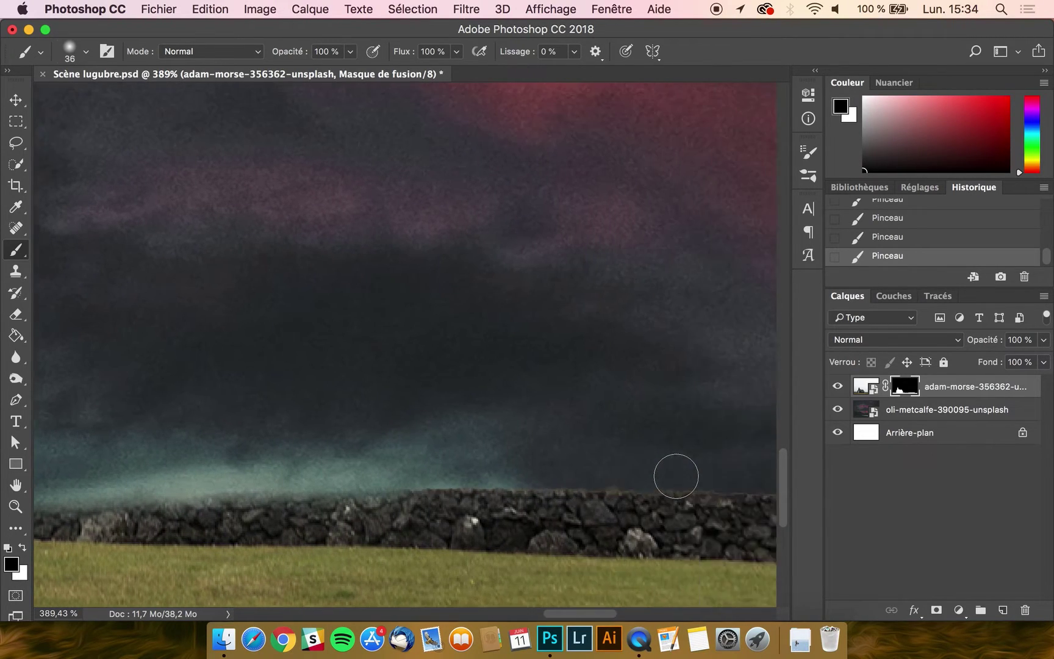
{"action": "scroll", "coordinate": [676, 476], "scroll_direction": "down", "scroll_amount": 3}
{"action": "scroll", "coordinate": [676, 476], "scroll_direction": "down", "scroll_amount": 5}
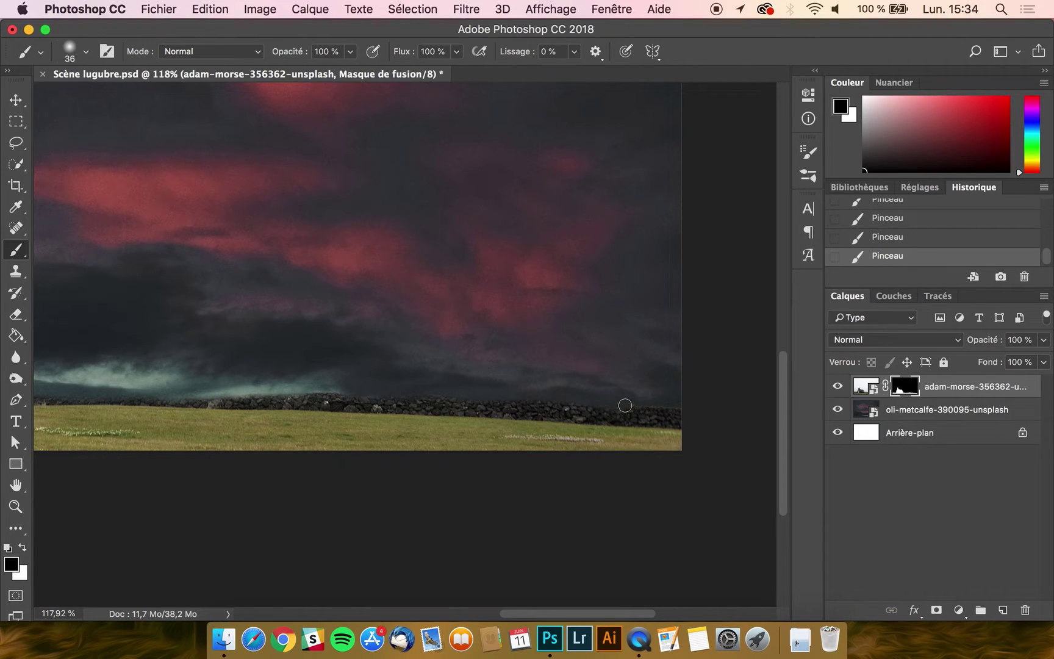
{"action": "scroll", "coordinate": [703, 406], "scroll_direction": "down", "scroll_amount": 5}
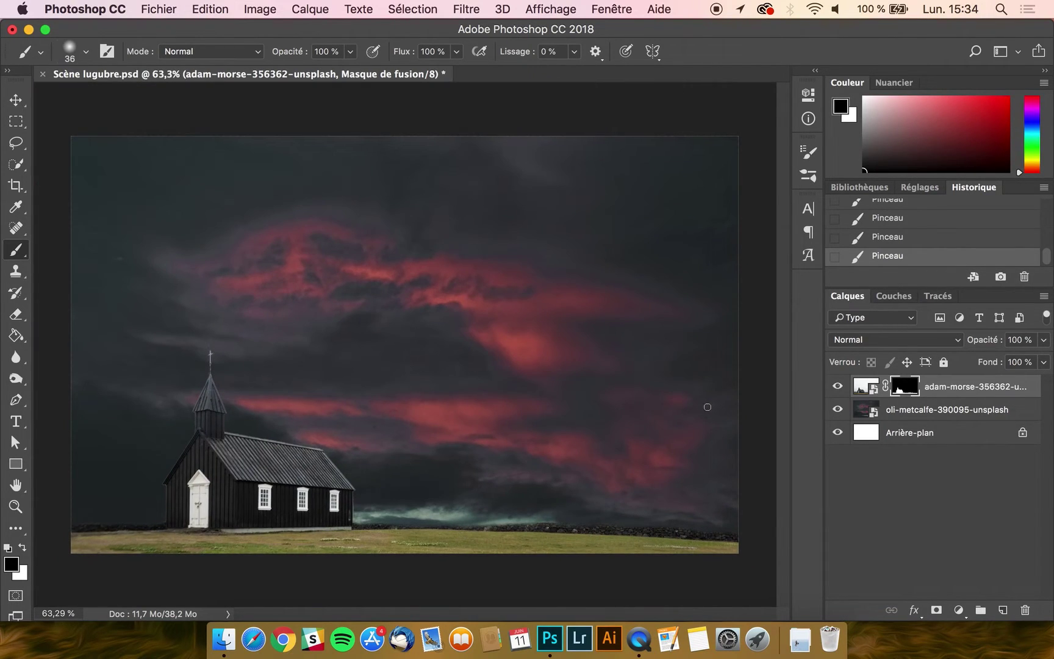
- Place Costume.png from the Sources folder in Finder into the church scene as a new layer above the church
{"action": "left_click", "coordinate": [13, 97]}
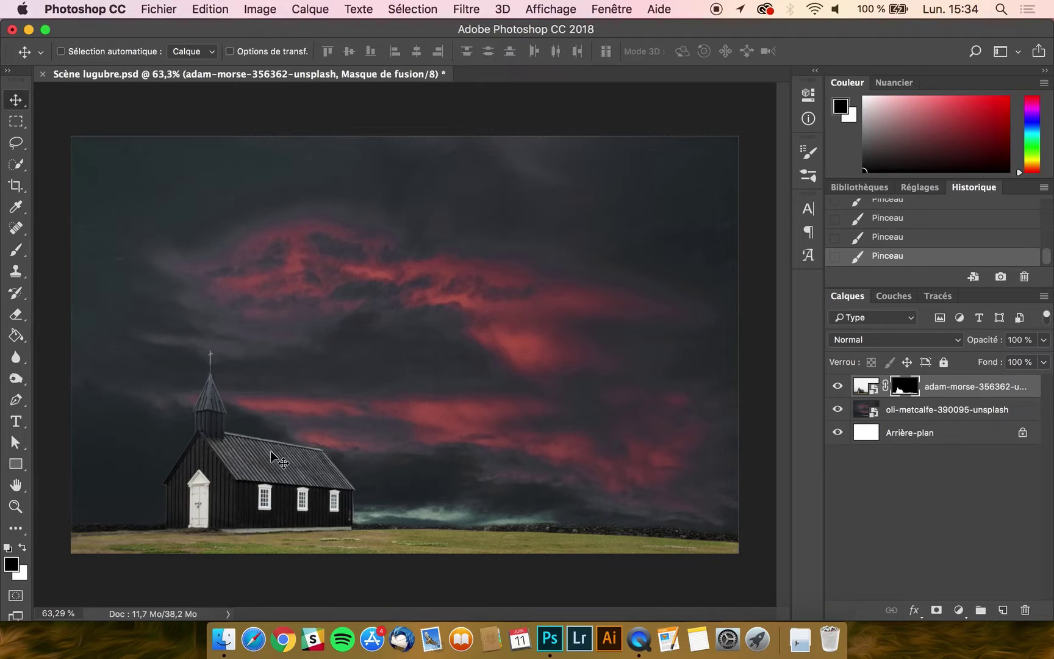
{"action": "left_click", "coordinate": [223, 639]}
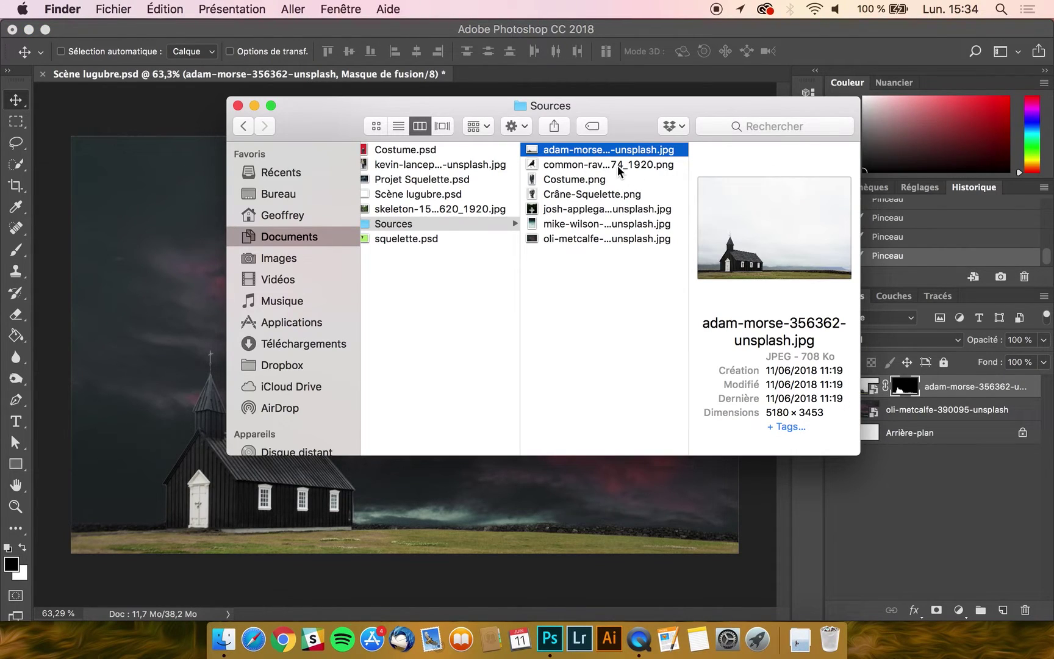
{"action": "key", "text": "Down"}
{"action": "key", "text": "Down"}
{"action": "key", "text": "Down"}
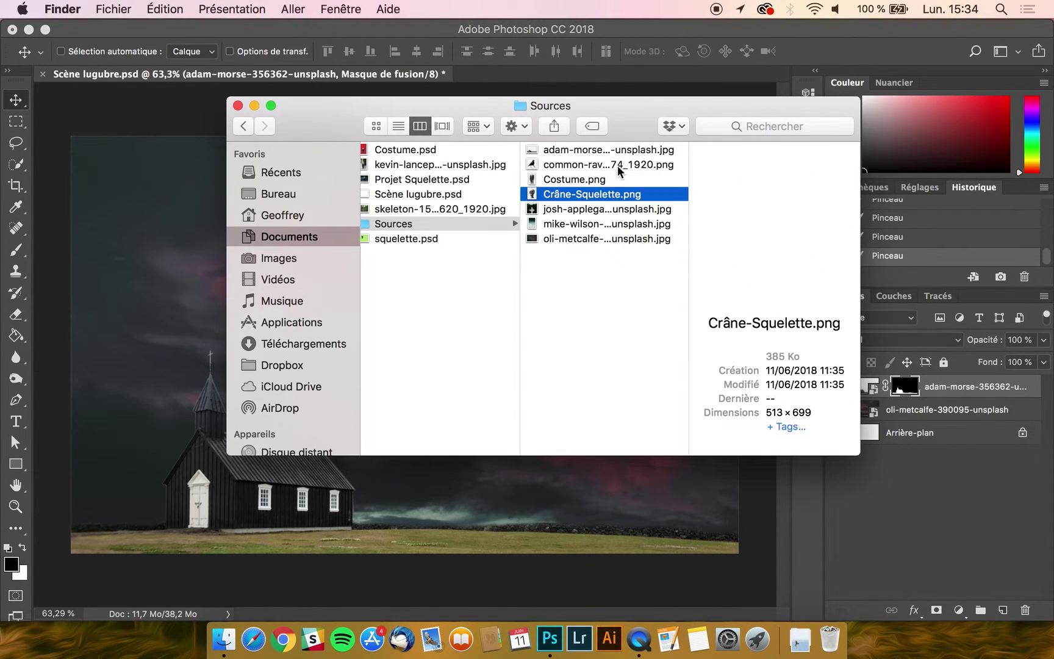
{"action": "left_click", "coordinate": [625, 178]}
{"action": "left_click_drag", "start_coordinate": [625, 179], "coordinate": [150, 259]}
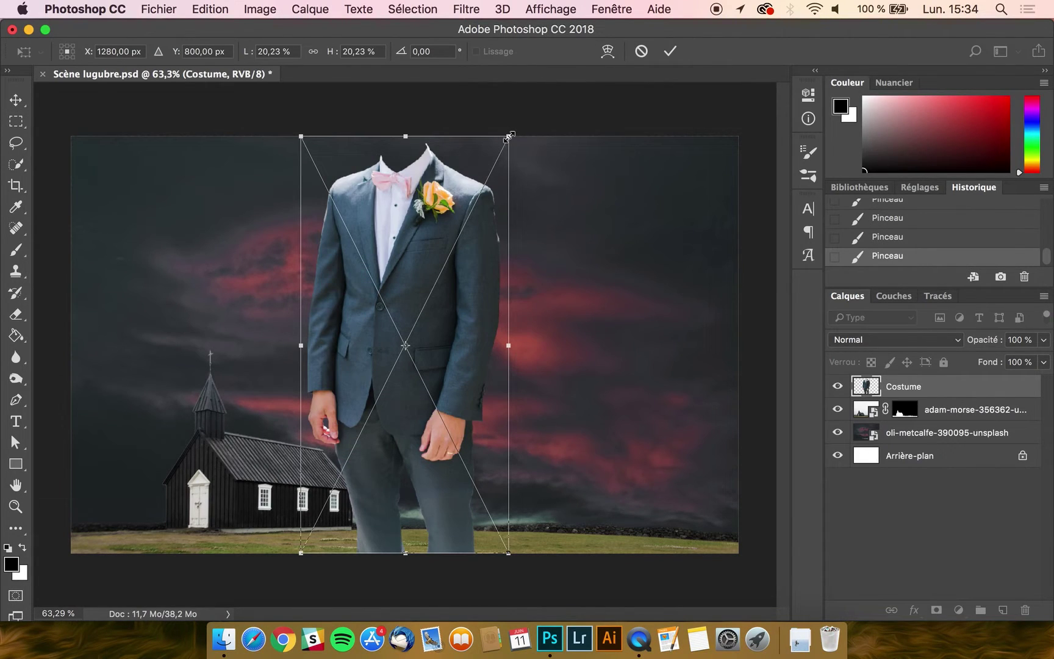
- Scale the costume down proportionally and position it right of the church with its legs ending at the canvas's lower edge
{"action": "left_click_drag", "start_coordinate": [508, 137], "coordinate": [463, 232]}
{"action": "left_click_drag", "start_coordinate": [400, 302], "coordinate": [555, 299]}
{"action": "left_click_drag", "start_coordinate": [613, 234], "coordinate": [607, 243]}
{"action": "key", "text": "Return"}
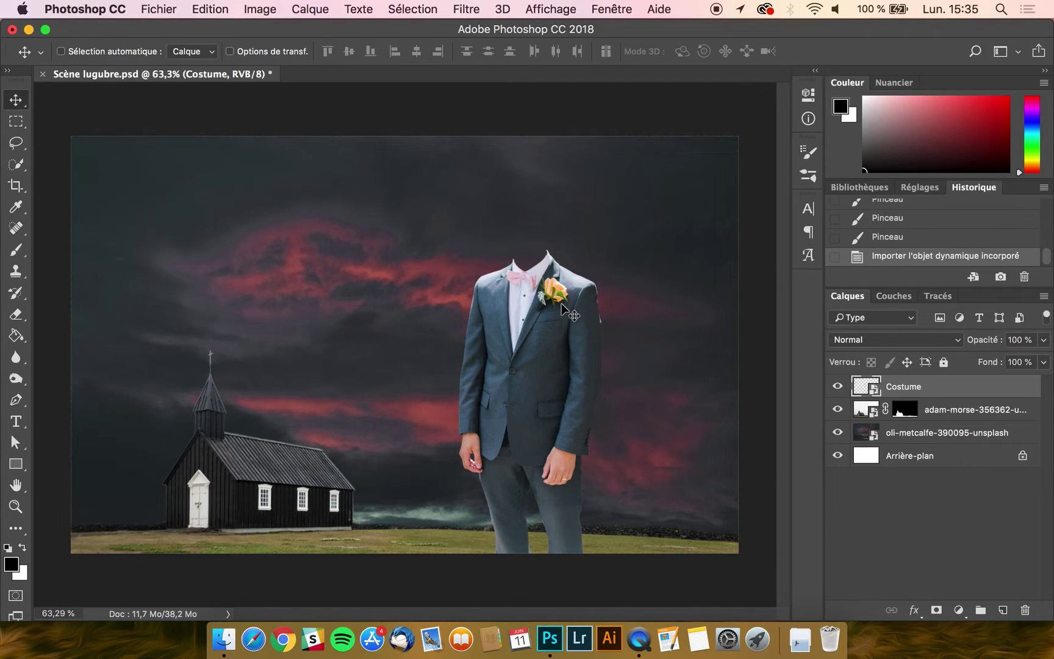
{"action": "left_click_drag", "start_coordinate": [562, 300], "coordinate": [554, 300]}
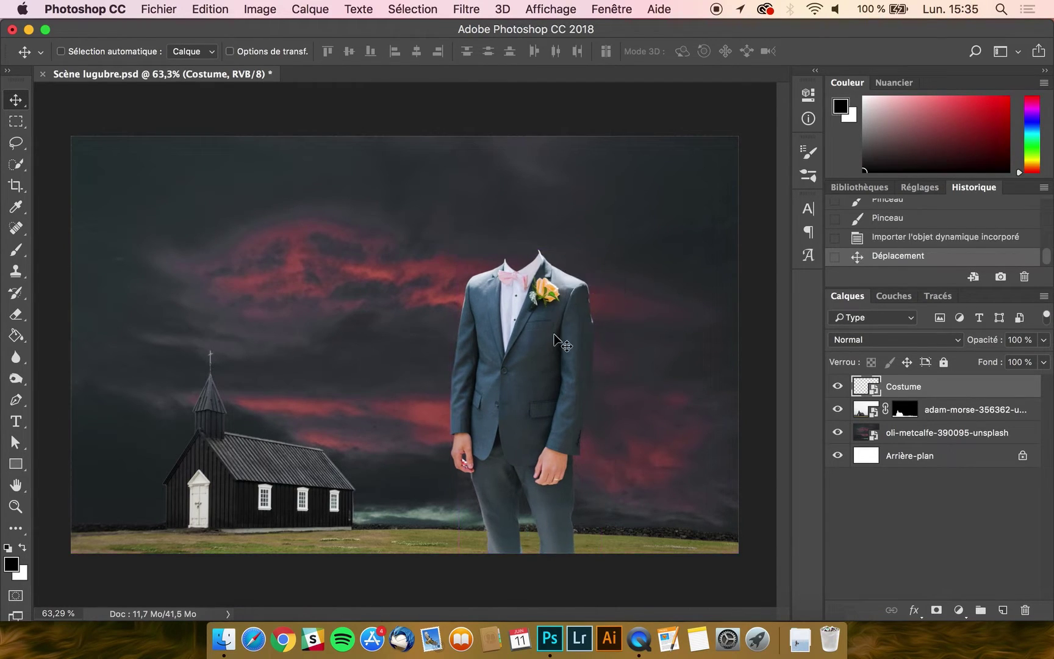
{"action": "scroll", "coordinate": [577, 454], "scroll_direction": "up", "scroll_amount": 5}
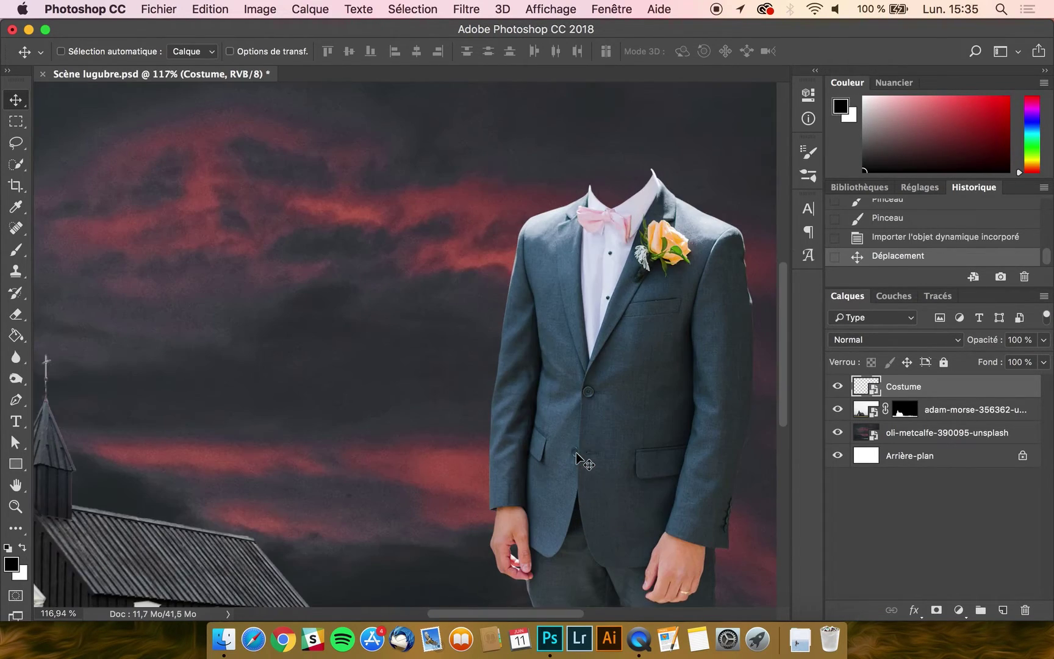
{"action": "scroll", "coordinate": [576, 451], "scroll_direction": "right", "scroll_amount": 3}
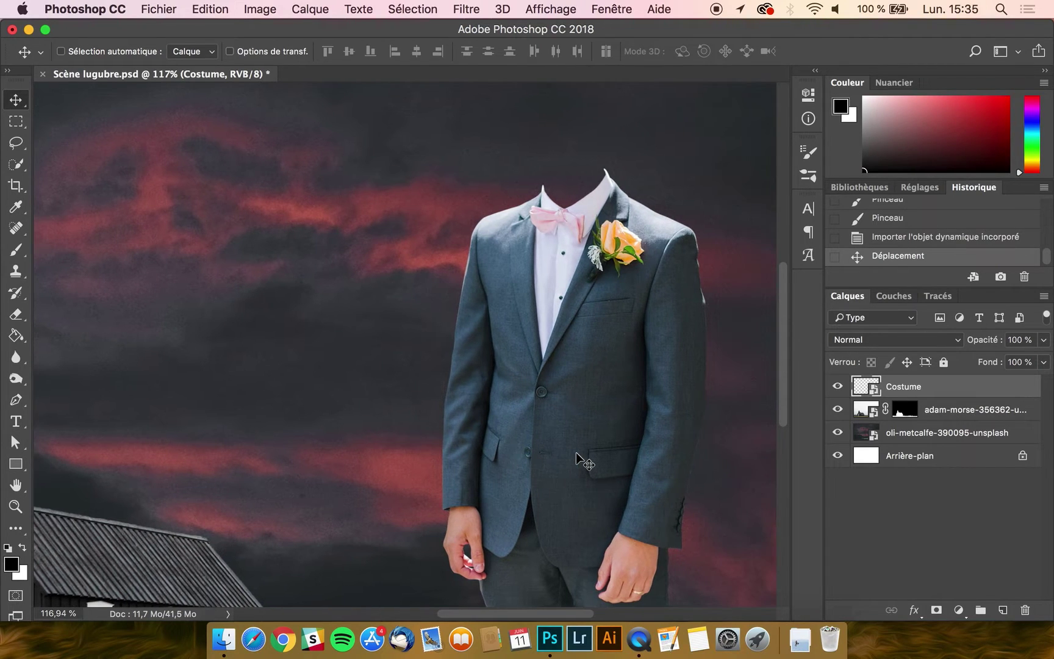
{"action": "scroll", "coordinate": [575, 452], "scroll_direction": "down", "scroll_amount": 6}
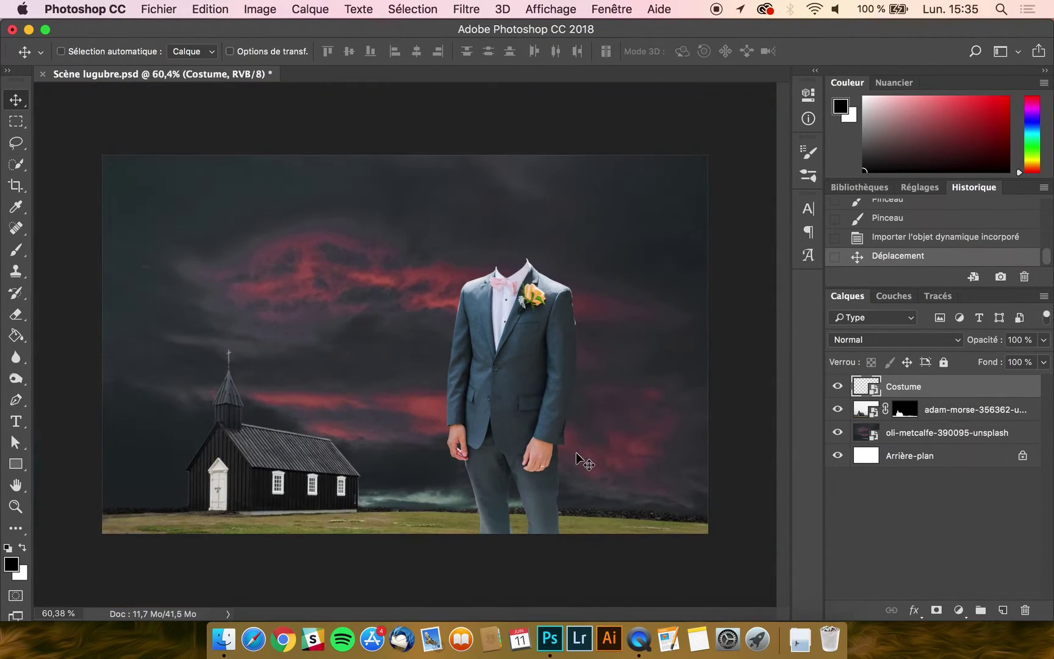
- Place Crâne-Squelette.png from the Sources folder in Finder into the scene, scaled to about 13% above the suit's collar
{"action": "left_click", "coordinate": [224, 639]}
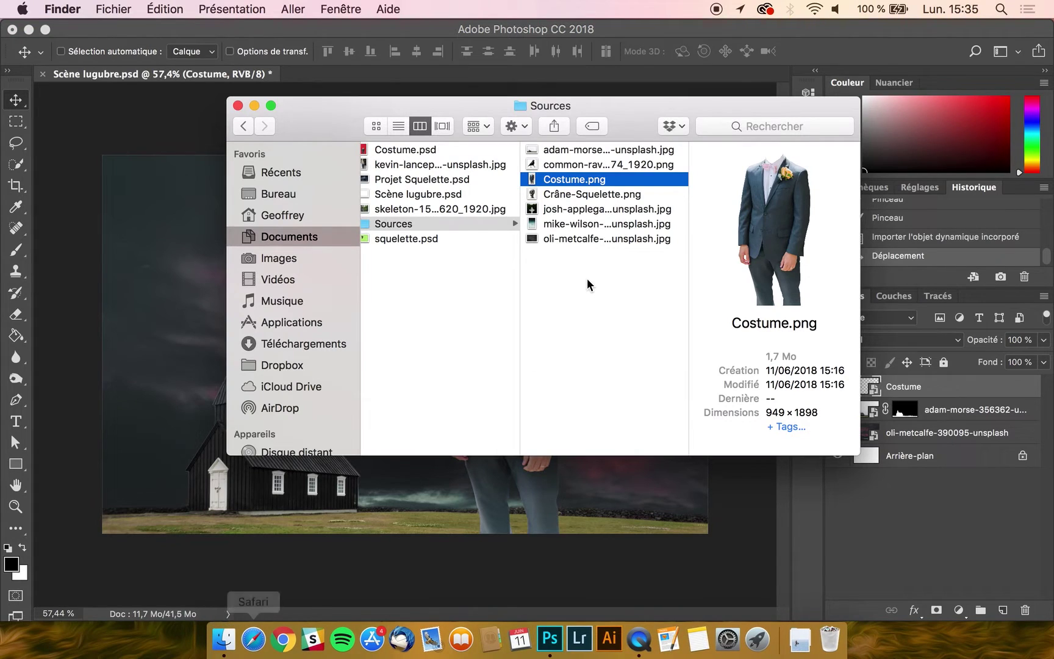
{"action": "left_click", "coordinate": [594, 194]}
{"action": "left_click_drag", "start_coordinate": [594, 194], "coordinate": [202, 262]}
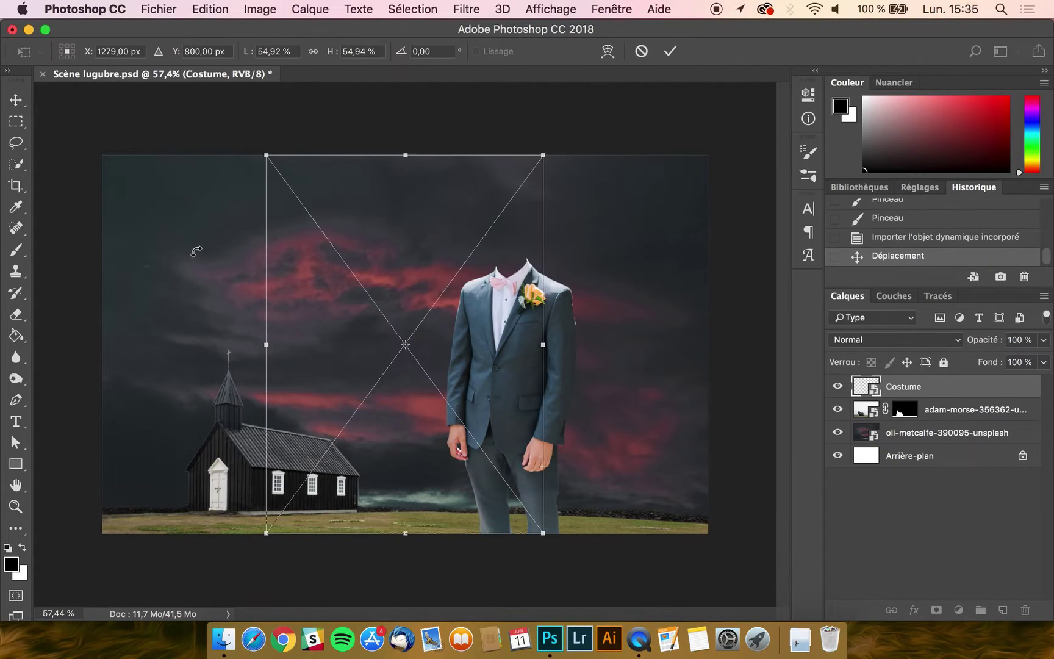
{"action": "left_click_drag", "start_coordinate": [540, 157], "coordinate": [526, 209]}
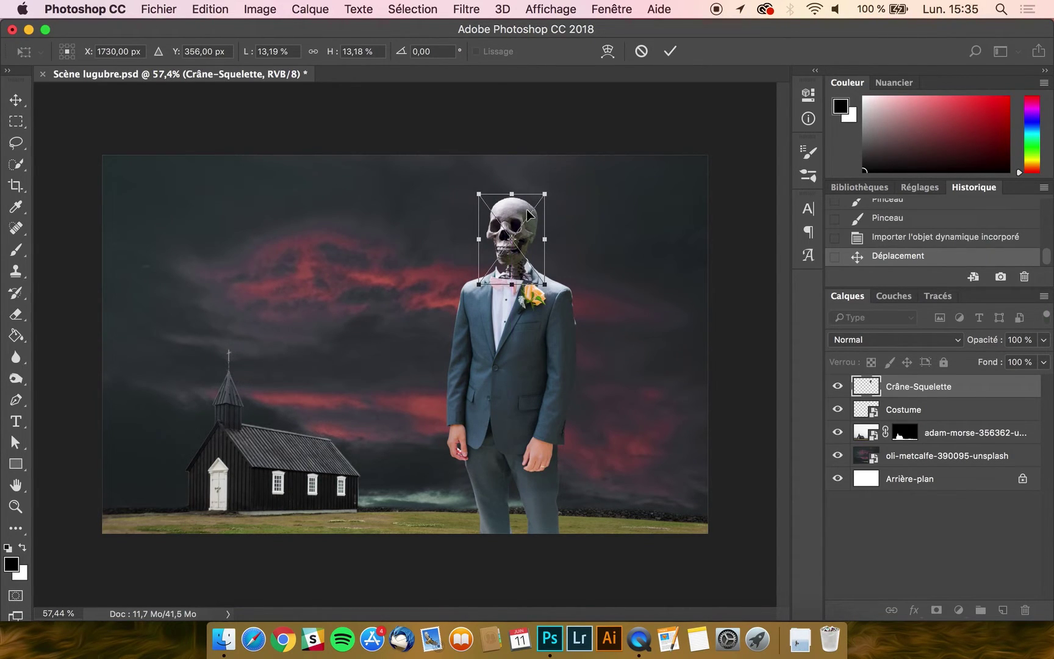
{"action": "key", "text": "Return"}
- Move the Crâne-Squelette layer below Costume and shift the skull slightly upward so its neck sits inside the shirt collar
{"action": "scroll", "coordinate": [526, 209], "scroll_direction": "up", "scroll_amount": 5}
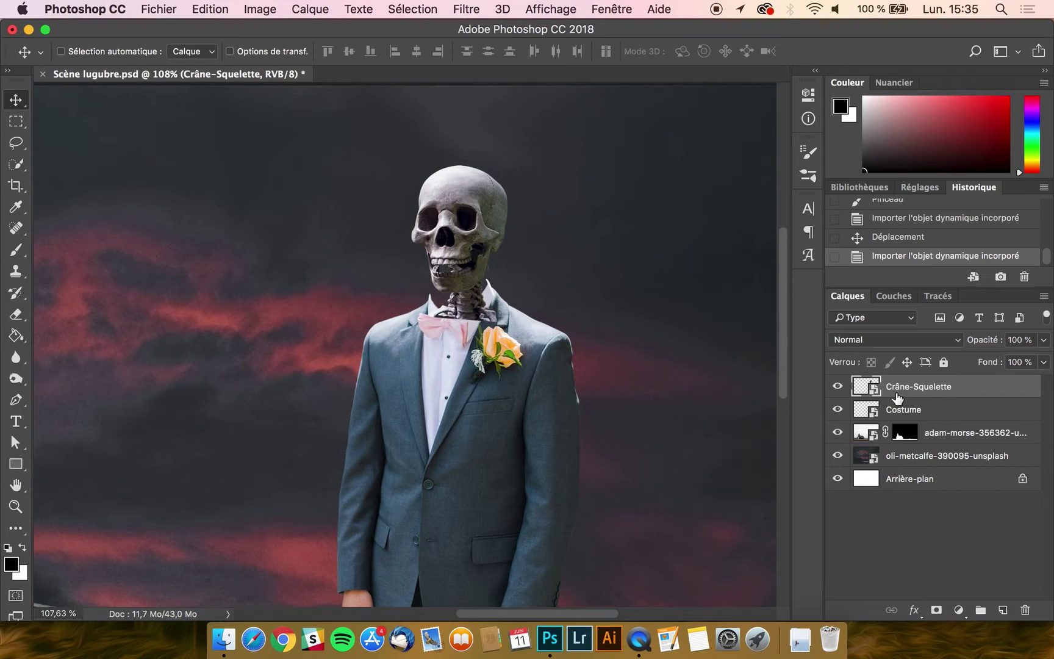
{"action": "left_click_drag", "start_coordinate": [946, 397], "coordinate": [943, 416]}
{"action": "scroll", "coordinate": [494, 247], "scroll_direction": "up", "scroll_amount": 3}
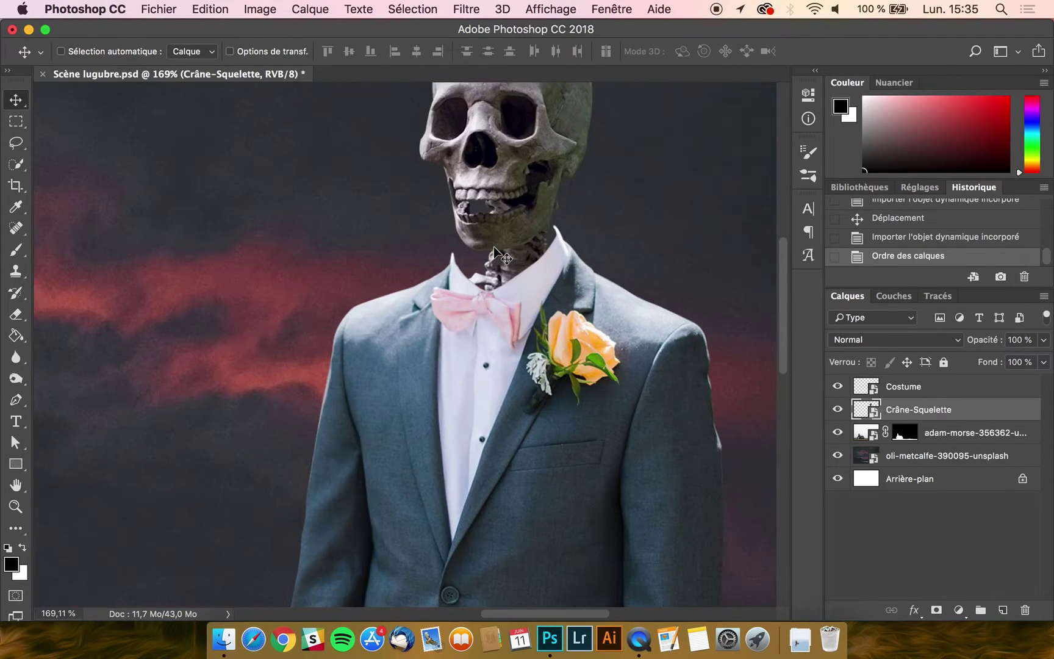
{"action": "scroll", "coordinate": [494, 247], "scroll_direction": "up", "scroll_amount": 2}
{"action": "scroll", "coordinate": [493, 246], "scroll_direction": "right", "scroll_amount": 2}
{"action": "left_click_drag", "start_coordinate": [440, 228], "coordinate": [437, 201]}
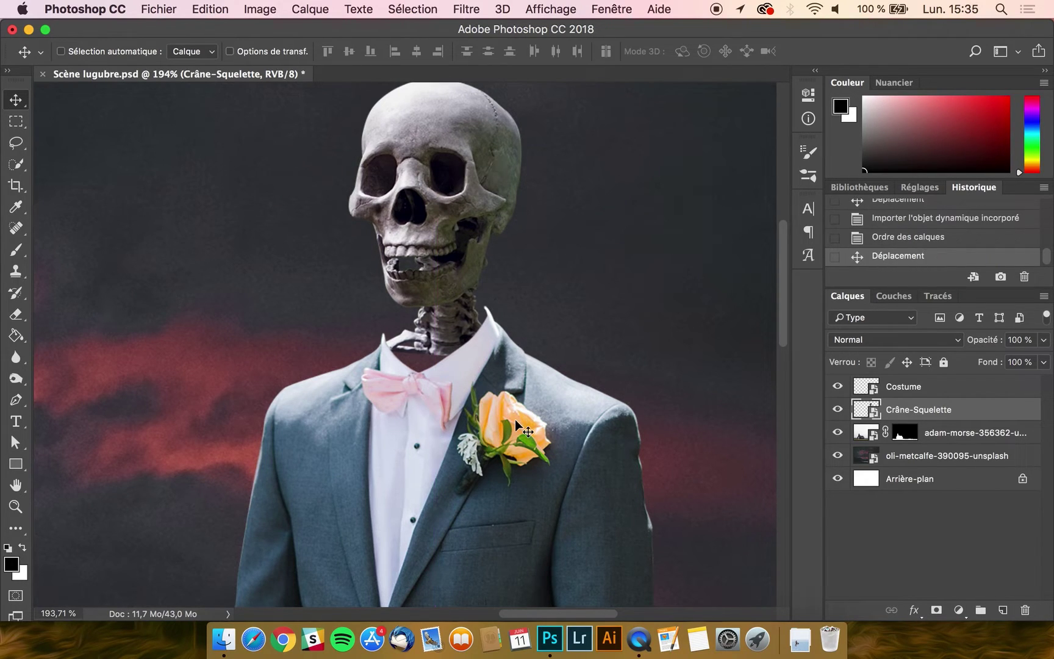
- Start a Puppet Warp on the Costume layer and pin both collar tips and the edge of the neck opening
{"action": "left_click", "coordinate": [918, 393]}
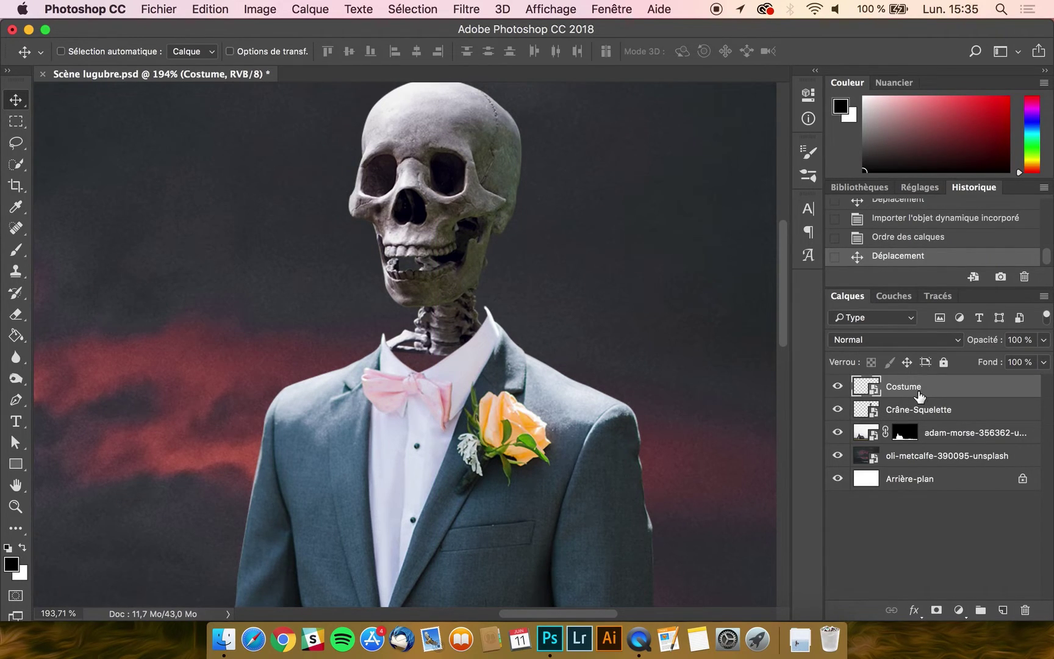
{"action": "left_click", "coordinate": [217, 7]}
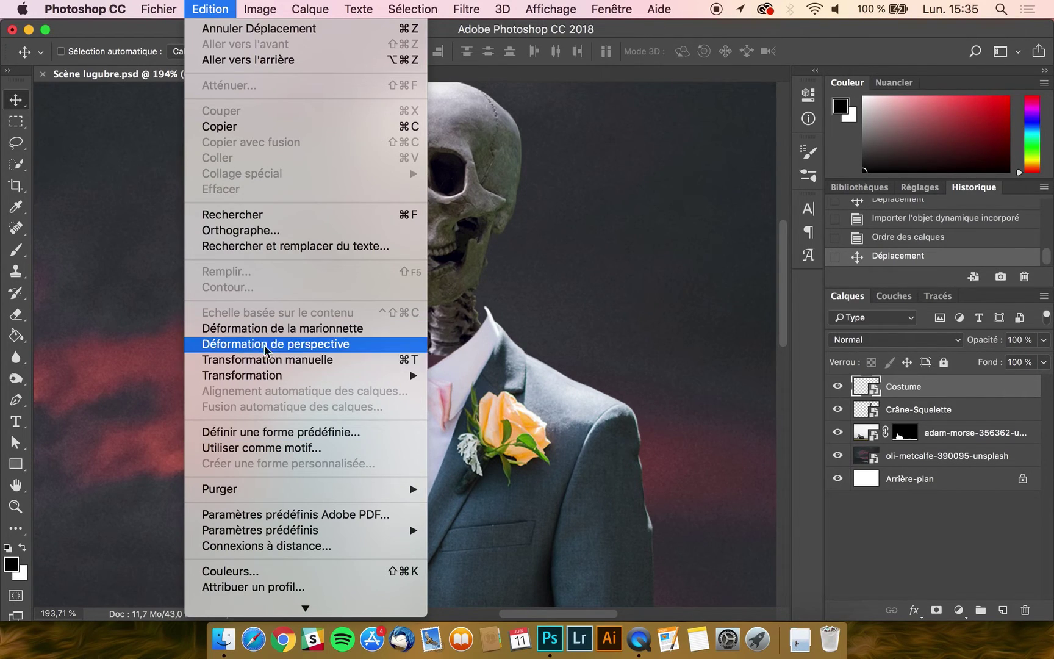
{"action": "left_click", "coordinate": [262, 328]}
{"action": "scroll", "coordinate": [393, 349], "scroll_direction": "up", "scroll_amount": 1}
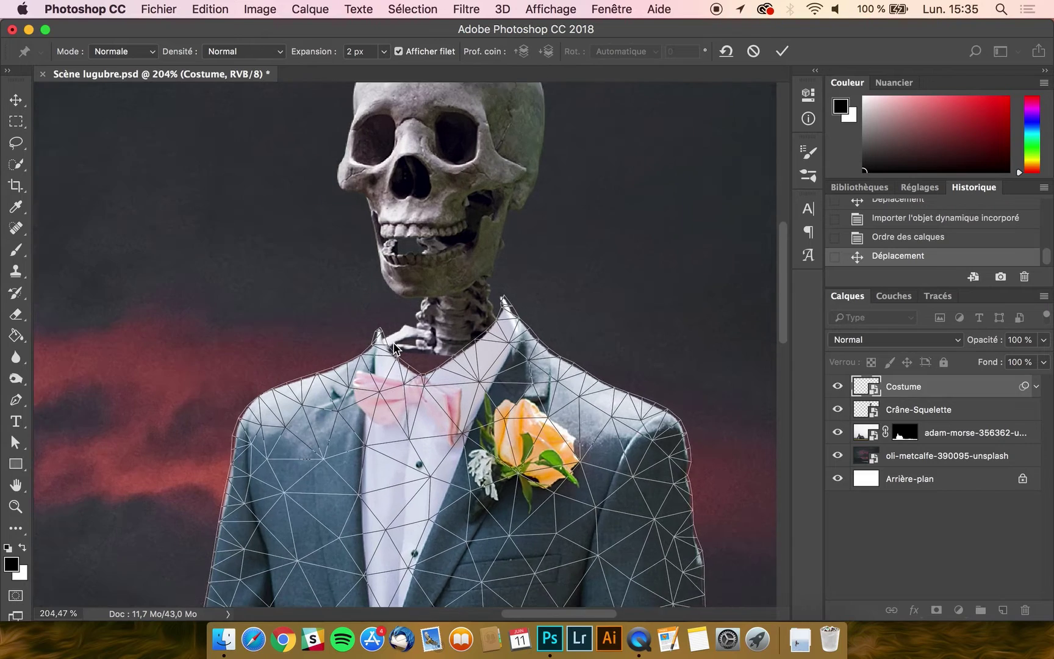
{"action": "scroll", "coordinate": [394, 349], "scroll_direction": "up", "scroll_amount": 2}
{"action": "left_click", "coordinate": [371, 329]}
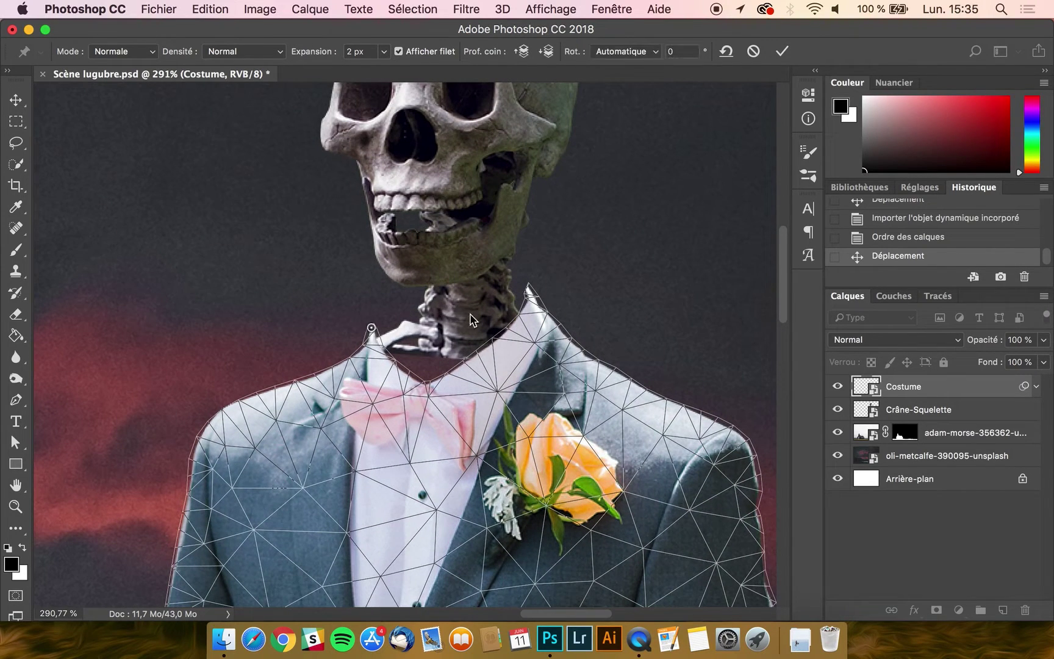
{"action": "left_click", "coordinate": [528, 288]}
{"action": "left_click", "coordinate": [495, 344]}
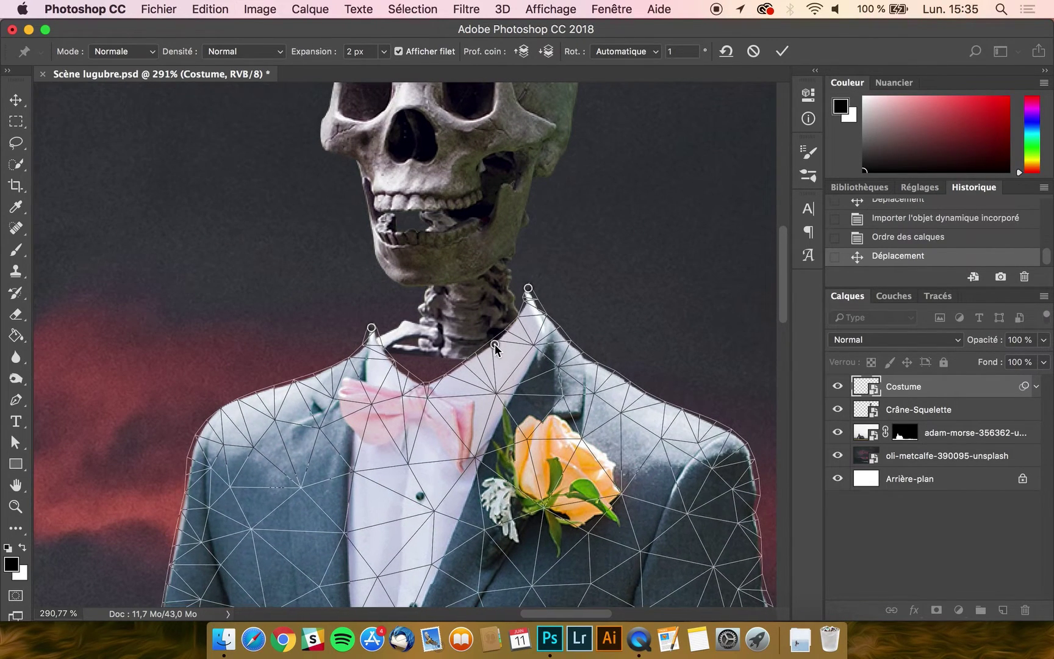
{"action": "left_click", "coordinate": [429, 385]}
- Anchor the shoulders, lapels, flower, shirt and jacket front with further Puppet Warp pins, removing the one on the bow tie
{"action": "left_click", "coordinate": [602, 381]}
{"action": "left_click", "coordinate": [668, 458]}
{"action": "left_click", "coordinate": [476, 464]}
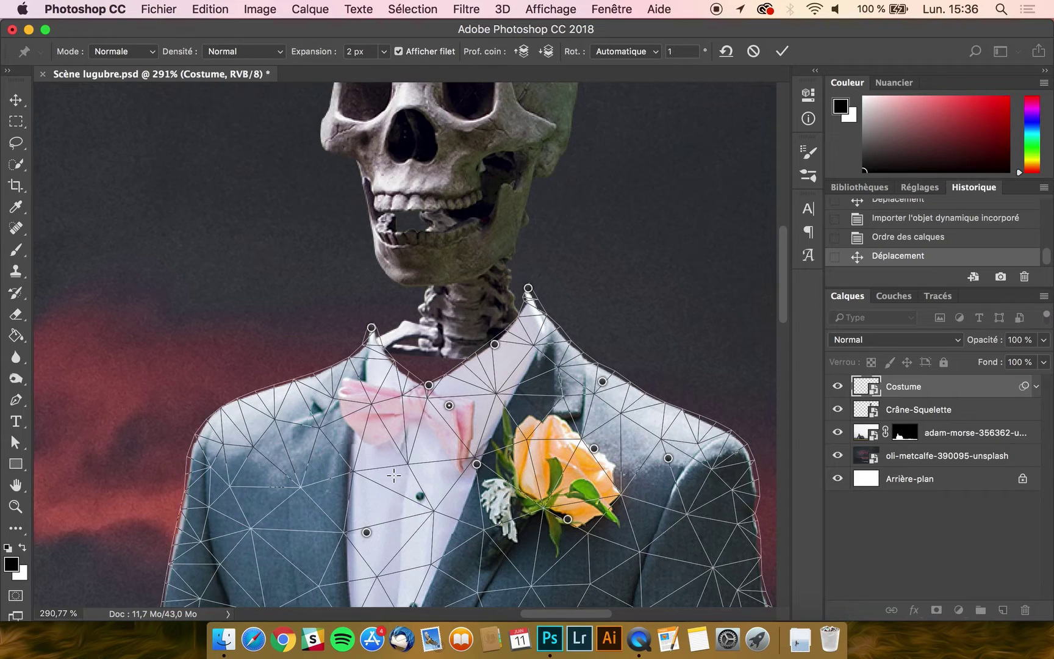
{"action": "left_click", "coordinate": [449, 407], "text": "alt"}
{"action": "key", "text": "super+z"}
{"action": "left_click", "coordinate": [343, 437]}
{"action": "left_click", "coordinate": [251, 429]}
{"action": "left_click", "coordinate": [233, 487]}
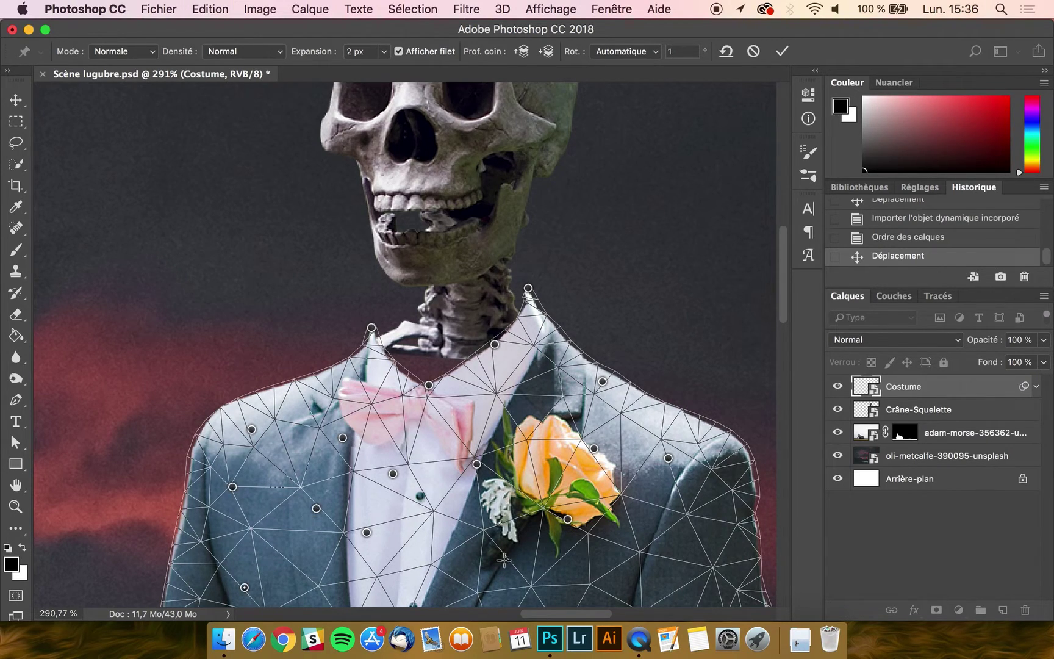
{"action": "left_click", "coordinate": [711, 559]}
- Pull the collar tip on the bow-tie side in toward the neck, raise the collar's lowest point and pin the inner edge
{"action": "left_click_drag", "start_coordinate": [371, 328], "coordinate": [398, 316]}
{"action": "left_click_drag", "start_coordinate": [429, 384], "coordinate": [441, 374]}
{"action": "left_click", "coordinate": [409, 354]}
{"action": "left_click_drag", "start_coordinate": [400, 317], "coordinate": [403, 311]}
{"action": "left_click", "coordinate": [406, 333]}
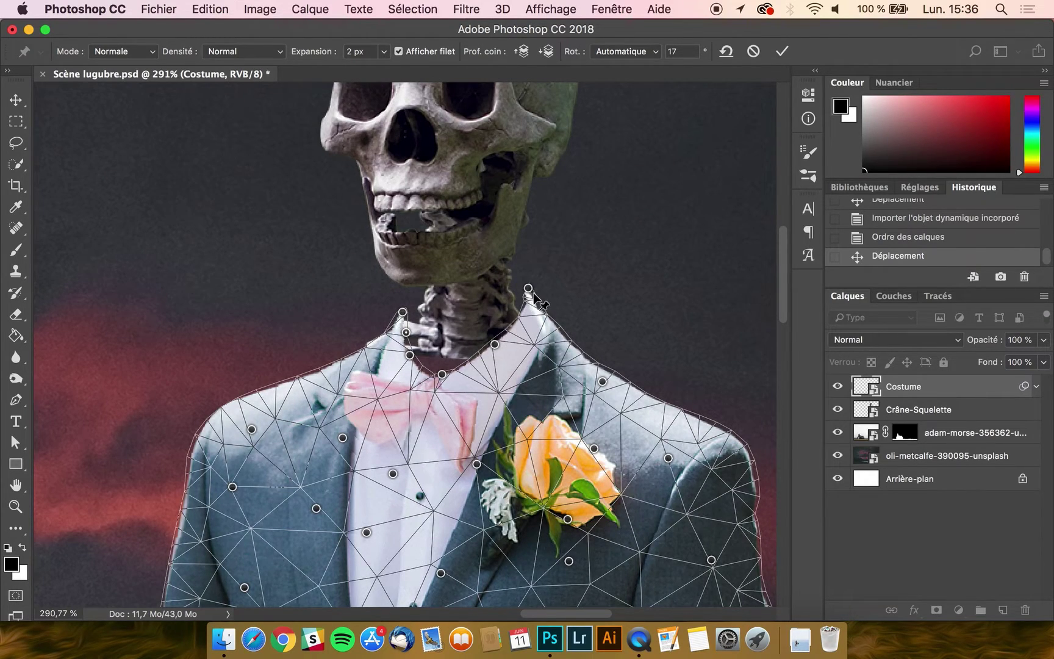
- Draw both collar tips closer around the neck, round off the neck opening and apply the Puppet Warp
{"action": "left_click_drag", "start_coordinate": [528, 288], "coordinate": [510, 286]}
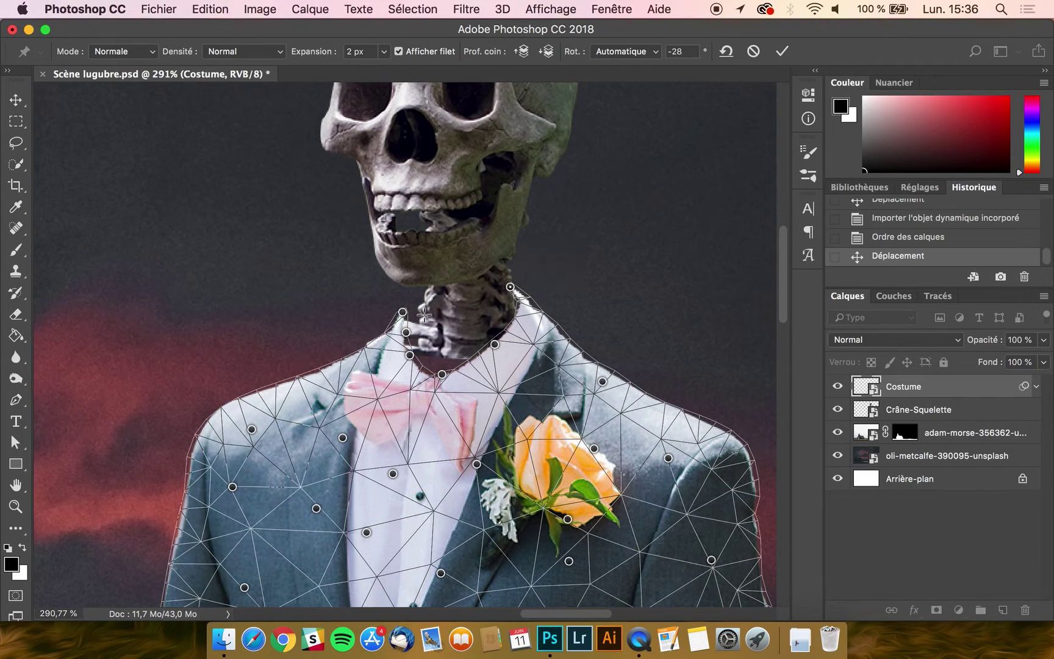
{"action": "left_click_drag", "start_coordinate": [403, 312], "coordinate": [419, 310]}
{"action": "left_click_drag", "start_coordinate": [494, 344], "coordinate": [448, 368]}
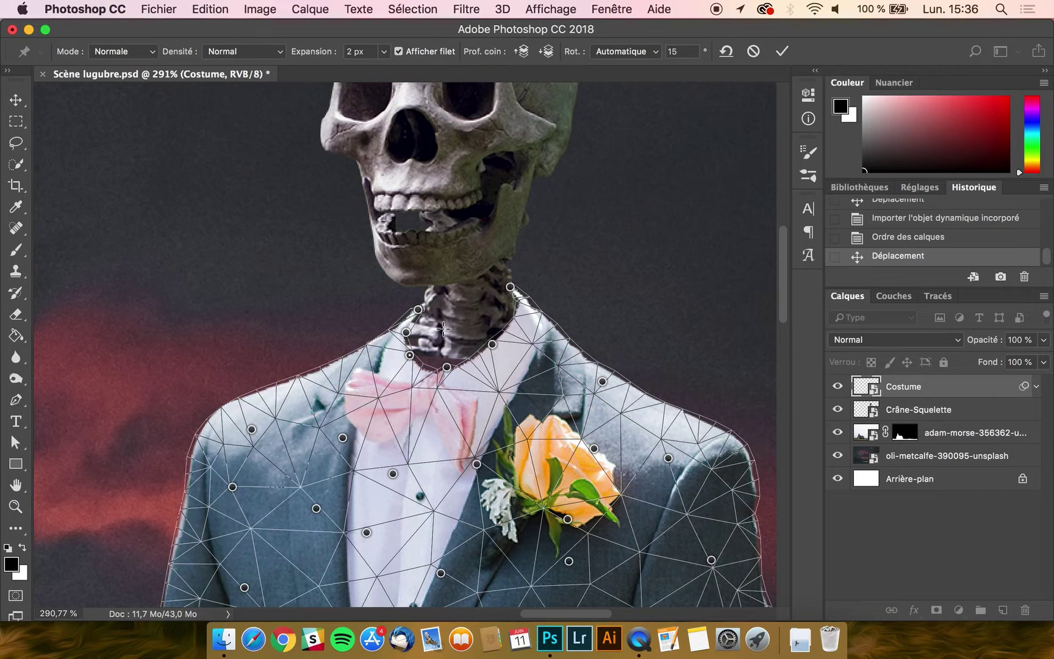
{"action": "key", "text": "Return"}
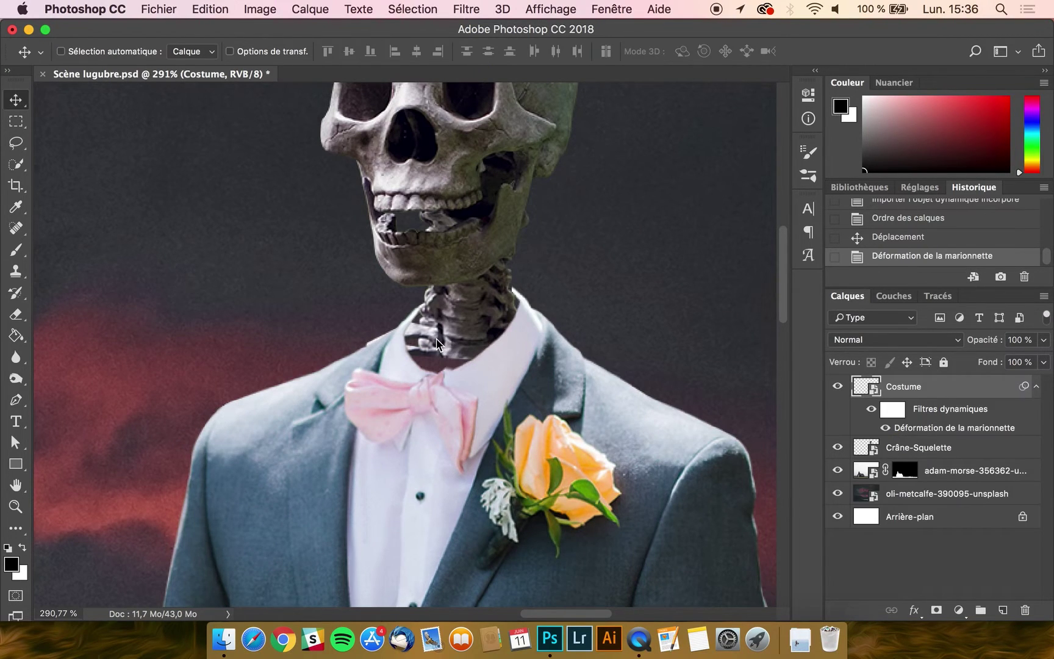
- Rasterize the warped Costume layer
{"action": "scroll", "coordinate": [526, 329], "scroll_direction": "up", "scroll_amount": 5}
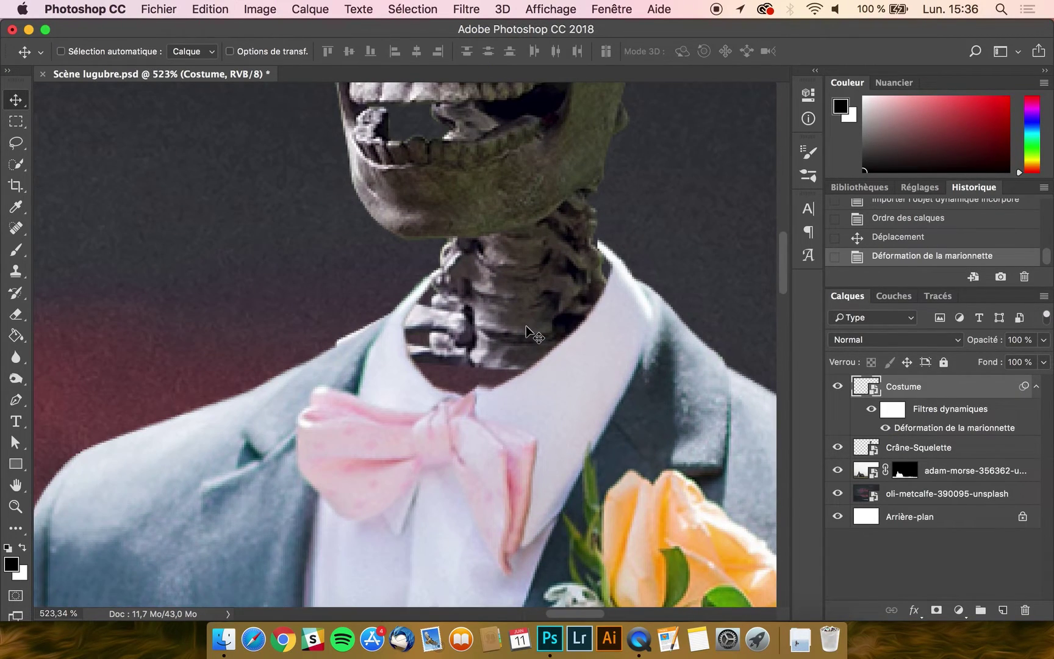
{"action": "scroll", "coordinate": [526, 327], "scroll_direction": "up", "scroll_amount": 2}
{"action": "scroll", "coordinate": [527, 327], "scroll_direction": "right", "scroll_amount": 2}
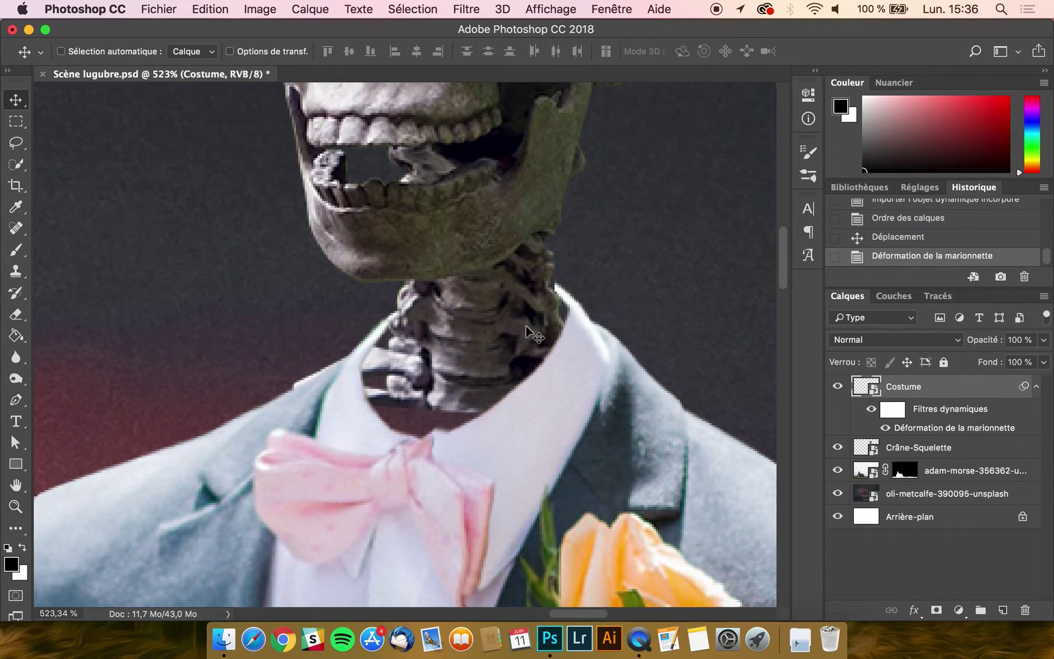
{"action": "right_click", "coordinate": [931, 395]}
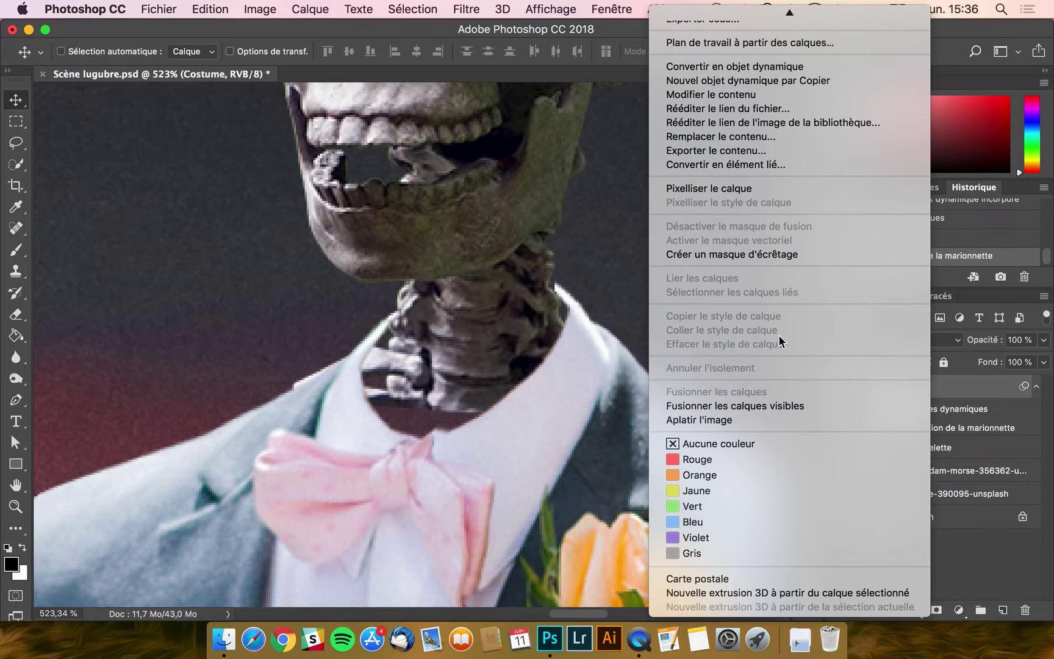
{"action": "left_click", "coordinate": [716, 190]}
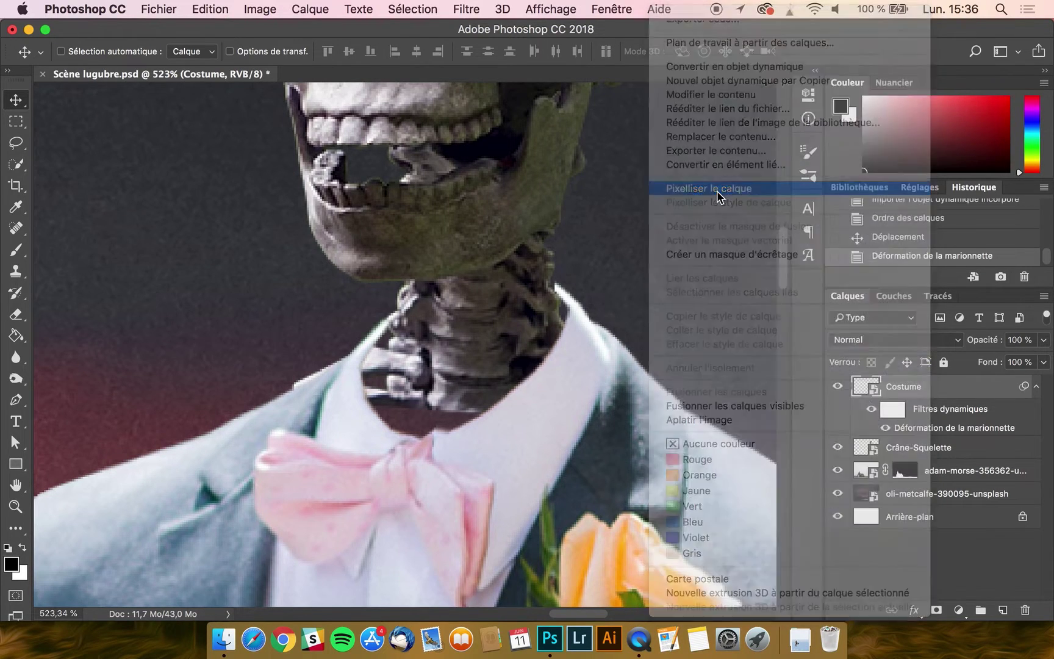
{"action": "scroll", "coordinate": [526, 282], "scroll_direction": "up", "scroll_amount": 3}
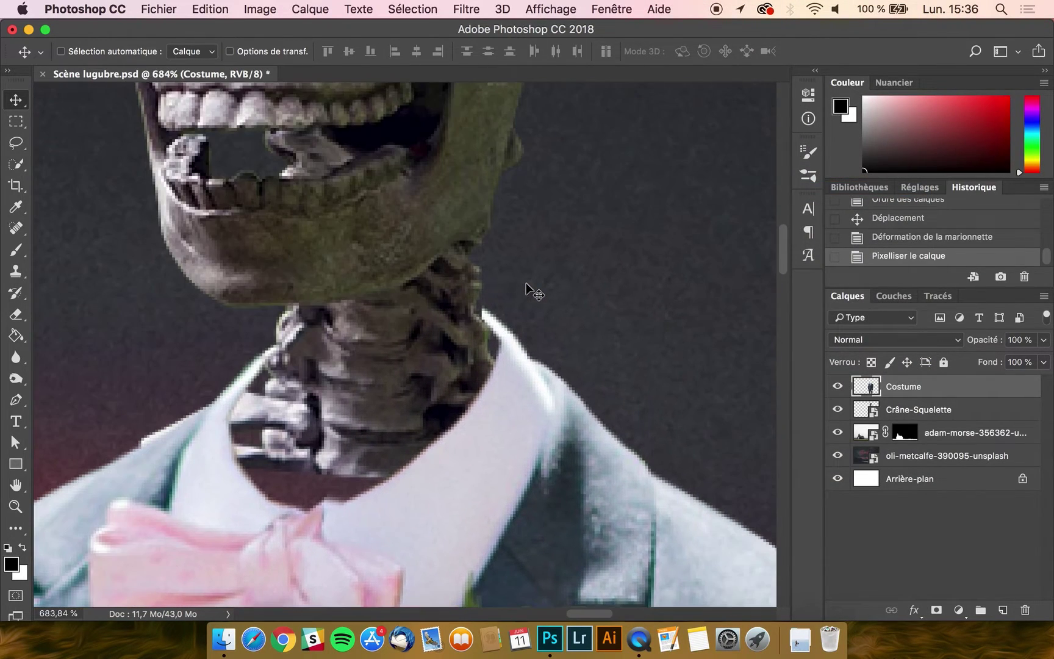
- Try to paint over the inner collar edge with a colour sampled from the shirt, using an 8 px brush
{"action": "left_click", "coordinate": [15, 251]}
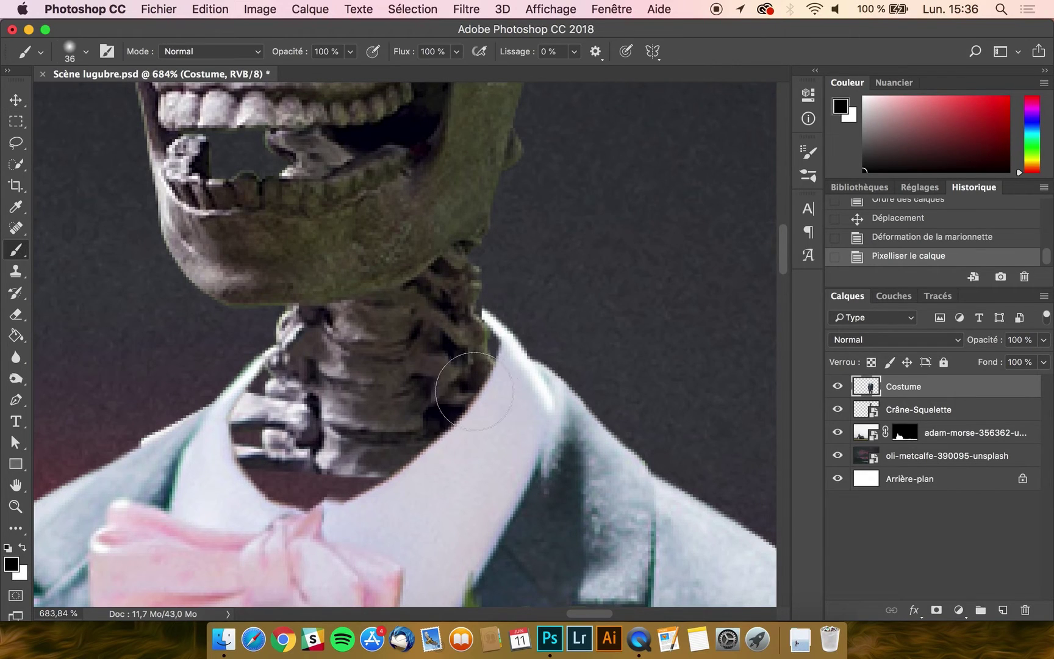
{"action": "left_click", "coordinate": [504, 399], "text": "alt"}
{"action": "left_click_drag", "start_coordinate": [512, 387], "coordinate": [433, 383]}
{"action": "left_click_drag", "start_coordinate": [496, 331], "coordinate": [499, 377]}
{"action": "key", "text": "cmd+z"}
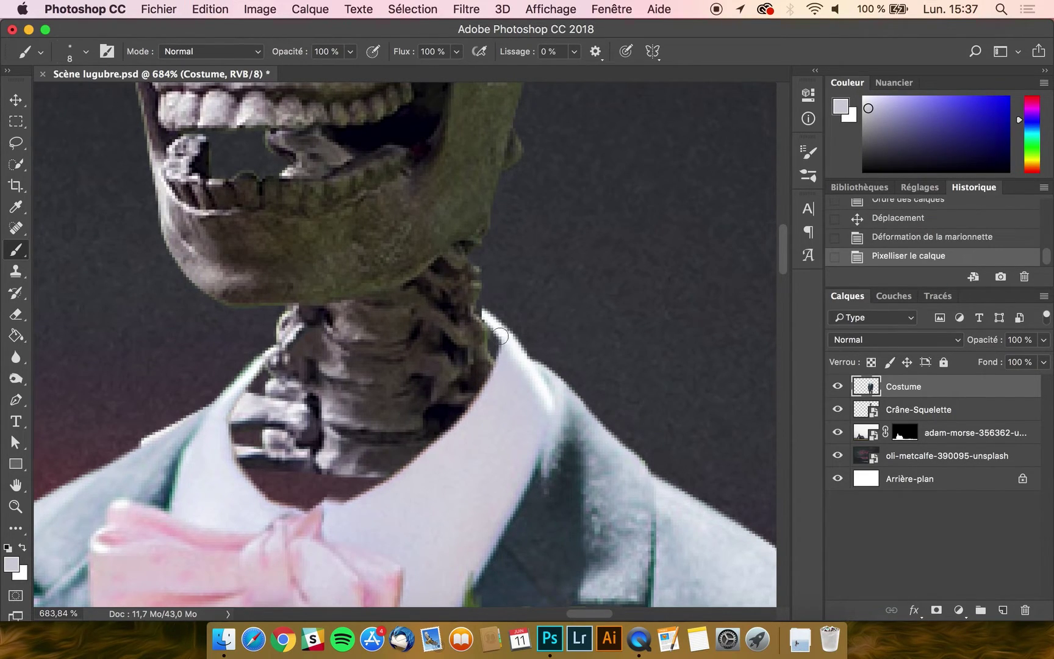
- Revert the document to the Puppet Warp state so the Costume layer is a smart object again
{"action": "key", "text": "v"}
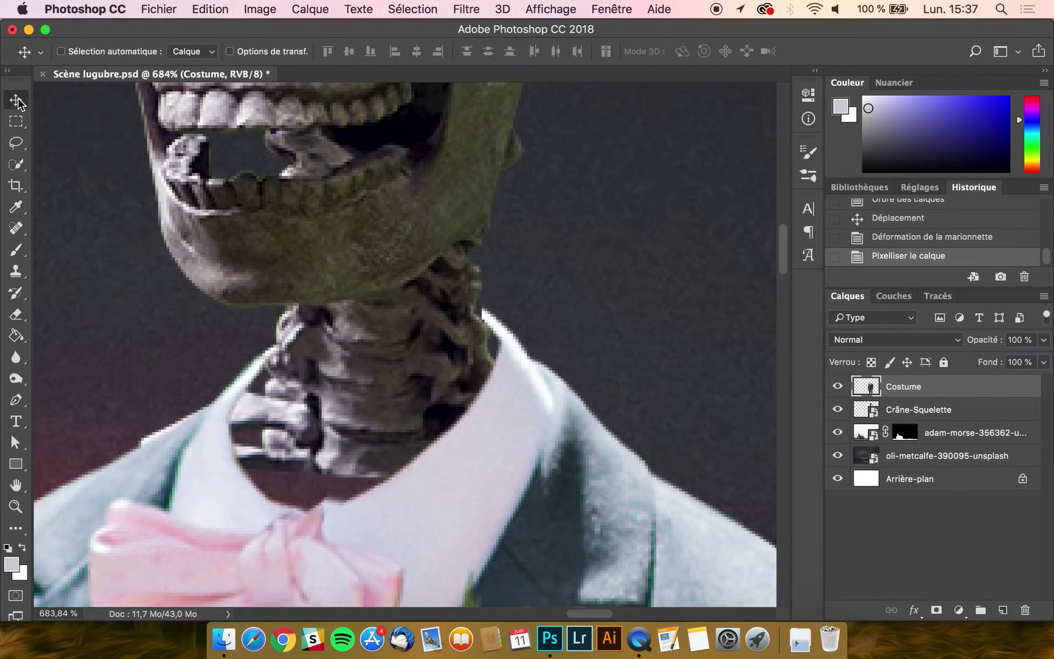
{"action": "scroll", "coordinate": [482, 348], "scroll_direction": "up", "scroll_amount": 5}
{"action": "scroll", "coordinate": [481, 349], "scroll_direction": "down", "scroll_amount": 12}
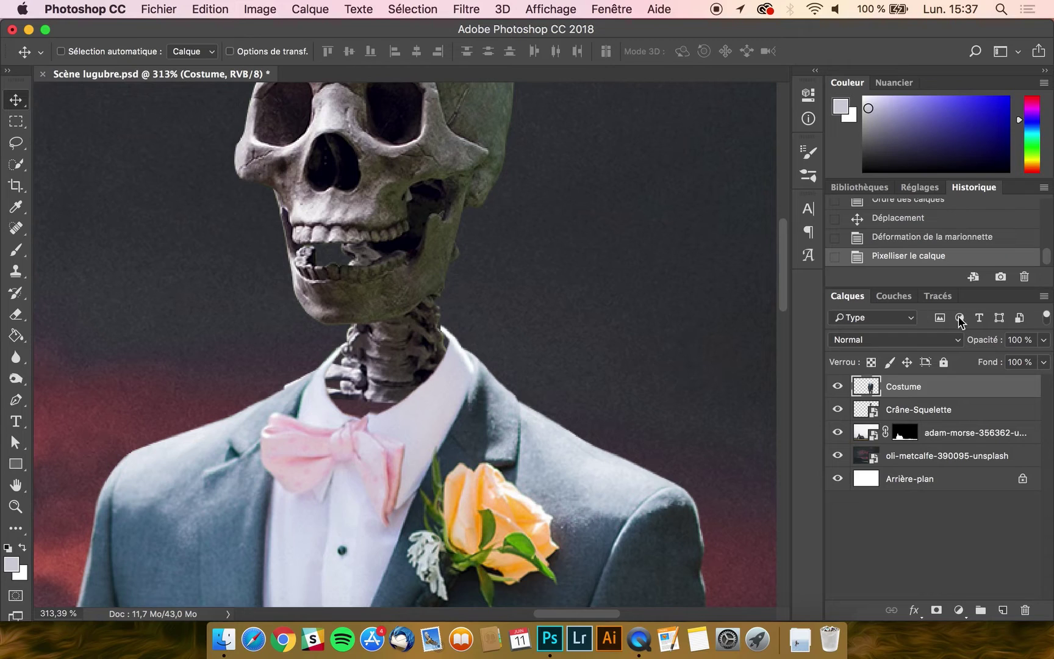
{"action": "left_click", "coordinate": [916, 241]}
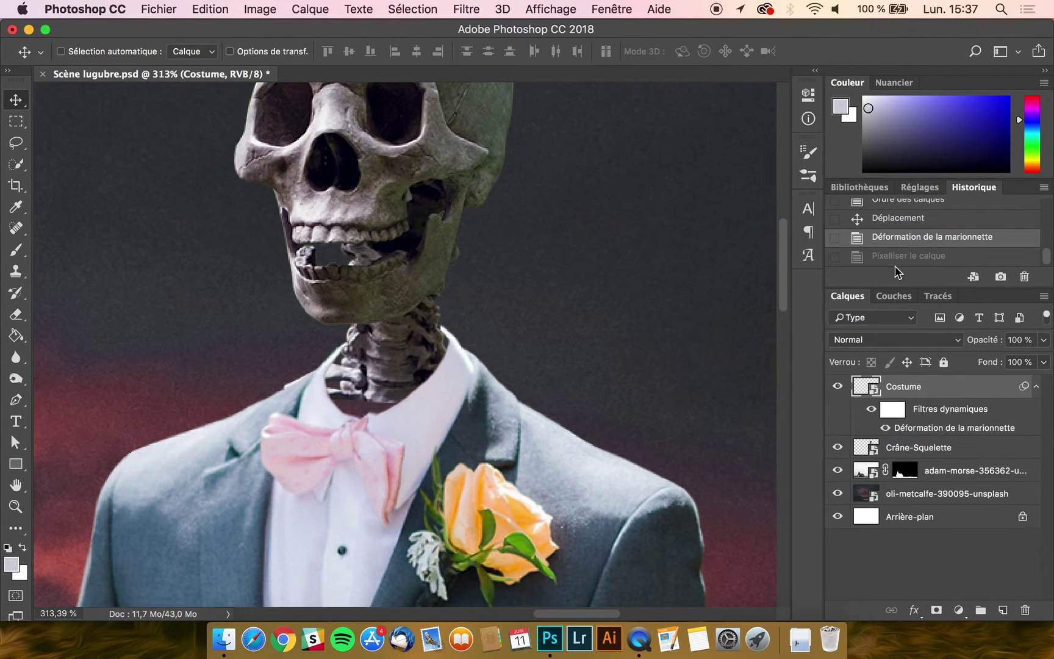
- Collapse the Costume layer's smart filters and rasterize the Crâne-Squelette layer
{"action": "left_click", "coordinate": [1036, 387]}
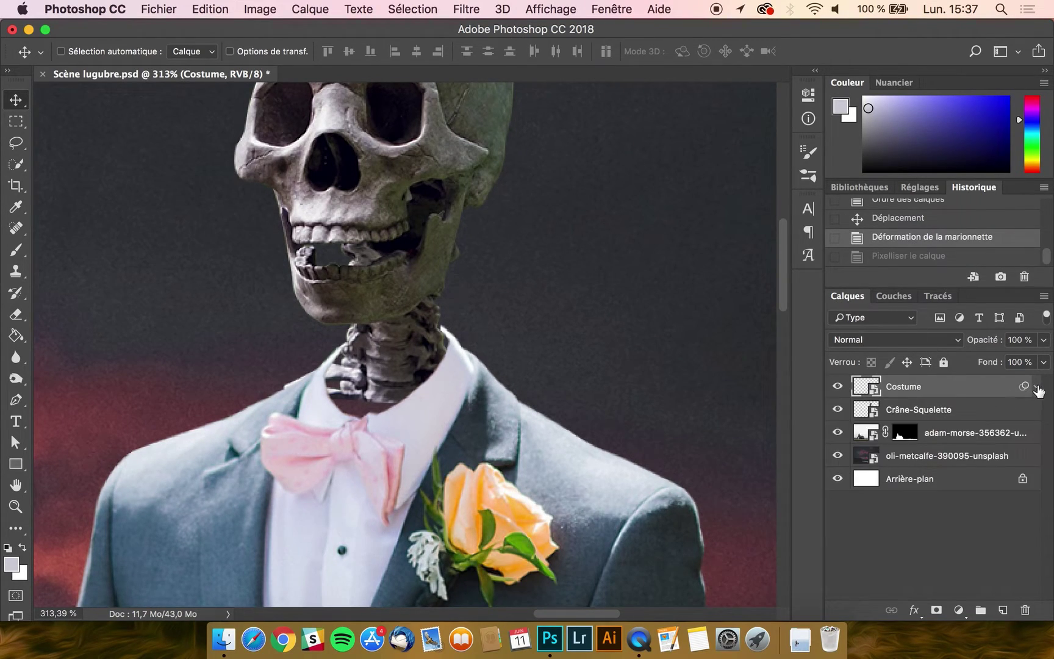
{"action": "left_click", "coordinate": [933, 411]}
{"action": "right_click", "coordinate": [933, 410]}
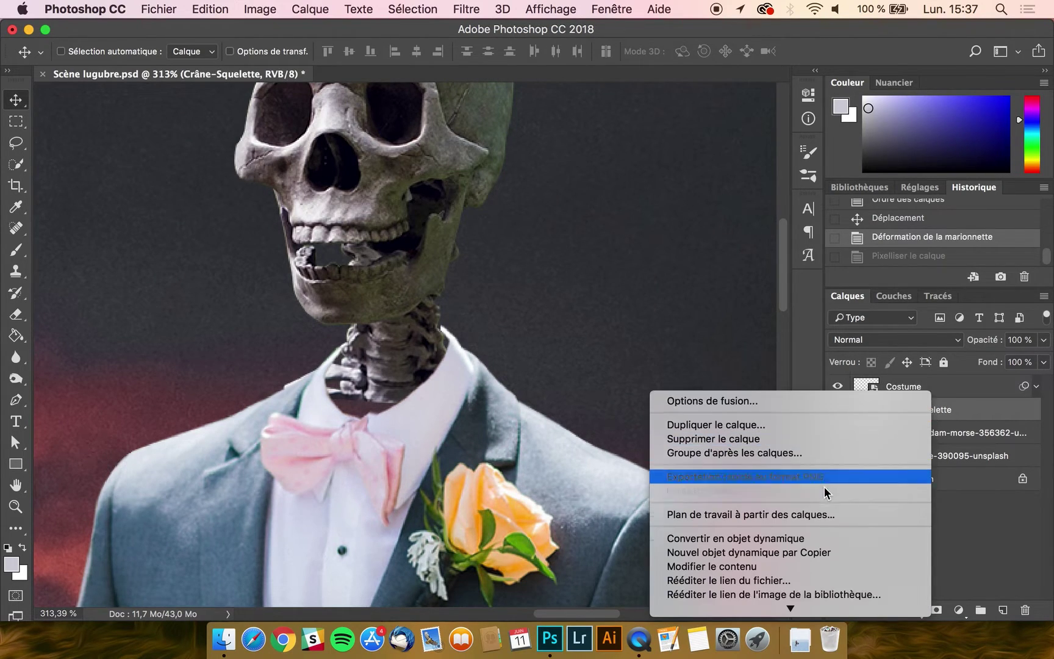
{"action": "left_click", "coordinate": [707, 189]}
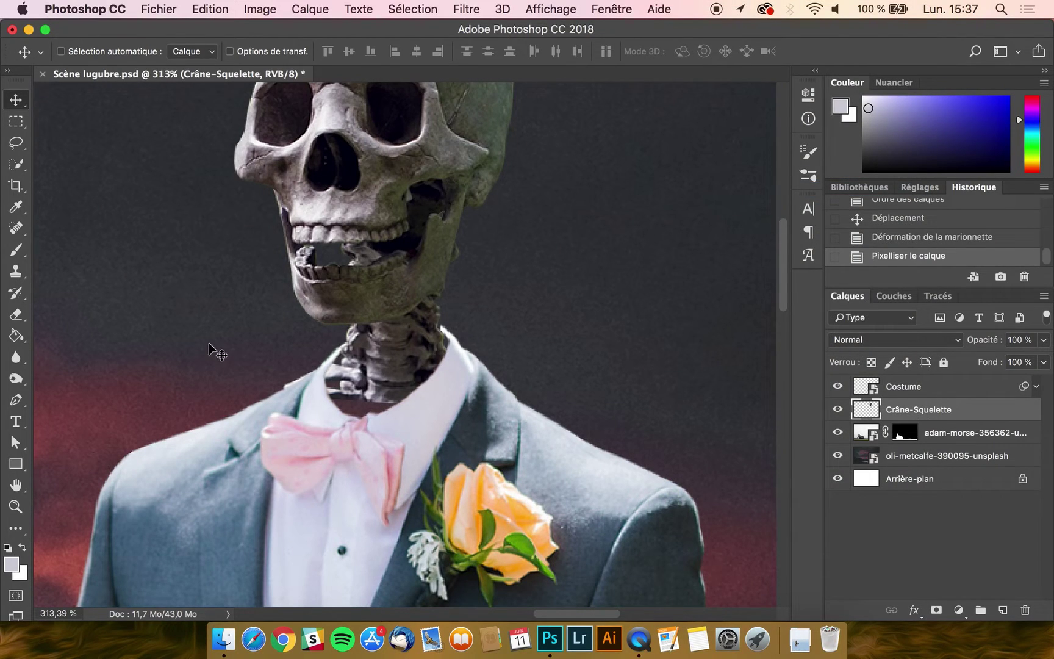
- Erase the stray bone edge protruding above the jacket shoulder beside the collar with a 32 px soft eraser
{"action": "left_click", "coordinate": [16, 272]}
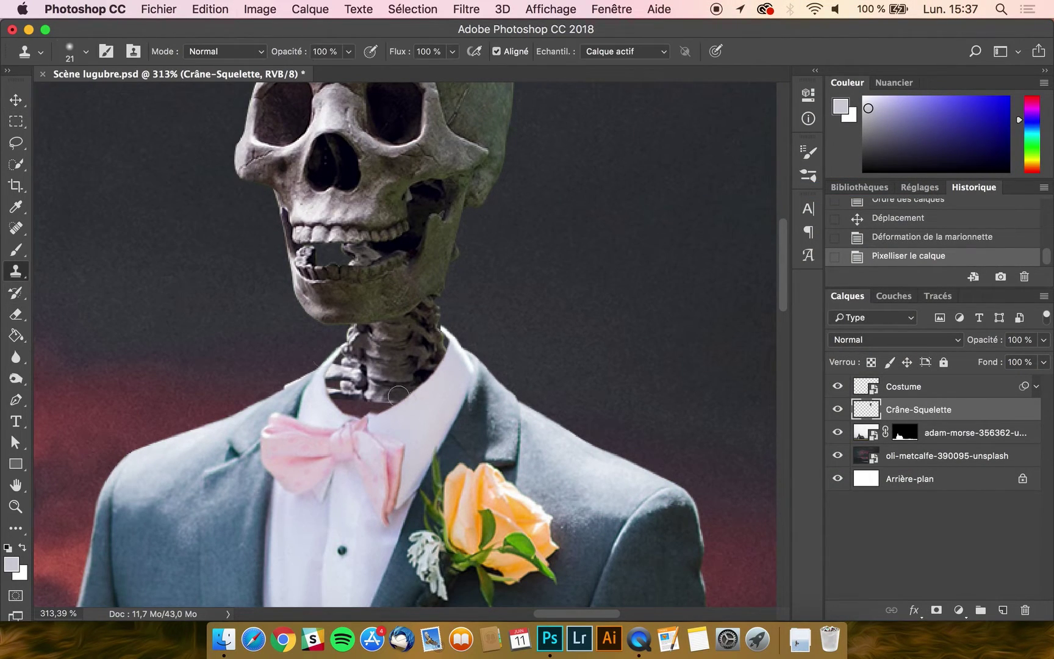
{"action": "scroll", "coordinate": [411, 406], "scroll_direction": "up", "scroll_amount": 4}
{"action": "scroll", "coordinate": [411, 406], "scroll_direction": "up", "scroll_amount": 2}
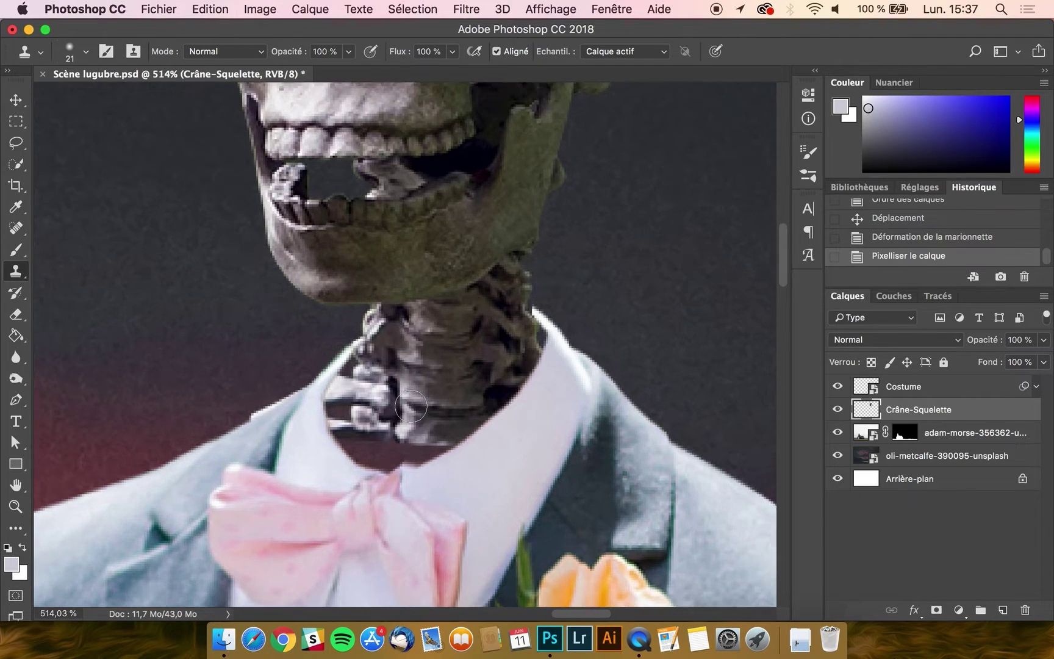
{"action": "left_click", "coordinate": [17, 316]}
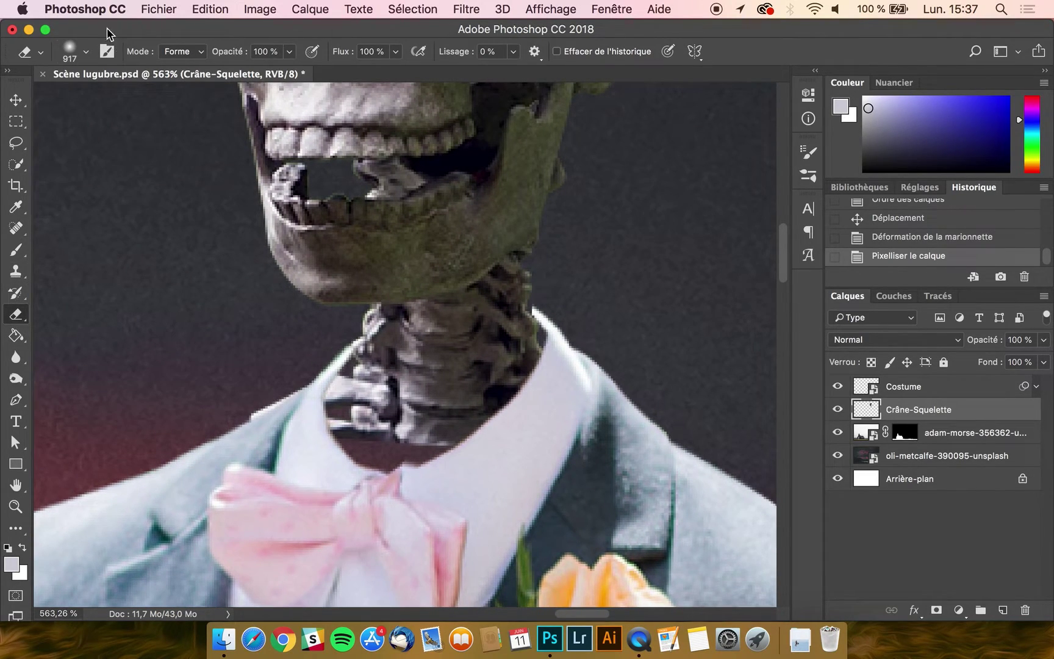
{"action": "left_click", "coordinate": [76, 56]}
{"action": "left_click_drag", "start_coordinate": [140, 102], "coordinate": [112, 104]}
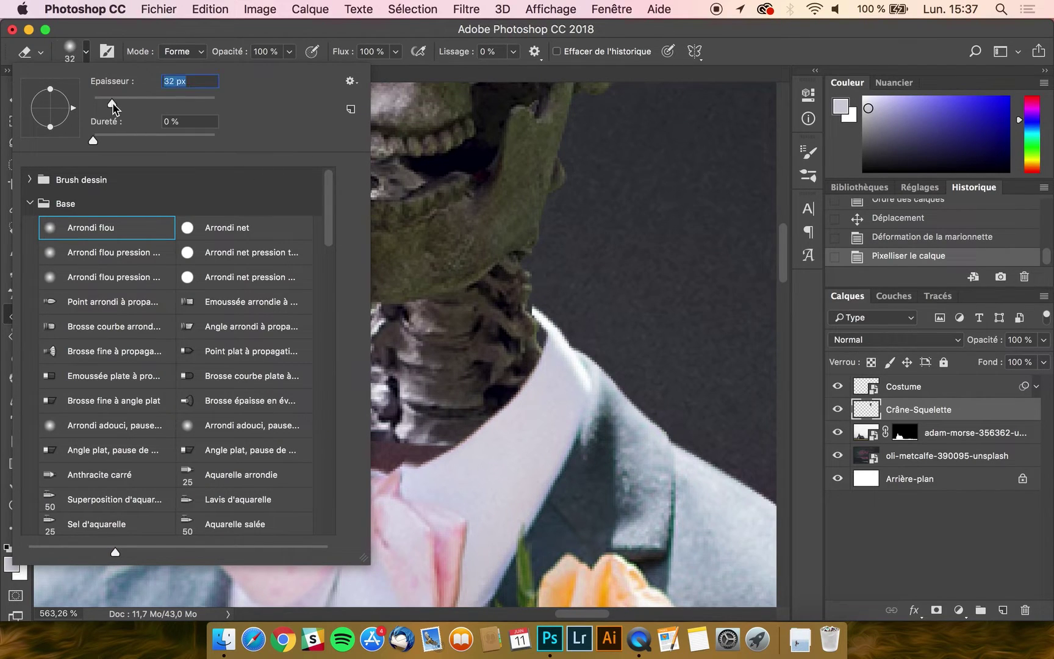
{"action": "left_click", "coordinate": [171, 29]}
{"action": "mouse_move", "coordinate": [281, 391]}
{"action": "left_mouse_down"}
{"action": "mouse_move", "coordinate": [270, 377]}
{"action": "mouse_move", "coordinate": [302, 420]}
{"action": "left_mouse_up"}
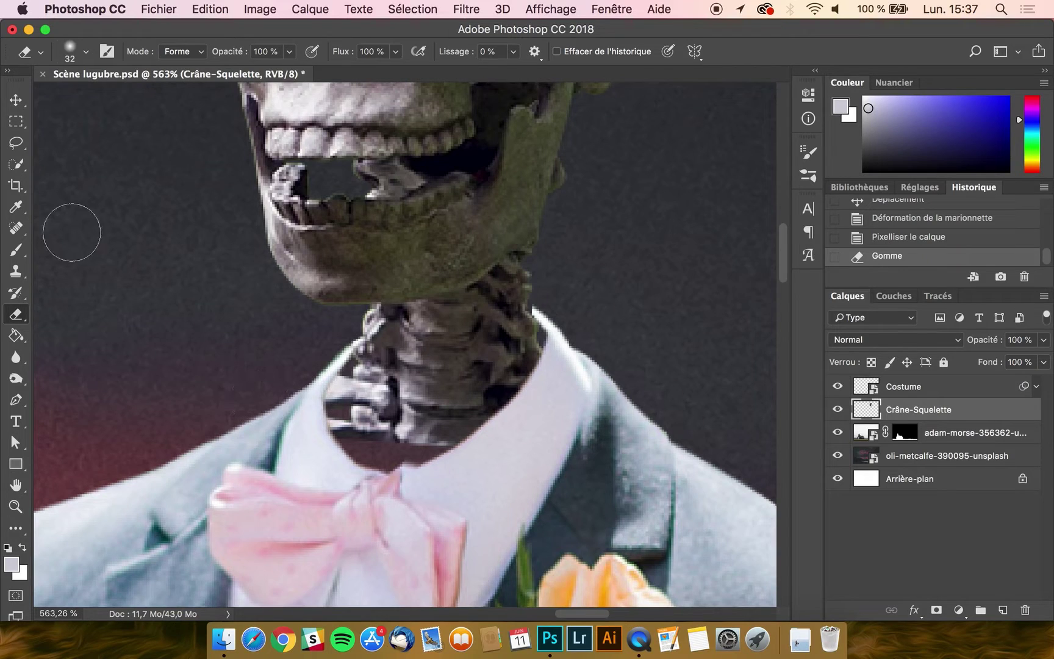
- Clone vertebra texture over the gaps at the base of the neck inside the collar, using a 21 px Clone Stamp
{"action": "left_click", "coordinate": [17, 337]}
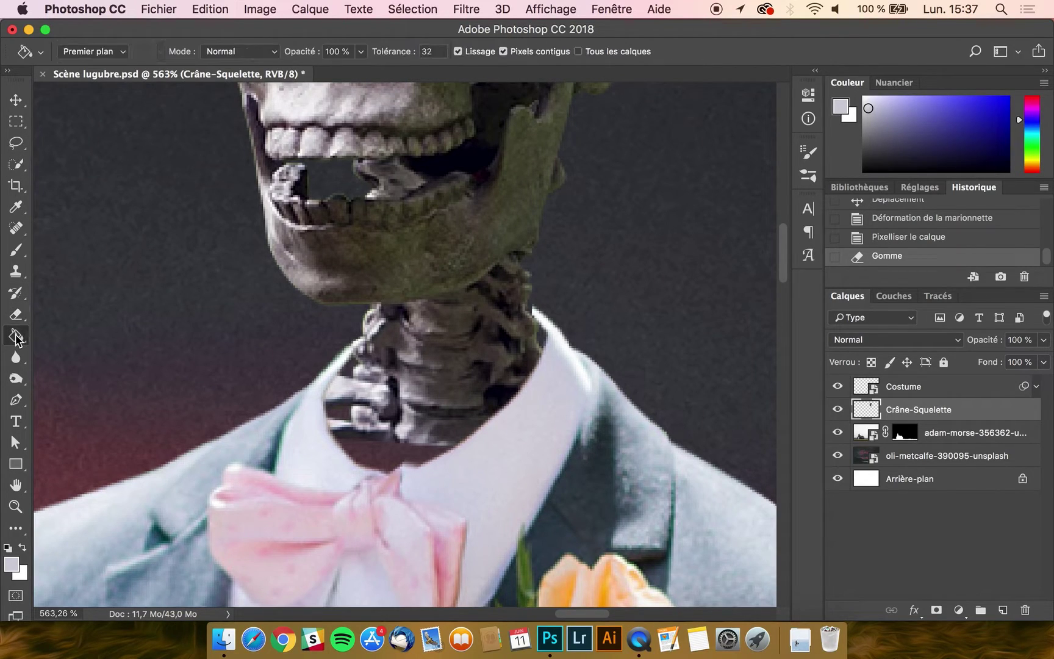
{"action": "left_click", "coordinate": [18, 275]}
{"action": "left_click", "coordinate": [415, 396], "text": "alt"}
{"action": "mouse_move", "coordinate": [444, 454]}
{"action": "left_mouse_down"}
{"action": "mouse_move", "coordinate": [389, 454]}
{"action": "mouse_move", "coordinate": [355, 438]}
{"action": "left_mouse_up"}
{"action": "mouse_move", "coordinate": [359, 369]}
{"action": "left_mouse_down"}
{"action": "mouse_move", "coordinate": [366, 398]}
{"action": "mouse_move", "coordinate": [329, 415]}
{"action": "left_mouse_up"}
{"action": "left_click", "coordinate": [391, 406], "text": "alt"}
{"action": "left_click_drag", "start_coordinate": [376, 468], "coordinate": [379, 467]}
{"action": "mouse_move", "coordinate": [532, 342]}
{"action": "left_mouse_down"}
{"action": "mouse_move", "coordinate": [522, 321]}
{"action": "mouse_move", "coordinate": [519, 330]}
{"action": "left_mouse_up"}
{"action": "left_click", "coordinate": [441, 366], "text": "alt"}
{"action": "left_click_drag", "start_coordinate": [400, 394], "coordinate": [406, 418]}
{"action": "left_click_drag", "start_coordinate": [422, 442], "coordinate": [420, 453]}
{"action": "left_click", "coordinate": [351, 434], "text": "alt"}
{"action": "left_click_drag", "start_coordinate": [359, 442], "coordinate": [387, 469]}
- Examine the patched neck and the skeleton figure within the whole composite
{"action": "key", "text": "super+minus"}
{"action": "key", "text": "super+minus"}
{"action": "key", "text": "super+minus"}
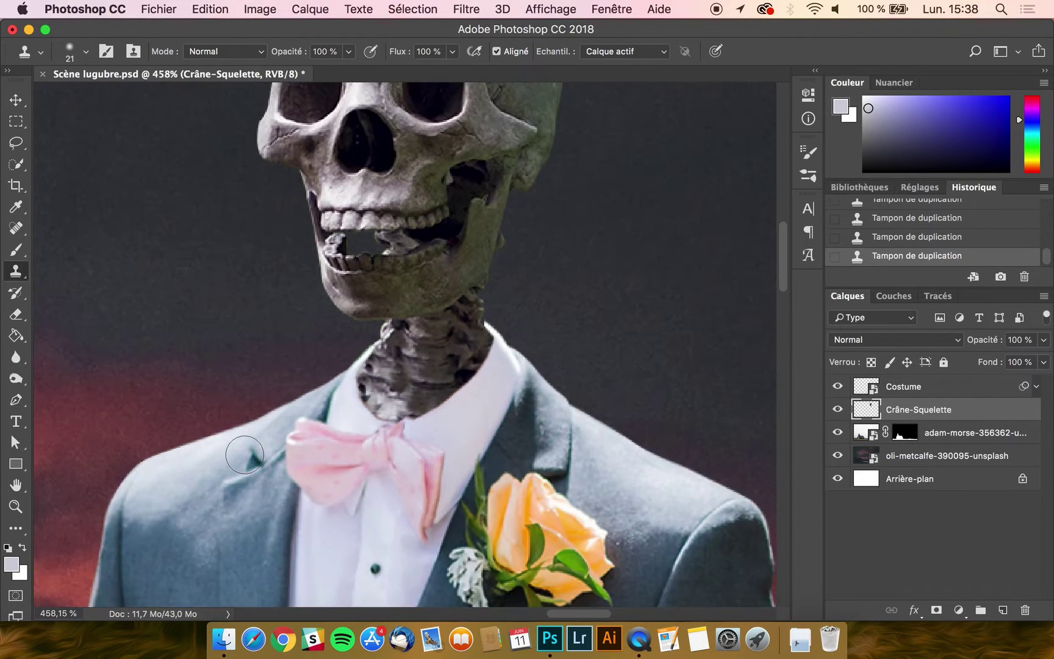
{"action": "key", "text": "super+minus"}
{"action": "key", "text": "super+minus"}
{"action": "key", "text": "super+minus"}
{"action": "key", "text": "super+minus"}
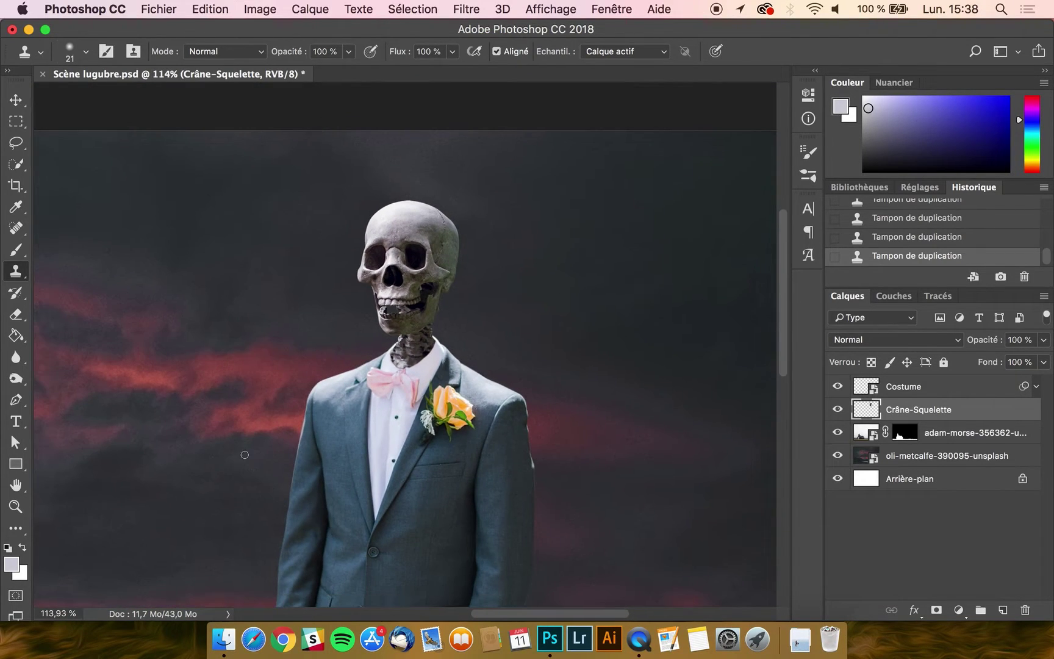
{"action": "key", "text": "super+minus"}
{"action": "key", "text": "super+minus"}
{"action": "key", "text": "super+minus"}
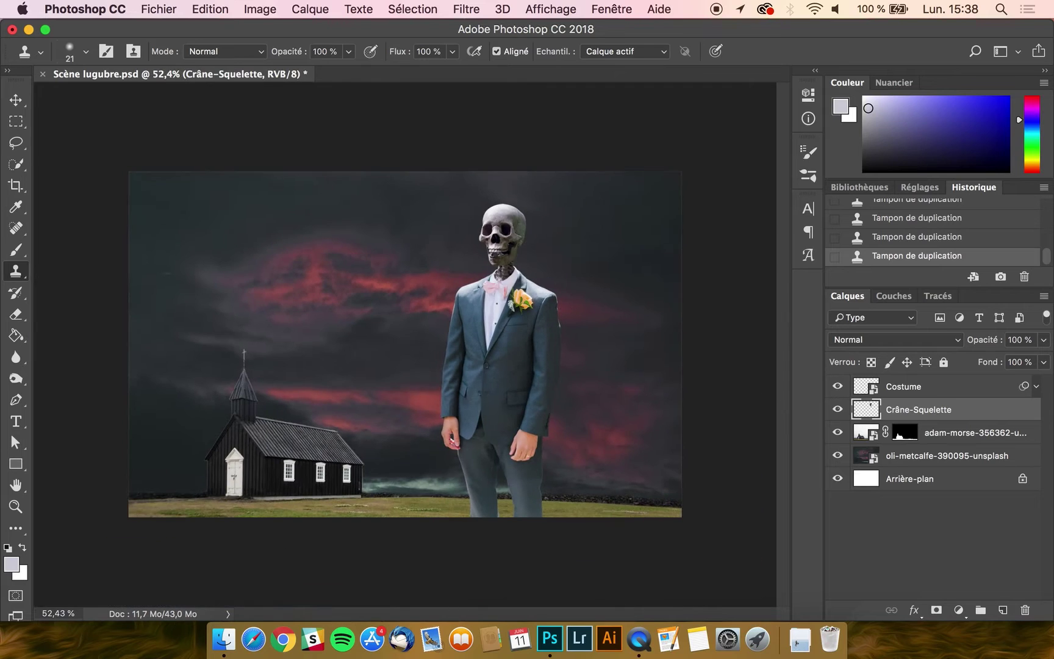
- Place common-raven-2811174_1920.png from the Sources folder into the scene, scaled to 4.13 % in front of the church
{"action": "left_click", "coordinate": [16, 100]}
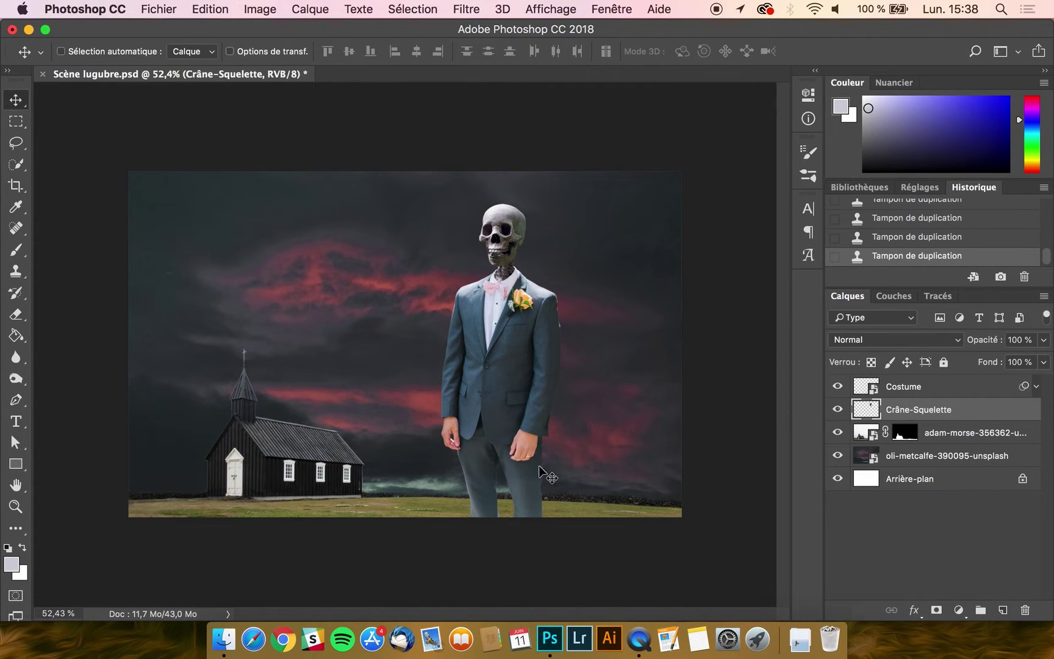
{"action": "scroll", "coordinate": [561, 491], "scroll_direction": "up", "scroll_amount": 2}
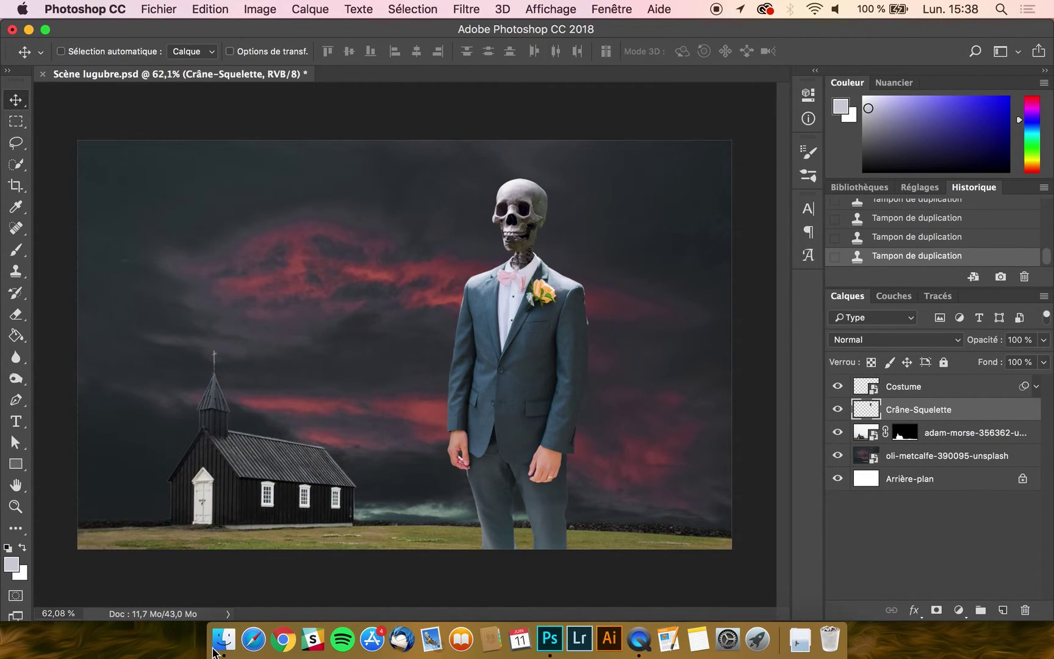
{"action": "left_click", "coordinate": [220, 641]}
{"action": "left_click", "coordinate": [583, 184]}
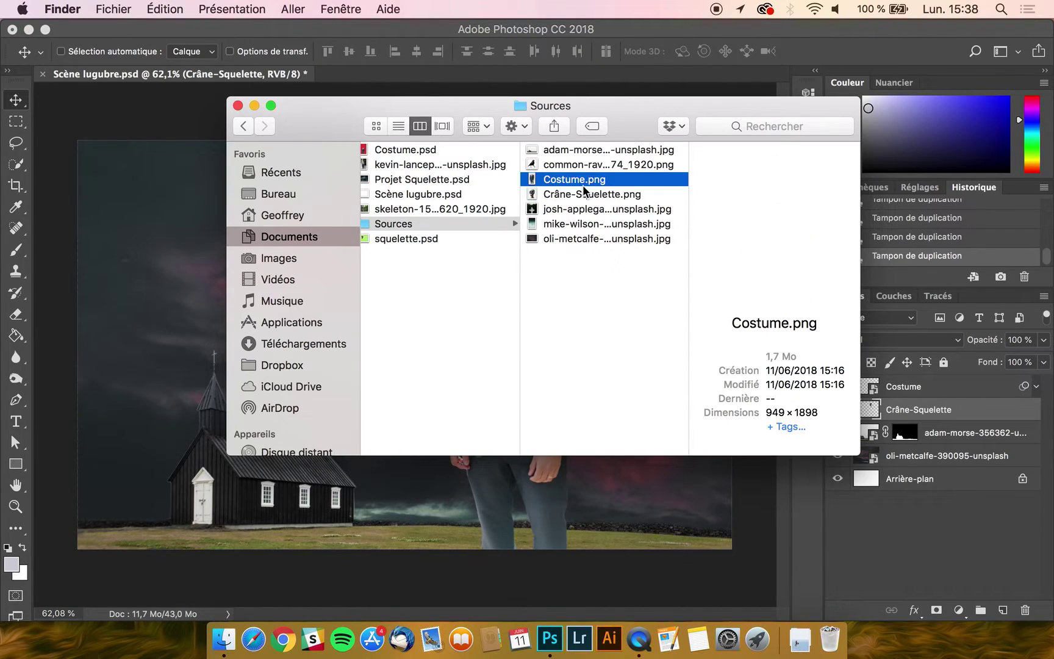
{"action": "left_click", "coordinate": [584, 151]}
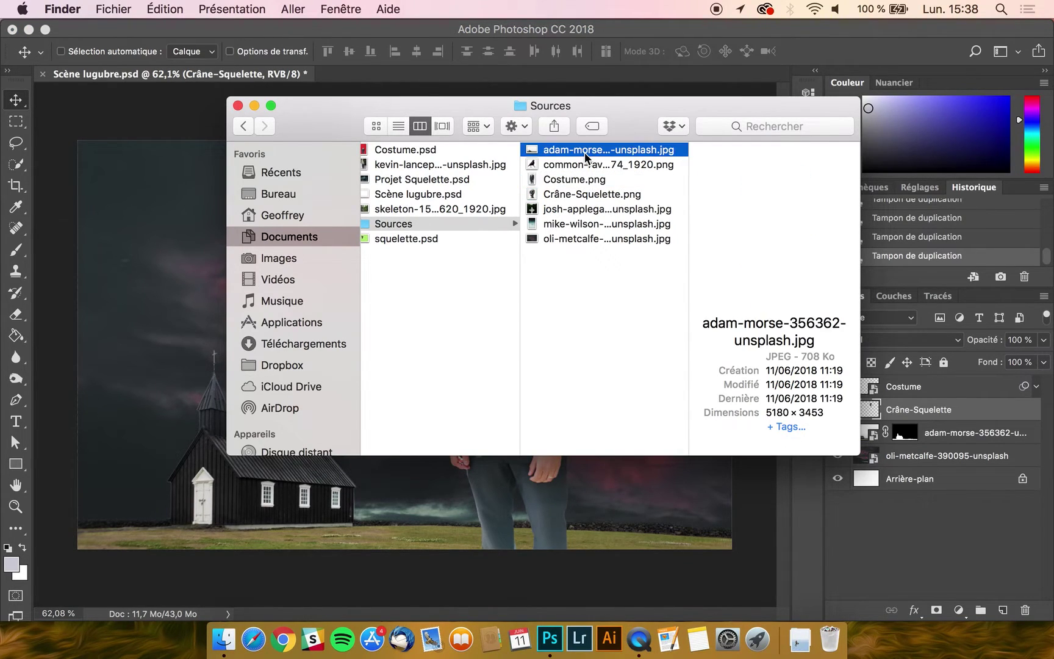
{"action": "key", "text": "Down"}
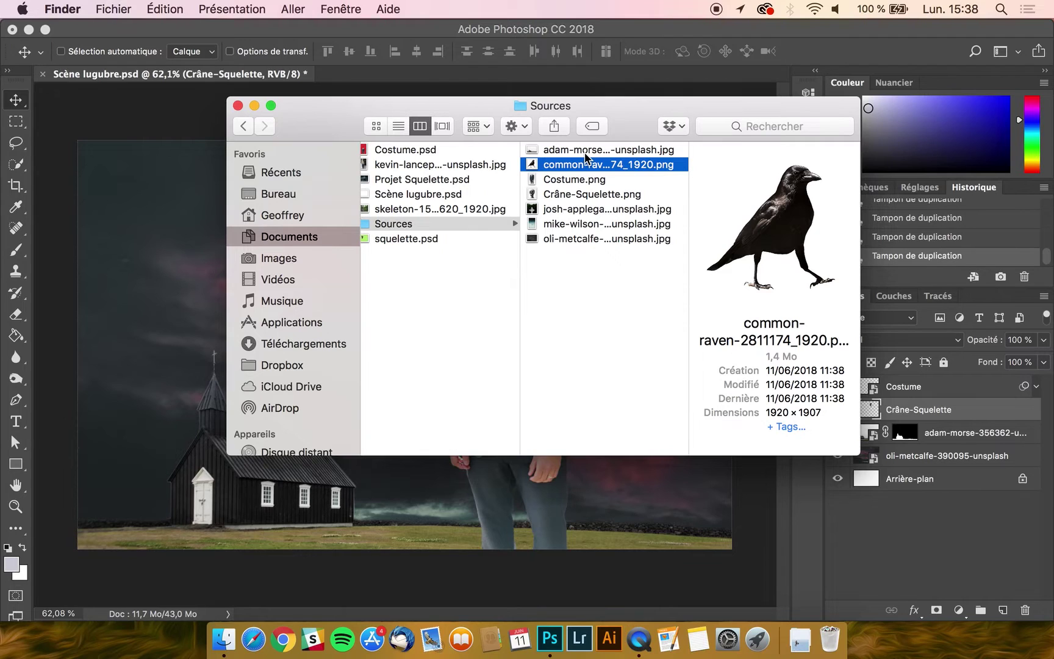
{"action": "left_click_drag", "start_coordinate": [592, 165], "coordinate": [125, 236]}
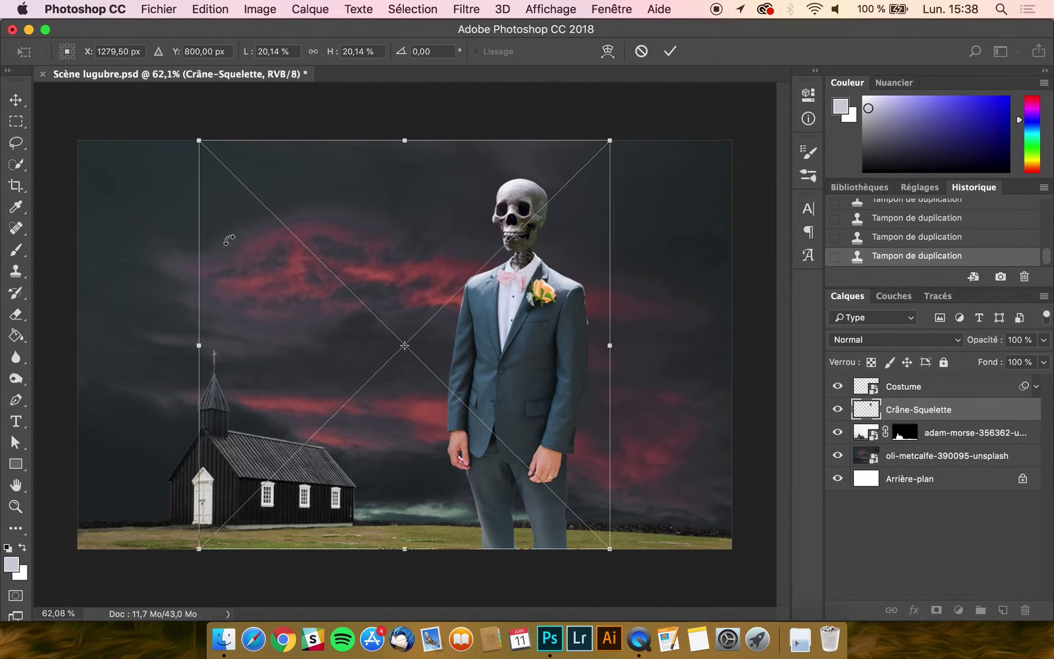
{"action": "left_click_drag", "start_coordinate": [610, 142], "coordinate": [325, 511]}
{"action": "key", "text": "Return"}
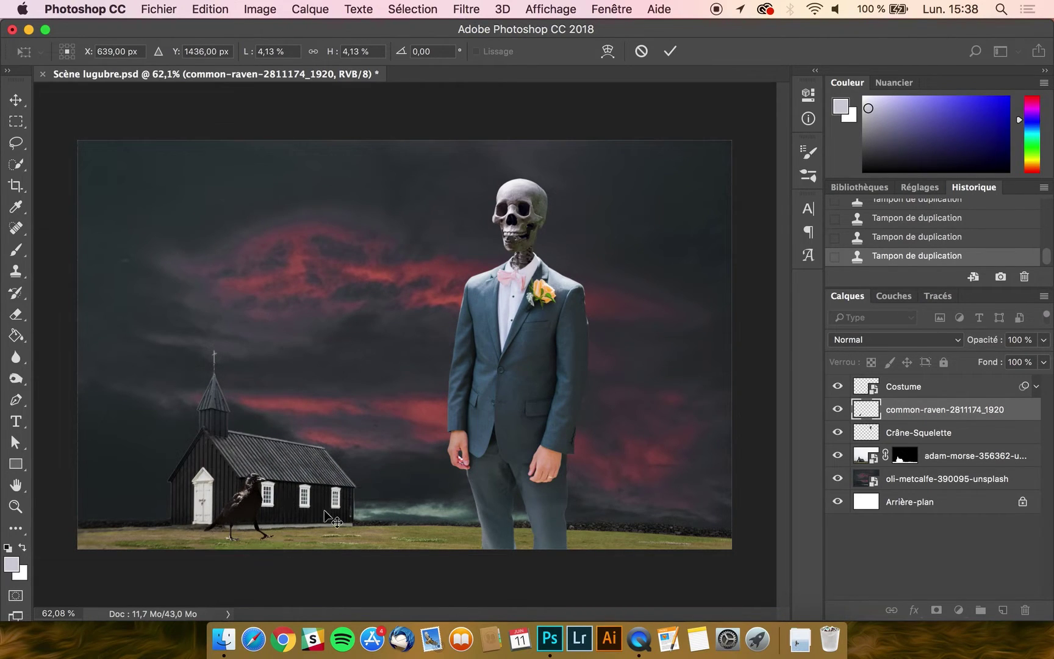
- Put the raven on the jacket shoulder above the Costume layer and flip it horizontally to face the skull
{"action": "left_click_drag", "start_coordinate": [250, 500], "coordinate": [584, 242]}
{"action": "left_click_drag", "start_coordinate": [933, 415], "coordinate": [931, 389]}
{"action": "left_click", "coordinate": [219, 7]}
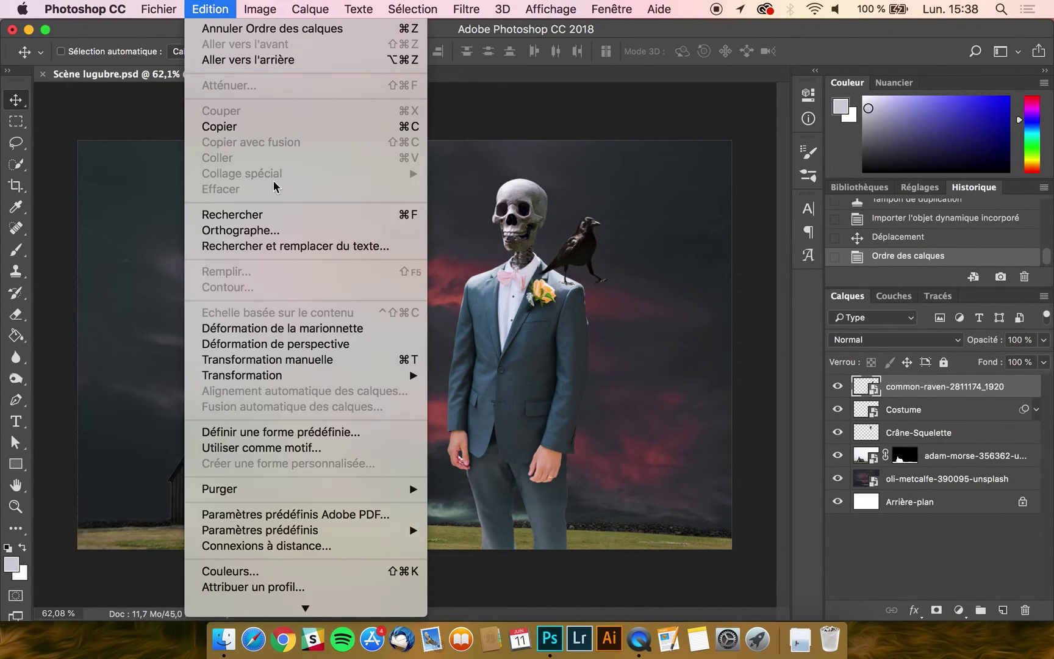
{"action": "mouse_move", "coordinate": [305, 374]}
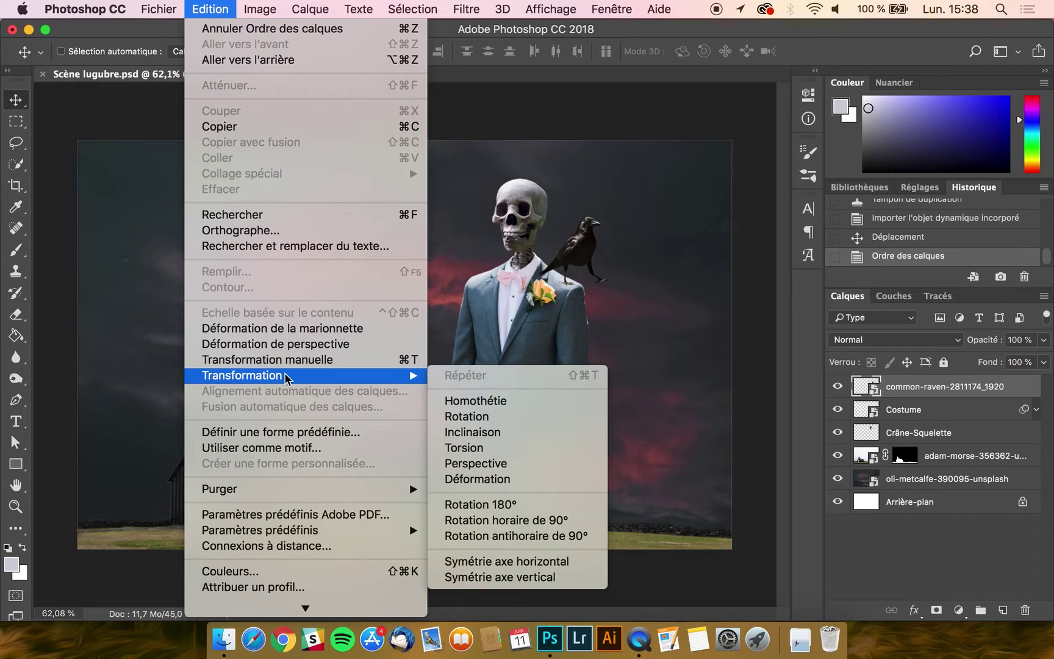
{"action": "left_click", "coordinate": [537, 564]}
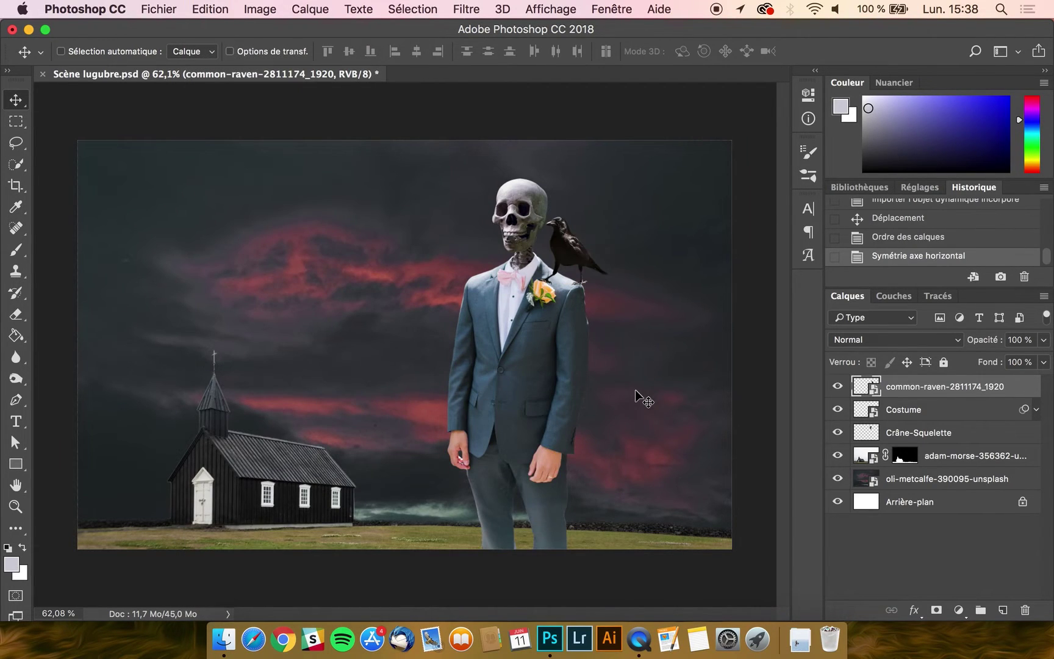
- Scale the raven to about 3.12 % and rotate it about 4.4° to stand on the jacket shoulder
{"action": "scroll", "coordinate": [643, 400], "scroll_direction": "up", "scroll_amount": 5}
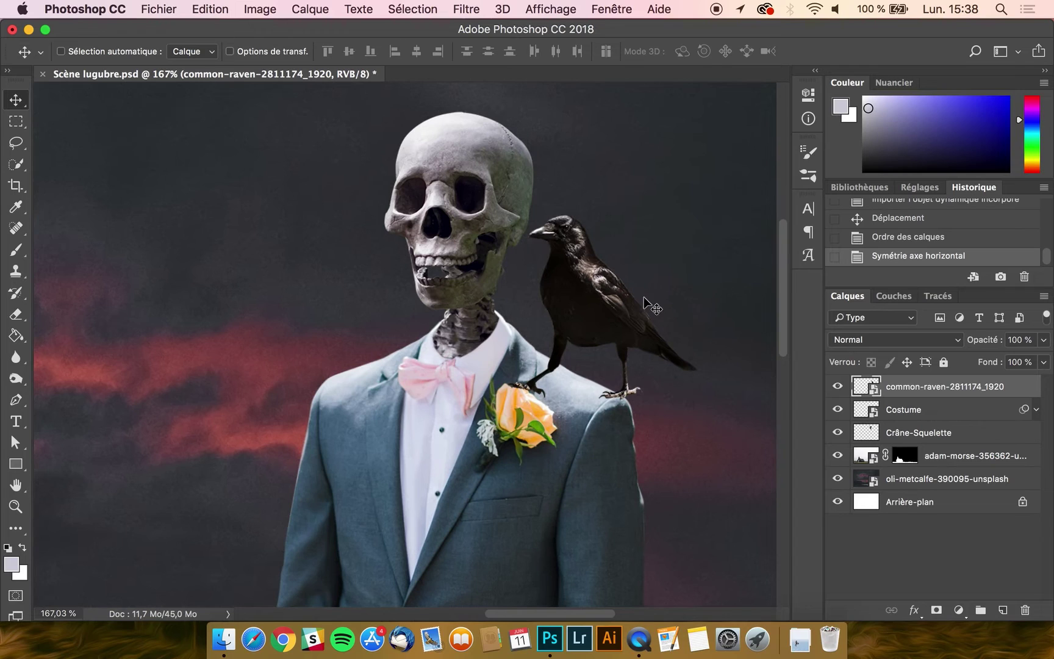
{"action": "left_click_drag", "start_coordinate": [631, 294], "coordinate": [622, 291]}
{"action": "key", "text": "super+t"}
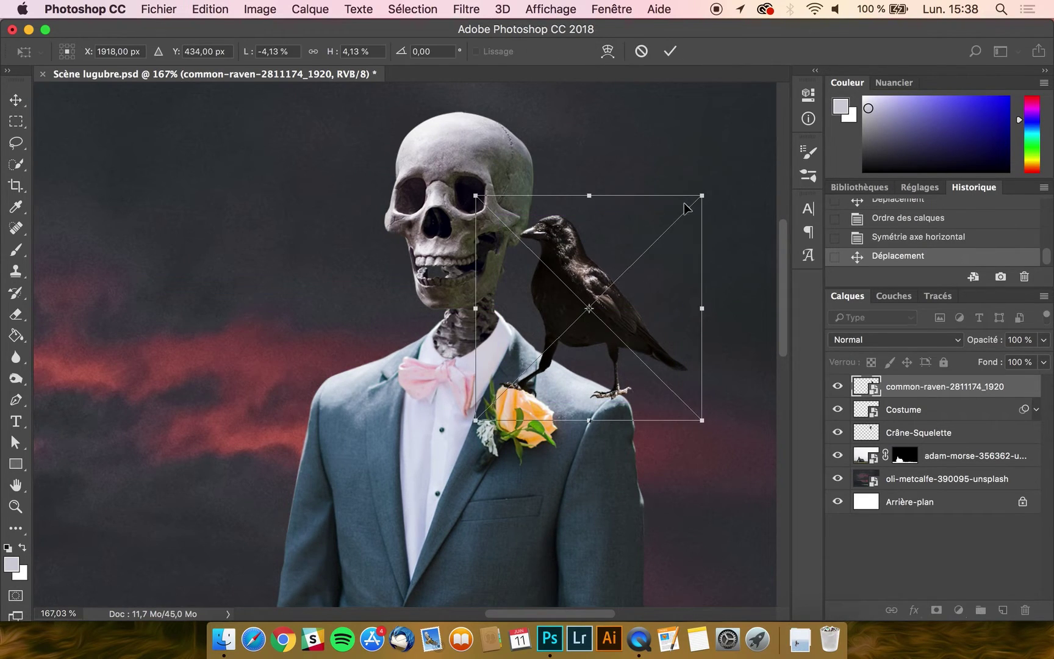
{"action": "left_click_drag", "start_coordinate": [698, 195], "coordinate": [673, 226]}
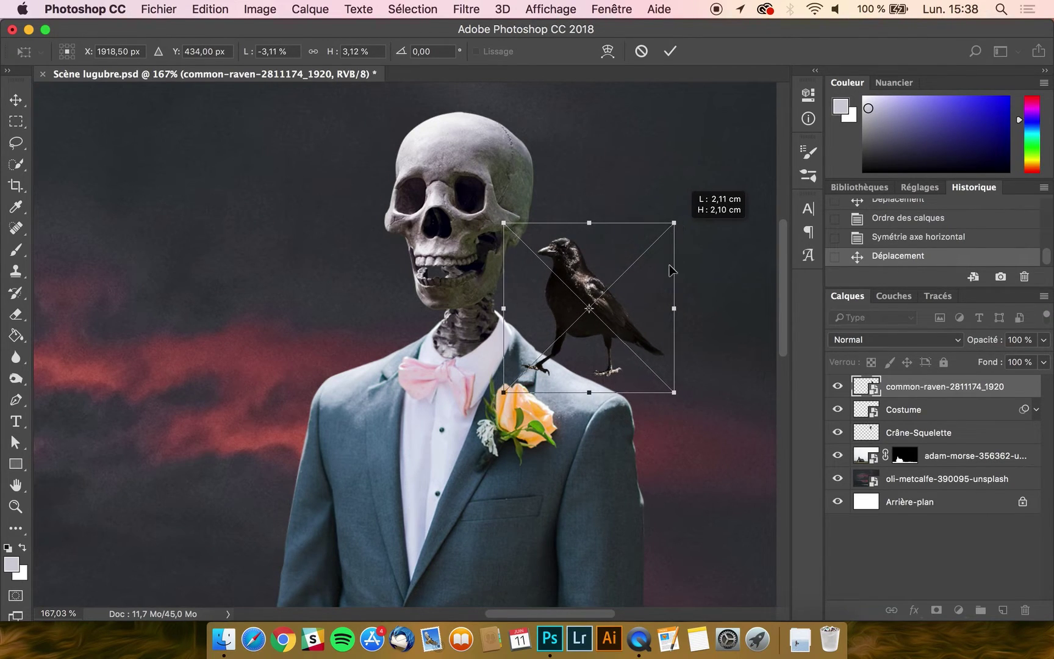
{"action": "left_click_drag", "start_coordinate": [670, 265], "coordinate": [669, 298]}
{"action": "left_click_drag", "start_coordinate": [631, 216], "coordinate": [643, 212]}
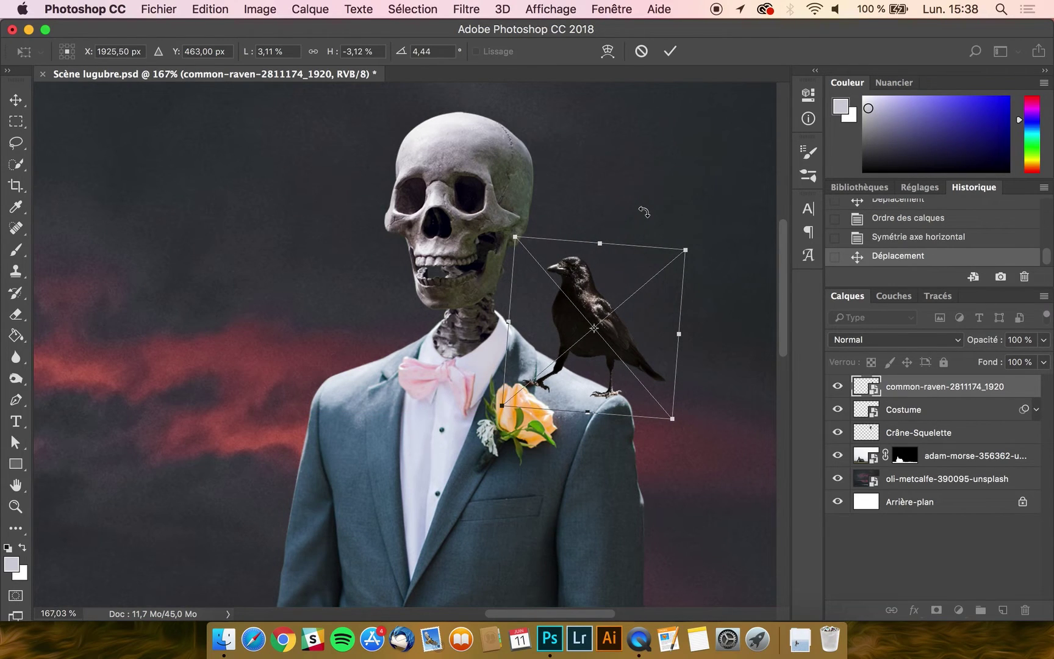
{"action": "key", "text": "Return"}
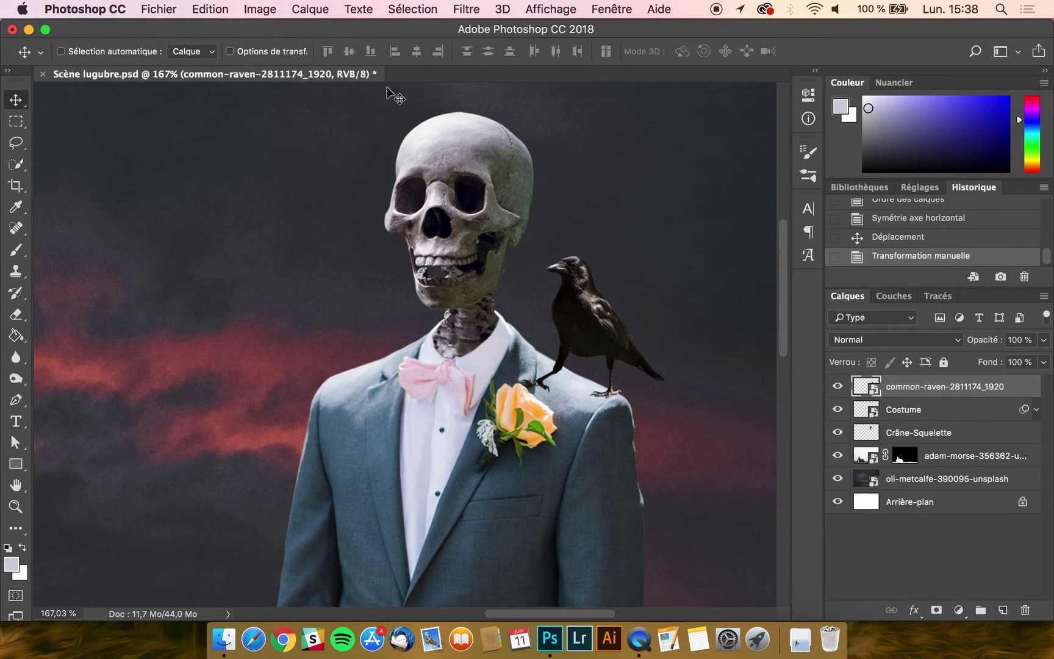
- Start a Puppet Warp on the raven and pin its body, tail base and front foot
{"action": "left_click", "coordinate": [197, 8]}
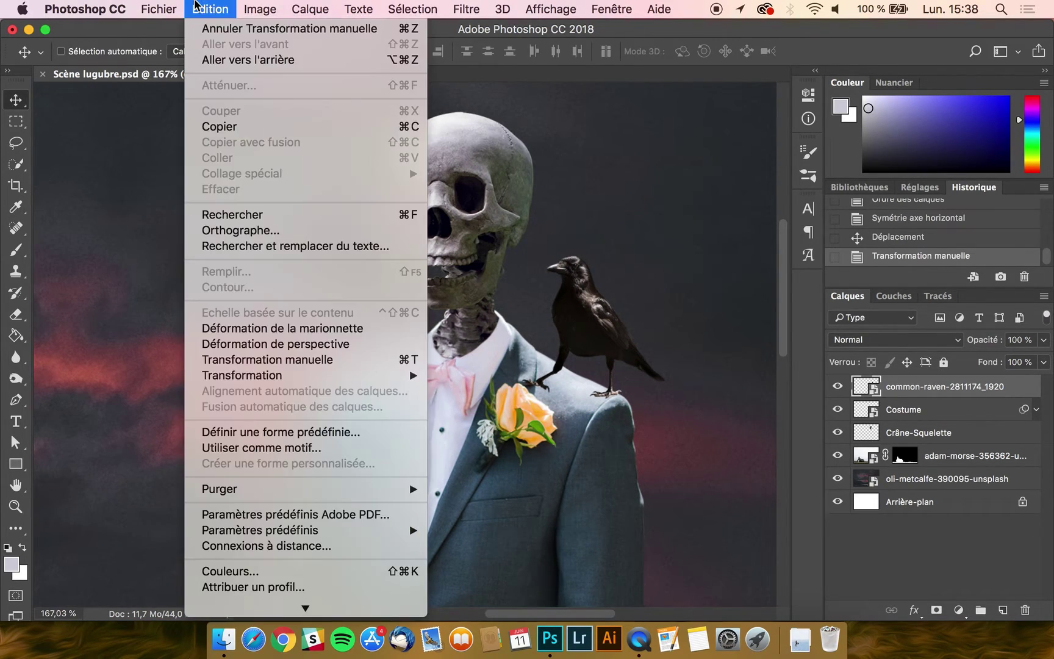
{"action": "left_click", "coordinate": [239, 329]}
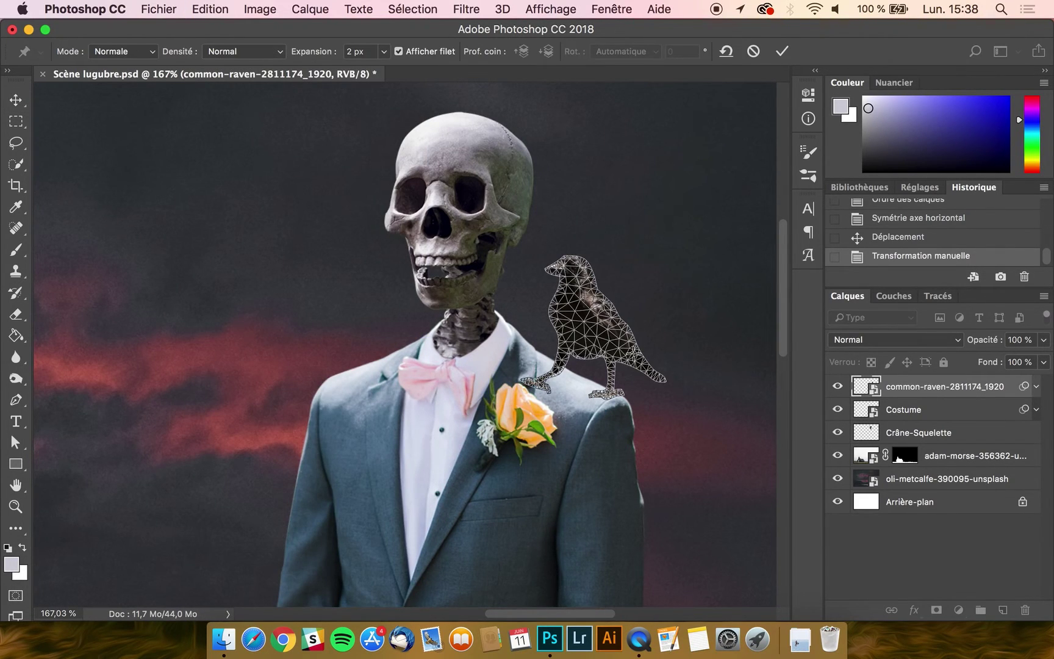
{"action": "scroll", "coordinate": [634, 353], "scroll_direction": "up", "scroll_amount": 5}
{"action": "left_click", "coordinate": [517, 303]}
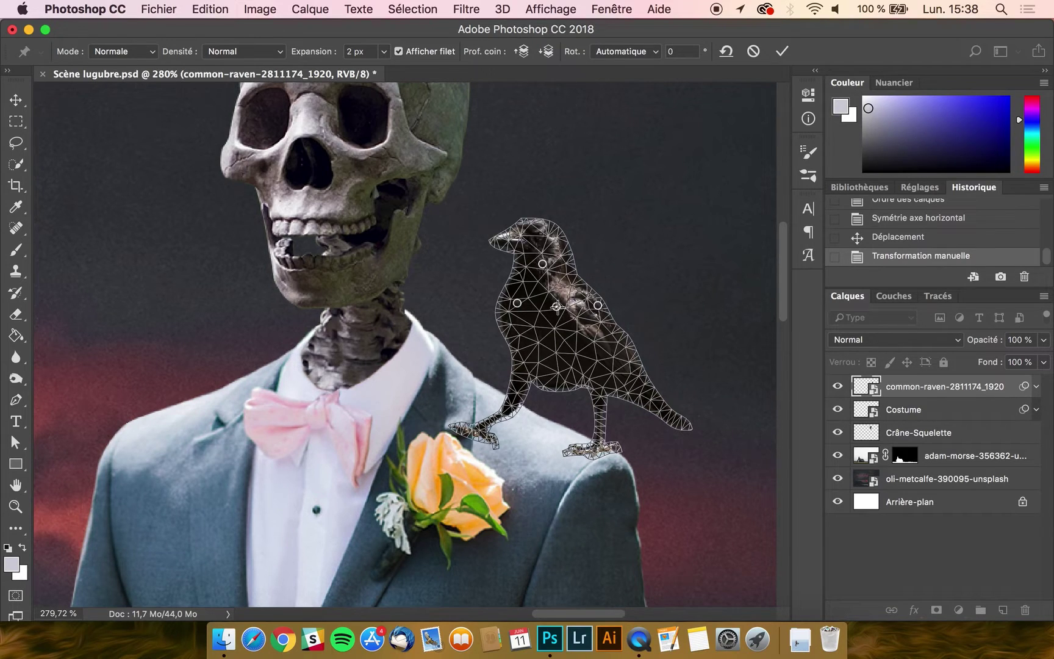
{"action": "left_click", "coordinate": [591, 348]}
{"action": "left_click", "coordinate": [631, 380]}
{"action": "scroll", "coordinate": [482, 330], "scroll_direction": "up", "scroll_amount": 5}
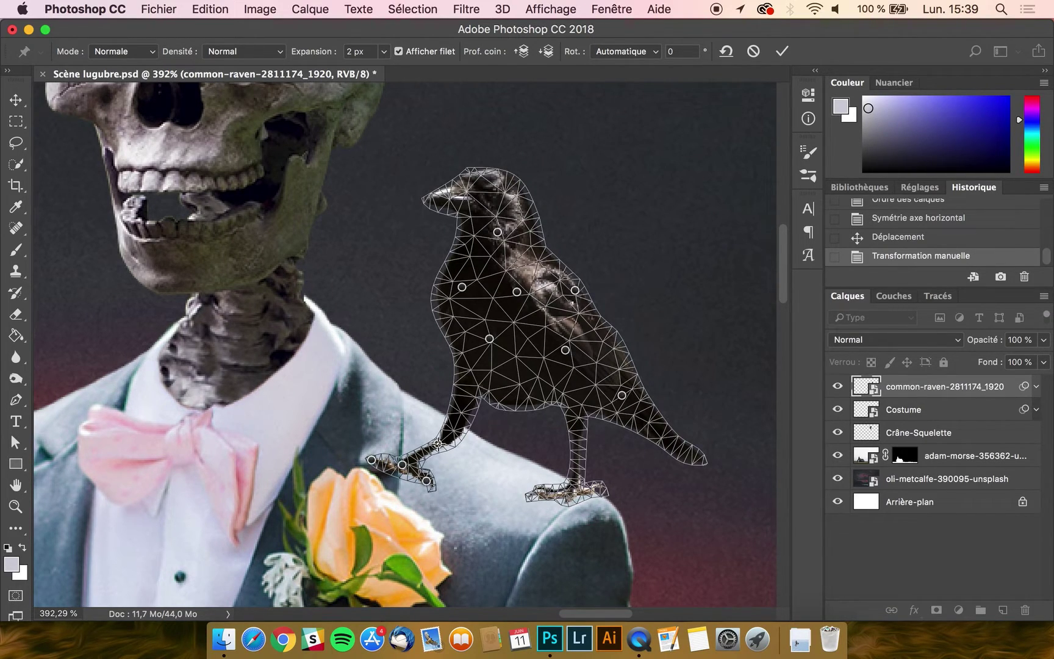
- Pin the raven's front leg and pull its foot upward to follow the shoulder slope, then apply the warp
{"action": "left_click", "coordinate": [463, 402]}
{"action": "left_click_drag", "start_coordinate": [437, 444], "coordinate": [434, 428]}
{"action": "left_click_drag", "start_coordinate": [428, 480], "coordinate": [433, 412]}
{"action": "left_click_drag", "start_coordinate": [440, 463], "coordinate": [438, 414]}
{"action": "key", "text": "h"}
{"action": "key", "text": "Return"}
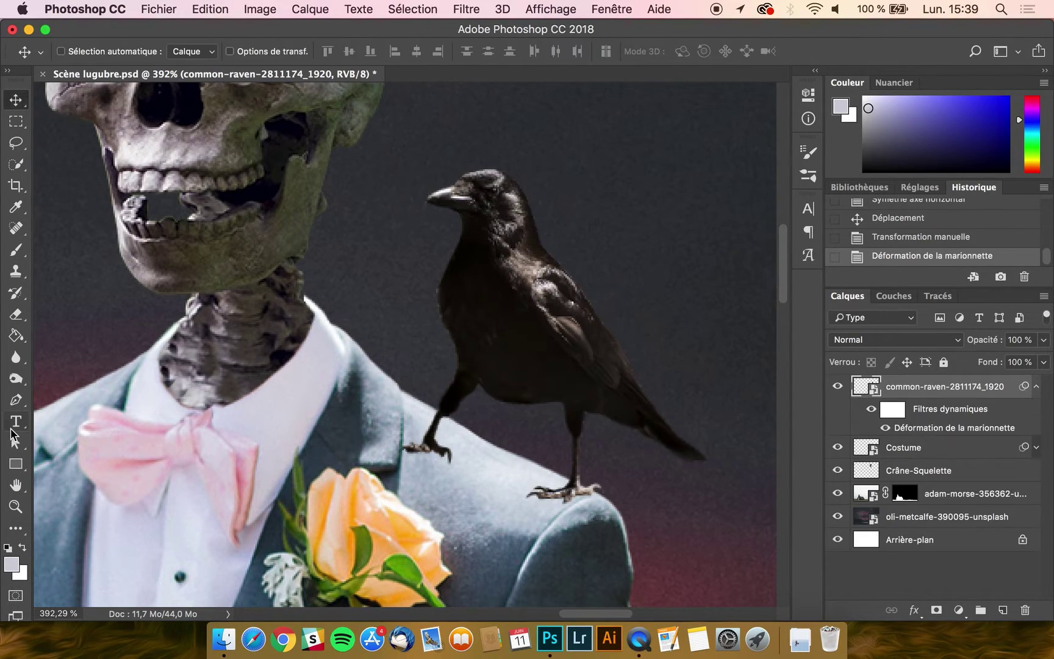
- Move the raven slightly higher, rotate it clockwise and reposition its feet on the sloping shoulder
{"action": "left_click_drag", "start_coordinate": [543, 306], "coordinate": [553, 271]}
{"action": "key", "text": "super+t"}
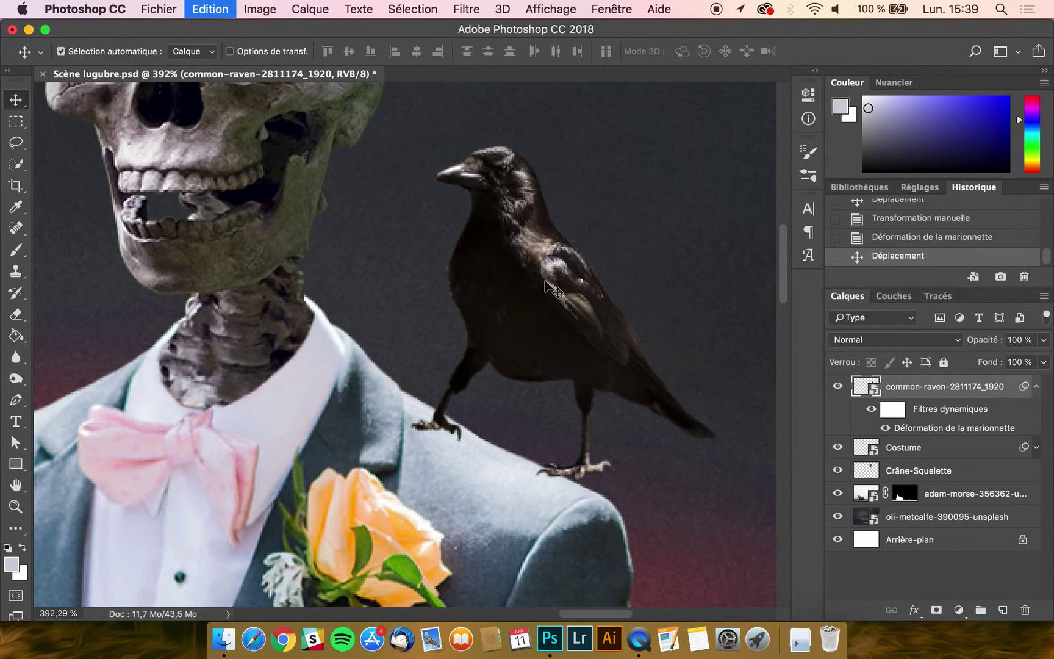
{"action": "left_click_drag", "start_coordinate": [597, 94], "coordinate": [627, 109]}
{"action": "left_click_drag", "start_coordinate": [624, 206], "coordinate": [642, 218]}
{"action": "key", "text": "Return"}
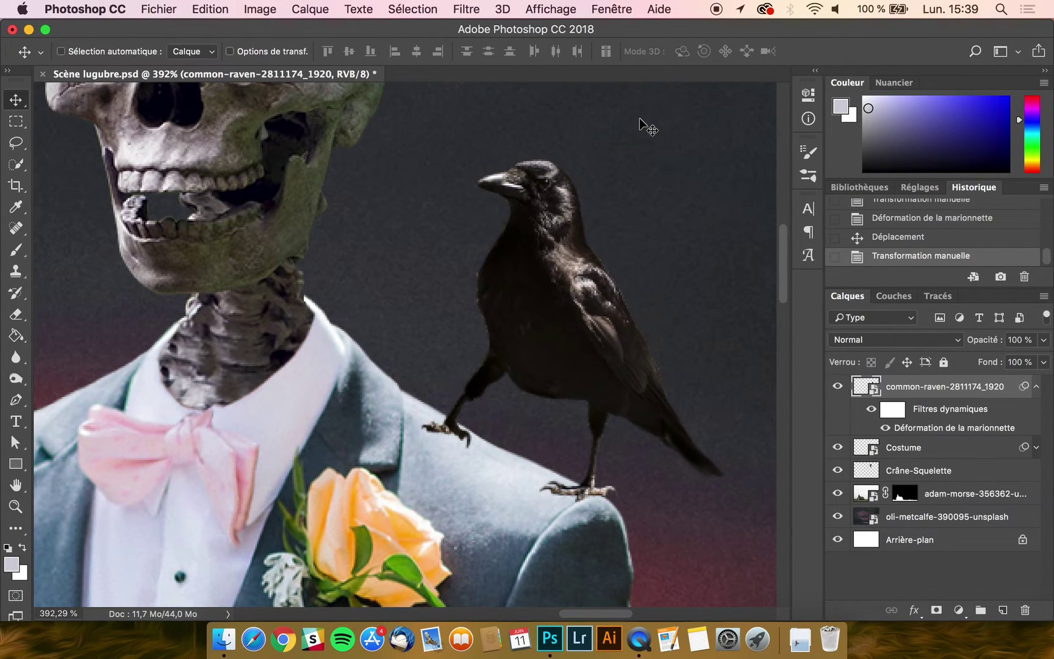
- Rotate the raven slightly again and fine-tune its position so both feet rest on the jacket shoulder
{"action": "scroll", "coordinate": [572, 286], "scroll_direction": "down", "scroll_amount": 3}
{"action": "scroll", "coordinate": [578, 291], "scroll_direction": "down", "scroll_amount": 1}
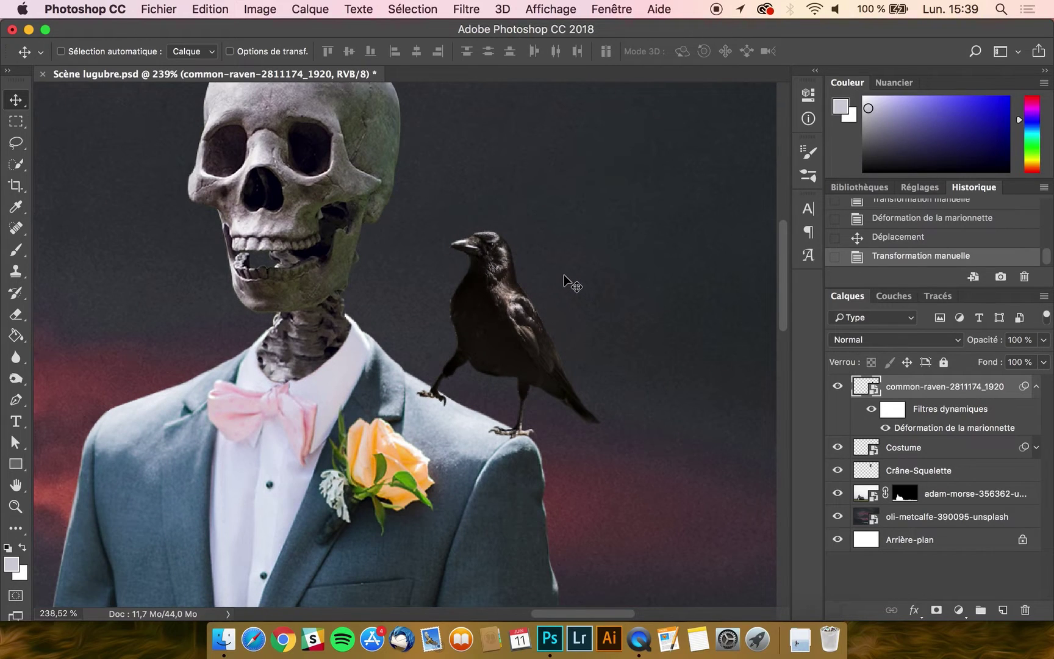
{"action": "key", "text": "super+t"}
{"action": "mouse_move", "coordinate": [553, 150]}
{"action": "left_mouse_down"}
{"action": "mouse_move", "coordinate": [555, 141]}
{"action": "mouse_move", "coordinate": [560, 149]}
{"action": "left_mouse_up"}
{"action": "key", "text": "Return"}
{"action": "left_click_drag", "start_coordinate": [541, 269], "coordinate": [543, 274]}
{"action": "scroll", "coordinate": [435, 368], "scroll_direction": "up", "scroll_amount": 6}
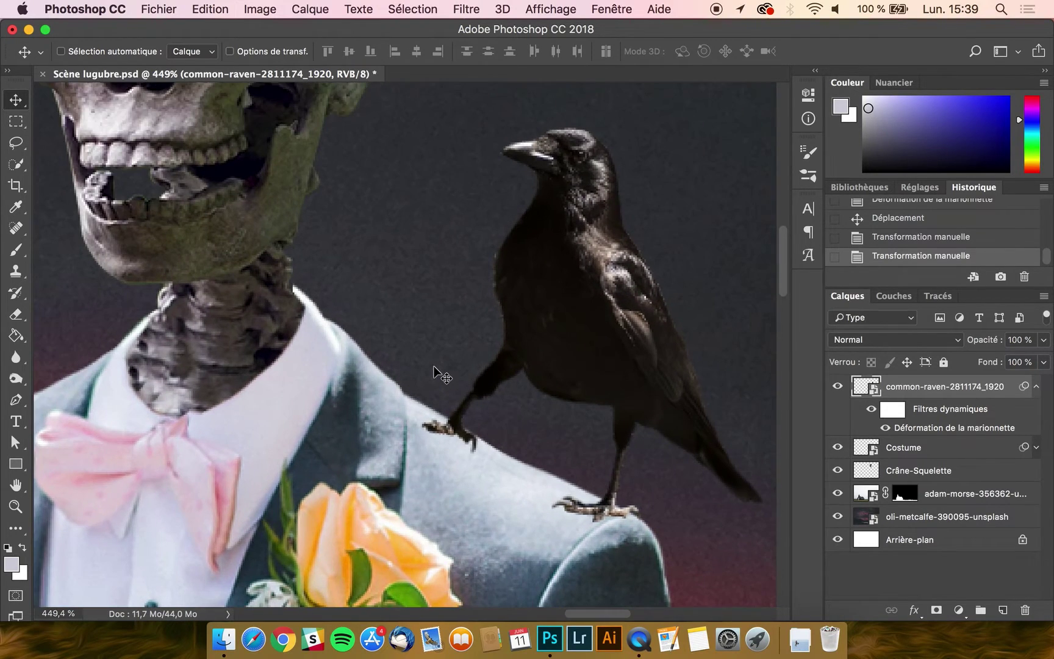
{"action": "scroll", "coordinate": [434, 368], "scroll_direction": "down", "scroll_amount": 5}
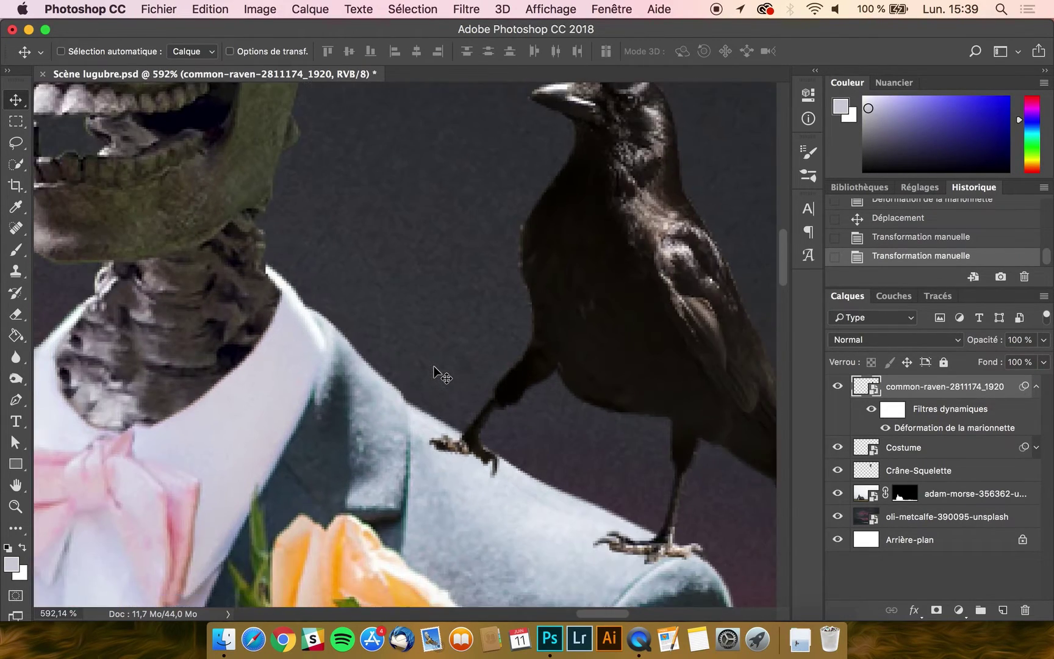
{"action": "mouse_move", "coordinate": [565, 301]}
{"action": "left_mouse_down"}
{"action": "mouse_move", "coordinate": [571, 294]}
{"action": "mouse_move", "coordinate": [572, 305]}
{"action": "left_mouse_up"}
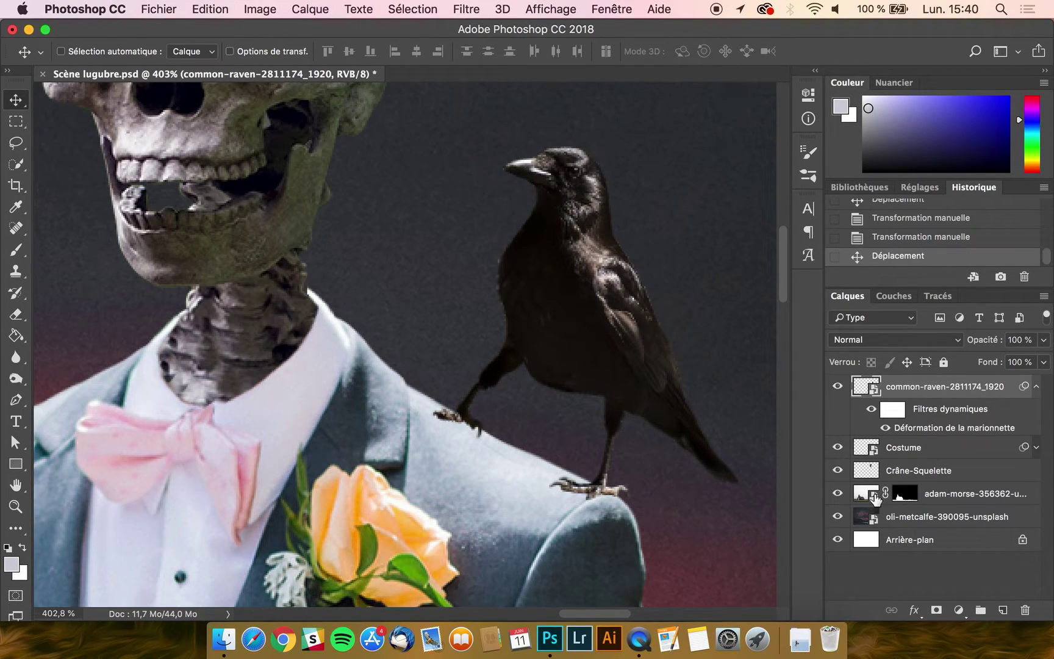
- Add a layer mask to the raven and hide the front foot's downward claw with an 8 px black brush
{"action": "left_click", "coordinate": [937, 611]}
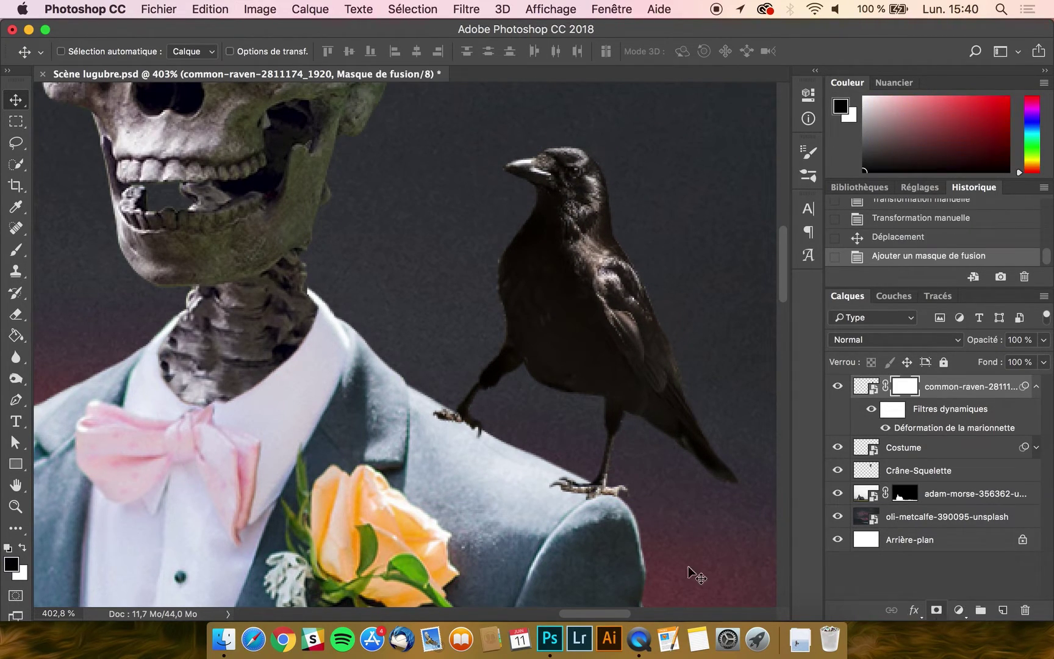
{"action": "left_click", "coordinate": [16, 250]}
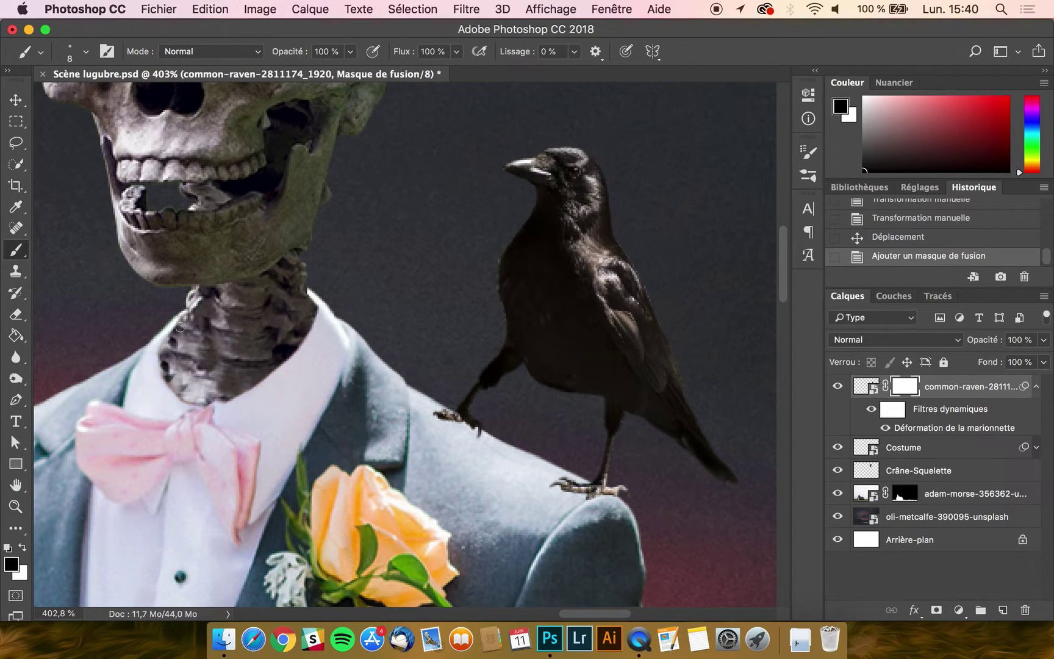
{"action": "scroll", "coordinate": [251, 452], "scroll_direction": "up", "scroll_amount": 7}
{"action": "scroll", "coordinate": [251, 452], "scroll_direction": "right", "scroll_amount": 3}
{"action": "scroll", "coordinate": [250, 452], "scroll_direction": "up", "scroll_amount": 3}
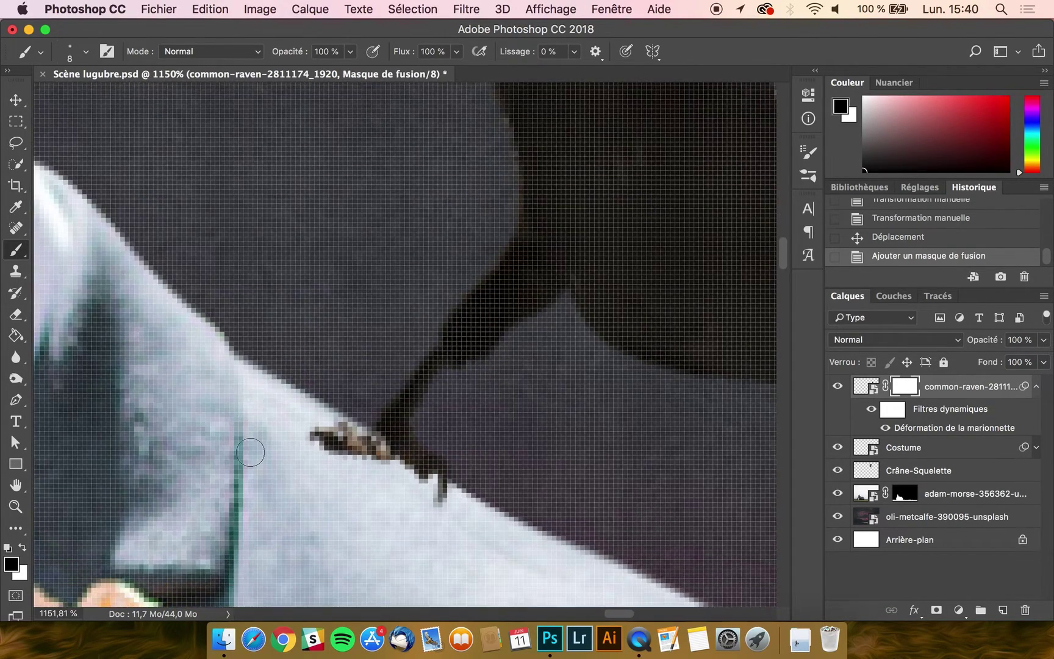
{"action": "mouse_move", "coordinate": [435, 491]}
{"action": "left_mouse_down"}
{"action": "mouse_move", "coordinate": [411, 477]}
{"action": "mouse_move", "coordinate": [419, 489]}
{"action": "mouse_move", "coordinate": [402, 497]}
{"action": "left_mouse_up"}
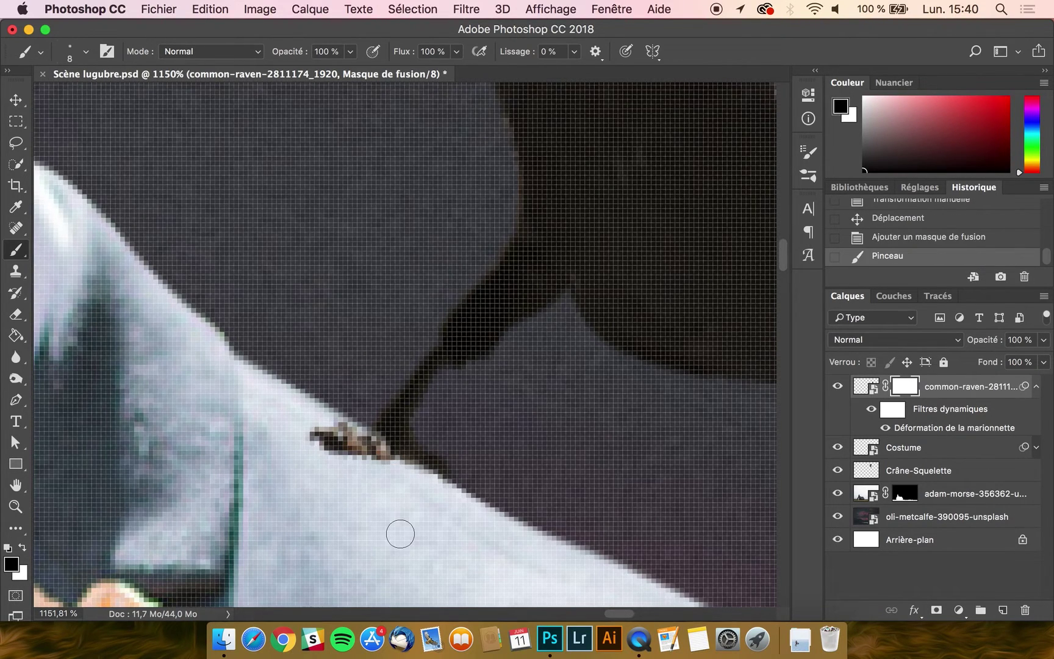
{"action": "scroll", "coordinate": [400, 534], "scroll_direction": "down", "scroll_amount": 5}
{"action": "scroll", "coordinate": [400, 534], "scroll_direction": "right", "scroll_amount": 5}
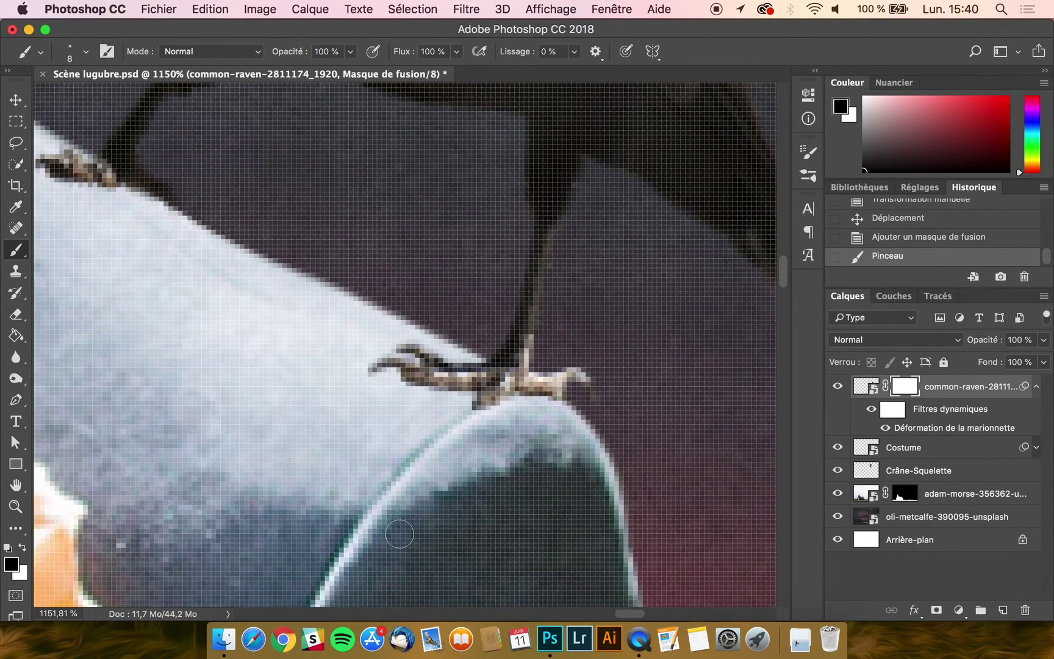
- Rename the raven layer as Corbeau and collapse its smart filter list
{"action": "scroll", "coordinate": [399, 534], "scroll_direction": "down", "scroll_amount": 10}
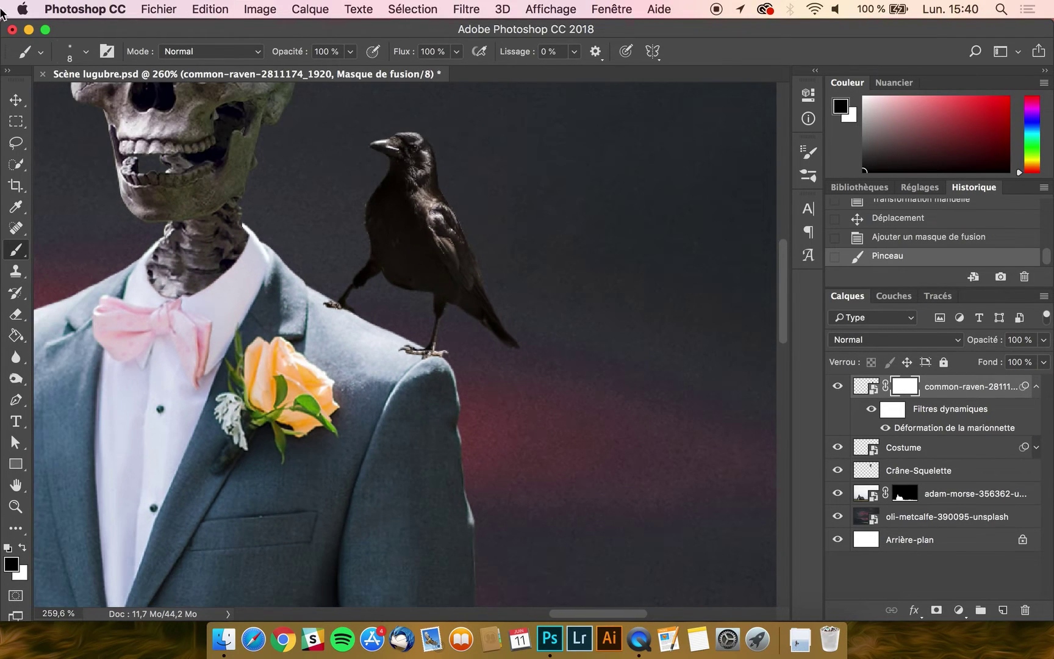
{"action": "left_click", "coordinate": [17, 99]}
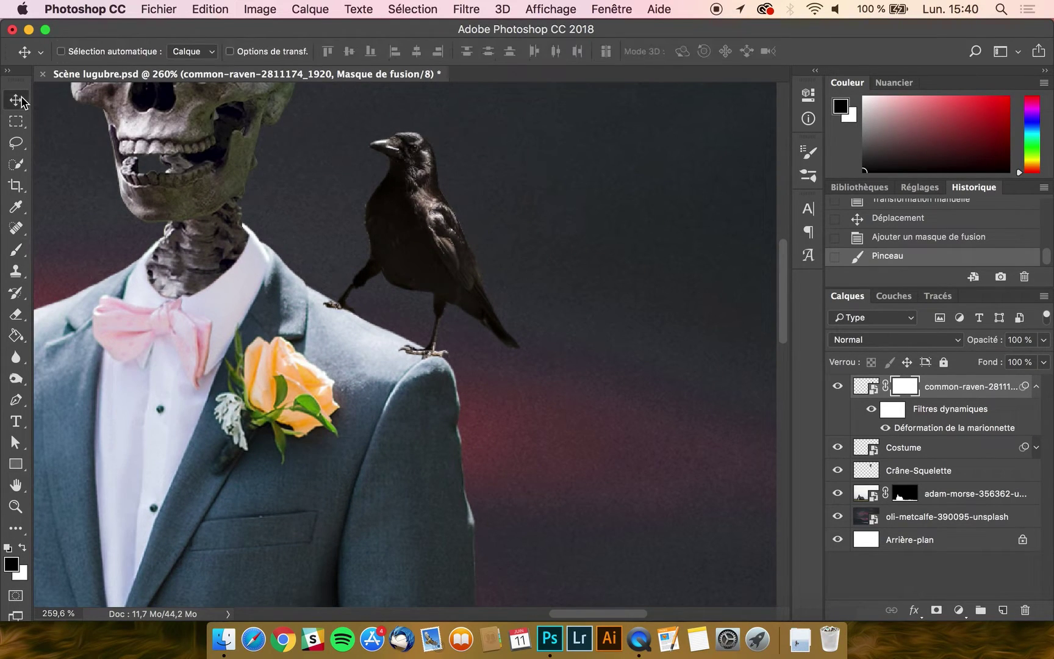
{"action": "double_click", "coordinate": [967, 390]}
{"action": "type", "text": "Corbeau"}
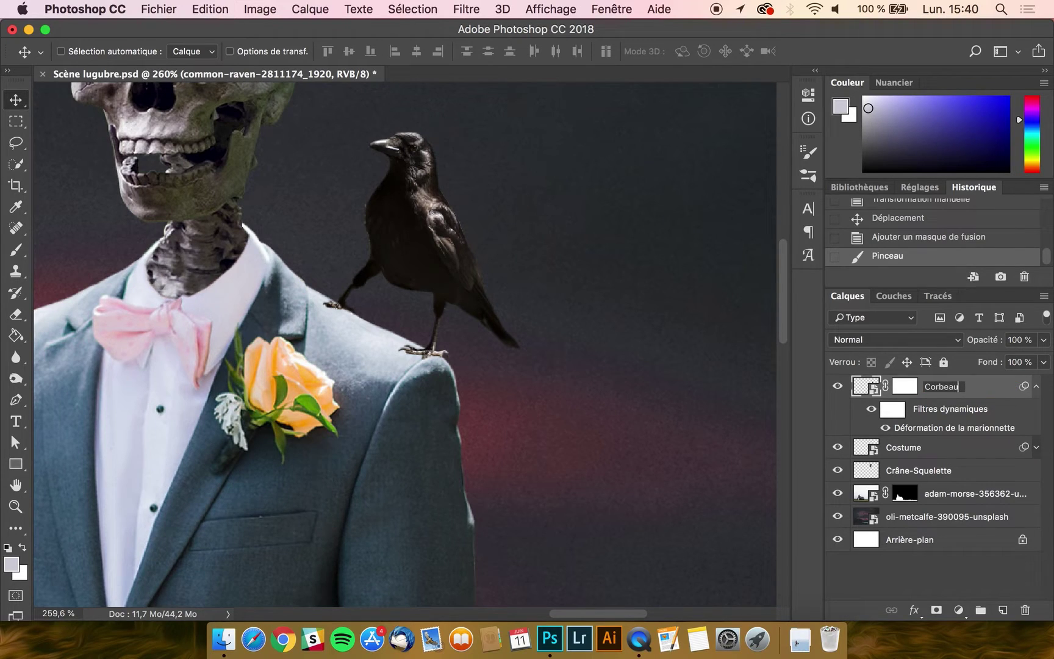
{"action": "key", "text": "Return"}
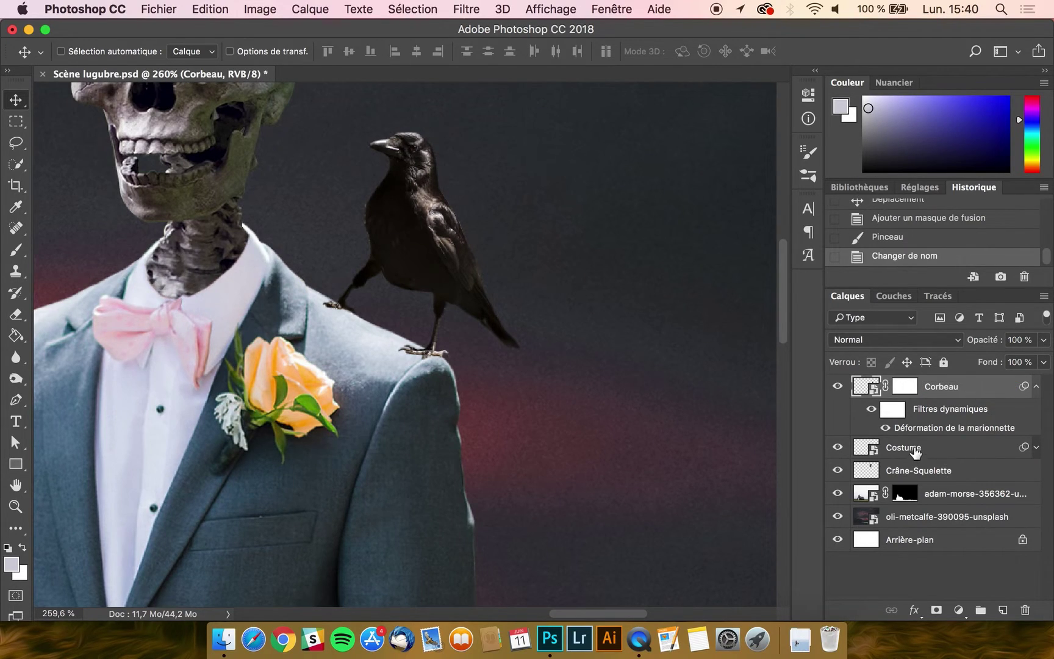
{"action": "left_click", "coordinate": [1031, 386]}
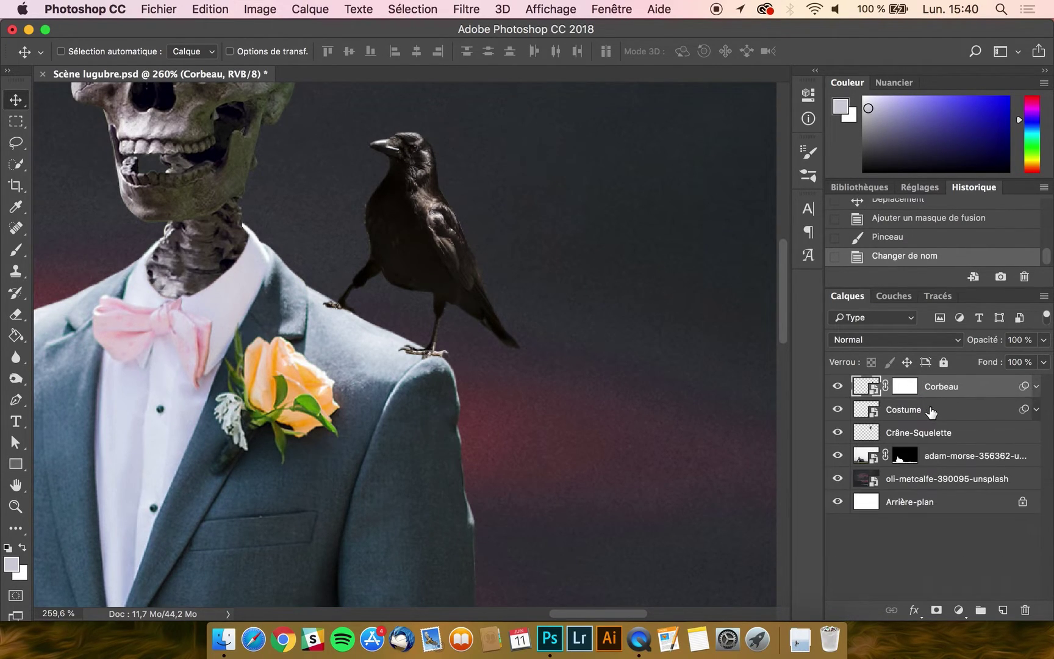
- Add a new layer directly above Costume and name it Ombre
{"action": "left_click", "coordinate": [930, 411]}
{"action": "left_click", "coordinate": [1003, 610]}
{"action": "double_click", "coordinate": [903, 409]}
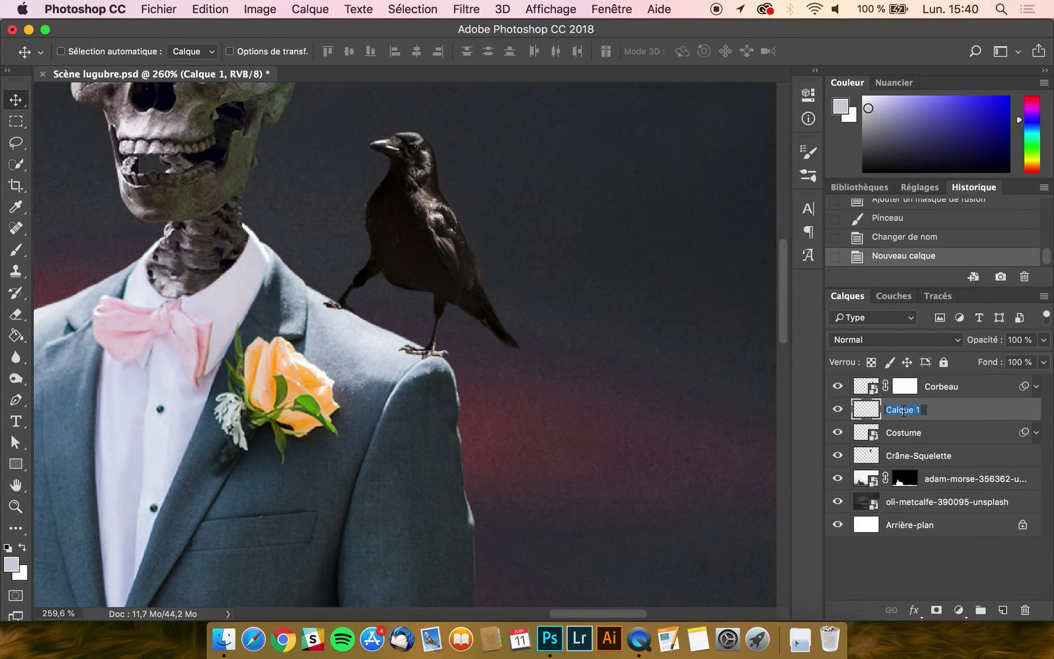
{"action": "type", "text": "Ombre"}
{"action": "key", "text": "Return"}
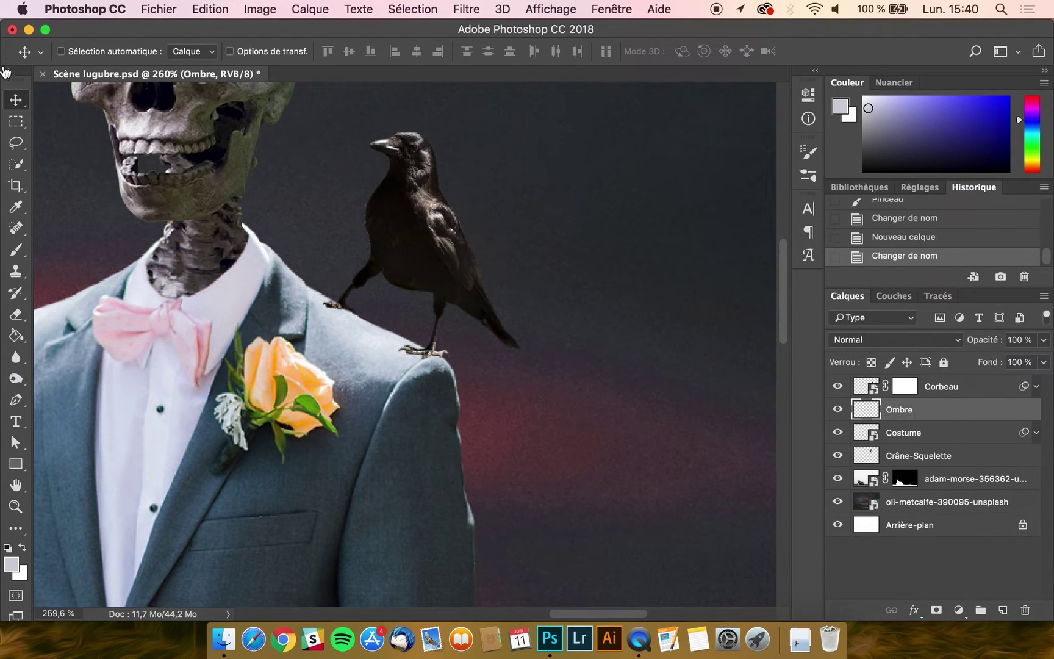
- Set up the soft 8 px brush with black as the foreground colour and 51% opacity
{"action": "left_click", "coordinate": [15, 248]}
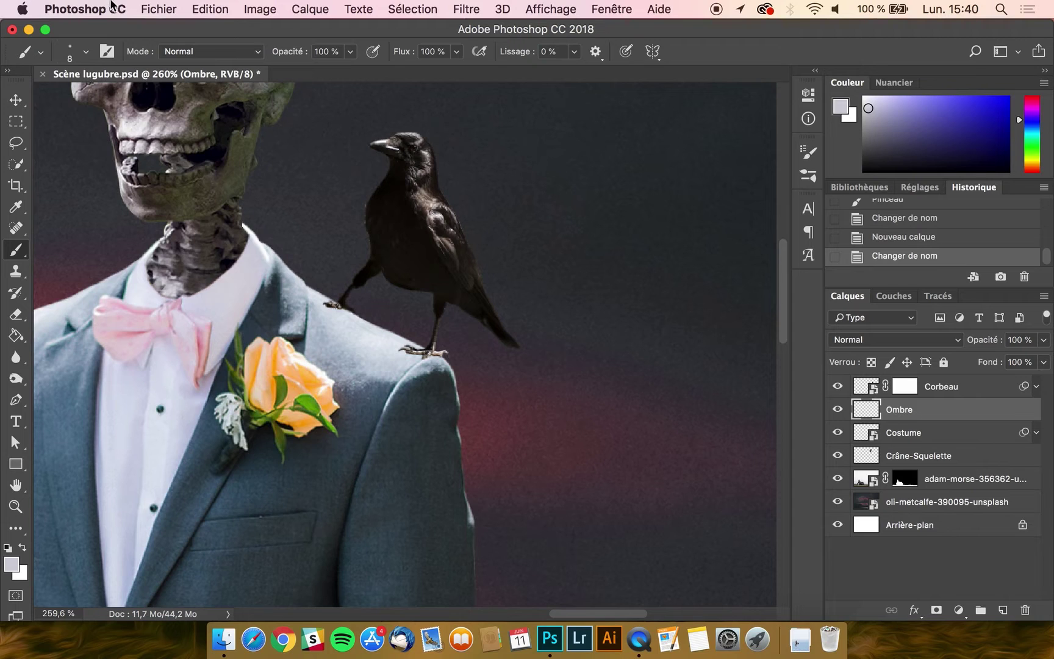
{"action": "left_click", "coordinate": [85, 54]}
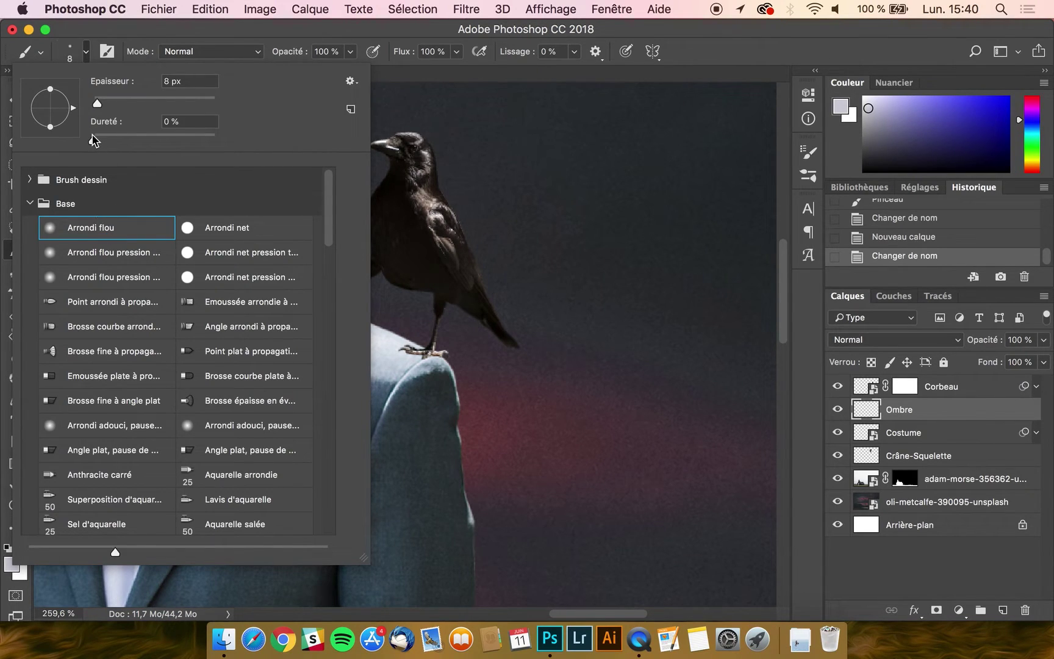
{"action": "left_click", "coordinate": [349, 52]}
{"action": "left_click_drag", "start_coordinate": [321, 78], "coordinate": [311, 72]}
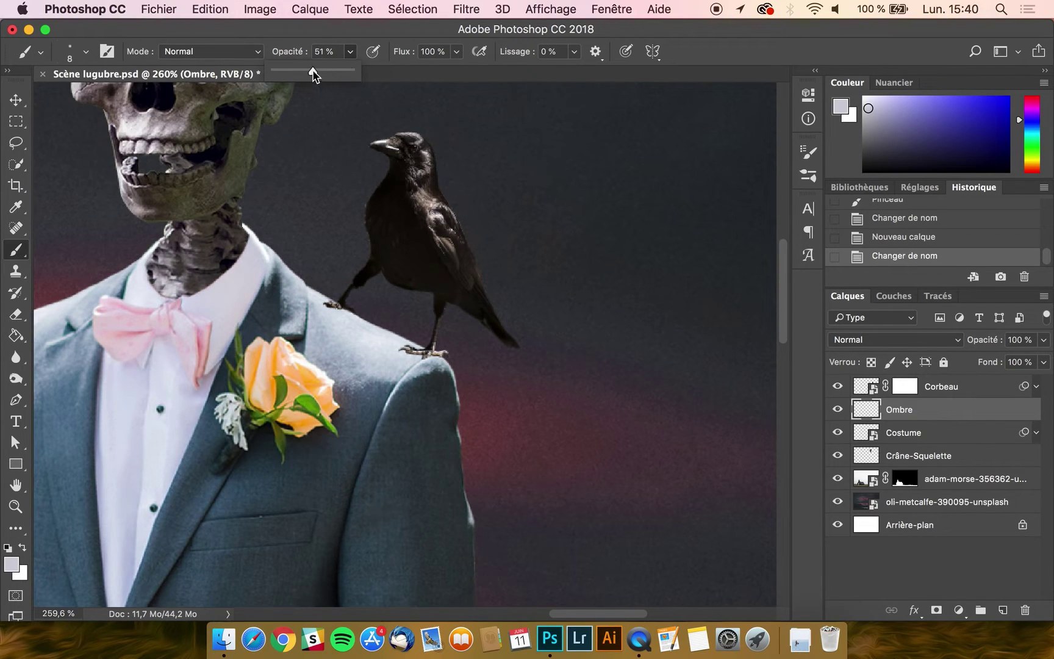
{"action": "left_click", "coordinate": [9, 549]}
- Try painting a shadow stroke beneath the raven's foot nearest the collar, then undo it
{"action": "scroll", "coordinate": [268, 378], "scroll_direction": "up", "scroll_amount": 10}
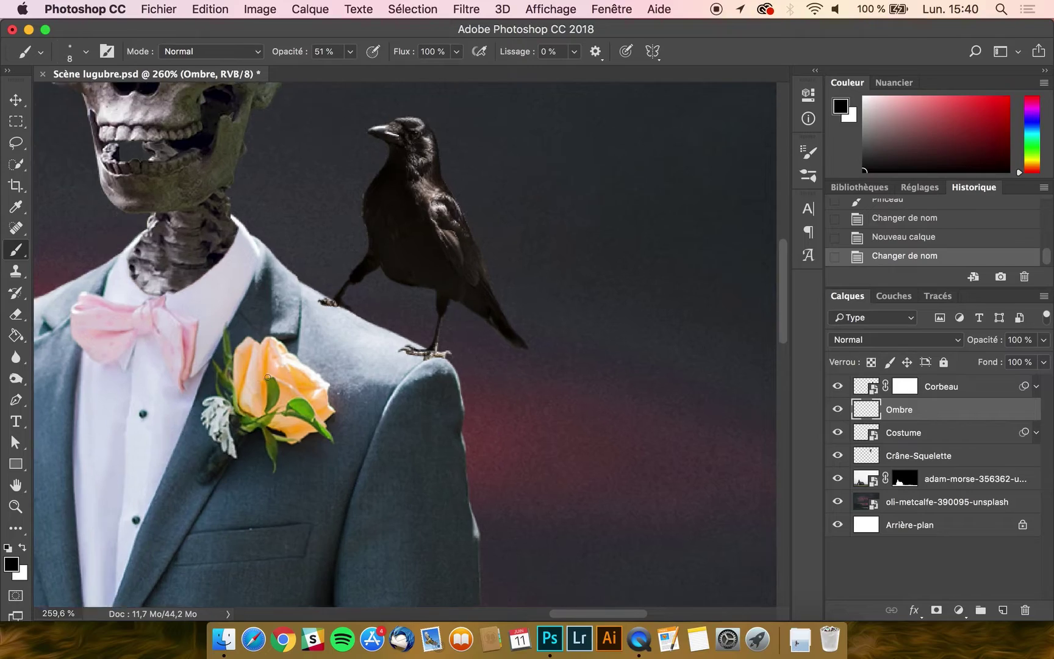
{"action": "scroll", "coordinate": [267, 377], "scroll_direction": "up", "scroll_amount": 3}
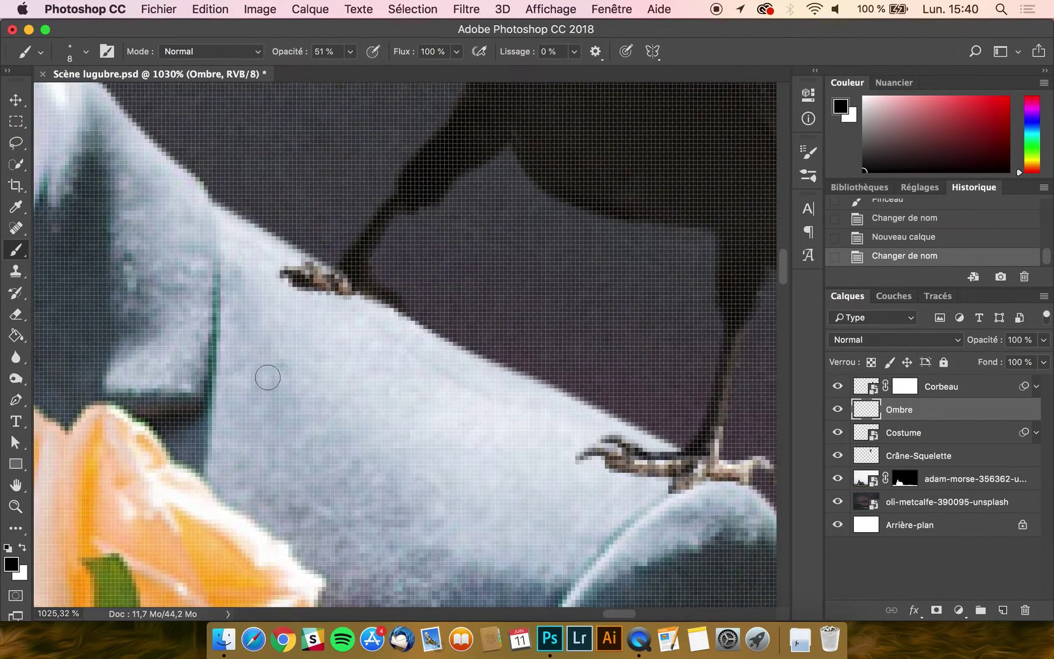
{"action": "mouse_move", "coordinate": [336, 283]}
{"action": "left_mouse_down"}
{"action": "mouse_move", "coordinate": [323, 277]}
{"action": "mouse_move", "coordinate": [357, 291]}
{"action": "mouse_move", "coordinate": [250, 263]}
{"action": "mouse_move", "coordinate": [340, 275]}
{"action": "left_mouse_up"}
{"action": "key", "text": "super+z"}
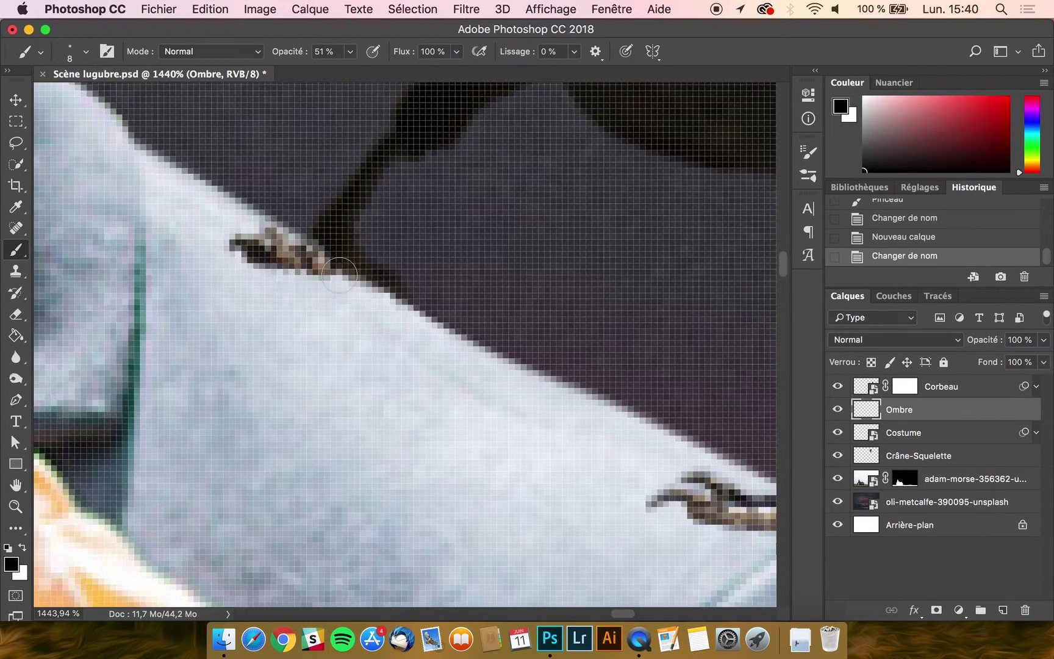
- Lower the brush opacity to 28% and paint a thin shadow with a 4 px brush under the foot nearest the collar
{"action": "mouse_move", "coordinate": [343, 56]}
{"action": "left_mouse_down"}
{"action": "mouse_move", "coordinate": [352, 71]}
{"action": "mouse_move", "coordinate": [336, 74]}
{"action": "left_mouse_up"}
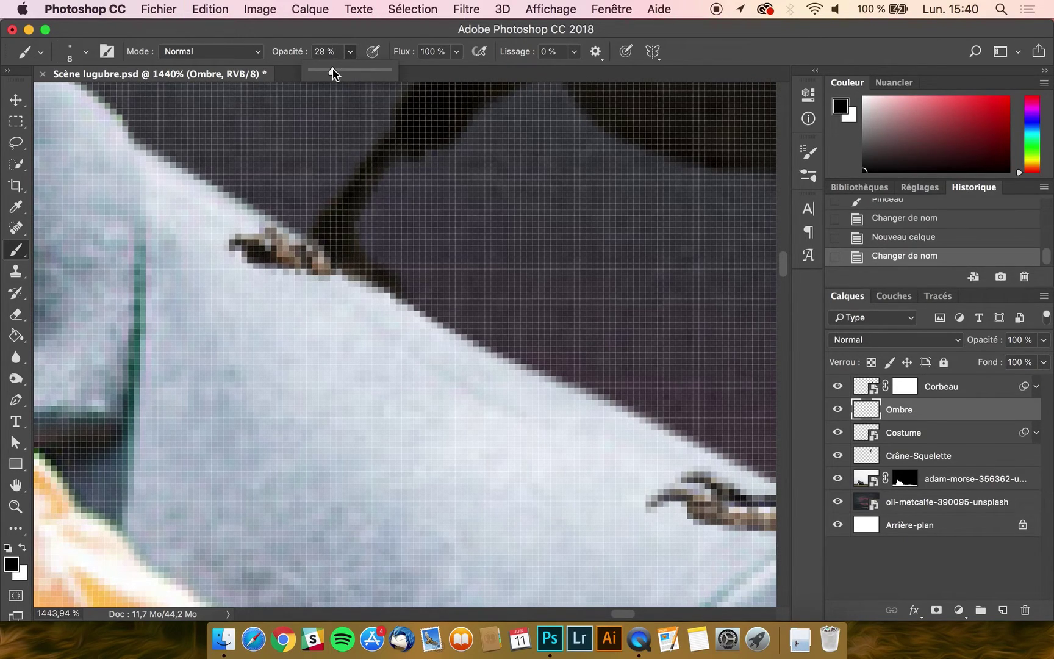
{"action": "mouse_move", "coordinate": [340, 271]}
{"action": "left_mouse_down"}
{"action": "mouse_move", "coordinate": [289, 269]}
{"action": "mouse_move", "coordinate": [346, 280]}
{"action": "mouse_move", "coordinate": [253, 259]}
{"action": "mouse_move", "coordinate": [351, 274]}
{"action": "mouse_move", "coordinate": [250, 253]}
{"action": "mouse_move", "coordinate": [264, 252]}
{"action": "mouse_move", "coordinate": [250, 259]}
{"action": "mouse_move", "coordinate": [336, 272]}
{"action": "mouse_move", "coordinate": [241, 260]}
{"action": "mouse_move", "coordinate": [336, 265]}
{"action": "left_mouse_up"}
{"action": "key", "text": "super+z"}
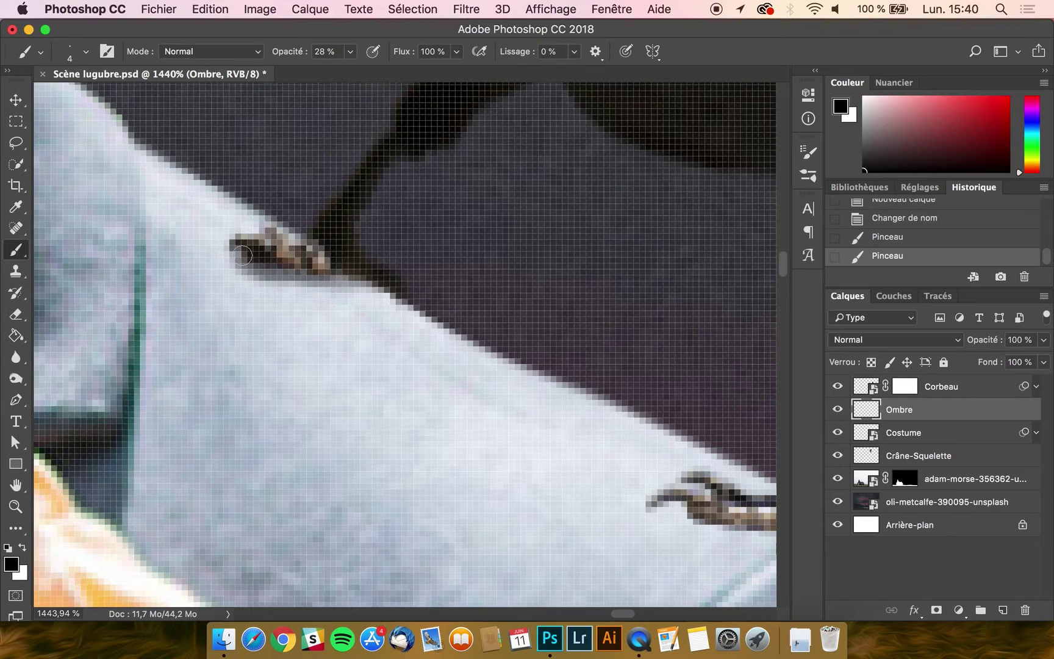
- Paint a shadow under the raven's other foot on the shoulder edge, raising the brush opacity to 47%
{"action": "scroll", "coordinate": [242, 252], "scroll_direction": "right", "scroll_amount": 5}
{"action": "scroll", "coordinate": [366, 348], "scroll_direction": "down", "scroll_amount": 2}
{"action": "mouse_move", "coordinate": [538, 440]}
{"action": "left_mouse_down"}
{"action": "mouse_move", "coordinate": [521, 449]}
{"action": "mouse_move", "coordinate": [430, 442]}
{"action": "mouse_move", "coordinate": [357, 421]}
{"action": "left_mouse_up"}
{"action": "left_click", "coordinate": [351, 52]}
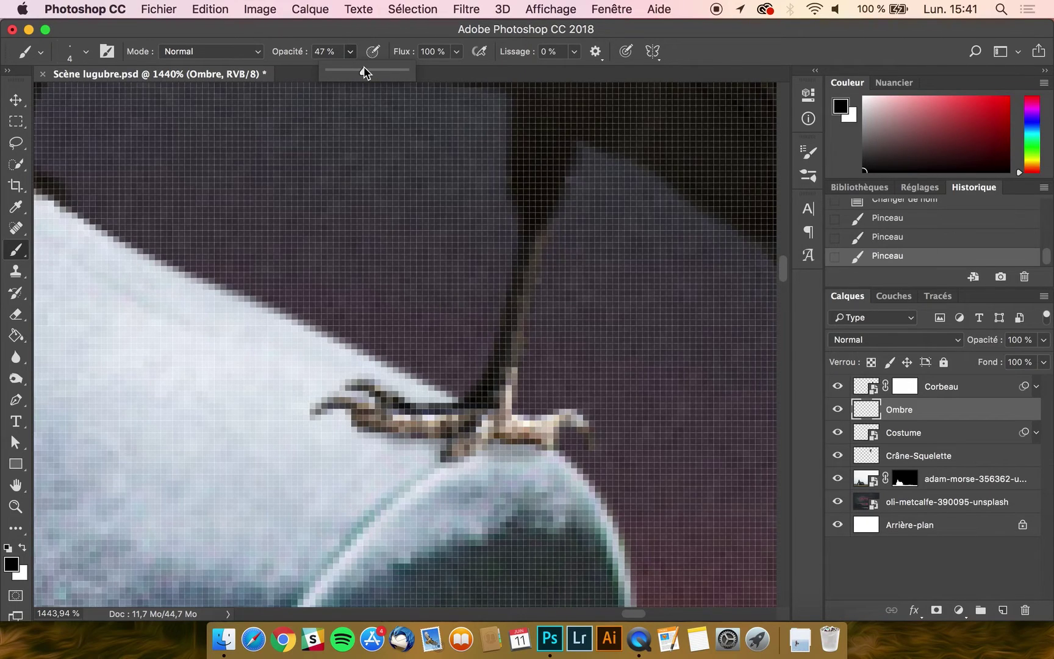
{"action": "mouse_move", "coordinate": [333, 436]}
{"action": "left_mouse_down"}
{"action": "mouse_move", "coordinate": [326, 420]}
{"action": "mouse_move", "coordinate": [384, 434]}
{"action": "mouse_move", "coordinate": [475, 434]}
{"action": "mouse_move", "coordinate": [424, 444]}
{"action": "mouse_move", "coordinate": [525, 436]}
{"action": "mouse_move", "coordinate": [515, 448]}
{"action": "mouse_move", "coordinate": [390, 445]}
{"action": "mouse_move", "coordinate": [366, 434]}
{"action": "mouse_move", "coordinate": [372, 398]}
{"action": "mouse_move", "coordinate": [364, 404]}
{"action": "left_mouse_up"}
{"action": "scroll", "coordinate": [365, 404], "scroll_direction": "down", "scroll_amount": 15}
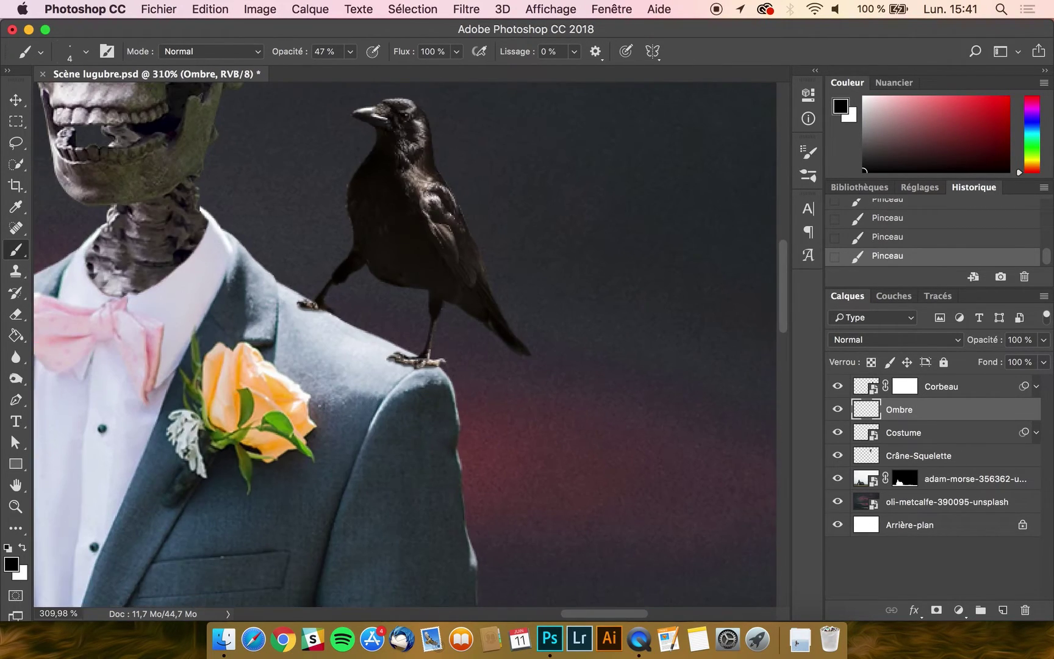
- Duplicate the Corbeau layer and place the copy directly beneath the original
{"action": "scroll", "coordinate": [364, 404], "scroll_direction": "down", "scroll_amount": 4}
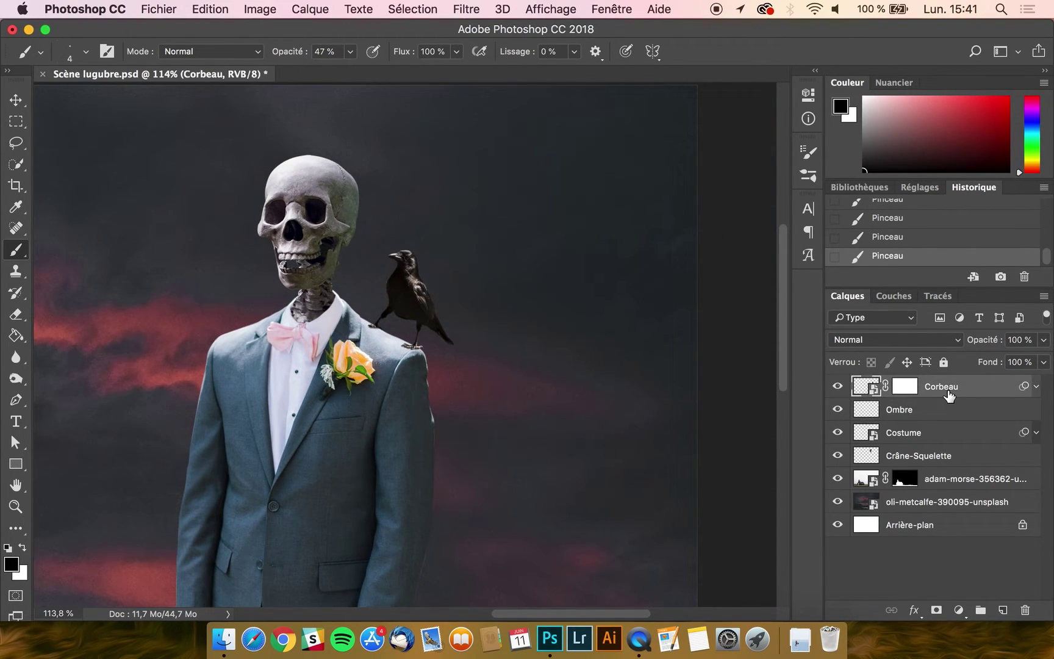
{"action": "key", "text": "super+j"}
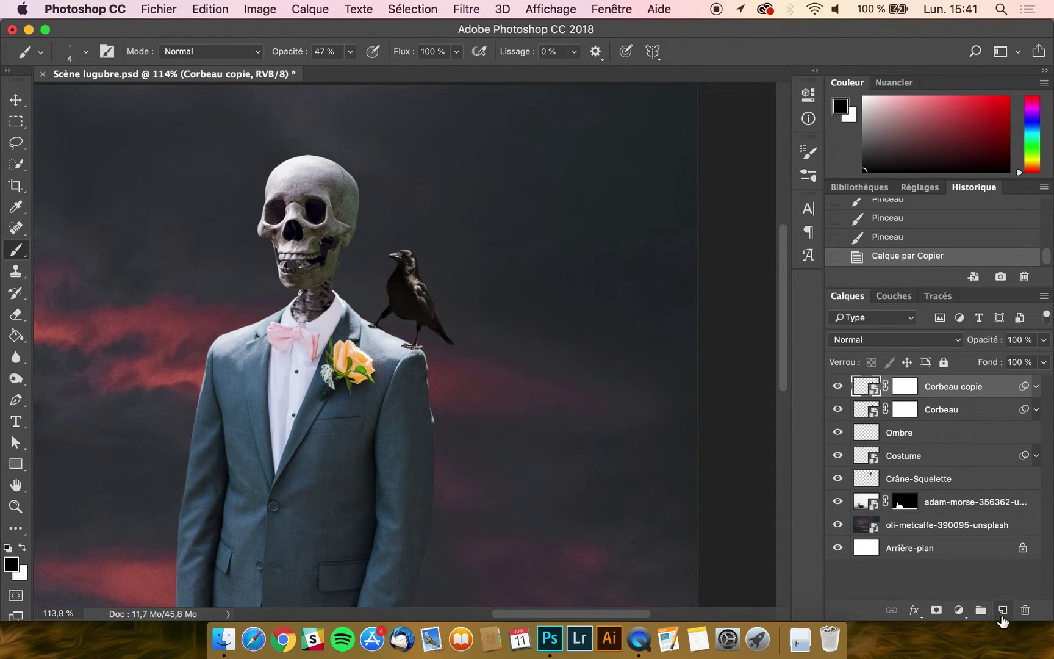
{"action": "left_click_drag", "start_coordinate": [972, 390], "coordinate": [971, 414]}
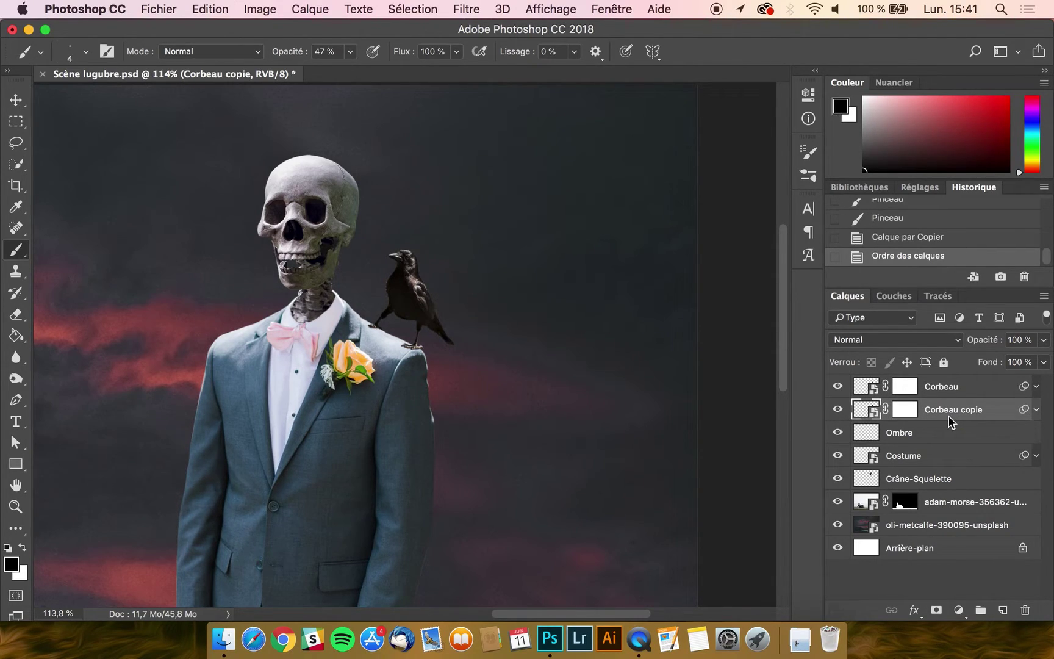
- Rasterize the Corbeau copie layer and delete its layer mask
{"action": "right_click", "coordinate": [950, 421]}
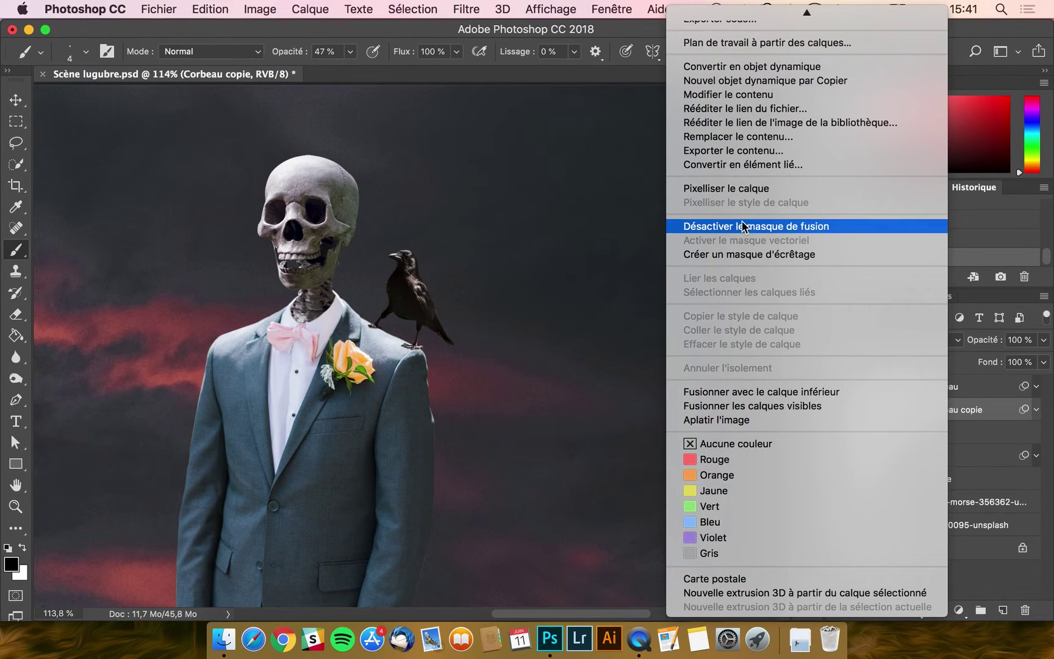
{"action": "left_click", "coordinate": [730, 188]}
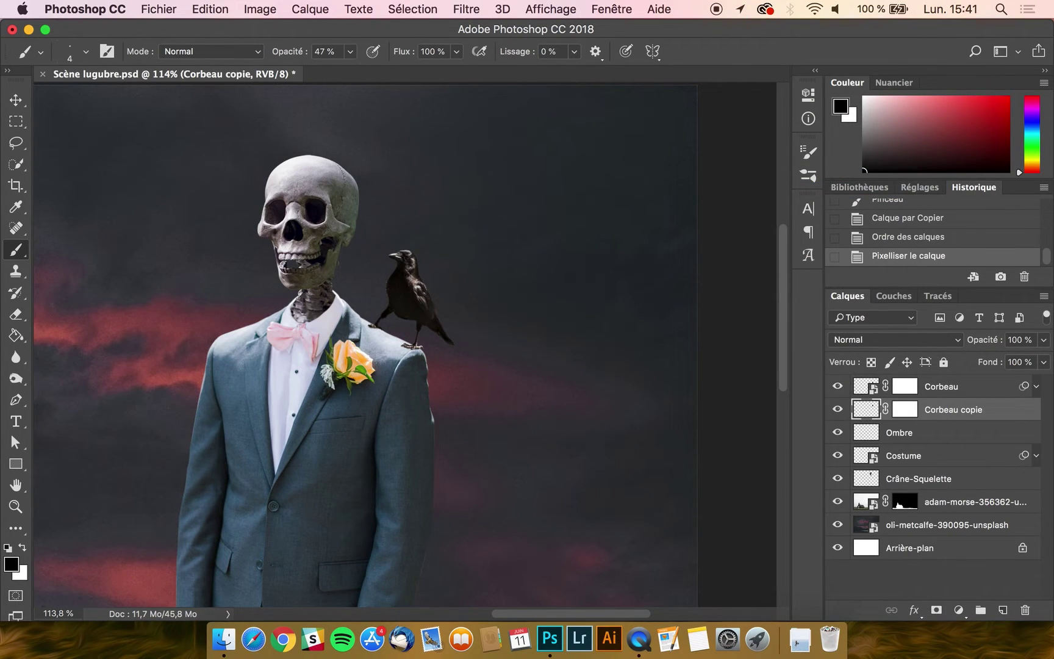
{"action": "right_click", "coordinate": [908, 412]}
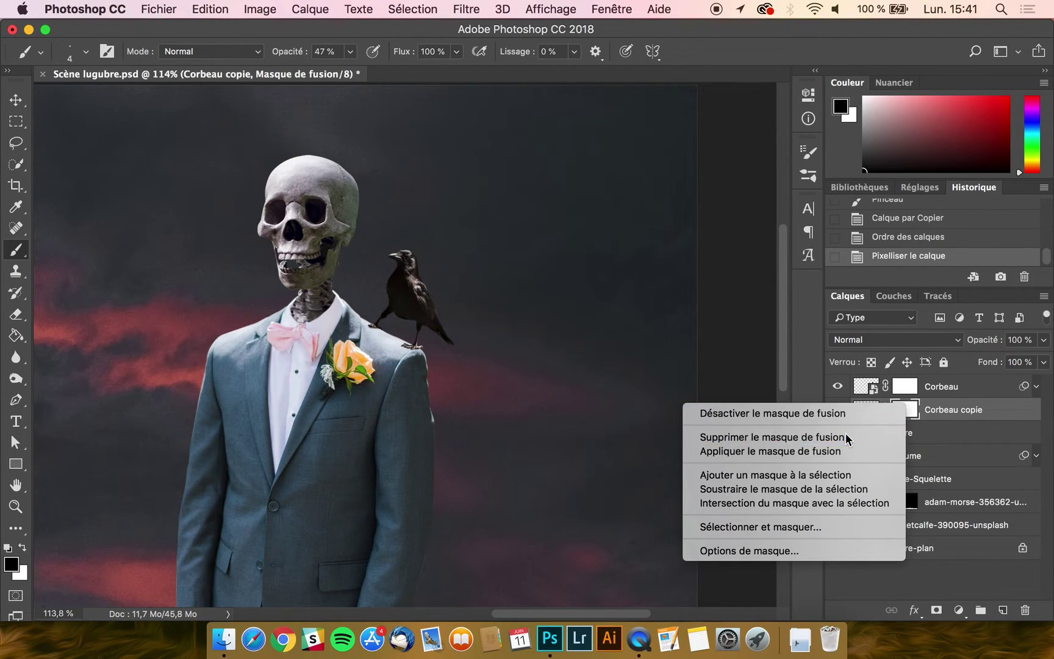
{"action": "key", "text": "Escape"}
{"action": "key", "text": "BackSpace"}
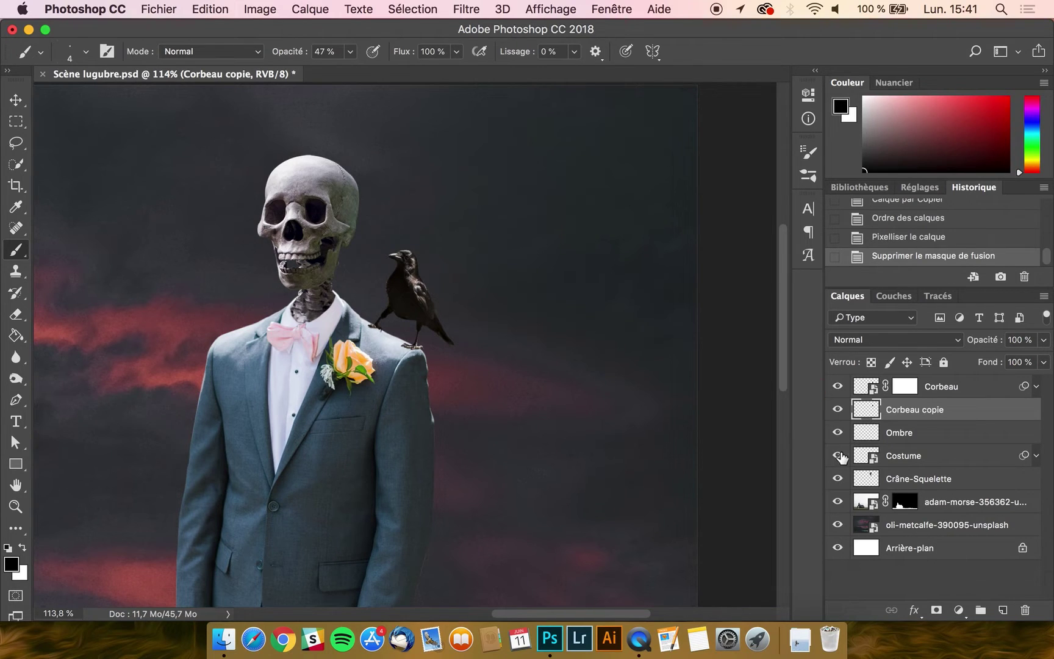
- Load the outline of the Corbeau copie layer as a selection
{"action": "left_click_drag", "start_coordinate": [858, 425], "coordinate": [873, 419]}
{"action": "left_click", "coordinate": [873, 415], "text": "super"}
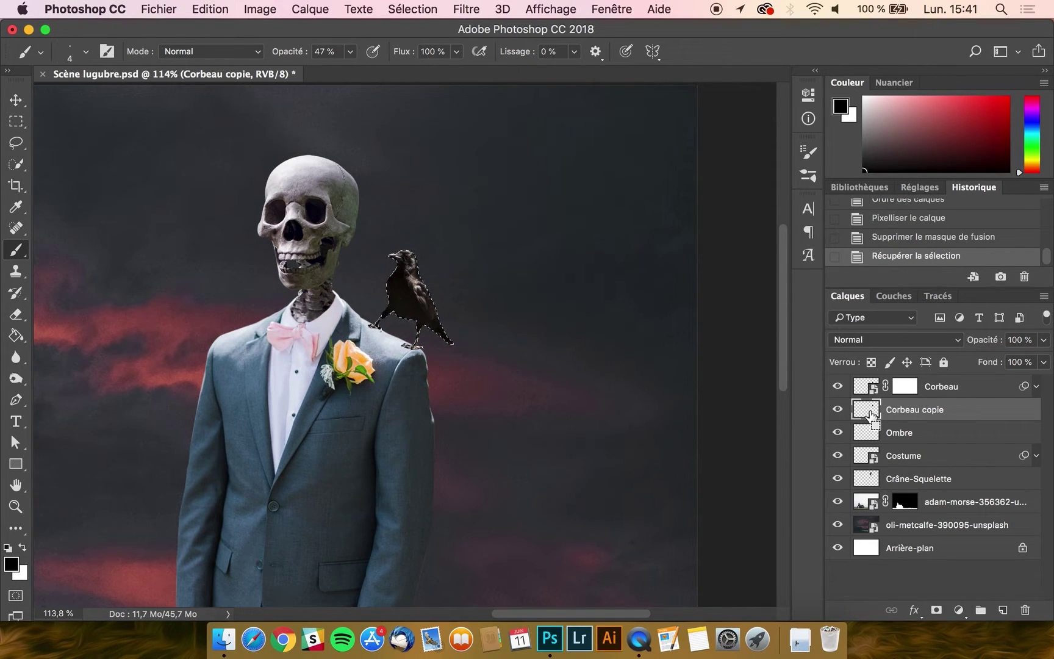
{"action": "left_click", "coordinate": [868, 415], "text": "super"}
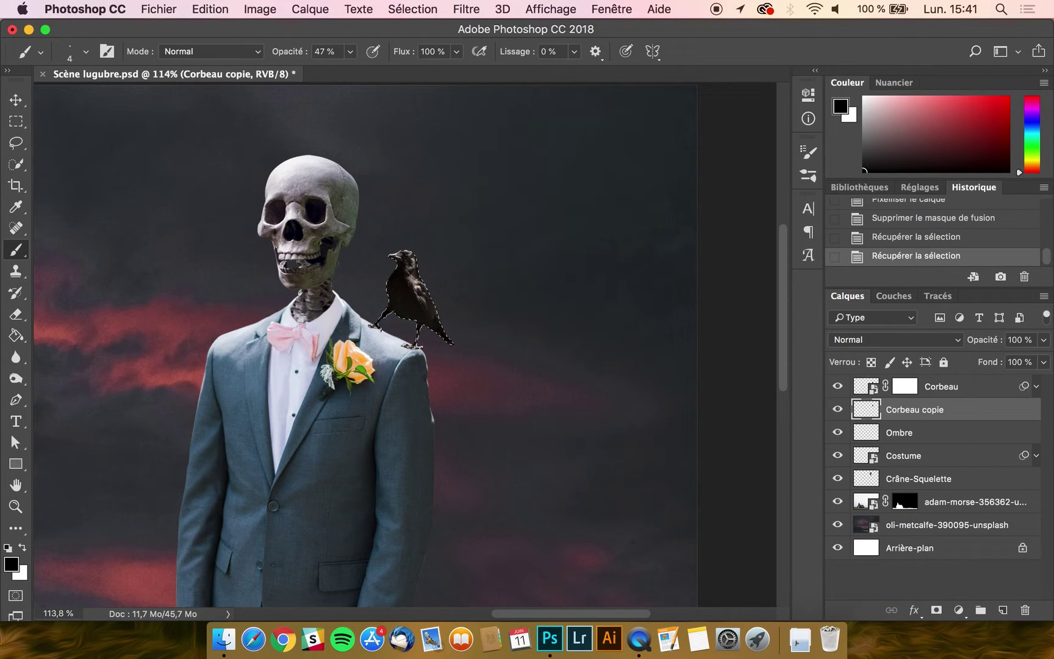
- Set the brush to 100% opacity and enlarge it to 113 px
{"action": "scroll", "coordinate": [399, 347], "scroll_direction": "up", "scroll_amount": 5}
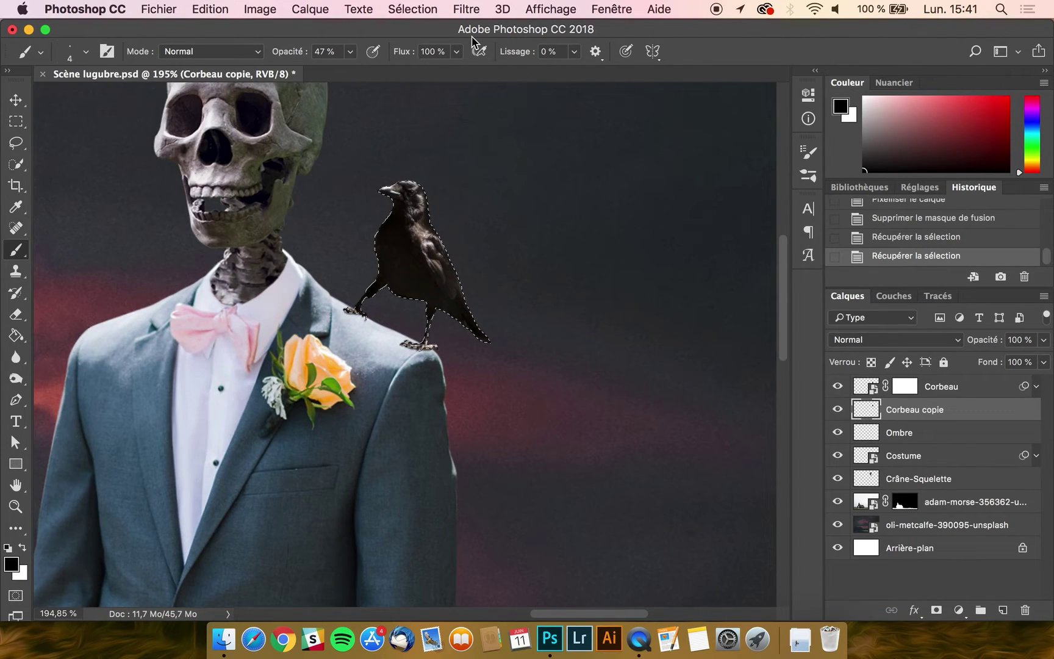
{"action": "left_click", "coordinate": [352, 52]}
{"action": "left_click_drag", "start_coordinate": [348, 71], "coordinate": [495, 76]}
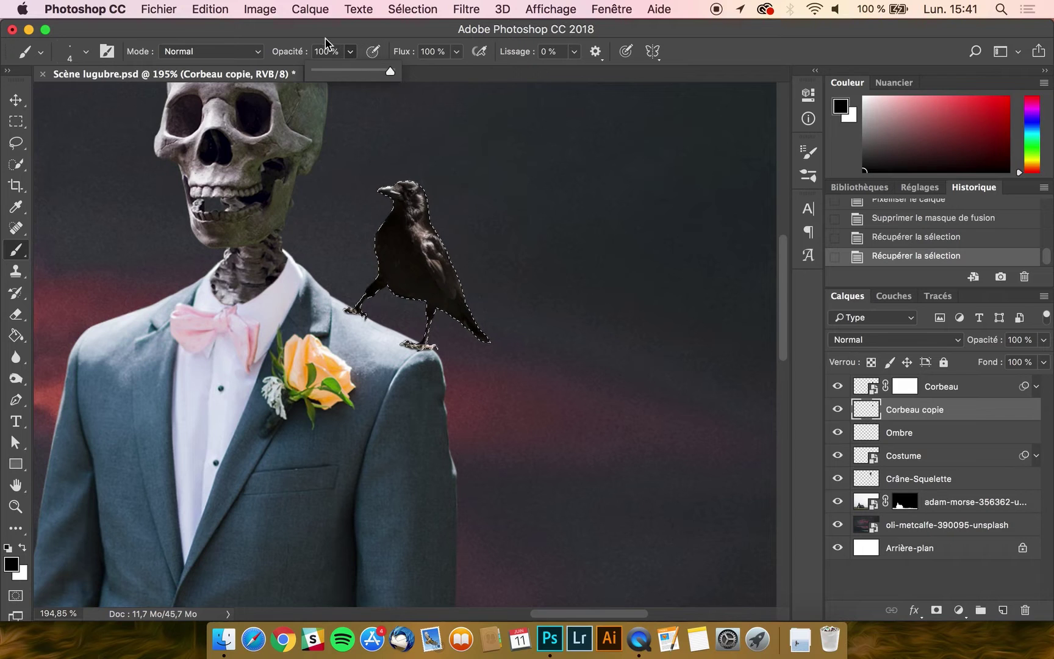
{"action": "left_click_drag", "start_coordinate": [394, 202], "coordinate": [506, 207]}
- Paint the selected raven copy black from the head down to the tail
{"action": "left_click", "coordinate": [416, 204]}
{"action": "left_click_drag", "start_coordinate": [416, 264], "coordinate": [414, 203]}
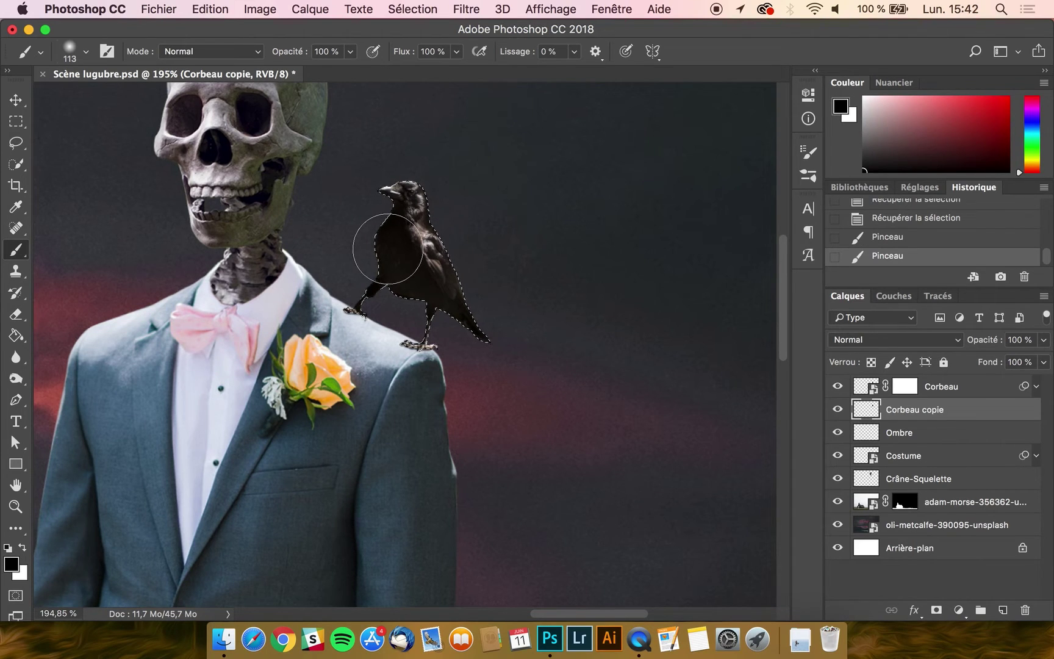
{"action": "scroll", "coordinate": [404, 252], "scroll_direction": "up", "scroll_amount": 5}
{"action": "scroll", "coordinate": [404, 252], "scroll_direction": "up", "scroll_amount": 3}
{"action": "mouse_move", "coordinate": [420, 249]}
{"action": "left_mouse_down"}
{"action": "mouse_move", "coordinate": [411, 283]}
{"action": "mouse_move", "coordinate": [399, 194]}
{"action": "mouse_move", "coordinate": [454, 330]}
{"action": "left_mouse_up"}
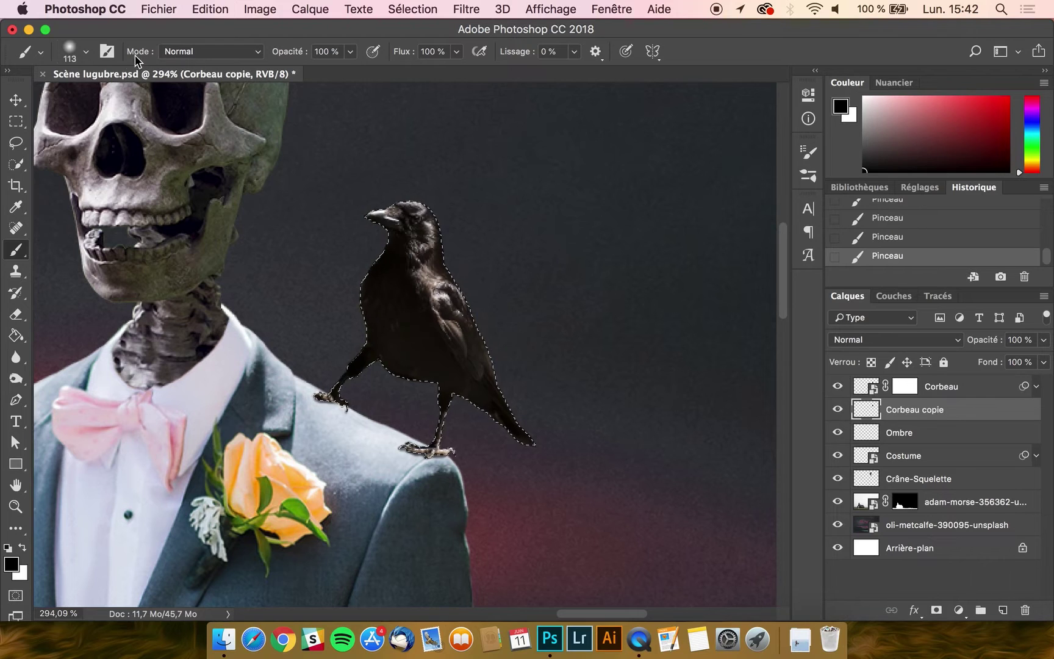
- Deselect the raven, try a black brush stroke on the copy without a selection, and undo that stroke
{"action": "key", "text": "super+d"}
{"action": "mouse_move", "coordinate": [389, 223]}
{"action": "left_mouse_down"}
{"action": "mouse_move", "coordinate": [447, 265]}
{"action": "mouse_move", "coordinate": [440, 275]}
{"action": "mouse_move", "coordinate": [410, 222]}
{"action": "mouse_move", "coordinate": [411, 246]}
{"action": "left_mouse_up"}
{"action": "key", "text": "super+z"}
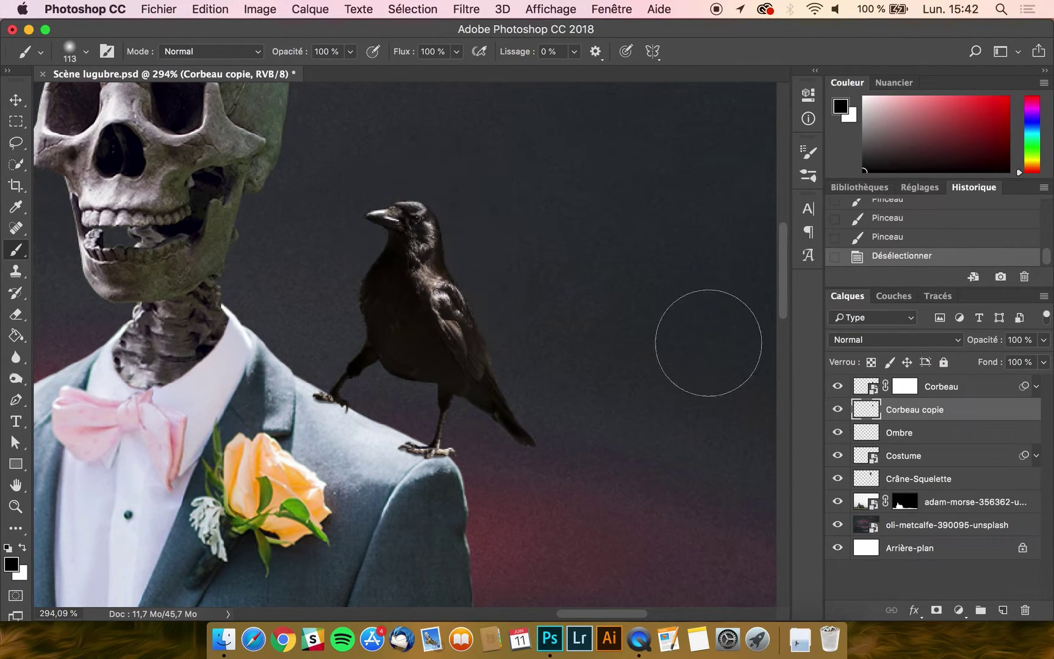
{"action": "left_click", "coordinate": [838, 410]}
- Step back through the history to the loaded raven selection, before the black brush strokes
{"action": "left_click", "coordinate": [911, 239]}
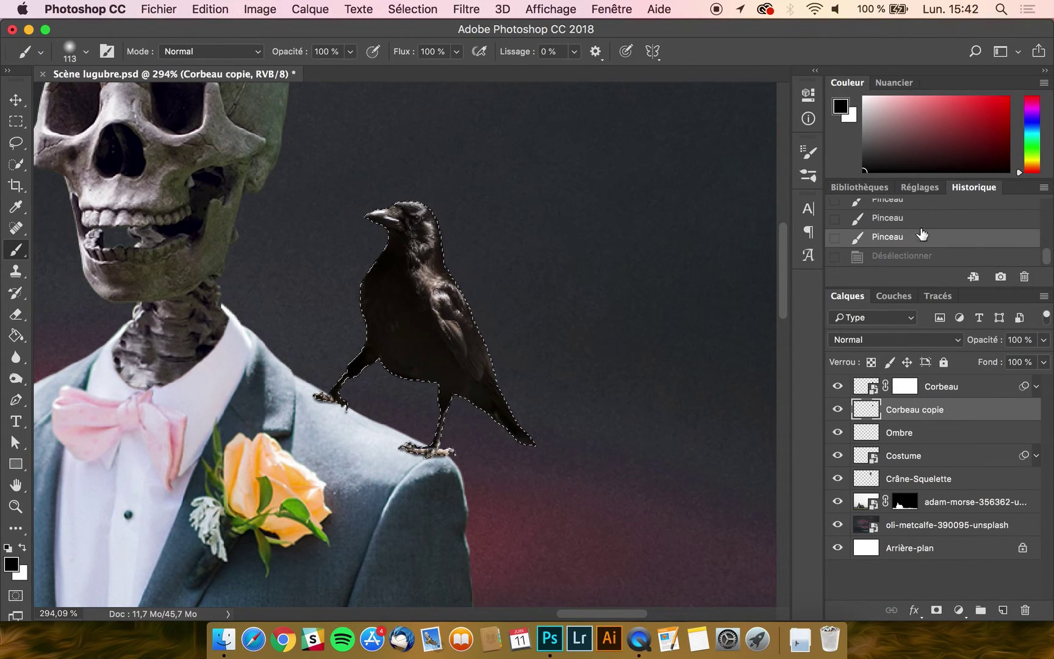
{"action": "scroll", "coordinate": [945, 231], "scroll_direction": "up", "scroll_amount": 1}
{"action": "left_click", "coordinate": [929, 210]}
{"action": "scroll", "coordinate": [932, 214], "scroll_direction": "up", "scroll_amount": 1}
{"action": "scroll", "coordinate": [932, 213], "scroll_direction": "up", "scroll_amount": 1}
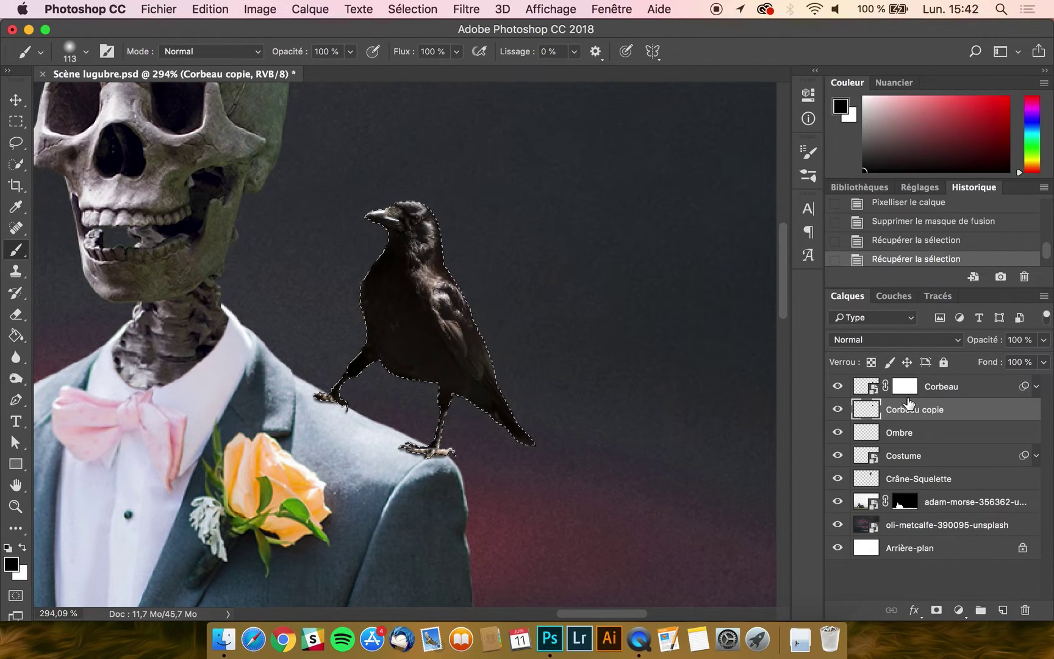
- Hide the original Corbeau layer, paint the selected raven copy solid black, and clear the selection
{"action": "left_click", "coordinate": [838, 409]}
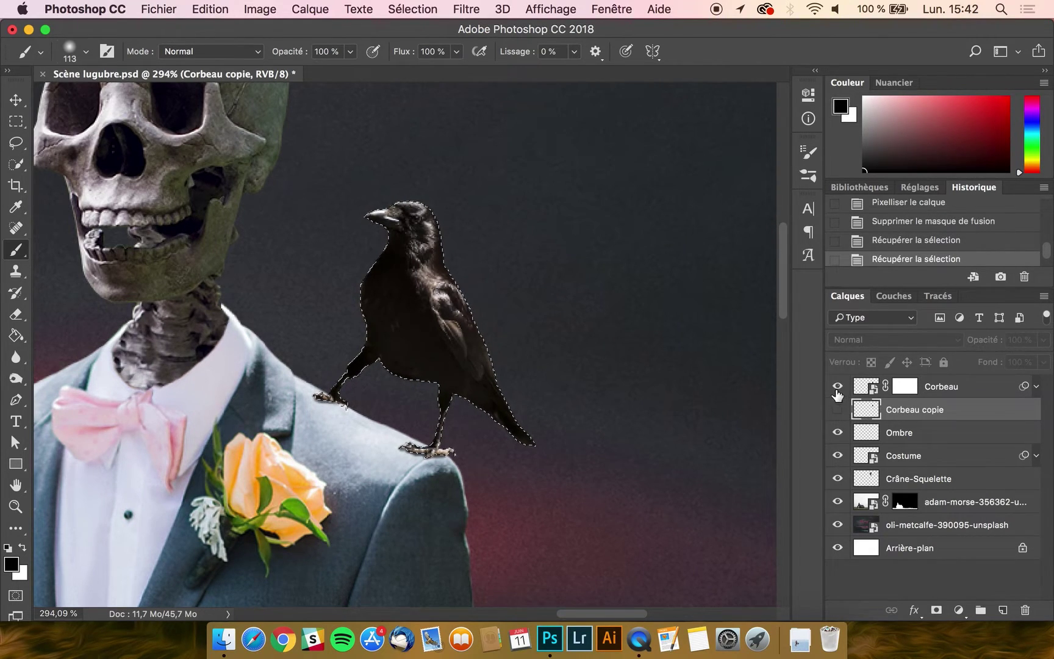
{"action": "left_click", "coordinate": [837, 386]}
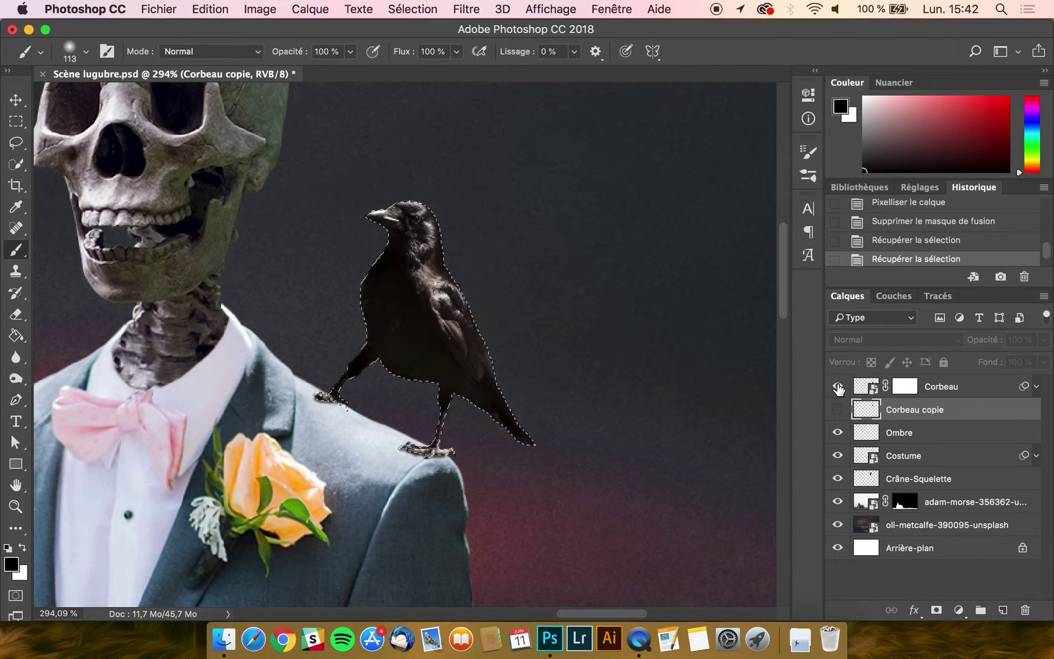
{"action": "left_click", "coordinate": [838, 386]}
{"action": "left_click", "coordinate": [837, 410]}
{"action": "mouse_move", "coordinate": [427, 228]}
{"action": "left_mouse_down"}
{"action": "mouse_move", "coordinate": [385, 305]}
{"action": "mouse_move", "coordinate": [379, 251]}
{"action": "mouse_move", "coordinate": [421, 171]}
{"action": "mouse_move", "coordinate": [364, 370]}
{"action": "mouse_move", "coordinate": [523, 447]}
{"action": "mouse_move", "coordinate": [482, 497]}
{"action": "mouse_move", "coordinate": [489, 370]}
{"action": "mouse_move", "coordinate": [409, 378]}
{"action": "mouse_move", "coordinate": [533, 373]}
{"action": "mouse_move", "coordinate": [332, 248]}
{"action": "mouse_move", "coordinate": [350, 285]}
{"action": "mouse_move", "coordinate": [313, 348]}
{"action": "left_mouse_up"}
{"action": "key", "text": "super+d"}
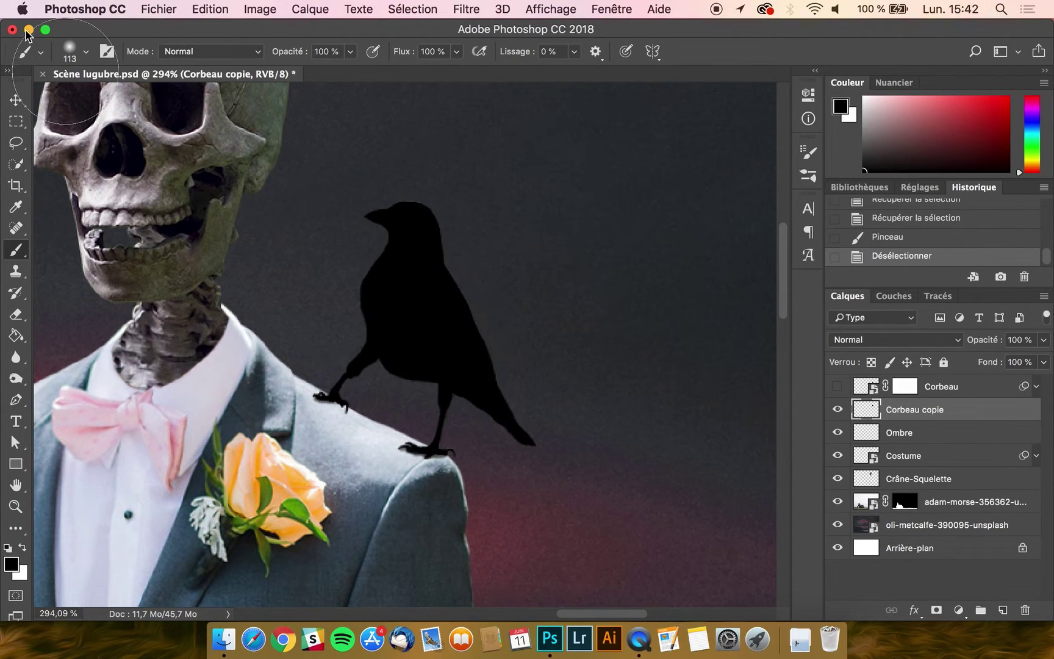
- Show the Corbeau layer again and flip the black raven copy upside down with Symétrie axe vertical
{"action": "left_click", "coordinate": [15, 100]}
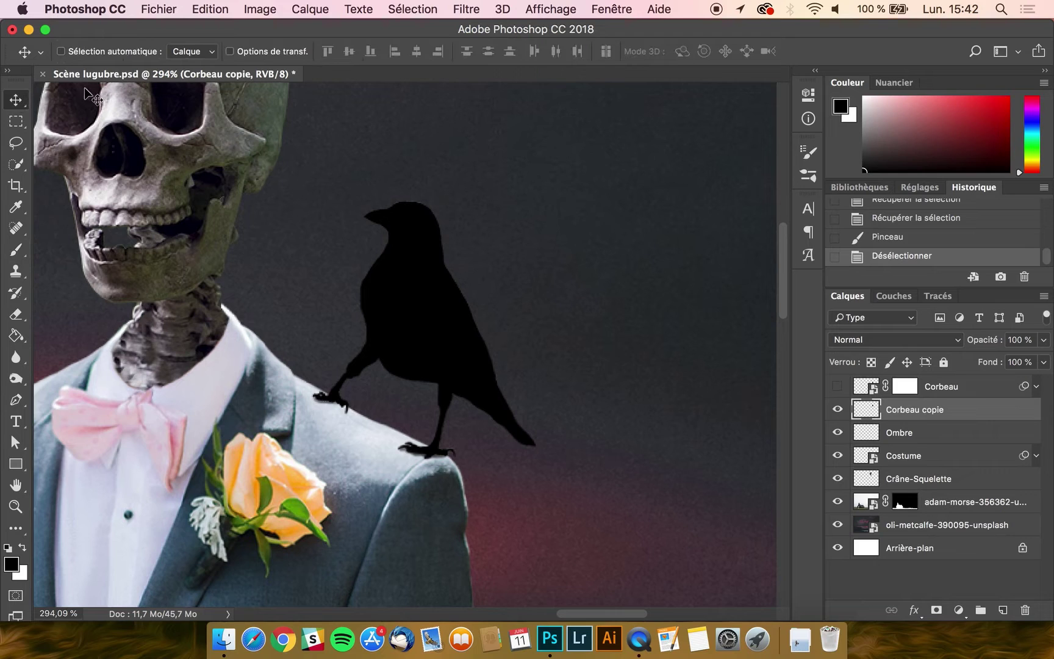
{"action": "left_click", "coordinate": [838, 386]}
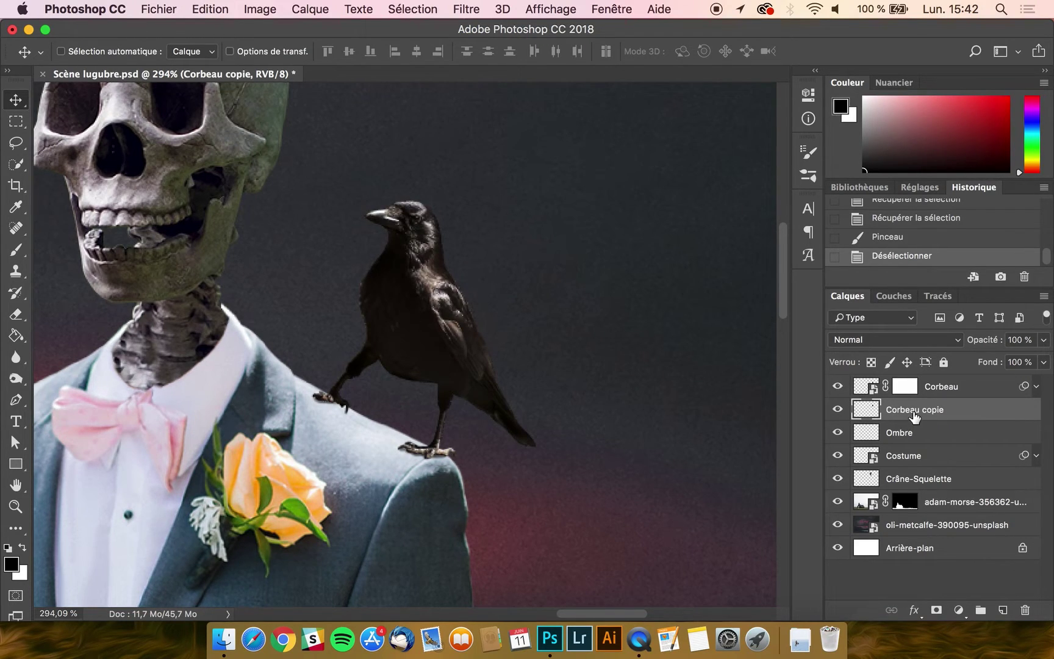
{"action": "left_click", "coordinate": [210, 9]}
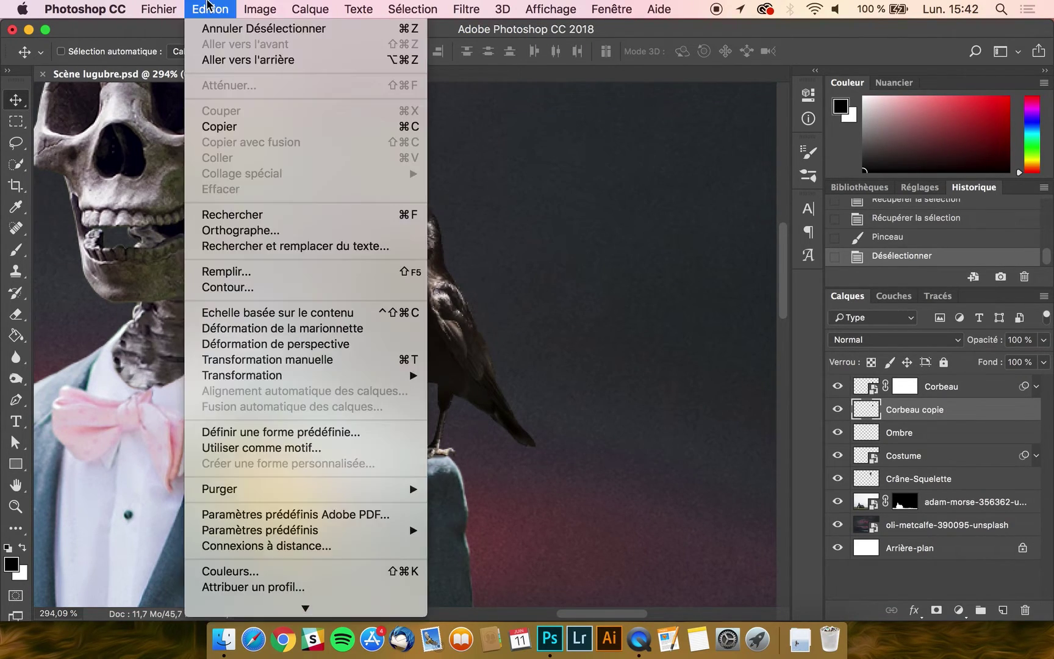
{"action": "mouse_move", "coordinate": [271, 374]}
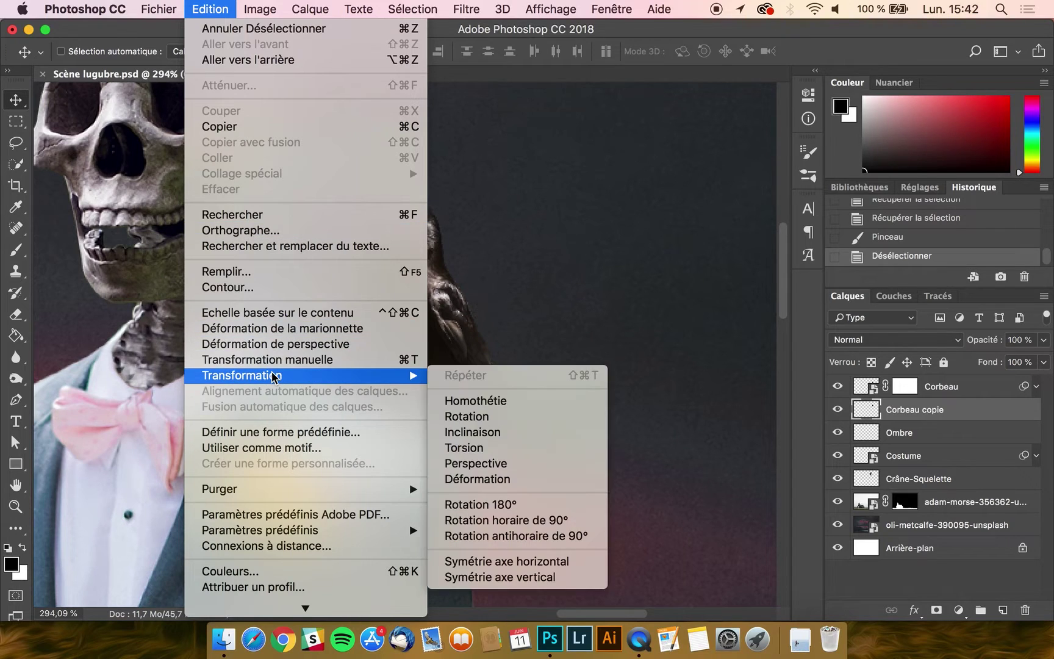
{"action": "left_click", "coordinate": [517, 576]}
- Move the black raven copy below the raven, rotate it about 54°, and line its feet up with the raven's
{"action": "scroll", "coordinate": [429, 339], "scroll_direction": "down", "scroll_amount": 3}
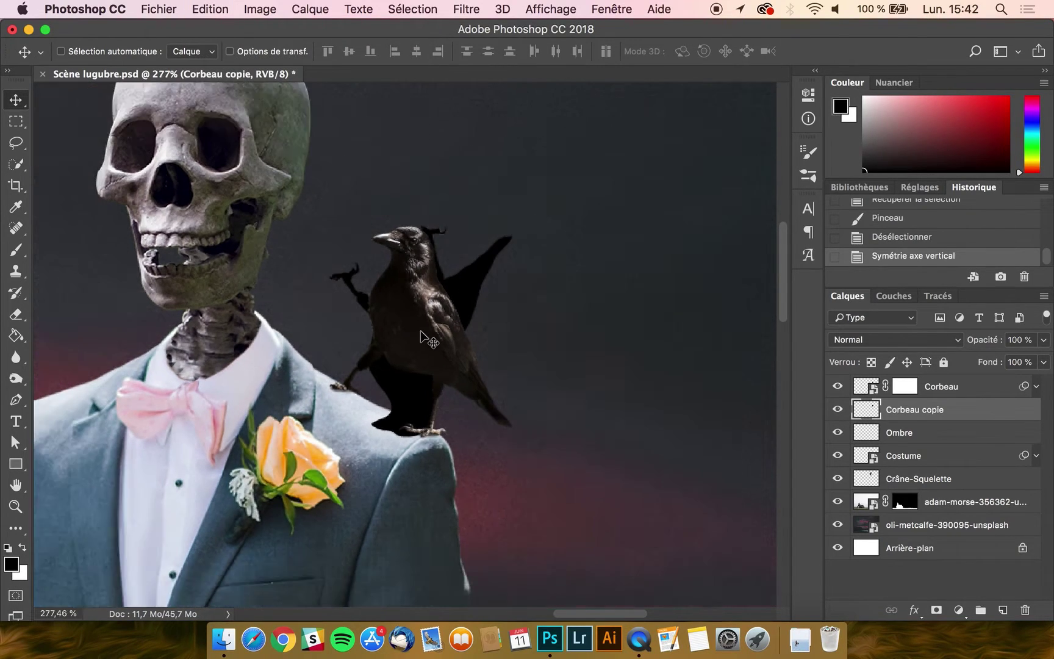
{"action": "left_click_drag", "start_coordinate": [453, 303], "coordinate": [424, 454]}
{"action": "key", "text": "ctrl+t"}
{"action": "left_click_drag", "start_coordinate": [440, 325], "coordinate": [519, 439]}
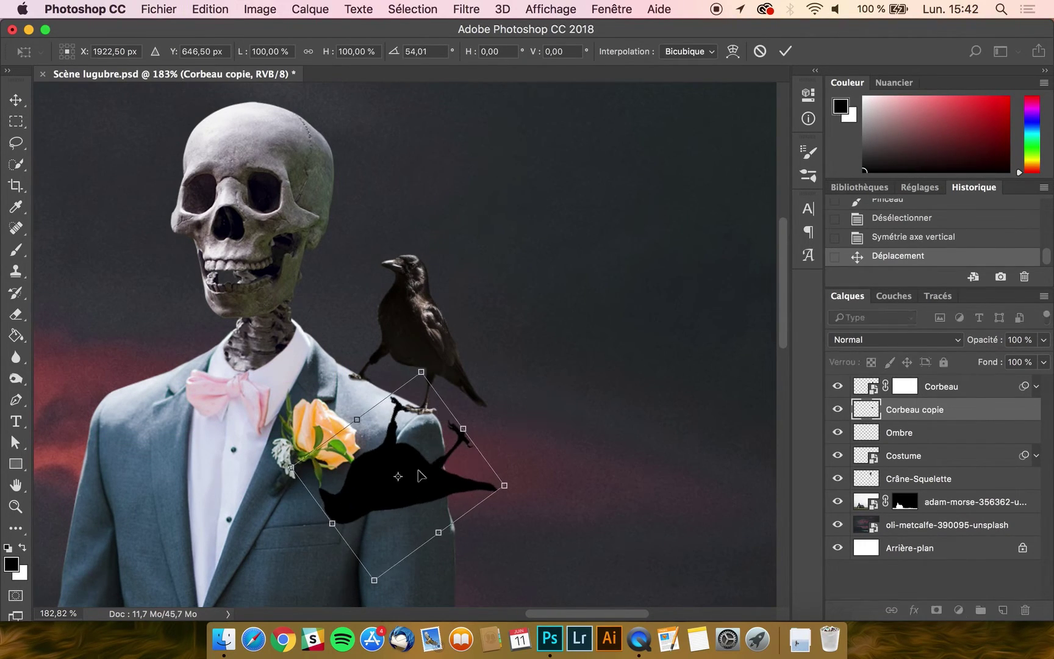
{"action": "left_click_drag", "start_coordinate": [405, 477], "coordinate": [370, 459]}
{"action": "key", "text": "Return"}
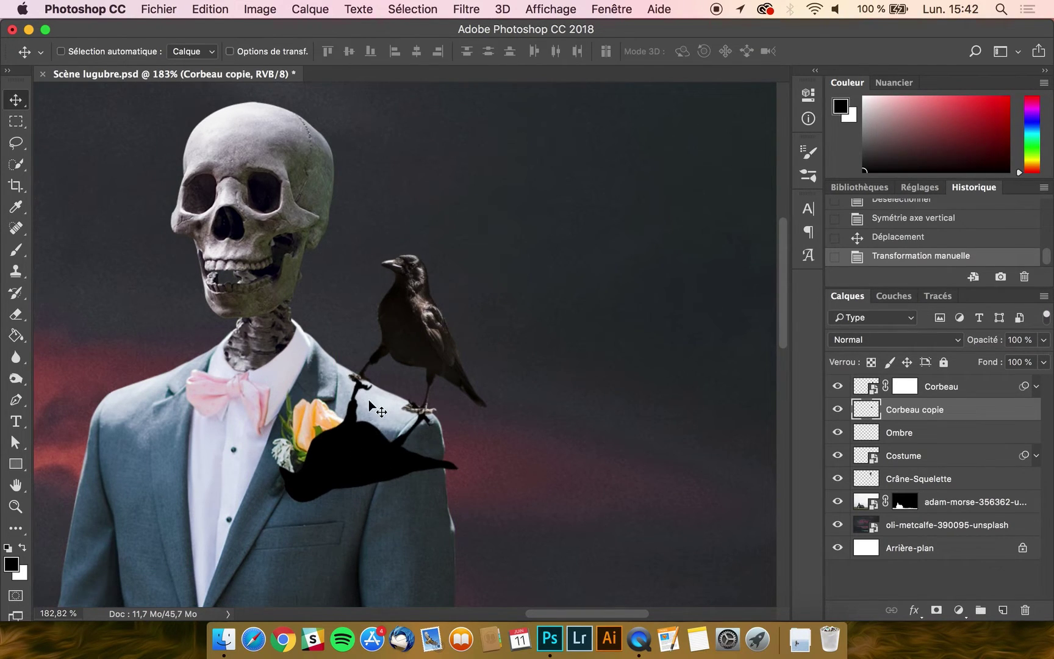
- Warp the black raven silhouette so it narrows and stretches down across the jacket front from the raven's feet
{"action": "scroll", "coordinate": [369, 401], "scroll_direction": "down", "scroll_amount": 4}
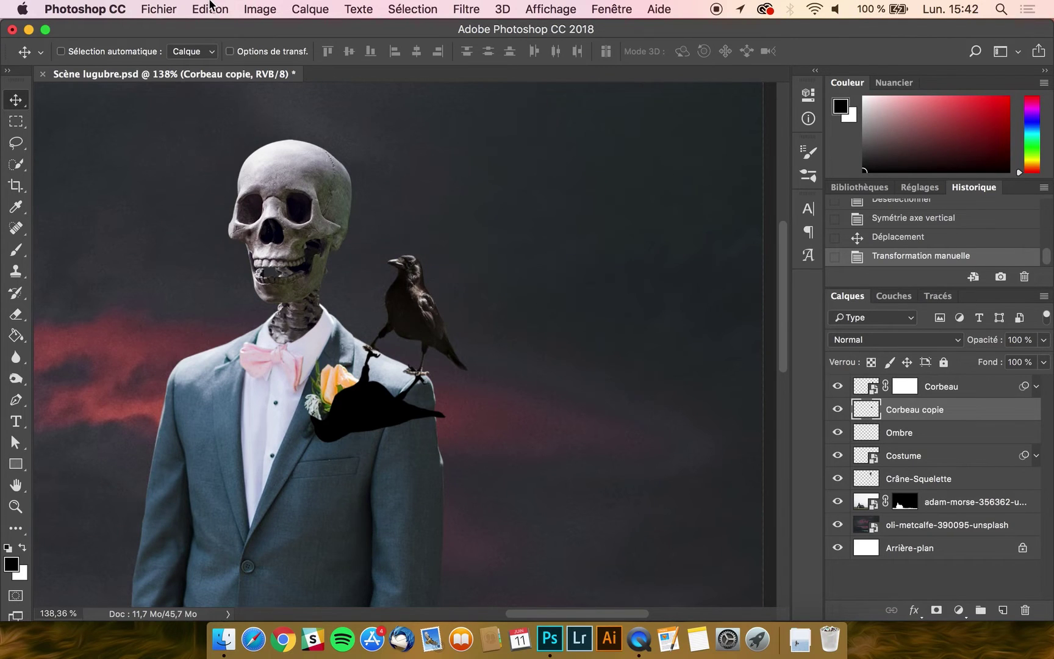
{"action": "left_click", "coordinate": [210, 8]}
{"action": "mouse_move", "coordinate": [270, 375]}
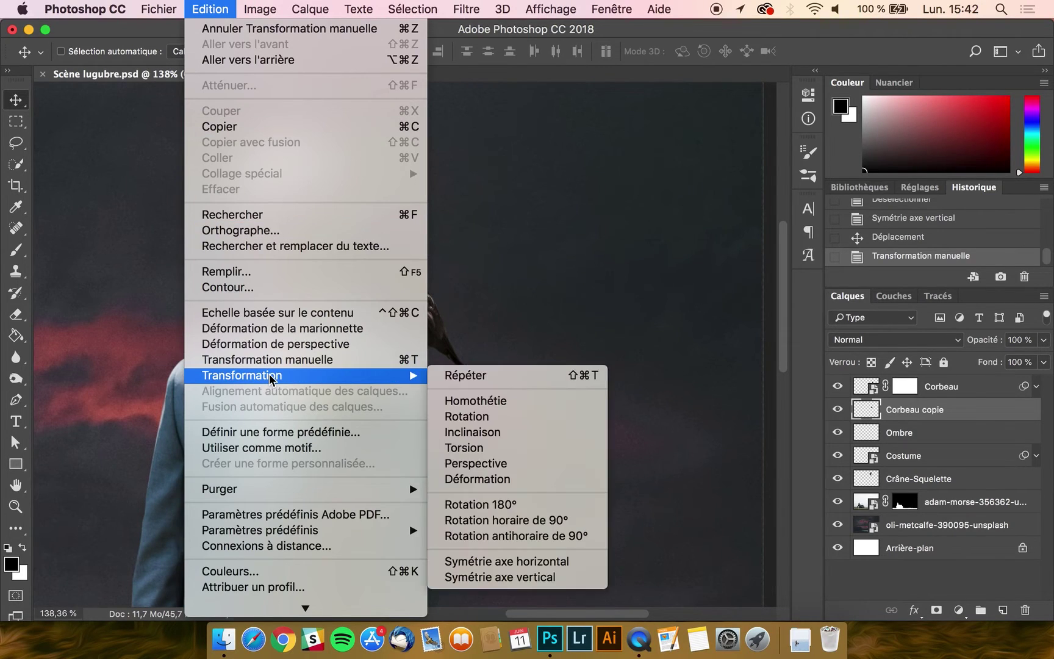
{"action": "left_click", "coordinate": [511, 484]}
{"action": "left_click_drag", "start_coordinate": [310, 447], "coordinate": [308, 550]}
{"action": "left_click_drag", "start_coordinate": [314, 348], "coordinate": [340, 362]}
{"action": "left_click_drag", "start_coordinate": [308, 410], "coordinate": [322, 431]}
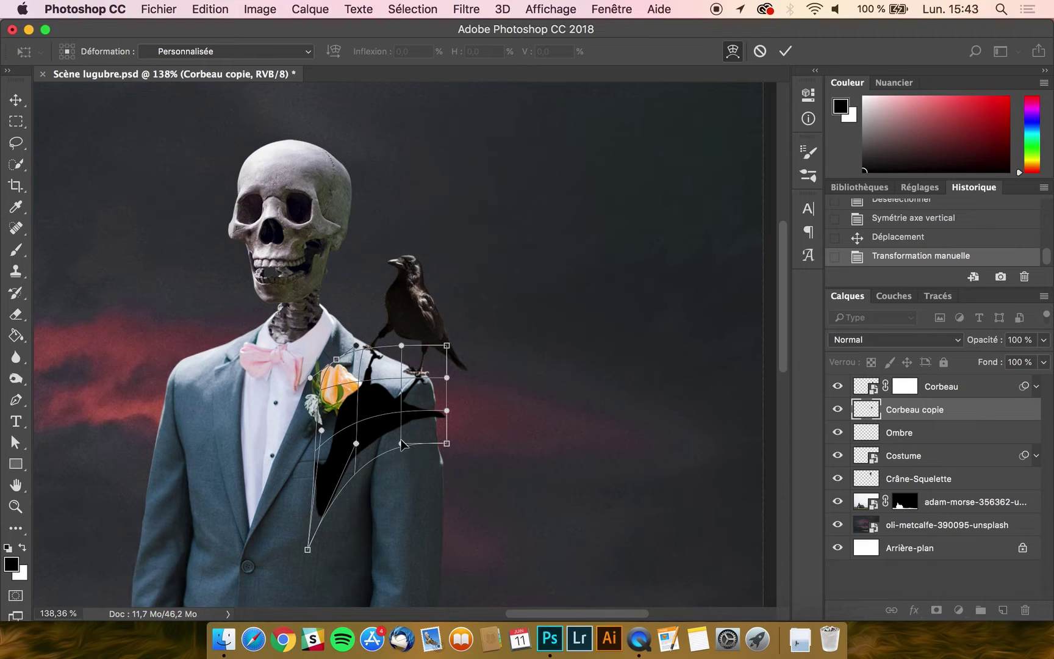
{"action": "left_click_drag", "start_coordinate": [439, 410], "coordinate": [398, 433]}
{"action": "left_click_drag", "start_coordinate": [311, 536], "coordinate": [319, 585]}
{"action": "key", "text": "Return"}
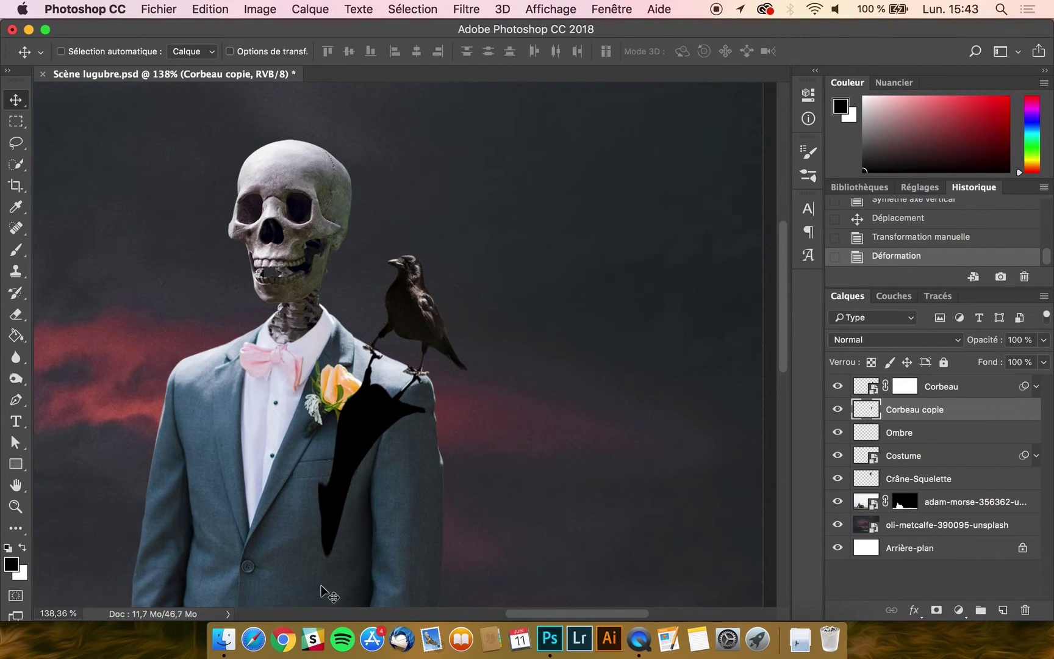
- Apply a Gaussian blur of 5.8 pixels to the black raven silhouette and lower its layer opacity to 57%
{"action": "left_click", "coordinate": [413, 8]}
{"action": "mouse_move", "coordinate": [473, 8]}
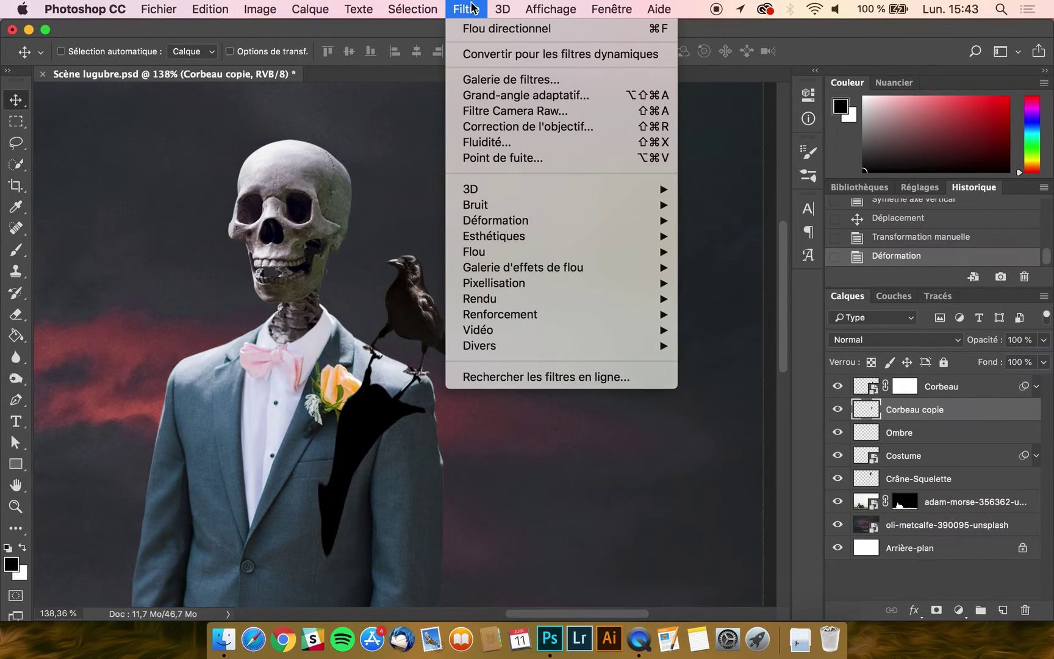
{"action": "mouse_move", "coordinate": [511, 256]}
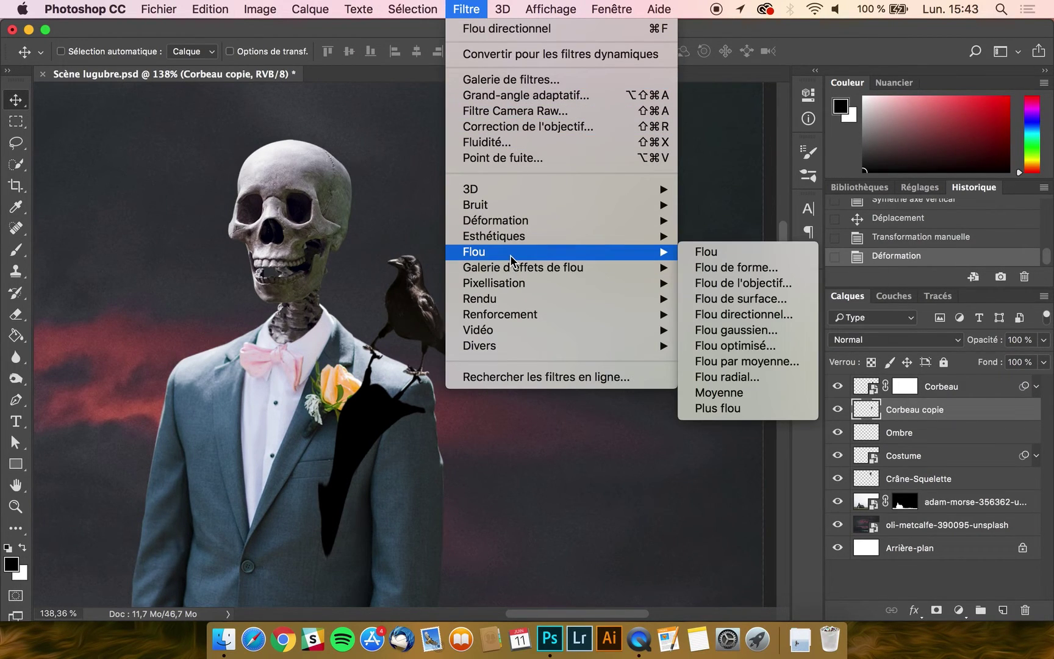
{"action": "left_click", "coordinate": [738, 330]}
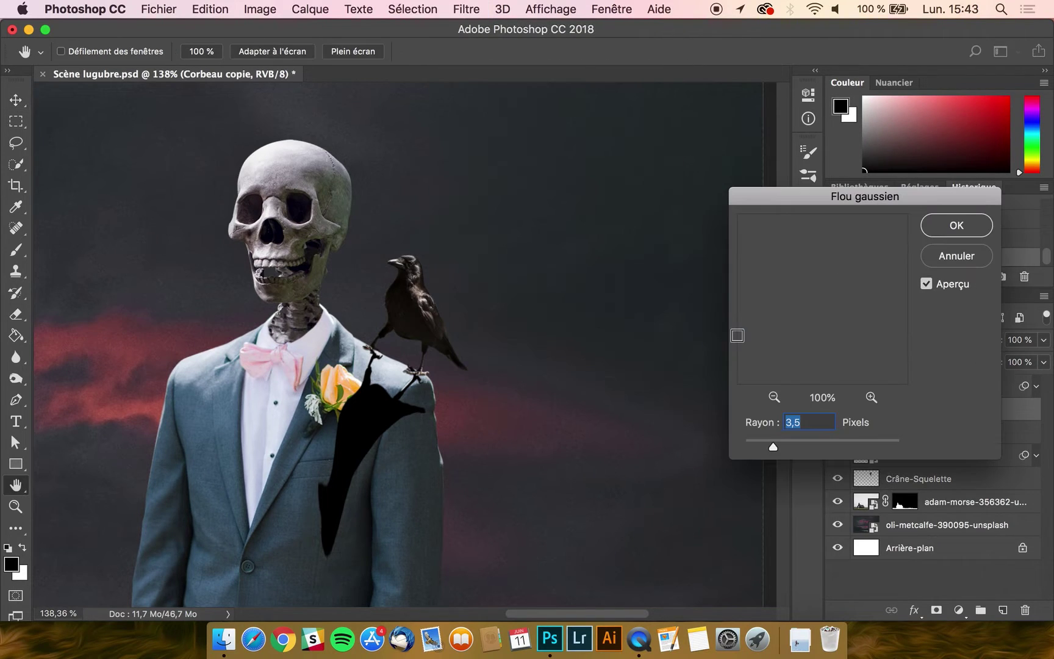
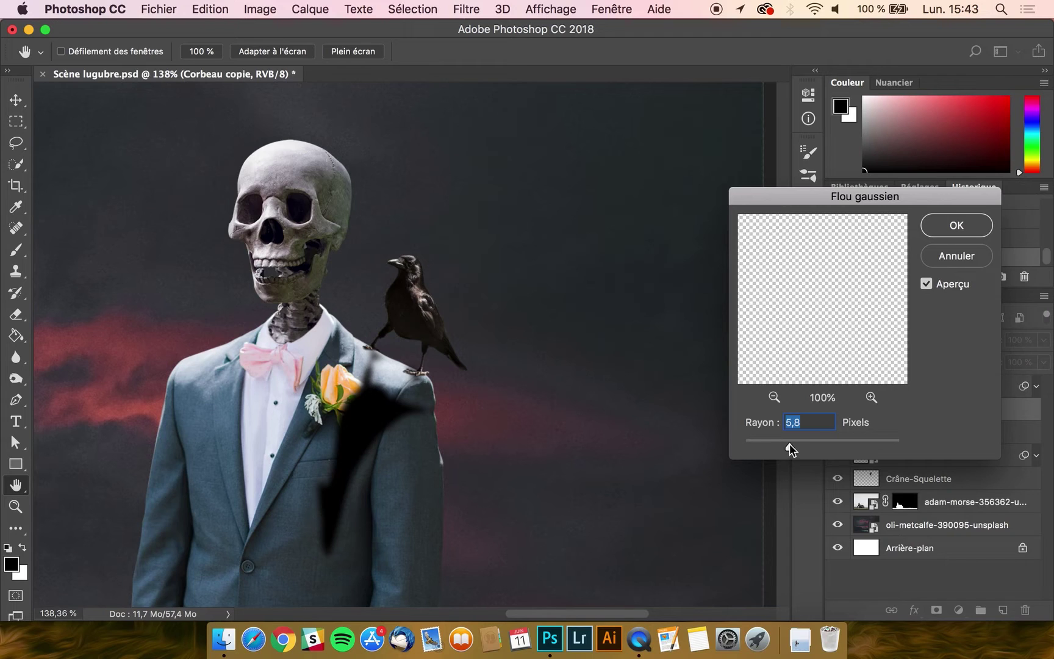
{"action": "left_click", "coordinate": [956, 230]}
{"action": "left_click", "coordinate": [1045, 340]}
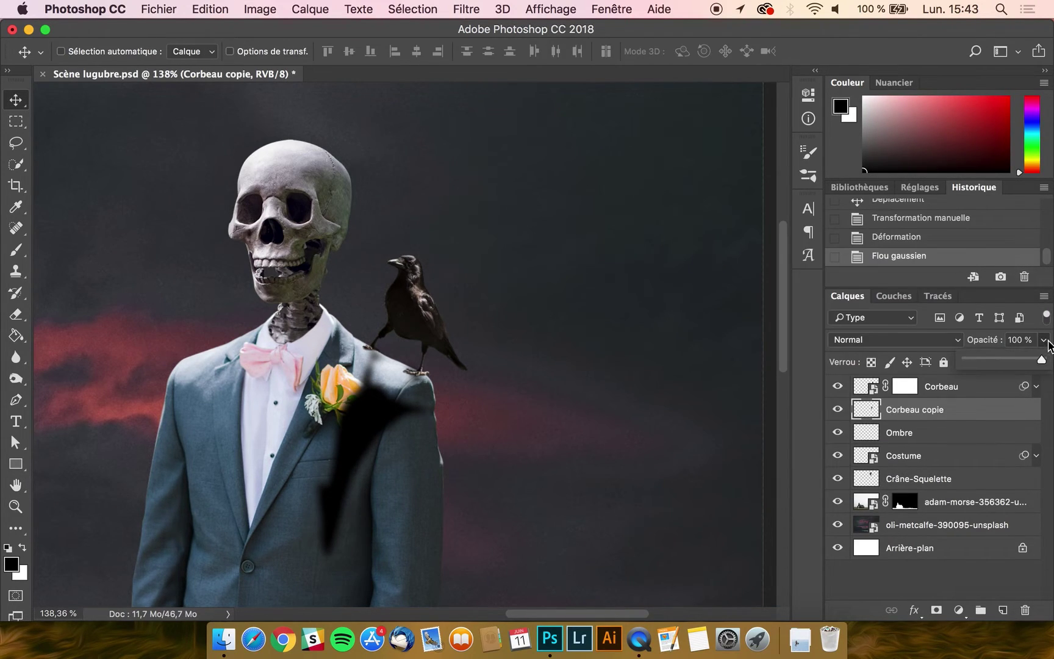
{"action": "left_click_drag", "start_coordinate": [1015, 364], "coordinate": [1009, 363]}
- Add a layer mask to Corbeau copie and paint it black with a 20 px brush to clear the shadow from the flower
{"action": "key", "text": "super+plus"}
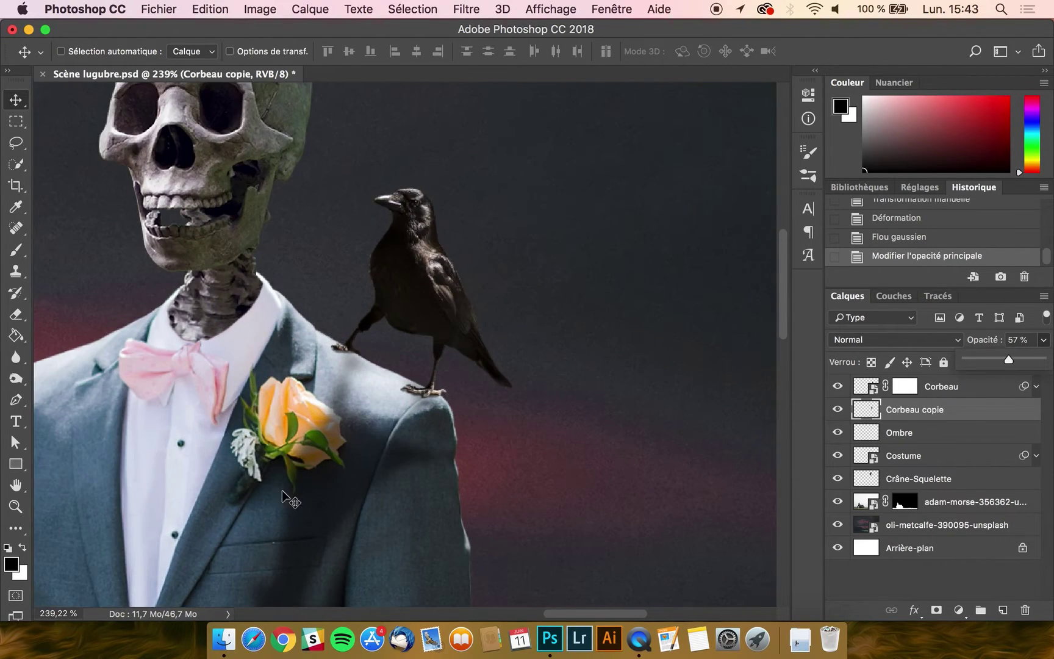
{"action": "scroll", "coordinate": [301, 445], "scroll_direction": "up", "scroll_amount": 2}
{"action": "scroll", "coordinate": [301, 445], "scroll_direction": "left", "scroll_amount": 4}
{"action": "scroll", "coordinate": [302, 445], "scroll_direction": "down", "scroll_amount": 2}
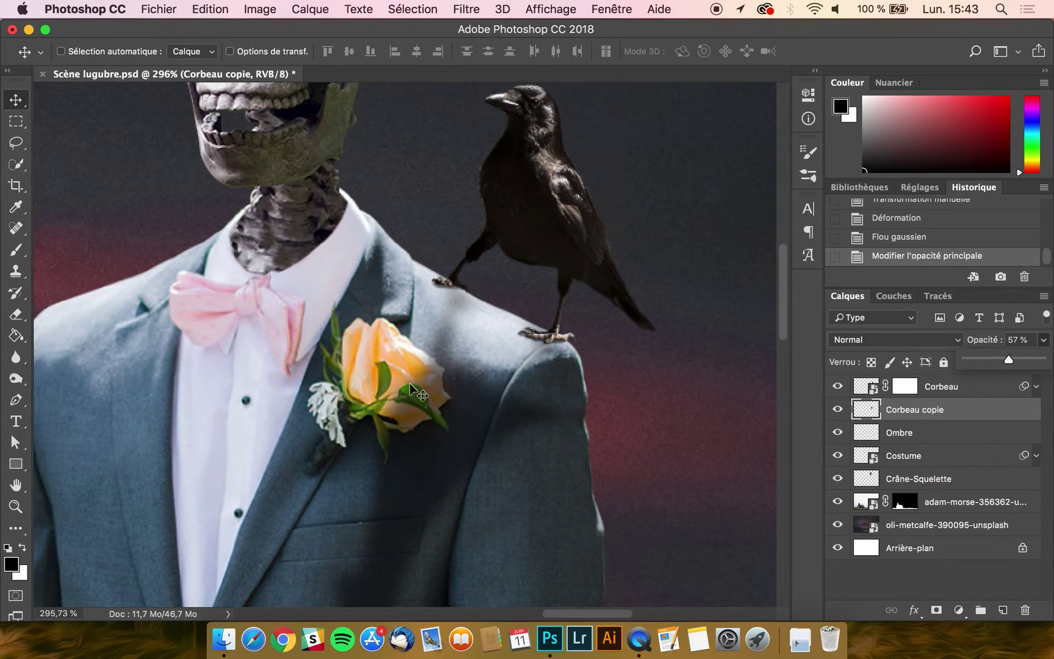
{"action": "left_click", "coordinate": [936, 609]}
{"action": "left_click", "coordinate": [16, 250]}
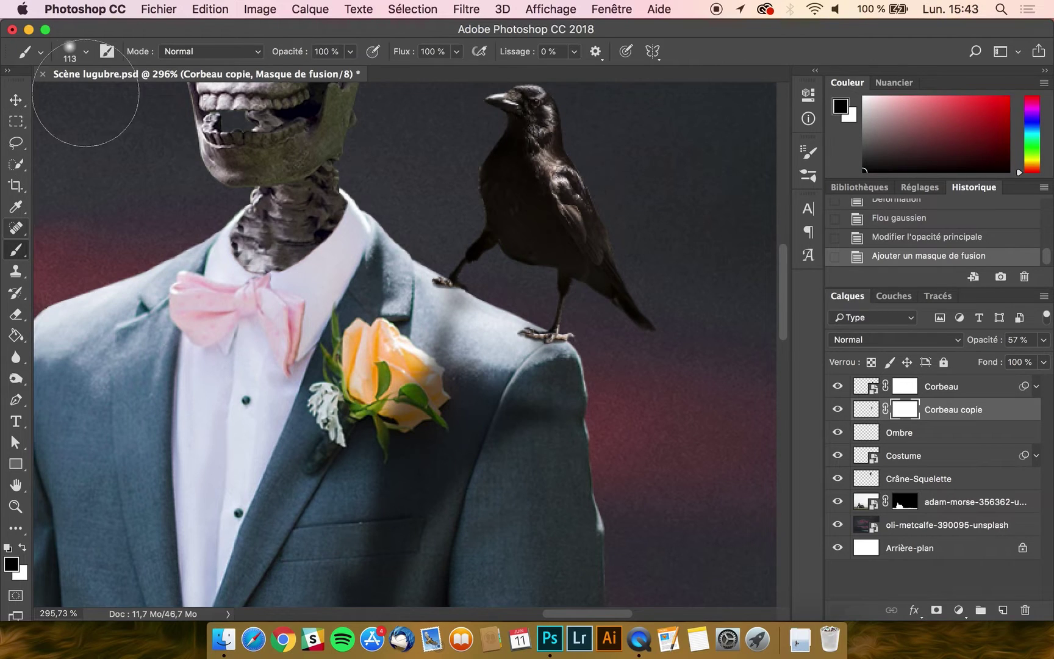
{"action": "left_click", "coordinate": [460, 412], "text": "ctrl+alt"}
{"action": "left_click_drag", "start_coordinate": [459, 412], "coordinate": [338, 391]}
{"action": "scroll", "coordinate": [403, 388], "scroll_direction": "up", "scroll_amount": 3}
{"action": "mouse_move", "coordinate": [434, 376]}
{"action": "left_mouse_down"}
{"action": "mouse_move", "coordinate": [453, 424]}
{"action": "mouse_move", "coordinate": [396, 466]}
{"action": "mouse_move", "coordinate": [338, 424]}
{"action": "mouse_move", "coordinate": [428, 427]}
{"action": "mouse_move", "coordinate": [435, 400]}
{"action": "mouse_move", "coordinate": [419, 426]}
{"action": "mouse_move", "coordinate": [427, 393]}
{"action": "mouse_move", "coordinate": [400, 452]}
{"action": "mouse_move", "coordinate": [390, 427]}
{"action": "mouse_move", "coordinate": [388, 436]}
{"action": "mouse_move", "coordinate": [421, 418]}
{"action": "mouse_move", "coordinate": [384, 396]}
{"action": "mouse_move", "coordinate": [428, 384]}
{"action": "mouse_move", "coordinate": [439, 404]}
{"action": "mouse_move", "coordinate": [335, 410]}
{"action": "left_mouse_up"}
{"action": "scroll", "coordinate": [335, 410], "scroll_direction": "down", "scroll_amount": 5}
{"action": "scroll", "coordinate": [335, 410], "scroll_direction": "down", "scroll_amount": 6}
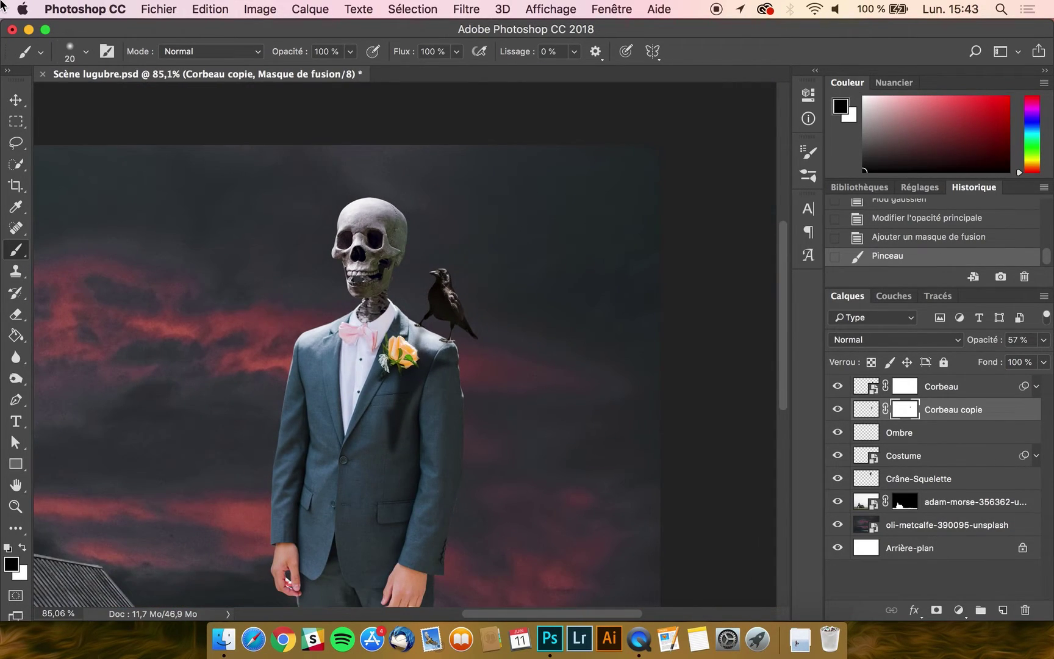
- Rename the Corbeau copie layer as Ombre corbeau
{"action": "left_click", "coordinate": [18, 97]}
{"action": "scroll", "coordinate": [434, 379], "scroll_direction": "down", "scroll_amount": 1}
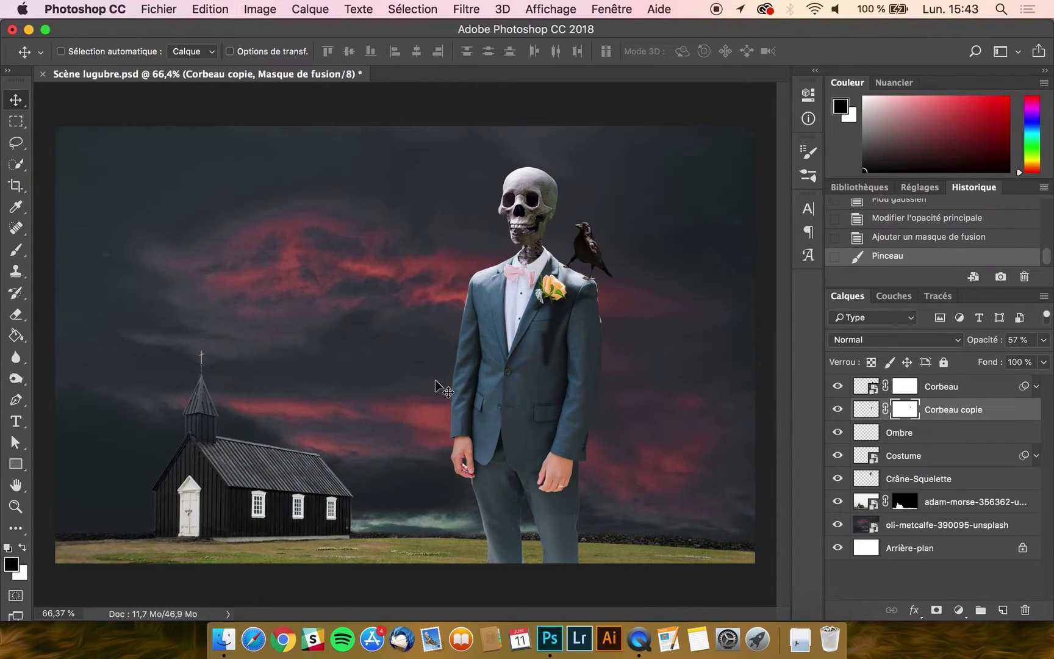
{"action": "double_click", "coordinate": [957, 410]}
{"action": "type", "text": "Ombre c"}
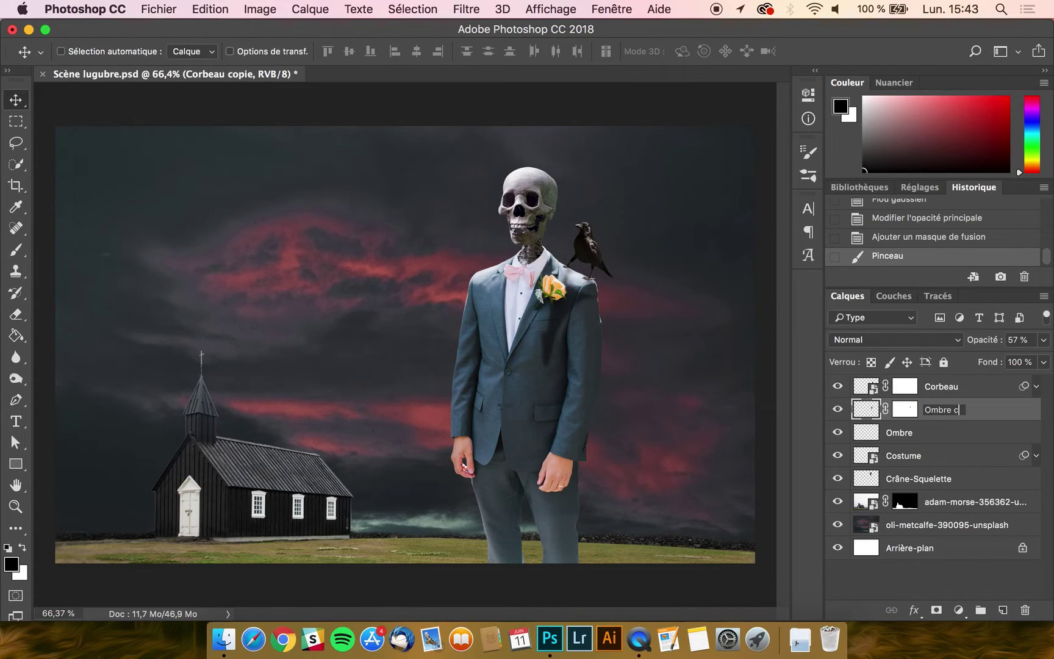
{"action": "key", "text": "Return"}
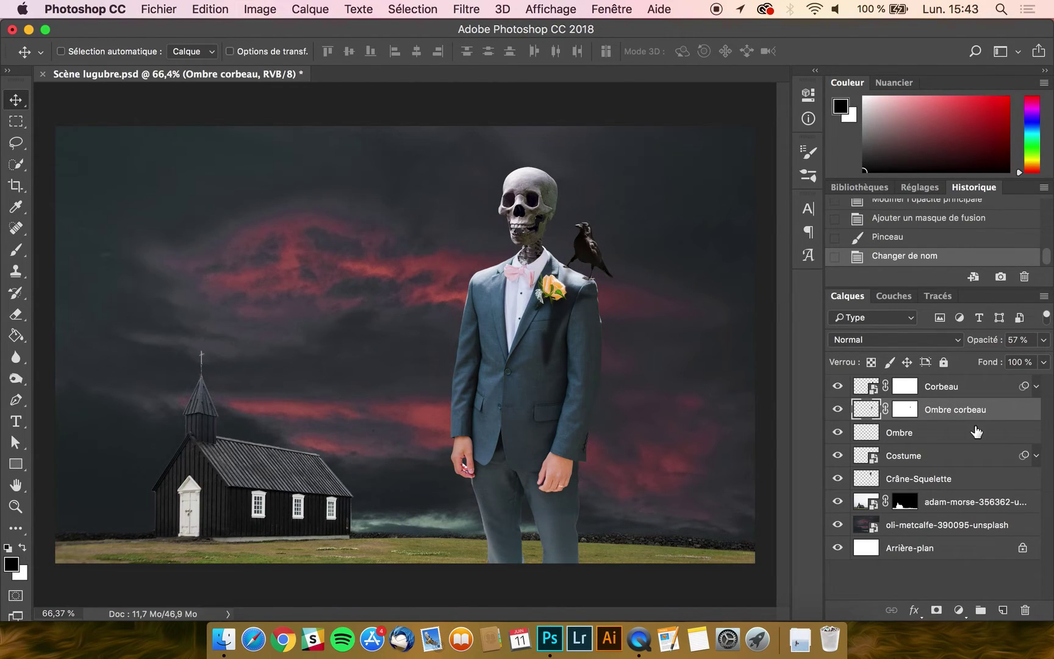
- Group the Corbeau, Ombre corbeau and Ombre layers and name the group Corbeau
{"action": "left_click", "coordinate": [961, 440]}
{"action": "left_click", "coordinate": [948, 393], "text": "shift"}
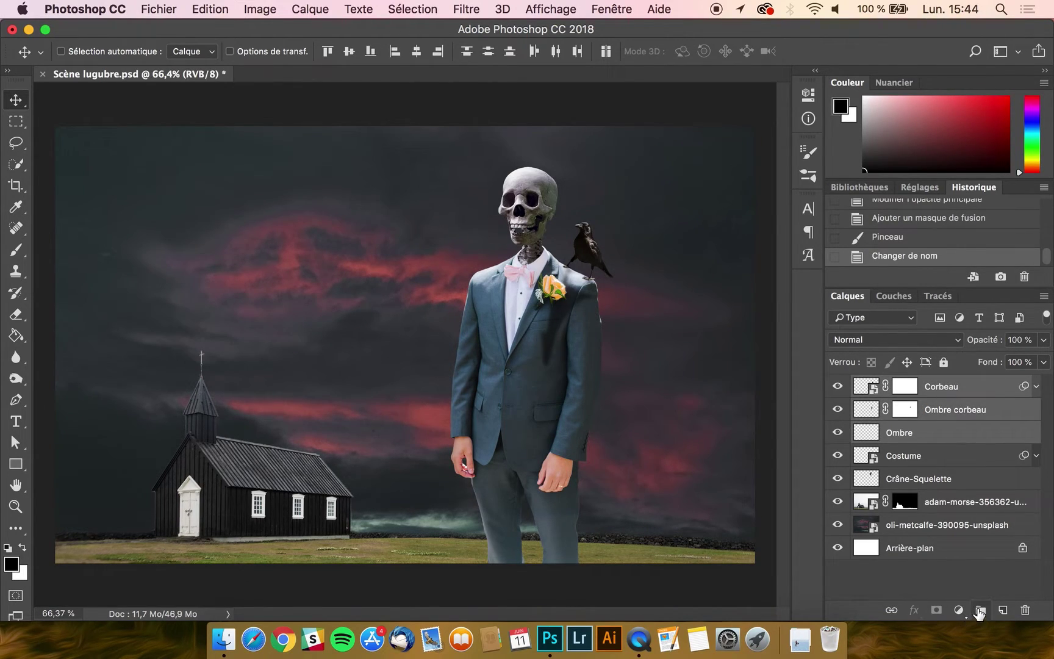
{"action": "left_click", "coordinate": [979, 610]}
{"action": "double_click", "coordinate": [899, 385]}
{"action": "type", "text": "Corbeau"}
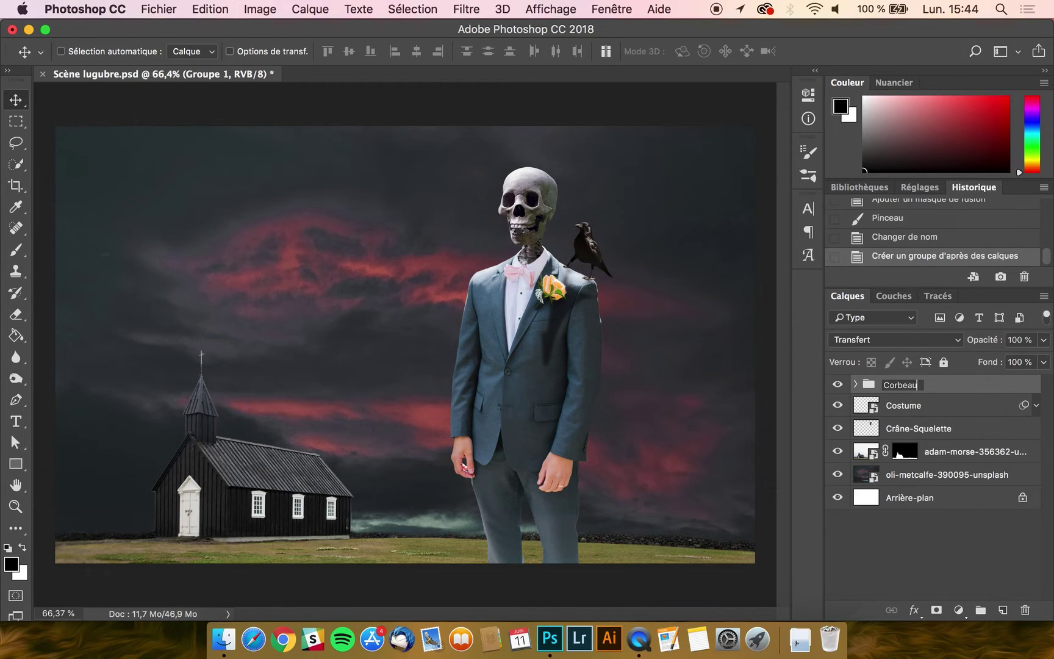
{"action": "key", "text": "Return"}
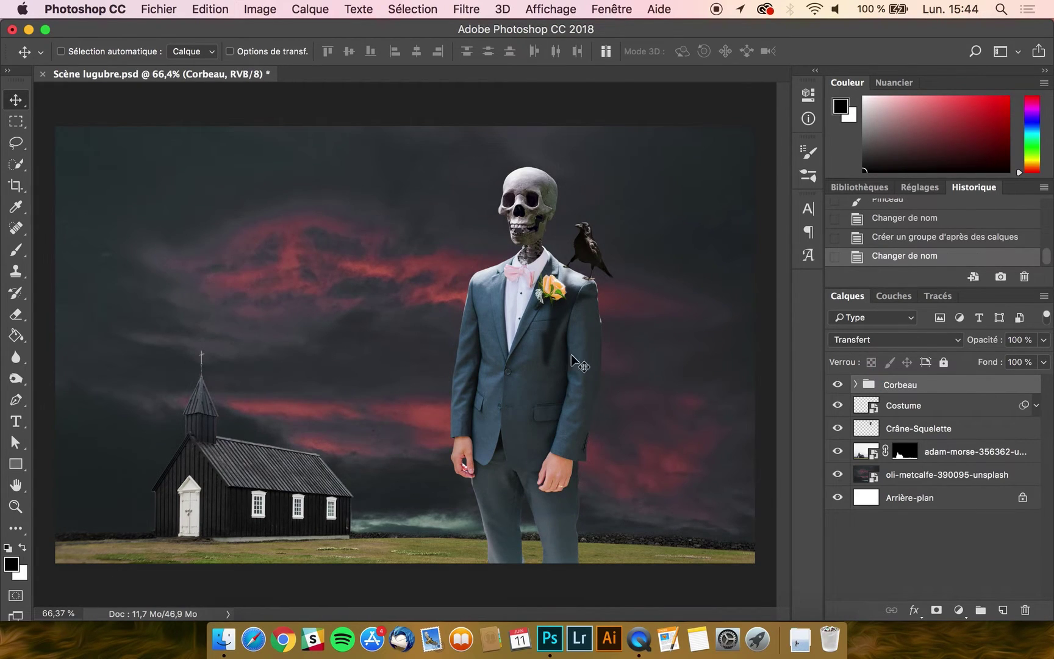
- Place mike-wilson-300693-unsplash.jpg from Finder's Sources folder into the Photoshop scene and position it over the sky above the church
{"action": "left_click", "coordinate": [224, 652]}
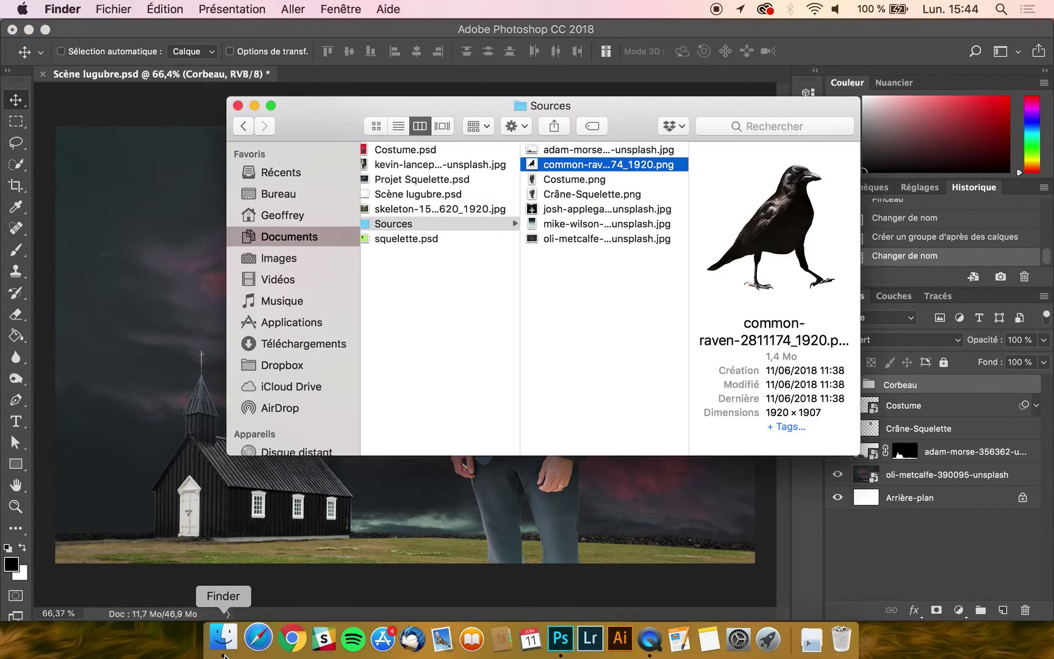
{"action": "left_click", "coordinate": [603, 149]}
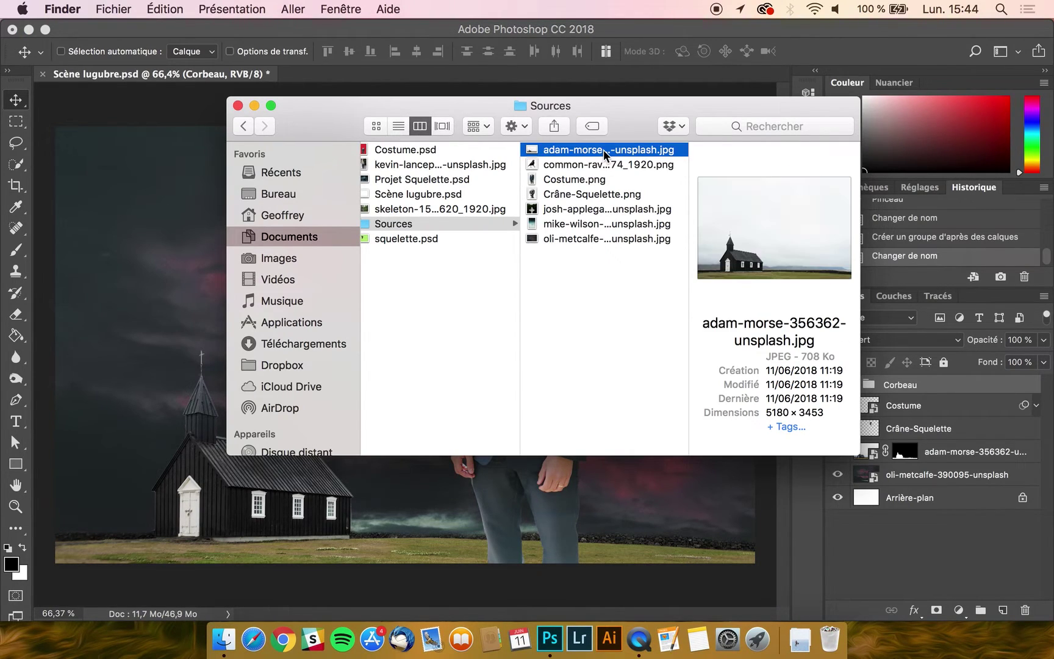
{"action": "key", "text": "Down"}
{"action": "key", "text": "Down"}
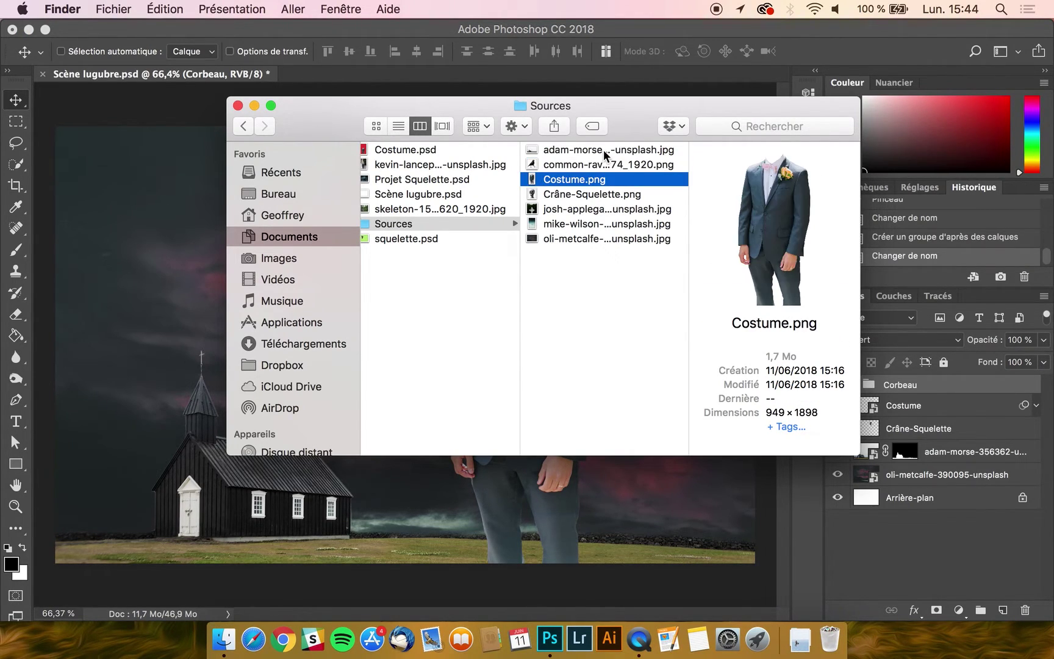
{"action": "key", "text": "Down"}
{"action": "key", "text": "Down"}
{"action": "key", "text": "Down"}
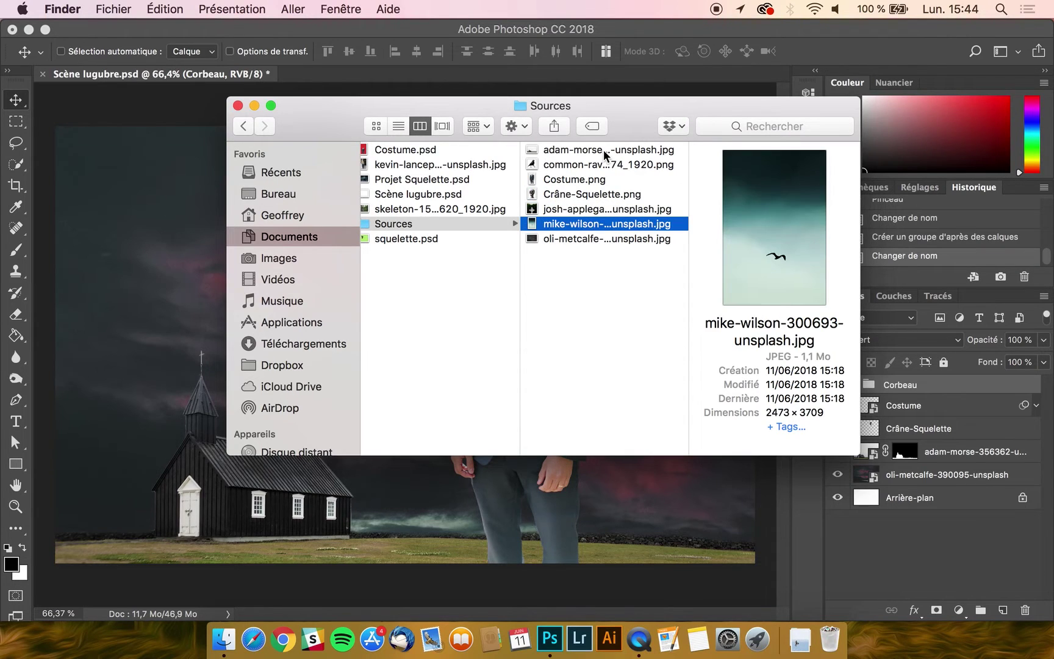
{"action": "left_click_drag", "start_coordinate": [631, 225], "coordinate": [155, 271]}
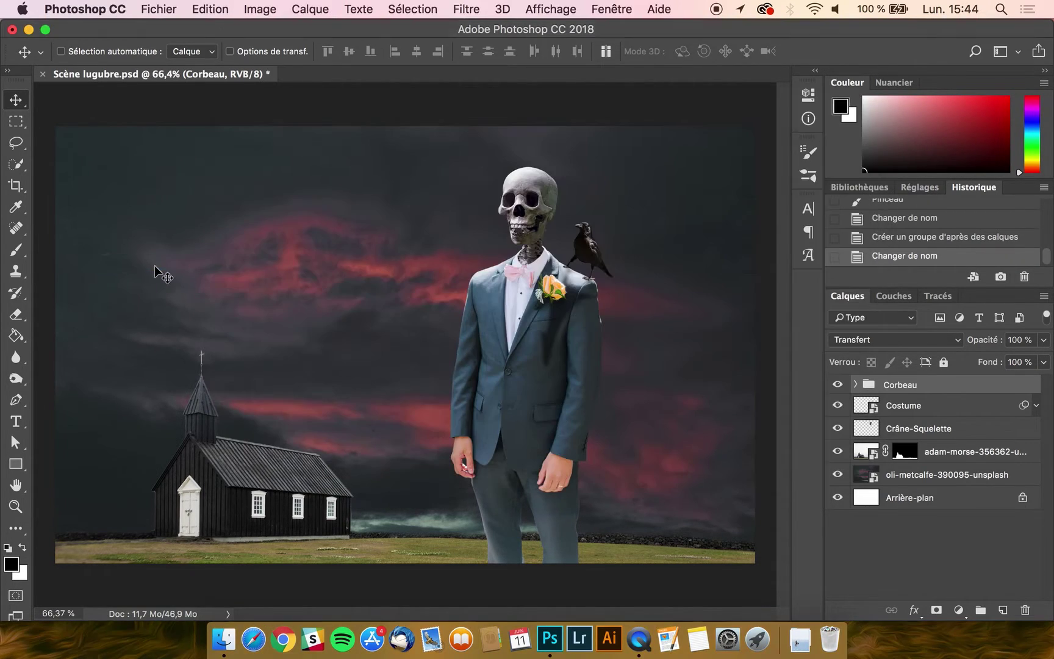
{"action": "mouse_move", "coordinate": [460, 345]}
{"action": "left_mouse_down"}
{"action": "mouse_move", "coordinate": [475, 359]}
{"action": "mouse_move", "coordinate": [439, 323]}
{"action": "mouse_move", "coordinate": [425, 283]}
{"action": "mouse_move", "coordinate": [395, 275]}
{"action": "left_mouse_up"}
{"action": "key", "text": "Return"}
- Select the flying bird with the Quick Selection tool and add a layer mask that hides the rest of its photo
{"action": "left_click", "coordinate": [11, 169]}
{"action": "left_click", "coordinate": [11, 169]}
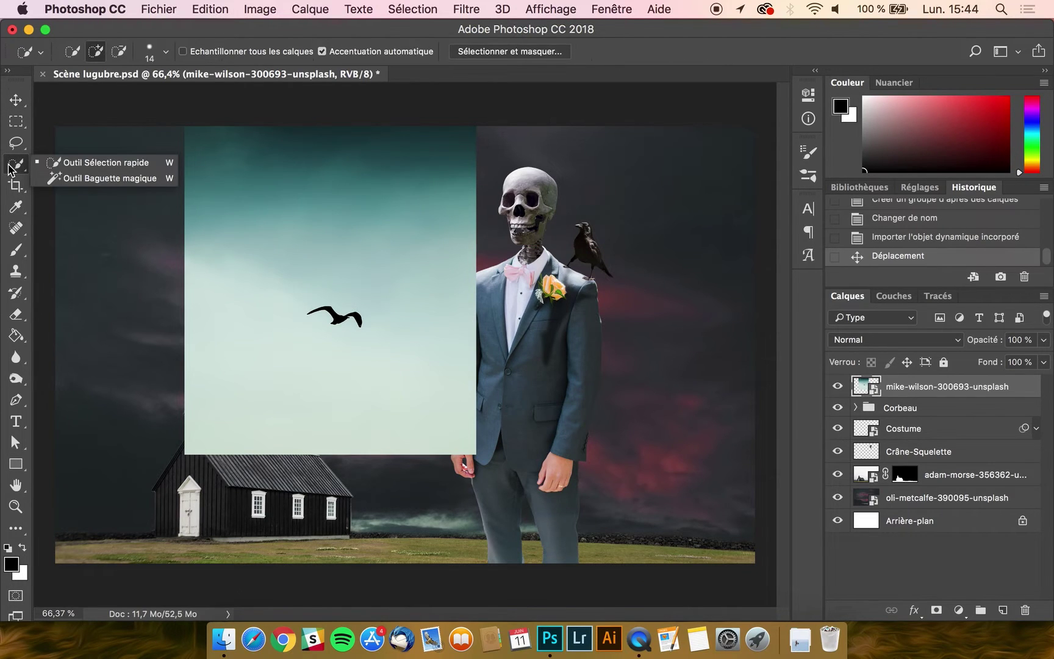
{"action": "left_click", "coordinate": [92, 162]}
{"action": "scroll", "coordinate": [405, 343], "scroll_direction": "up", "scroll_amount": 5}
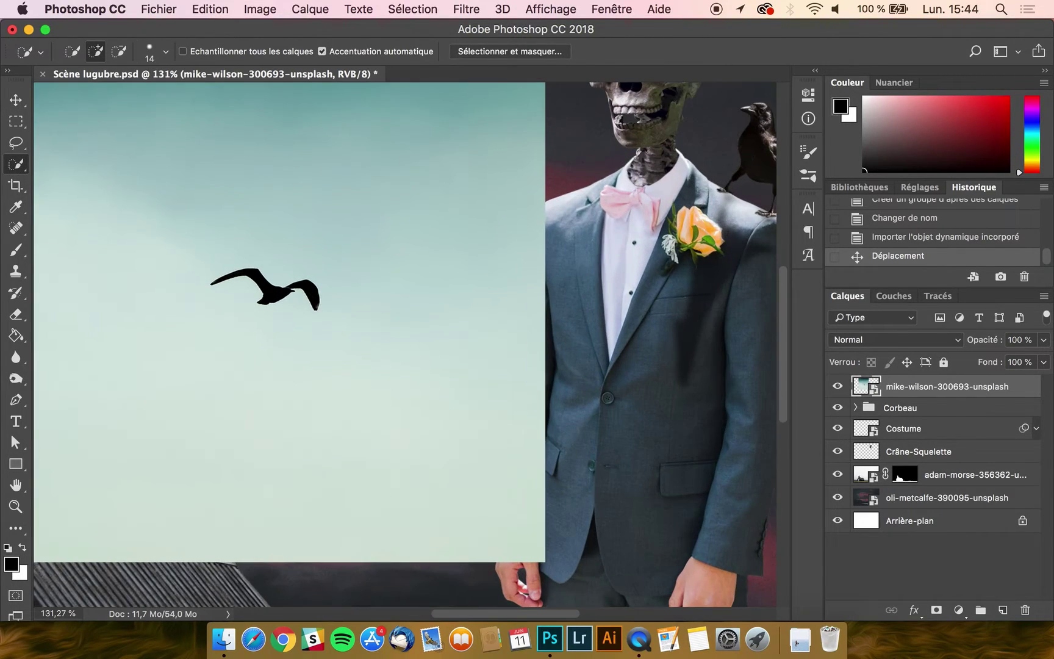
{"action": "left_click", "coordinate": [274, 297]}
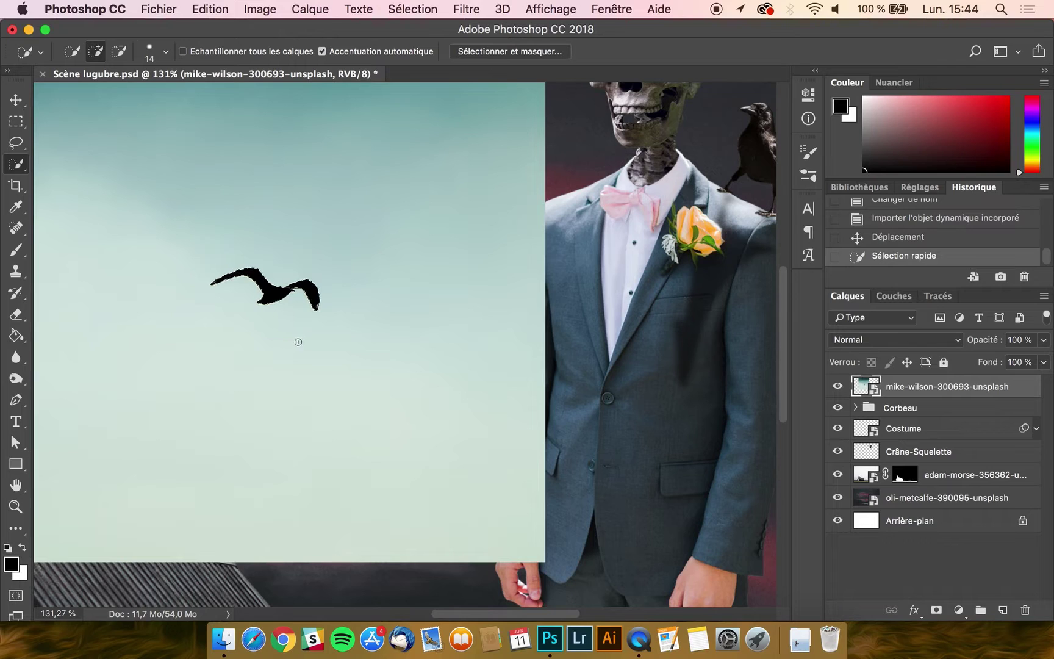
{"action": "left_click", "coordinate": [936, 610]}
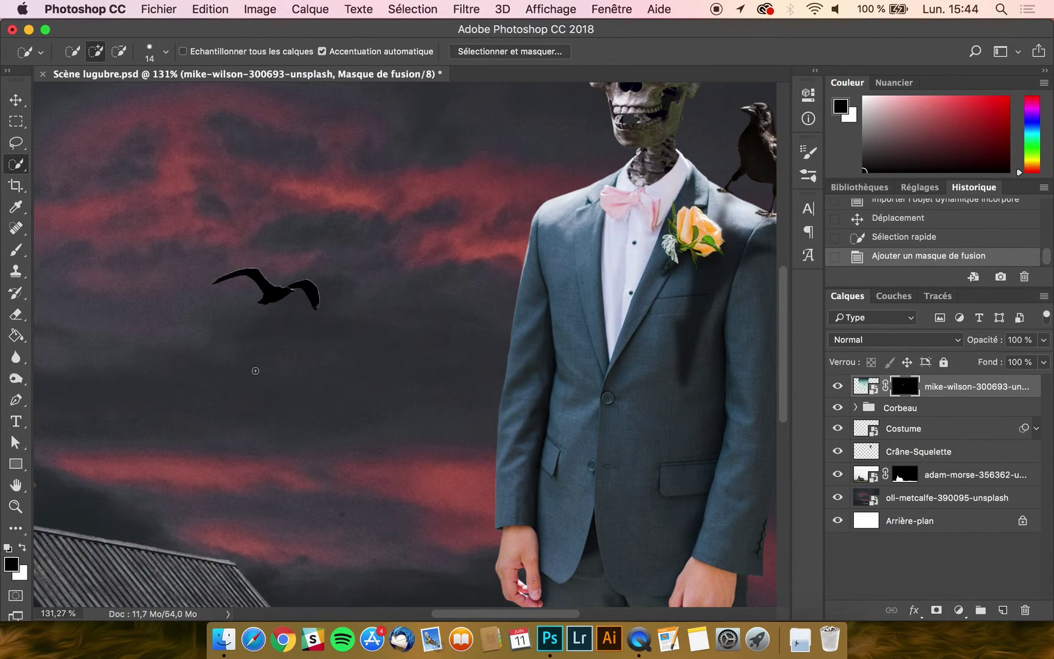
- Rasterize the bird photo's layer and paint the bird's light wing and body edges black with a 20 px brush
{"action": "scroll", "coordinate": [257, 371], "scroll_direction": "up", "scroll_amount": 6}
{"action": "scroll", "coordinate": [257, 371], "scroll_direction": "left", "scroll_amount": 4}
{"action": "scroll", "coordinate": [257, 371], "scroll_direction": "up", "scroll_amount": 3}
{"action": "scroll", "coordinate": [258, 371], "scroll_direction": "left", "scroll_amount": 3}
{"action": "scroll", "coordinate": [257, 371], "scroll_direction": "up", "scroll_amount": 2}
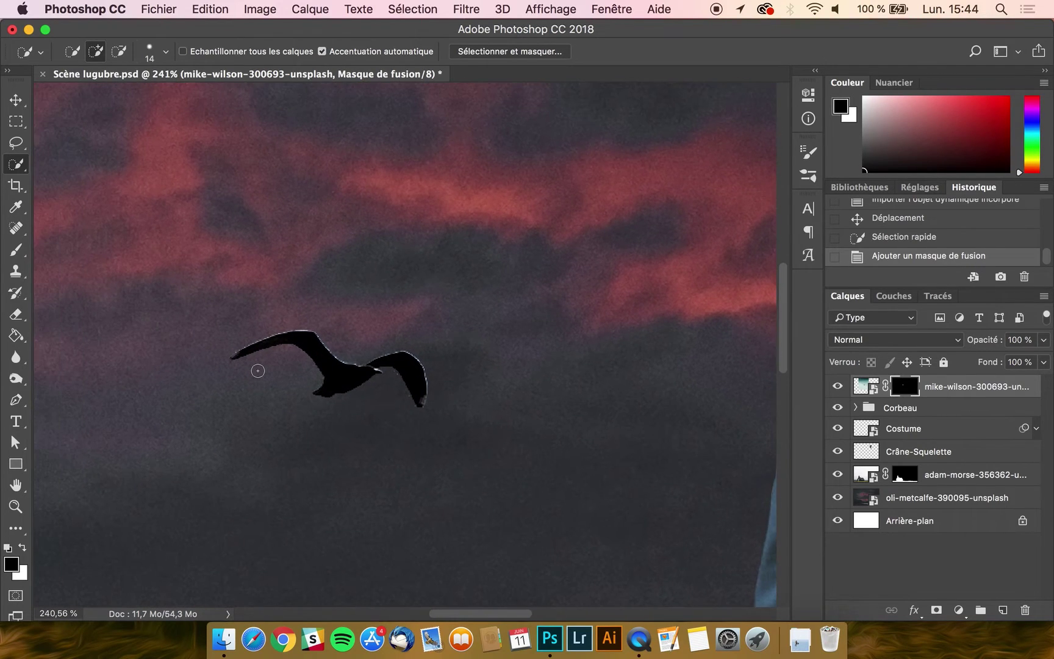
{"action": "scroll", "coordinate": [257, 371], "scroll_direction": "up", "scroll_amount": 4}
{"action": "scroll", "coordinate": [257, 370], "scroll_direction": "left", "scroll_amount": 2}
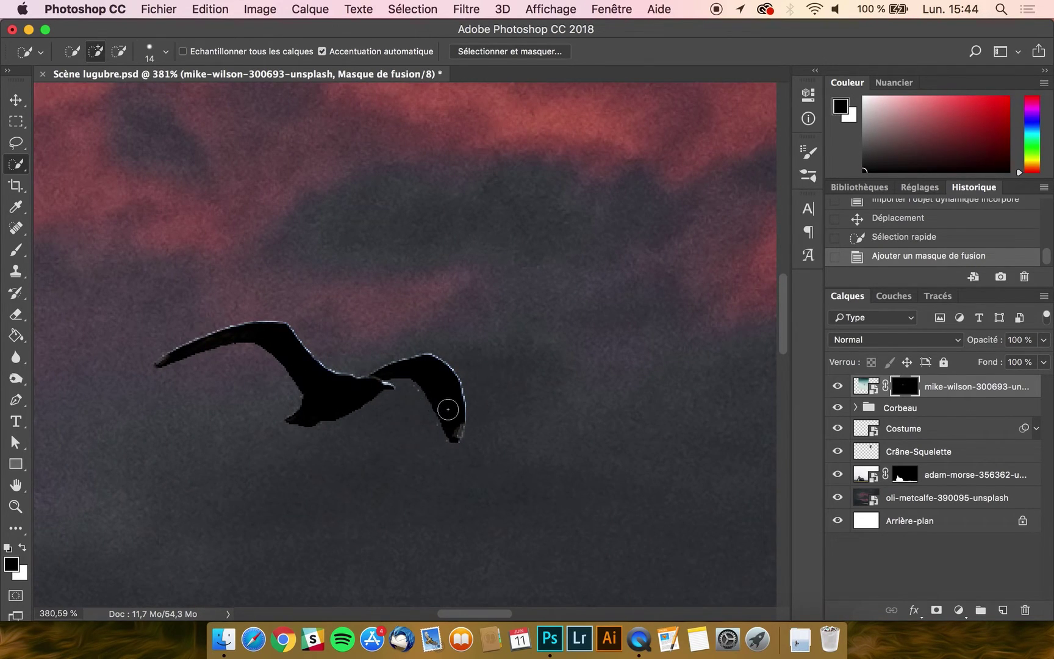
{"action": "left_click", "coordinate": [870, 393]}
{"action": "left_click", "coordinate": [16, 249]}
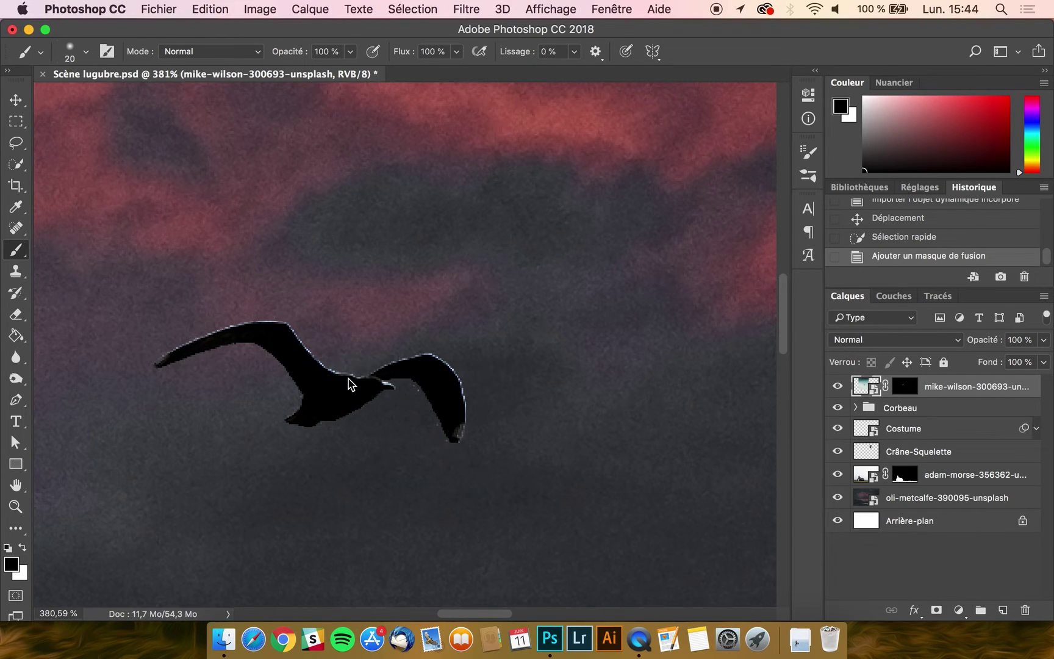
{"action": "left_click", "coordinate": [348, 383]}
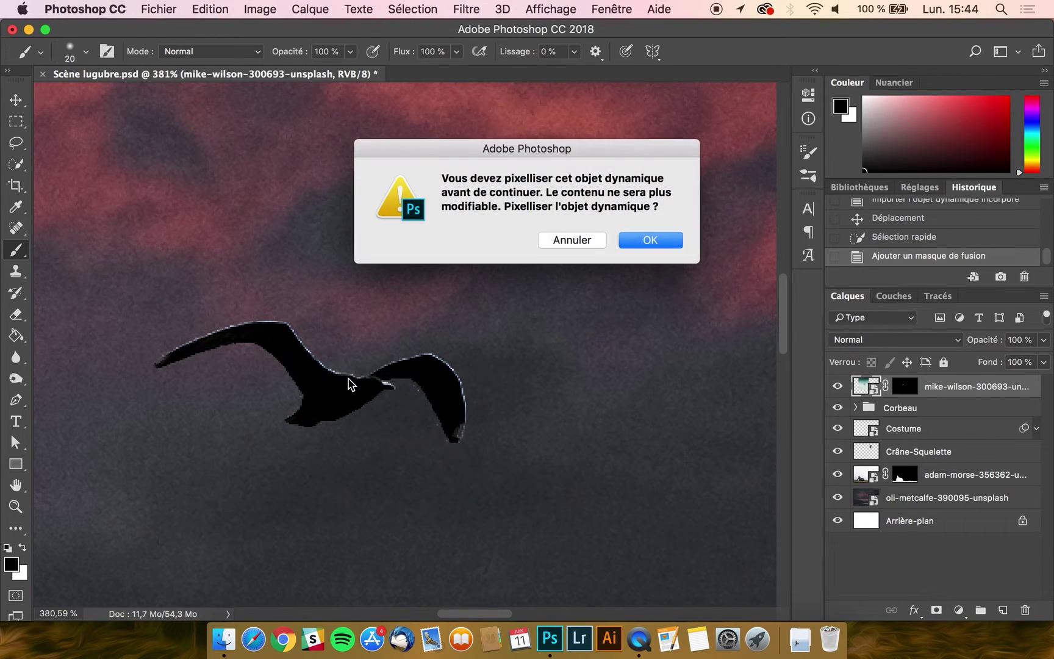
{"action": "left_click", "coordinate": [645, 242]}
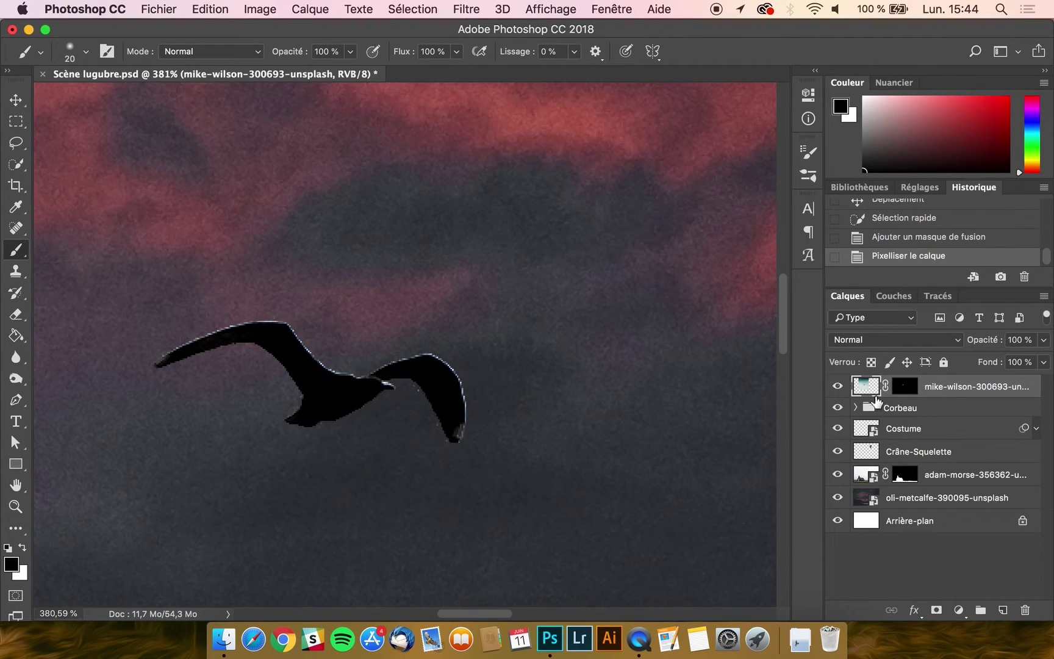
{"action": "left_click_drag", "start_coordinate": [428, 364], "coordinate": [463, 445]}
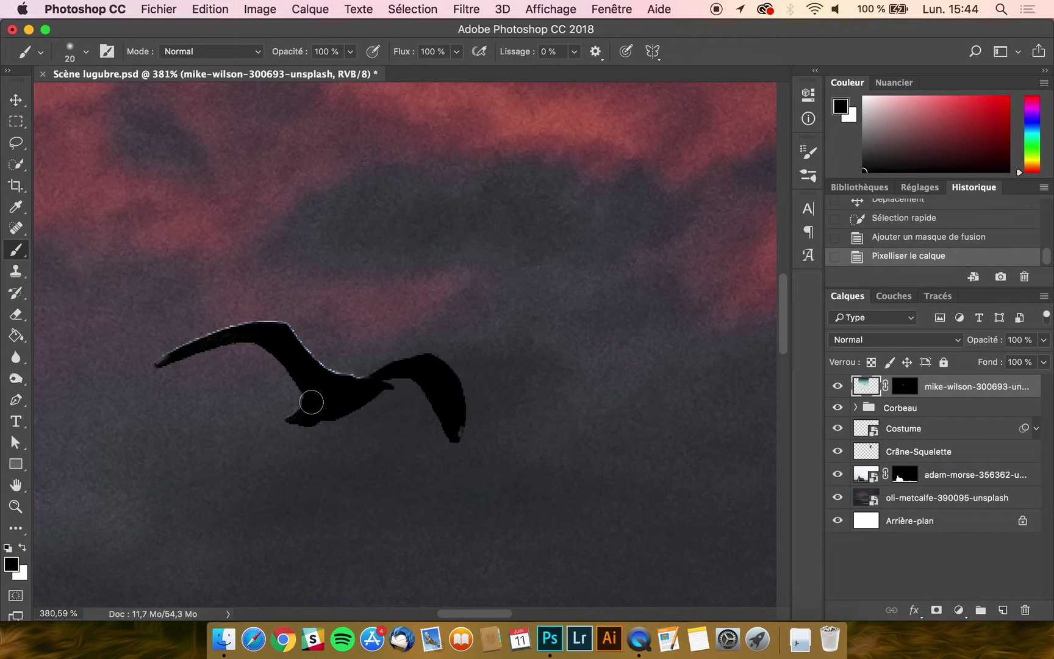
{"action": "left_click_drag", "start_coordinate": [160, 363], "coordinate": [296, 316]}
- Move the bird slightly higher over the red clouds and set its layer opacity to 50%
{"action": "left_click", "coordinate": [15, 99]}
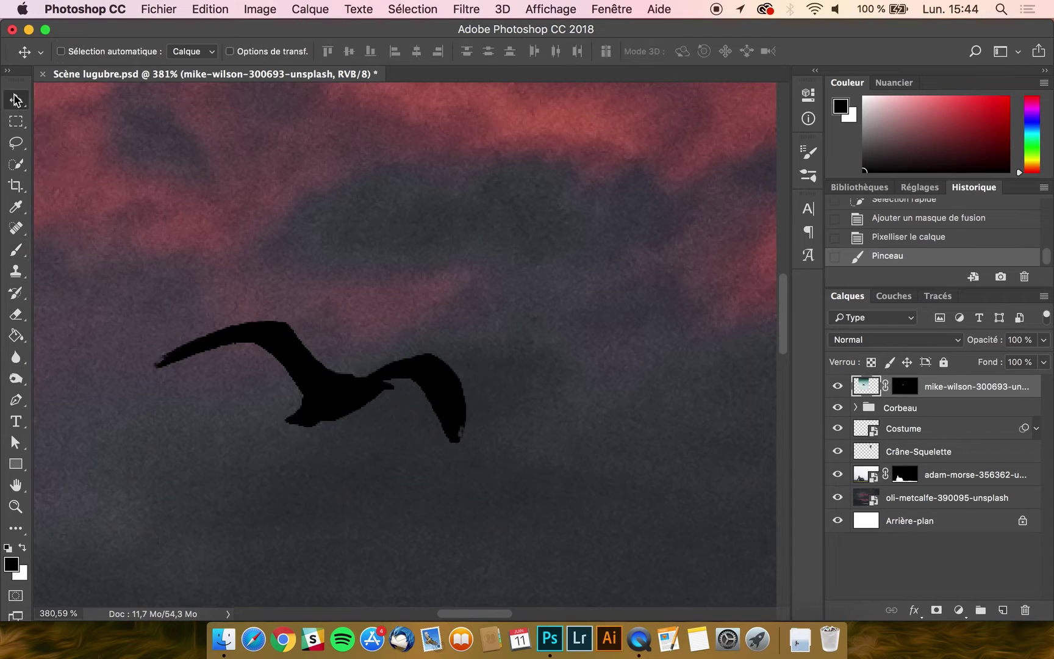
{"action": "scroll", "coordinate": [324, 413], "scroll_direction": "down", "scroll_amount": 10}
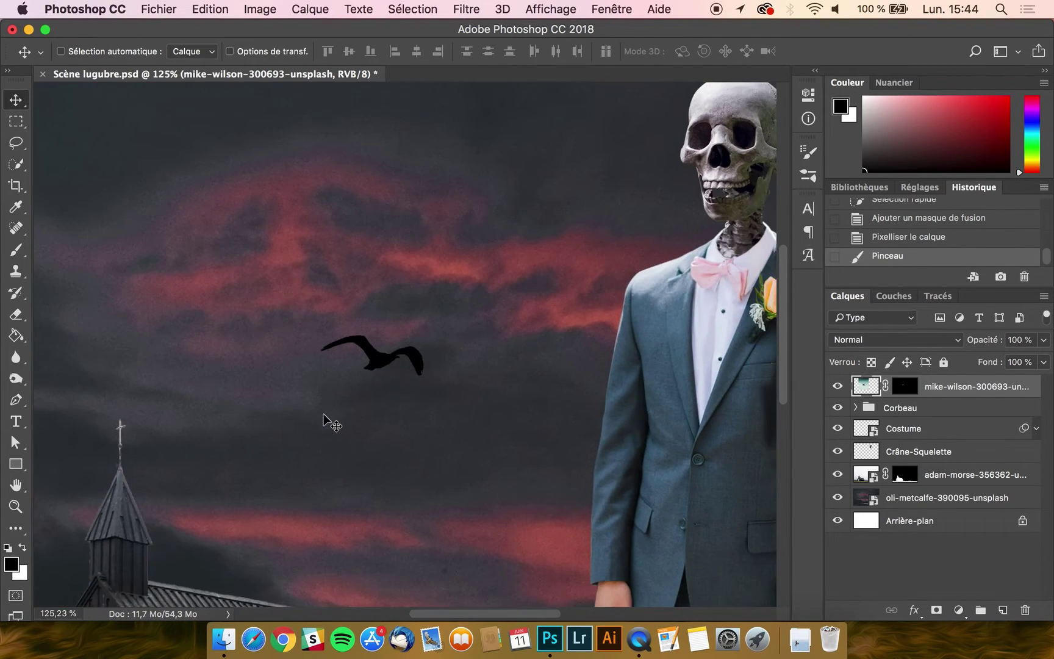
{"action": "scroll", "coordinate": [324, 414], "scroll_direction": "down", "scroll_amount": 4}
{"action": "left_click_drag", "start_coordinate": [357, 326], "coordinate": [348, 294]}
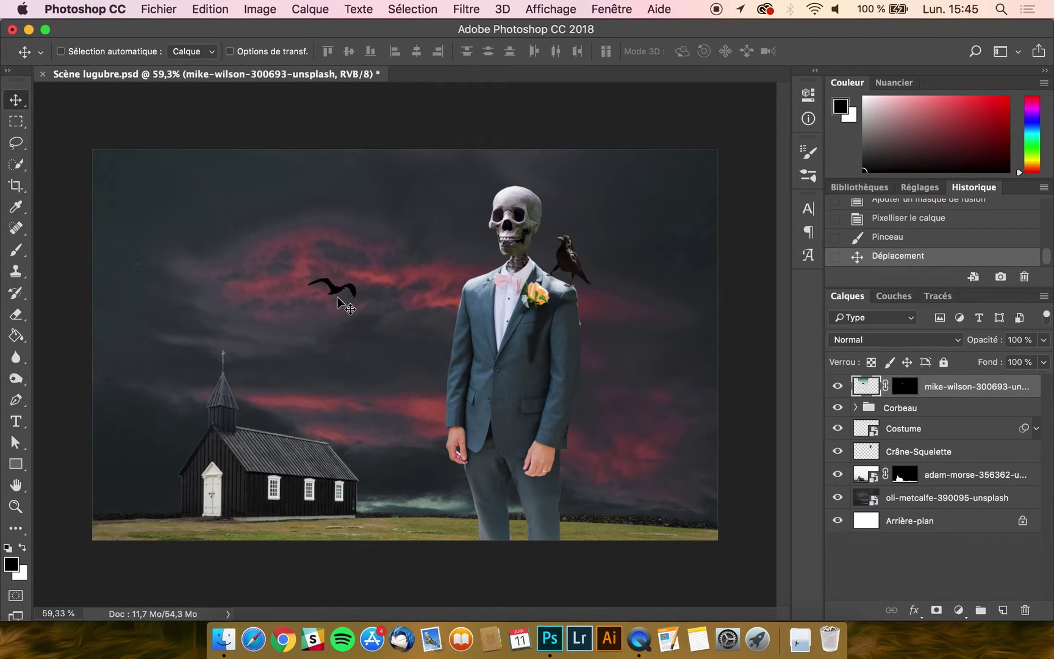
{"action": "left_click", "coordinate": [1044, 340]}
{"action": "left_click_drag", "start_coordinate": [1006, 363], "coordinate": [1006, 363]}
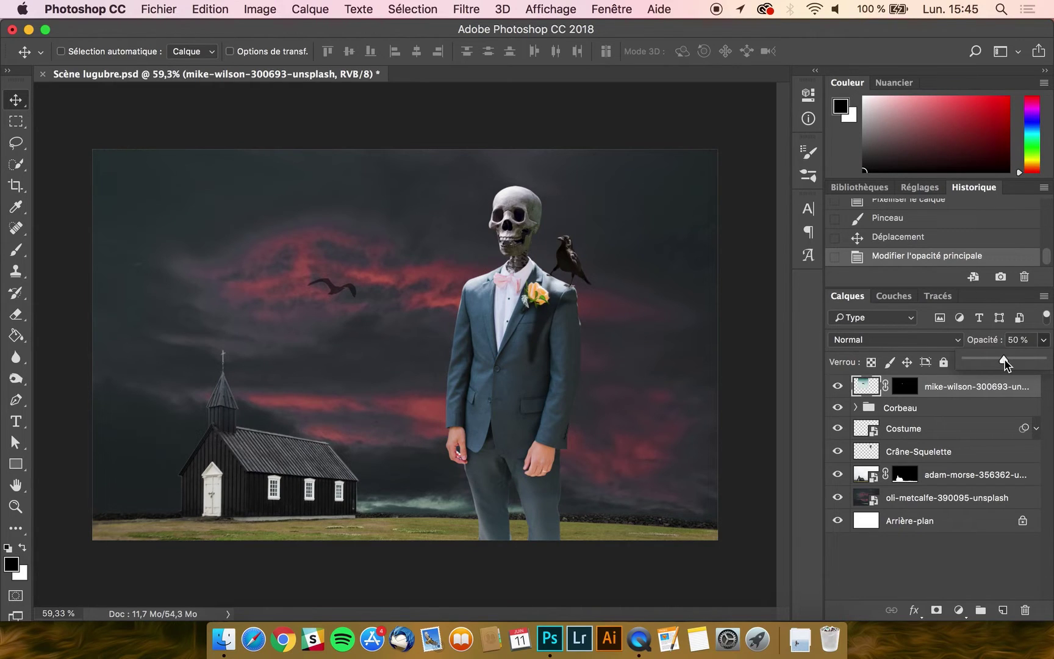
{"action": "left_click", "coordinate": [15, 104]}
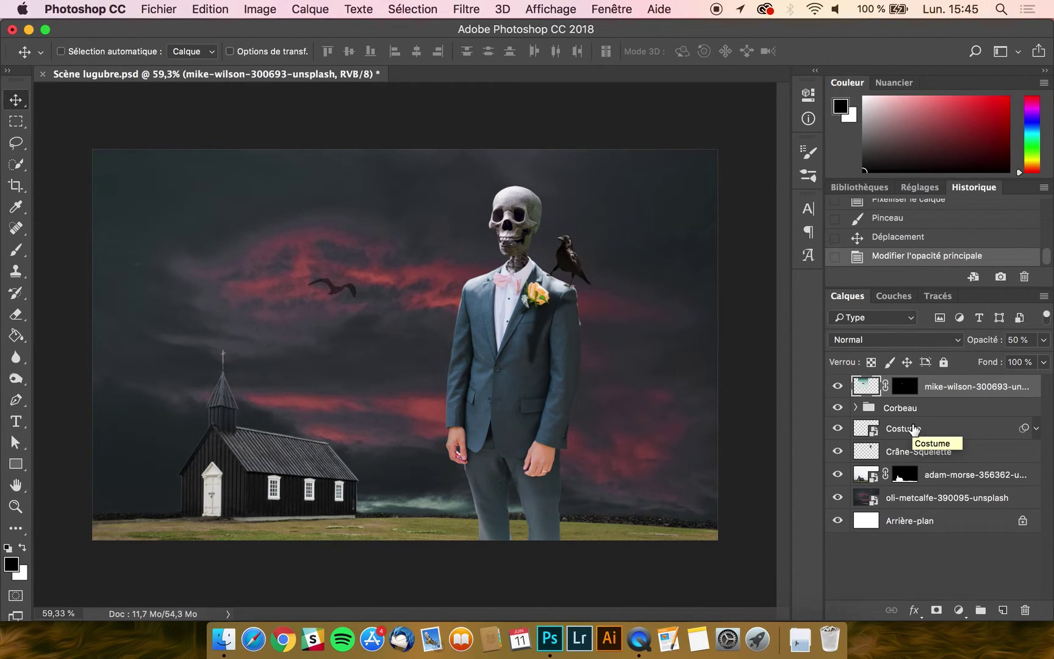
- Open josh-applegate-469989-unsplash.jpg from Finder's Sources folder as a separate Photoshop document and unlock its background layer
{"action": "left_click", "coordinate": [223, 638]}
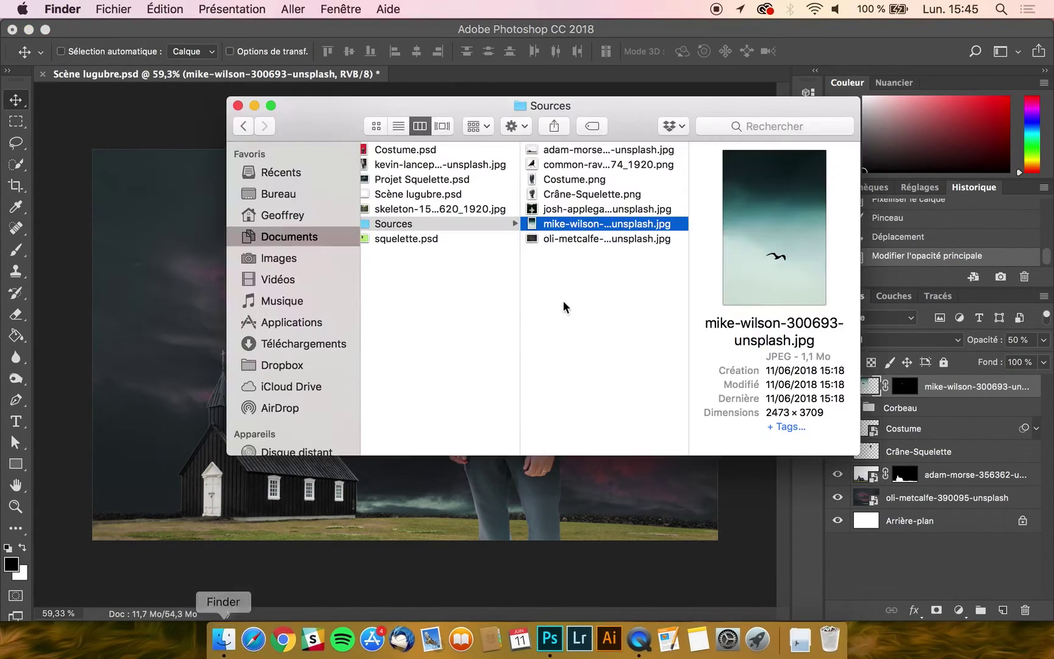
{"action": "left_click", "coordinate": [637, 239]}
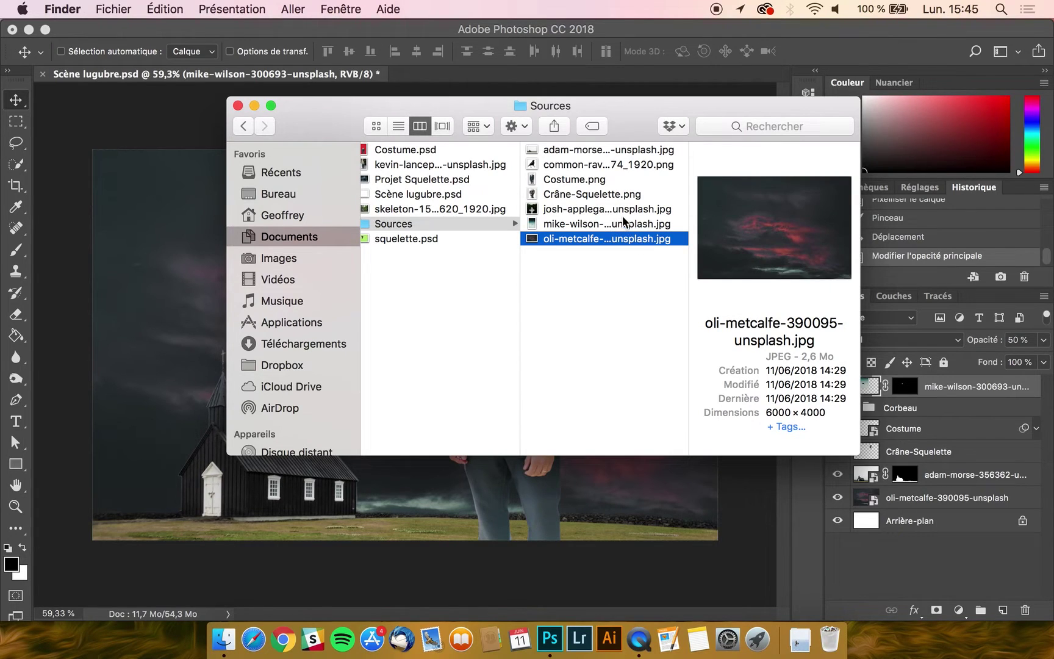
{"action": "left_click", "coordinate": [620, 218]}
{"action": "left_click", "coordinate": [620, 209]}
{"action": "left_click_drag", "start_coordinate": [619, 210], "coordinate": [481, 77]}
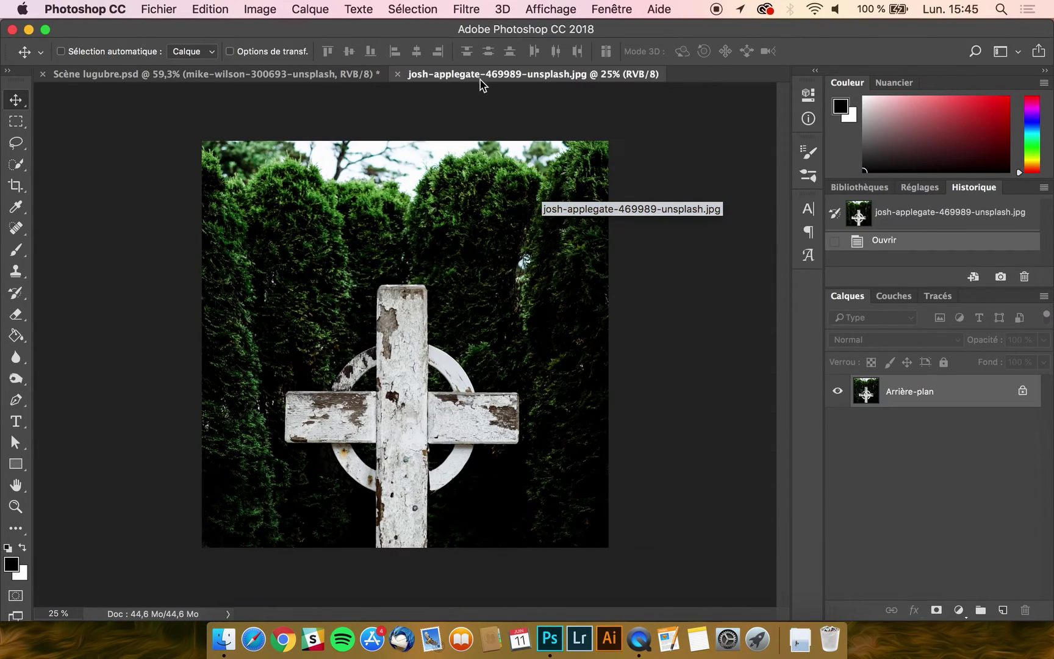
{"action": "left_click", "coordinate": [1022, 392]}
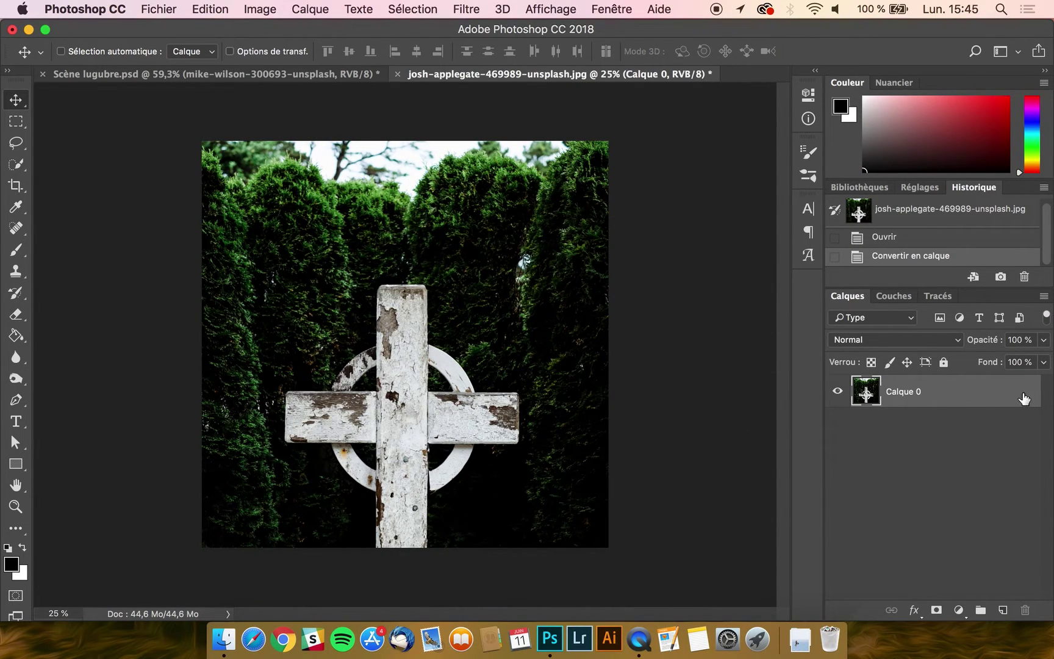
- Select the white wooden cross with the Quick Selection tool, using a 195 px brush over its arms and post
{"action": "scroll", "coordinate": [407, 382], "scroll_direction": "up", "scroll_amount": 3}
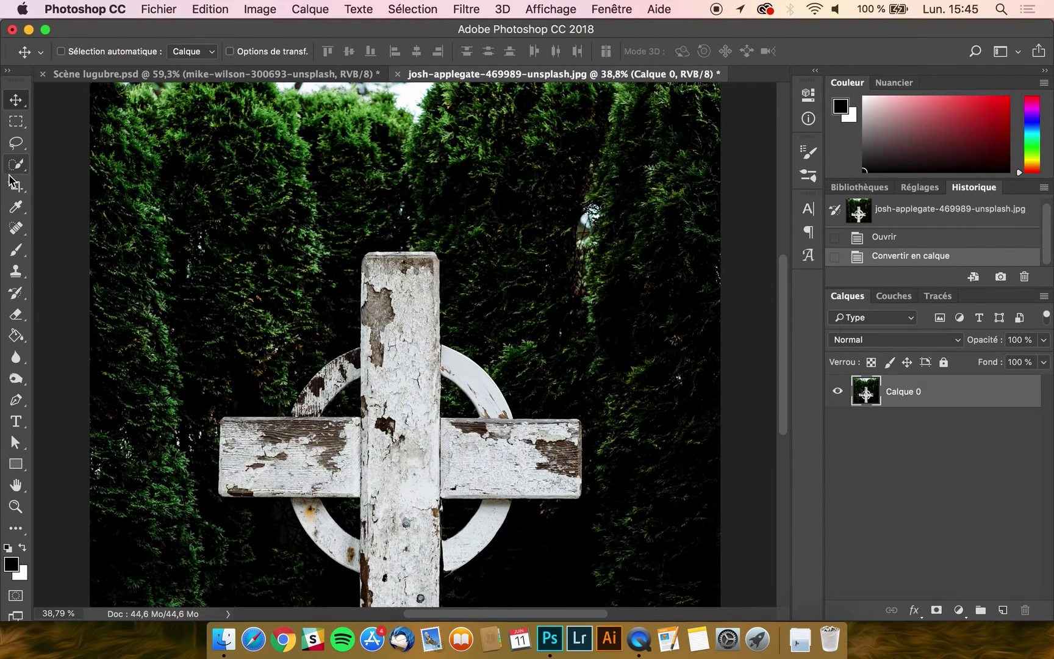
{"action": "left_click", "coordinate": [15, 167]}
{"action": "left_click", "coordinate": [76, 164]}
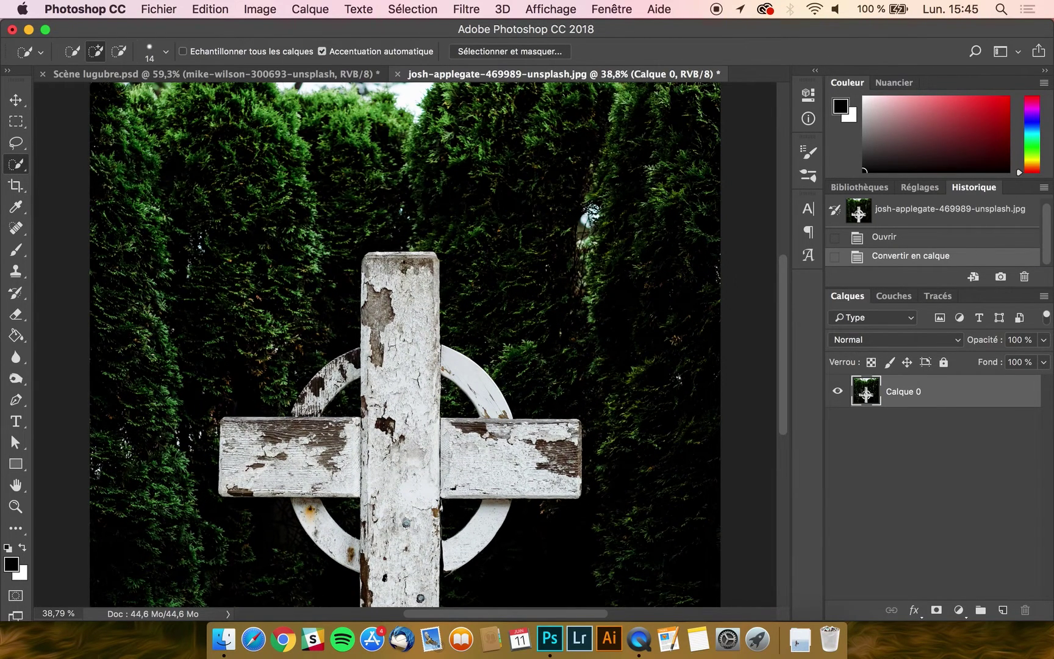
{"action": "scroll", "coordinate": [405, 344], "scroll_direction": "down", "scroll_amount": 2}
{"action": "scroll", "coordinate": [405, 345], "scroll_direction": "down", "scroll_amount": 3}
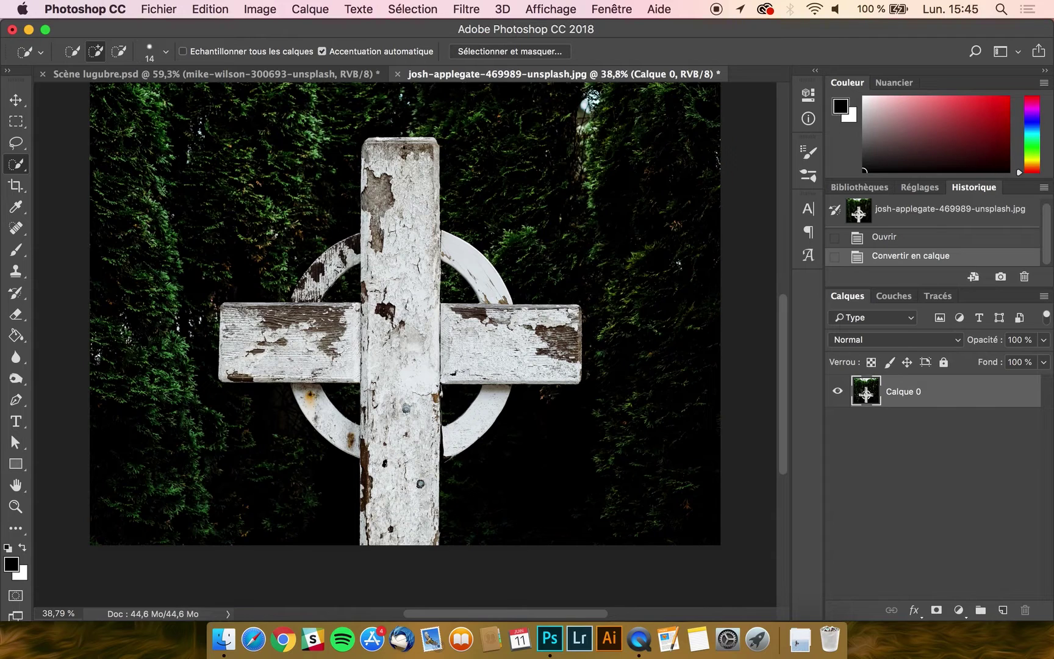
{"action": "left_click_drag", "start_coordinate": [412, 344], "coordinate": [473, 322]}
{"action": "mouse_move", "coordinate": [421, 258]}
{"action": "left_mouse_down"}
{"action": "mouse_move", "coordinate": [399, 236]}
{"action": "mouse_move", "coordinate": [396, 181]}
{"action": "left_mouse_up"}
{"action": "left_click_drag", "start_coordinate": [389, 246], "coordinate": [383, 201]}
{"action": "left_click", "coordinate": [382, 209]}
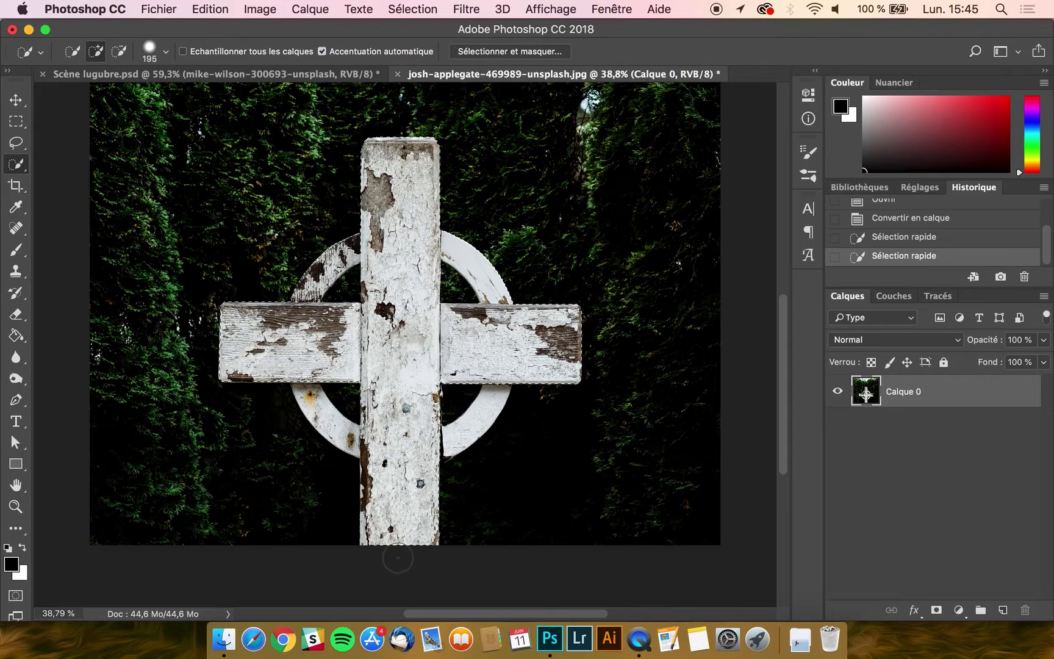
{"action": "left_click", "coordinate": [407, 456]}
- Extend the quick selection over the lower end of the cross's post
{"action": "scroll", "coordinate": [409, 455], "scroll_direction": "up", "scroll_amount": 5}
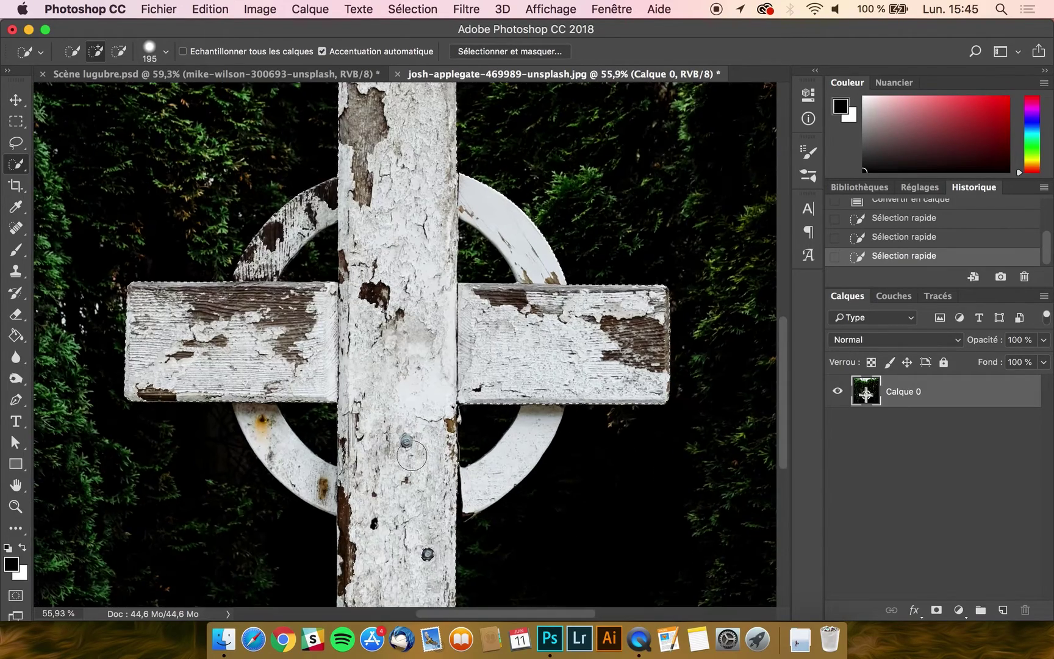
{"action": "scroll", "coordinate": [407, 456], "scroll_direction": "up", "scroll_amount": 3}
{"action": "scroll", "coordinate": [408, 456], "scroll_direction": "down", "scroll_amount": 2}
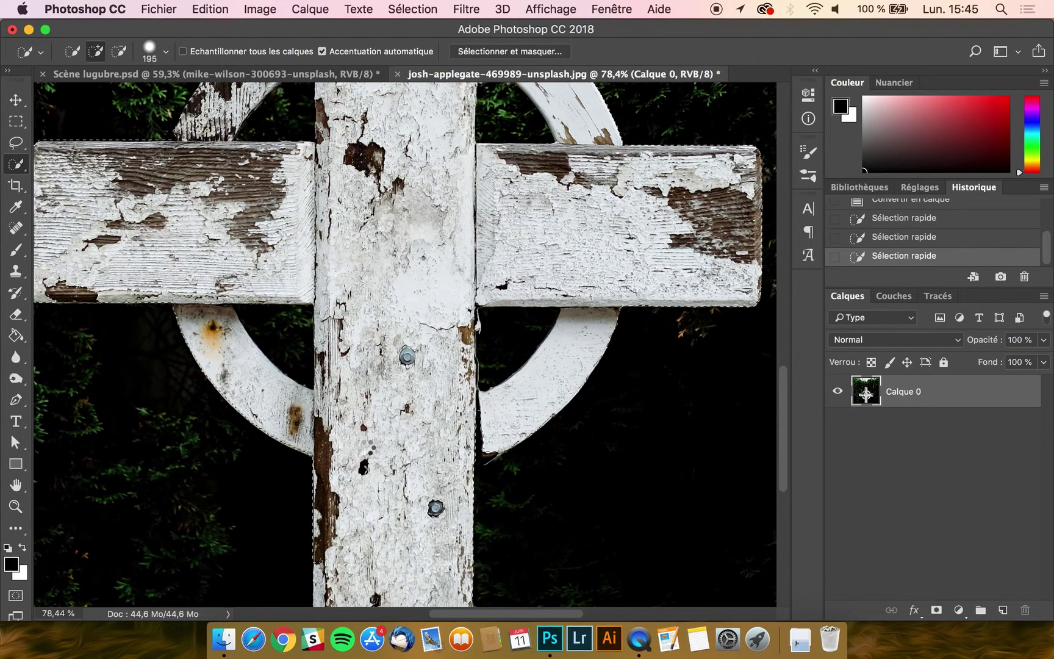
{"action": "scroll", "coordinate": [366, 447], "scroll_direction": "down", "scroll_amount": 3}
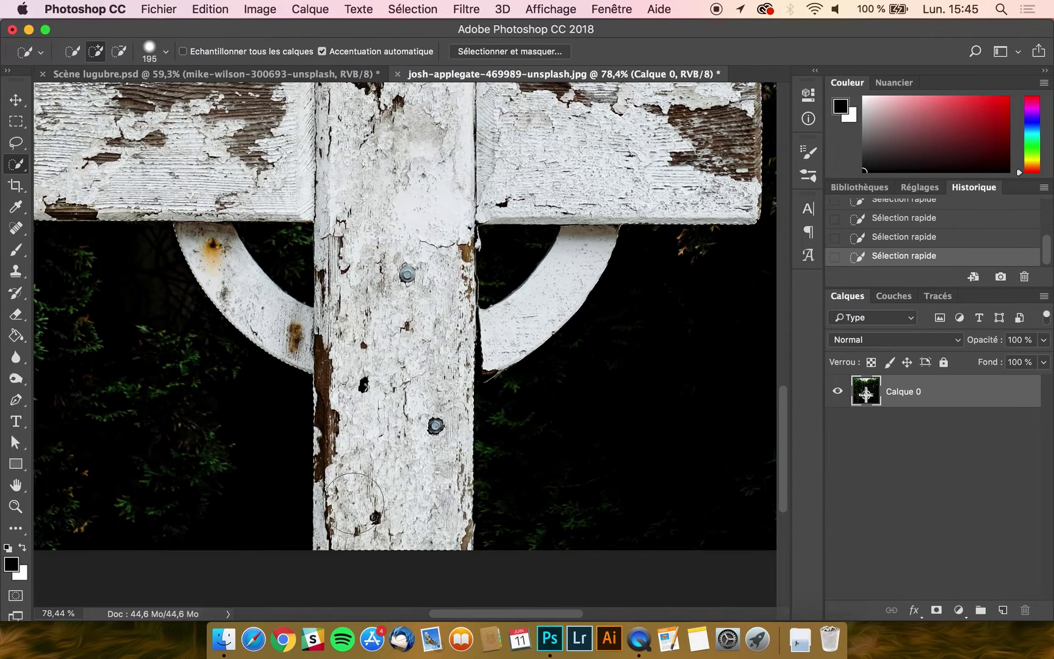
{"action": "left_click", "coordinate": [349, 511]}
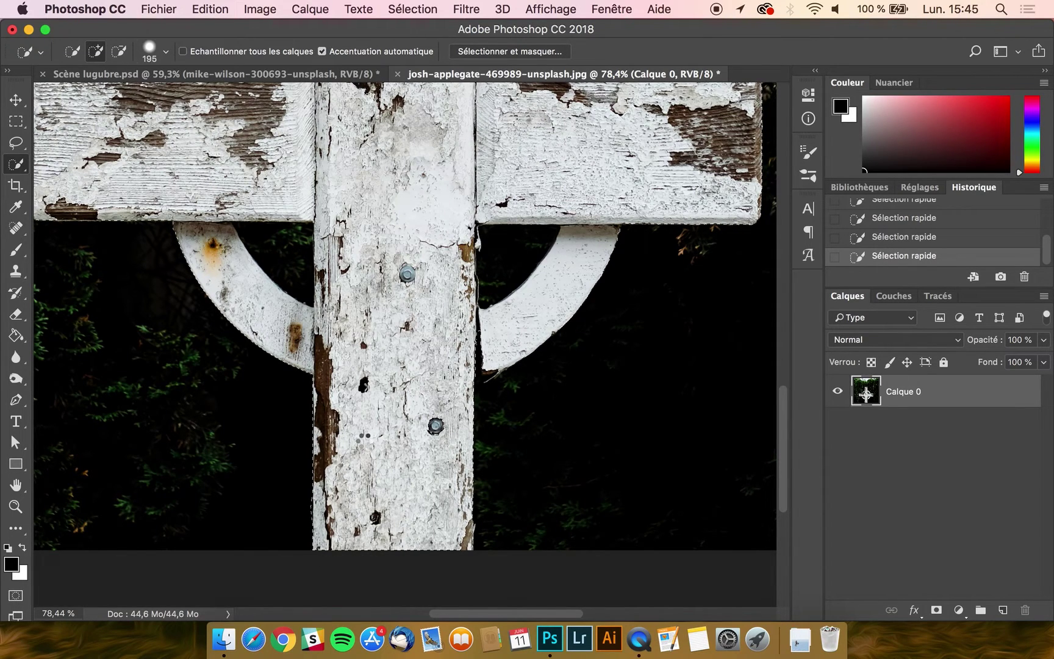
- Subtract the dark foliage in the ring's upper-left opening from the cross selection, using 48 px and 20 px brushes
{"action": "scroll", "coordinate": [360, 431], "scroll_direction": "up", "scroll_amount": 8}
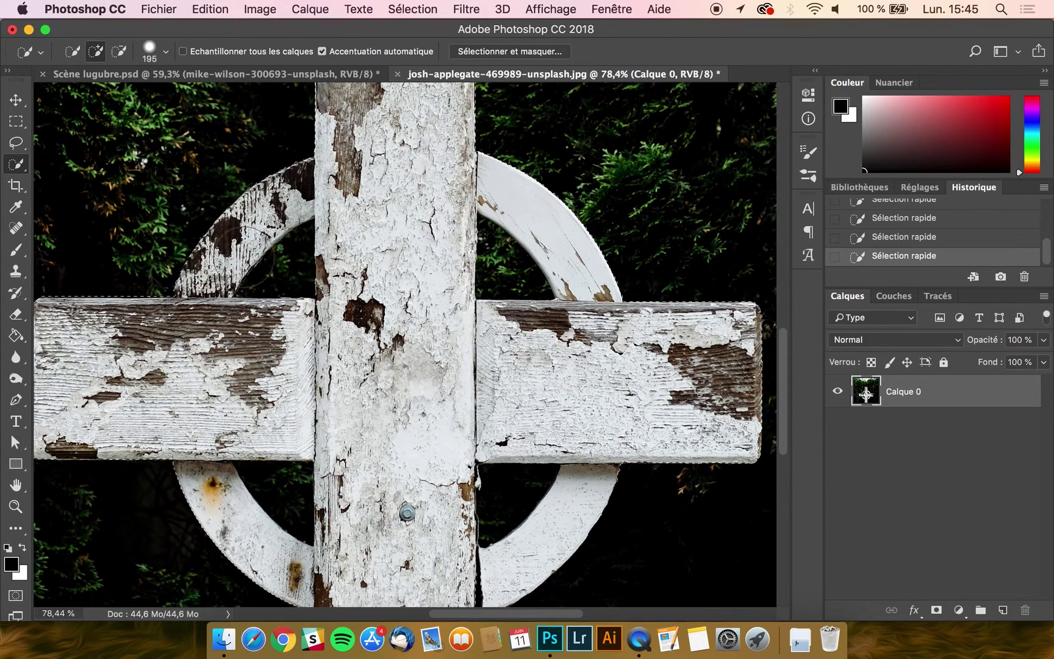
{"action": "left_click", "coordinate": [255, 287], "text": "alt"}
{"action": "mouse_move", "coordinate": [320, 264]}
{"action": "left_mouse_down"}
{"action": "mouse_move", "coordinate": [273, 264]}
{"action": "mouse_move", "coordinate": [291, 268]}
{"action": "mouse_move", "coordinate": [304, 248]}
{"action": "mouse_move", "coordinate": [256, 287]}
{"action": "left_mouse_up"}
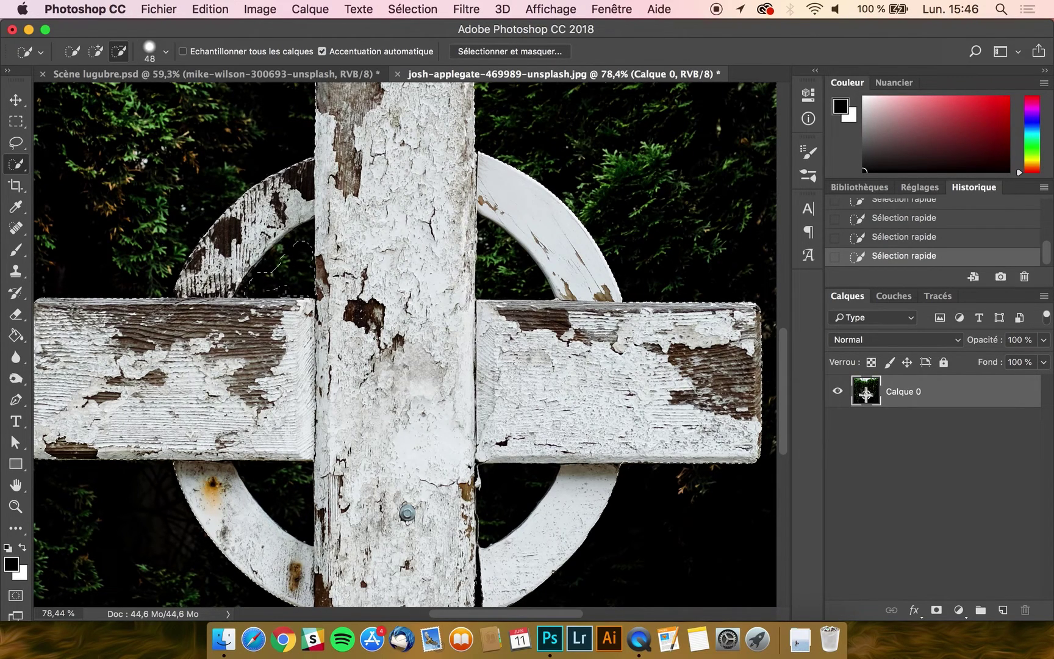
{"action": "scroll", "coordinate": [242, 274], "scroll_direction": "up", "scroll_amount": 5}
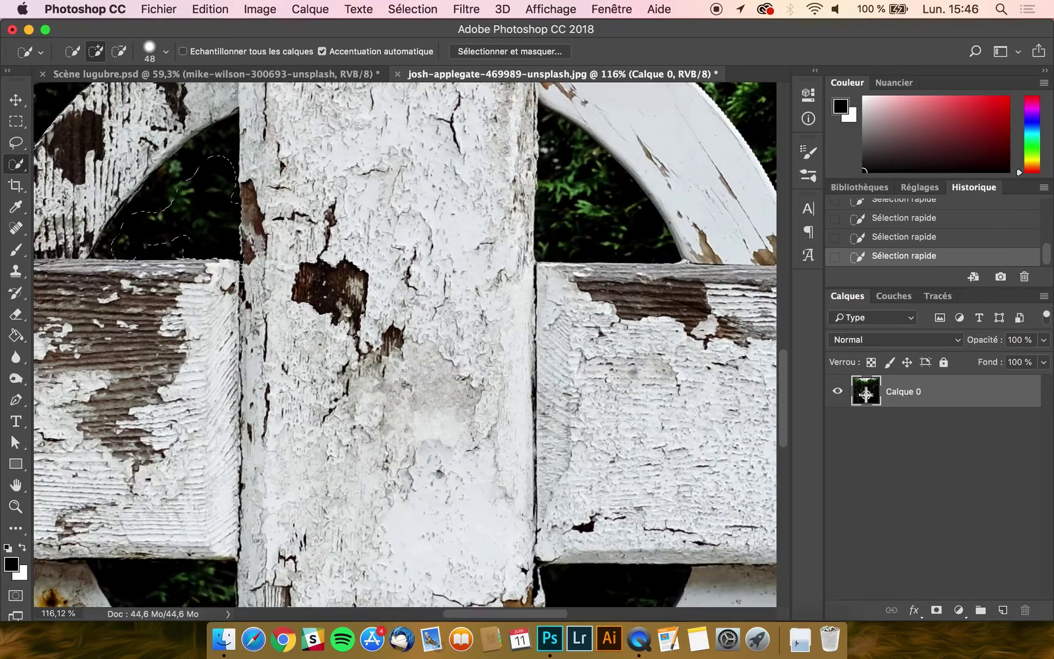
{"action": "scroll", "coordinate": [242, 274], "scroll_direction": "left", "scroll_amount": 5}
{"action": "scroll", "coordinate": [242, 274], "scroll_direction": "up", "scroll_amount": 3}
{"action": "scroll", "coordinate": [242, 273], "scroll_direction": "up", "scroll_amount": 5}
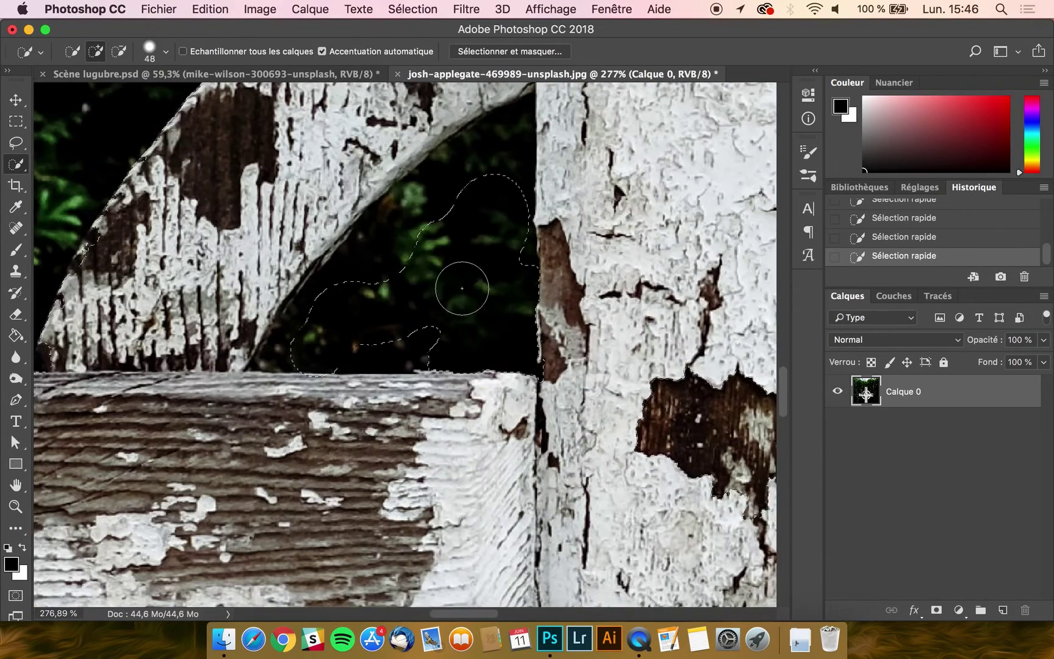
{"action": "mouse_move", "coordinate": [430, 328]}
{"action": "left_mouse_down"}
{"action": "mouse_move", "coordinate": [354, 318]}
{"action": "mouse_move", "coordinate": [350, 341]}
{"action": "mouse_move", "coordinate": [404, 335]}
{"action": "mouse_move", "coordinate": [315, 338]}
{"action": "mouse_move", "coordinate": [454, 183]}
{"action": "mouse_move", "coordinate": [497, 156]}
{"action": "mouse_move", "coordinate": [501, 286]}
{"action": "mouse_move", "coordinate": [498, 255]}
{"action": "mouse_move", "coordinate": [463, 254]}
{"action": "mouse_move", "coordinate": [522, 249]}
{"action": "mouse_move", "coordinate": [514, 159]}
{"action": "left_mouse_up"}
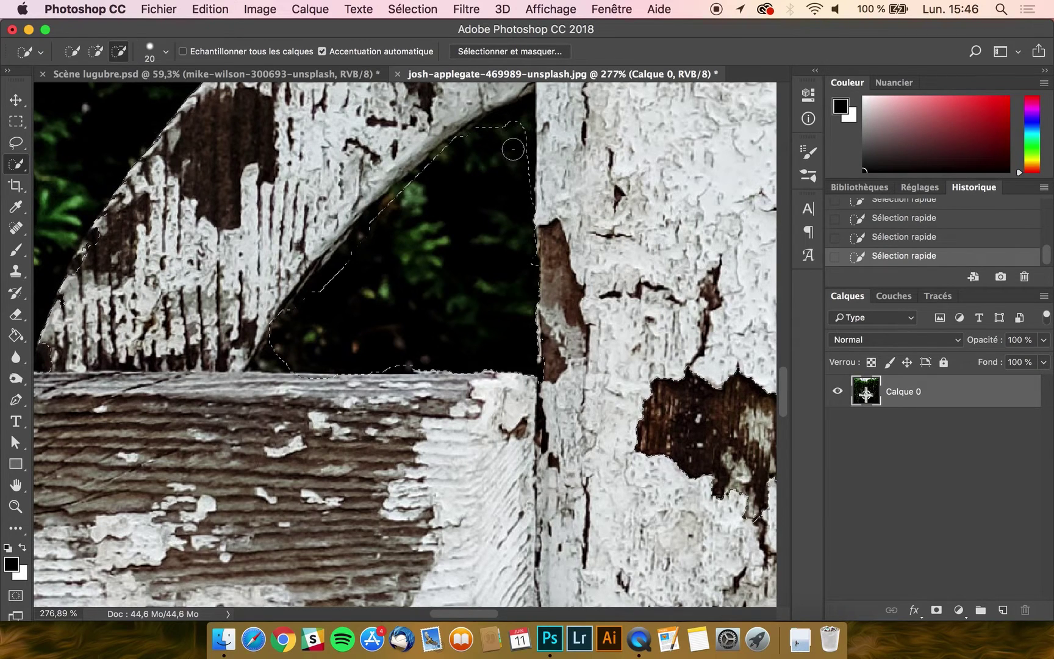
{"action": "mouse_move", "coordinate": [381, 348]}
{"action": "left_mouse_down"}
{"action": "mouse_move", "coordinate": [411, 361]}
{"action": "mouse_move", "coordinate": [294, 352]}
{"action": "mouse_move", "coordinate": [270, 364]}
{"action": "mouse_move", "coordinate": [417, 187]}
{"action": "mouse_move", "coordinate": [517, 124]}
{"action": "left_mouse_up"}
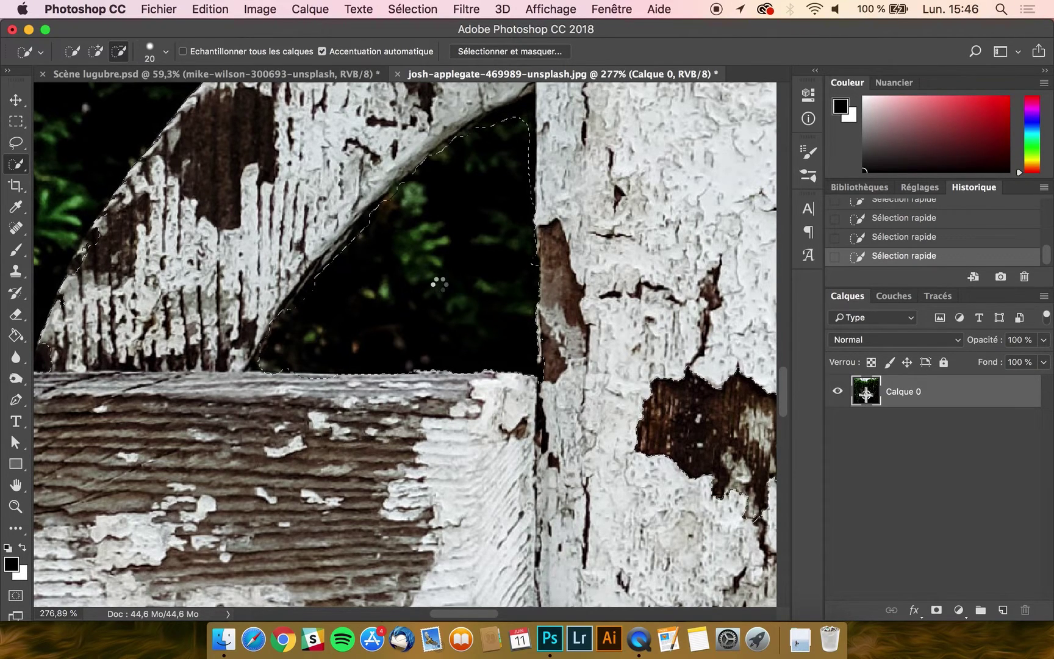
- Subtract the dark foliage in the ring's upper-right opening from the cross selection with the 20 px Quick Selection brush
{"action": "scroll", "coordinate": [439, 283], "scroll_direction": "right", "scroll_amount": 10}
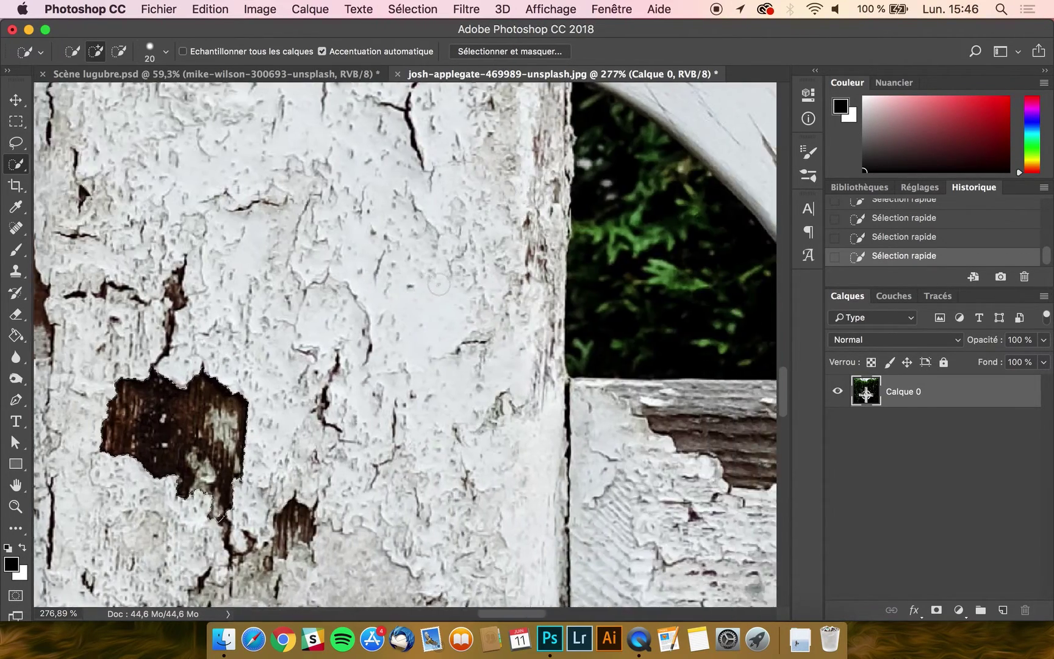
{"action": "scroll", "coordinate": [439, 284], "scroll_direction": "right", "scroll_amount": 5}
{"action": "scroll", "coordinate": [438, 284], "scroll_direction": "up", "scroll_amount": 2}
{"action": "mouse_move", "coordinate": [471, 187]}
{"action": "left_mouse_down"}
{"action": "mouse_move", "coordinate": [472, 269]}
{"action": "mouse_move", "coordinate": [502, 342]}
{"action": "mouse_move", "coordinate": [647, 372]}
{"action": "mouse_move", "coordinate": [502, 210]}
{"action": "mouse_move", "coordinate": [542, 335]}
{"action": "mouse_move", "coordinate": [492, 270]}
{"action": "mouse_move", "coordinate": [542, 341]}
{"action": "left_mouse_up"}
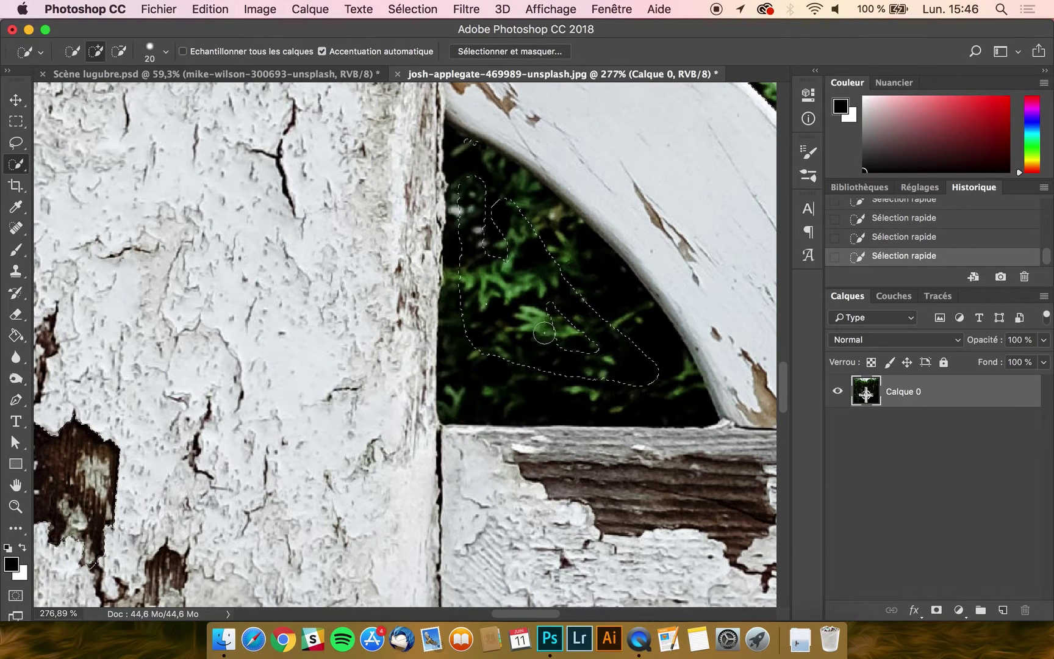
{"action": "mouse_move", "coordinate": [547, 299]}
{"action": "left_mouse_down"}
{"action": "mouse_move", "coordinate": [569, 340]}
{"action": "mouse_move", "coordinate": [586, 346]}
{"action": "left_mouse_up"}
{"action": "mouse_move", "coordinate": [677, 403]}
{"action": "left_mouse_down"}
{"action": "mouse_move", "coordinate": [616, 306]}
{"action": "mouse_move", "coordinate": [538, 227]}
{"action": "left_mouse_up"}
{"action": "left_click_drag", "start_coordinate": [482, 169], "coordinate": [464, 146]}
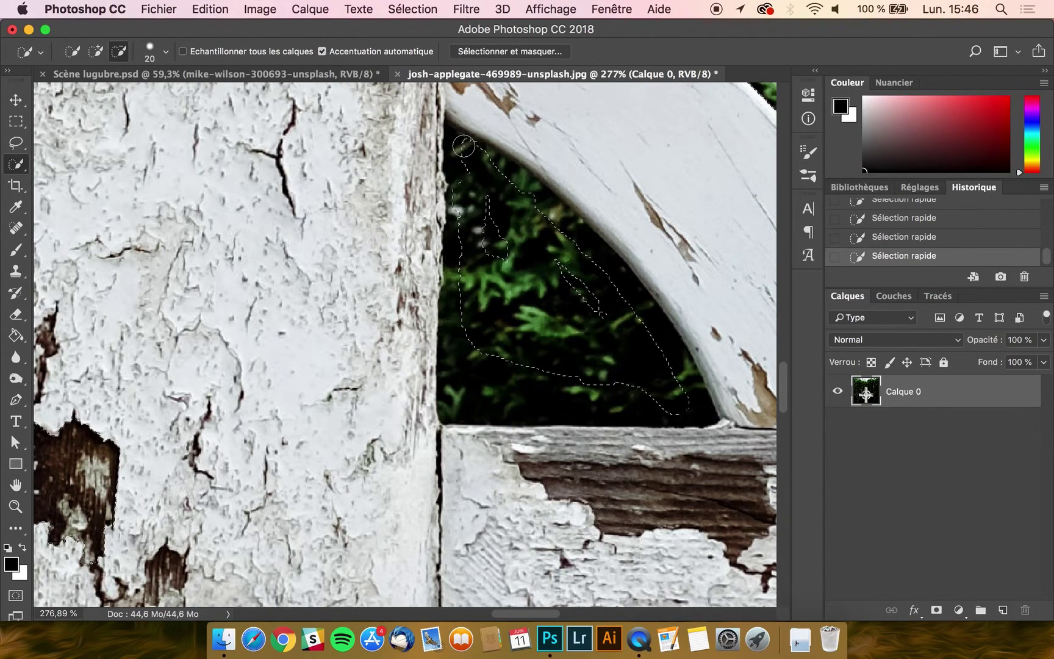
{"action": "mouse_move", "coordinate": [471, 283]}
{"action": "left_mouse_down"}
{"action": "mouse_move", "coordinate": [463, 382]}
{"action": "mouse_move", "coordinate": [515, 398]}
{"action": "mouse_move", "coordinate": [645, 389]}
{"action": "mouse_move", "coordinate": [694, 405]}
{"action": "mouse_move", "coordinate": [561, 404]}
{"action": "left_mouse_up"}
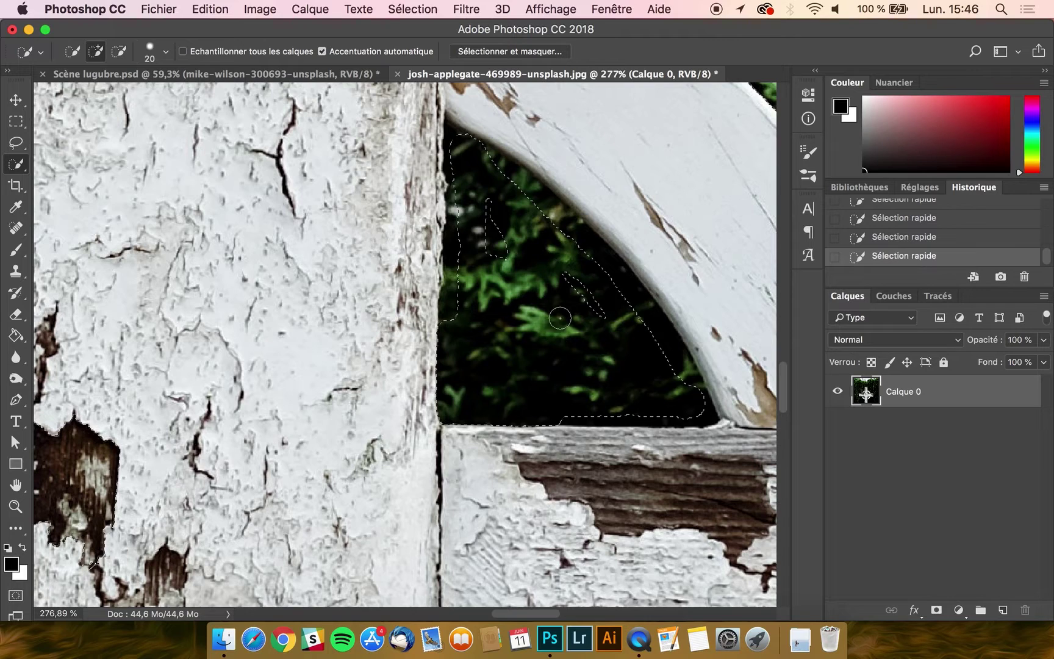
{"action": "left_click_drag", "start_coordinate": [565, 278], "coordinate": [600, 312]}
{"action": "mouse_move", "coordinate": [491, 235]}
{"action": "left_mouse_down"}
{"action": "mouse_move", "coordinate": [468, 218]}
{"action": "mouse_move", "coordinate": [484, 234]}
{"action": "left_mouse_up"}
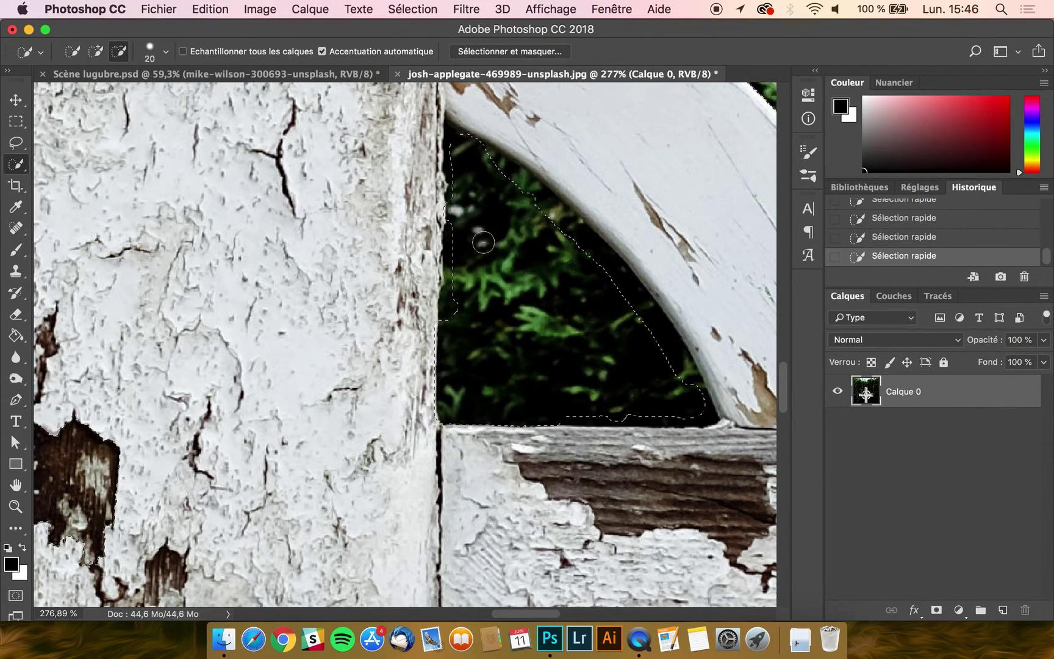
{"action": "mouse_move", "coordinate": [464, 306]}
{"action": "left_mouse_down"}
{"action": "mouse_move", "coordinate": [467, 161]}
{"action": "mouse_move", "coordinate": [618, 275]}
{"action": "mouse_move", "coordinate": [692, 391]}
{"action": "left_mouse_up"}
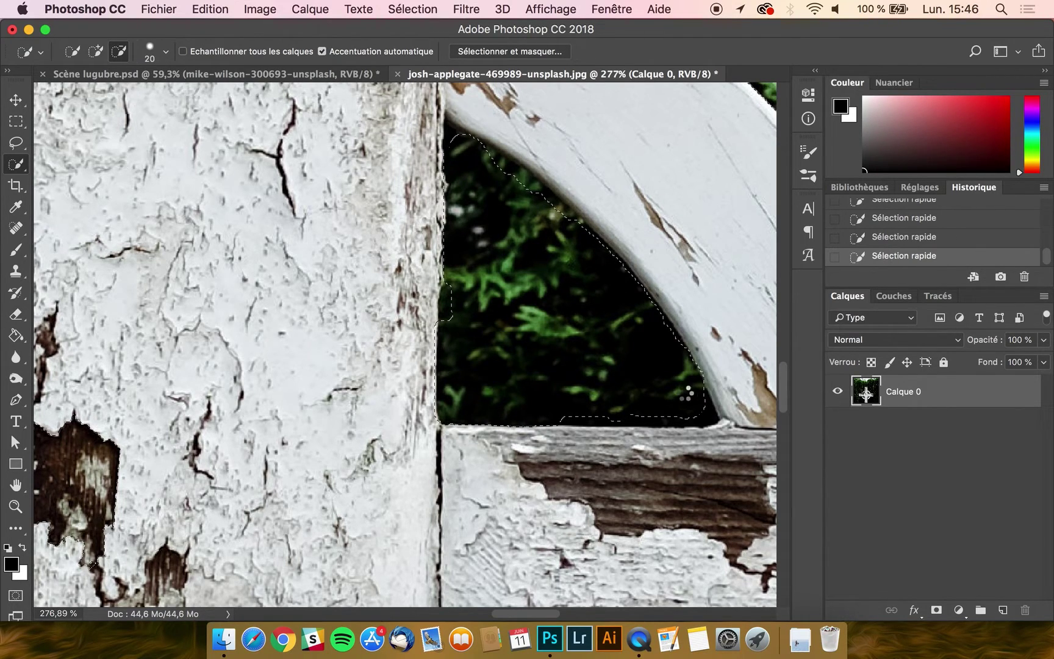
- Subtract the dark foliage in the ring's lower-right and lower-left openings from the cross selection with the 20 px brush
{"action": "scroll", "coordinate": [469, 386], "scroll_direction": "down", "scroll_amount": 8}
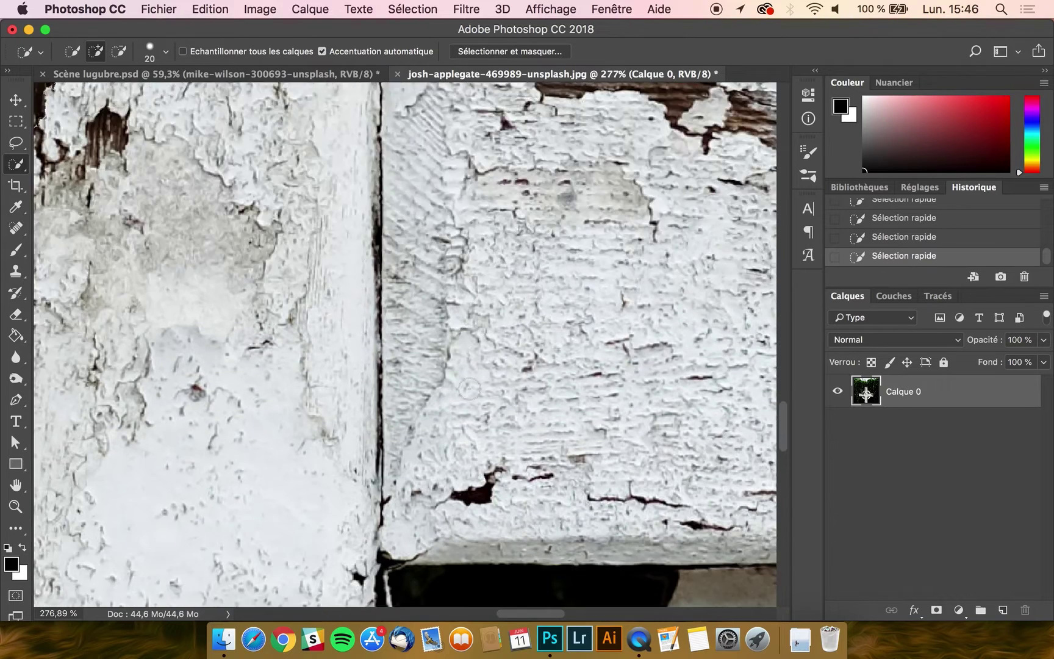
{"action": "scroll", "coordinate": [469, 387], "scroll_direction": "down", "scroll_amount": 10}
{"action": "key", "text": "alt"}
{"action": "mouse_move", "coordinate": [368, 402]}
{"action": "left_mouse_down"}
{"action": "mouse_move", "coordinate": [364, 253]}
{"action": "mouse_move", "coordinate": [417, 243]}
{"action": "mouse_move", "coordinate": [527, 248]}
{"action": "mouse_move", "coordinate": [366, 399]}
{"action": "left_mouse_up"}
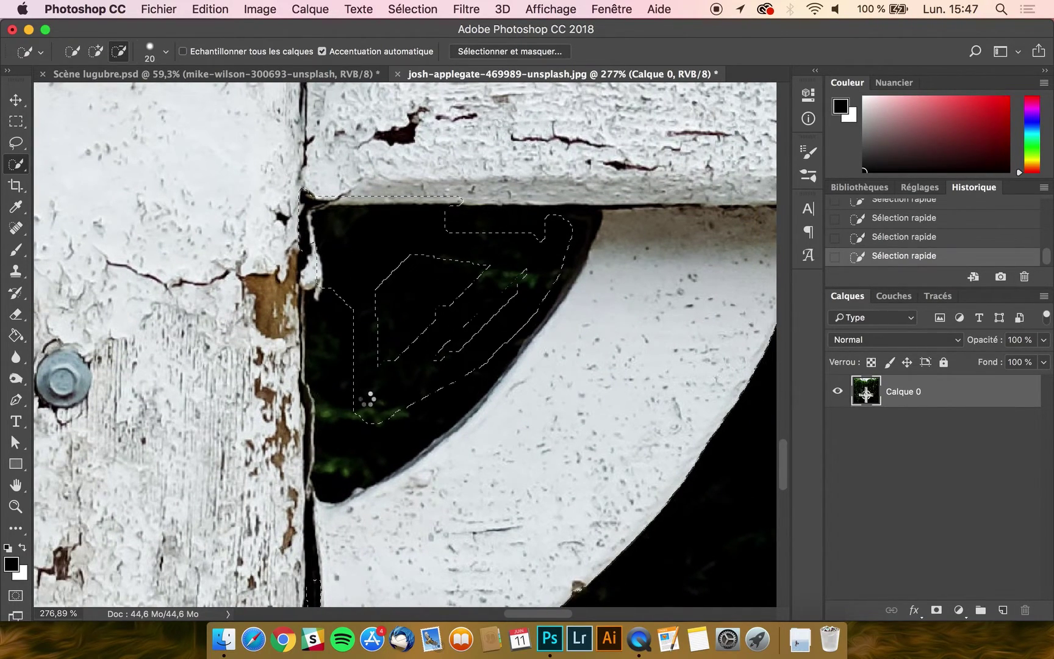
{"action": "mouse_move", "coordinate": [438, 277]}
{"action": "left_mouse_down"}
{"action": "mouse_move", "coordinate": [482, 254]}
{"action": "mouse_move", "coordinate": [409, 326]}
{"action": "mouse_move", "coordinate": [482, 256]}
{"action": "mouse_move", "coordinate": [384, 317]}
{"action": "mouse_move", "coordinate": [461, 284]}
{"action": "mouse_move", "coordinate": [494, 292]}
{"action": "mouse_move", "coordinate": [457, 344]}
{"action": "mouse_move", "coordinate": [533, 270]}
{"action": "mouse_move", "coordinate": [371, 429]}
{"action": "mouse_move", "coordinate": [353, 416]}
{"action": "mouse_move", "coordinate": [337, 318]}
{"action": "mouse_move", "coordinate": [340, 467]}
{"action": "mouse_move", "coordinate": [430, 402]}
{"action": "mouse_move", "coordinate": [499, 326]}
{"action": "left_mouse_up"}
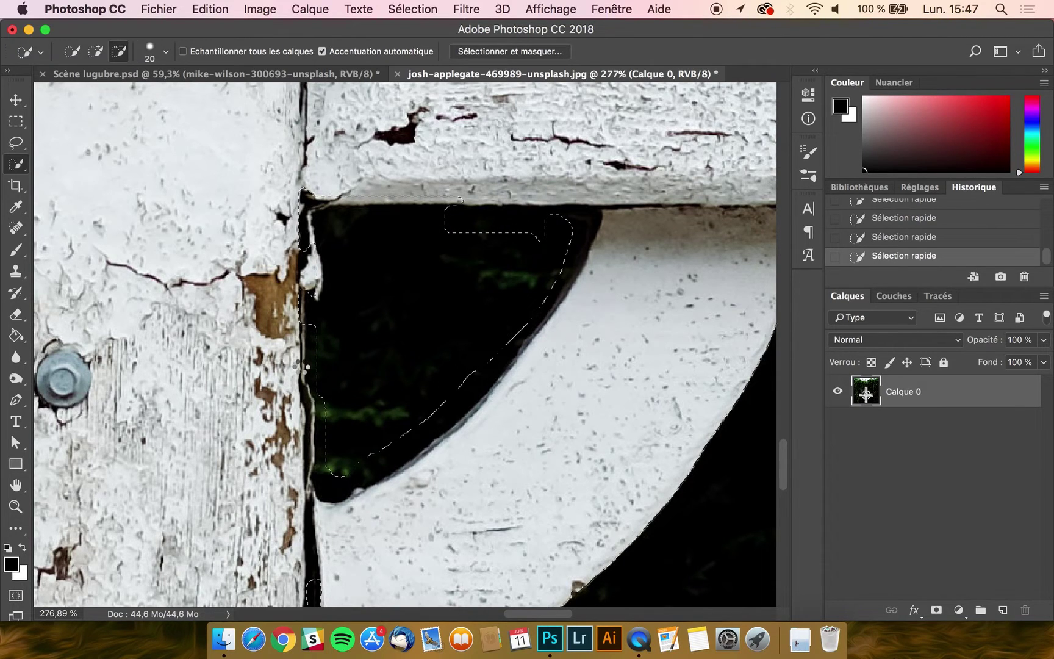
{"action": "scroll", "coordinate": [294, 177], "scroll_direction": "left", "scroll_amount": 10}
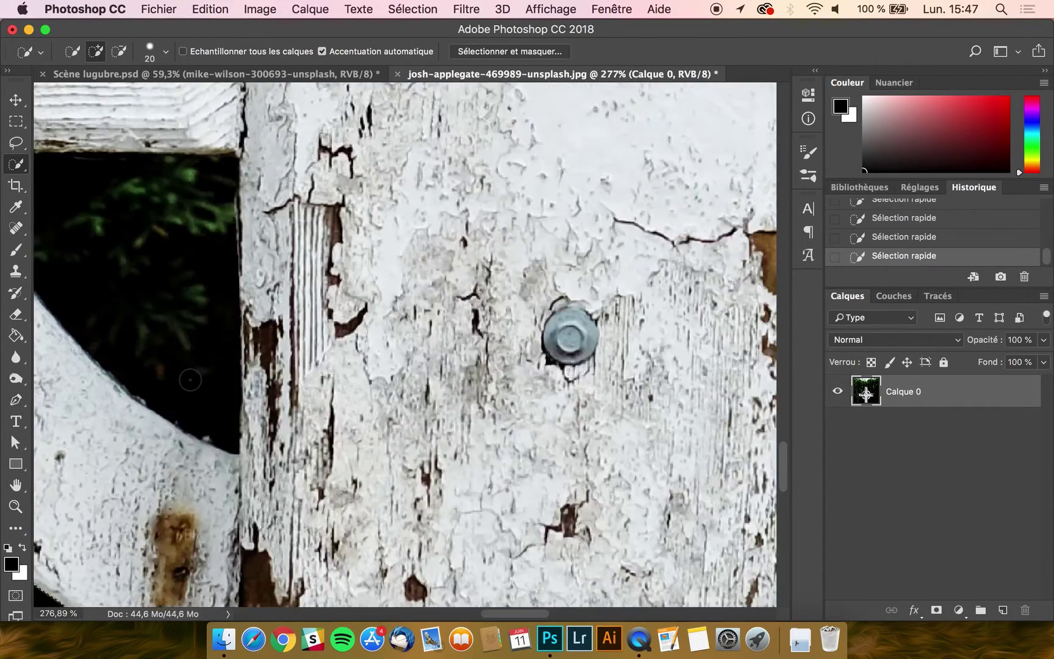
{"action": "mouse_move", "coordinate": [294, 177]}
{"action": "left_mouse_down"}
{"action": "mouse_move", "coordinate": [294, 290]}
{"action": "mouse_move", "coordinate": [267, 328]}
{"action": "mouse_move", "coordinate": [128, 208]}
{"action": "mouse_move", "coordinate": [259, 263]}
{"action": "mouse_move", "coordinate": [224, 216]}
{"action": "mouse_move", "coordinate": [246, 303]}
{"action": "mouse_move", "coordinate": [235, 241]}
{"action": "mouse_move", "coordinate": [256, 294]}
{"action": "mouse_move", "coordinate": [270, 254]}
{"action": "left_mouse_up"}
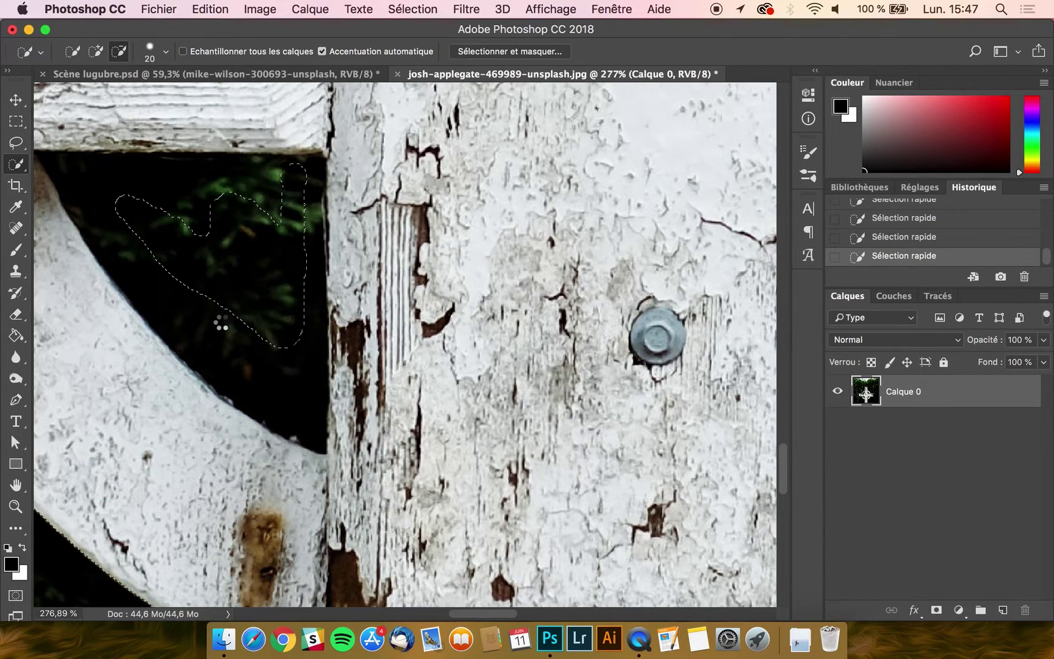
- Add a layer mask to Calque 0 from the cross selection
{"action": "scroll", "coordinate": [224, 322], "scroll_direction": "down", "scroll_amount": 5}
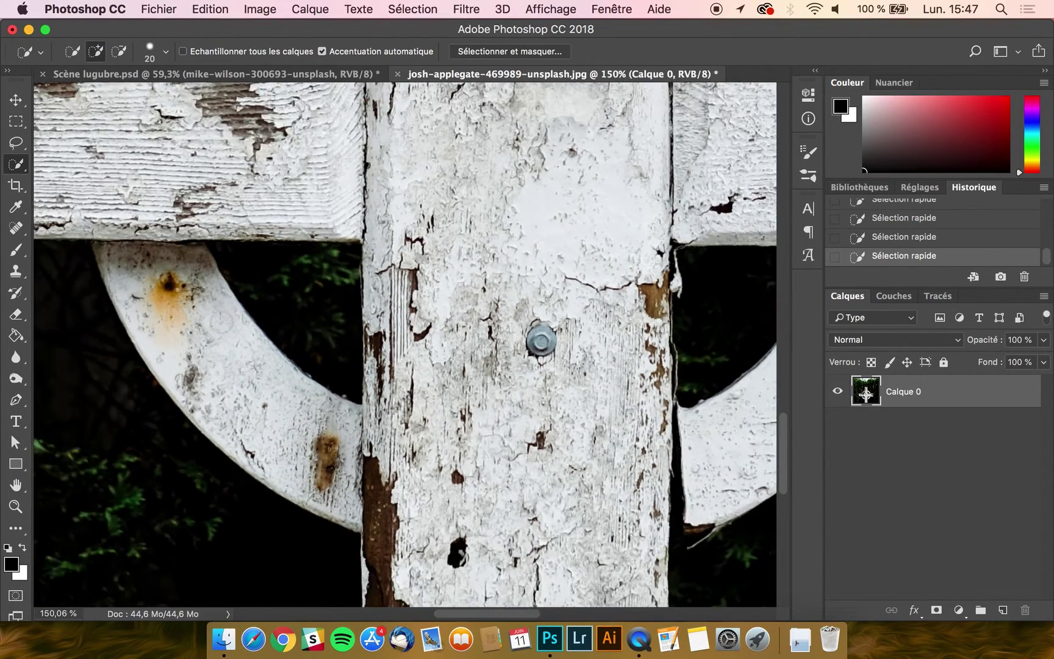
{"action": "scroll", "coordinate": [226, 317], "scroll_direction": "down", "scroll_amount": 5}
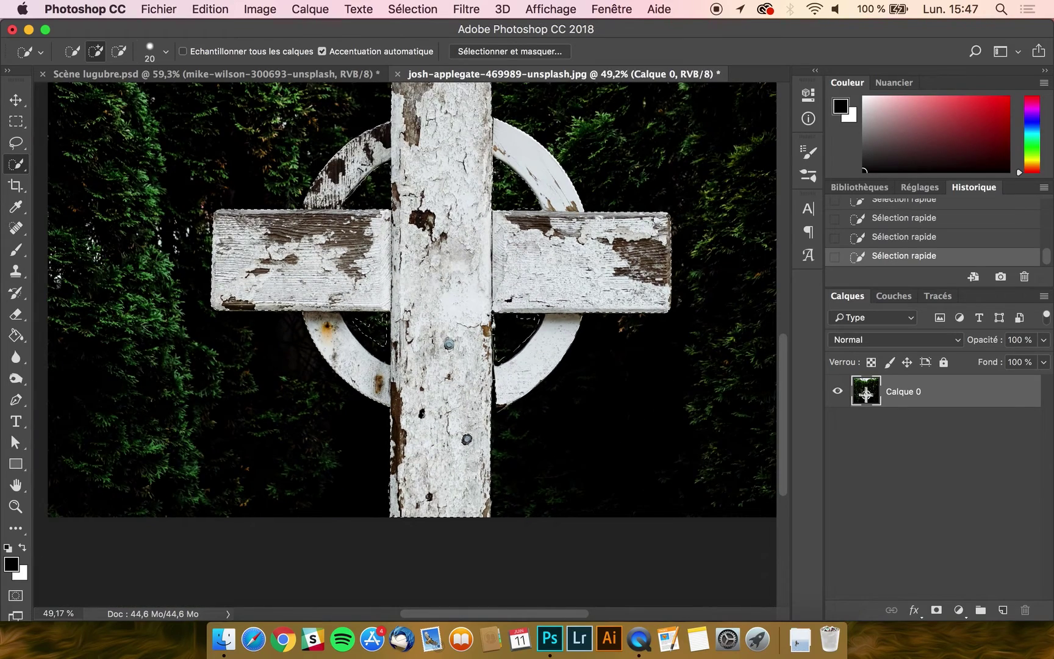
{"action": "left_click", "coordinate": [936, 610]}
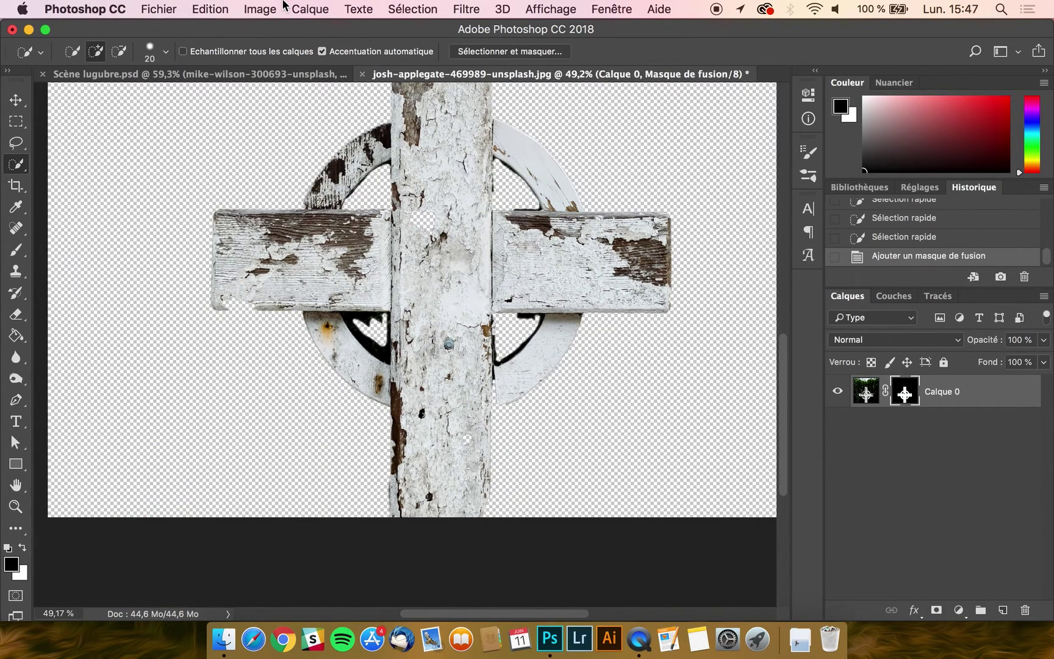
- Resize the cross image to 2000 by 2000 pixels
{"action": "left_click", "coordinate": [266, 9]}
{"action": "left_click", "coordinate": [296, 136]}
{"action": "type", "text": "2000"}
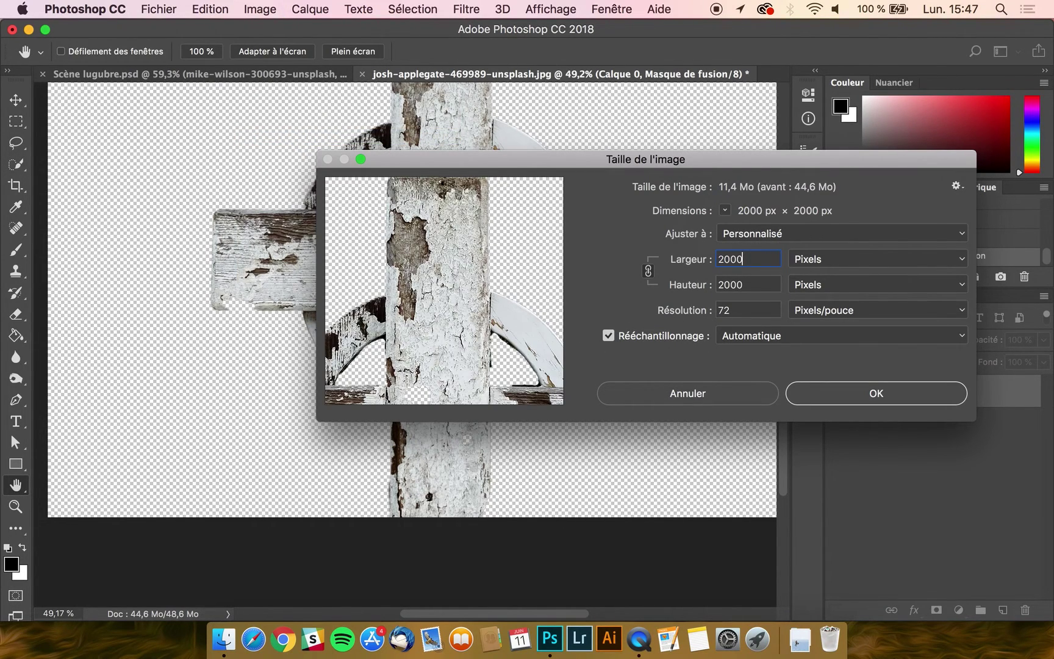
{"action": "key", "text": "Return"}
{"action": "key", "text": "w"}
- Outline the dark strip above the right arm in the ring's upper-right opening with the Polygonal Lasso, mask it out in black, and deselect
{"action": "scroll", "coordinate": [438, 312], "scroll_direction": "up", "scroll_amount": 5}
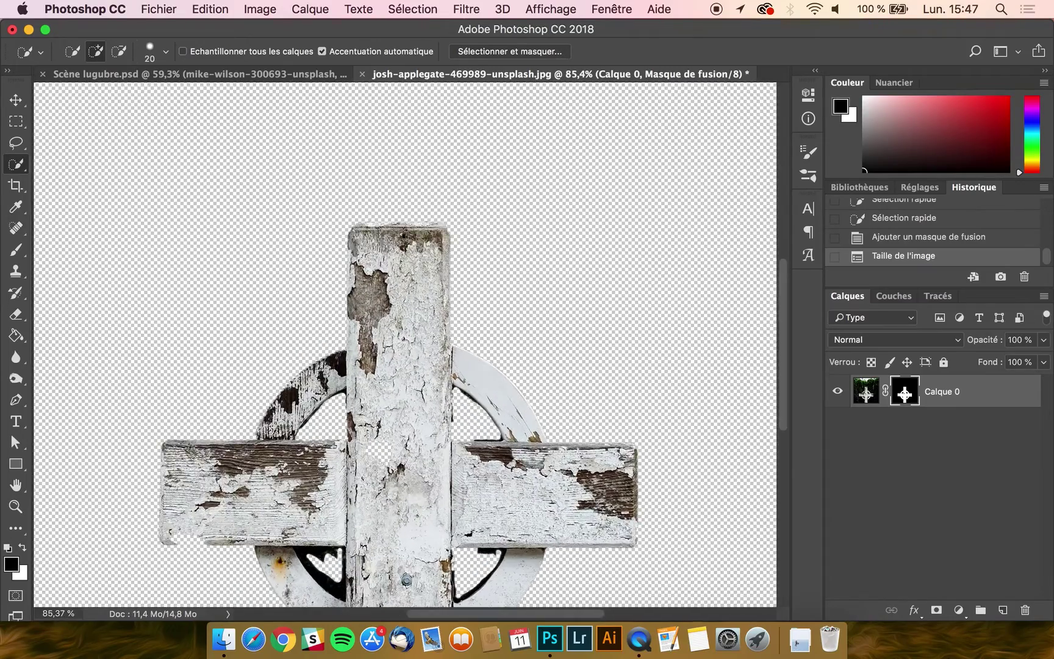
{"action": "scroll", "coordinate": [438, 312], "scroll_direction": "up", "scroll_amount": 5}
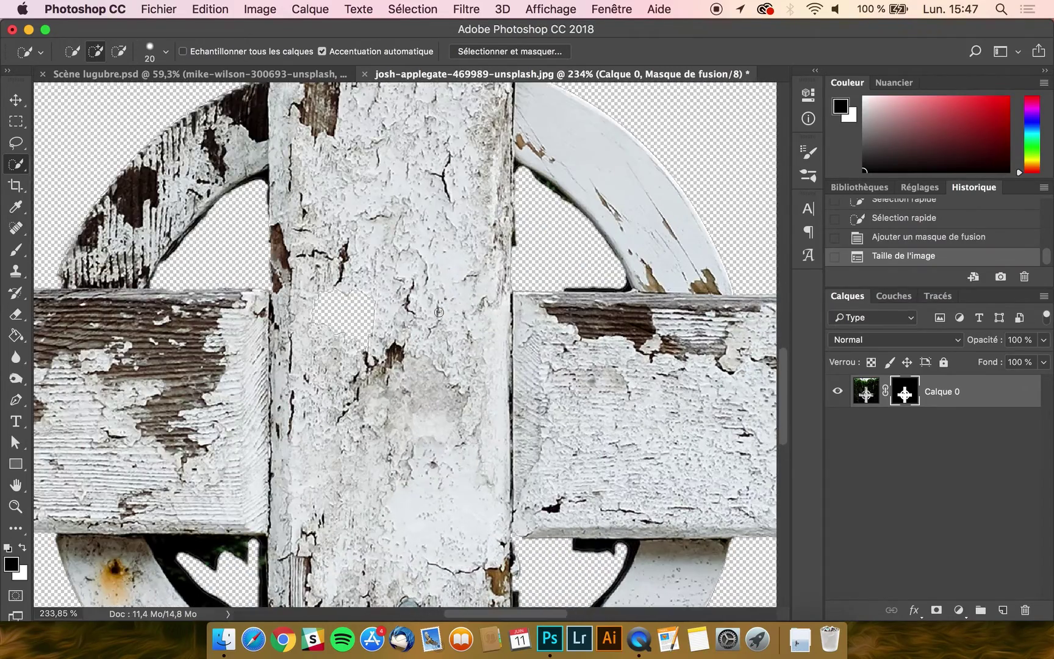
{"action": "scroll", "coordinate": [546, 194], "scroll_direction": "up", "scroll_amount": 4}
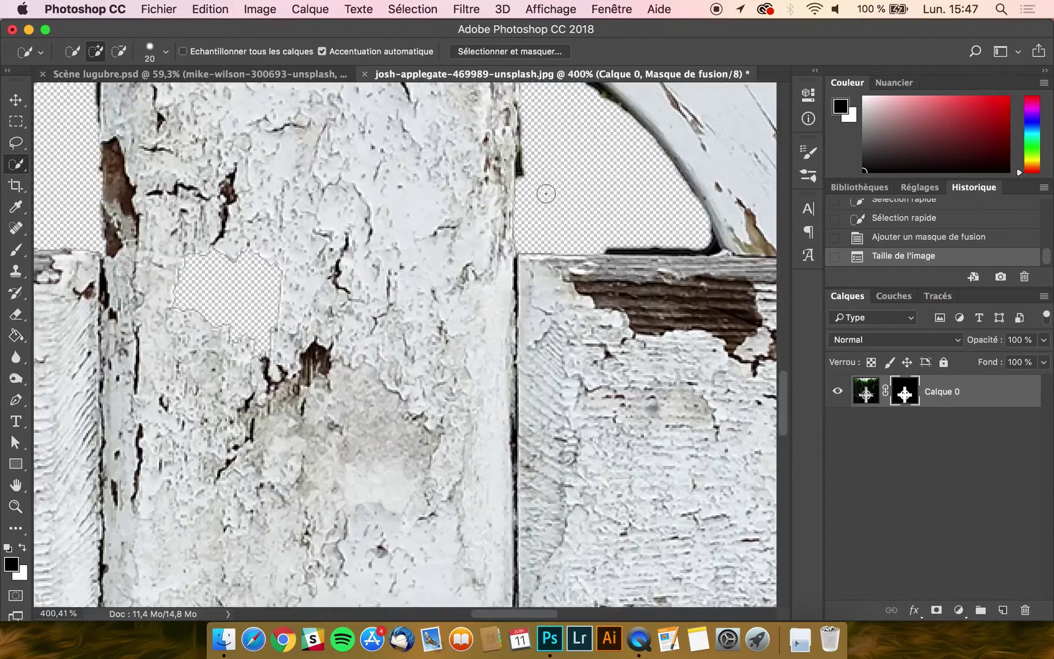
{"action": "left_click", "coordinate": [16, 145]}
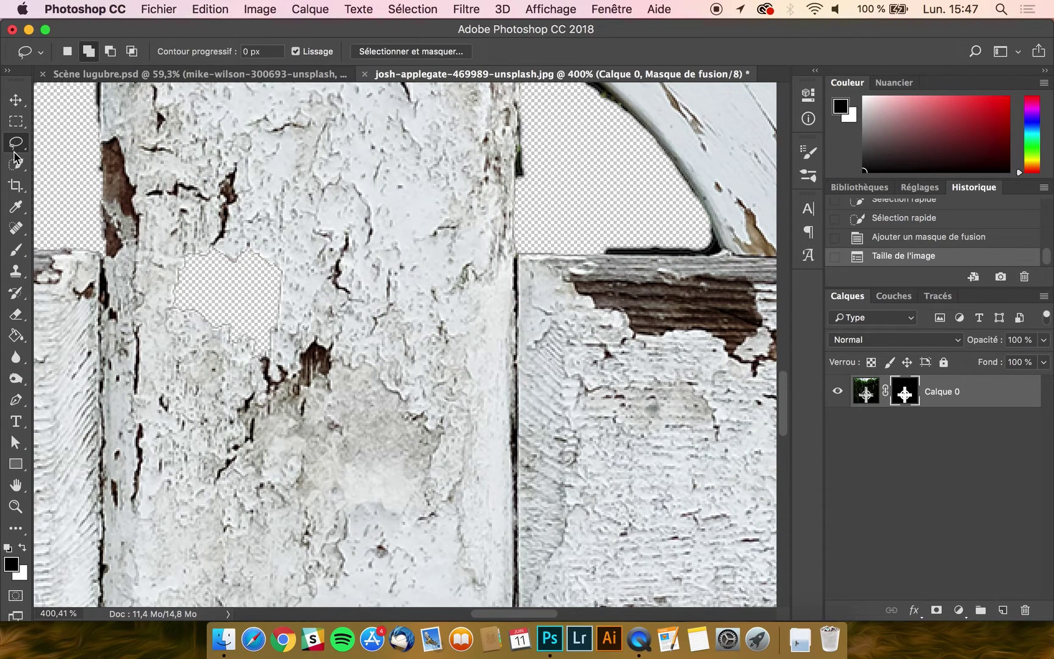
{"action": "mouse_move", "coordinate": [16, 145]}
{"action": "left_mouse_down"}
{"action": "mouse_move", "coordinate": [93, 148]}
{"action": "mouse_move", "coordinate": [93, 160]}
{"action": "left_mouse_up"}
{"action": "scroll", "coordinate": [585, 243], "scroll_direction": "right", "scroll_amount": 5}
{"action": "scroll", "coordinate": [585, 242], "scroll_direction": "up", "scroll_amount": 2}
{"action": "scroll", "coordinate": [585, 242], "scroll_direction": "right", "scroll_amount": 2}
{"action": "scroll", "coordinate": [400, 256], "scroll_direction": "up", "scroll_amount": 3}
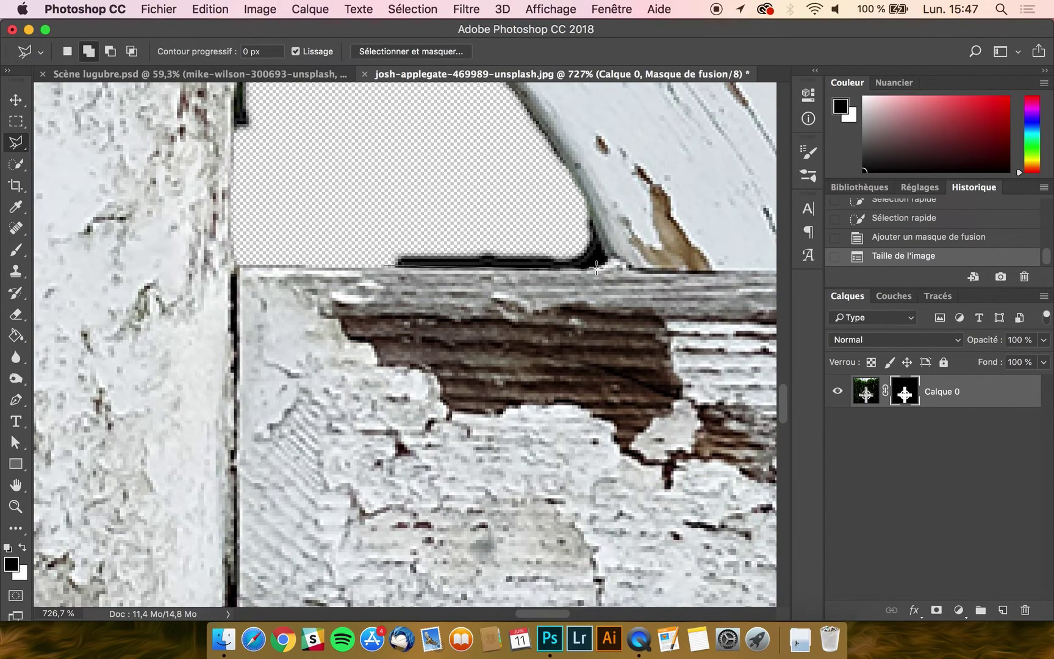
{"action": "double_click", "coordinate": [359, 207]}
{"action": "left_click", "coordinate": [13, 251]}
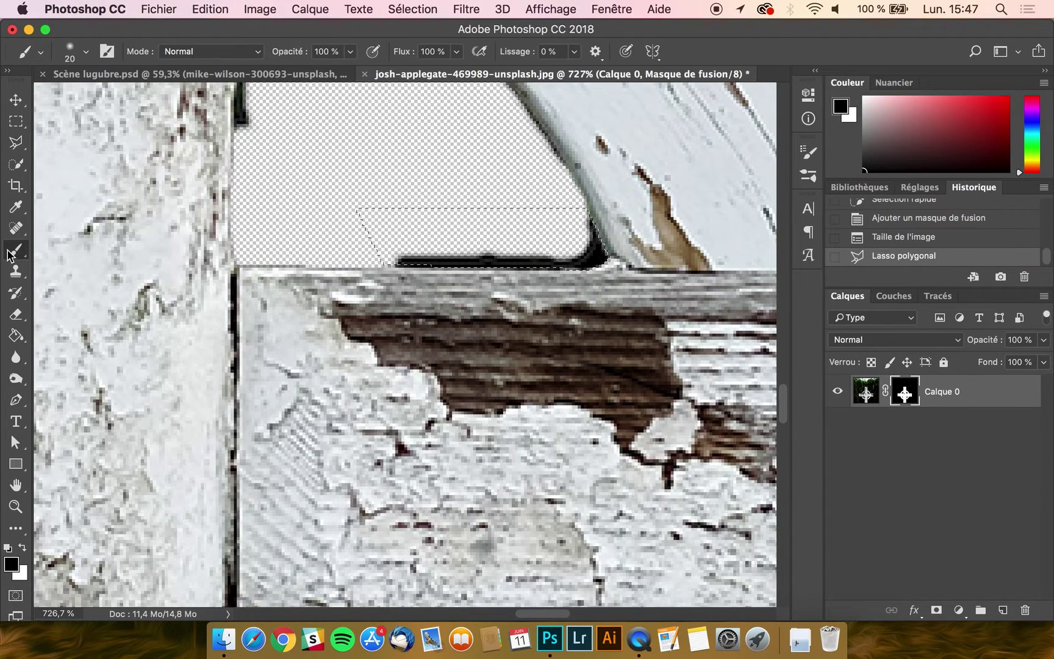
{"action": "mouse_move", "coordinate": [591, 224]}
{"action": "left_mouse_down"}
{"action": "mouse_move", "coordinate": [548, 247]}
{"action": "mouse_move", "coordinate": [390, 262]}
{"action": "mouse_move", "coordinate": [557, 242]}
{"action": "left_mouse_up"}
{"action": "key", "text": "super+d"}
- Mask out the dark remnant along the post's edge in the upper-right opening with a 4 px black brush
{"action": "scroll", "coordinate": [253, 212], "scroll_direction": "up", "scroll_amount": 5}
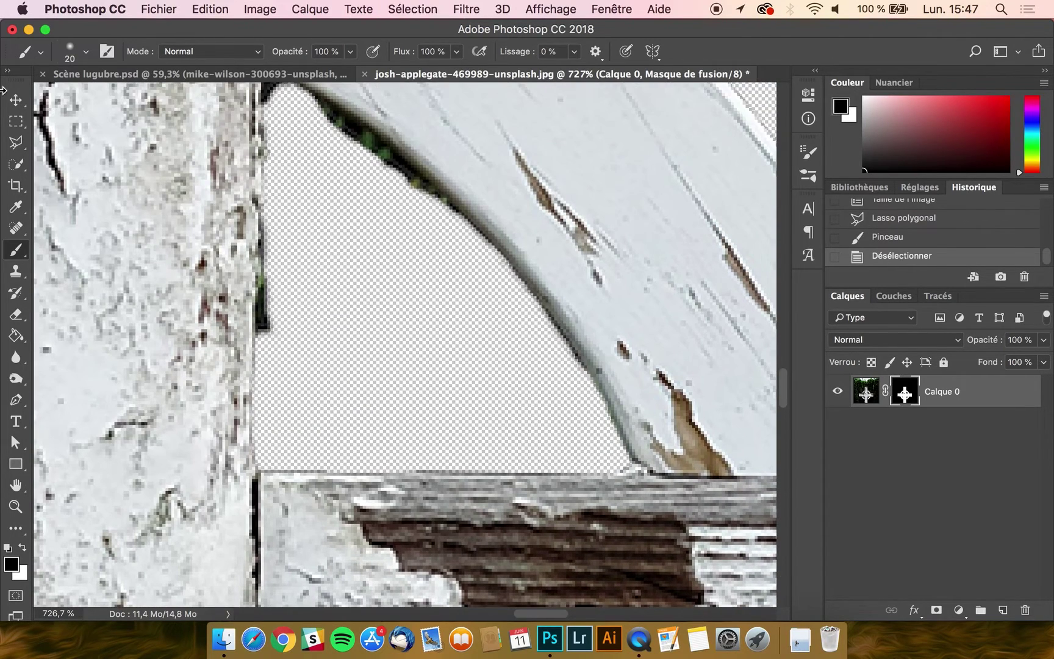
{"action": "left_click_drag", "start_coordinate": [343, 281], "coordinate": [332, 280]}
{"action": "left_click_drag", "start_coordinate": [270, 304], "coordinate": [261, 343]}
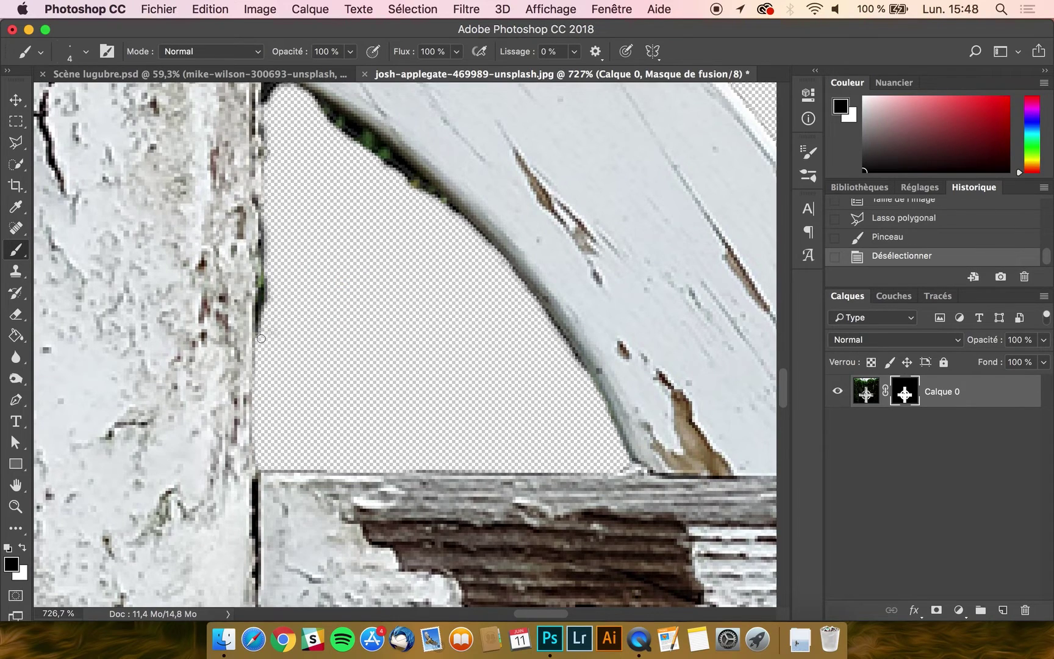
{"action": "left_click_drag", "start_coordinate": [269, 285], "coordinate": [262, 316]}
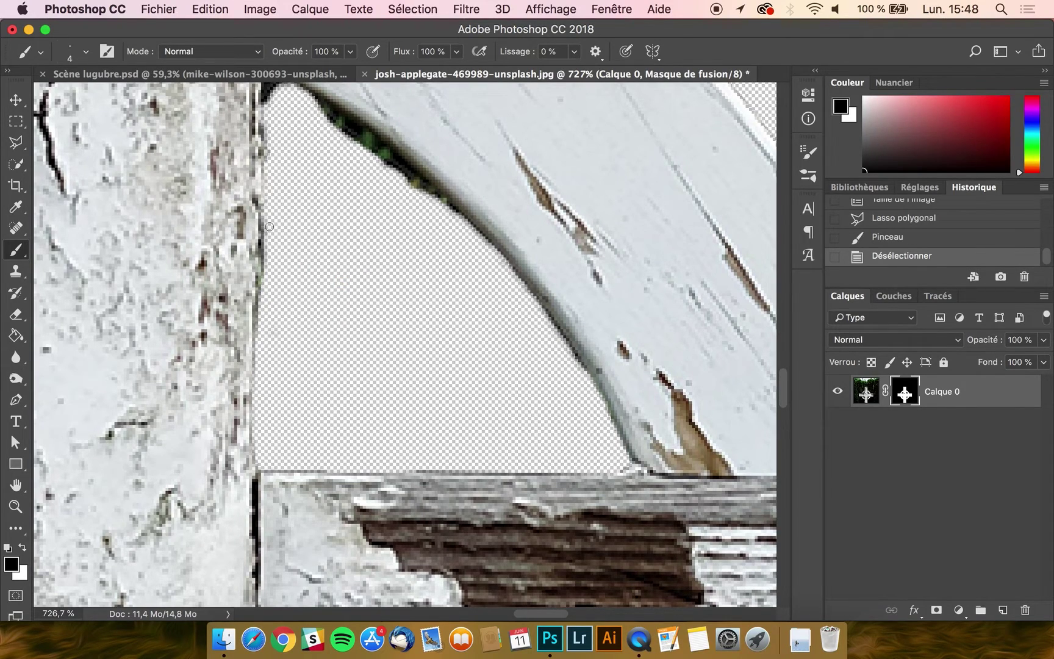
{"action": "left_click_drag", "start_coordinate": [269, 246], "coordinate": [265, 334]}
- Mask out the leftover foliage along the ring's curved inner edge in the upper-right opening with the 4 px brush
{"action": "scroll", "coordinate": [282, 228], "scroll_direction": "up", "scroll_amount": 5}
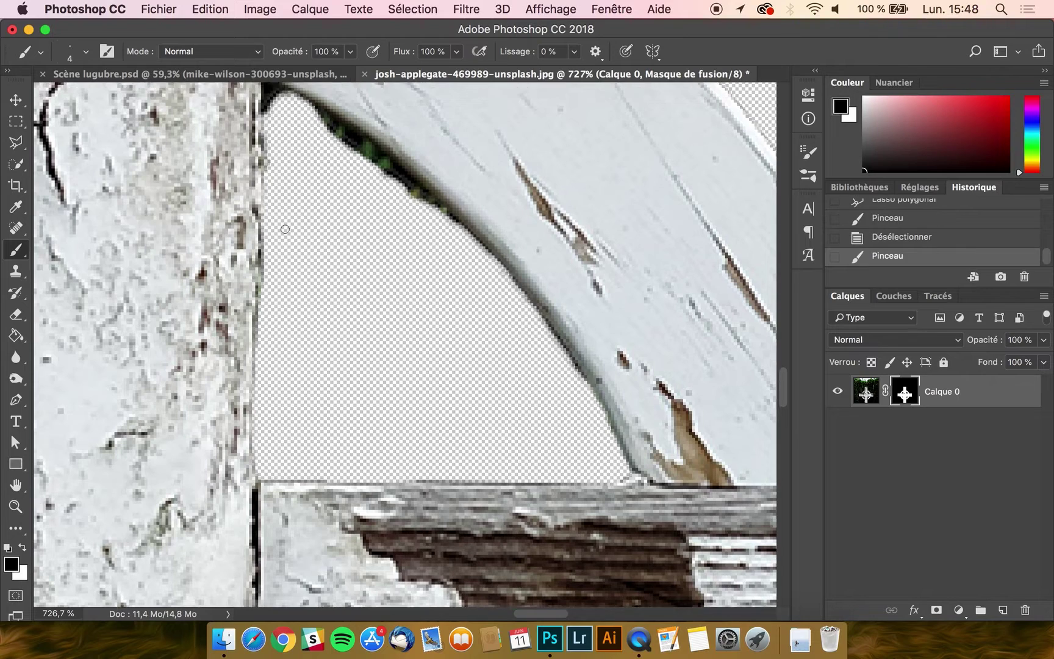
{"action": "mouse_move", "coordinate": [269, 189]}
{"action": "left_mouse_down"}
{"action": "mouse_move", "coordinate": [266, 201]}
{"action": "mouse_move", "coordinate": [286, 173]}
{"action": "mouse_move", "coordinate": [479, 339]}
{"action": "left_mouse_up"}
{"action": "mouse_move", "coordinate": [389, 265]}
{"action": "left_mouse_down"}
{"action": "mouse_move", "coordinate": [323, 216]}
{"action": "mouse_move", "coordinate": [390, 262]}
{"action": "left_mouse_up"}
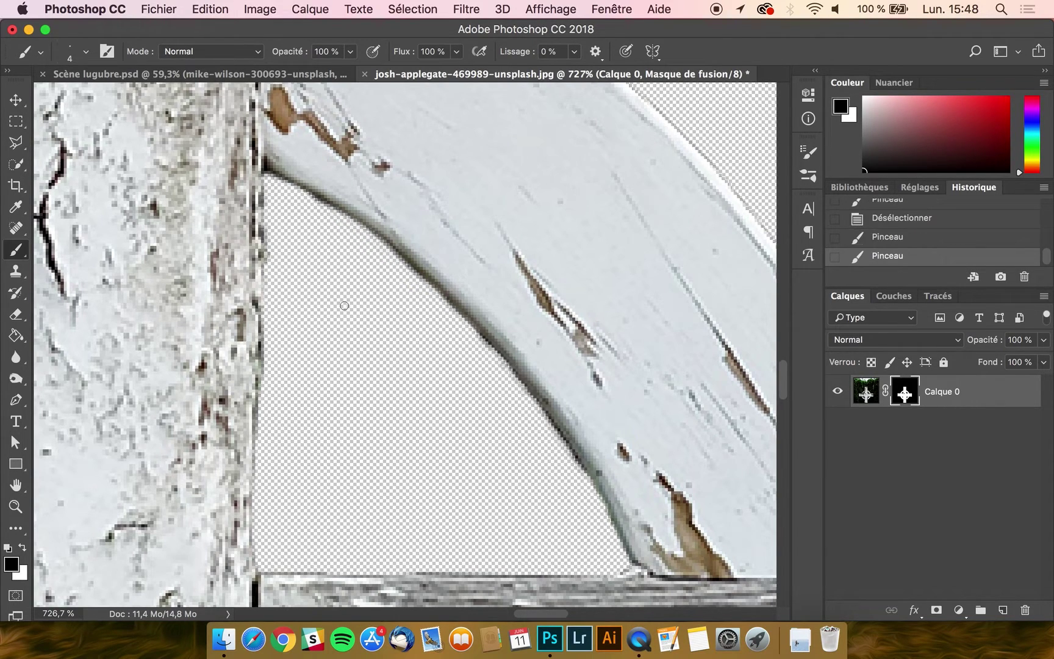
- Mask out the dark fringe around the ring's lower-right opening on the cross layer's mask
{"action": "scroll", "coordinate": [343, 303], "scroll_direction": "down", "scroll_amount": 3}
{"action": "scroll", "coordinate": [343, 303], "scroll_direction": "down", "scroll_amount": 5}
{"action": "scroll", "coordinate": [343, 303], "scroll_direction": "down", "scroll_amount": 5}
{"action": "scroll", "coordinate": [347, 308], "scroll_direction": "down", "scroll_amount": 2}
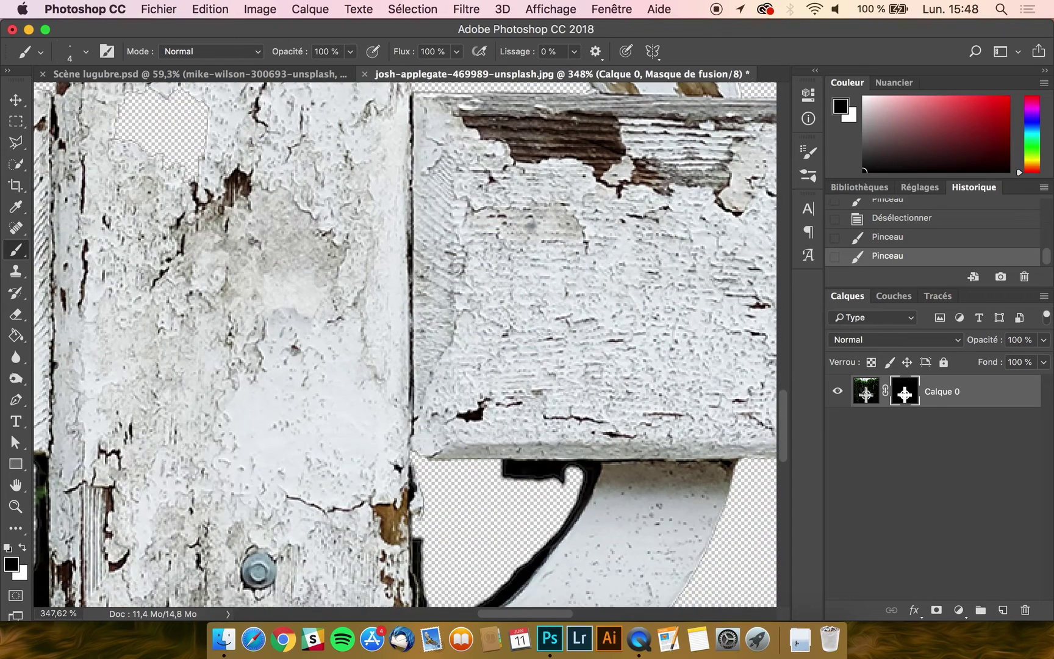
{"action": "scroll", "coordinate": [346, 309], "scroll_direction": "up", "scroll_amount": 4}
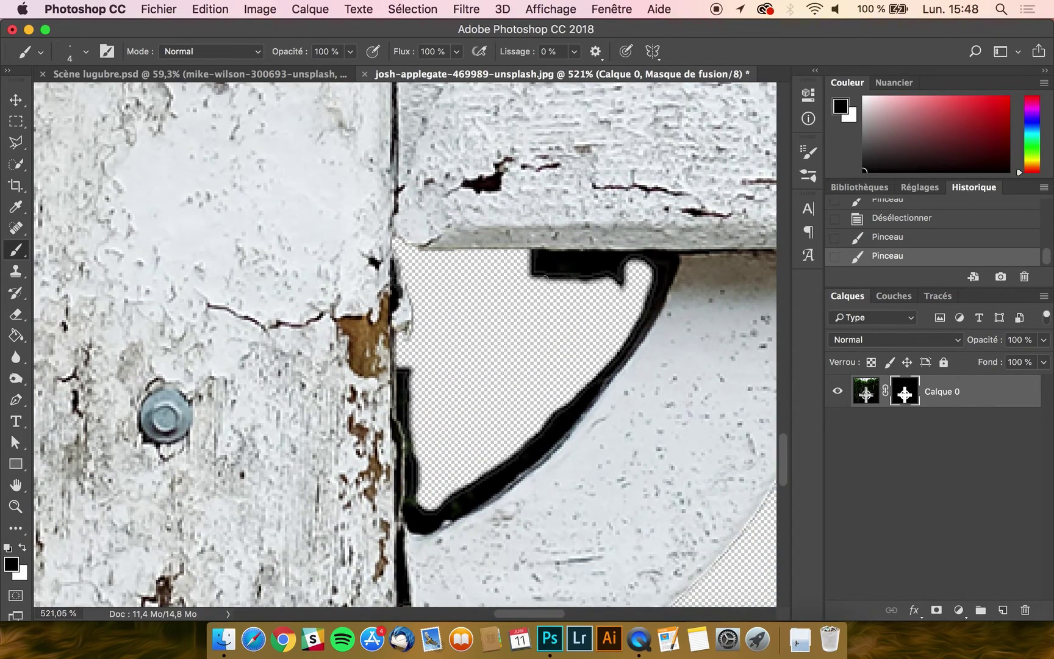
- Mask out the leftover dark background in the opening between the post and the lower-right ring with a 7 px Arrondi net brush
{"action": "left_click_drag", "start_coordinate": [519, 269], "coordinate": [526, 269]}
{"action": "left_click", "coordinate": [86, 52]}
{"action": "left_click", "coordinate": [199, 230]}
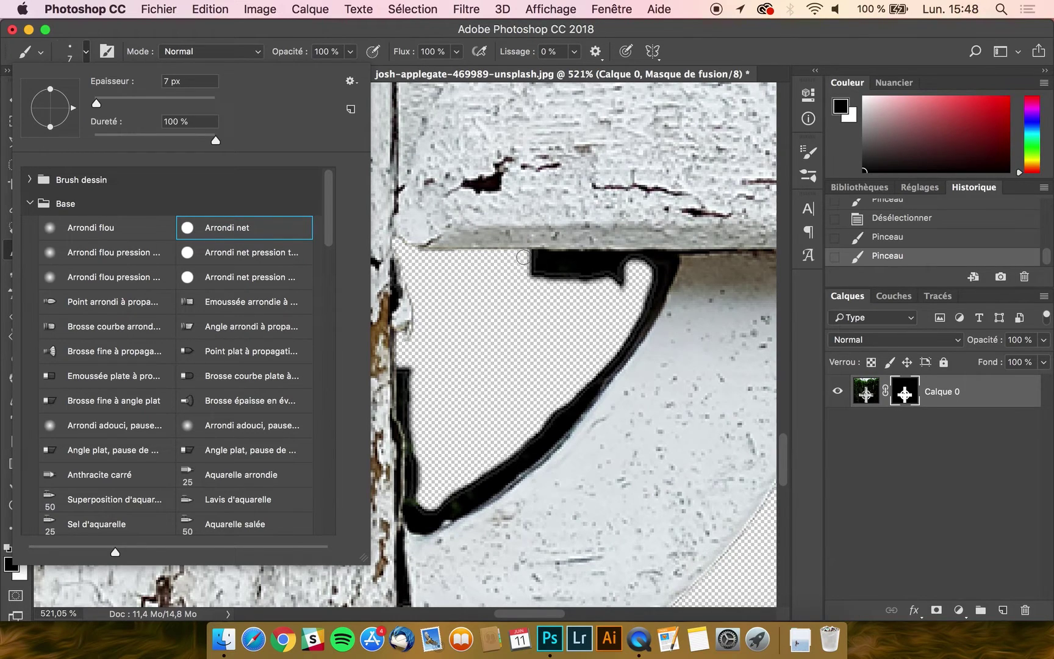
{"action": "left_click", "coordinate": [523, 256]}
{"action": "mouse_move", "coordinate": [523, 256]}
{"action": "left_mouse_down"}
{"action": "mouse_move", "coordinate": [671, 264]}
{"action": "mouse_move", "coordinate": [519, 275]}
{"action": "mouse_move", "coordinate": [631, 285]}
{"action": "mouse_move", "coordinate": [620, 286]}
{"action": "mouse_move", "coordinate": [616, 275]}
{"action": "mouse_move", "coordinate": [616, 284]}
{"action": "mouse_move", "coordinate": [669, 263]}
{"action": "mouse_move", "coordinate": [615, 372]}
{"action": "mouse_move", "coordinate": [594, 394]}
{"action": "mouse_move", "coordinate": [652, 278]}
{"action": "mouse_move", "coordinate": [580, 376]}
{"action": "mouse_move", "coordinate": [602, 377]}
{"action": "mouse_move", "coordinate": [481, 471]}
{"action": "mouse_move", "coordinate": [596, 395]}
{"action": "mouse_move", "coordinate": [544, 453]}
{"action": "mouse_move", "coordinate": [428, 517]}
{"action": "mouse_move", "coordinate": [552, 434]}
{"action": "mouse_move", "coordinate": [441, 493]}
{"action": "mouse_move", "coordinate": [504, 484]}
{"action": "mouse_move", "coordinate": [422, 519]}
{"action": "mouse_move", "coordinate": [405, 369]}
{"action": "left_mouse_up"}
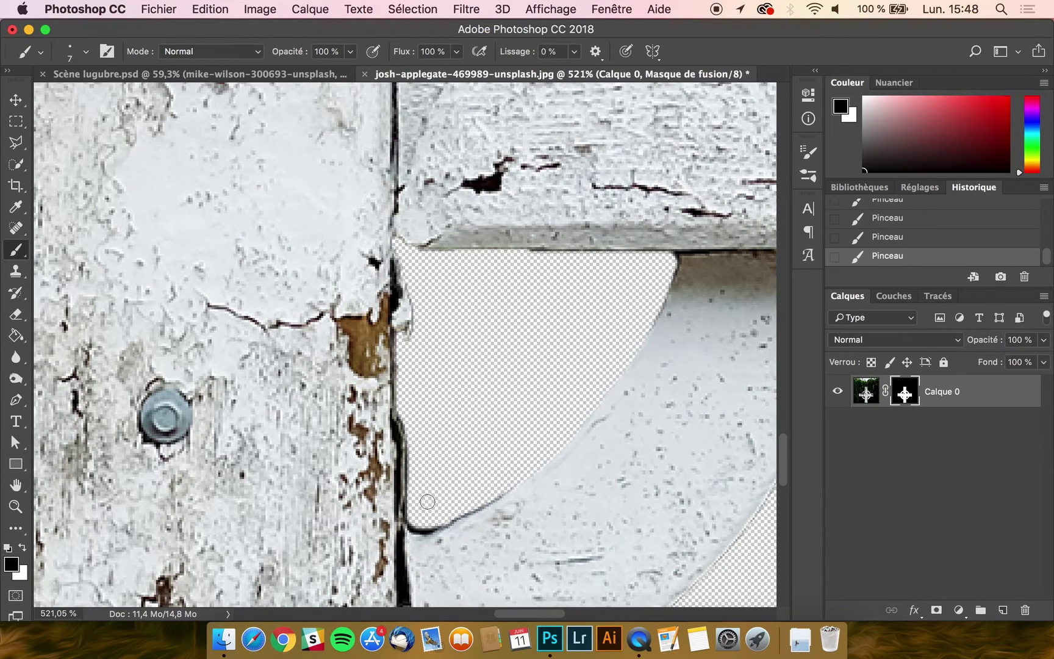
- Mask out the background in the lower-left ring opening, outlining its edges finely and clearing the inside with a 16 px brush
{"action": "scroll", "coordinate": [415, 305], "scroll_direction": "left", "scroll_amount": 10}
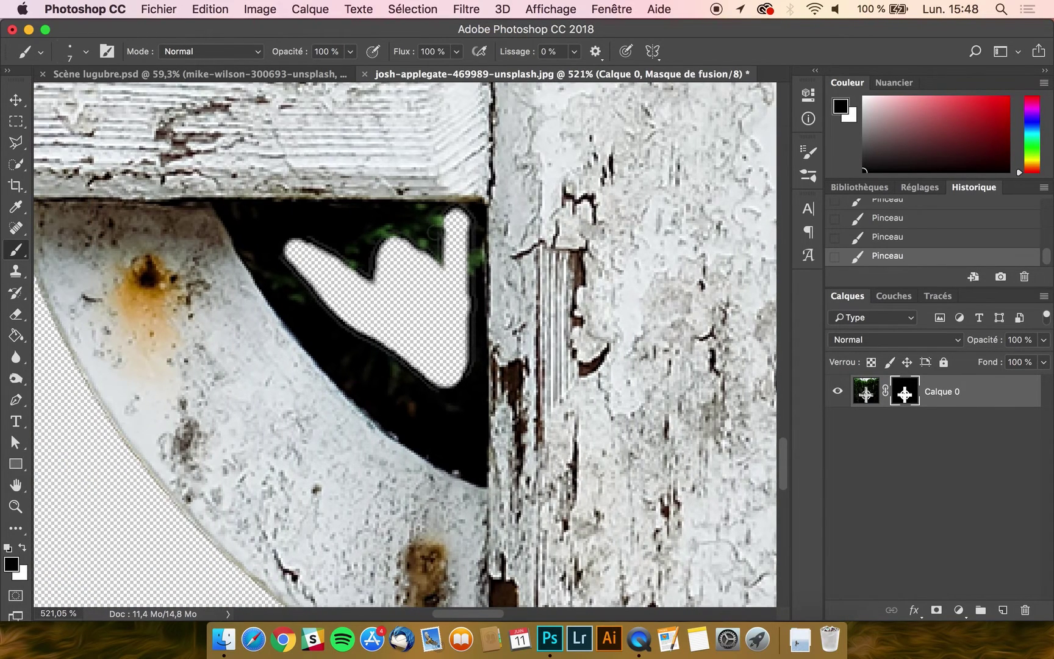
{"action": "mouse_move", "coordinate": [444, 209]}
{"action": "left_mouse_down"}
{"action": "mouse_move", "coordinate": [225, 207]}
{"action": "mouse_move", "coordinate": [329, 376]}
{"action": "mouse_move", "coordinate": [378, 422]}
{"action": "mouse_move", "coordinate": [479, 481]}
{"action": "mouse_move", "coordinate": [406, 438]}
{"action": "mouse_move", "coordinate": [320, 337]}
{"action": "left_mouse_up"}
{"action": "left_click_drag", "start_coordinate": [348, 257], "coordinate": [371, 256], "text": "ctrl+alt"}
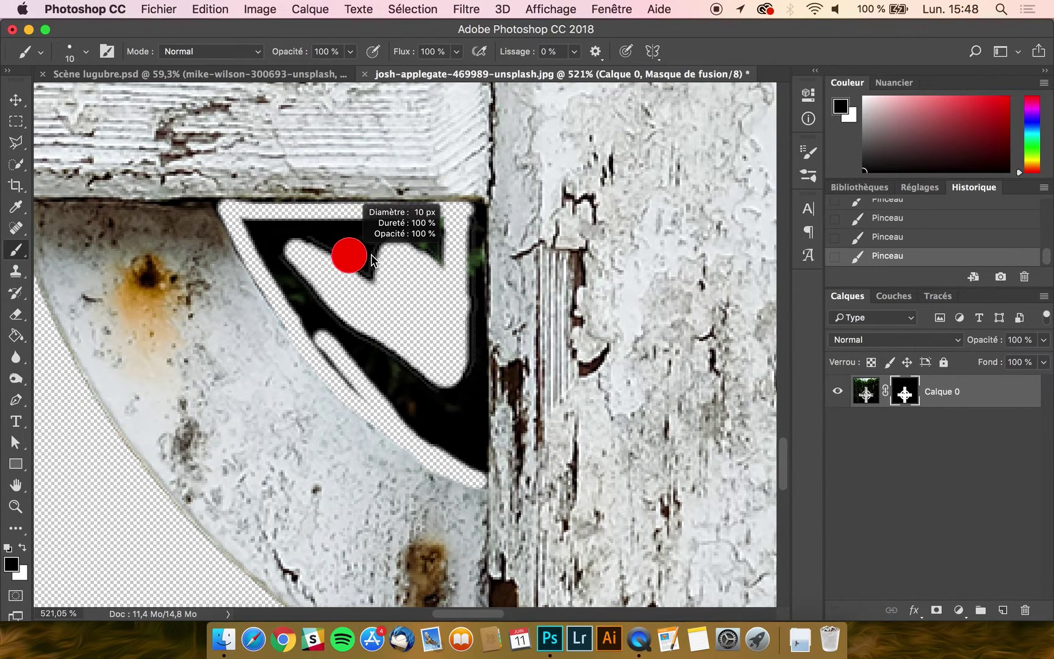
{"action": "mouse_move", "coordinate": [435, 227]}
{"action": "left_mouse_down"}
{"action": "mouse_move", "coordinate": [437, 261]}
{"action": "mouse_move", "coordinate": [341, 229]}
{"action": "mouse_move", "coordinate": [262, 227]}
{"action": "mouse_move", "coordinate": [342, 308]}
{"action": "left_mouse_up"}
{"action": "left_click_drag", "start_coordinate": [305, 244], "coordinate": [375, 259]}
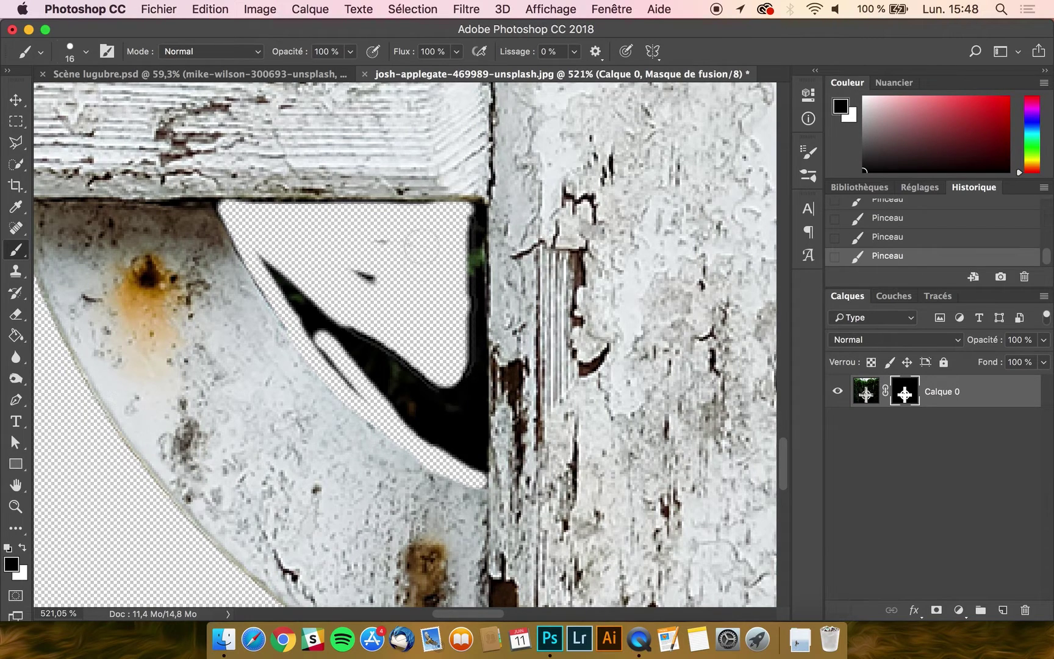
{"action": "mouse_move", "coordinate": [268, 266]}
{"action": "left_mouse_down"}
{"action": "mouse_move", "coordinate": [423, 400]}
{"action": "mouse_move", "coordinate": [388, 367]}
{"action": "mouse_move", "coordinate": [414, 418]}
{"action": "mouse_move", "coordinate": [455, 446]}
{"action": "mouse_move", "coordinate": [460, 373]}
{"action": "mouse_move", "coordinate": [428, 395]}
{"action": "mouse_move", "coordinate": [456, 332]}
{"action": "mouse_move", "coordinate": [460, 214]}
{"action": "mouse_move", "coordinate": [473, 460]}
{"action": "left_mouse_up"}
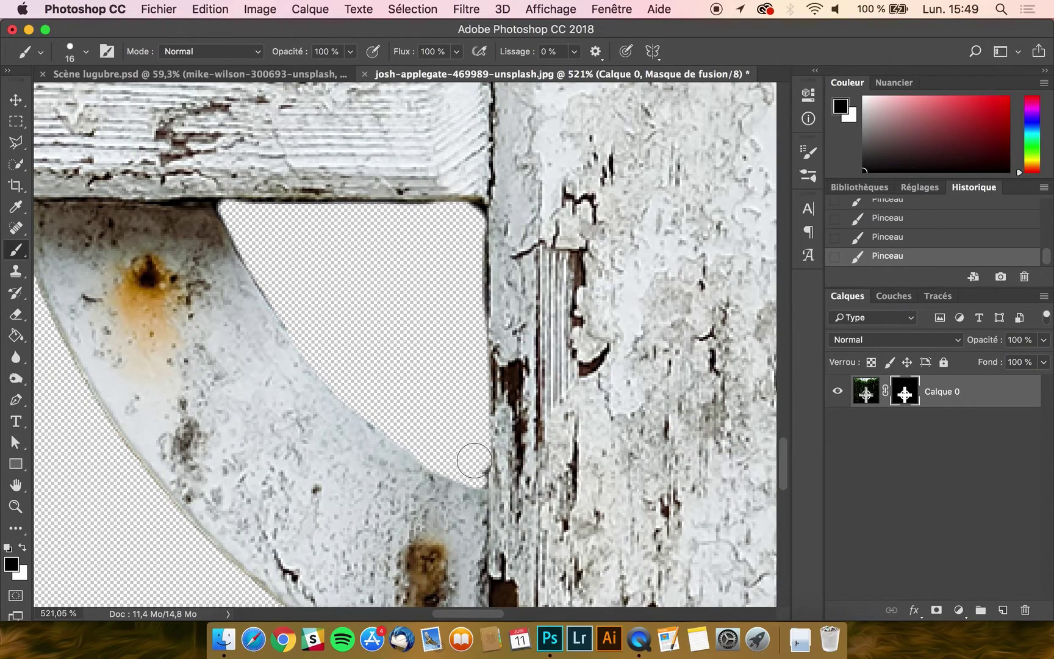
- Restore the missing patch in the centre of the post by painting white on the layer mask with a 39 px brush
{"action": "scroll", "coordinate": [420, 368], "scroll_direction": "down", "scroll_amount": 5}
{"action": "scroll", "coordinate": [420, 367], "scroll_direction": "up", "scroll_amount": 5}
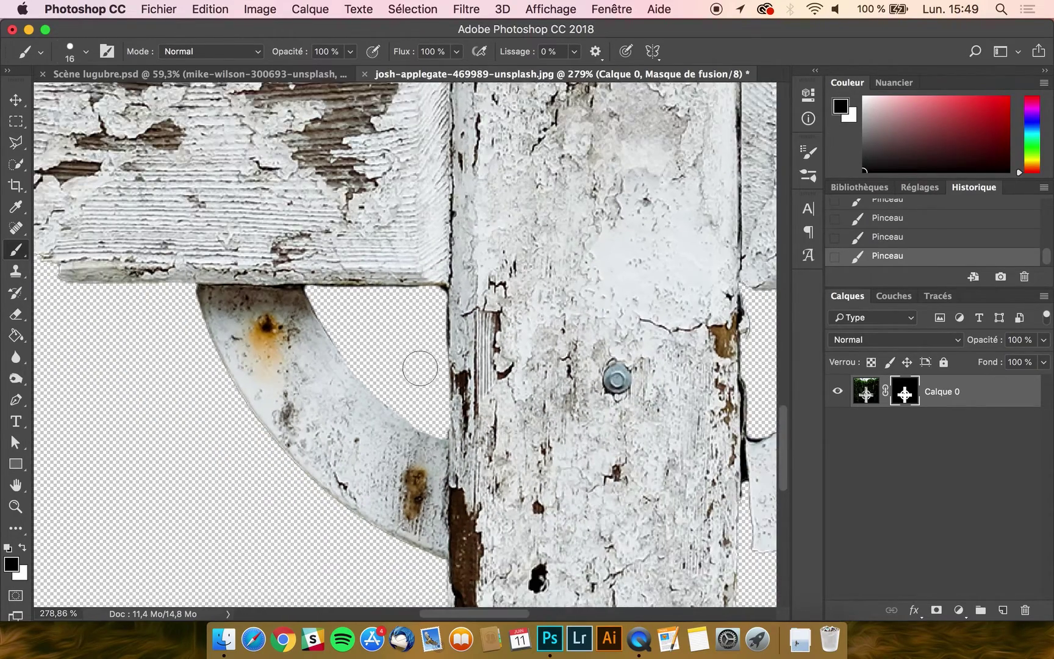
{"action": "scroll", "coordinate": [419, 367], "scroll_direction": "down", "scroll_amount": 5}
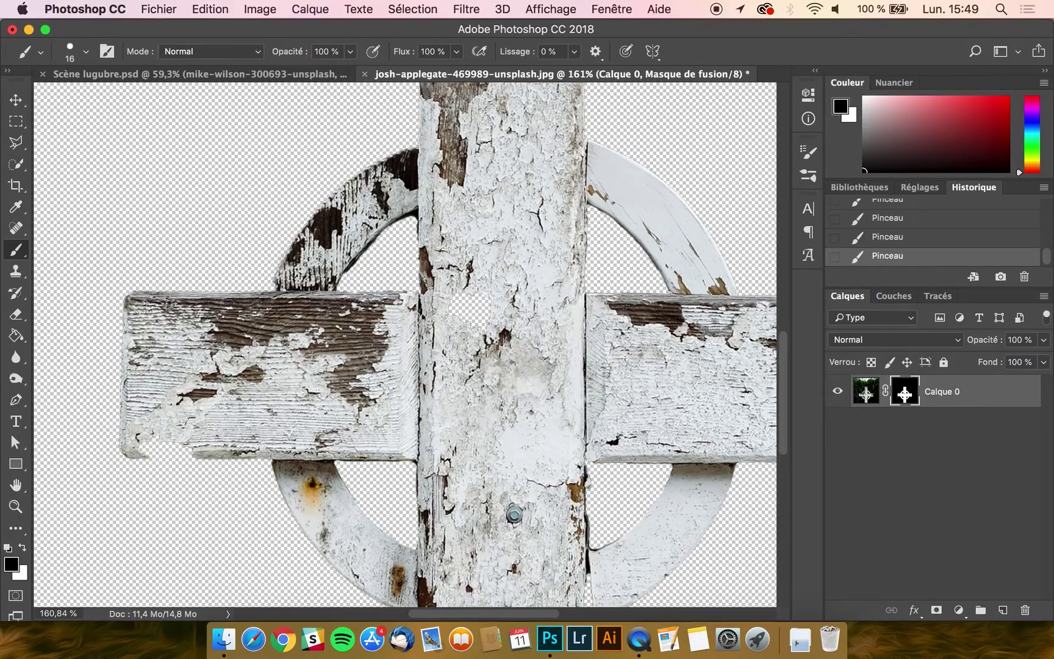
{"action": "scroll", "coordinate": [419, 368], "scroll_direction": "up", "scroll_amount": 6}
{"action": "scroll", "coordinate": [417, 368], "scroll_direction": "down", "scroll_amount": 3}
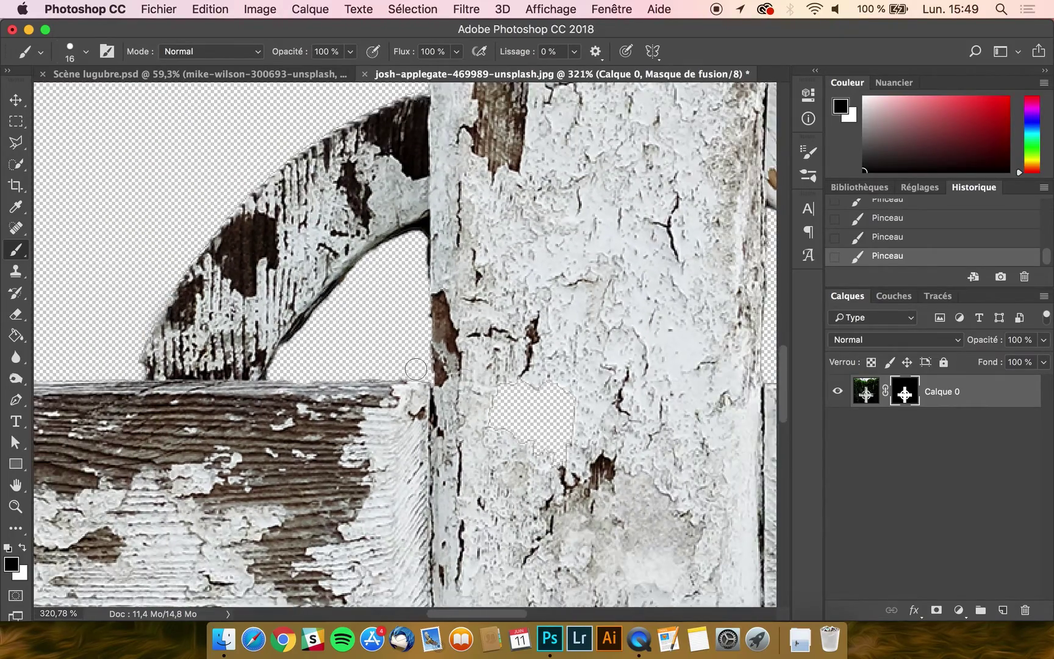
{"action": "scroll", "coordinate": [563, 427], "scroll_direction": "right", "scroll_amount": 3}
{"action": "scroll", "coordinate": [562, 426], "scroll_direction": "down", "scroll_amount": 1}
{"action": "left_click", "coordinate": [24, 549]}
{"action": "mouse_move", "coordinate": [508, 341]}
{"action": "left_mouse_down", "text": "ctrl+alt"}
{"action": "mouse_move", "coordinate": [540, 342]}
{"action": "mouse_move", "coordinate": [514, 447]}
{"action": "mouse_move", "coordinate": [519, 411]}
{"action": "mouse_move", "coordinate": [457, 437]}
{"action": "left_mouse_up", "text": "ctrl+alt"}
- Repaint the lower part of the post in white on the mask down to its base, enlarging the brush to 111 px
{"action": "scroll", "coordinate": [456, 437], "scroll_direction": "down", "scroll_amount": 5}
{"action": "scroll", "coordinate": [457, 437], "scroll_direction": "right", "scroll_amount": 2}
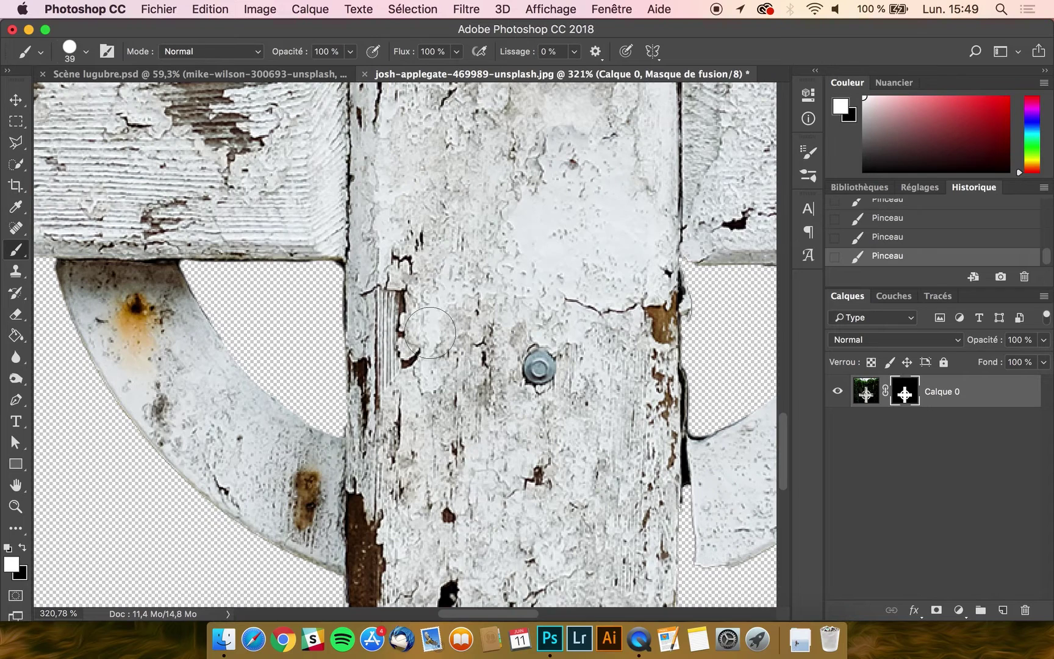
{"action": "scroll", "coordinate": [437, 471], "scroll_direction": "down", "scroll_amount": 10}
{"action": "scroll", "coordinate": [548, 421], "scroll_direction": "right", "scroll_amount": 1}
{"action": "scroll", "coordinate": [548, 421], "scroll_direction": "down", "scroll_amount": 2}
{"action": "left_click", "coordinate": [579, 397]}
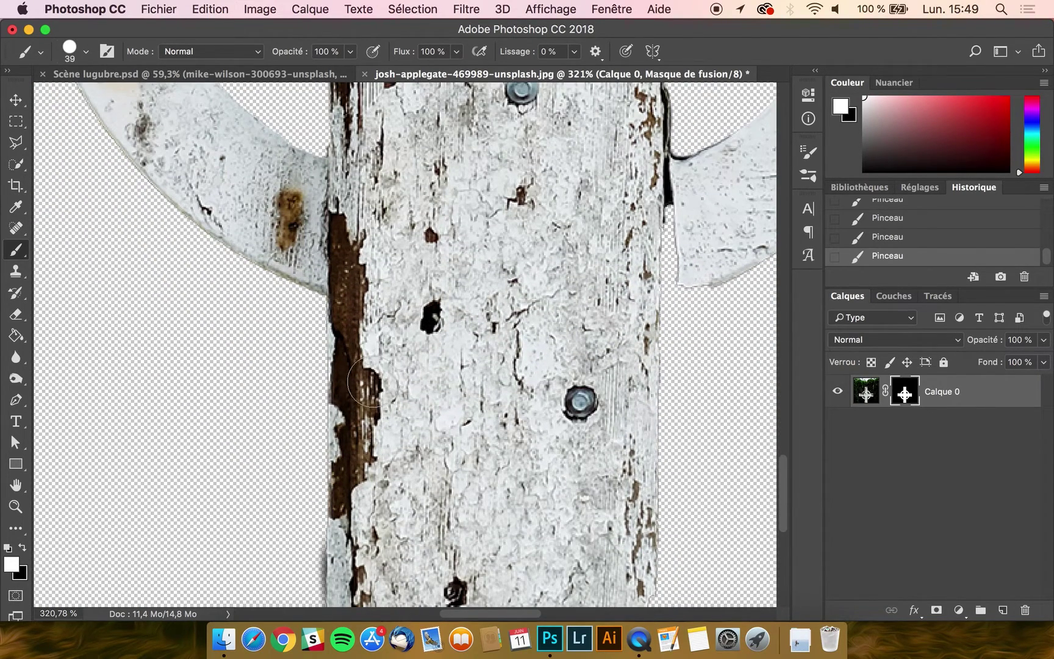
{"action": "scroll", "coordinate": [482, 389], "scroll_direction": "down", "scroll_amount": 9}
{"action": "scroll", "coordinate": [482, 388], "scroll_direction": "right", "scroll_amount": 1}
{"action": "left_click_drag", "start_coordinate": [504, 384], "coordinate": [635, 382]}
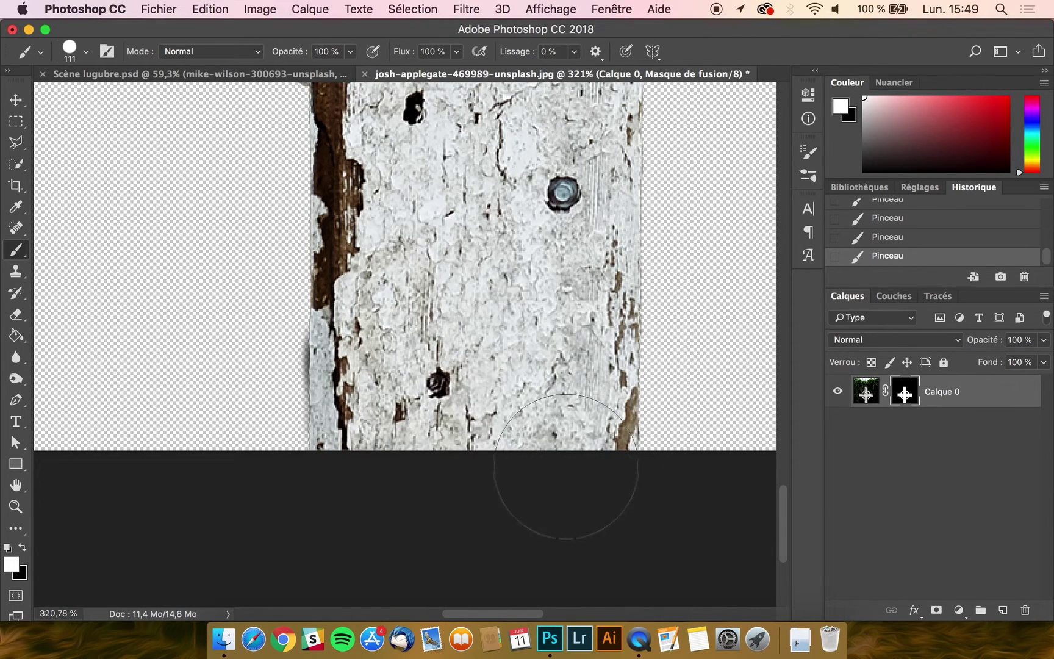
{"action": "scroll", "coordinate": [410, 372], "scroll_direction": "up", "scroll_amount": 5}
{"action": "scroll", "coordinate": [410, 372], "scroll_direction": "up", "scroll_amount": 1}
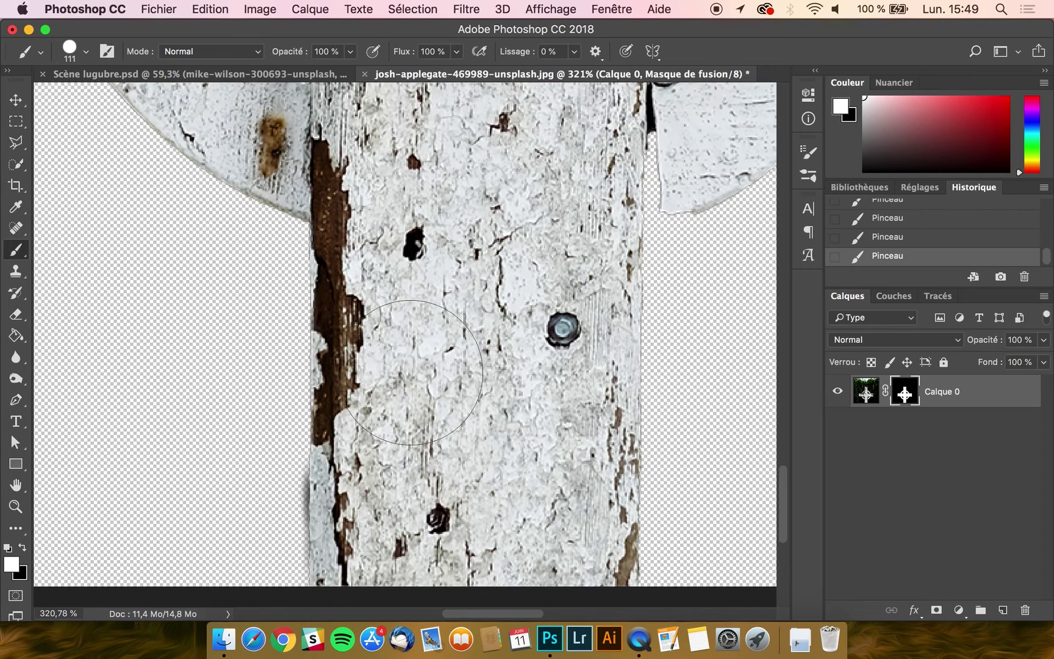
- Touch up the post's interior in white on the mask with a 64 px brush, working up to the top of the cross
{"action": "scroll", "coordinate": [581, 187], "scroll_direction": "up", "scroll_amount": 4}
{"action": "mouse_move", "coordinate": [632, 222]}
{"action": "left_mouse_down"}
{"action": "mouse_move", "coordinate": [571, 224]}
{"action": "mouse_move", "coordinate": [641, 221]}
{"action": "mouse_move", "coordinate": [649, 247]}
{"action": "left_mouse_up"}
{"action": "left_click", "coordinate": [645, 252]}
{"action": "scroll", "coordinate": [283, 255], "scroll_direction": "up", "scroll_amount": 8}
{"action": "scroll", "coordinate": [282, 255], "scroll_direction": "up", "scroll_amount": 15}
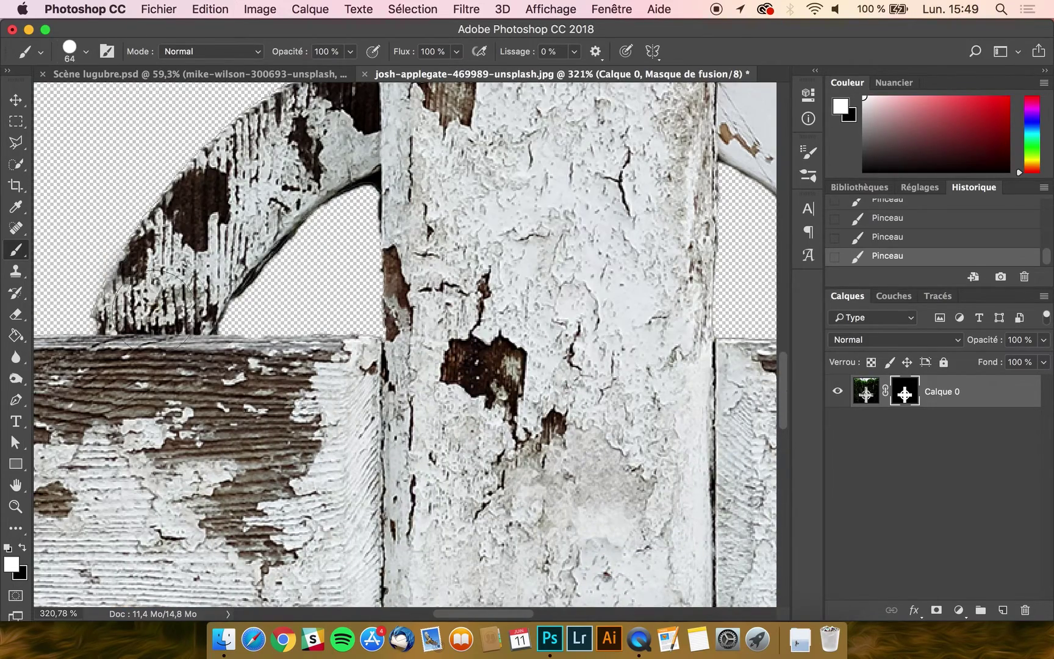
{"action": "scroll", "coordinate": [643, 294], "scroll_direction": "up", "scroll_amount": 7}
{"action": "scroll", "coordinate": [643, 294], "scroll_direction": "right", "scroll_amount": 6}
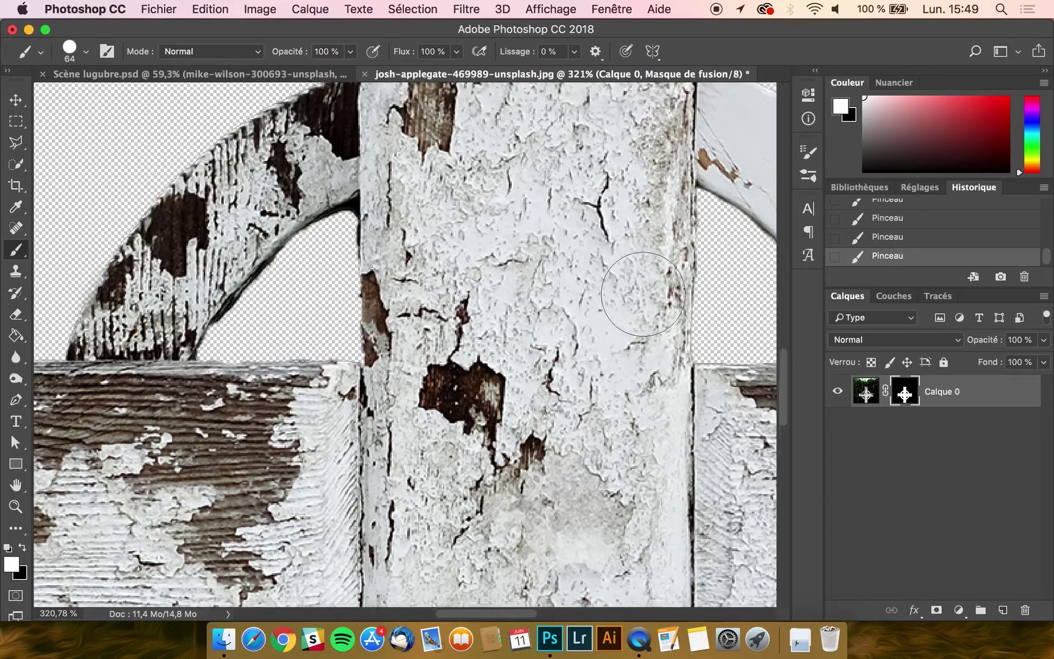
{"action": "scroll", "coordinate": [643, 294], "scroll_direction": "down", "scroll_amount": 6}
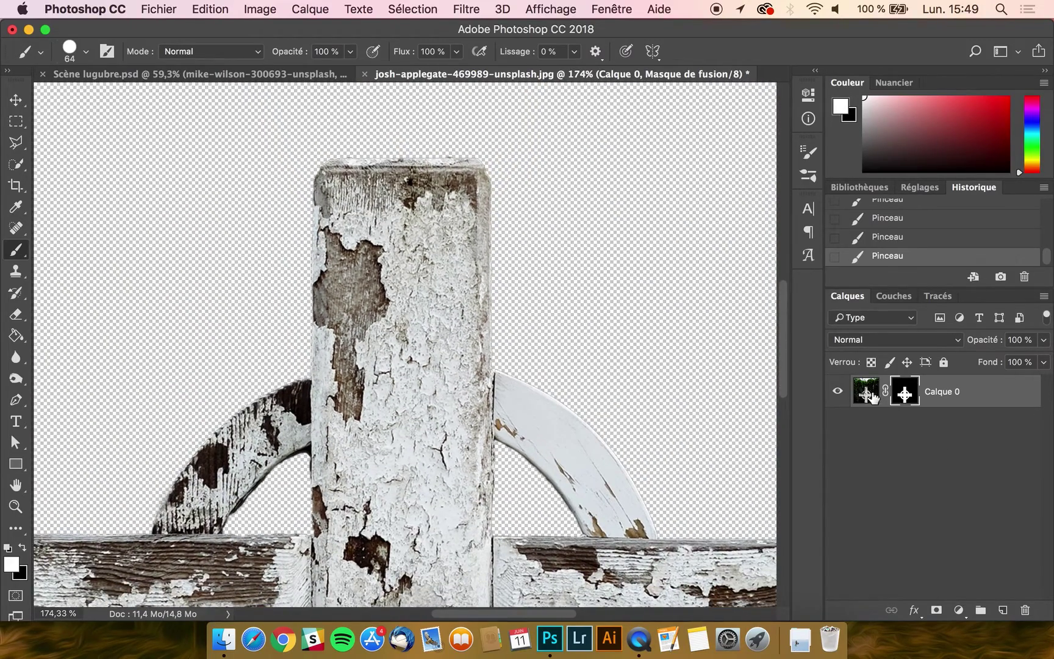
{"action": "left_click", "coordinate": [866, 391]}
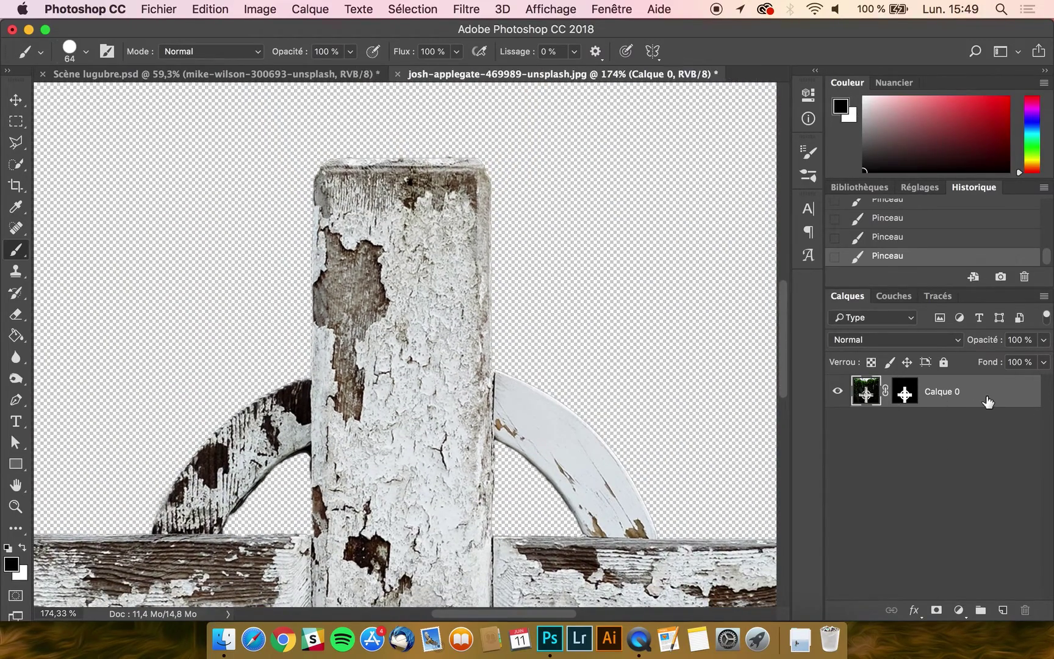
{"action": "left_click", "coordinate": [305, 76]}
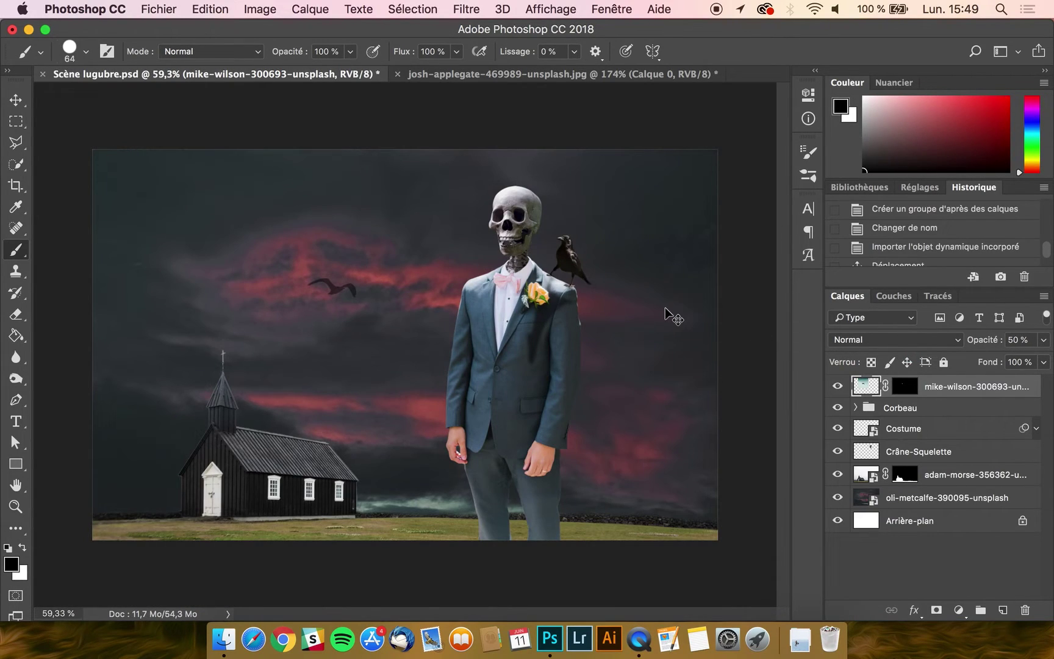
{"action": "left_click", "coordinate": [600, 73]}
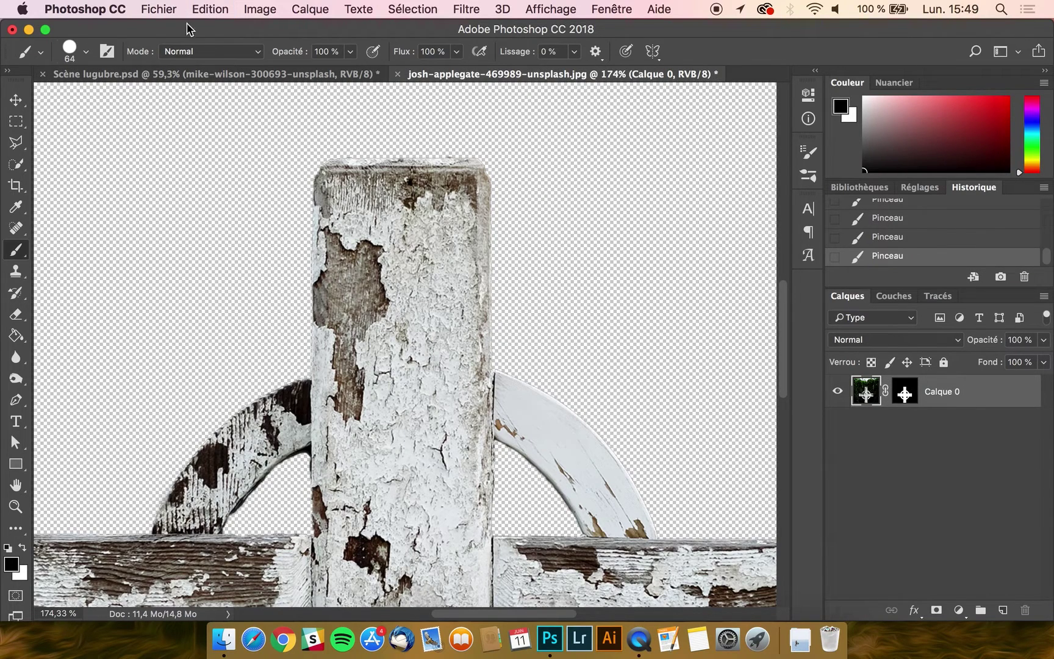
{"action": "left_click", "coordinate": [218, 75]}
{"action": "key", "text": "super+v"}
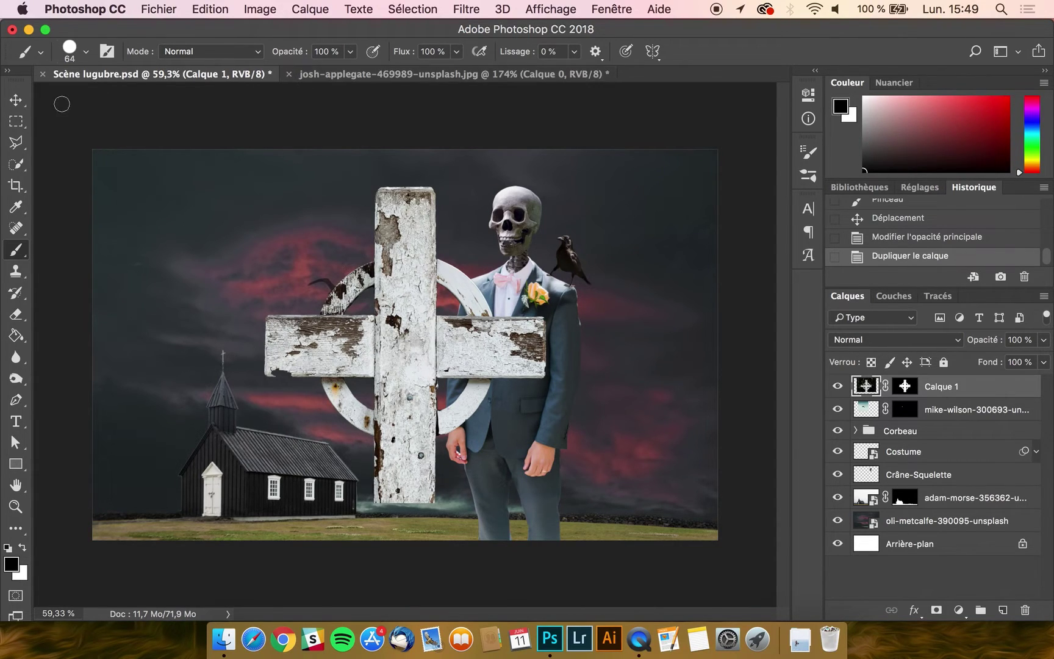
{"action": "left_click", "coordinate": [17, 100]}
{"action": "left_click_drag", "start_coordinate": [472, 283], "coordinate": [513, 267]}
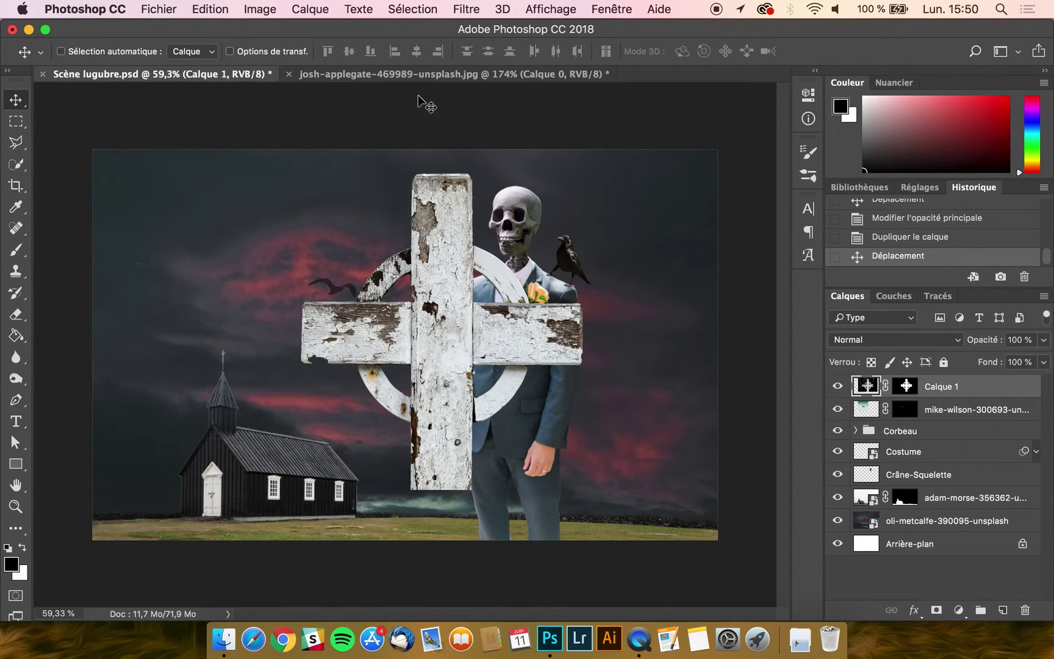
{"action": "key", "text": "BackSpace"}
- Restore the missing lower-left corner of the cross's horizontal beam by painting white on the layer mask with a 36 px brush
{"action": "left_click", "coordinate": [427, 74]}
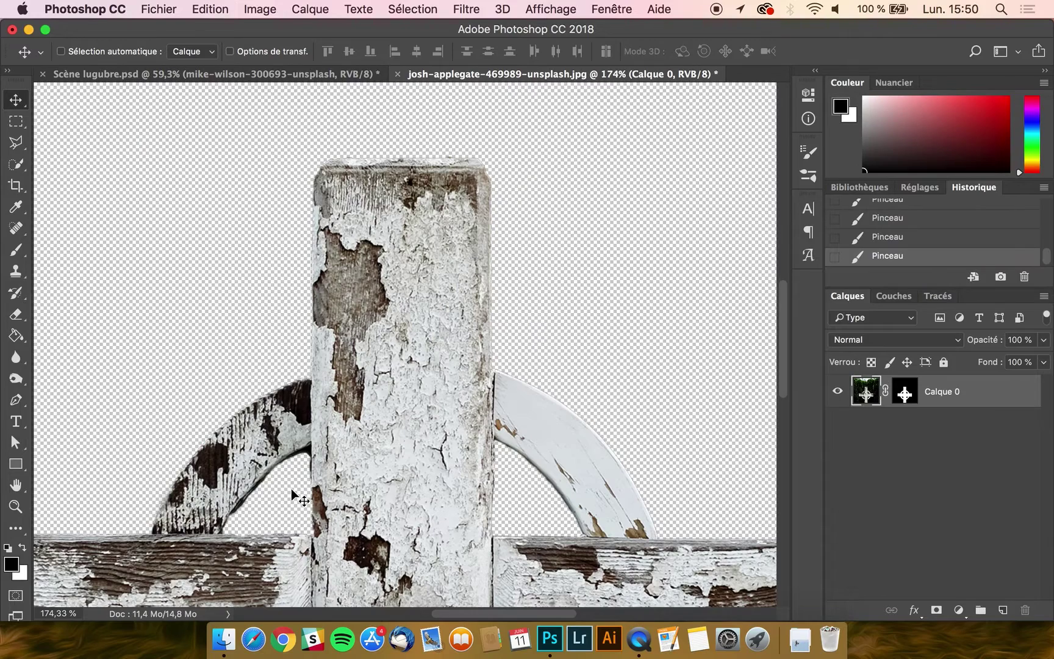
{"action": "scroll", "coordinate": [291, 489], "scroll_direction": "down", "scroll_amount": 10}
{"action": "scroll", "coordinate": [290, 488], "scroll_direction": "left", "scroll_amount": 8}
{"action": "scroll", "coordinate": [291, 488], "scroll_direction": "up", "scroll_amount": 5}
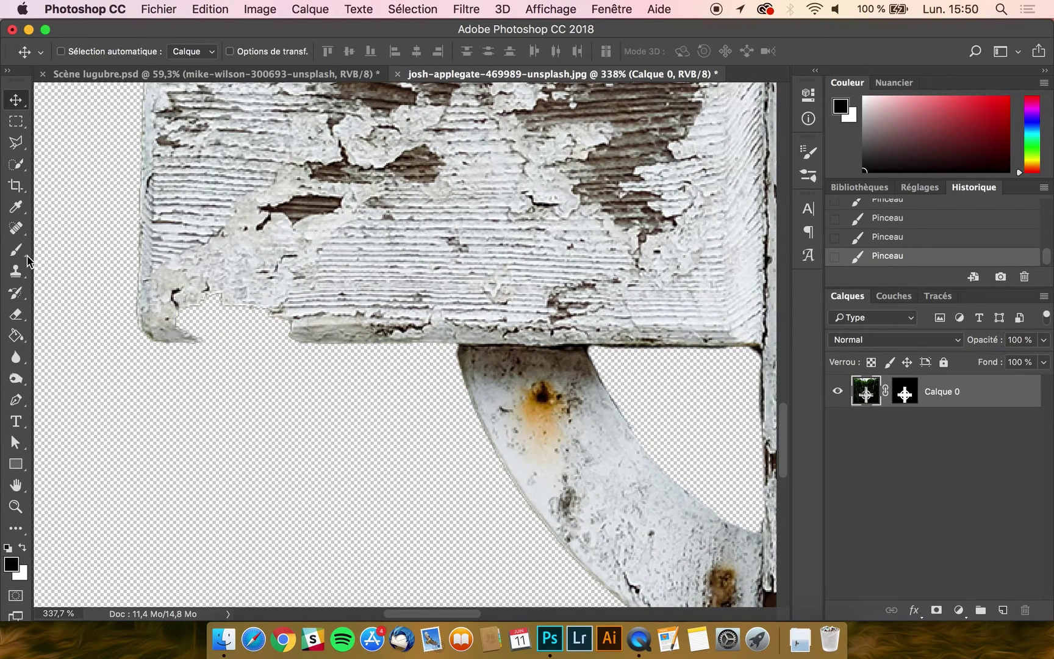
{"action": "left_click", "coordinate": [17, 250]}
{"action": "left_click", "coordinate": [281, 300]}
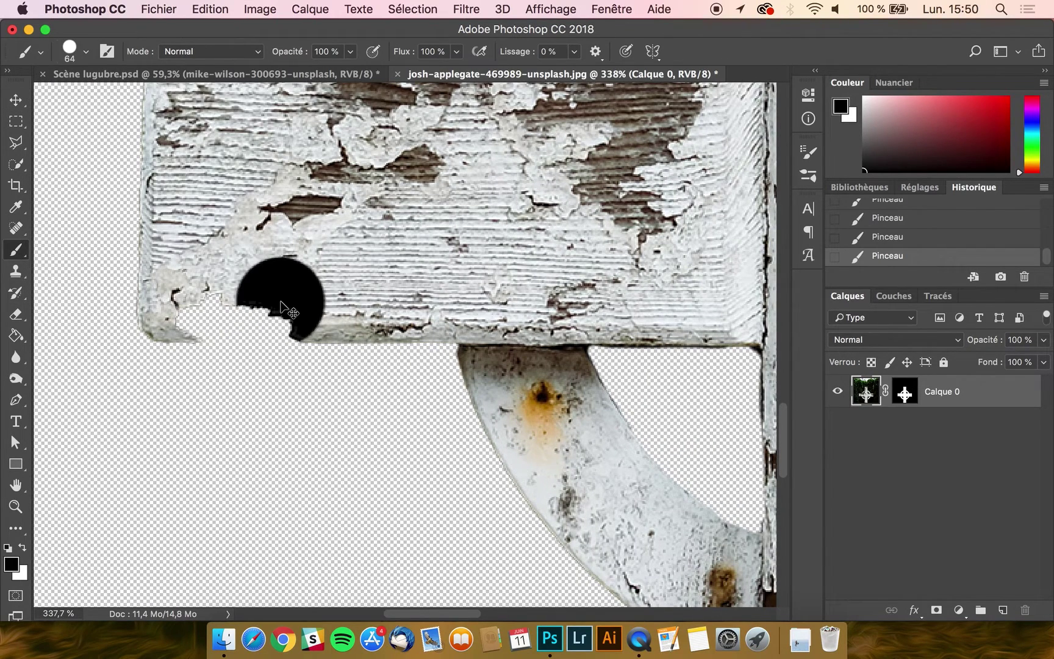
{"action": "left_click", "coordinate": [904, 393]}
{"action": "key", "text": "x"}
{"action": "mouse_move", "coordinate": [287, 301]}
{"action": "left_mouse_down"}
{"action": "mouse_move", "coordinate": [239, 301]}
{"action": "mouse_move", "coordinate": [271, 323]}
{"action": "mouse_move", "coordinate": [201, 318]}
{"action": "mouse_move", "coordinate": [216, 308]}
{"action": "left_mouse_up"}
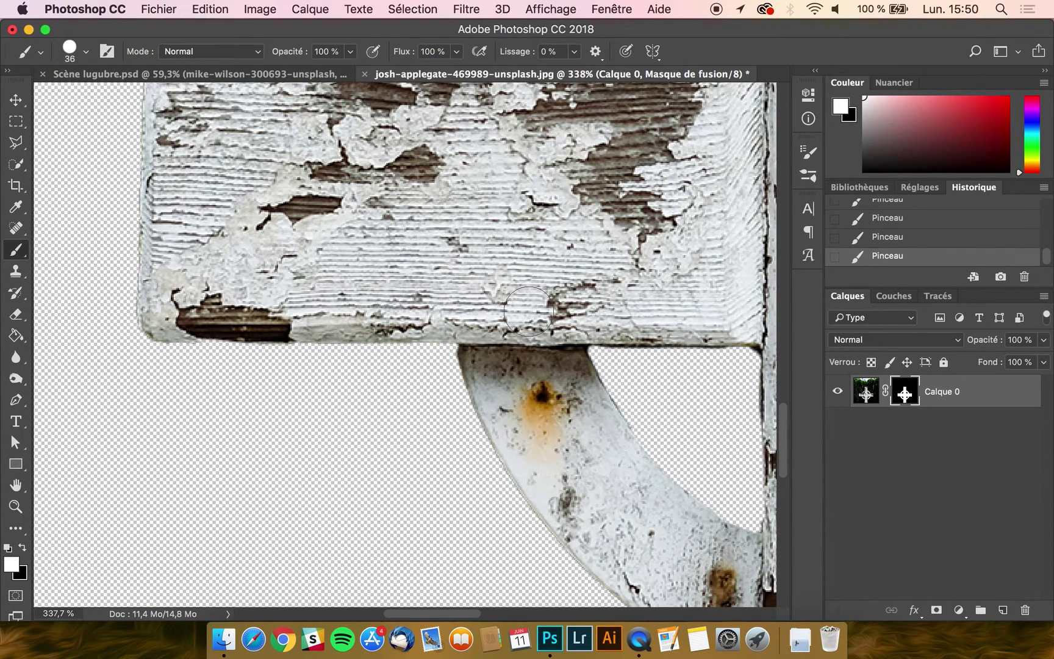
- Duplicate the masked cross layer into Scène lugubre.psd and close the cross photo without saving it
{"action": "left_click", "coordinate": [870, 395]}
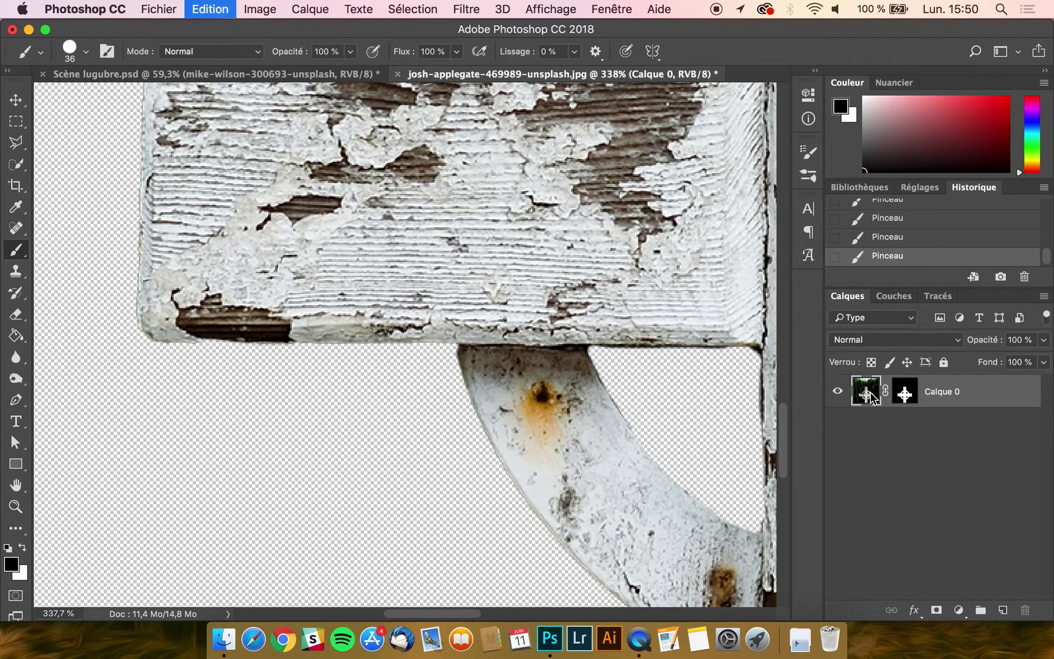
{"action": "left_click", "coordinate": [323, 72]}
{"action": "key", "text": "super+v"}
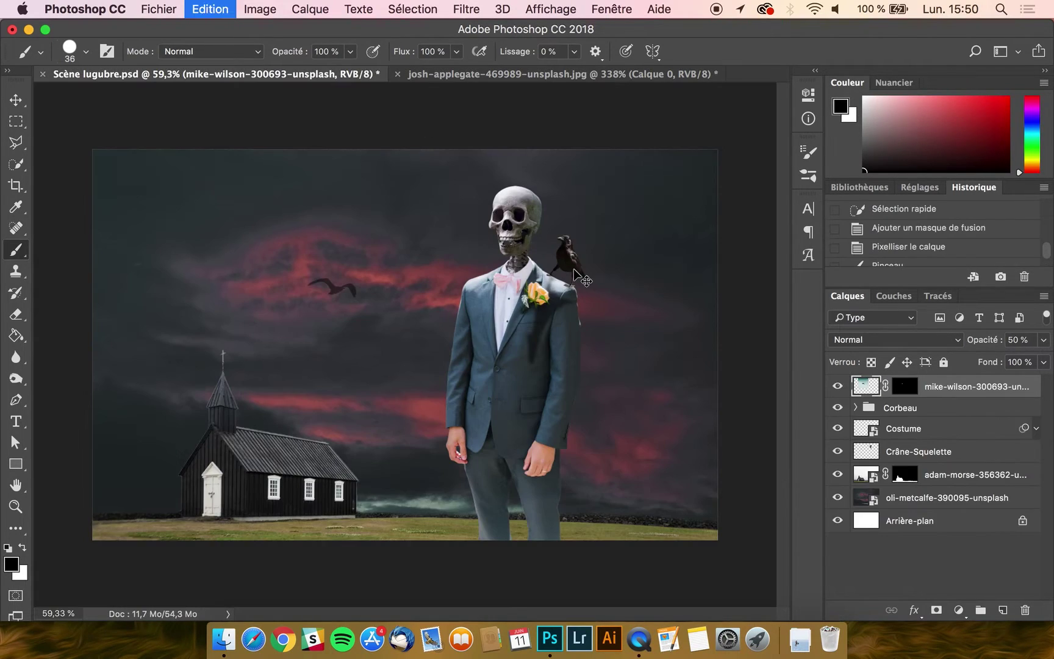
{"action": "left_click", "coordinate": [289, 74]}
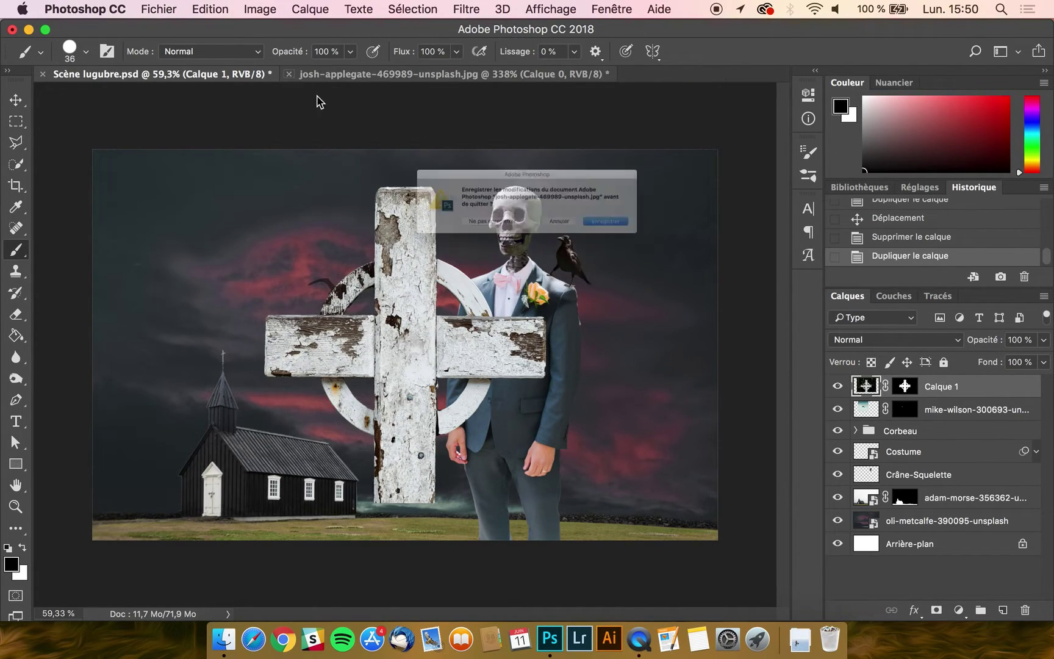
{"action": "left_click", "coordinate": [479, 243]}
- Scale down and slightly tilt the cross with Free Transform, placing it in the scene's lower-right corner with its base beyond the canvas edge
{"action": "key", "text": "v"}
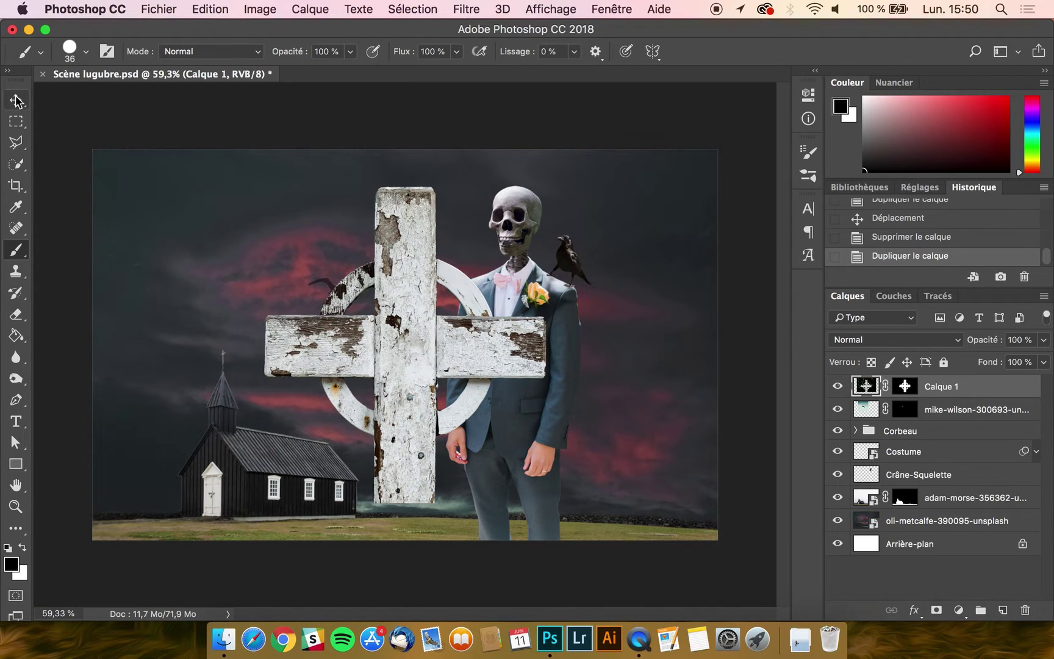
{"action": "scroll", "coordinate": [512, 352], "scroll_direction": "down", "scroll_amount": 5}
{"action": "left_click_drag", "start_coordinate": [374, 316], "coordinate": [489, 314]}
{"action": "key", "text": "super+t"}
{"action": "left_click_drag", "start_coordinate": [632, 175], "coordinate": [560, 271]}
{"action": "left_click_drag", "start_coordinate": [546, 188], "coordinate": [565, 204]}
{"action": "left_click_drag", "start_coordinate": [464, 345], "coordinate": [557, 370]}
{"action": "key", "text": "Return"}
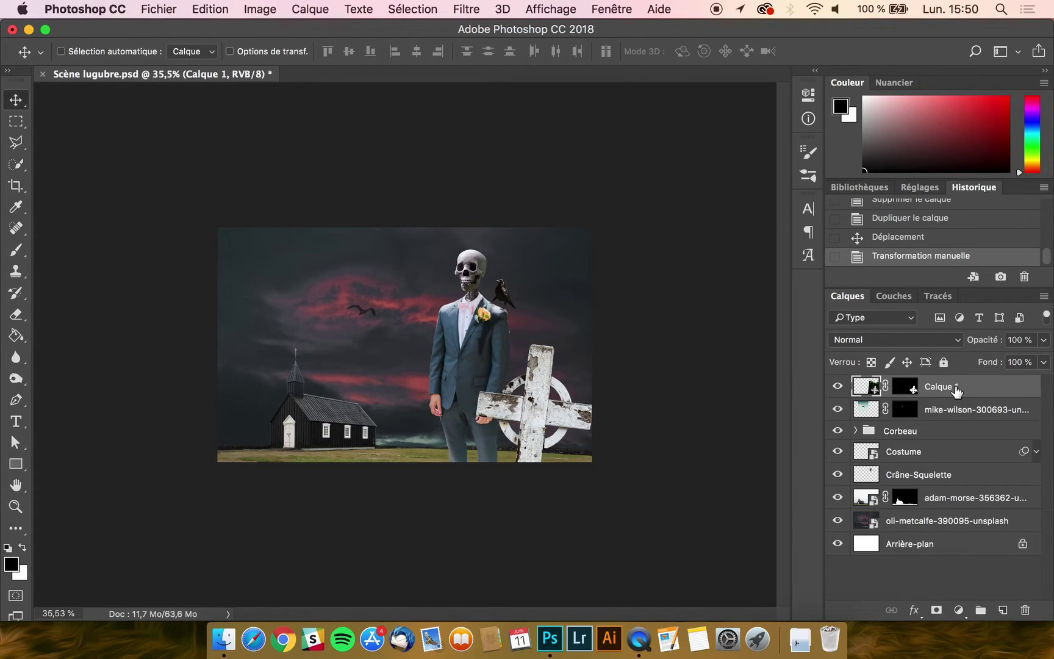
- Place the Calque 1 cross layer just below Crâne-Squelette and shift the cross slightly left behind the skeleton figure
{"action": "left_click_drag", "start_coordinate": [963, 394], "coordinate": [963, 485]}
{"action": "left_click_drag", "start_coordinate": [547, 374], "coordinate": [537, 374]}
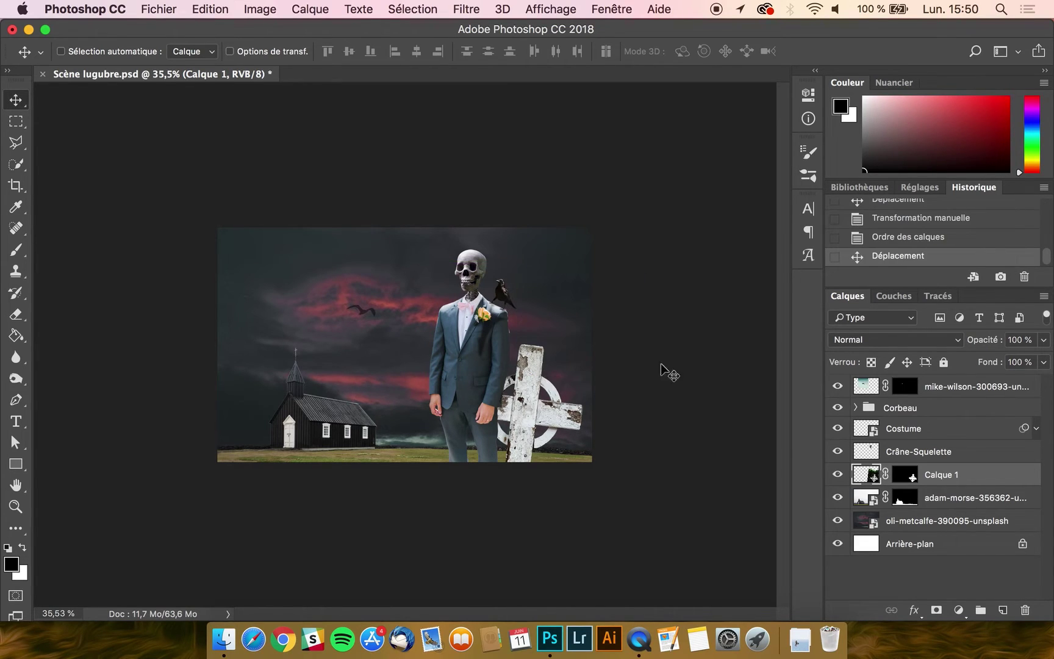
- Select the layers from the topmost one down to Crâne-Squelette and move the skeleton figure and crows slightly left
{"action": "left_click", "coordinate": [954, 391]}
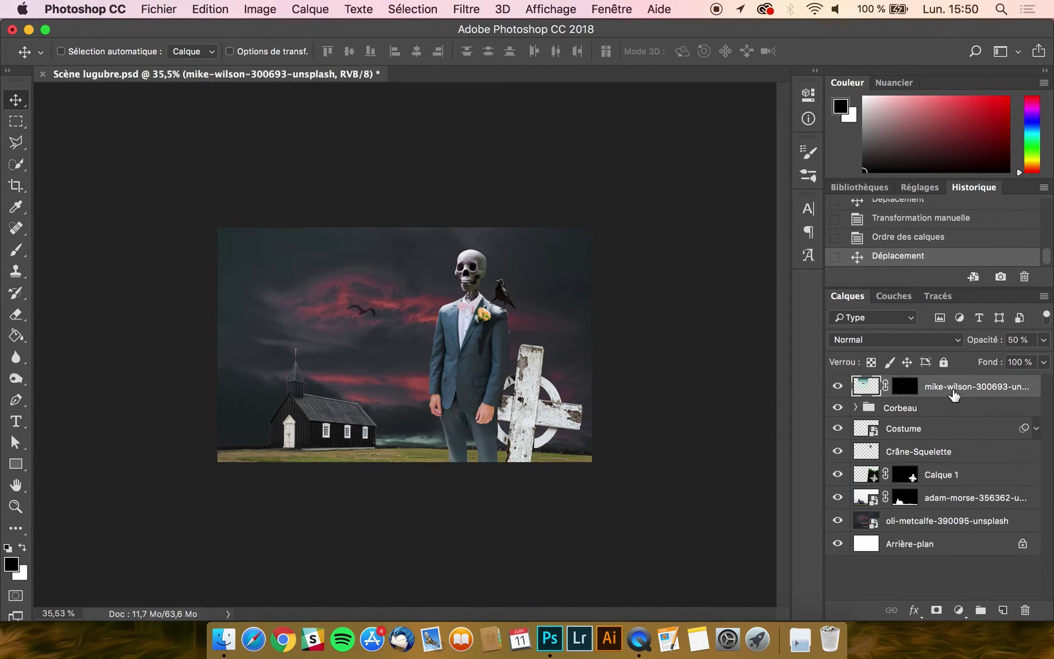
{"action": "left_click", "coordinate": [952, 457], "text": "shift"}
{"action": "left_click_drag", "start_coordinate": [470, 317], "coordinate": [459, 316]}
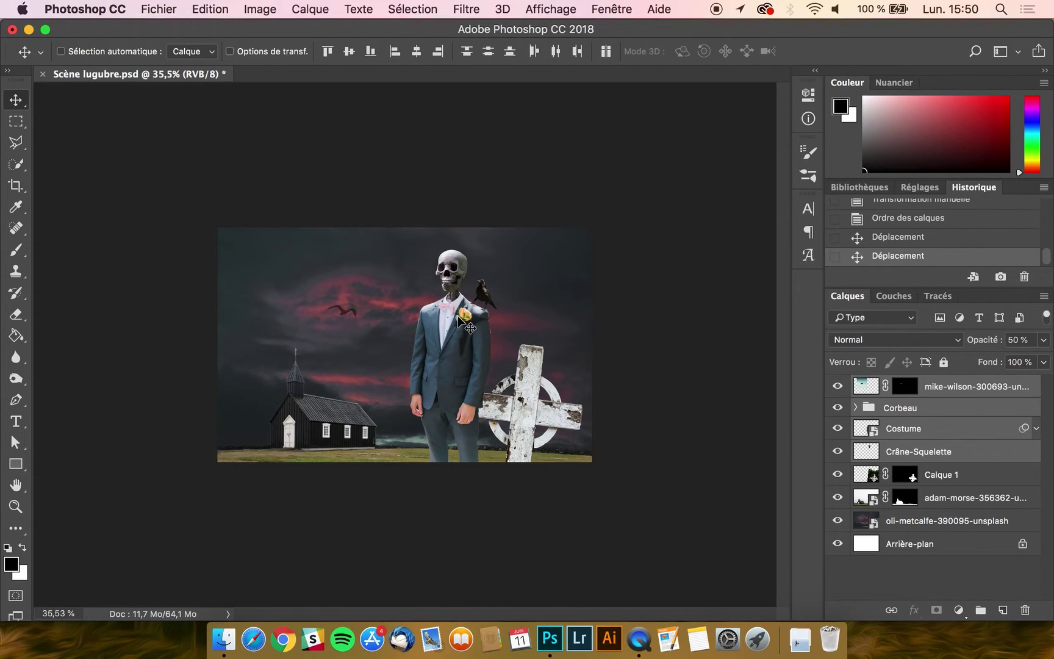
- Unlock the Arrière-plan background layer and delete it from the document
{"action": "scroll", "coordinate": [437, 321], "scroll_direction": "up", "scroll_amount": 3}
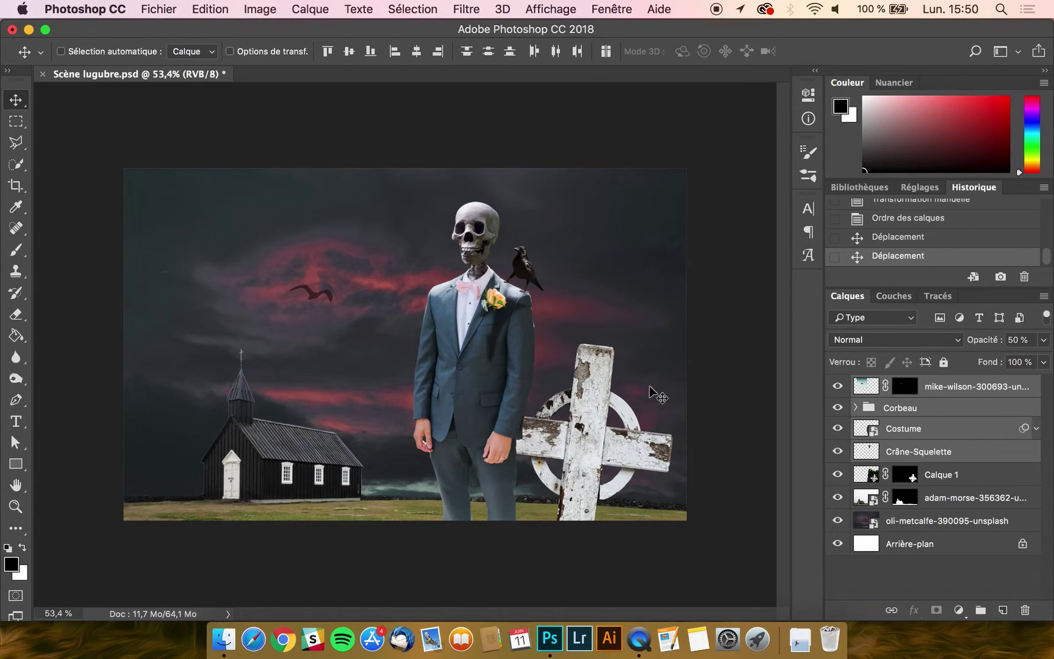
{"action": "left_click", "coordinate": [915, 522]}
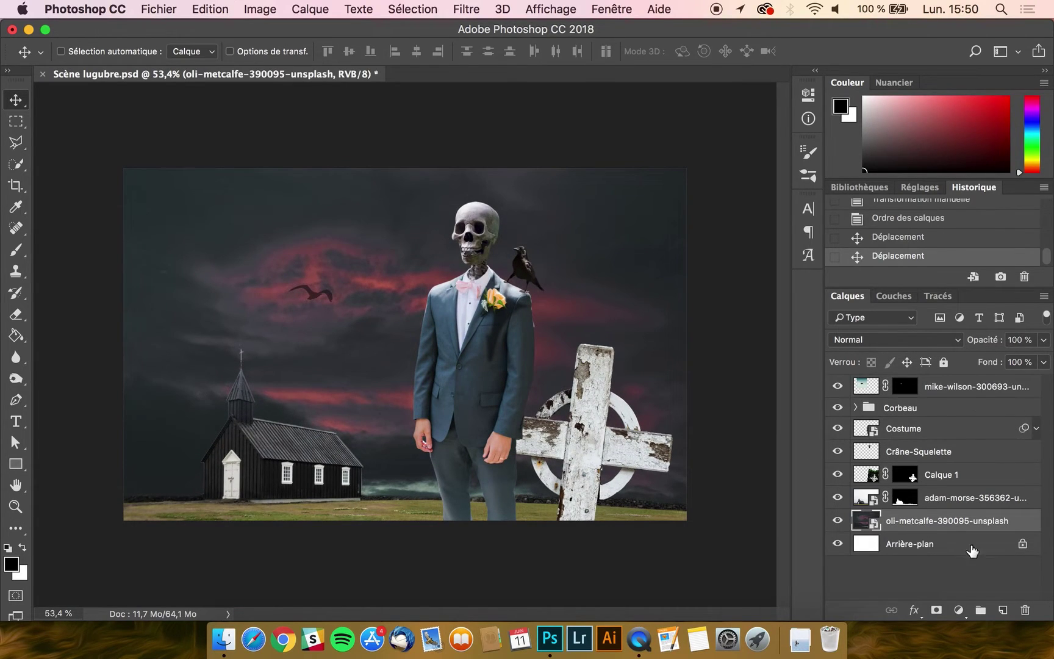
{"action": "left_click", "coordinate": [1021, 545]}
{"action": "key", "text": "Delete"}
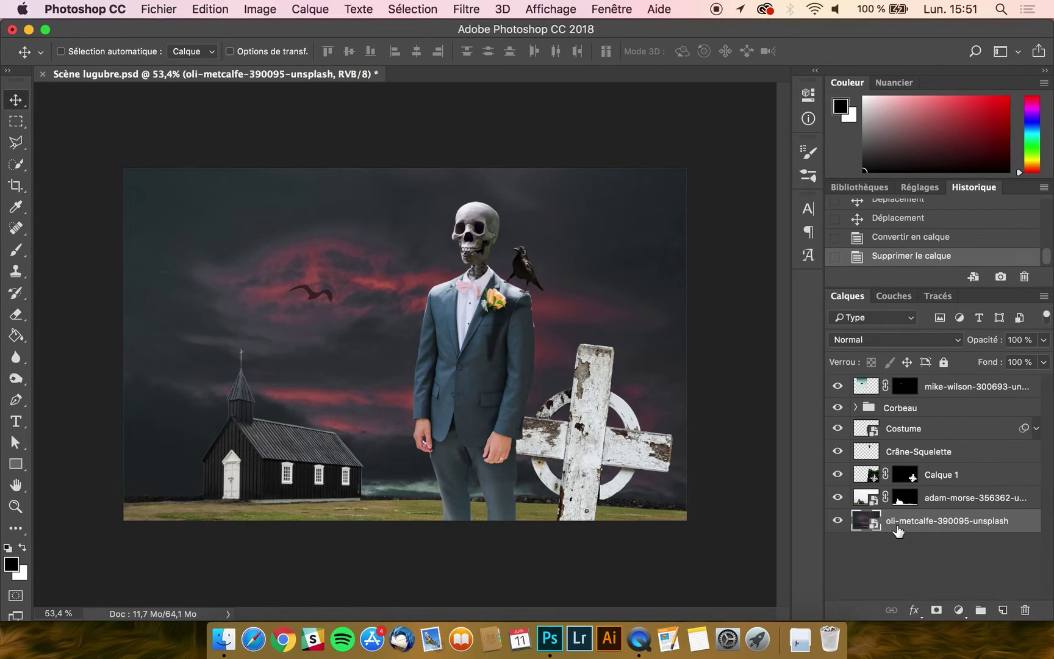
- Rename the sky photo layer as Ferme
{"action": "left_click", "coordinate": [251, 5]}
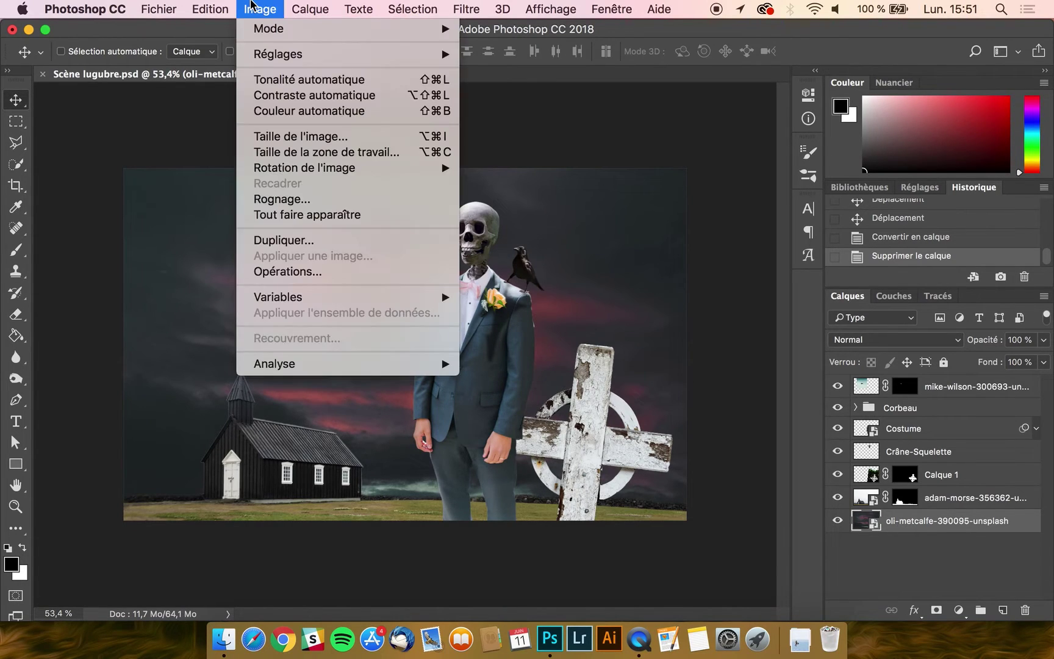
{"action": "left_click", "coordinate": [913, 537]}
{"action": "double_click", "coordinate": [913, 522]}
{"action": "type", "text": "Mai"}
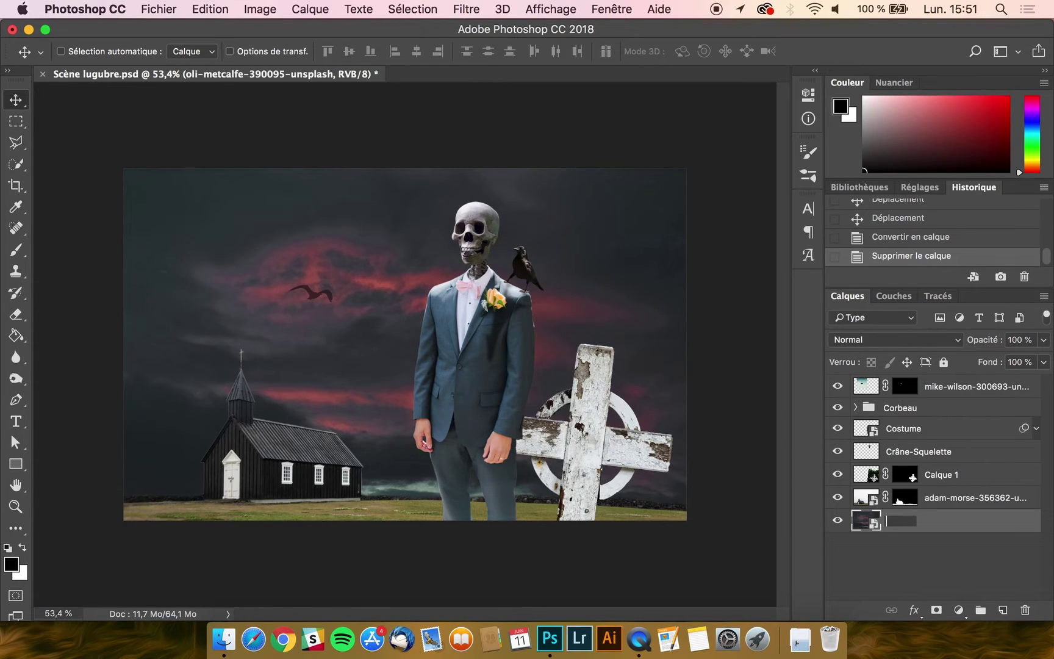
{"action": "key", "text": "Return"}
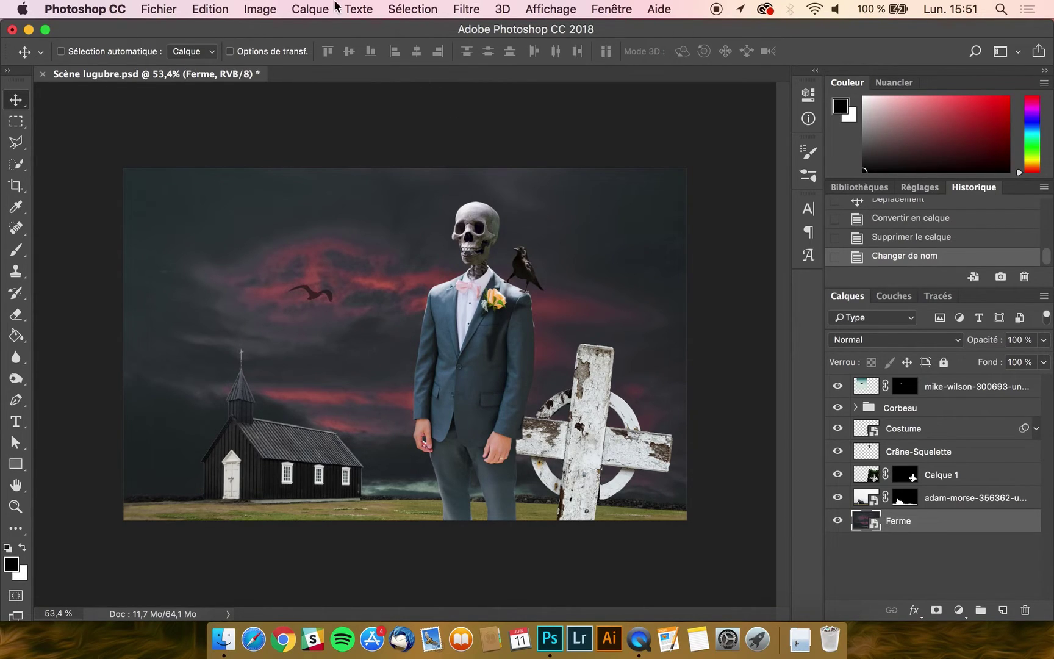
{"action": "left_click", "coordinate": [260, 9]}
{"action": "mouse_move", "coordinate": [291, 56]}
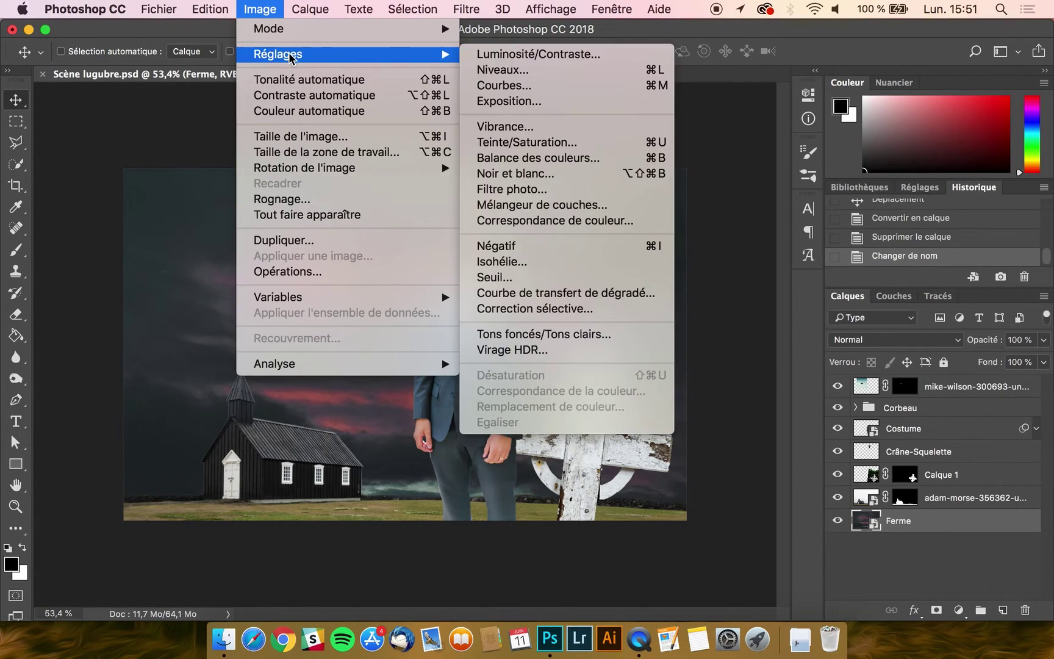
{"action": "left_click", "coordinate": [580, 54]}
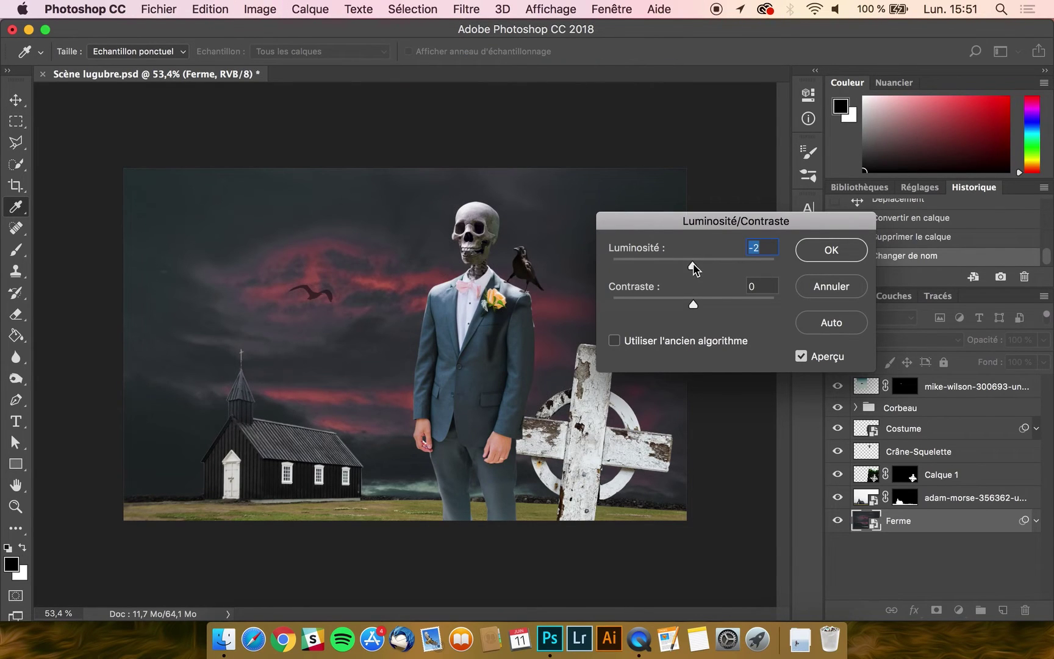
{"action": "left_click_drag", "start_coordinate": [693, 266], "coordinate": [649, 267]}
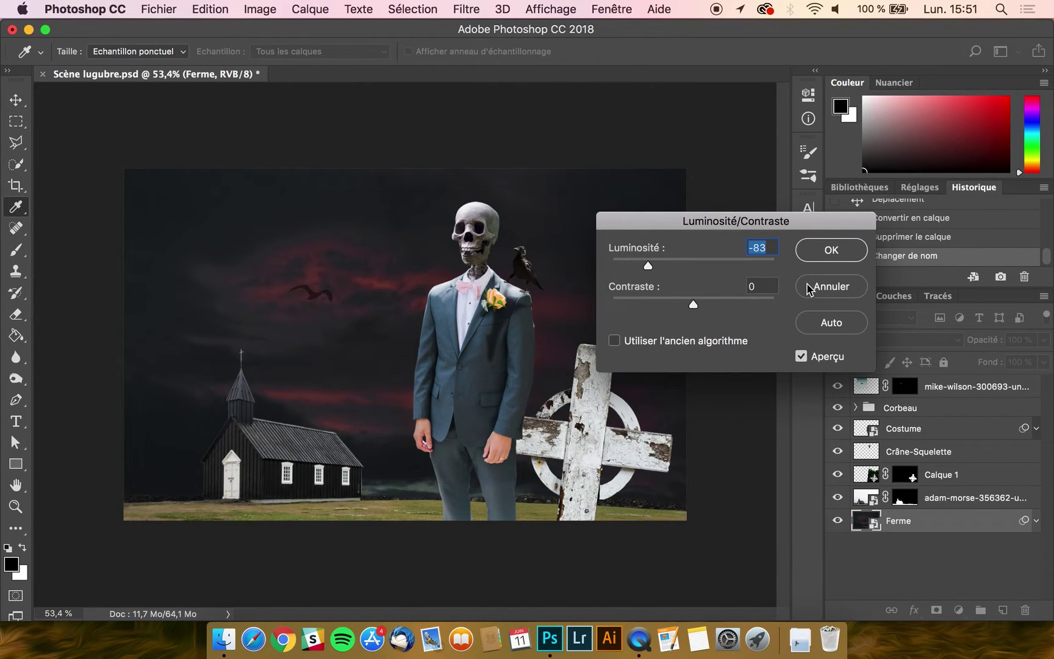
{"action": "left_click", "coordinate": [808, 287]}
- Rename the sky layer as Ciel and the church layer above it as Maison
{"action": "key", "text": "v"}
{"action": "double_click", "coordinate": [897, 520]}
{"action": "type", "text": "Clel"}
{"action": "key", "text": "Return"}
{"action": "double_click", "coordinate": [952, 497]}
{"action": "type", "text": "Ma"}
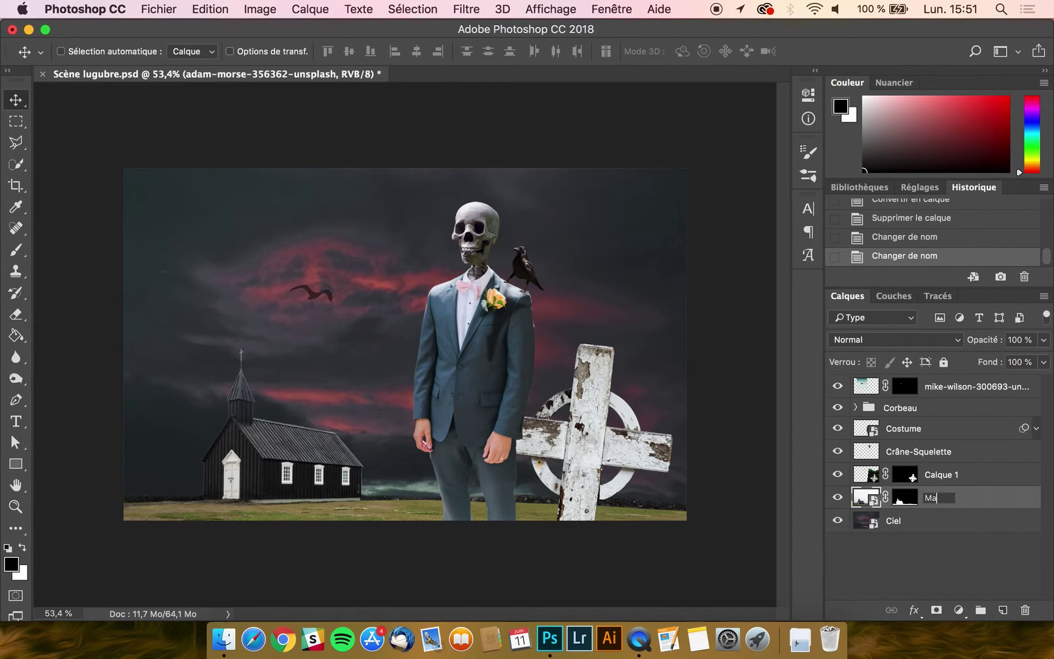
{"action": "type", "text": "ison"}
{"action": "key", "text": "Return"}
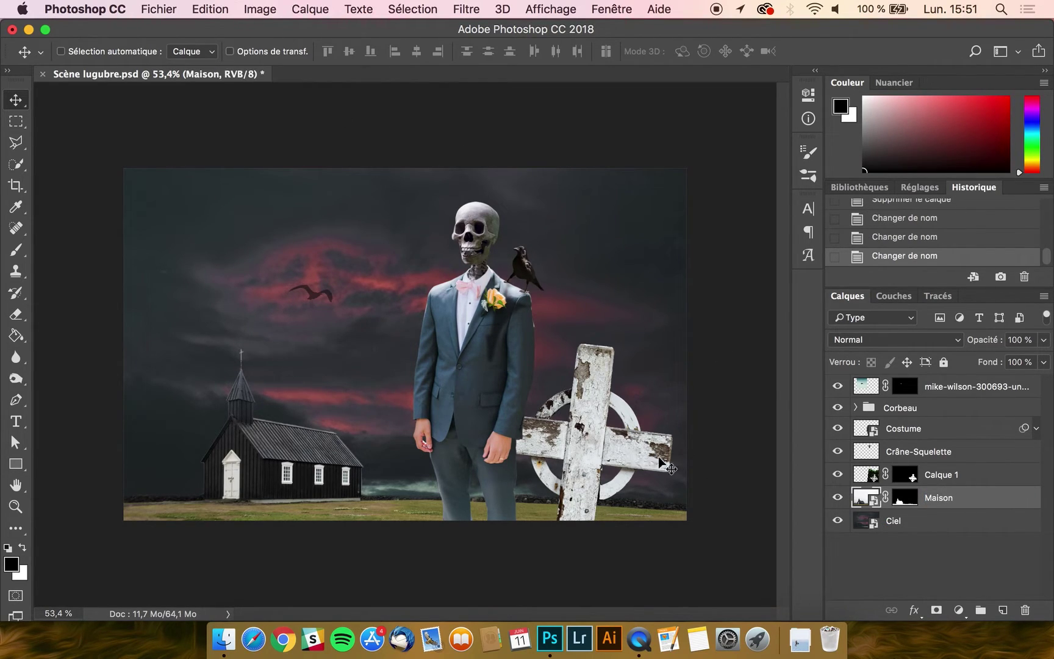
- Darken the Ciel layer with Luminosité/Contraste, setting brightness to -53 and contrast to 36
{"action": "left_click", "coordinate": [916, 525]}
{"action": "left_click", "coordinate": [270, 7]}
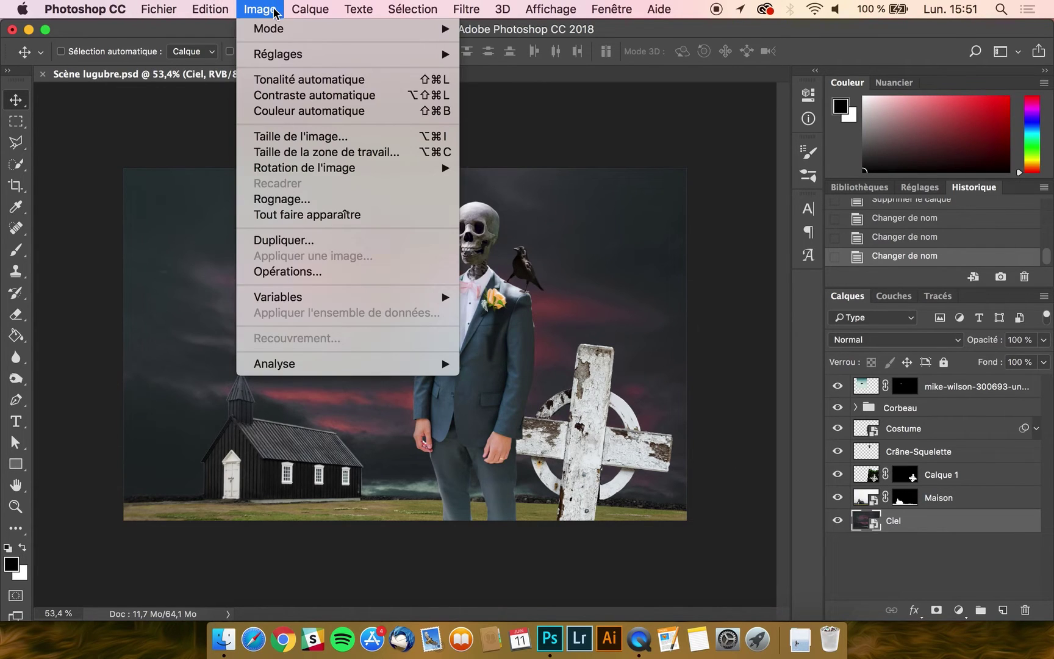
{"action": "mouse_move", "coordinate": [323, 55]}
{"action": "left_click", "coordinate": [546, 56]}
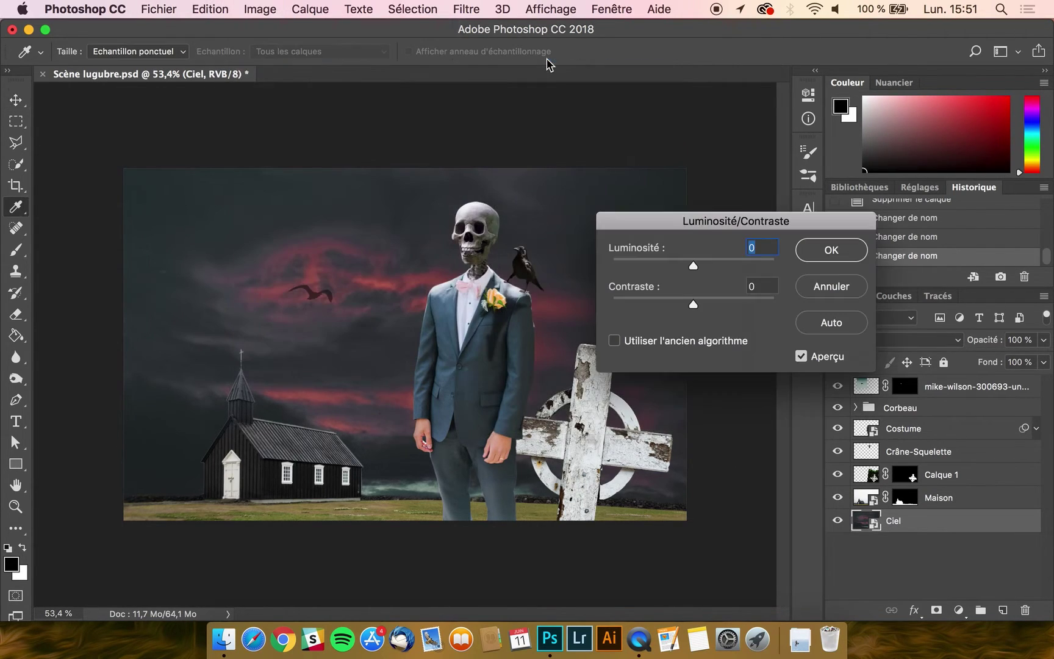
{"action": "left_click_drag", "start_coordinate": [696, 268], "coordinate": [724, 308]}
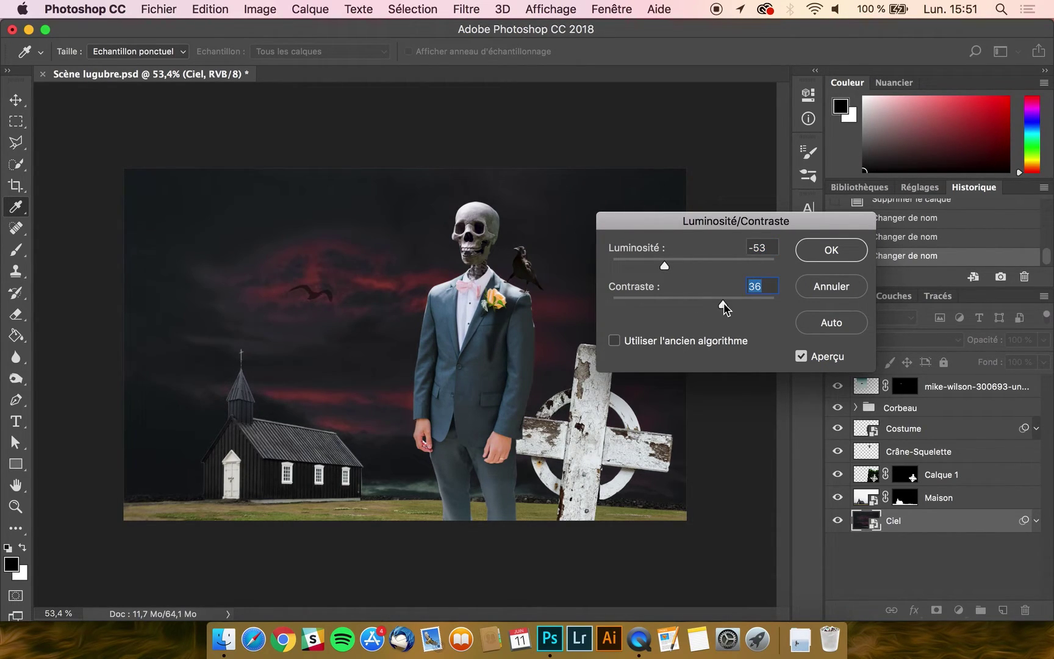
{"action": "left_click", "coordinate": [847, 261]}
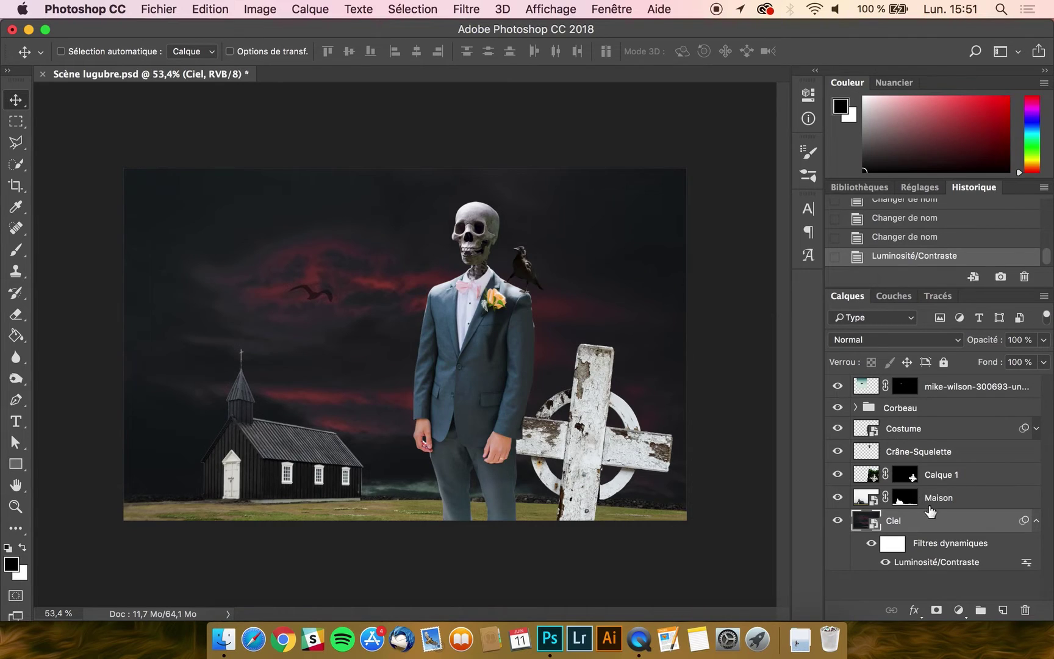
- Apply a Bleu photo filter to the Ciel layer at 37 % density, without preserving luminosity
{"action": "left_click", "coordinate": [269, 8]}
{"action": "mouse_move", "coordinate": [286, 54]}
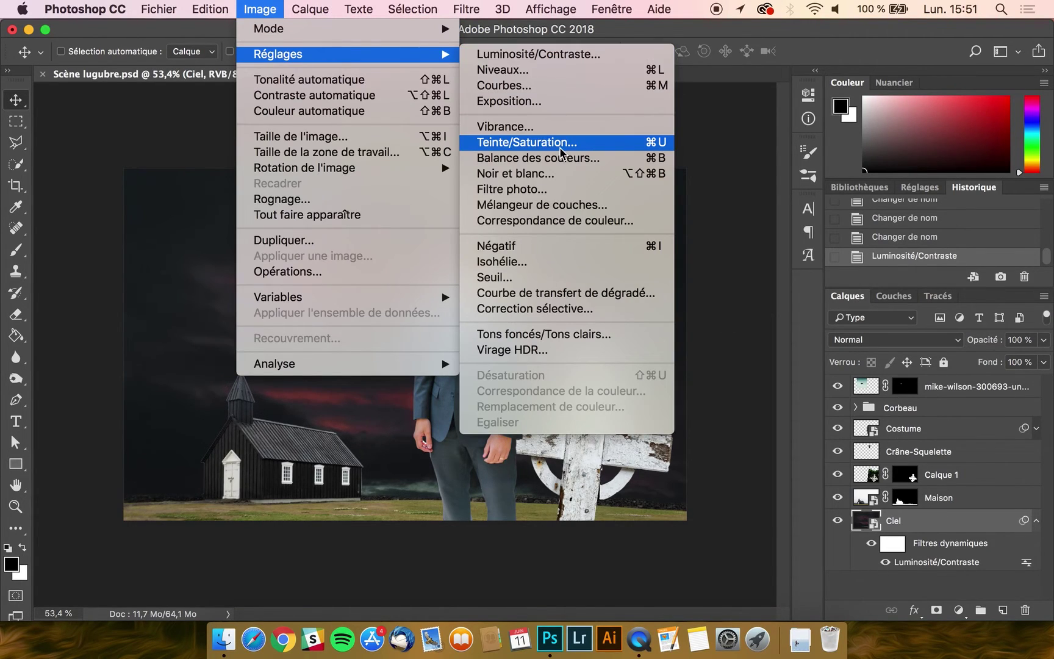
{"action": "left_click", "coordinate": [540, 193]}
{"action": "left_click", "coordinate": [604, 239]}
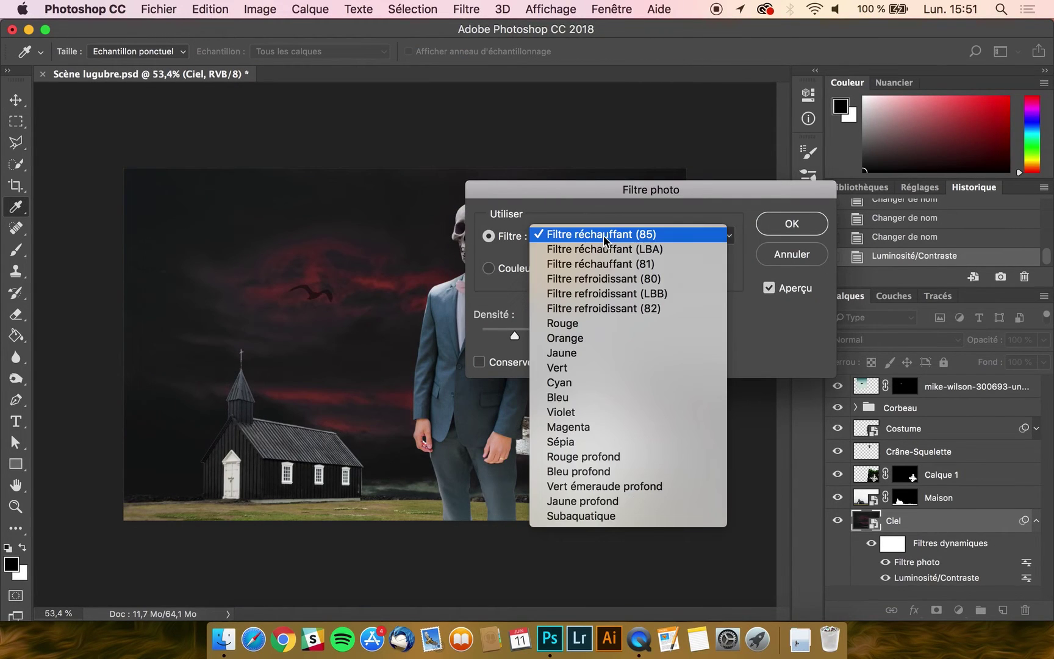
{"action": "left_click", "coordinate": [568, 401]}
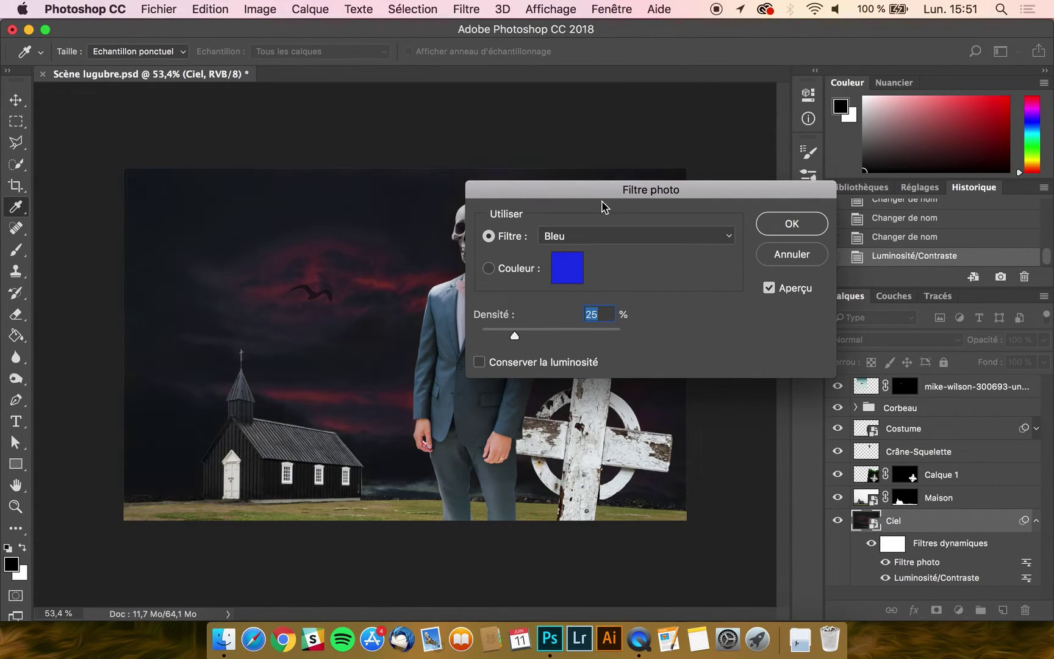
{"action": "left_click_drag", "start_coordinate": [560, 194], "coordinate": [684, 193]}
{"action": "left_click", "coordinate": [711, 333]}
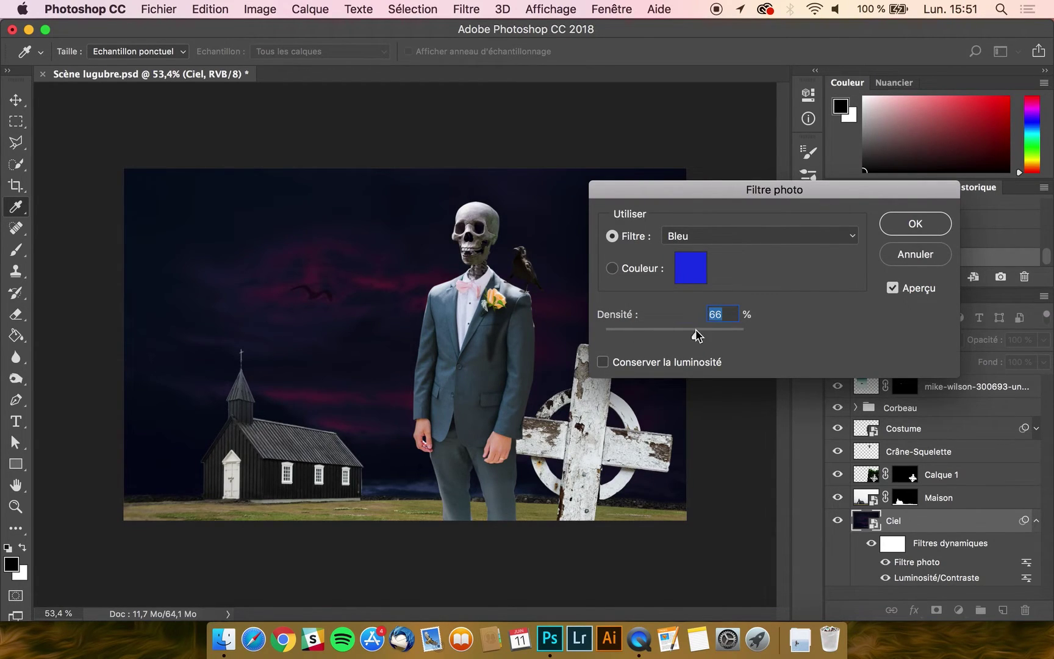
{"action": "left_click", "coordinate": [603, 363]}
{"action": "left_click", "coordinate": [603, 362]}
{"action": "left_click_drag", "start_coordinate": [694, 336], "coordinate": [653, 336]}
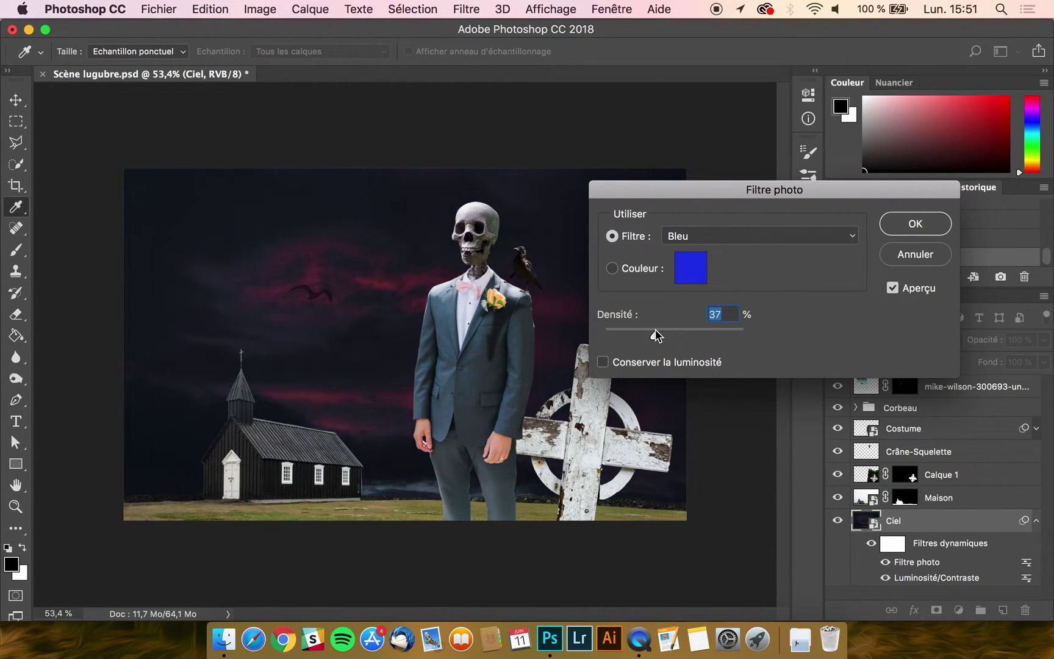
{"action": "left_click", "coordinate": [927, 229]}
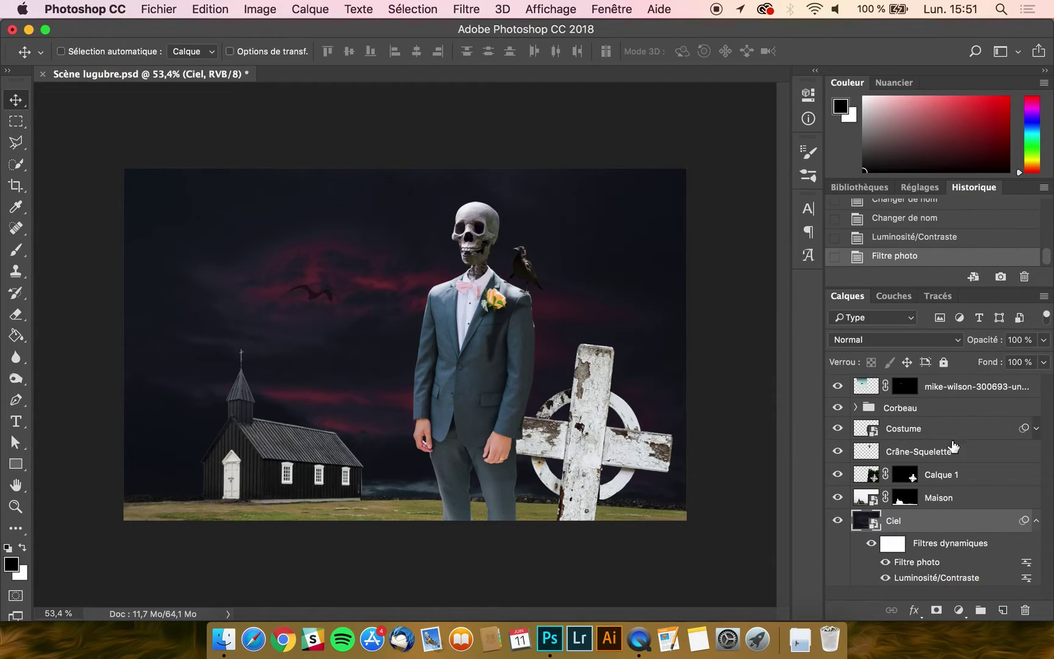
- Darken the Maison layer with Luminosité/Contraste, setting brightness to -102 and contrast to 73
{"action": "left_click", "coordinate": [961, 503]}
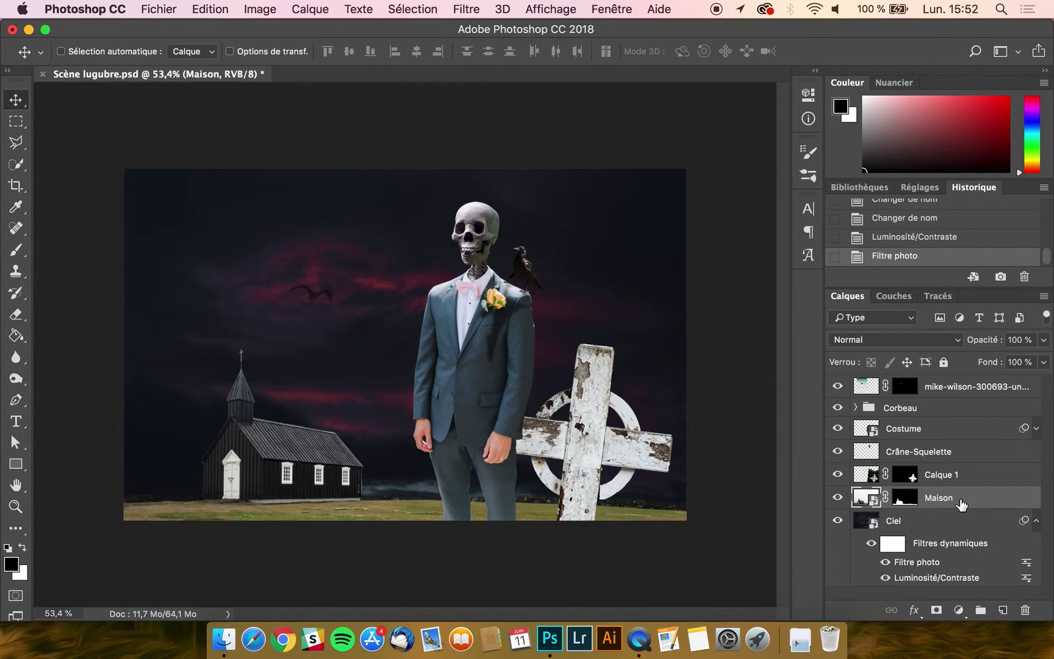
{"action": "left_click", "coordinate": [250, 7]}
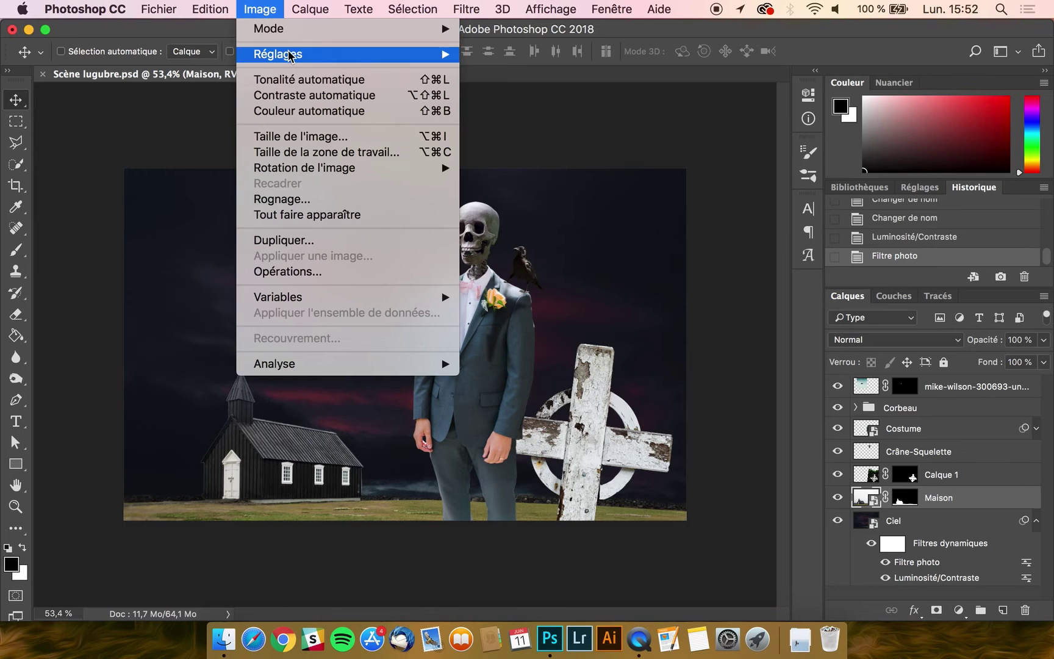
{"action": "mouse_move", "coordinate": [292, 55]}
{"action": "left_click", "coordinate": [604, 55]}
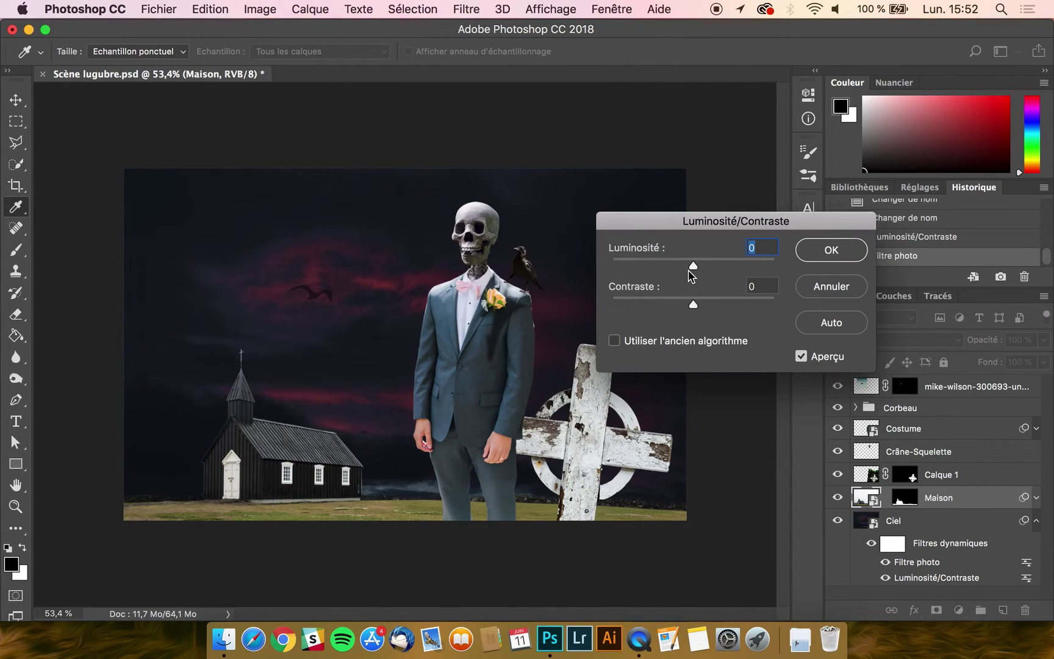
{"action": "left_click_drag", "start_coordinate": [692, 270], "coordinate": [642, 266]}
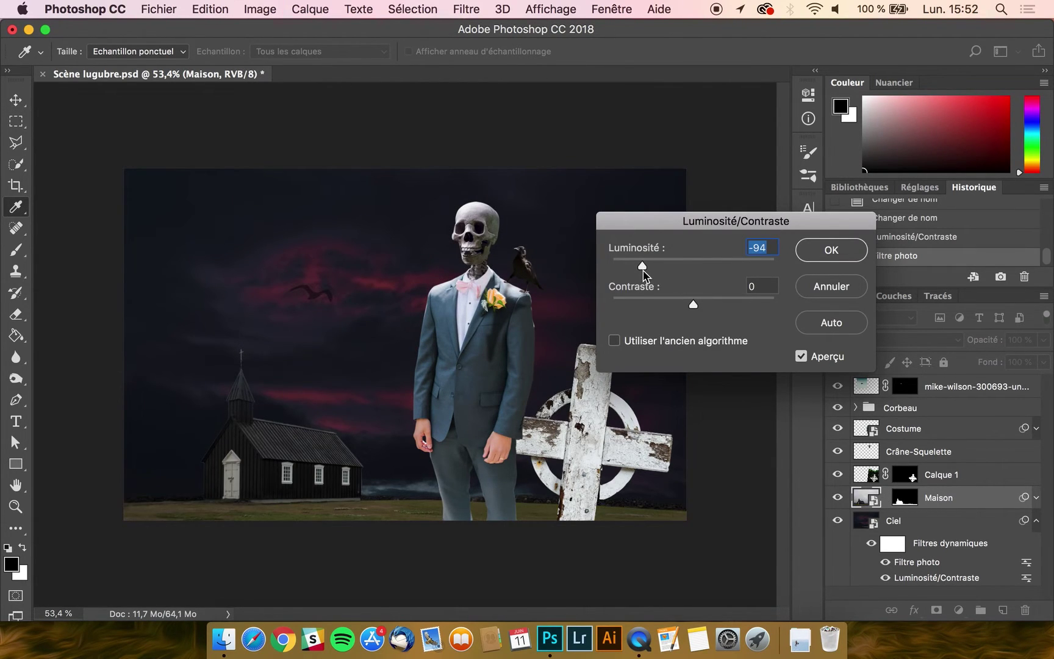
{"action": "left_click_drag", "start_coordinate": [693, 301], "coordinate": [751, 308]}
{"action": "left_click_drag", "start_coordinate": [645, 267], "coordinate": [637, 267]}
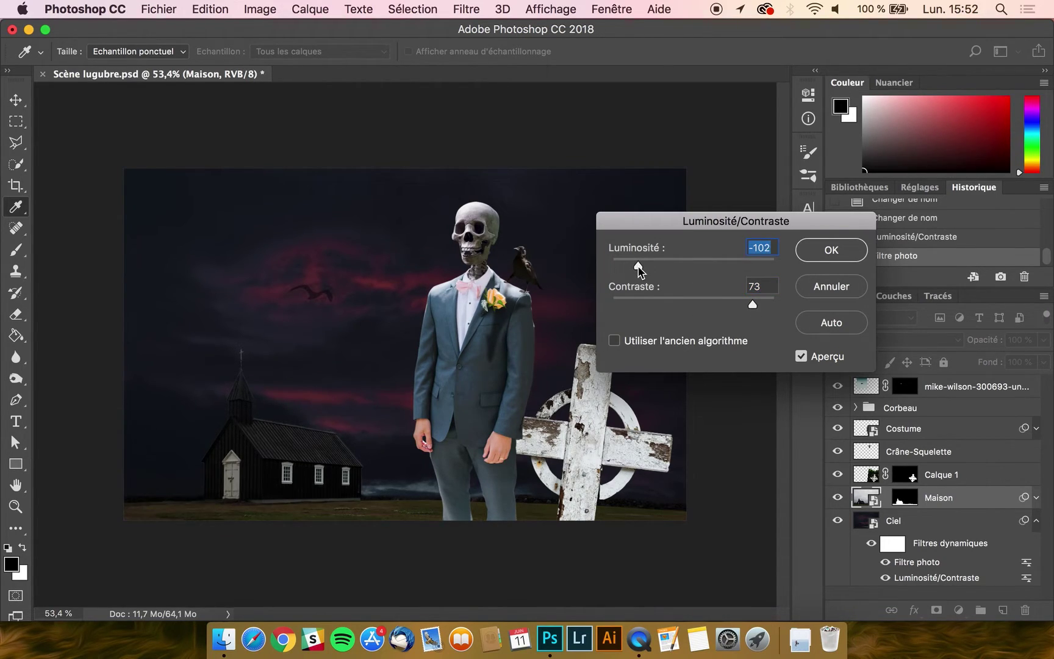
{"action": "left_click", "coordinate": [830, 248]}
- Apply a Bleu photo filter to the Maison layer at 53 % density, without preserving luminosity
{"action": "left_click", "coordinate": [260, 8]}
{"action": "mouse_move", "coordinate": [301, 55]}
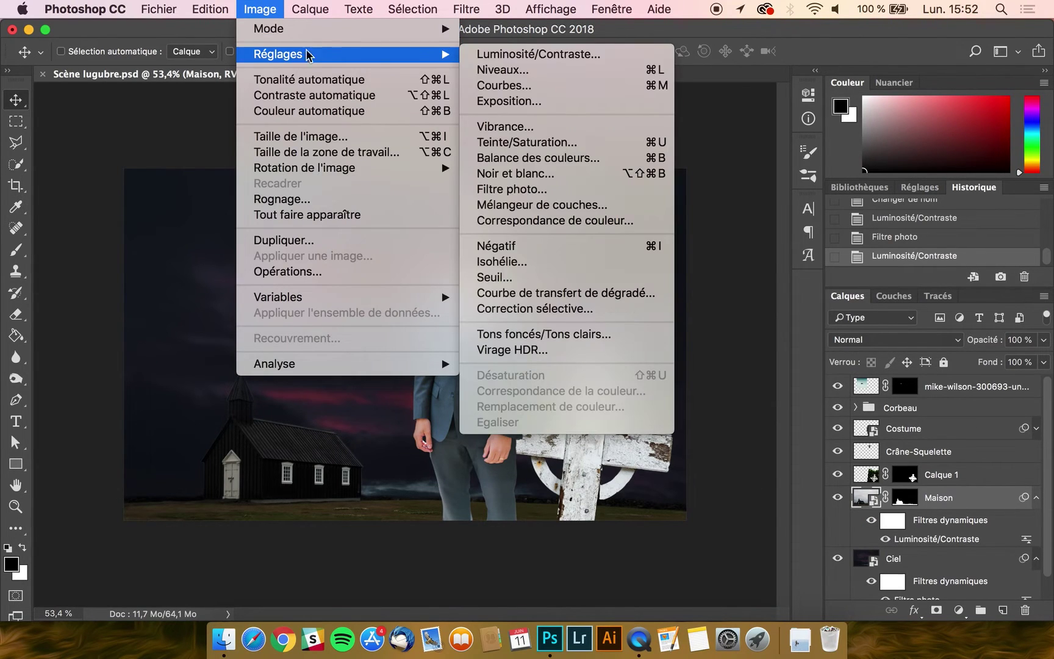
{"action": "left_click", "coordinate": [566, 191]}
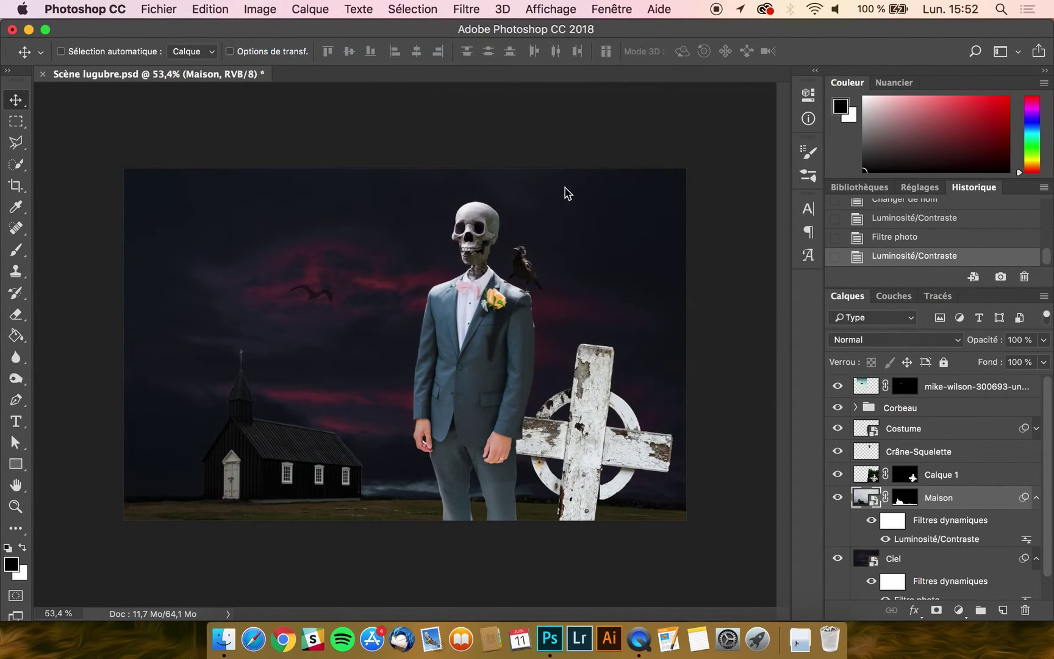
{"action": "left_click", "coordinate": [703, 237]}
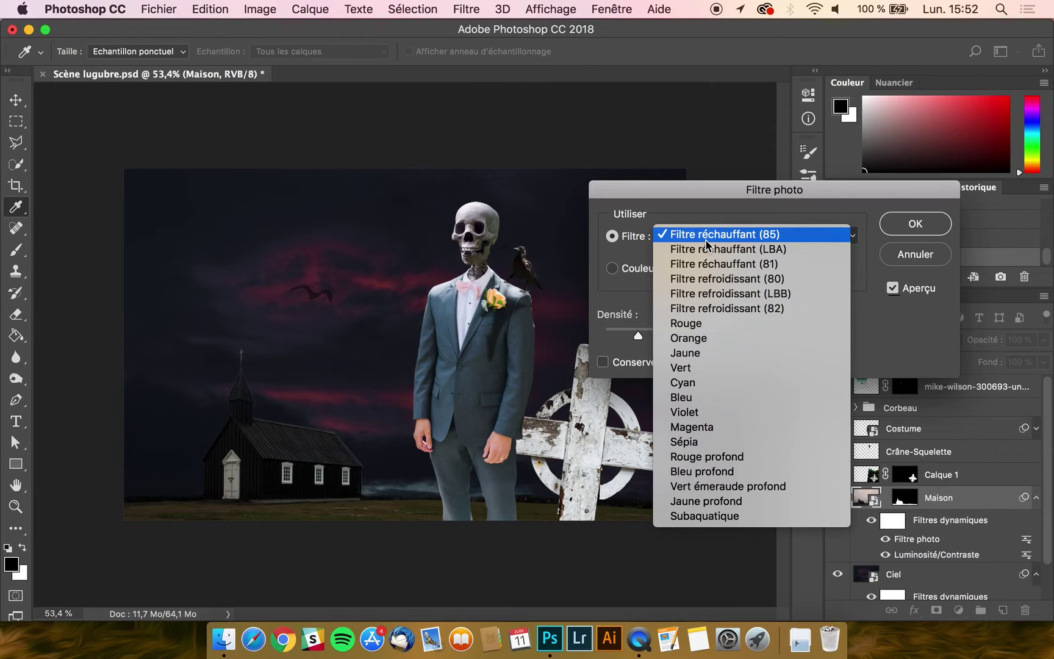
{"action": "left_click", "coordinate": [697, 398]}
{"action": "left_click", "coordinate": [701, 333]}
{"action": "left_click_drag", "start_coordinate": [701, 333], "coordinate": [686, 334]}
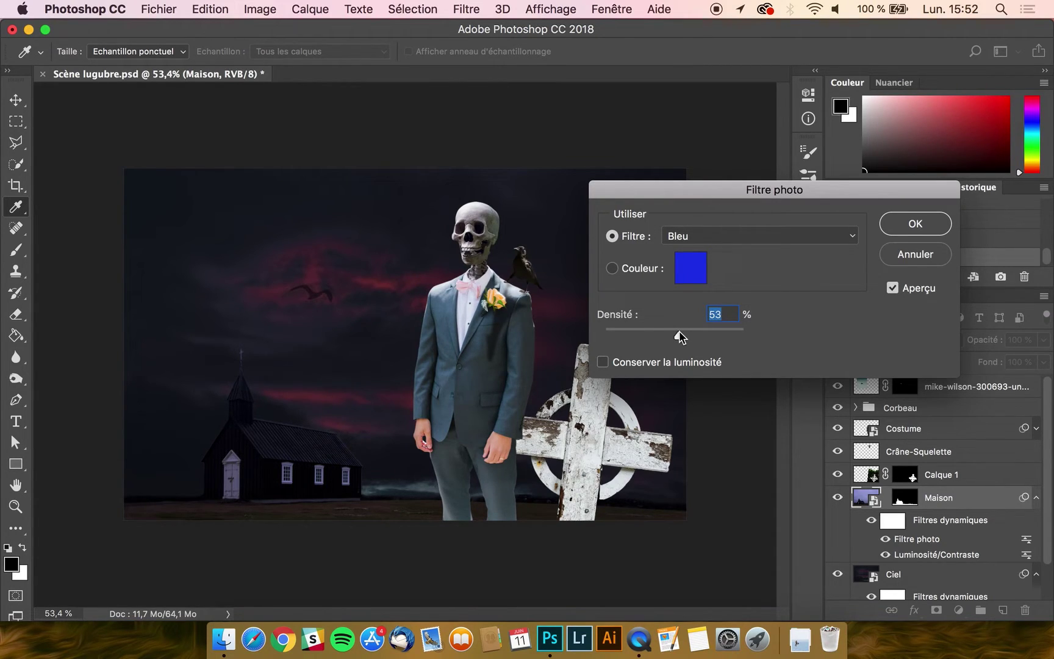
{"action": "left_click", "coordinate": [901, 230]}
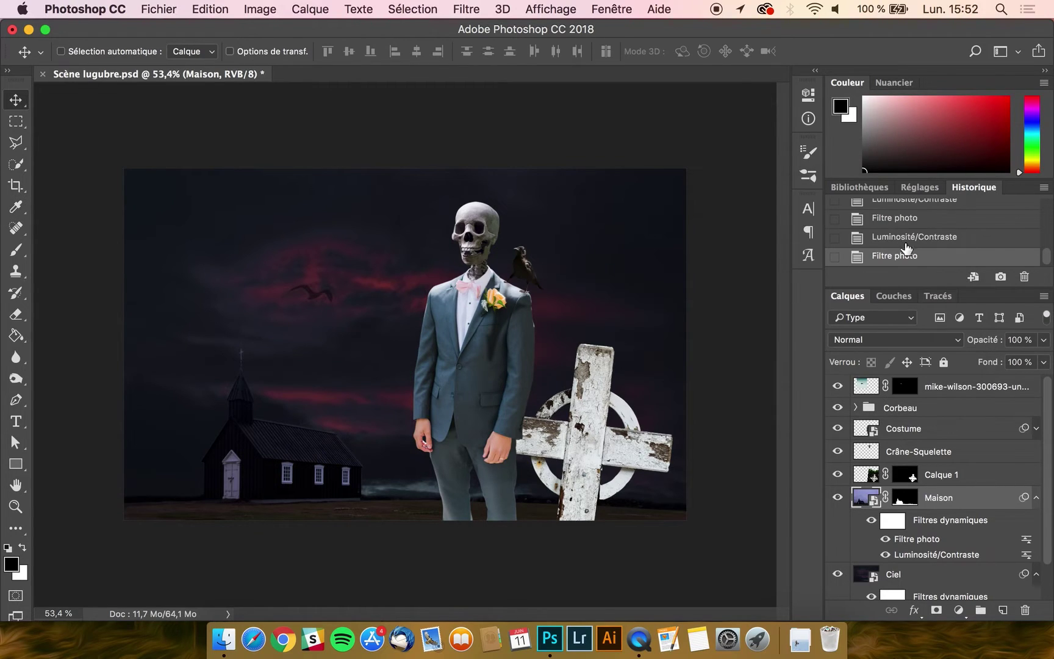
- Edit the Maison layer's Luminosité/Contraste smart filter, raising the brightness slightly and increasing the contrast
{"action": "double_click", "coordinate": [933, 553]}
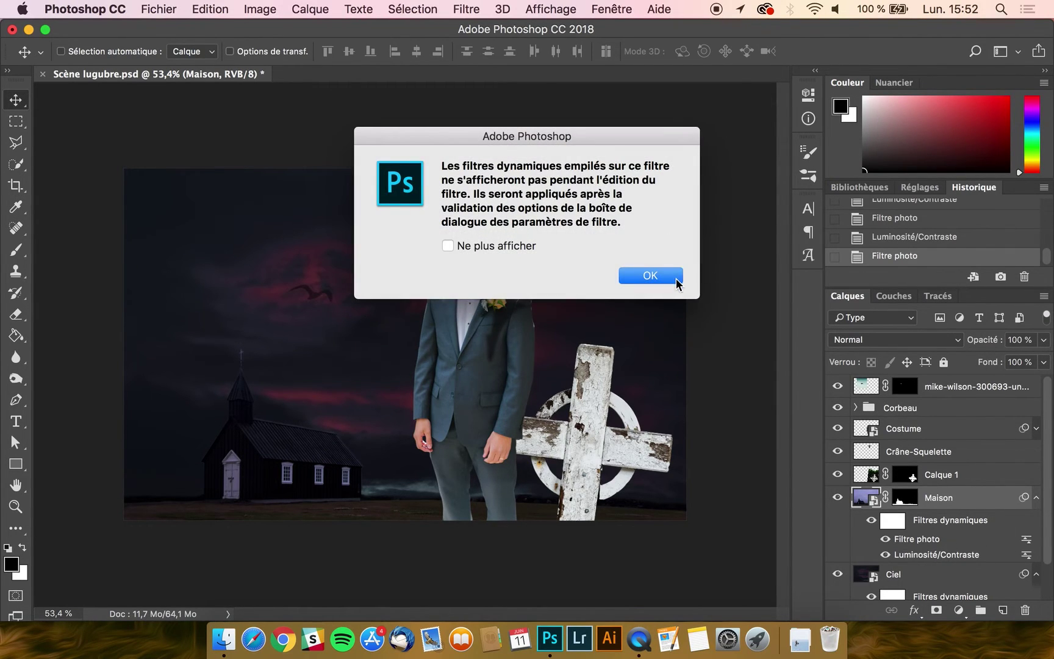
{"action": "left_click", "coordinate": [671, 276]}
{"action": "left_click_drag", "start_coordinate": [639, 267], "coordinate": [654, 269]}
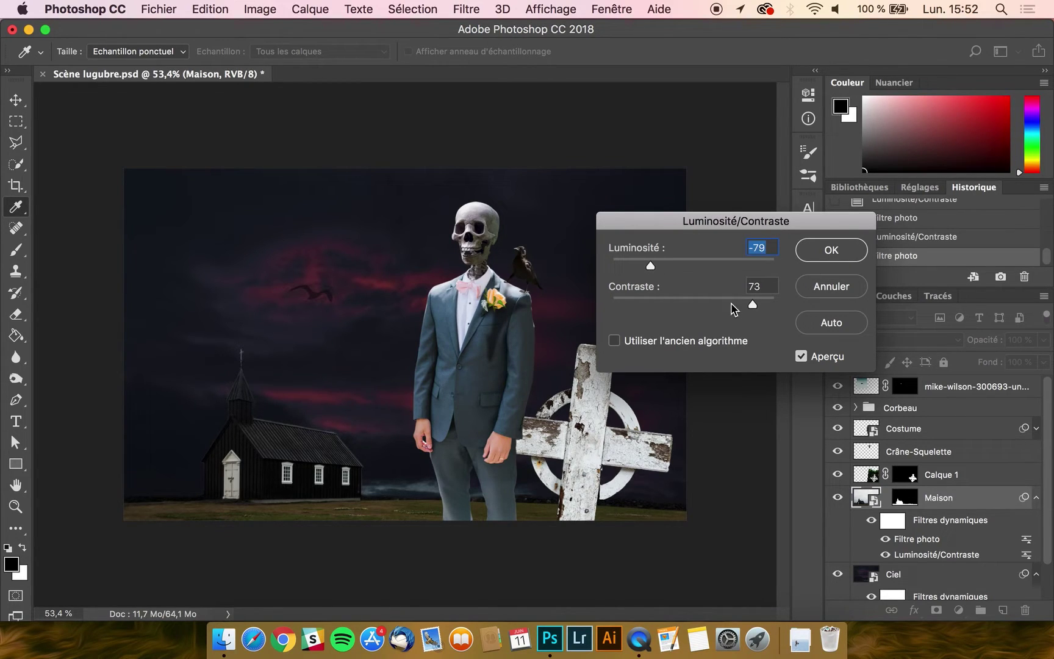
{"action": "mouse_move", "coordinate": [752, 305]}
{"action": "left_mouse_down"}
{"action": "mouse_move", "coordinate": [734, 306]}
{"action": "mouse_move", "coordinate": [769, 307]}
{"action": "left_mouse_up"}
{"action": "left_click_drag", "start_coordinate": [650, 268], "coordinate": [644, 268]}
{"action": "left_click", "coordinate": [847, 252]}
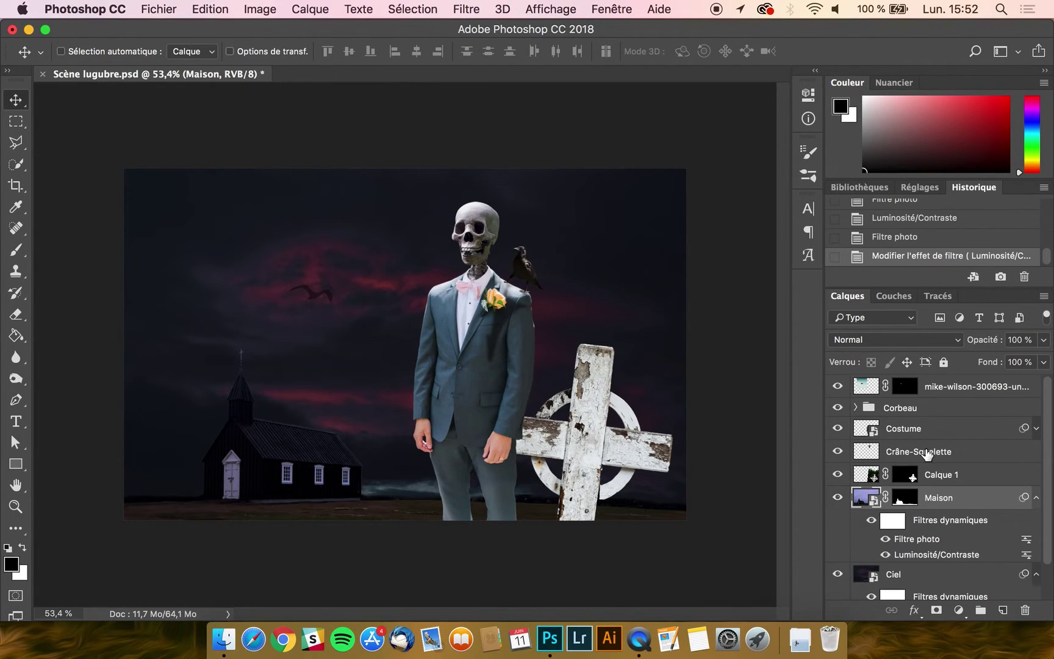
- Add a Noir et blanc adjustment layer with the Par défaut preset above the topmost layer
{"action": "left_click", "coordinate": [956, 393]}
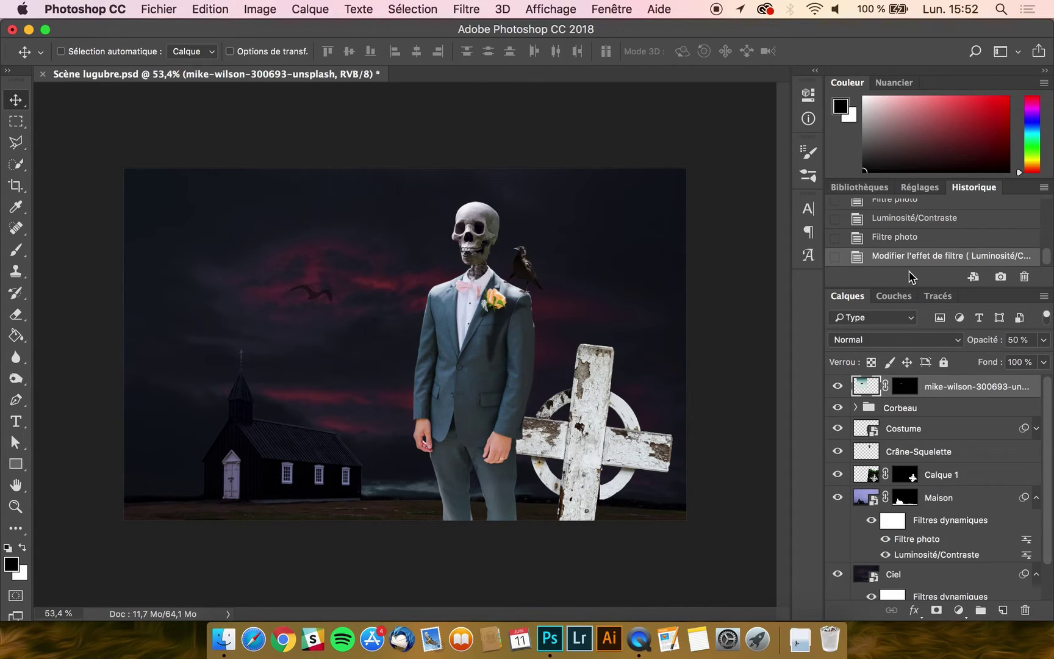
{"action": "left_click", "coordinate": [919, 187]}
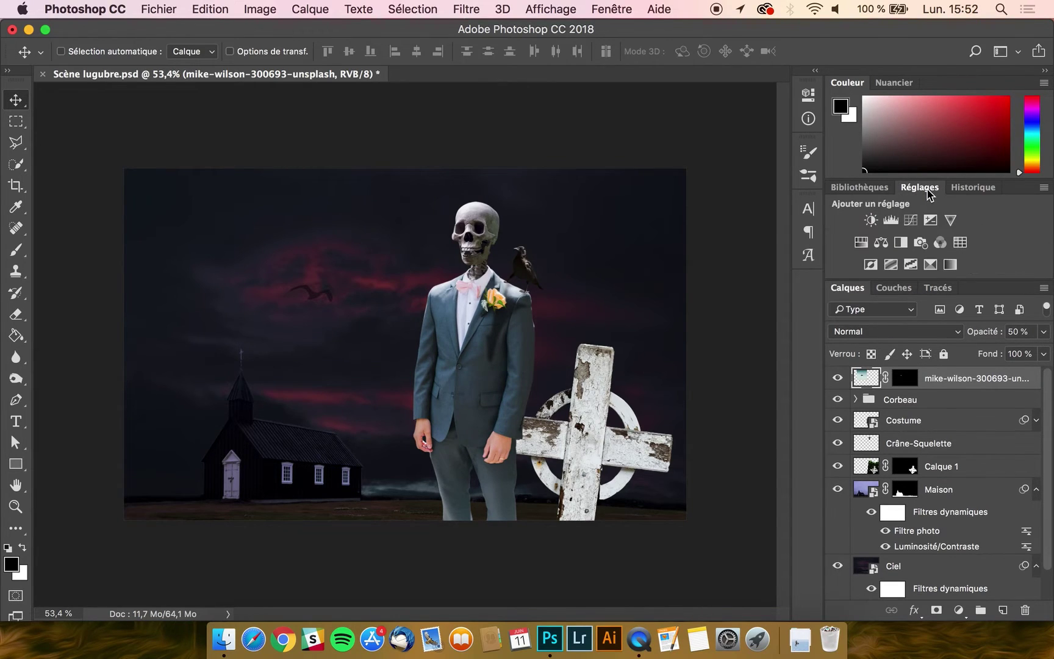
{"action": "left_click", "coordinate": [901, 243]}
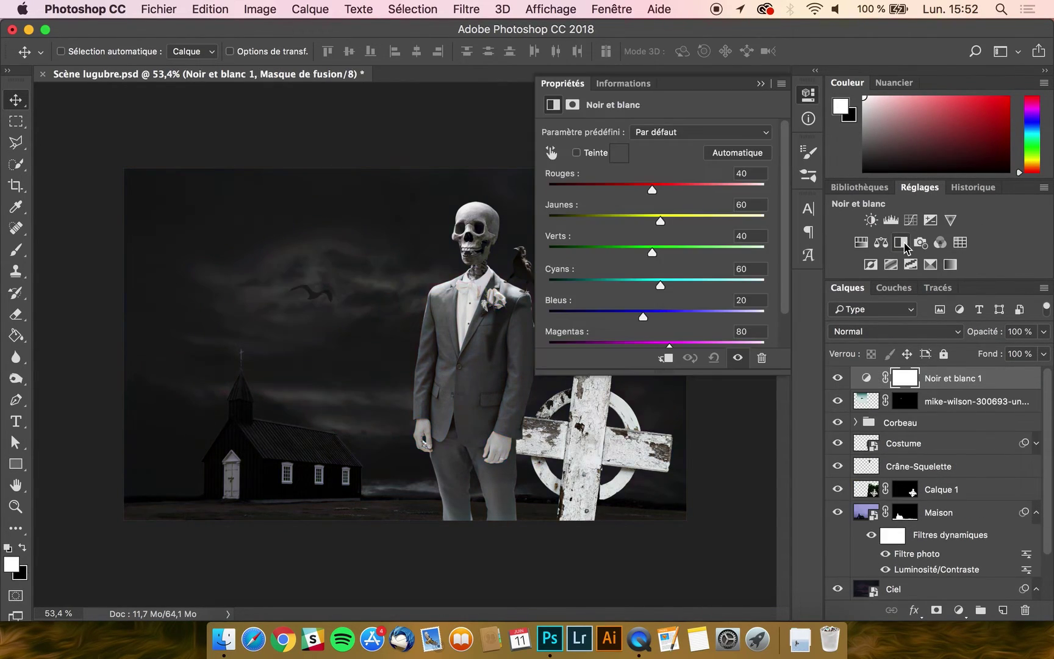
{"action": "left_click", "coordinate": [578, 88]}
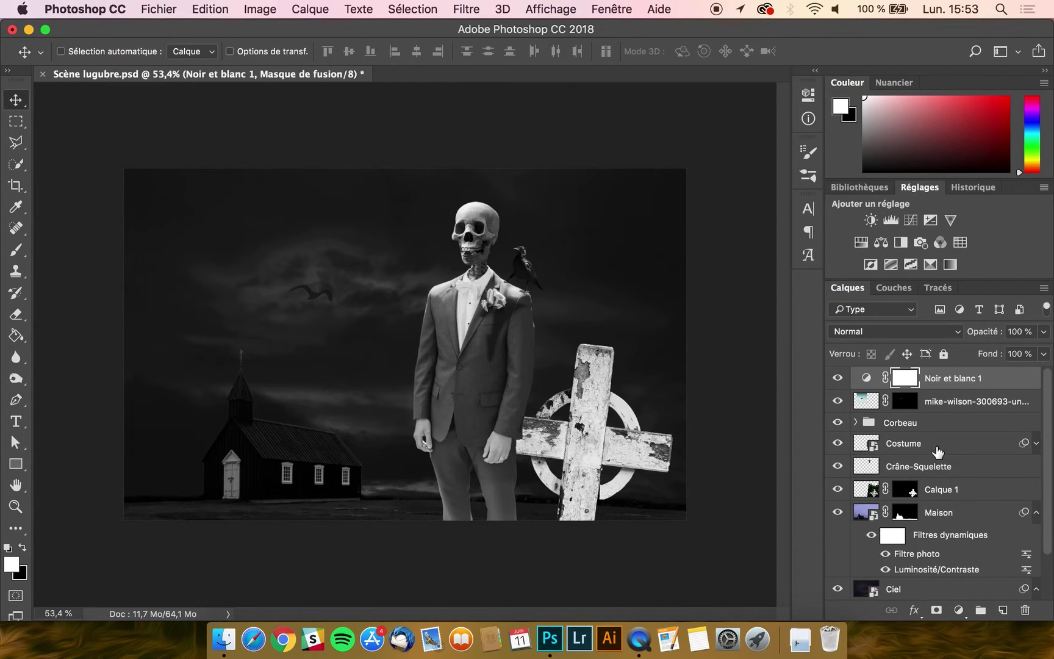
- Rename the cross layer to Croix and convert it to a smart object
{"action": "left_click", "coordinate": [591, 454], "text": "super"}
{"action": "double_click", "coordinate": [942, 489]}
{"action": "type", "text": "Croix"}
{"action": "key", "text": "Return"}
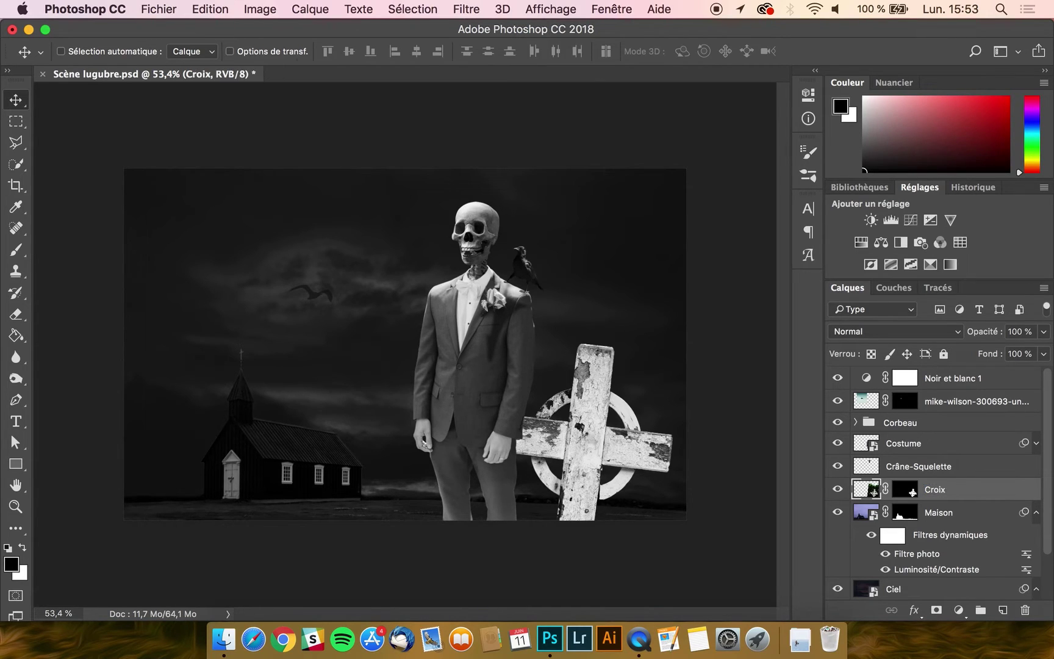
{"action": "right_click", "coordinate": [945, 491]}
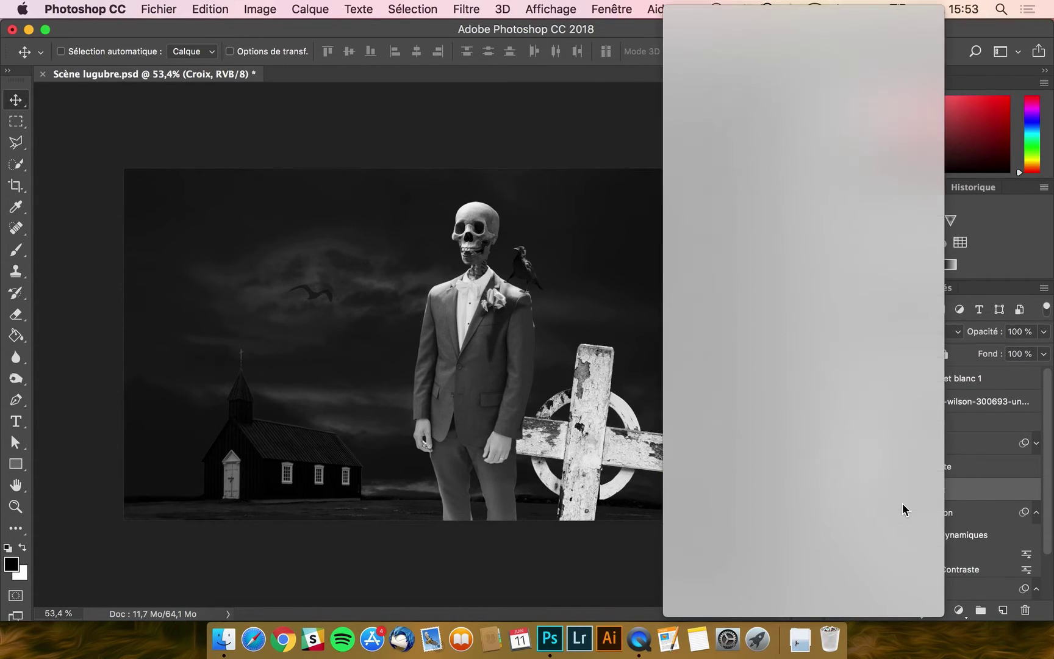
{"action": "left_click", "coordinate": [723, 131]}
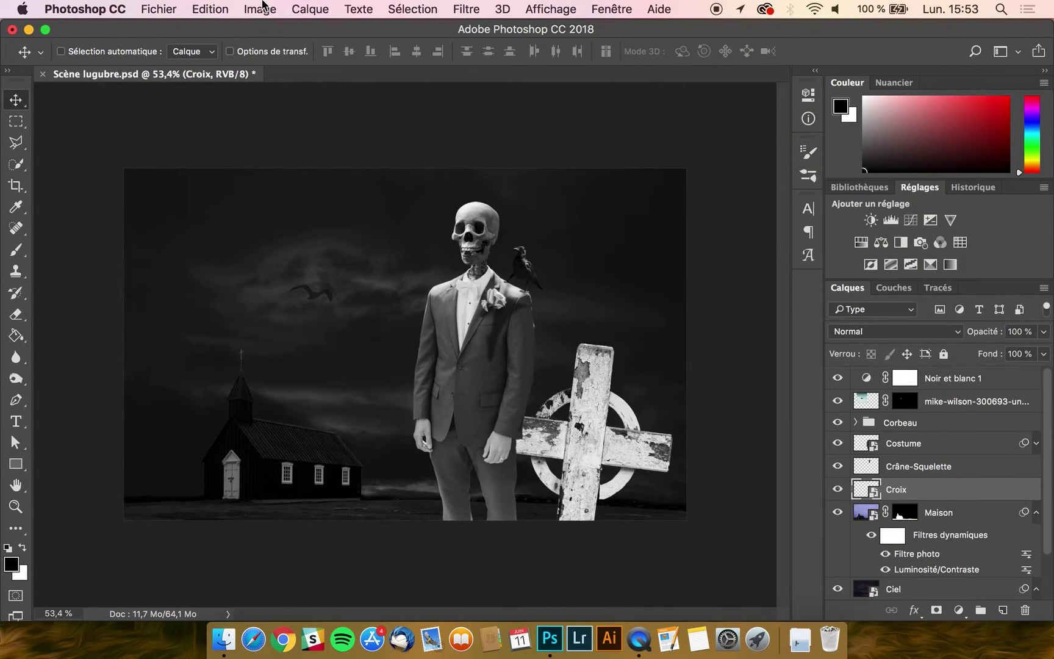
- Darken the Croix layer with Luminosité/Contraste, strongly lowering the brightness and raising the contrast
{"action": "left_click", "coordinate": [261, 9]}
{"action": "mouse_move", "coordinate": [299, 52]}
{"action": "left_click", "coordinate": [585, 50]}
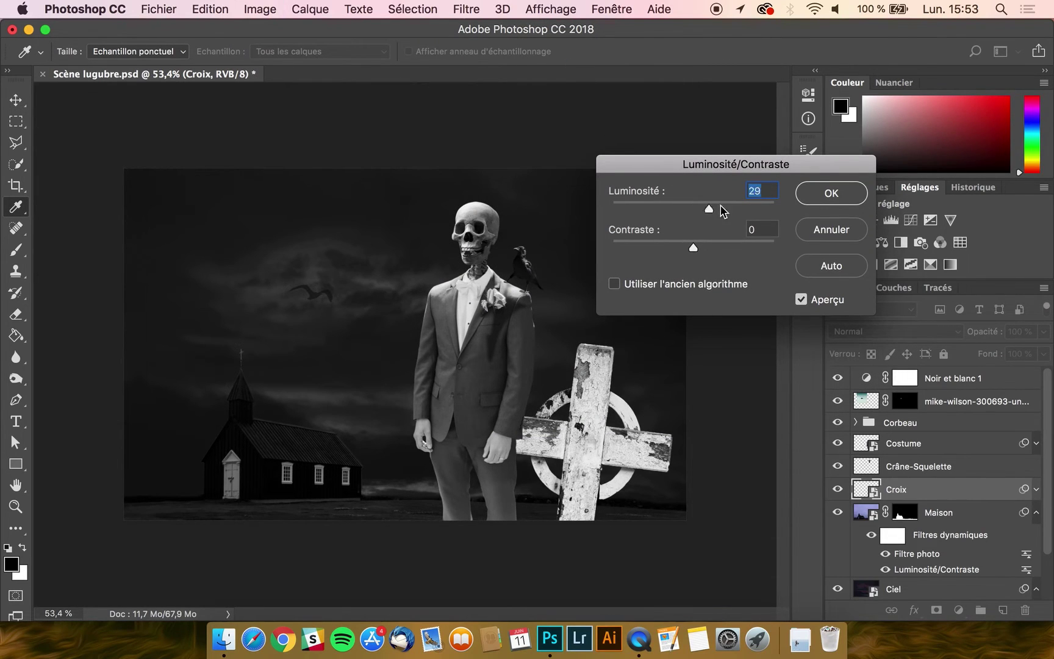
{"action": "left_click_drag", "start_coordinate": [693, 209], "coordinate": [634, 211]}
{"action": "left_click_drag", "start_coordinate": [693, 247], "coordinate": [746, 246]}
{"action": "left_click", "coordinate": [830, 194]}
- Apply Niveaux to the Croix layer with input levels of 26, 0,97 and 255
{"action": "left_click", "coordinate": [268, 7]}
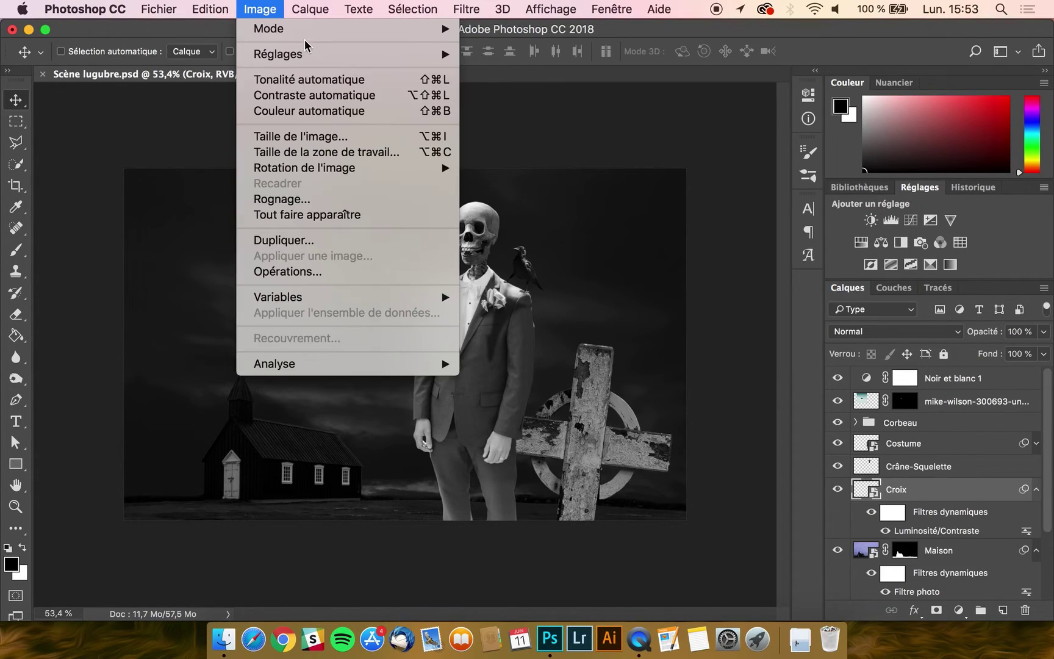
{"action": "mouse_move", "coordinate": [395, 57]}
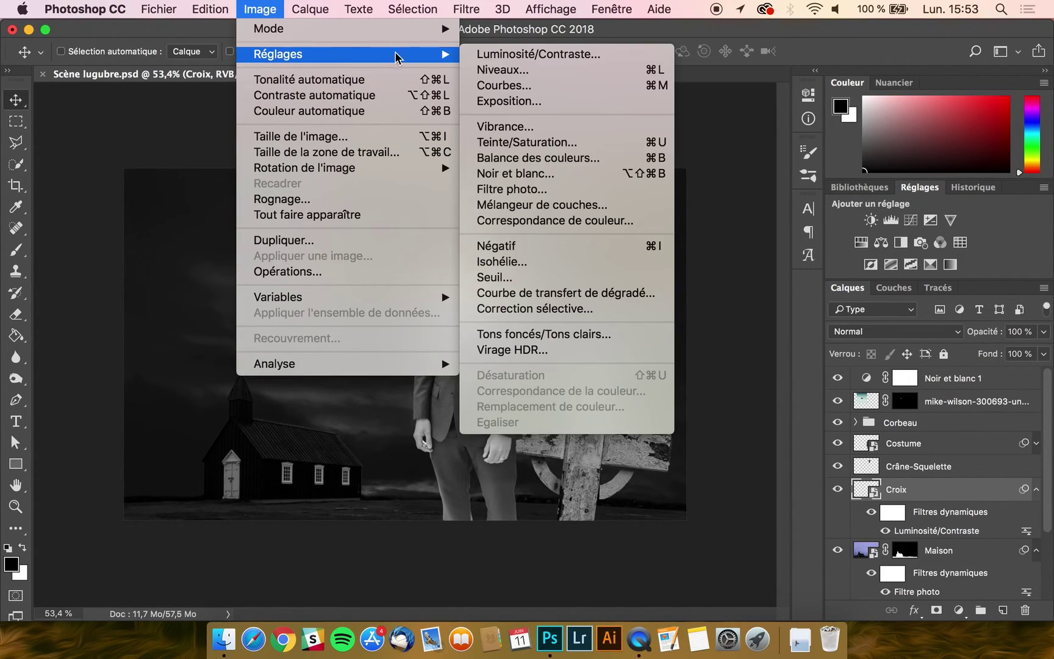
{"action": "left_click", "coordinate": [544, 72]}
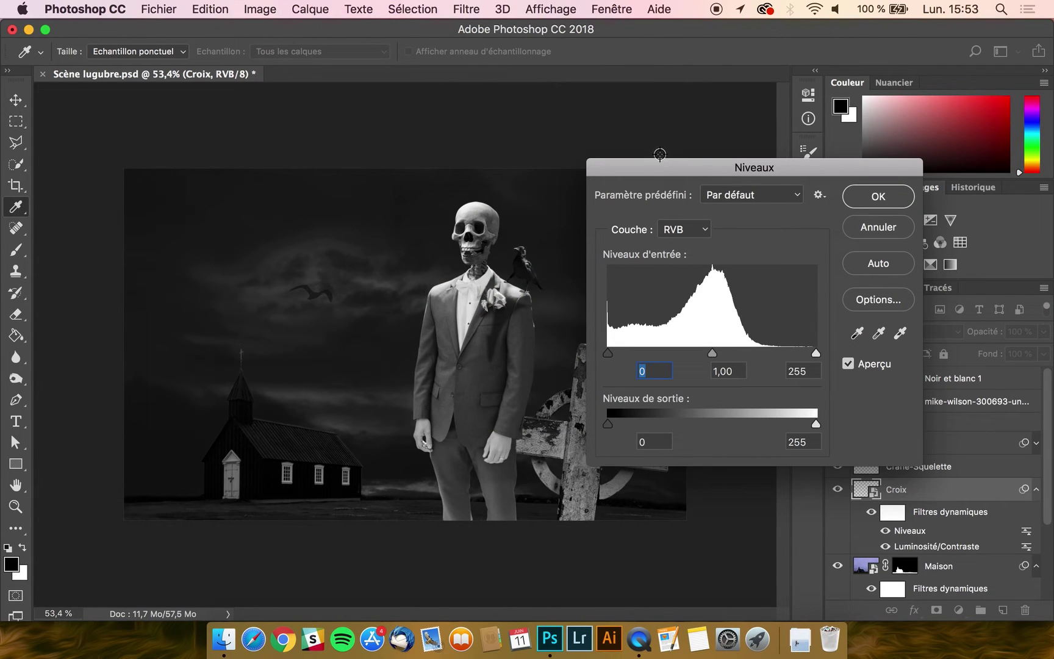
{"action": "left_click_drag", "start_coordinate": [606, 259], "coordinate": [628, 258]}
{"action": "left_click_drag", "start_coordinate": [726, 261], "coordinate": [723, 261]}
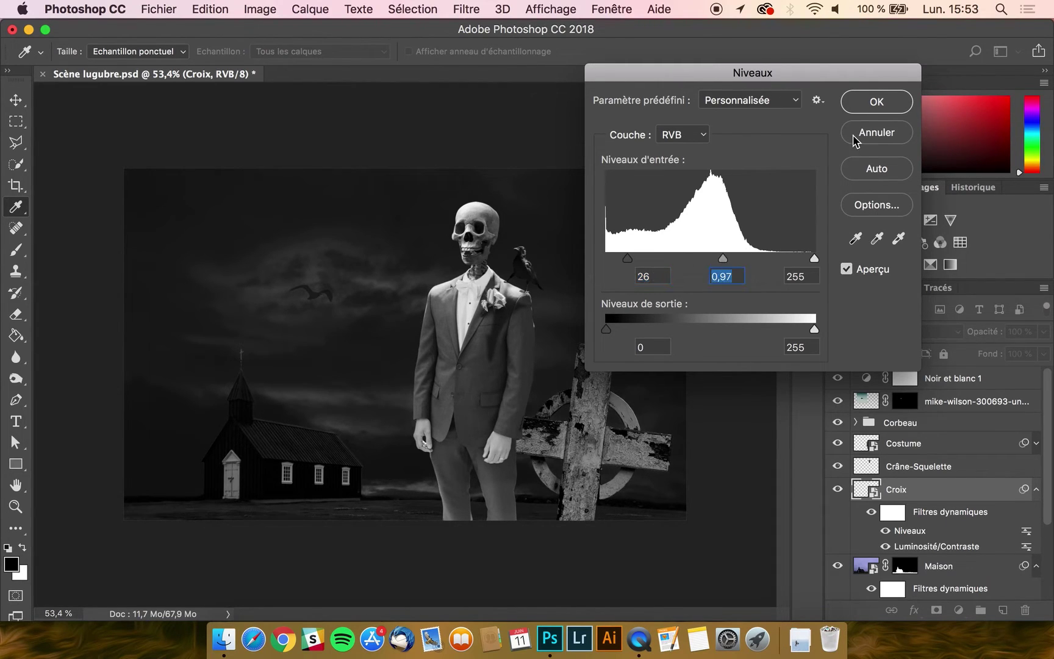
{"action": "left_click_drag", "start_coordinate": [815, 260], "coordinate": [817, 262]}
{"action": "left_click", "coordinate": [878, 99]}
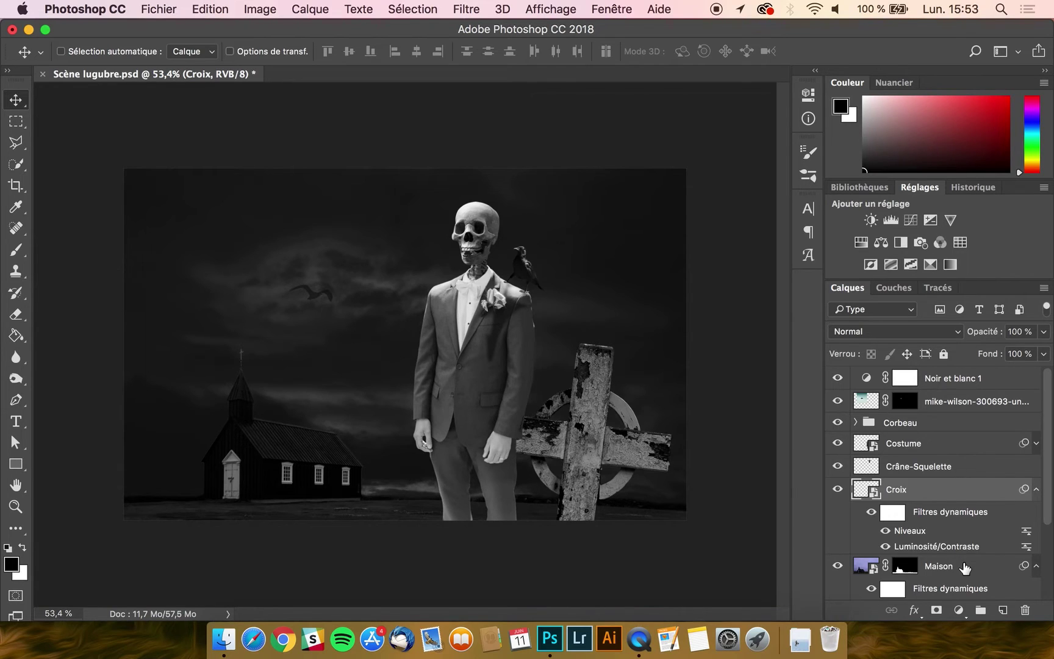
- Edit the Ciel layer's Luminosité/Contraste smart filter, setting the brightness to 29
{"action": "scroll", "coordinate": [964, 567], "scroll_direction": "down", "scroll_amount": 3}
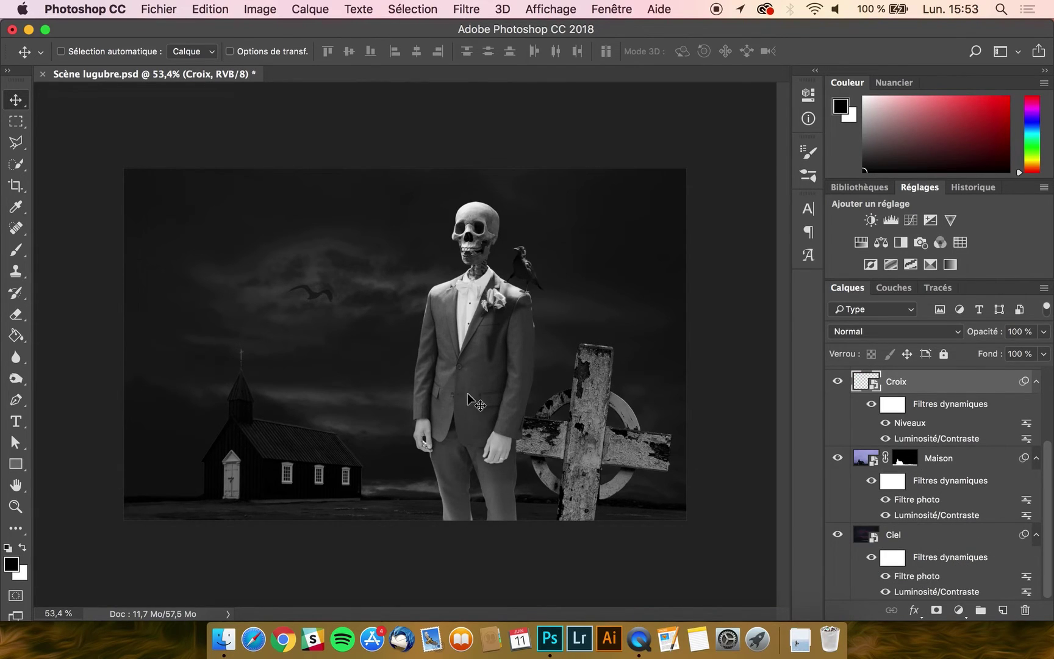
{"action": "double_click", "coordinate": [927, 593]}
{"action": "left_click", "coordinate": [647, 278]}
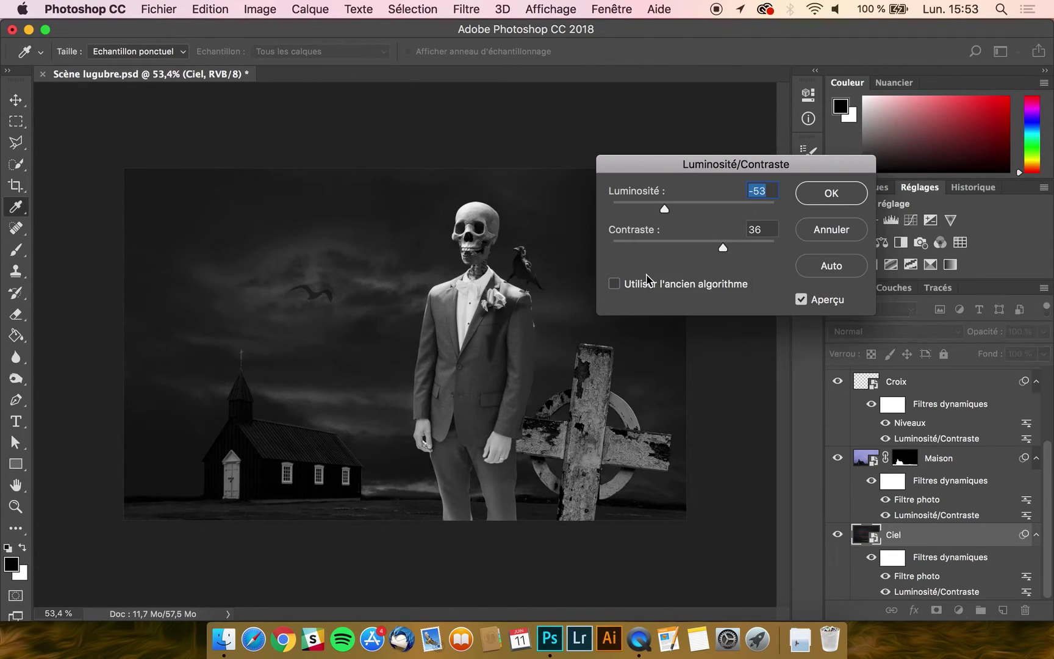
{"action": "left_click_drag", "start_coordinate": [665, 208], "coordinate": [704, 203]}
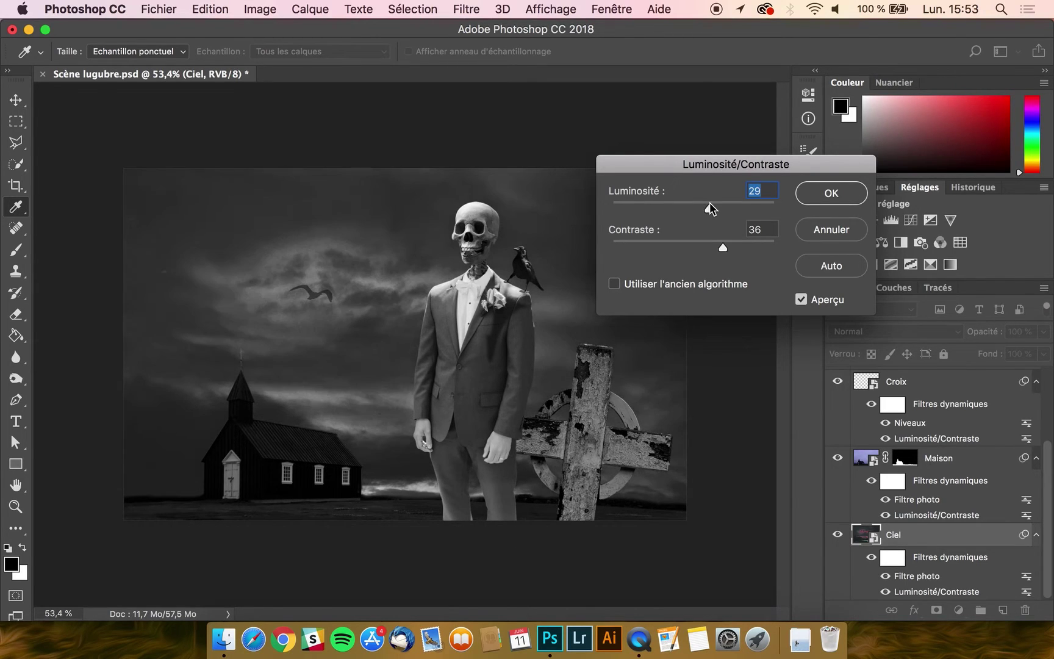
{"action": "left_click", "coordinate": [828, 193]}
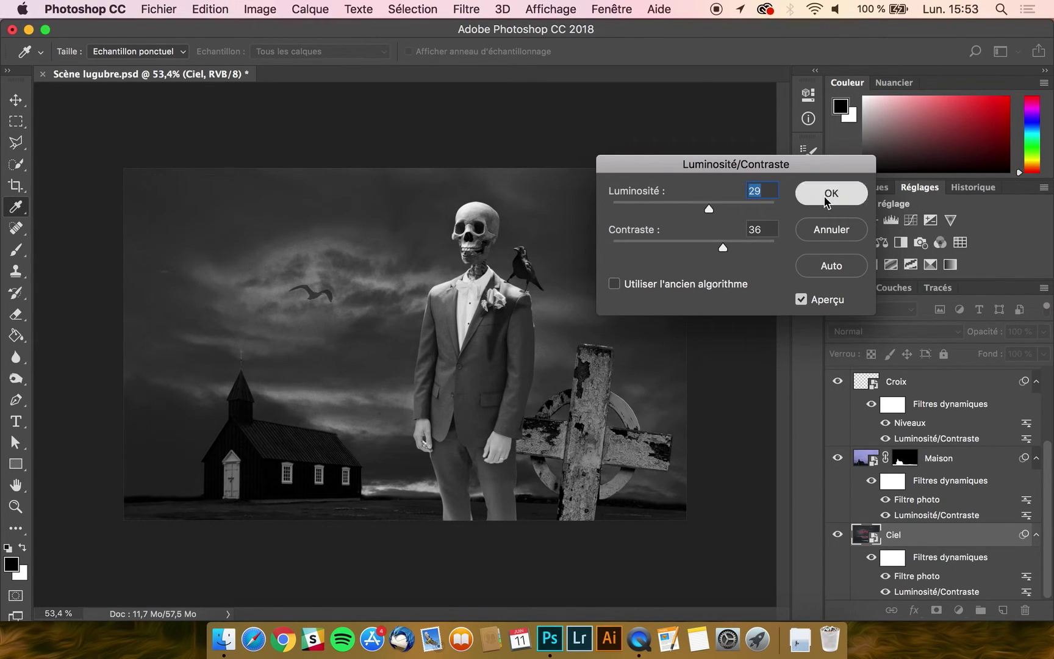
{"action": "key", "text": "v"}
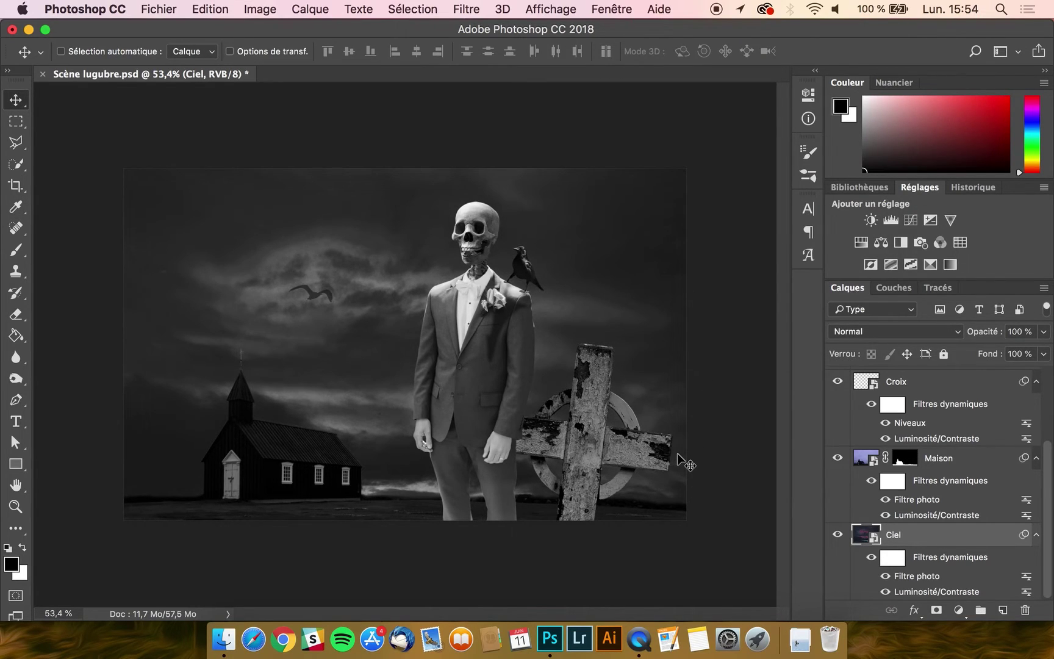
- Apply Luminosité/Contraste to the Crâne-Squelette layer, raising the contrast and slightly lowering the brightness
{"action": "scroll", "coordinate": [938, 491], "scroll_direction": "up", "scroll_amount": 3}
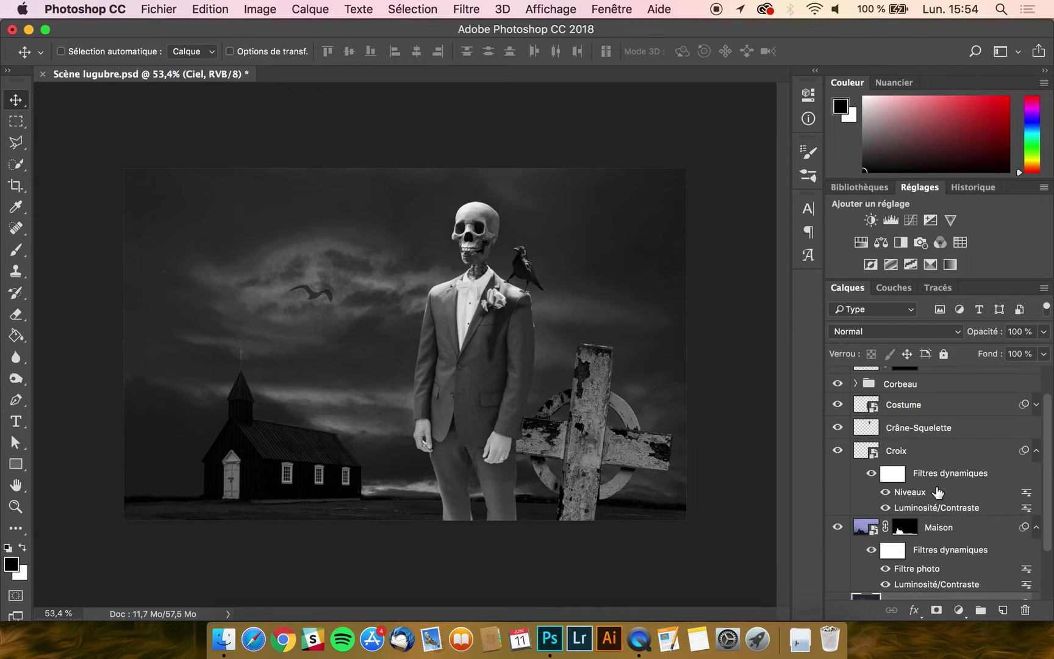
{"action": "scroll", "coordinate": [937, 491], "scroll_direction": "up", "scroll_amount": 1}
{"action": "left_click", "coordinate": [924, 450]}
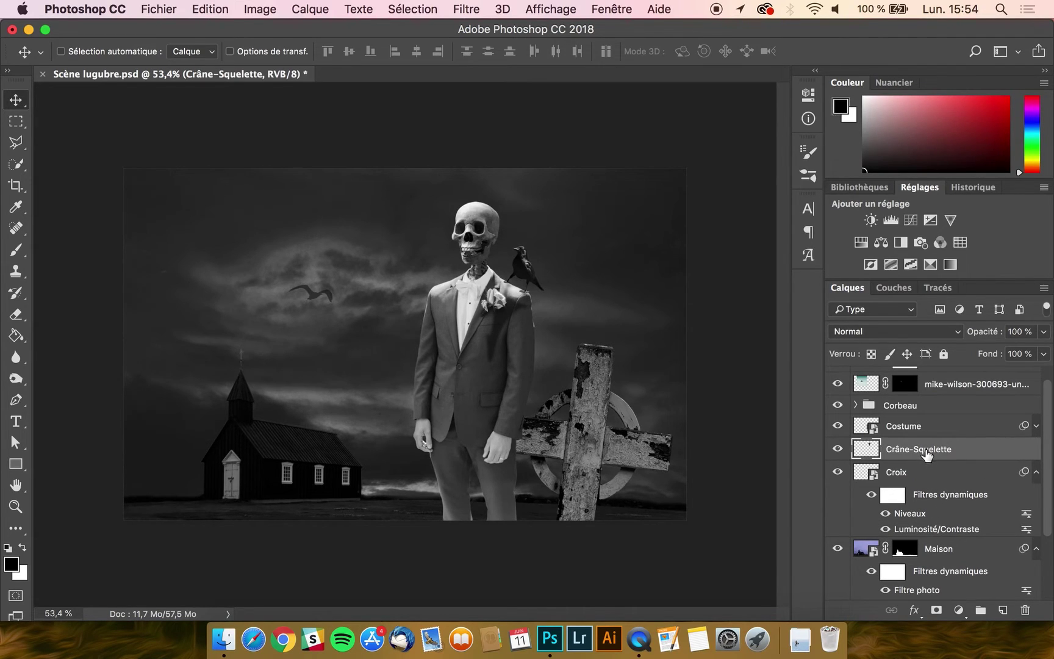
{"action": "left_click", "coordinate": [912, 609]}
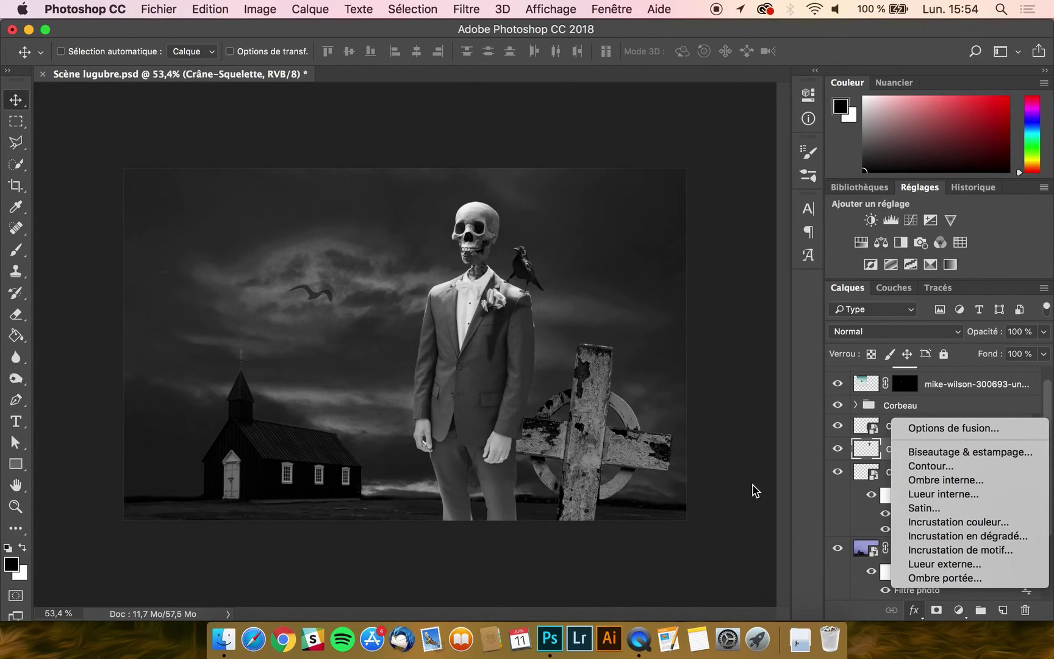
{"action": "left_click", "coordinate": [869, 453]}
{"action": "left_click", "coordinate": [260, 9]}
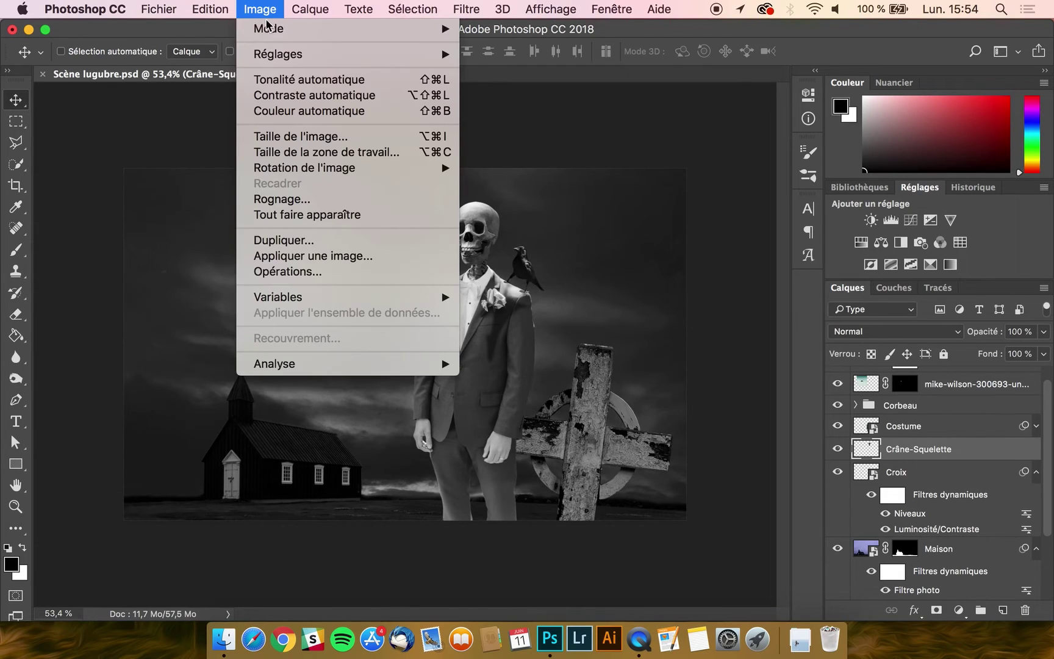
{"action": "mouse_move", "coordinate": [287, 54]}
{"action": "left_click", "coordinate": [557, 60]}
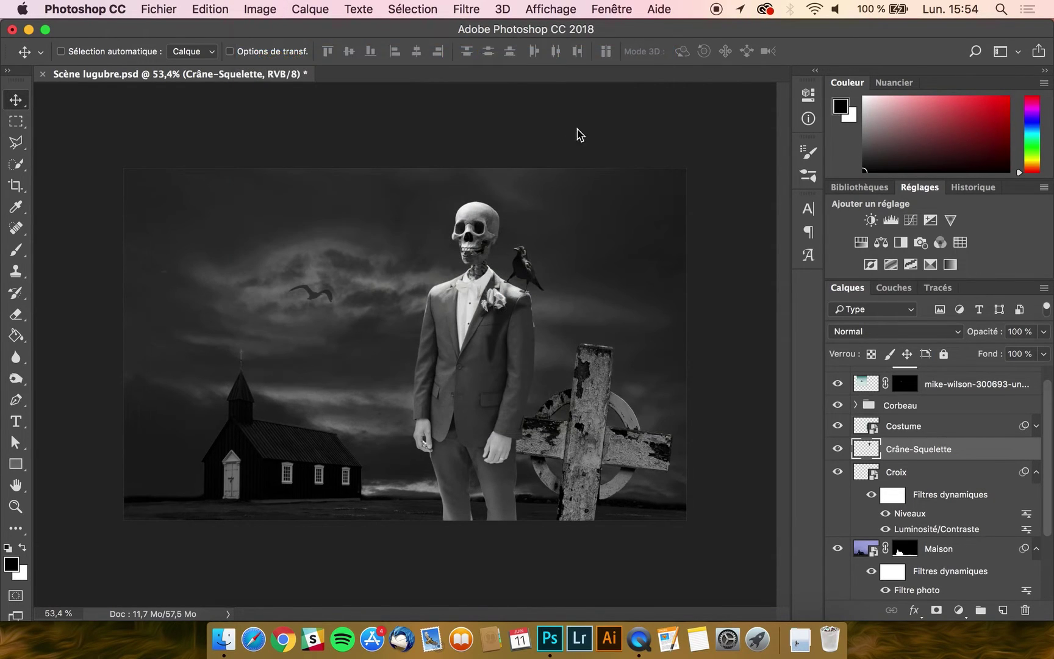
{"action": "left_click_drag", "start_coordinate": [845, 405], "coordinate": [871, 406]}
{"action": "mouse_move", "coordinate": [845, 367]}
{"action": "left_mouse_down"}
{"action": "mouse_move", "coordinate": [830, 369]}
{"action": "mouse_move", "coordinate": [853, 370]}
{"action": "mouse_move", "coordinate": [839, 370]}
{"action": "left_mouse_up"}
{"action": "left_click", "coordinate": [999, 351]}
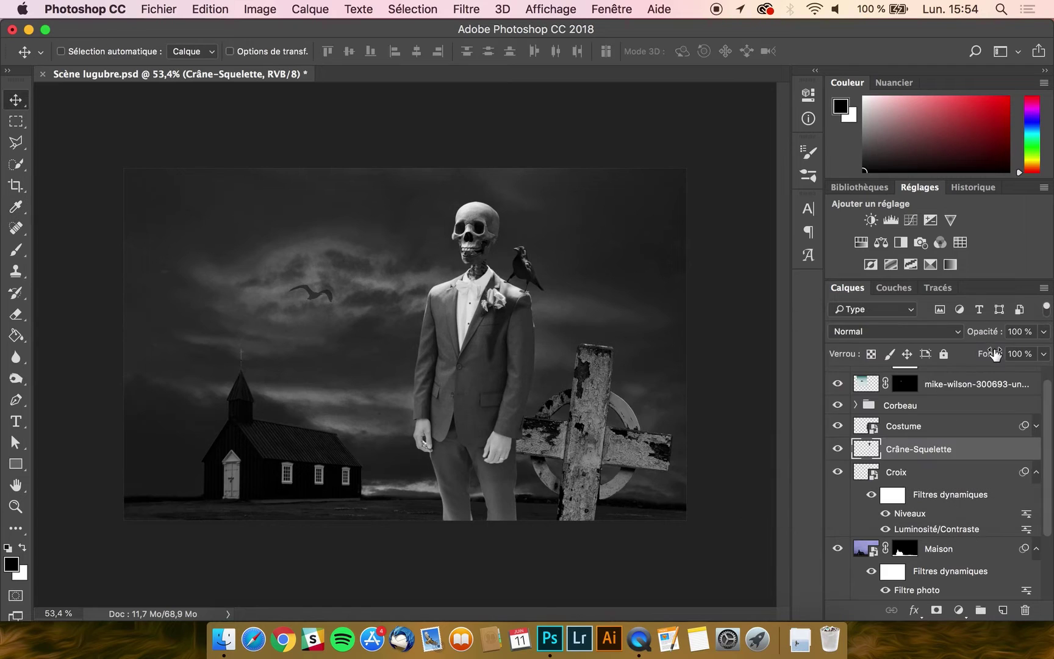
- Darken the Costume layer with Luminosité/Contraste, setting brightness to -39 and contrast to 57
{"action": "left_click", "coordinate": [927, 433]}
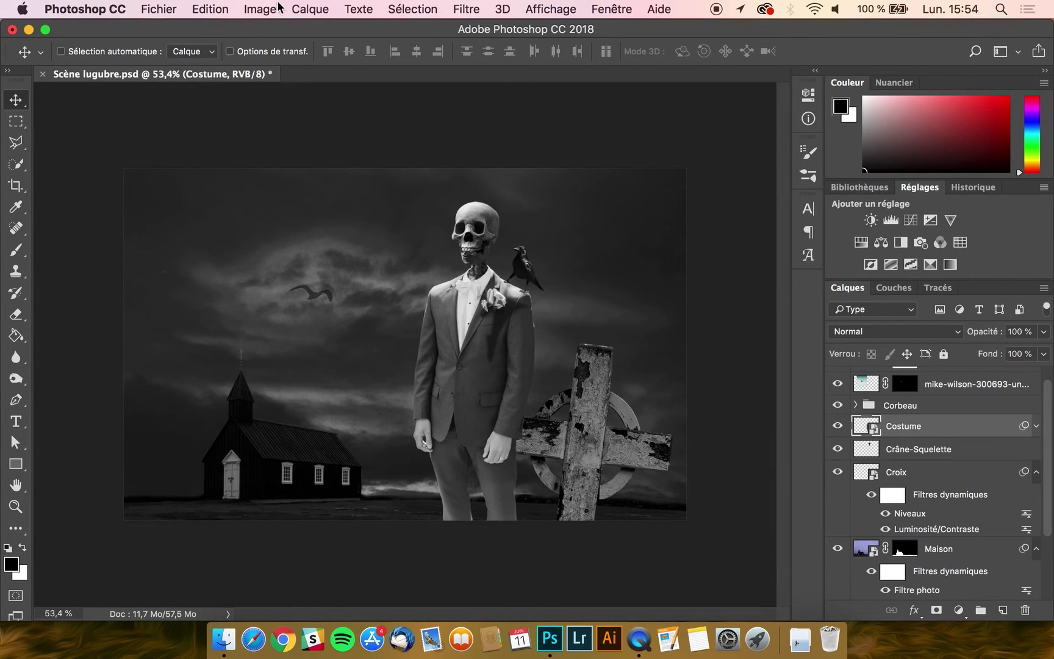
{"action": "left_click", "coordinate": [259, 9]}
{"action": "mouse_move", "coordinate": [307, 59]}
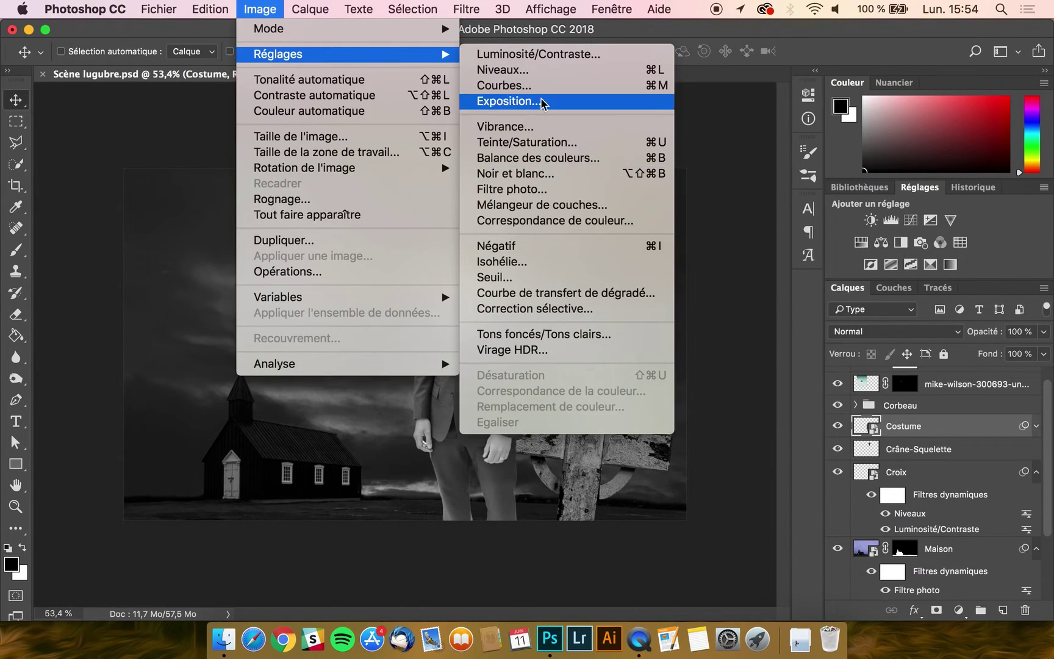
{"action": "left_click", "coordinate": [524, 56]}
{"action": "left_click_drag", "start_coordinate": [692, 247], "coordinate": [738, 243]}
{"action": "left_click_drag", "start_coordinate": [693, 209], "coordinate": [671, 209]}
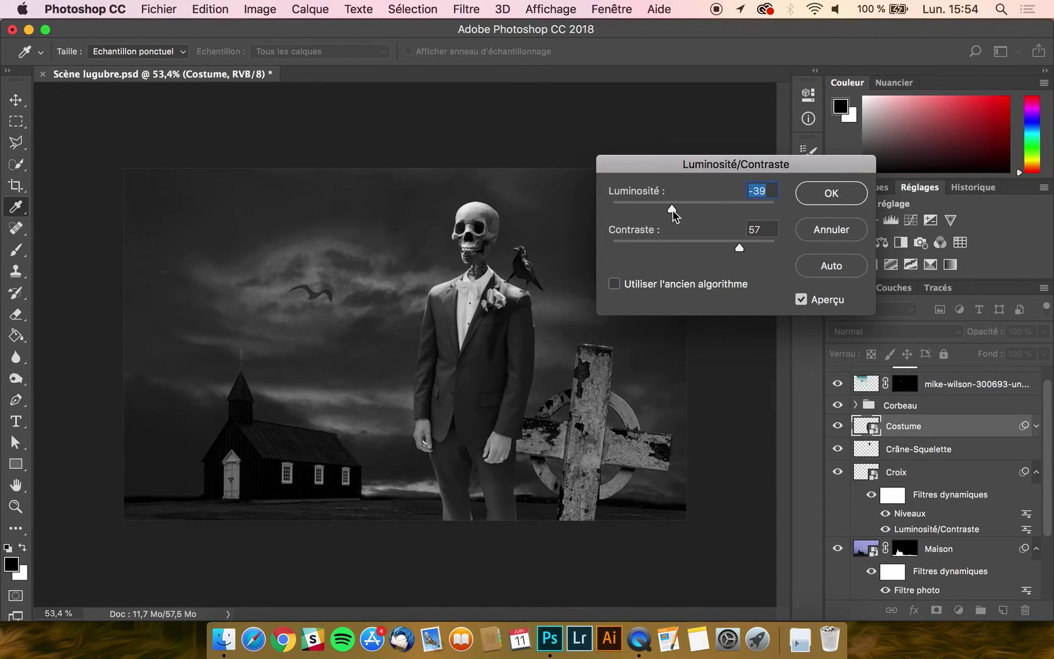
{"action": "left_click", "coordinate": [830, 196]}
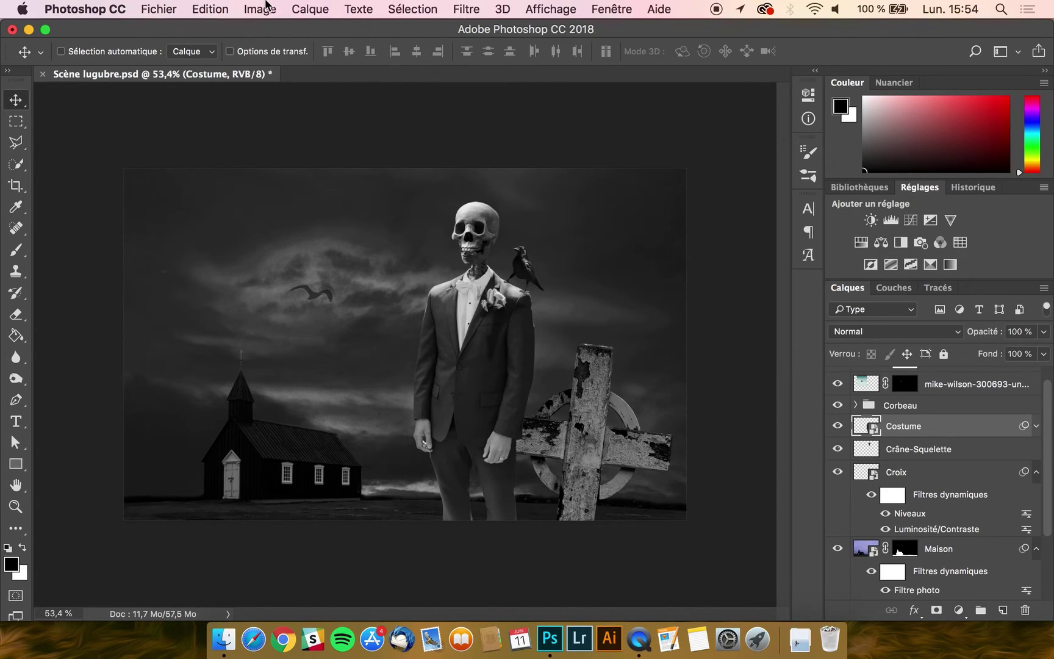
- Apply Niveaux to the Costume layer, setting the black input level to 13 and darkening the midtones
{"action": "left_click", "coordinate": [269, 8]}
{"action": "mouse_move", "coordinate": [366, 55]}
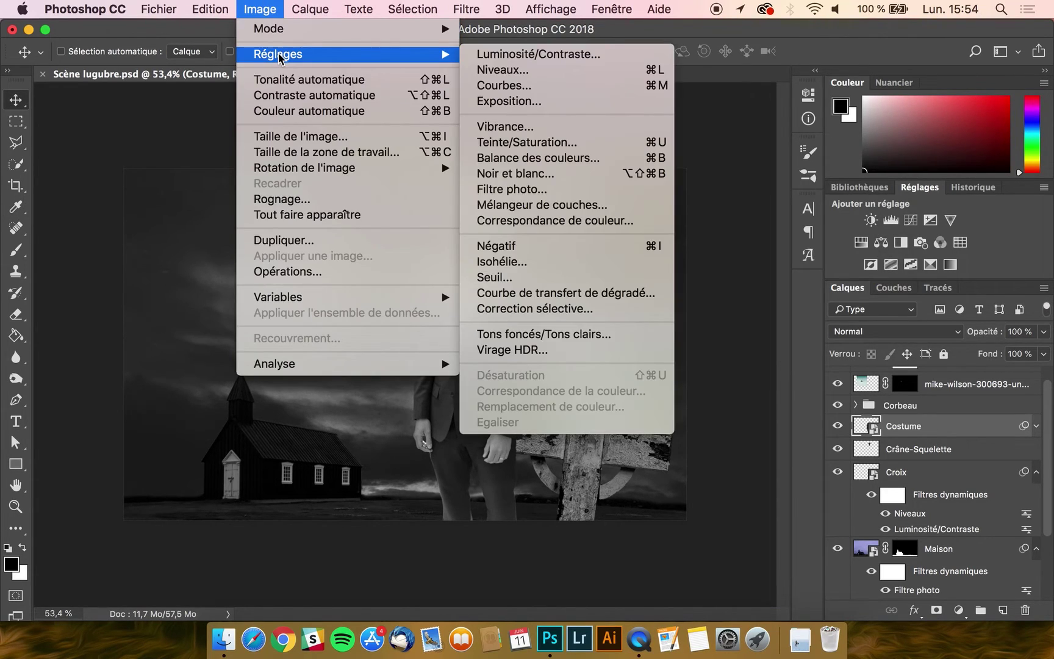
{"action": "left_click", "coordinate": [537, 71]}
{"action": "mouse_move", "coordinate": [608, 262]}
{"action": "left_mouse_down"}
{"action": "mouse_move", "coordinate": [628, 264]}
{"action": "mouse_move", "coordinate": [618, 263]}
{"action": "left_mouse_up"}
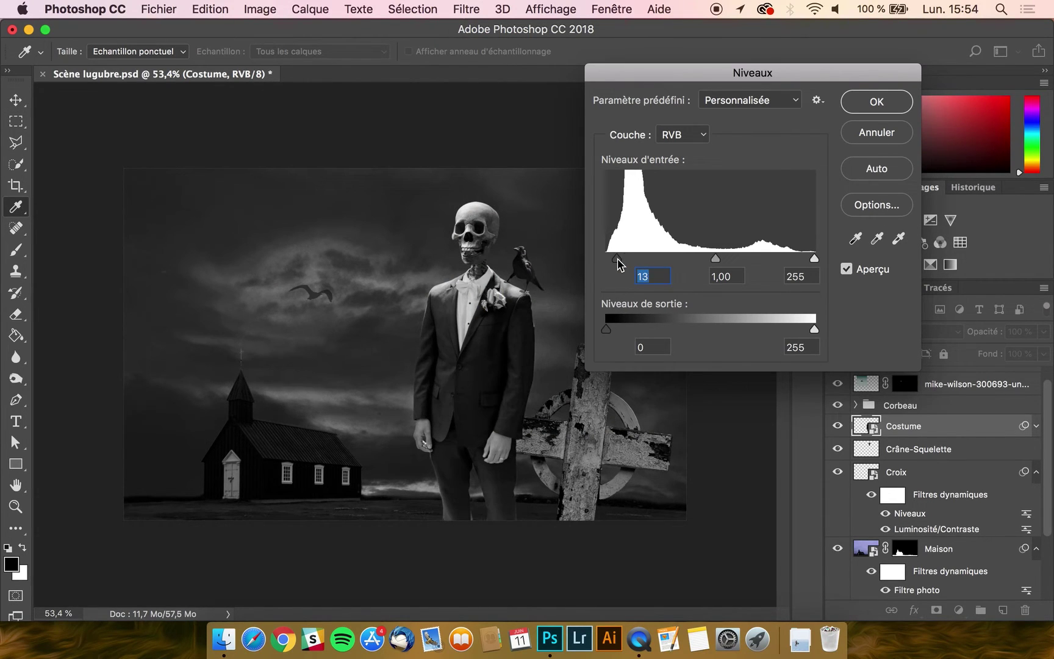
{"action": "left_click_drag", "start_coordinate": [715, 259], "coordinate": [737, 266]}
{"action": "left_click", "coordinate": [734, 264]}
{"action": "left_click", "coordinate": [876, 102]}
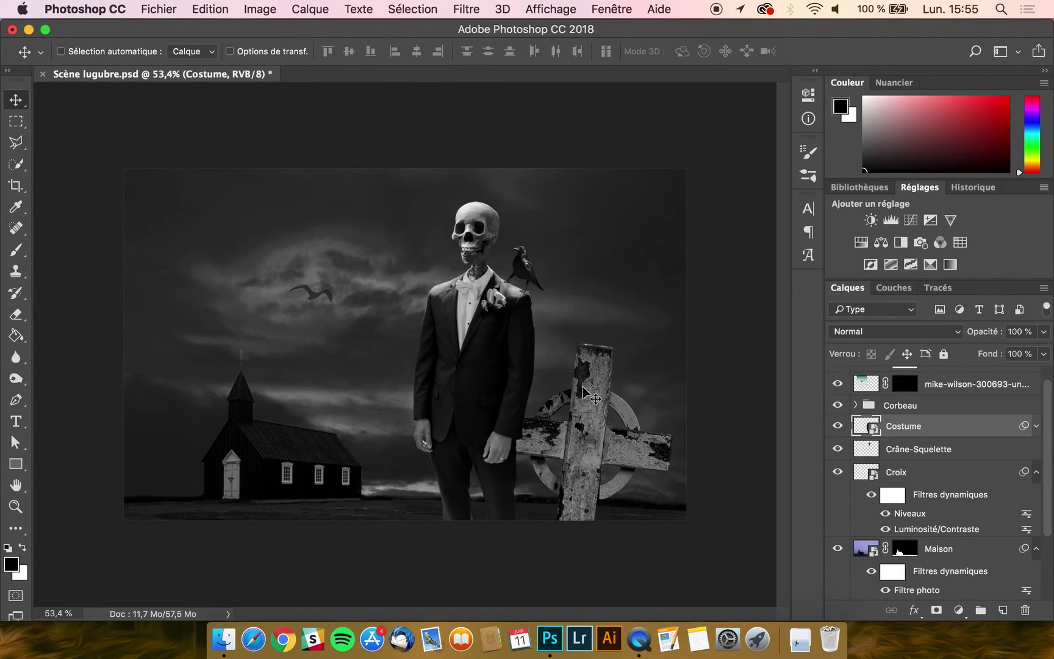
- Create a new empty layer directly above the Maison layer and name it Fumée
{"action": "scroll", "coordinate": [927, 466], "scroll_direction": "down", "scroll_amount": 4}
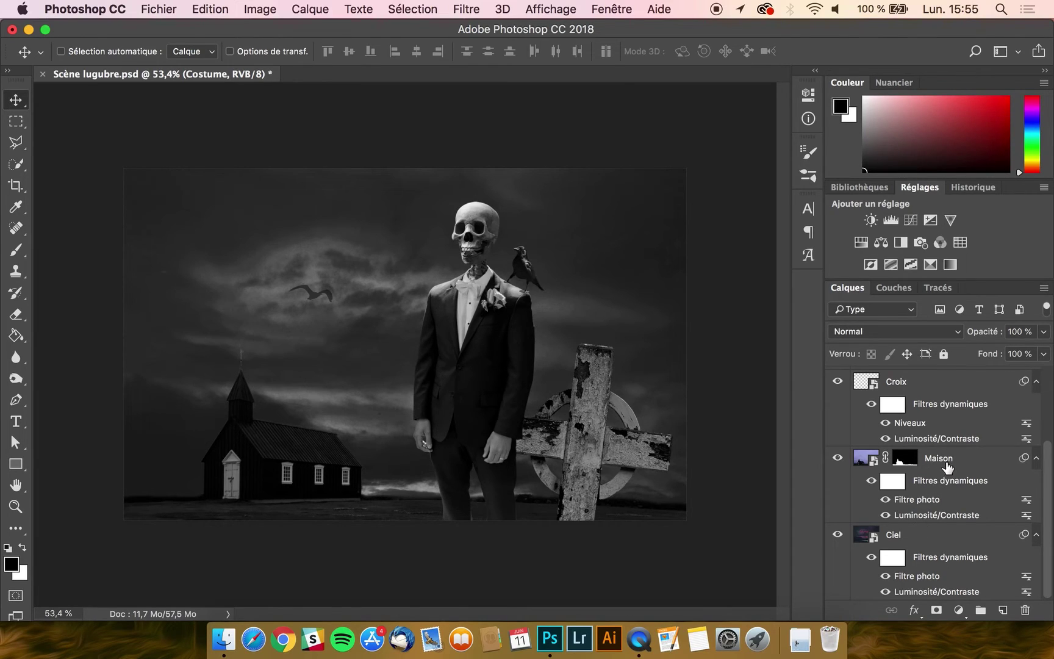
{"action": "left_click", "coordinate": [946, 468]}
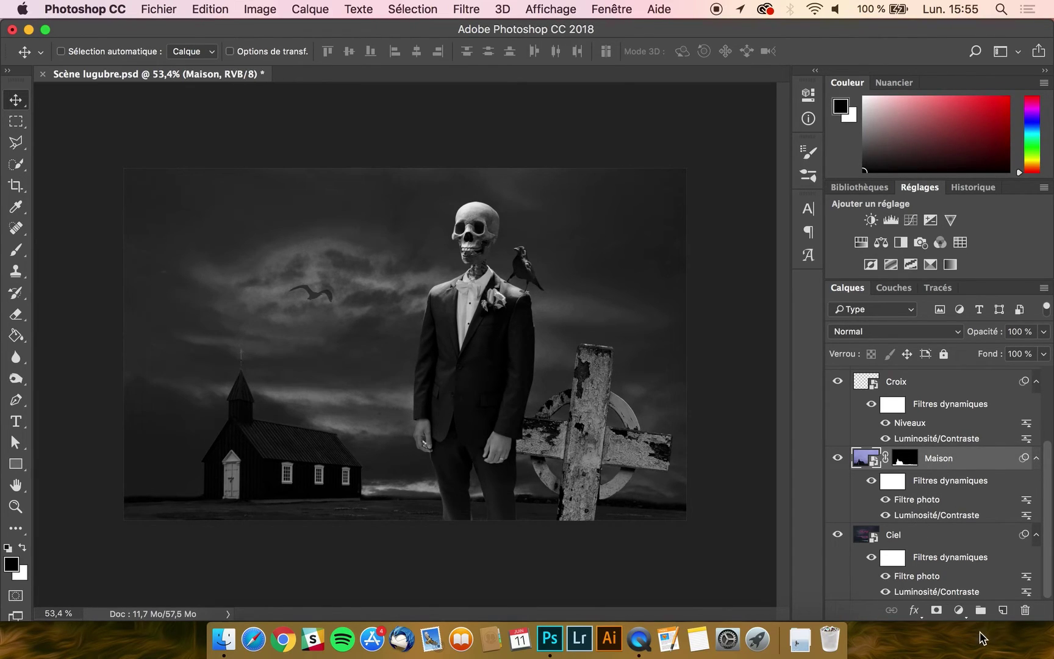
{"action": "left_click", "coordinate": [996, 610]}
{"action": "double_click", "coordinate": [904, 456]}
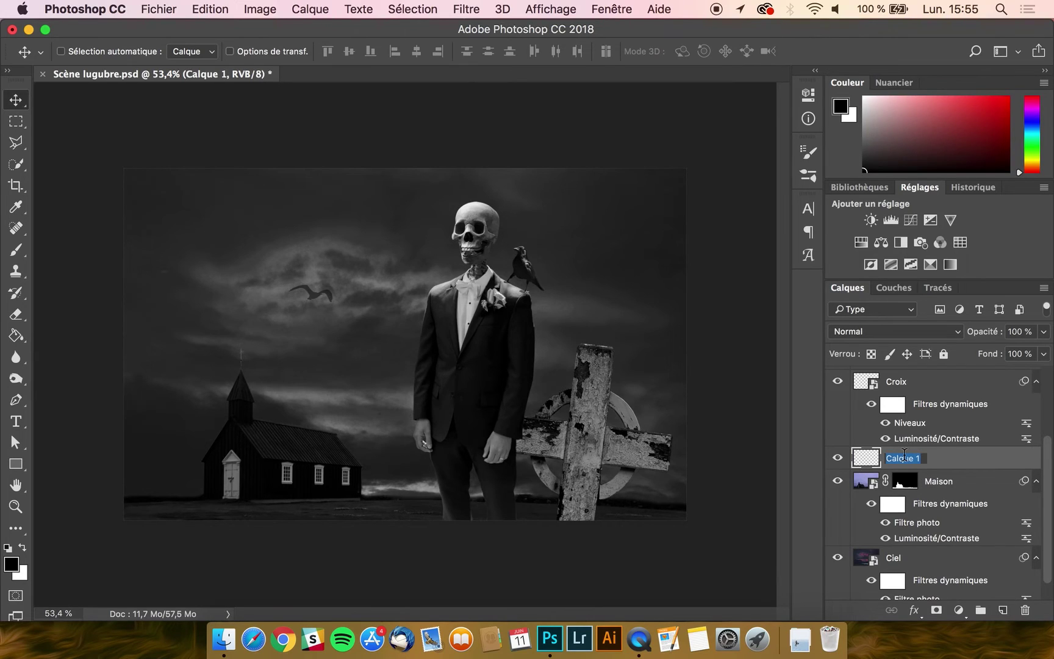
{"action": "type", "text": "Fumée"}
{"action": "key", "text": "Return"}
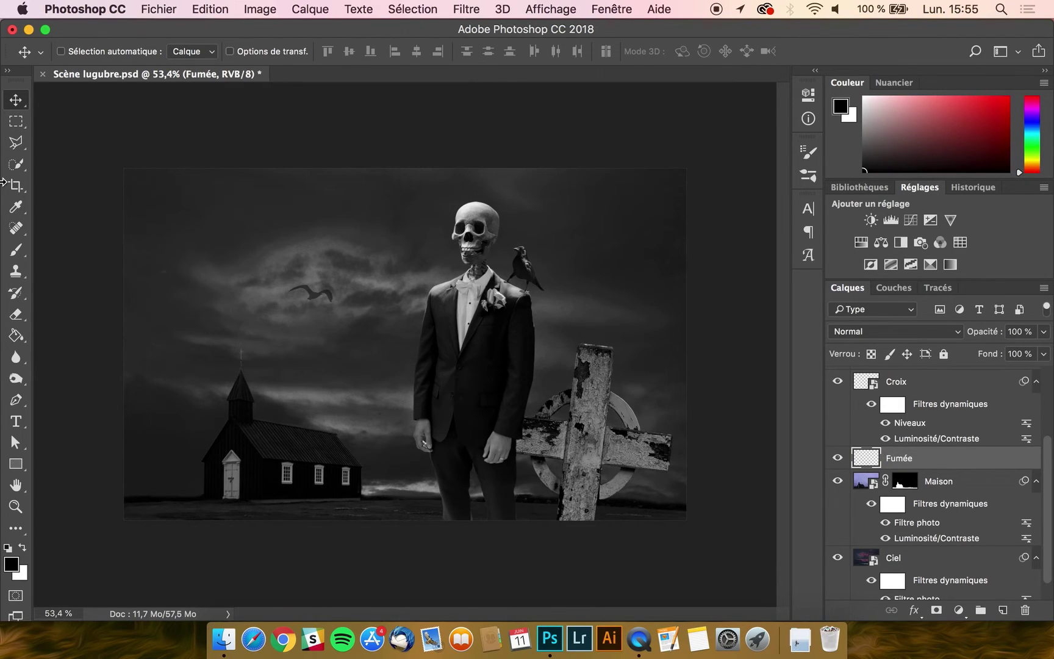
- Activate the Brush tool with white as foreground colour and load the Free Real Smoke Photoshop Brushes 8 brush set
{"action": "left_click", "coordinate": [18, 250]}
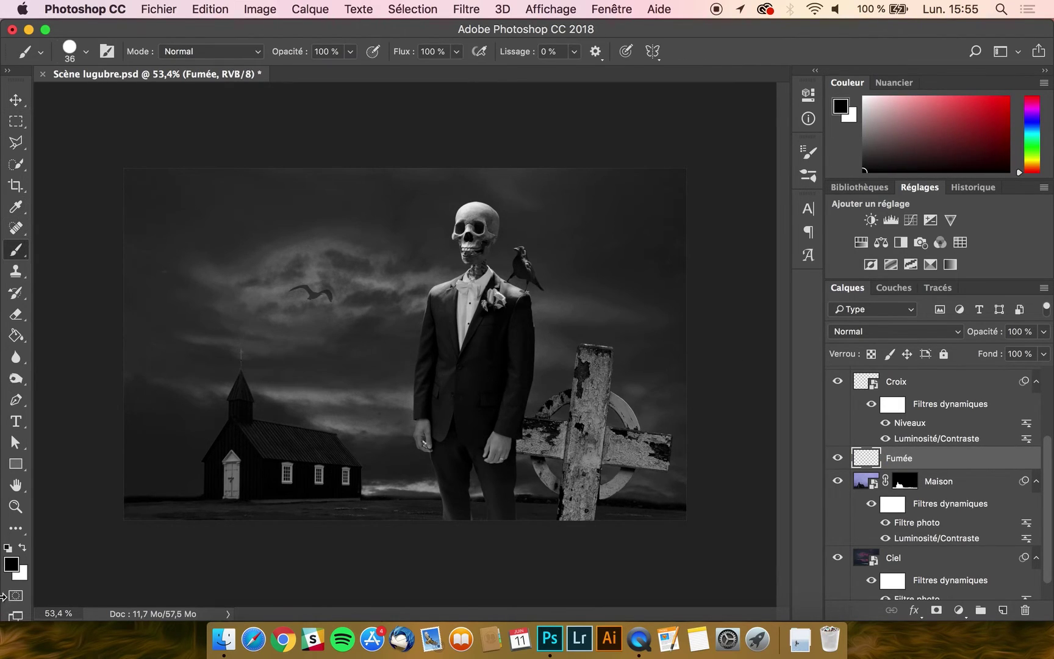
{"action": "left_click", "coordinate": [23, 547]}
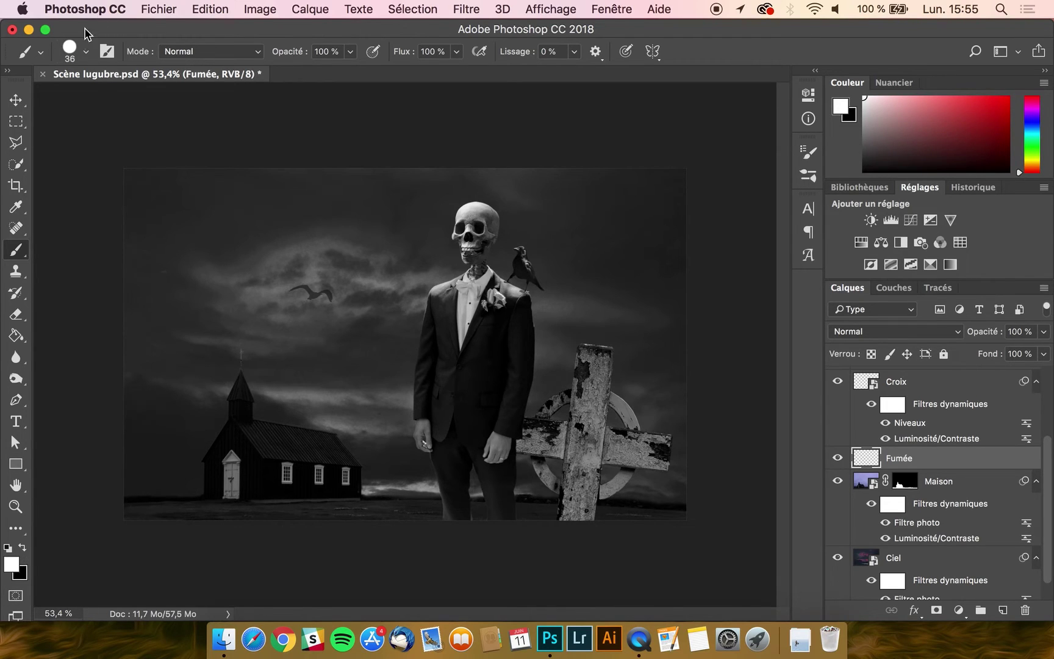
{"action": "left_click", "coordinate": [84, 52]}
{"action": "left_click", "coordinate": [351, 83]}
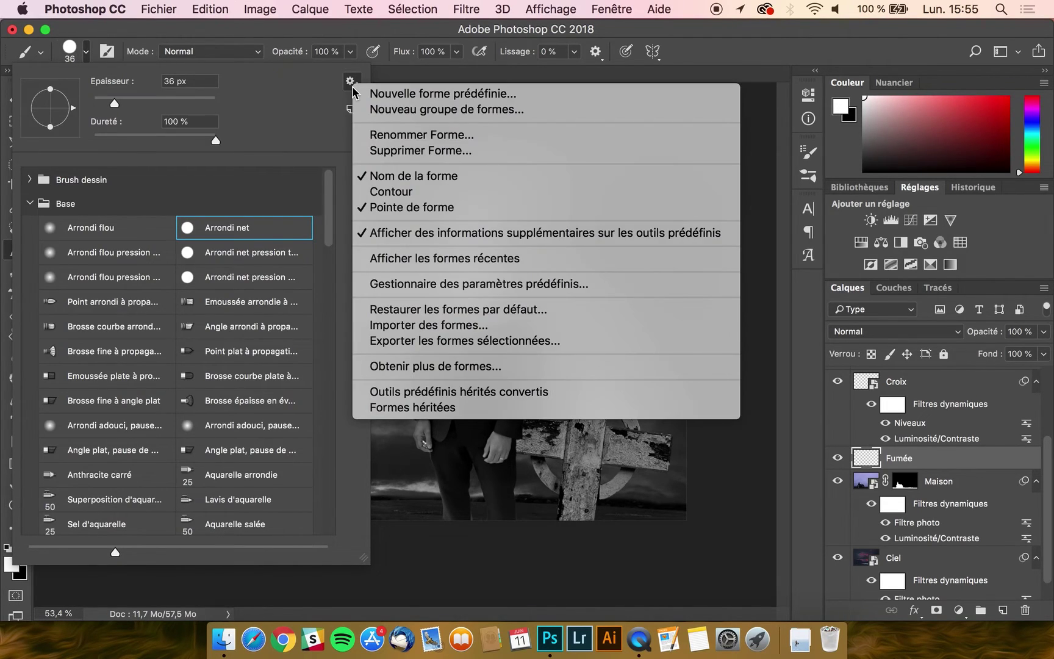
{"action": "left_click", "coordinate": [450, 285]}
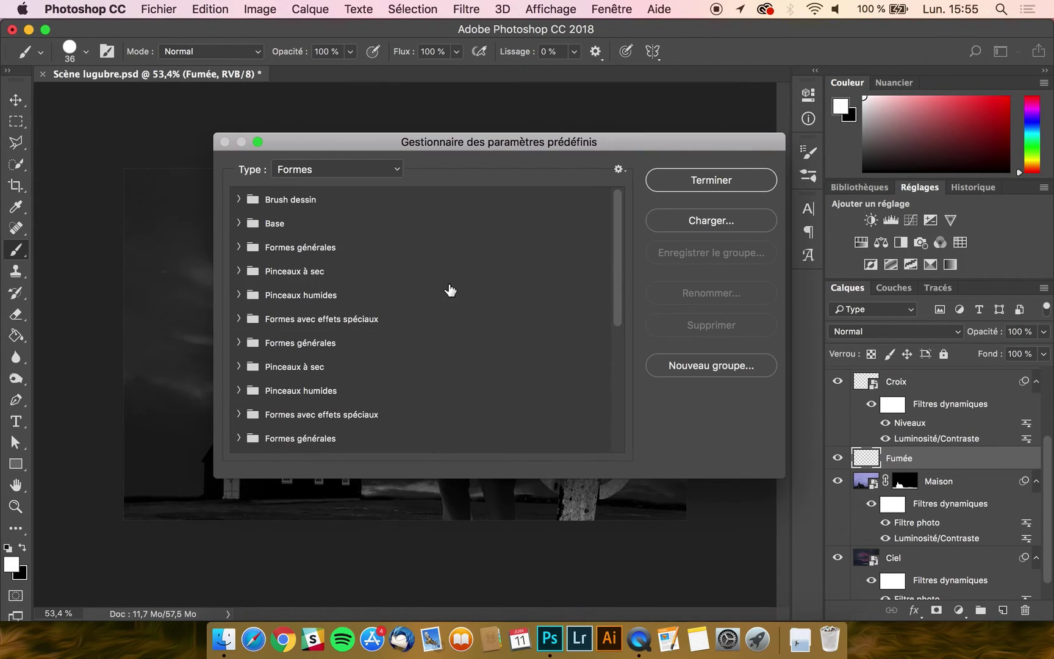
{"action": "left_click", "coordinate": [684, 230]}
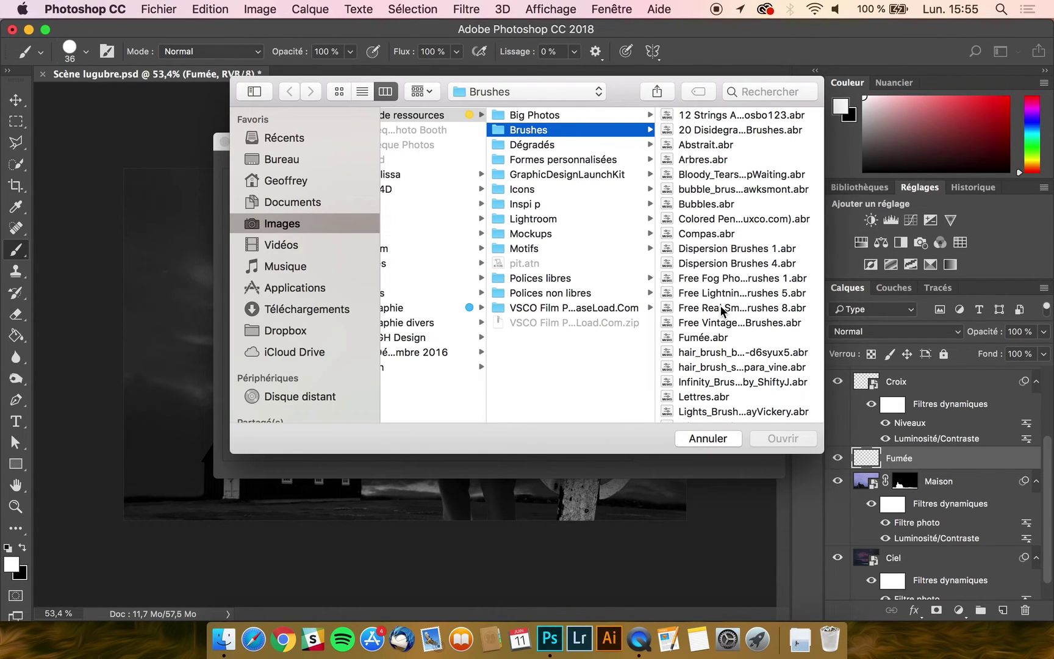
{"action": "left_click", "coordinate": [721, 312]}
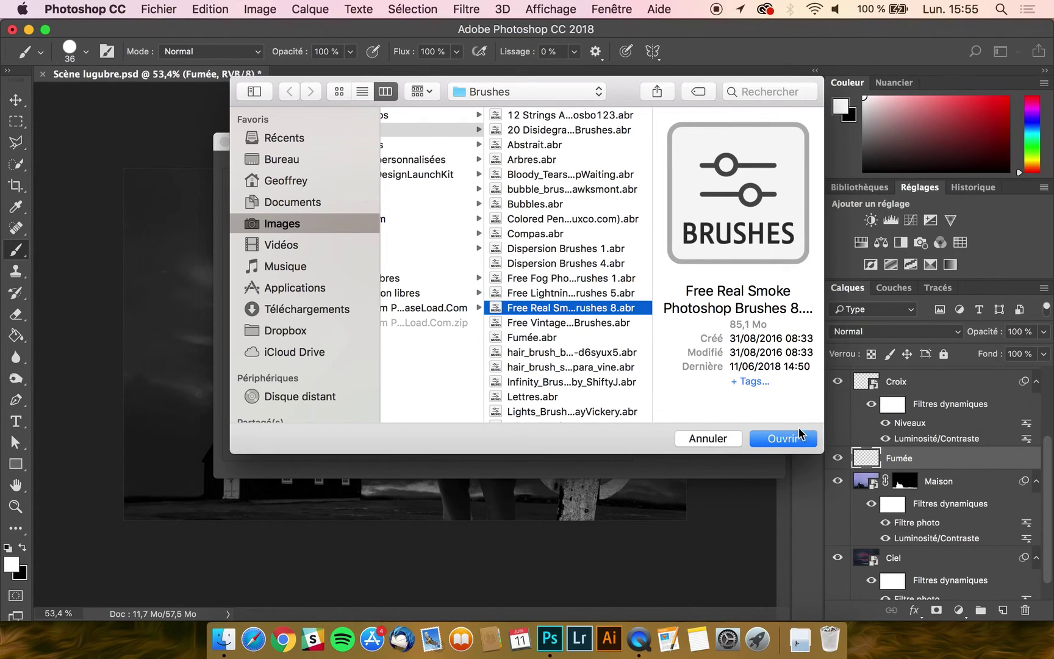
{"action": "key", "text": "Return"}
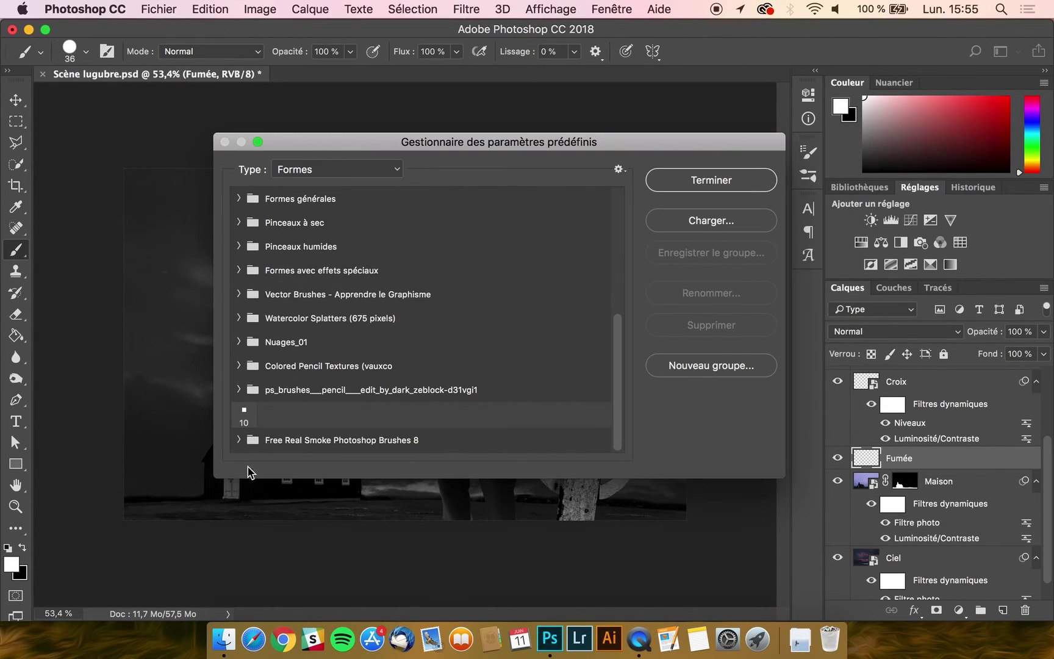
{"action": "left_click", "coordinate": [713, 181]}
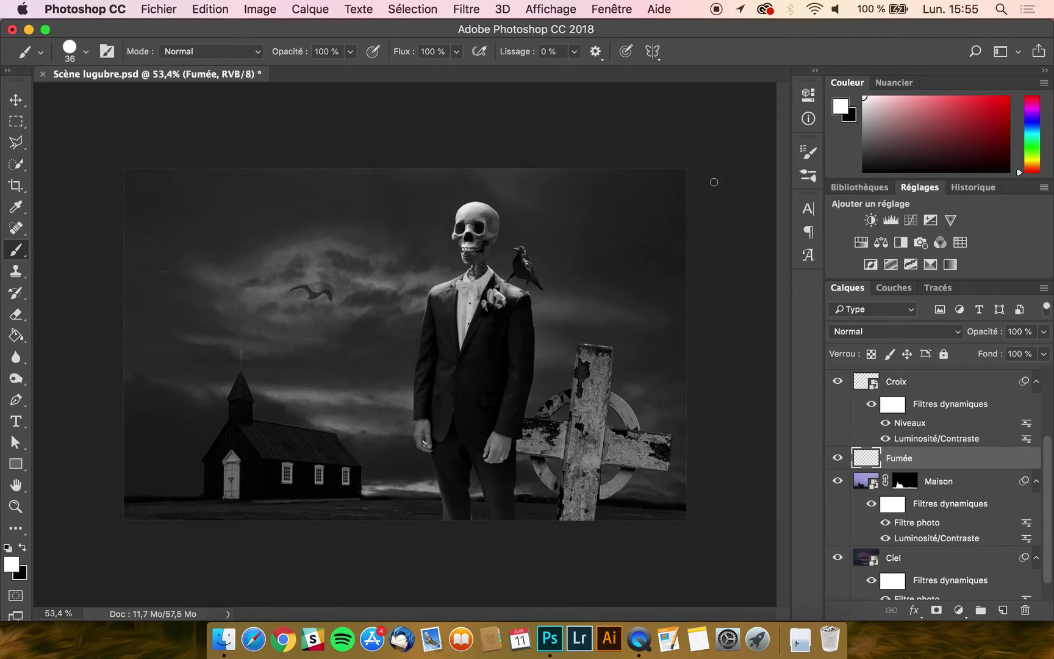
- Choose brush 115 at 2500 px from the Free Real Smoke Photoshop Brushes 8 set
{"action": "left_click", "coordinate": [86, 54]}
{"action": "scroll", "coordinate": [156, 341], "scroll_direction": "down", "scroll_amount": 15}
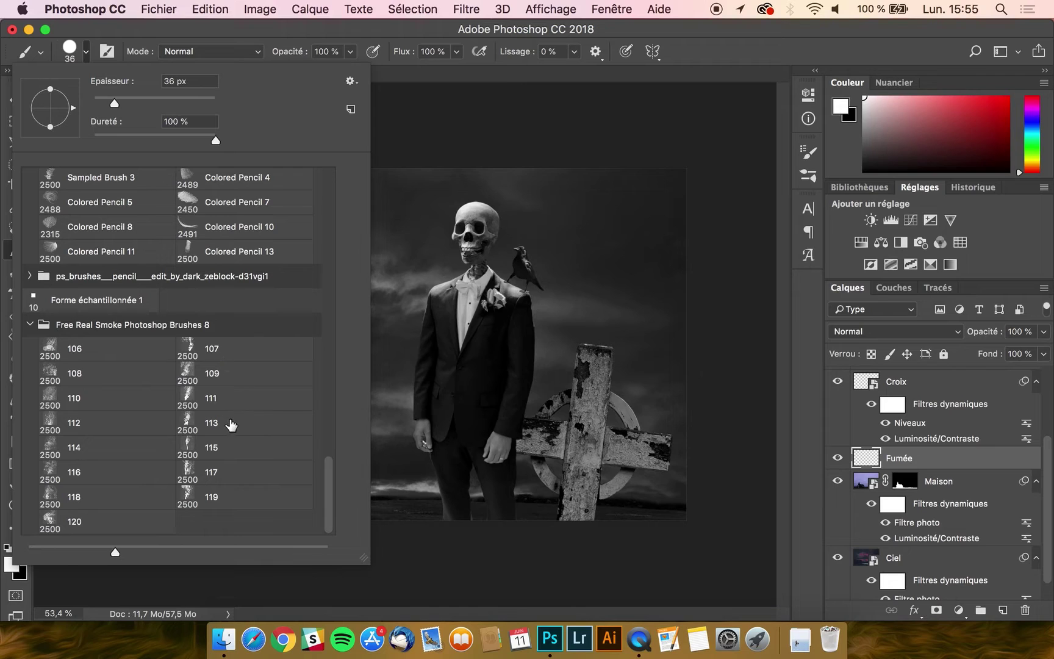
{"action": "left_click", "coordinate": [232, 449]}
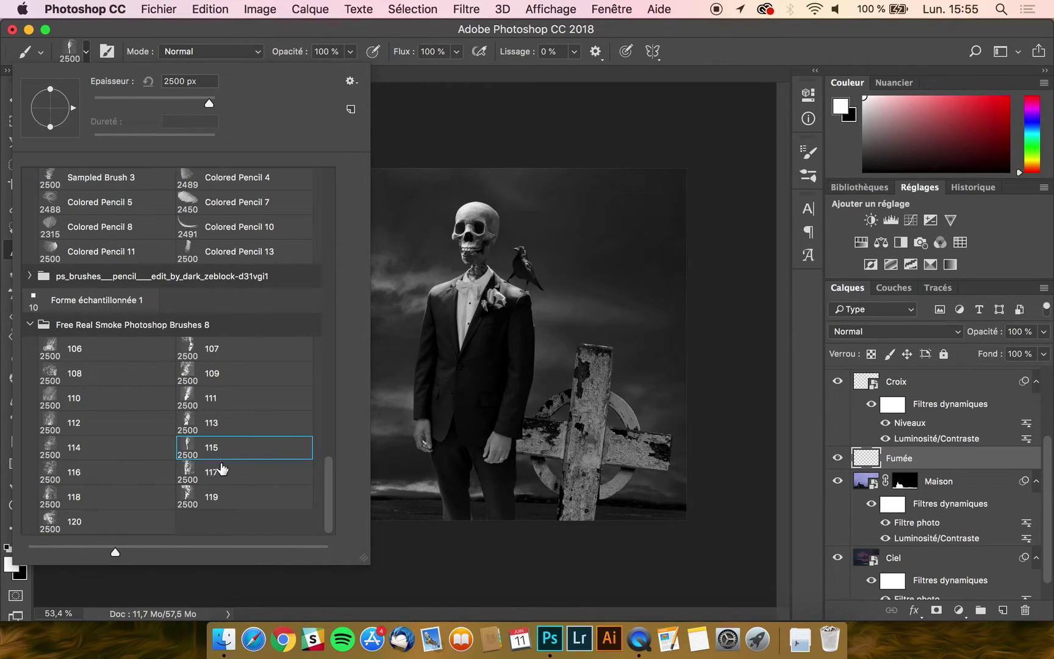
{"action": "left_click", "coordinate": [308, 34]}
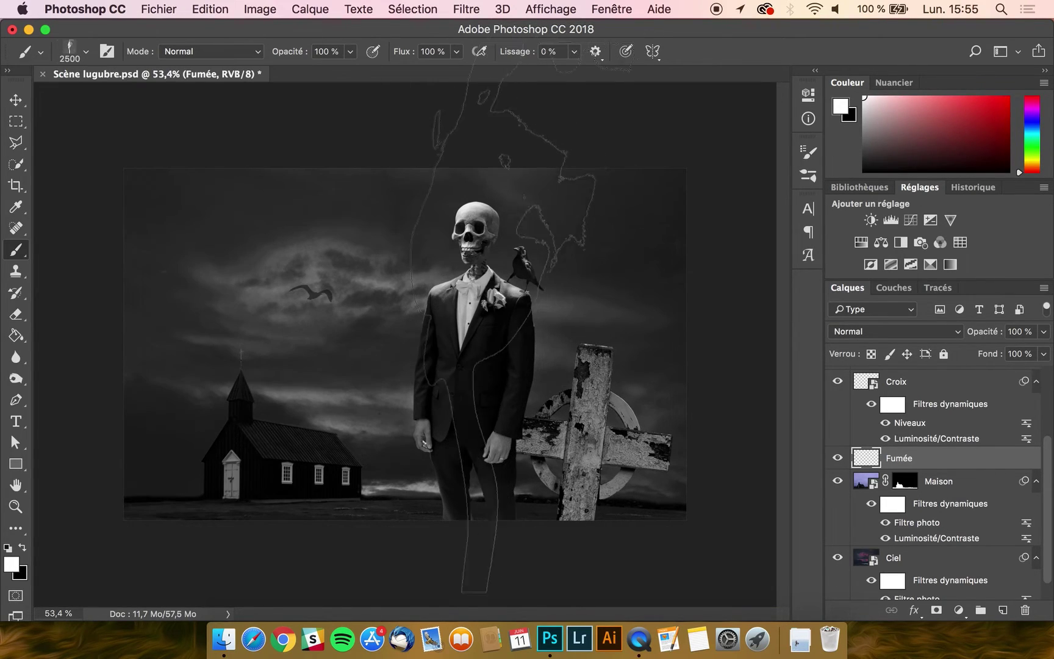
{"action": "left_click", "coordinate": [622, 366]}
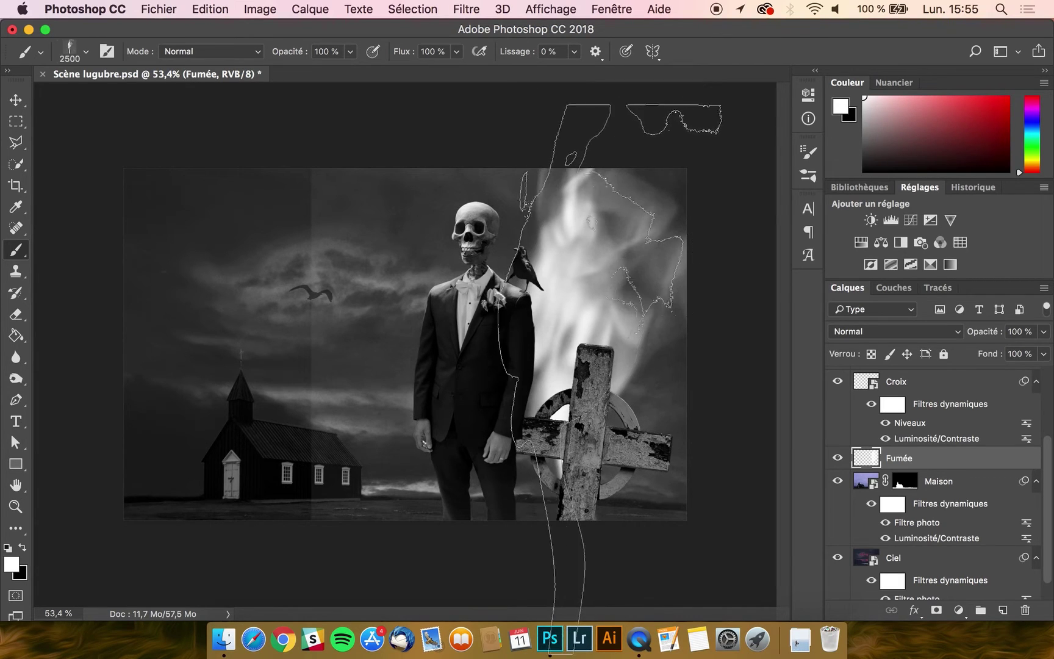
{"action": "left_click", "coordinate": [341, 360]}
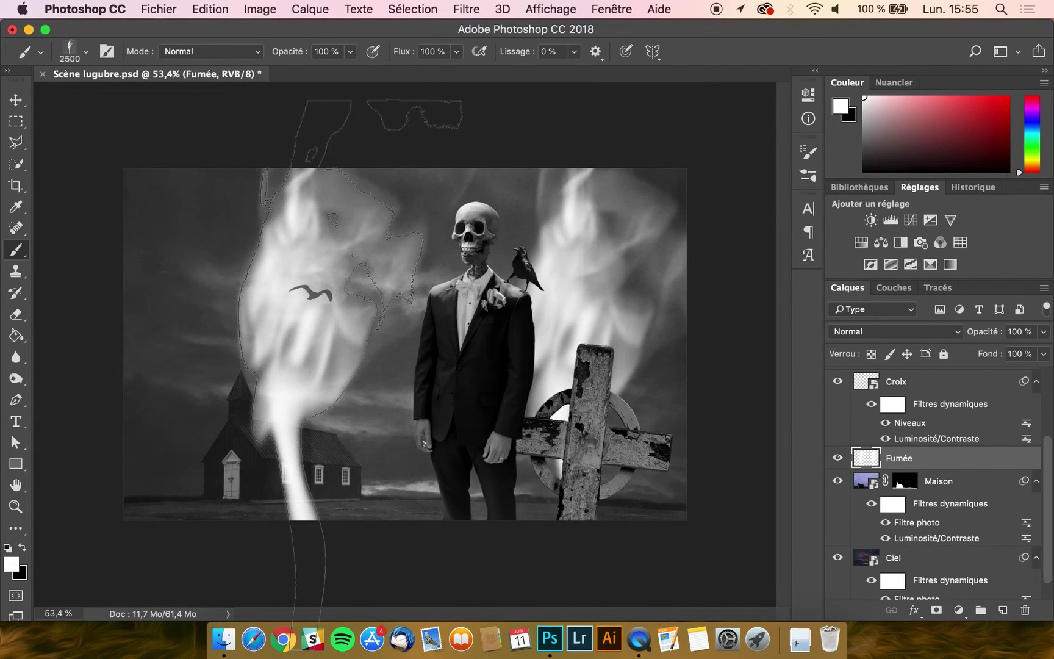
{"action": "key", "text": "super+z"}
{"action": "left_click", "coordinate": [973, 187]}
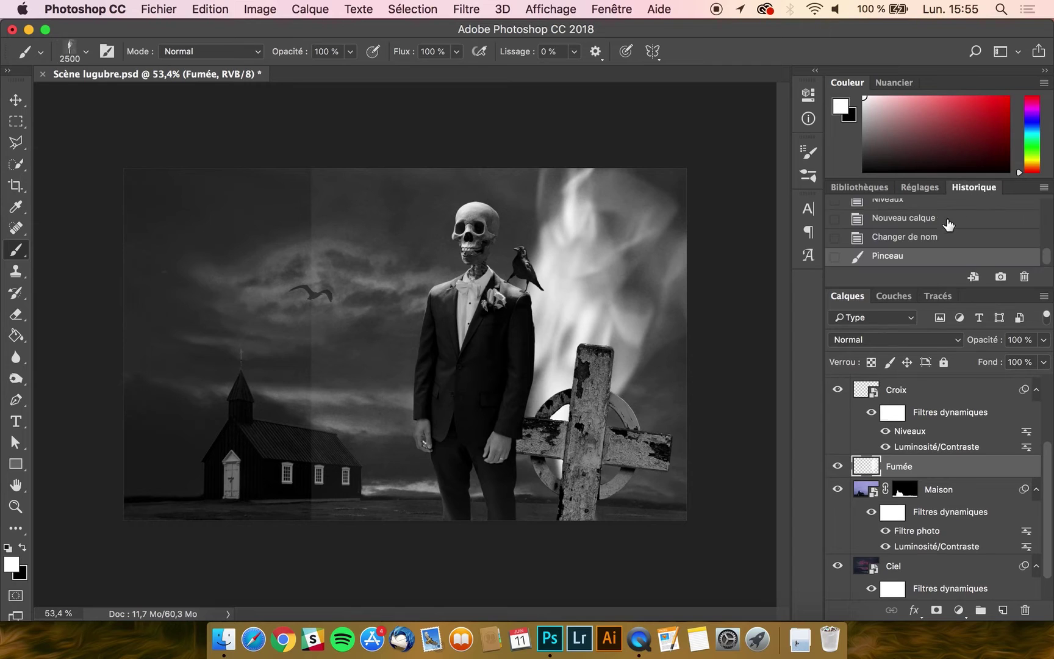
{"action": "left_click", "coordinate": [928, 238]}
{"action": "left_click", "coordinate": [390, 305]}
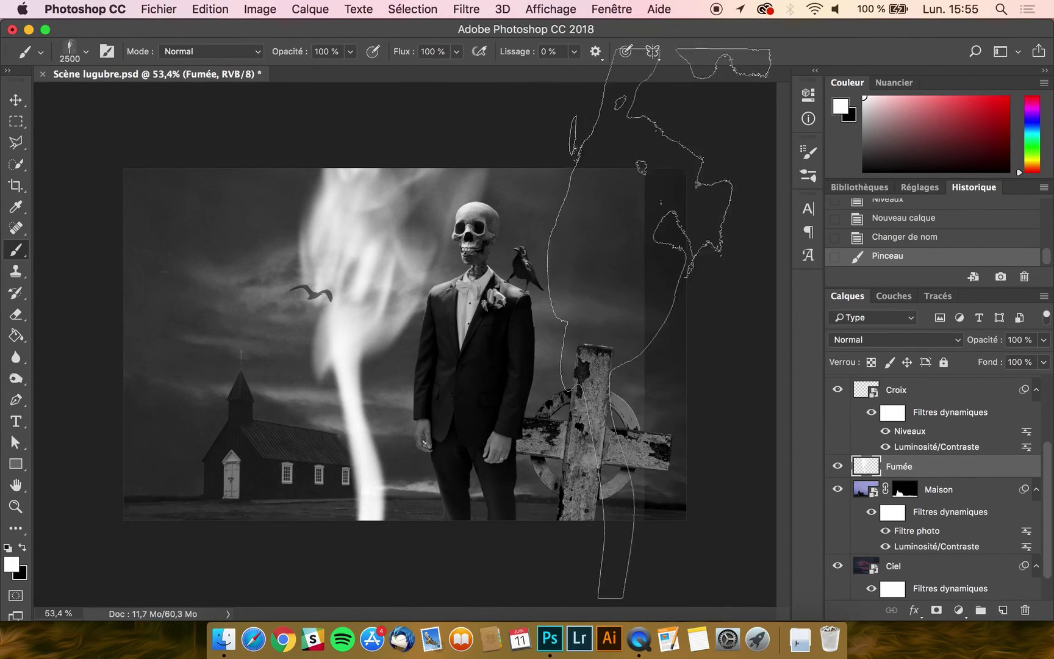
{"action": "key", "text": "super+z"}
{"action": "left_click", "coordinate": [414, 359]}
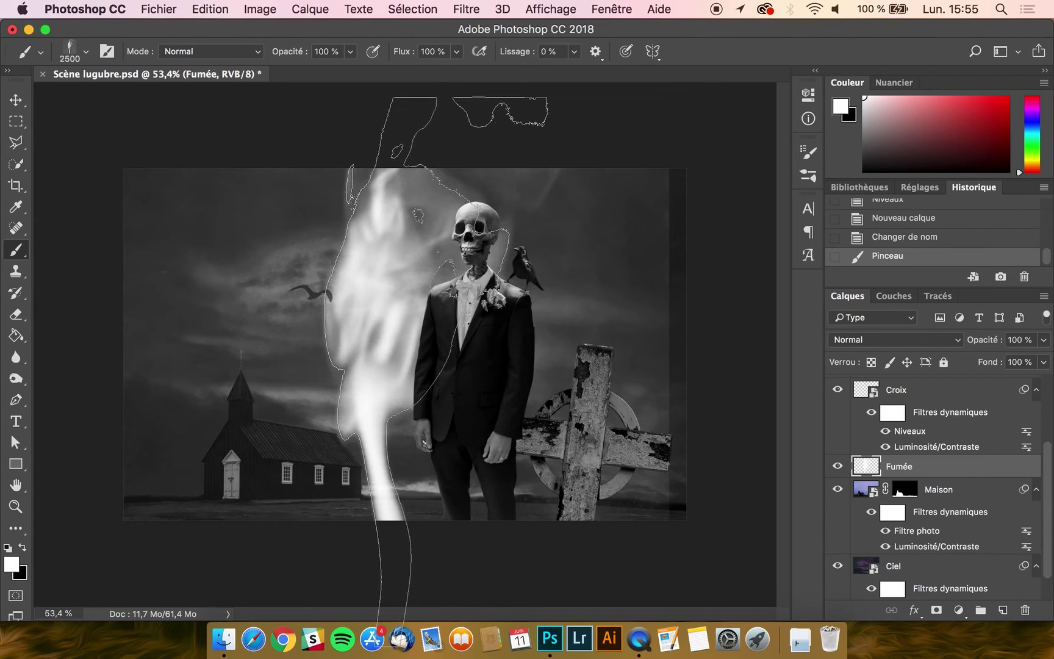
{"action": "key", "text": "super+z"}
{"action": "left_click", "coordinate": [416, 360]}
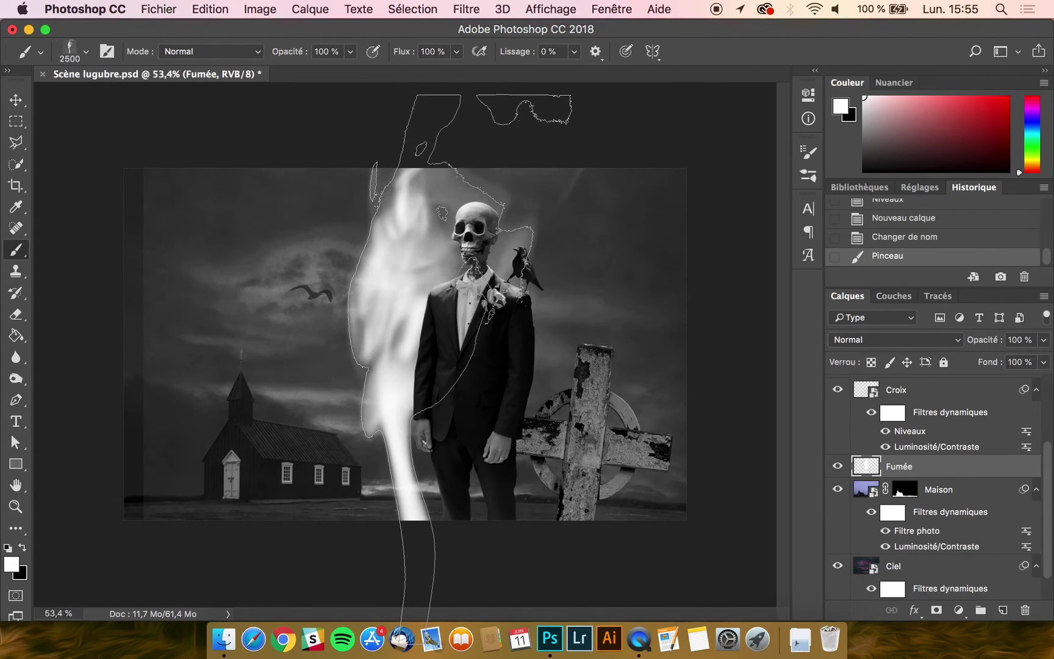
{"action": "key", "text": "super+z"}
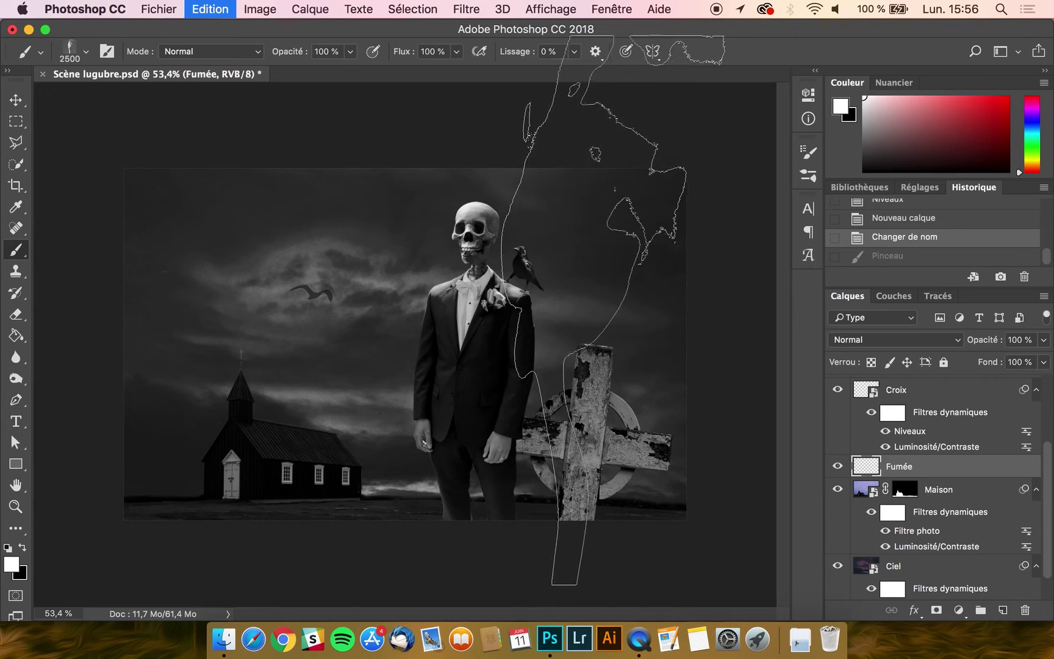
- Stamp one white smoke plume on the Fumée layer behind the cross, rising beside the crow
{"action": "left_click", "coordinate": [571, 309]}
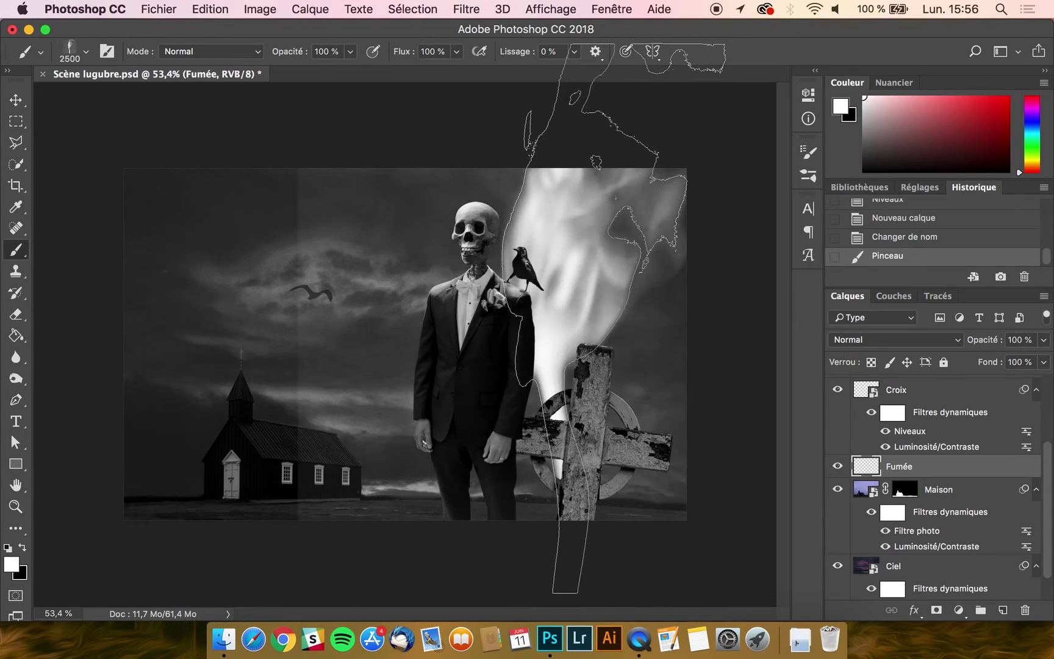
- Switch to smoke brush 106 at 2500 px and try one stamp over the church, undoing that stamp
{"action": "left_click", "coordinate": [86, 52]}
{"action": "left_click", "coordinate": [89, 359]}
{"action": "left_click", "coordinate": [232, 29]}
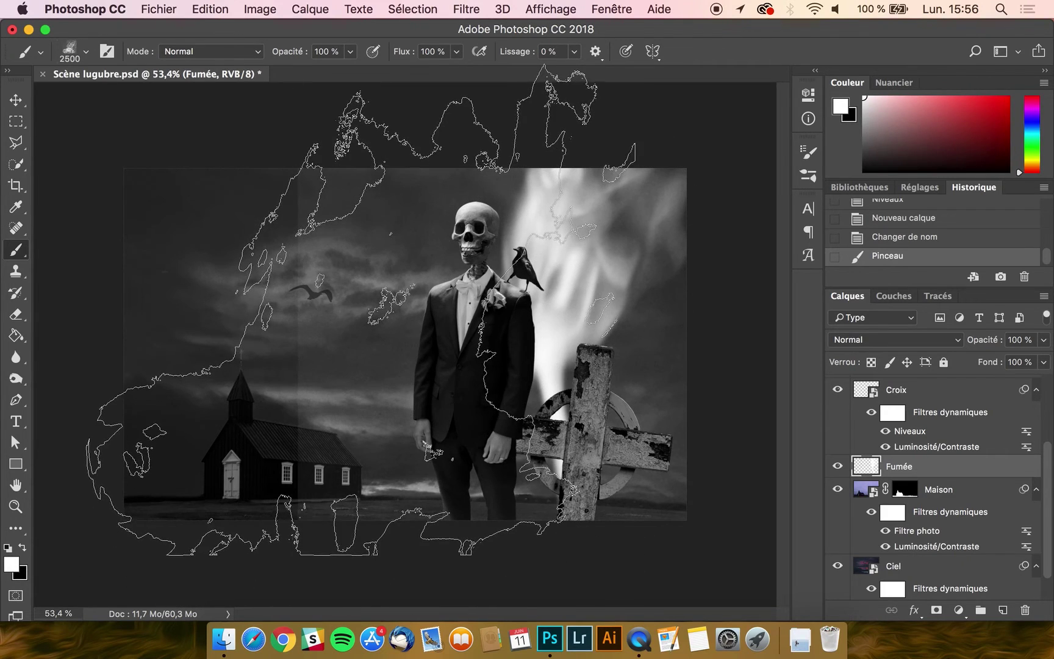
{"action": "left_click", "coordinate": [361, 305]}
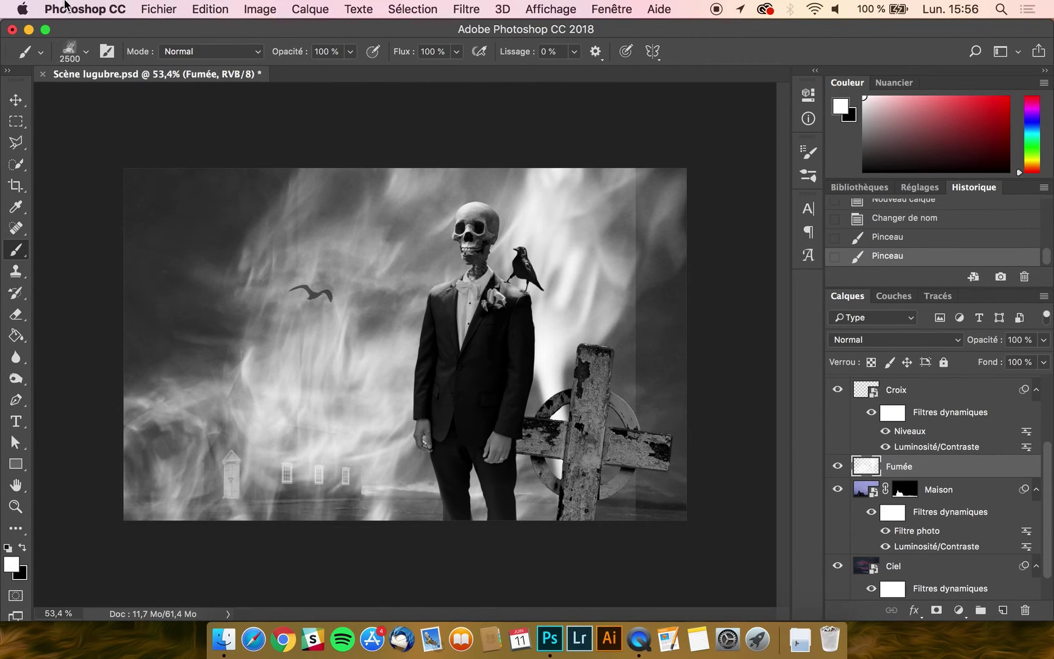
{"action": "key", "text": "super+z"}
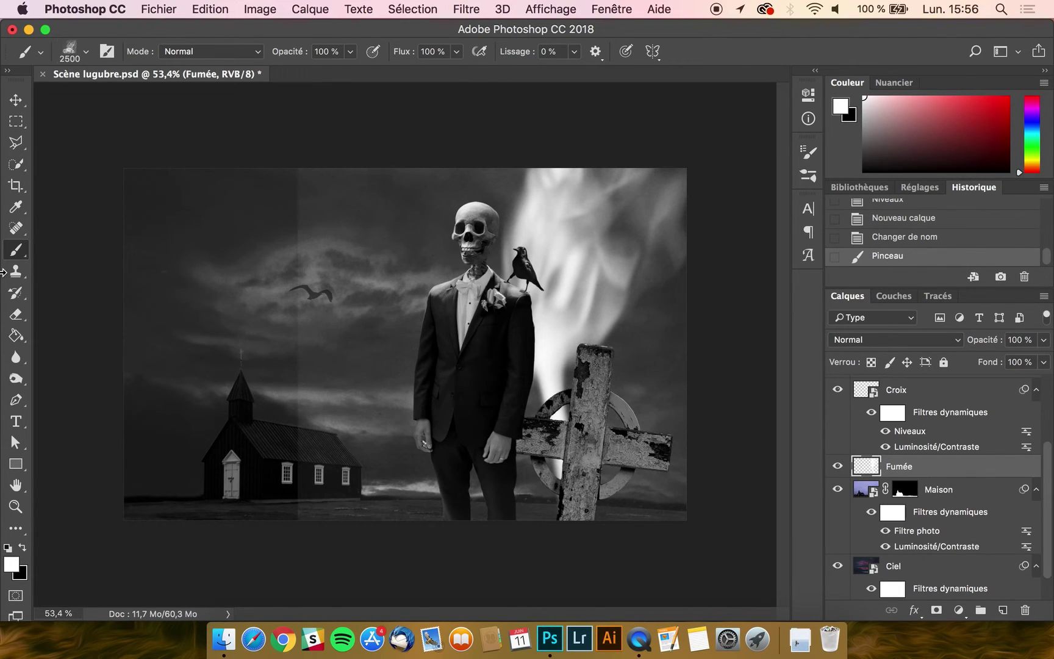
- Erase the hard vertical smoke edge beside the church with a soft round eraser, enlarging it from 449 px to 716 px
{"action": "left_click", "coordinate": [16, 314]}
{"action": "left_click_drag", "start_coordinate": [286, 195], "coordinate": [386, 183]}
{"action": "left_click", "coordinate": [71, 52]}
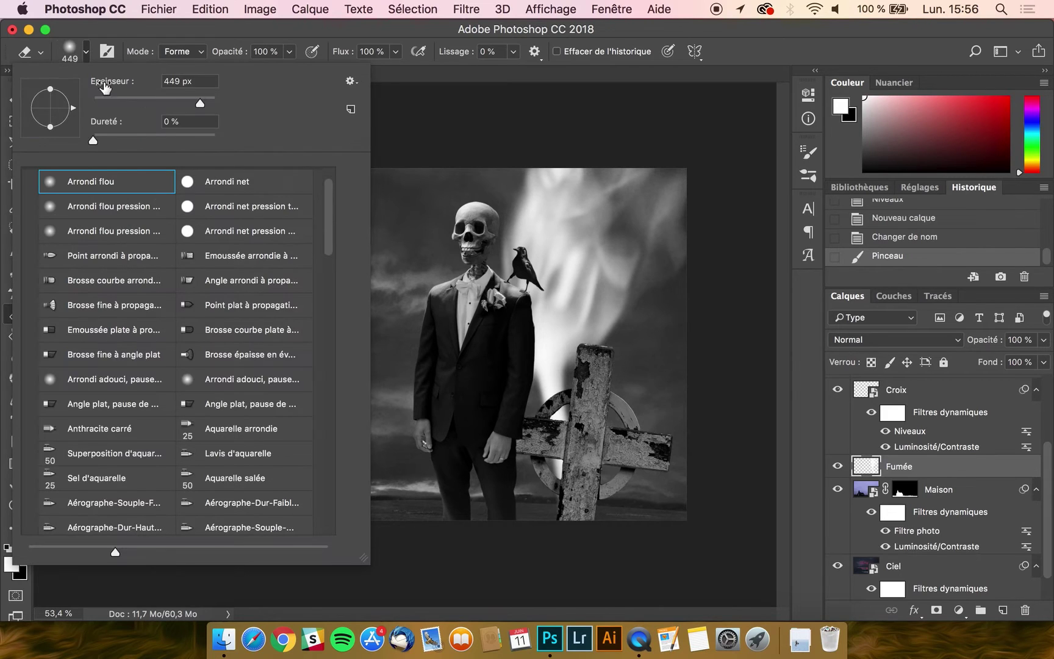
{"action": "left_click", "coordinate": [242, 41]}
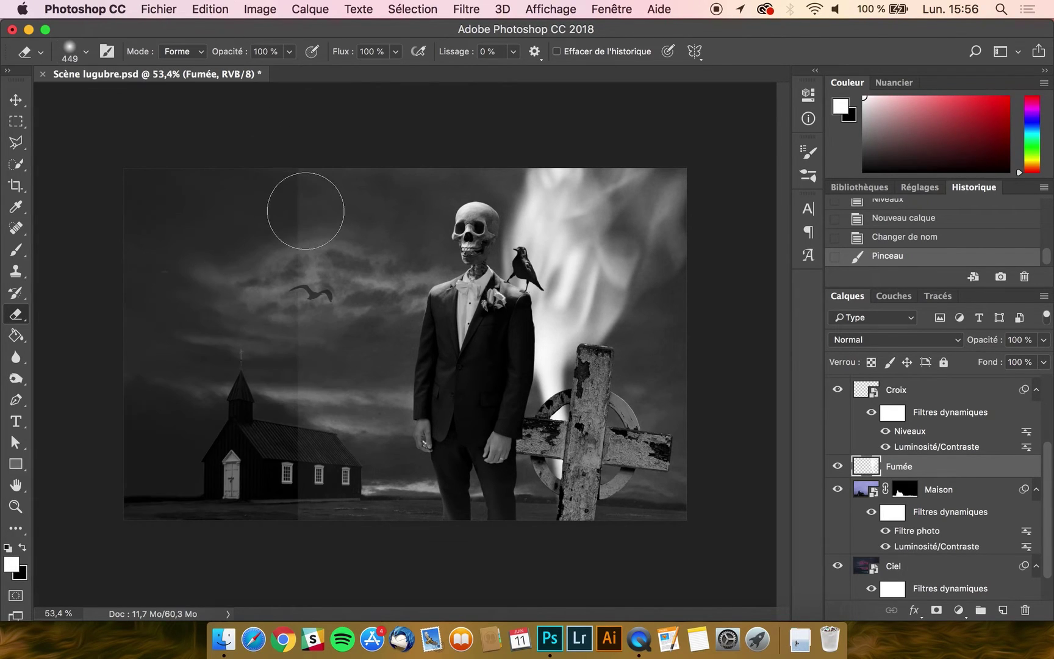
{"action": "left_click_drag", "start_coordinate": [294, 170], "coordinate": [313, 558]}
{"action": "left_click_drag", "start_coordinate": [271, 376], "coordinate": [343, 388]}
{"action": "left_click_drag", "start_coordinate": [329, 183], "coordinate": [346, 631]}
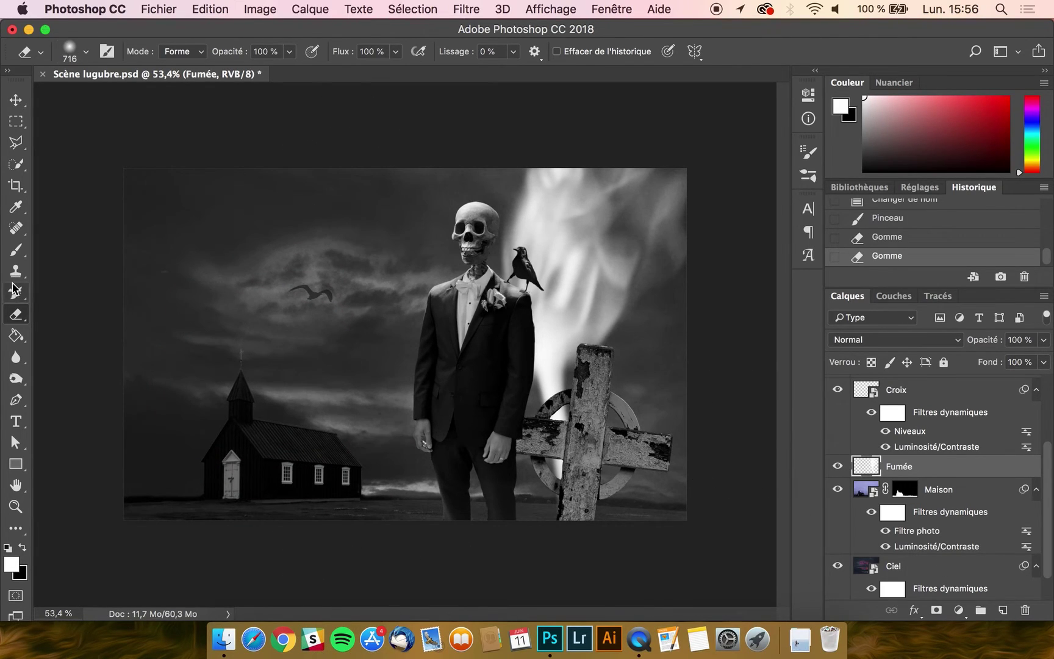
- Enlarge smoke brush 106 to 3401 px and stamp it once centrally across the scene, undoing an extra stamp over the church
{"action": "left_click", "coordinate": [15, 249]}
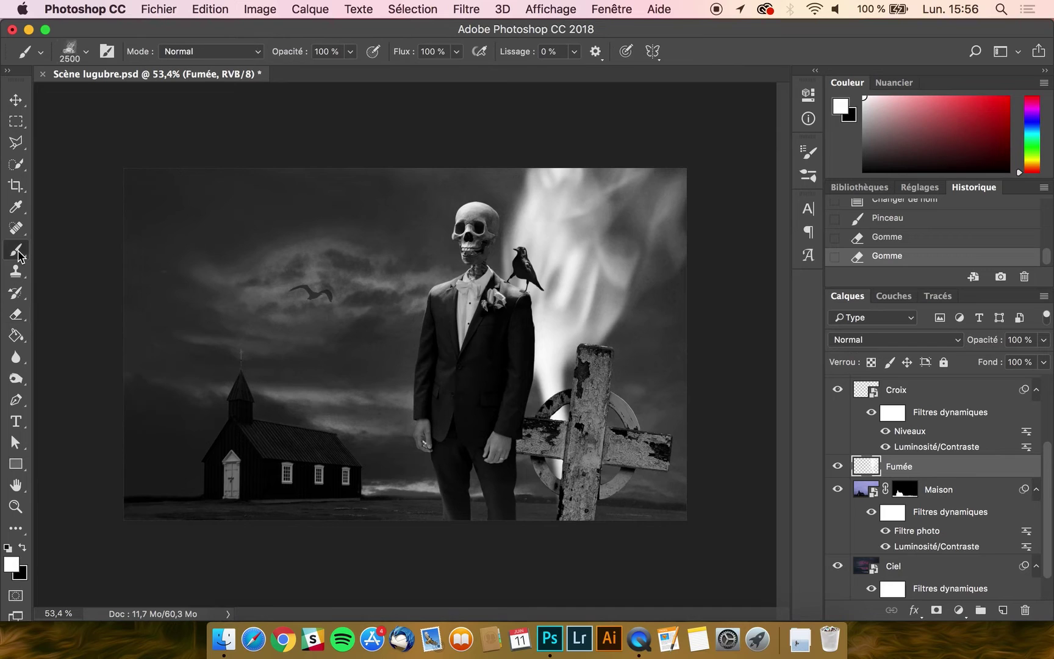
{"action": "left_click", "coordinate": [85, 53]}
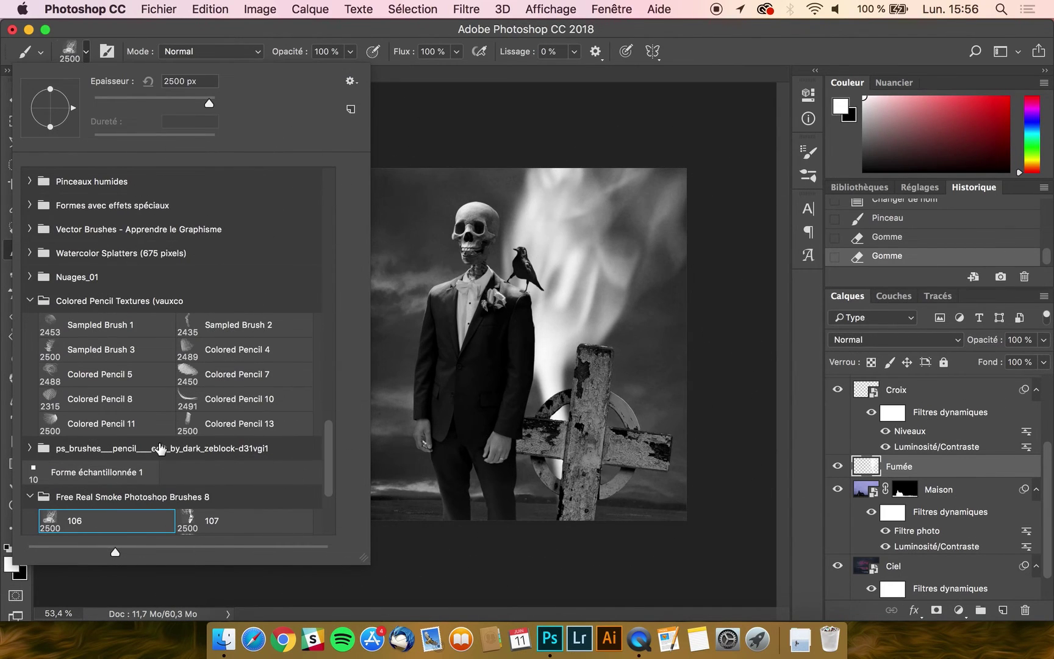
{"action": "scroll", "coordinate": [153, 445], "scroll_direction": "down", "scroll_amount": 5}
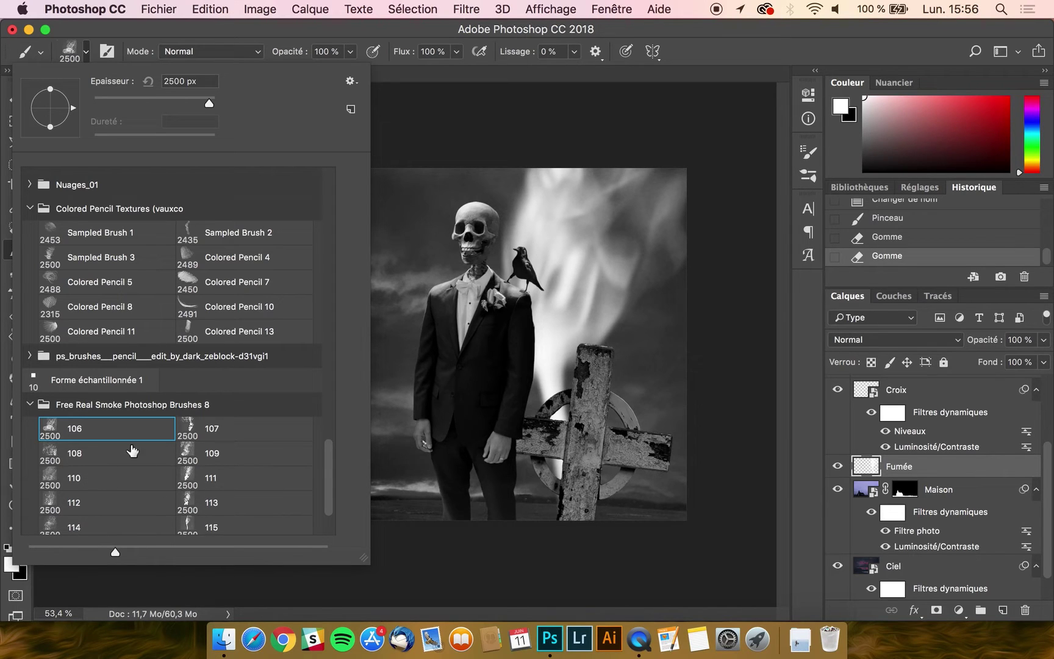
{"action": "left_click", "coordinate": [221, 33]}
{"action": "scroll", "coordinate": [371, 390], "scroll_direction": "down", "scroll_amount": 4}
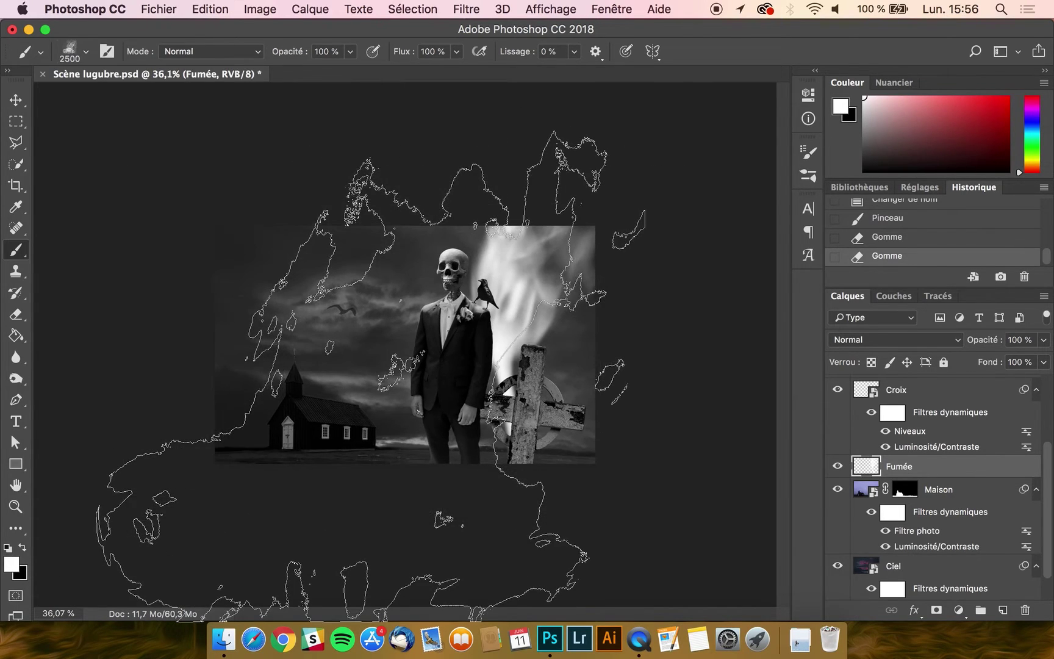
{"action": "left_click_drag", "start_coordinate": [371, 317], "coordinate": [505, 283]}
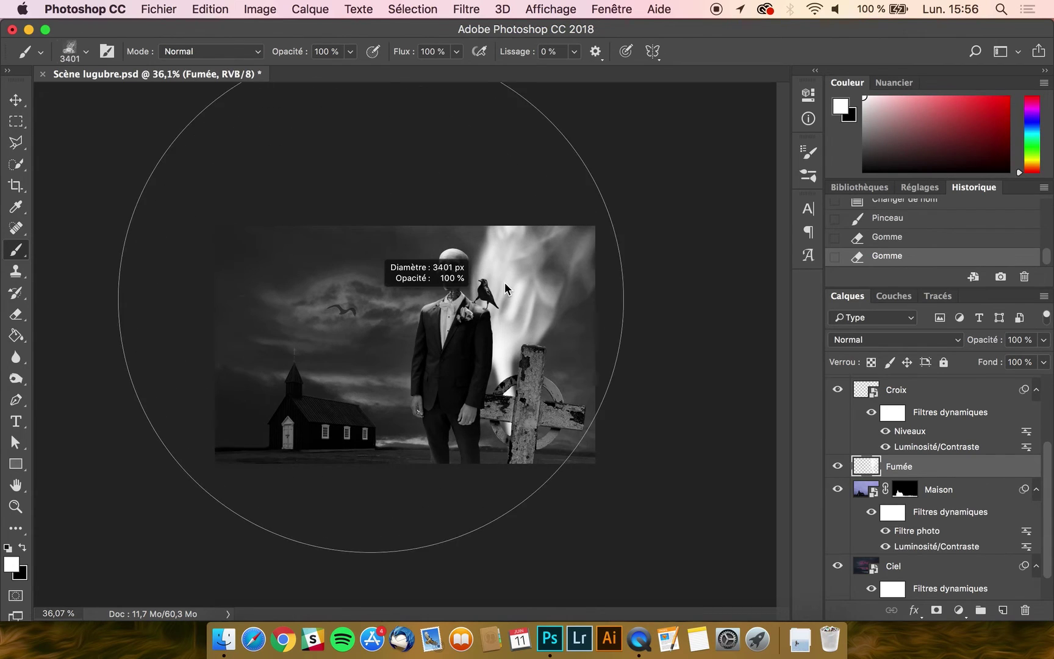
{"action": "left_click", "coordinate": [409, 315]}
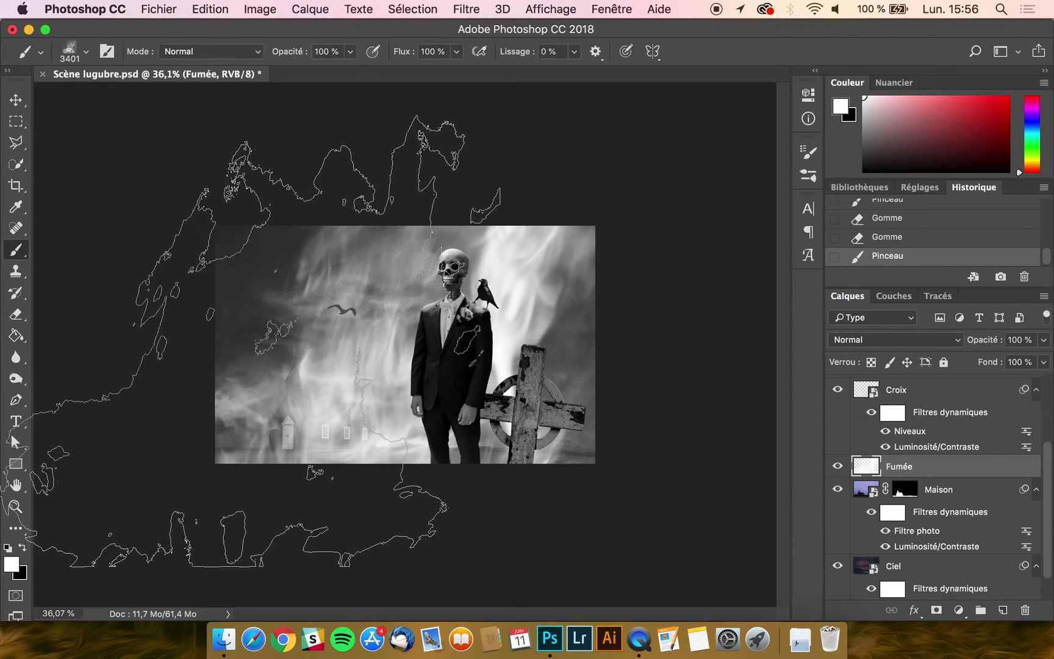
{"action": "left_click", "coordinate": [256, 341]}
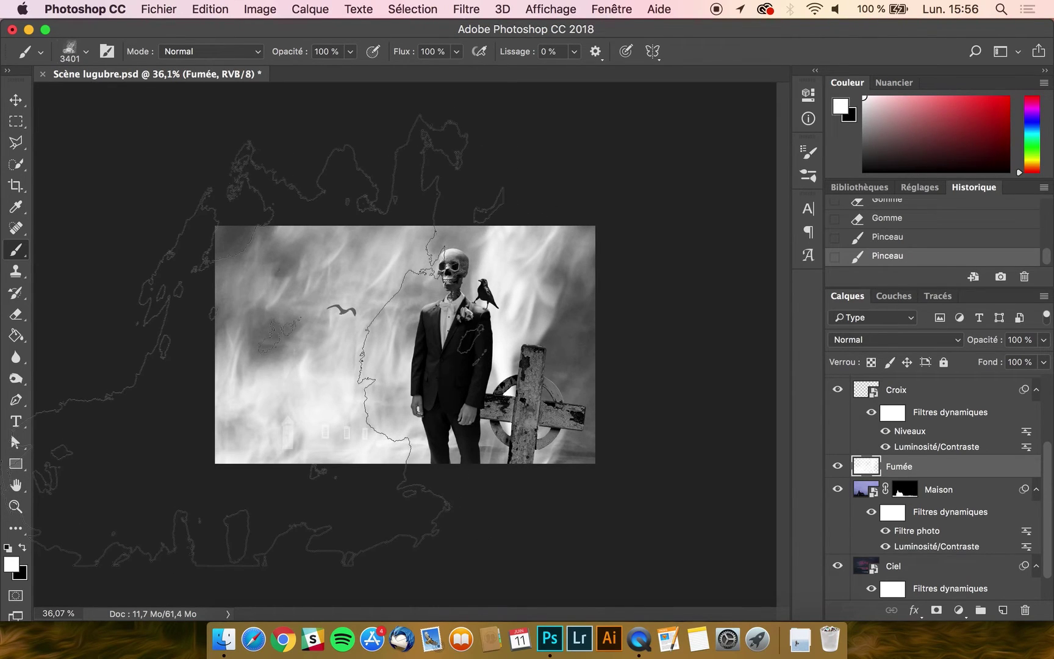
{"action": "key", "text": "super+z"}
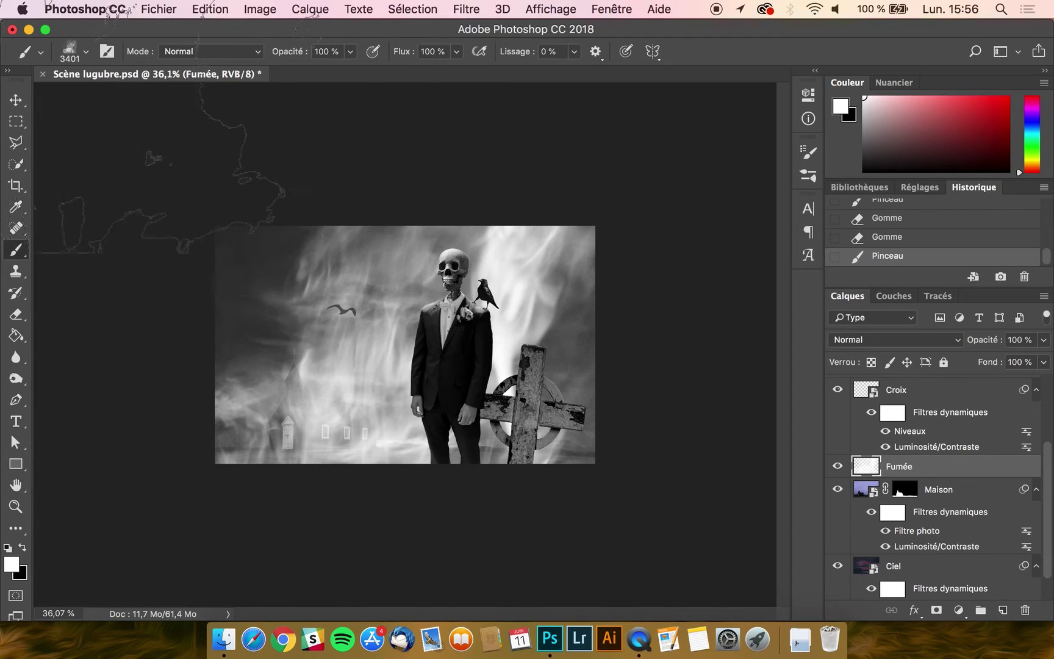
- Choose a different 2500 px smoke brush from the Free Real Smoke Photoshop Brushes 8 set
{"action": "left_click", "coordinate": [86, 52]}
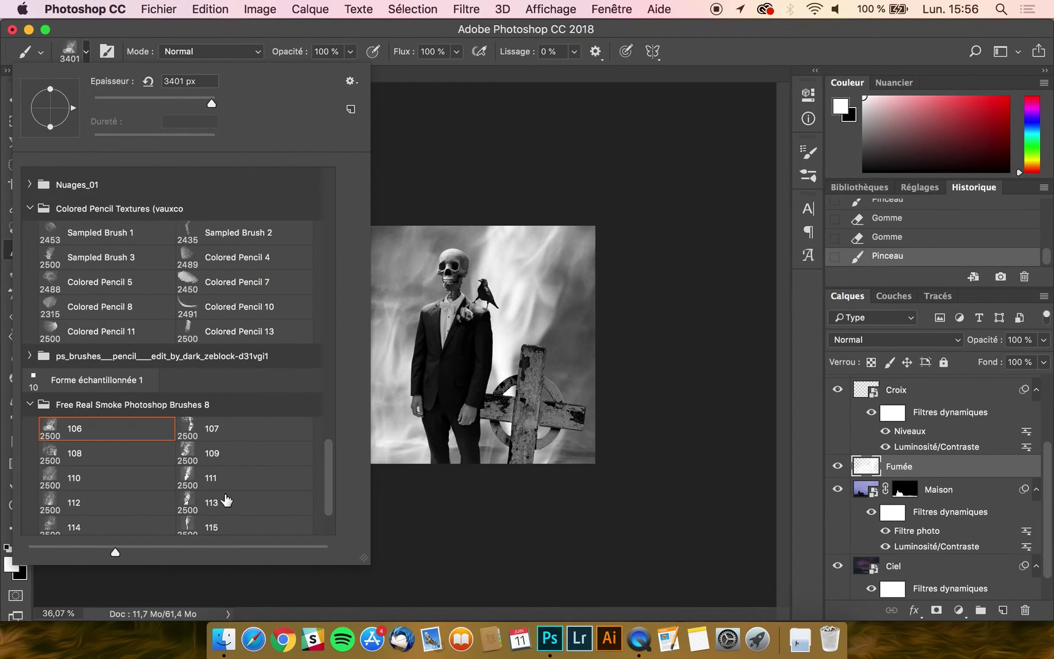
{"action": "scroll", "coordinate": [129, 470], "scroll_direction": "down", "scroll_amount": 3}
{"action": "left_click", "coordinate": [78, 495]}
{"action": "left_click", "coordinate": [236, 37]}
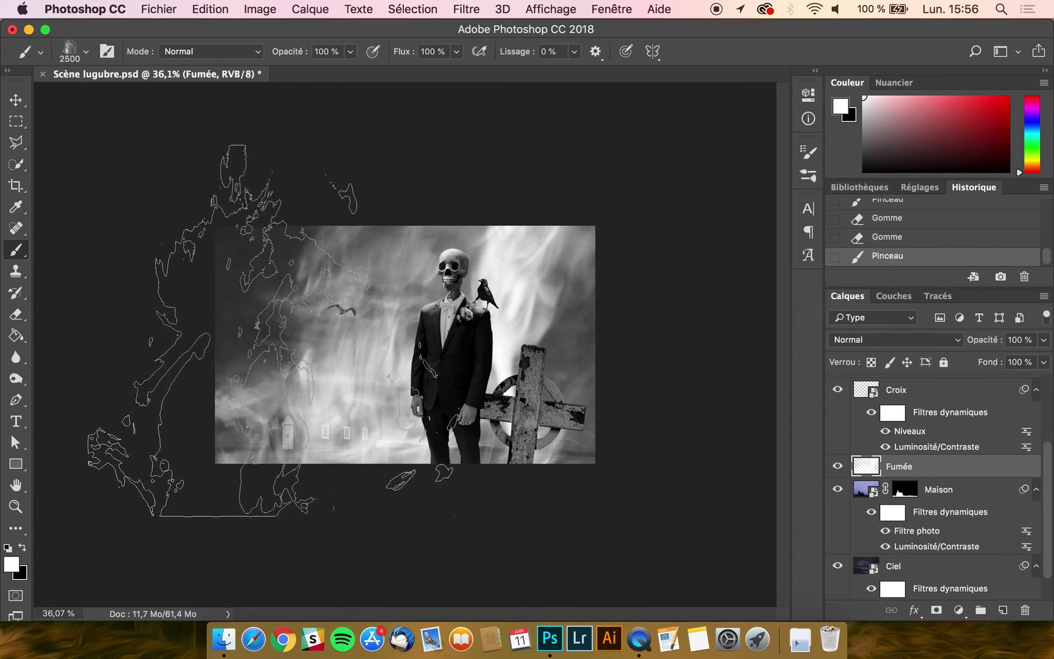
- Stamp the 2500 px smoke brush once over the church side of the scene and lower the Fumée layer's opacity to 53%
{"action": "left_click", "coordinate": [283, 332]}
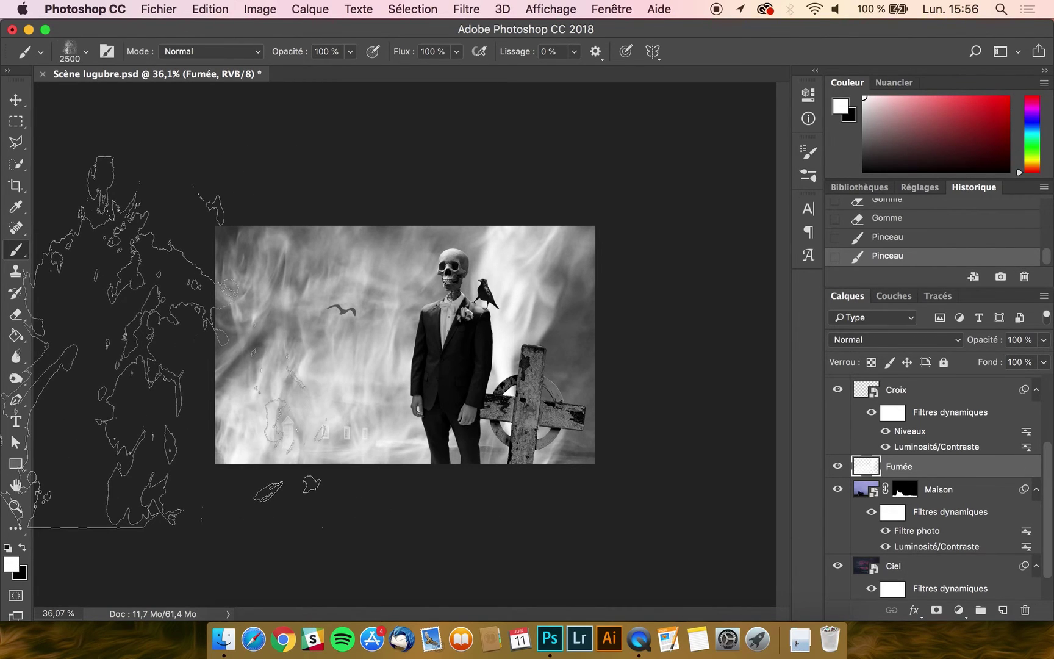
{"action": "left_click", "coordinate": [16, 99]}
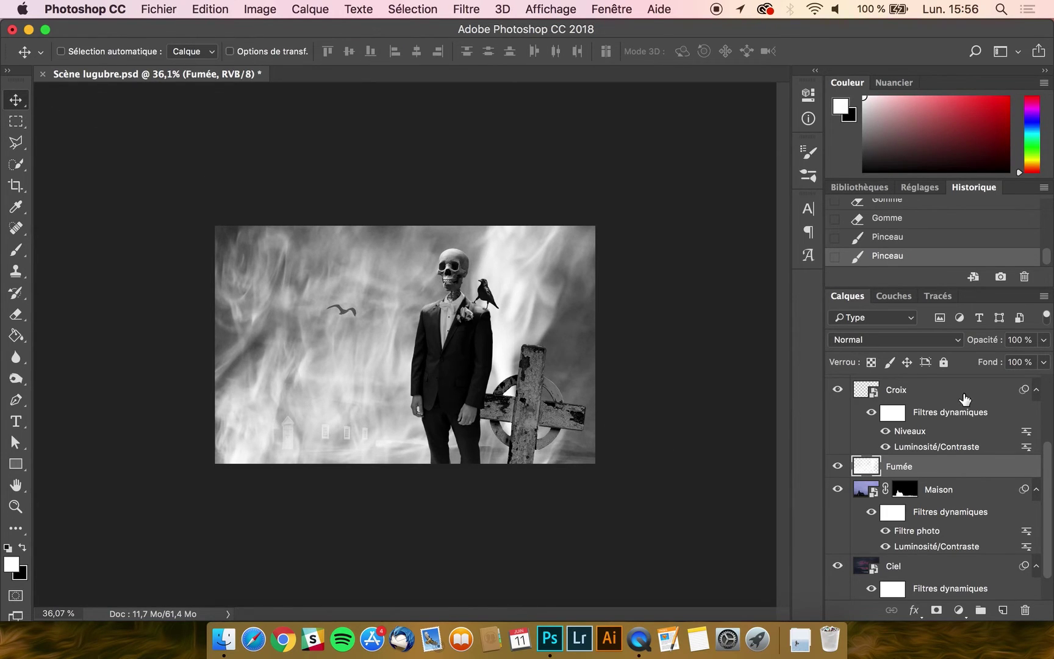
{"action": "left_click", "coordinate": [1044, 339]}
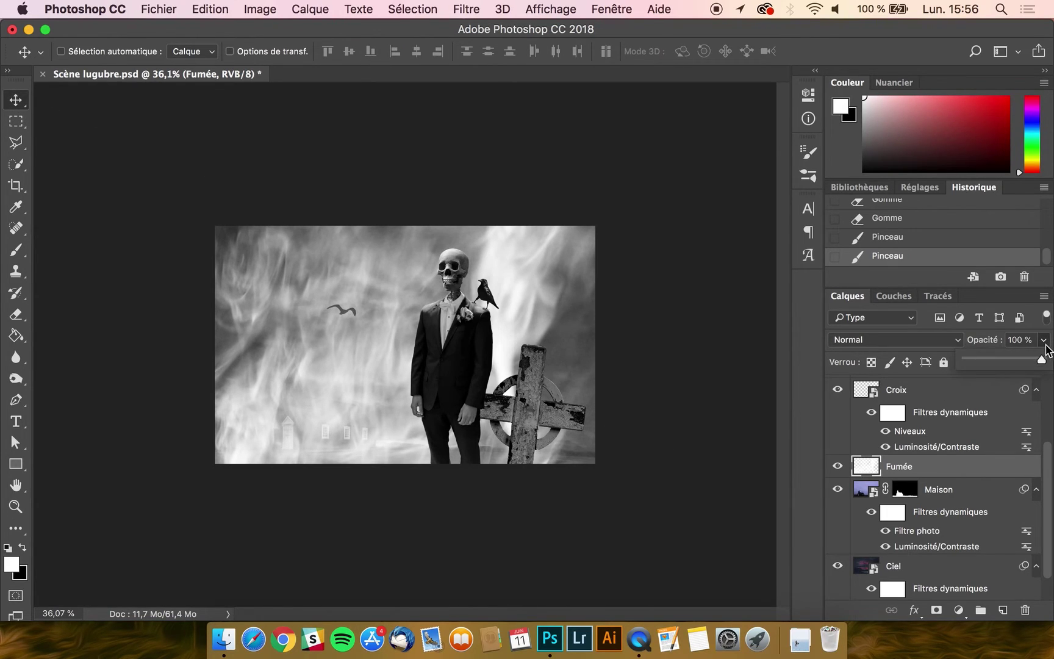
{"action": "left_click", "coordinate": [993, 361]}
{"action": "left_click", "coordinate": [1003, 360]}
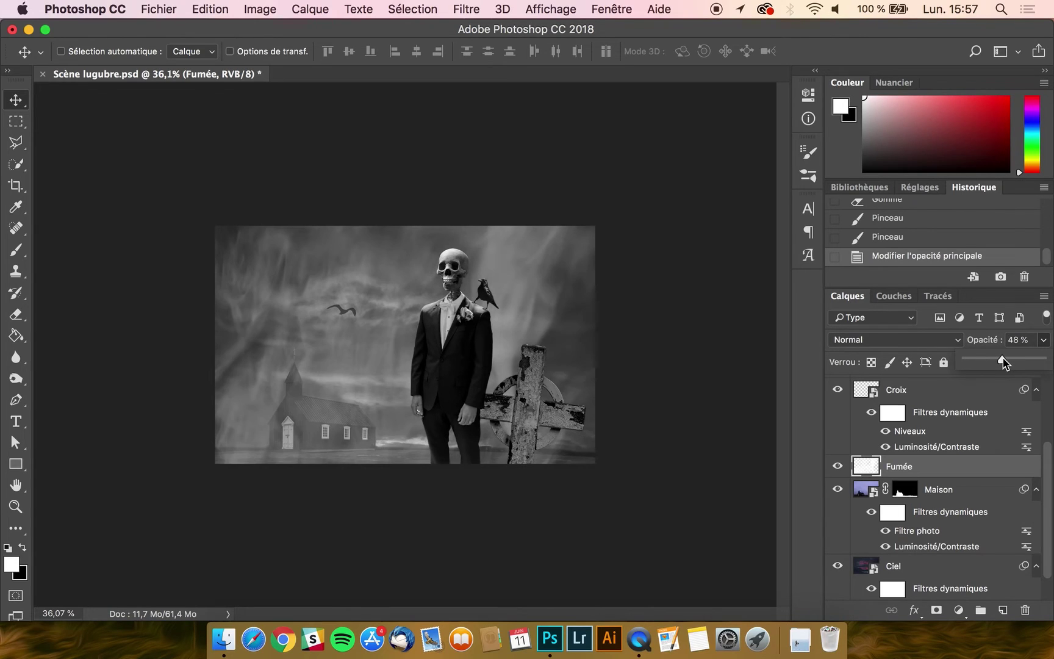
{"action": "left_click_drag", "start_coordinate": [1002, 360], "coordinate": [1007, 361]}
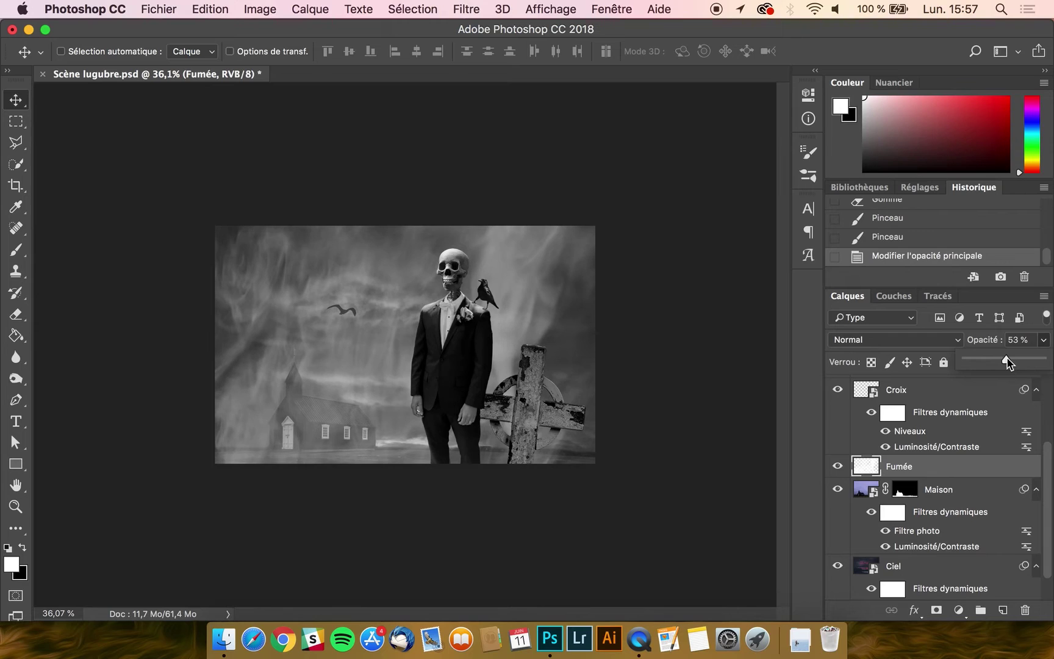
{"action": "left_click", "coordinate": [931, 472]}
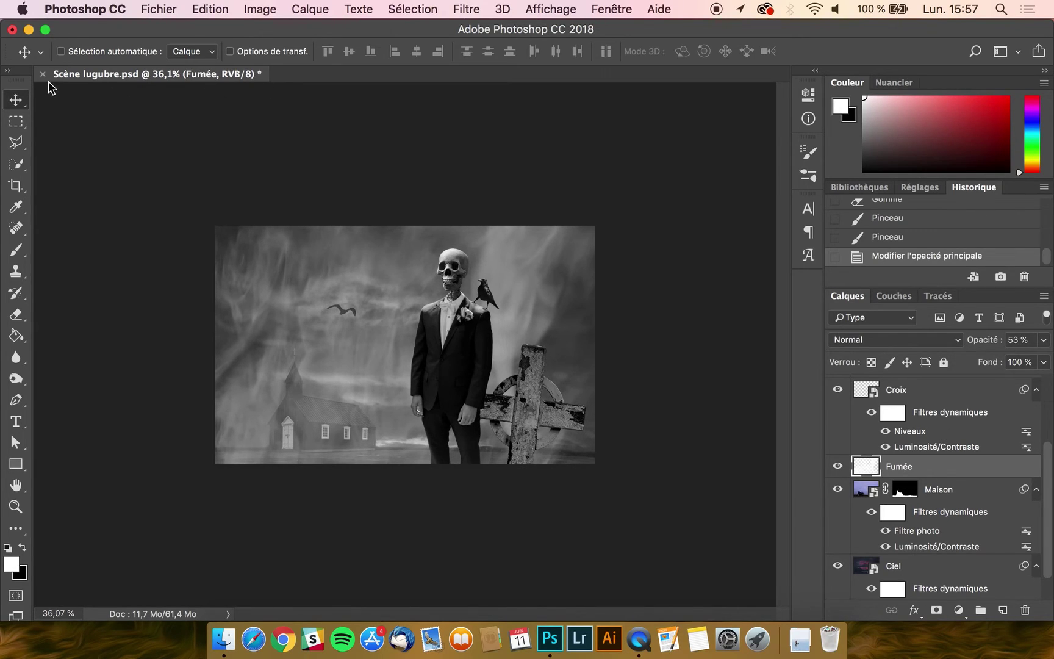
- Stamp smoke brush 120 at 2500 px over the cross and reduce the Fumée layer's opacity to 46%
{"action": "left_click", "coordinate": [18, 250]}
{"action": "left_click", "coordinate": [72, 52]}
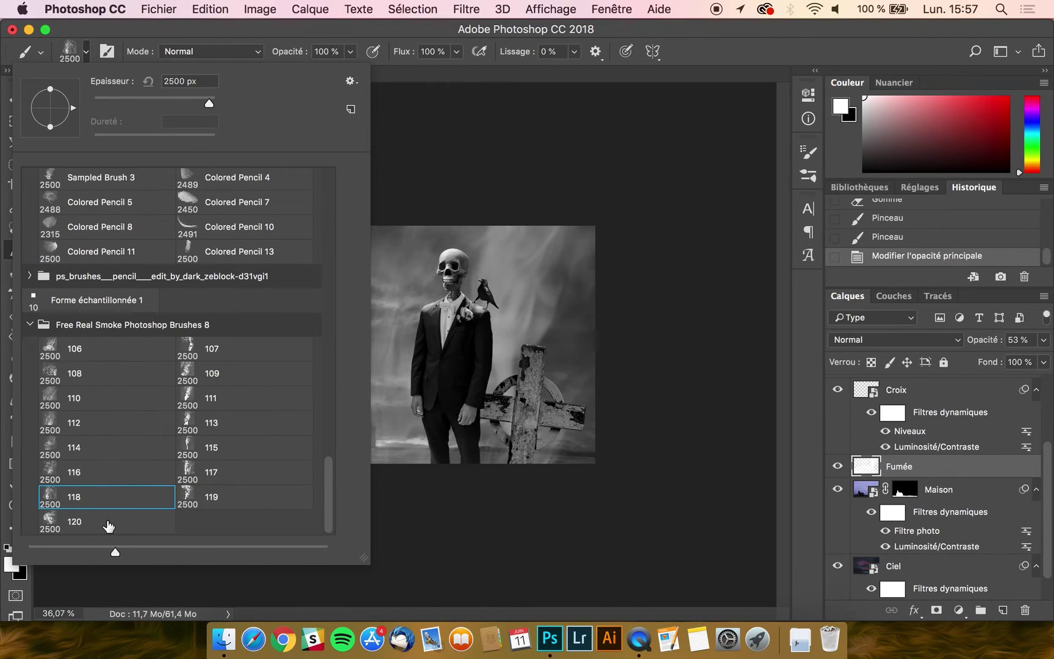
{"action": "left_click", "coordinate": [74, 521]}
{"action": "left_click", "coordinate": [564, 343]}
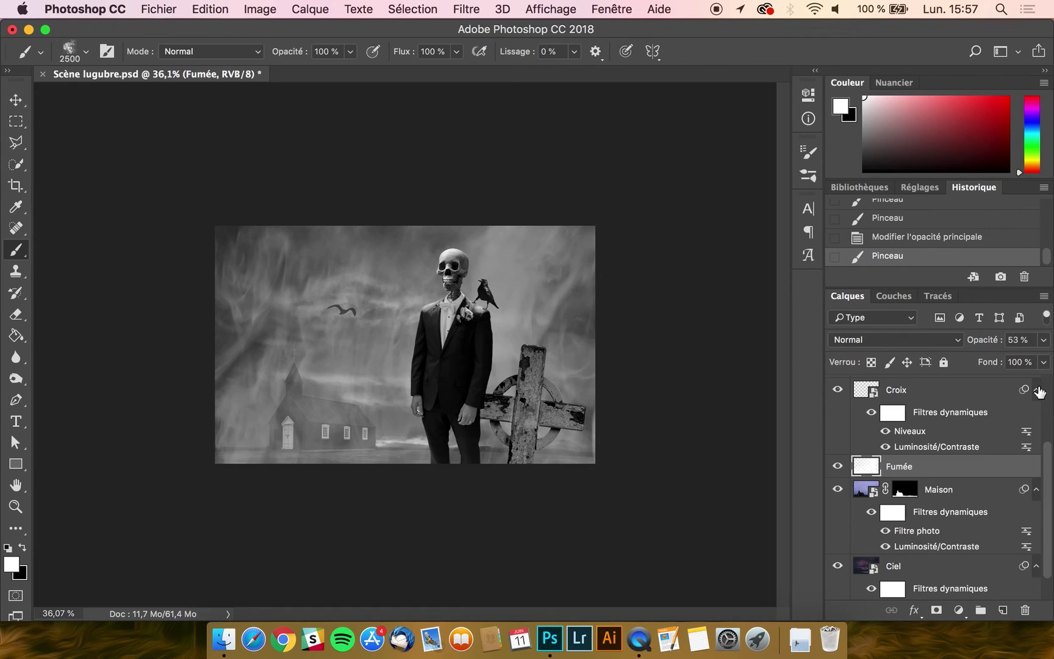
{"action": "left_click", "coordinate": [1043, 341]}
{"action": "left_click_drag", "start_coordinate": [1003, 360], "coordinate": [1002, 360]}
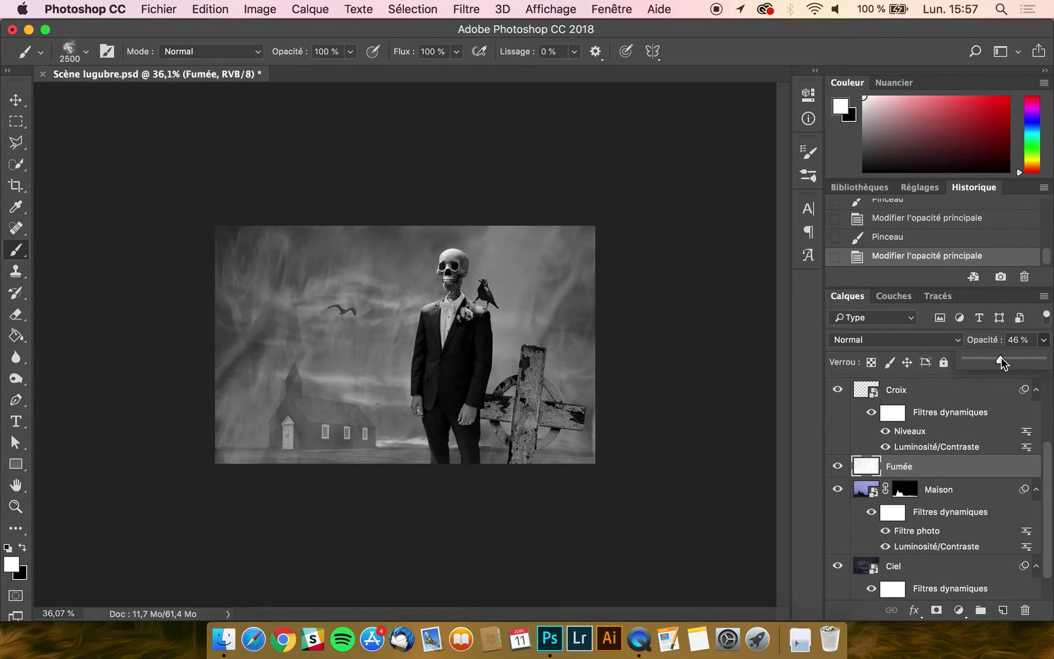
- Add a new layer directly above the mike-wilson-300693-unsplash layer and name it "Fumée première plan"
{"action": "scroll", "coordinate": [976, 540], "scroll_direction": "up", "scroll_amount": 5}
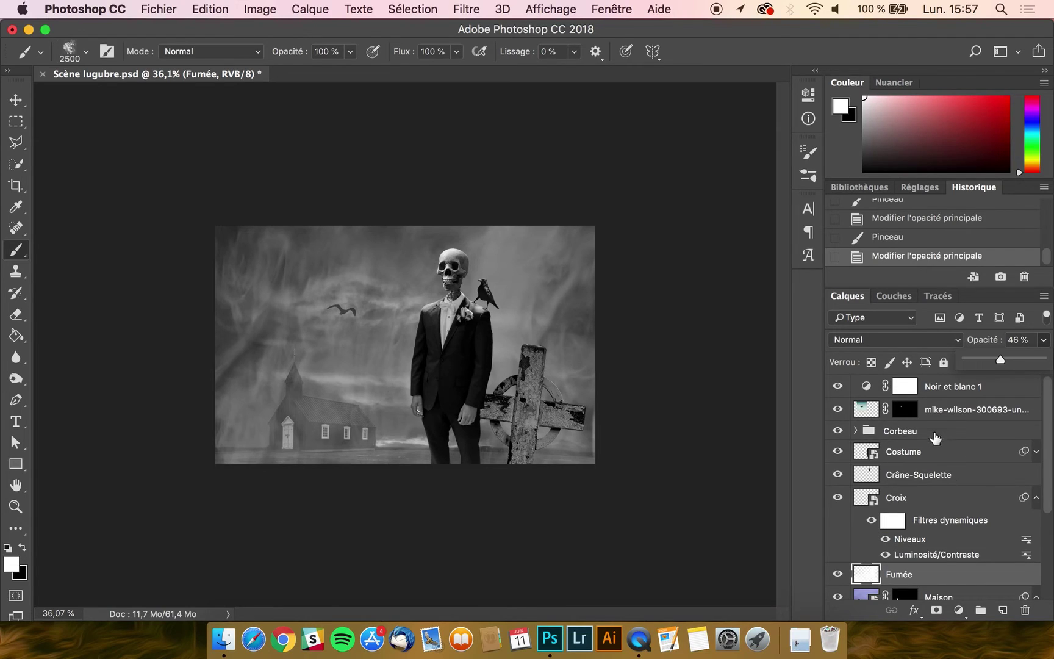
{"action": "left_click", "coordinate": [972, 410]}
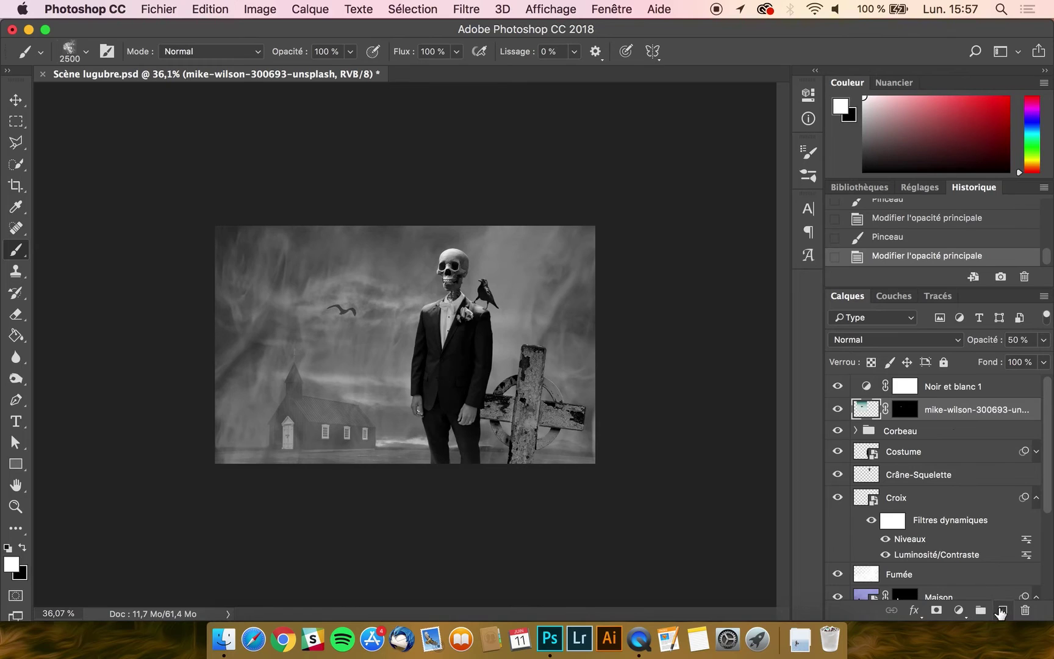
{"action": "left_click", "coordinate": [1002, 610]}
{"action": "double_click", "coordinate": [901, 410]}
{"action": "type", "text": "Fumée première plan"}
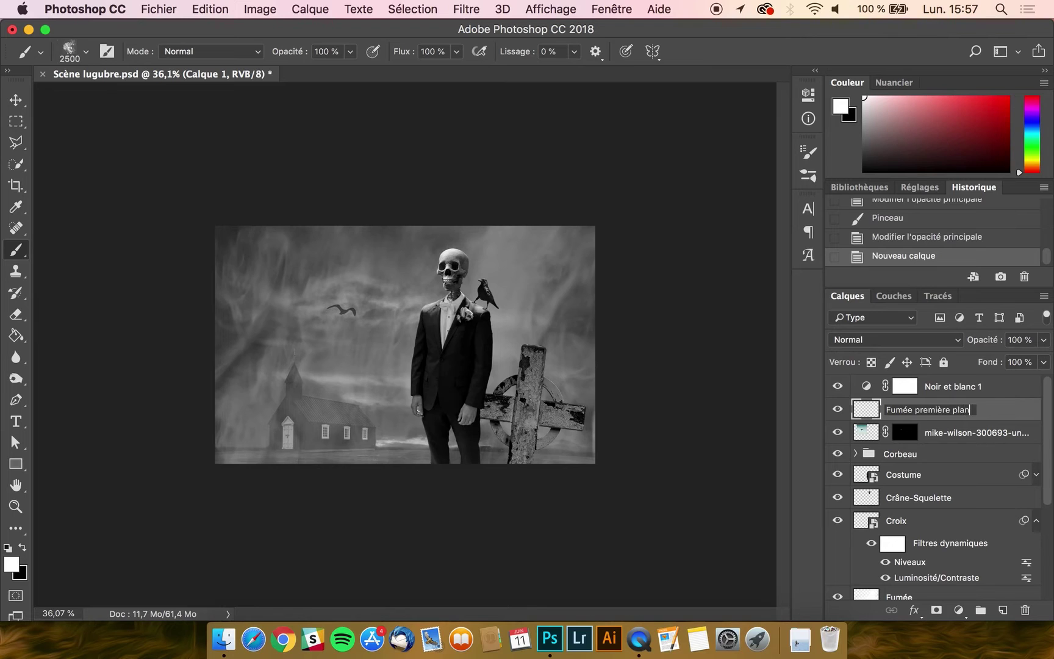
{"action": "key", "text": "Return"}
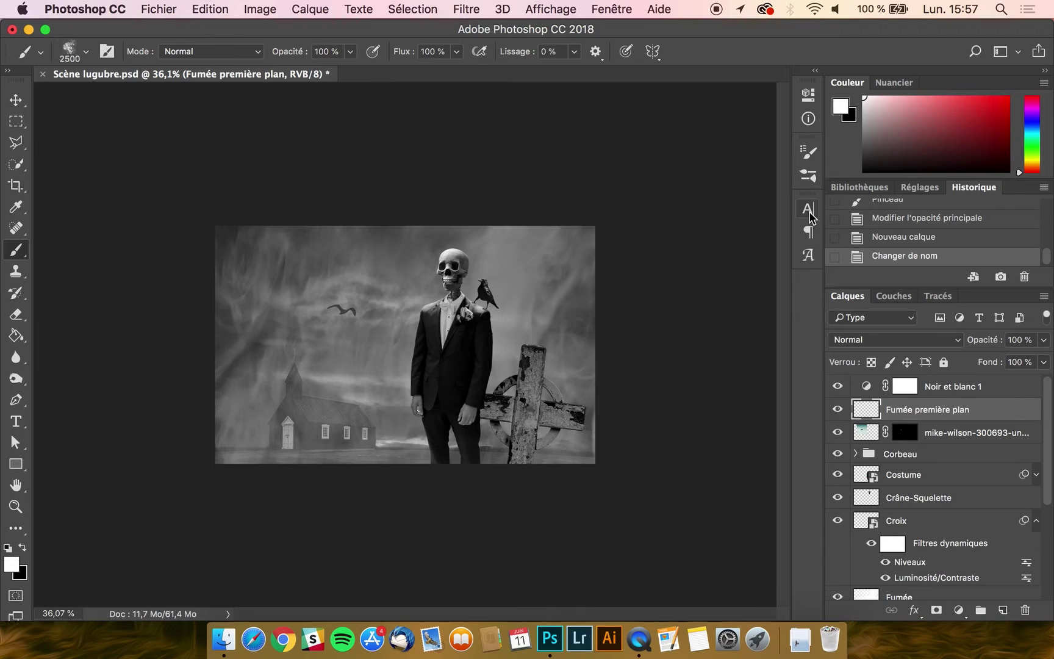
- Rotate the tip of smoke brush 120 to an angle of 90° in the brush settings
{"action": "left_click", "coordinate": [809, 158]}
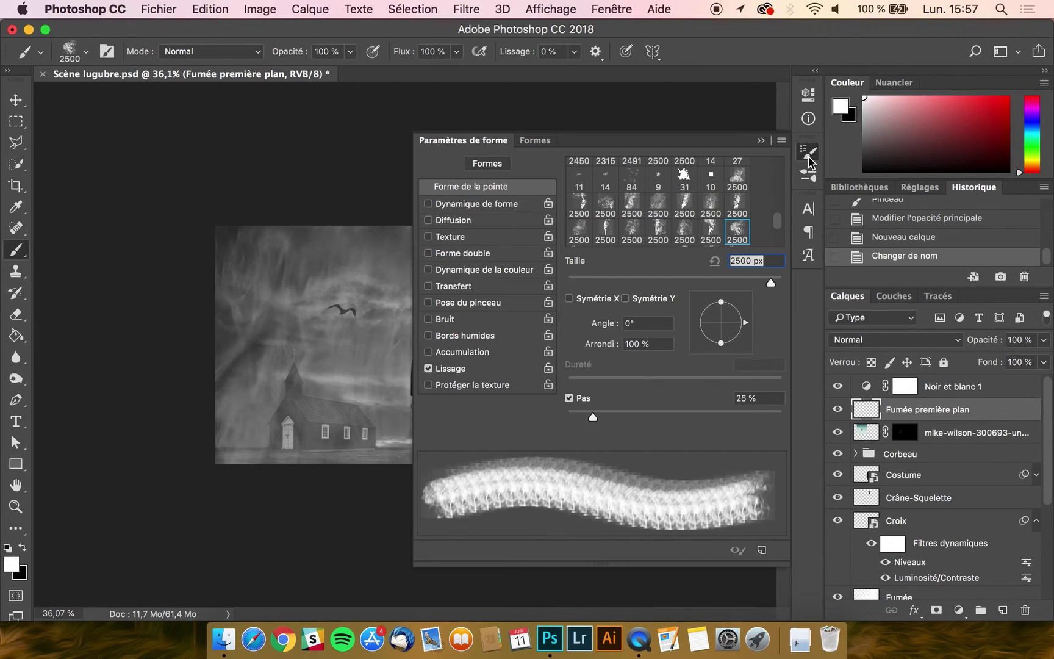
{"action": "left_click", "coordinate": [574, 9]}
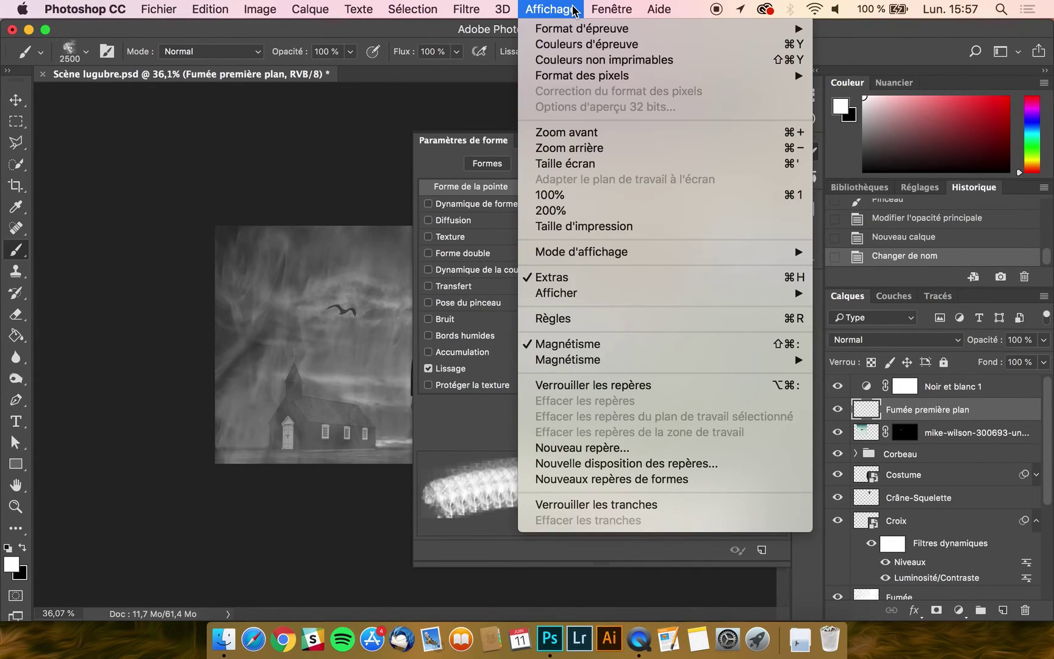
{"action": "mouse_move", "coordinate": [605, 9]}
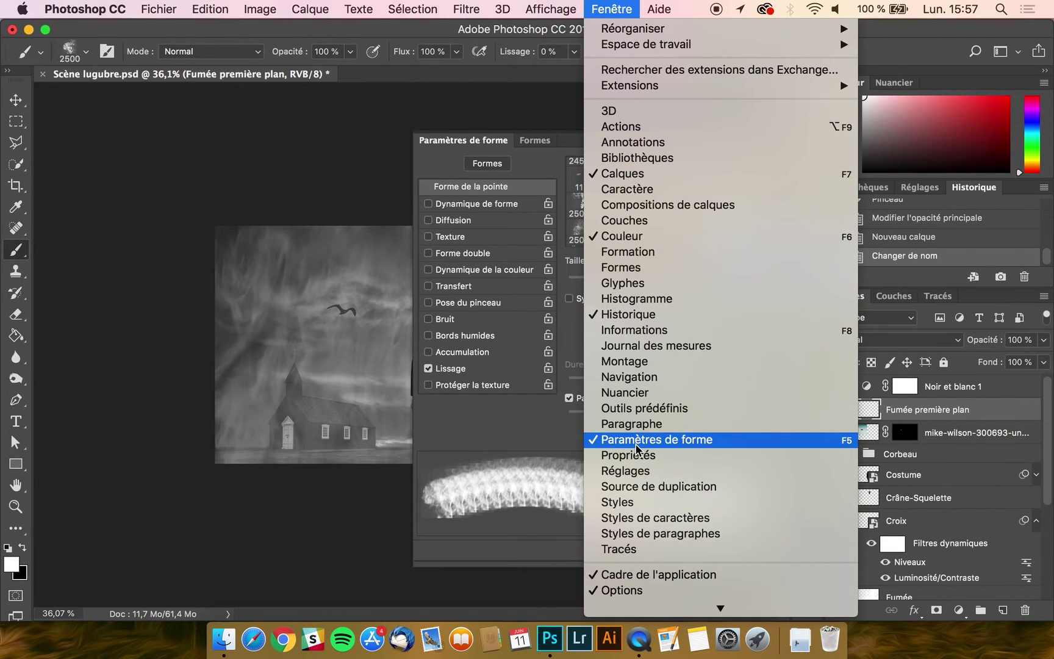
{"action": "left_click", "coordinate": [637, 439]}
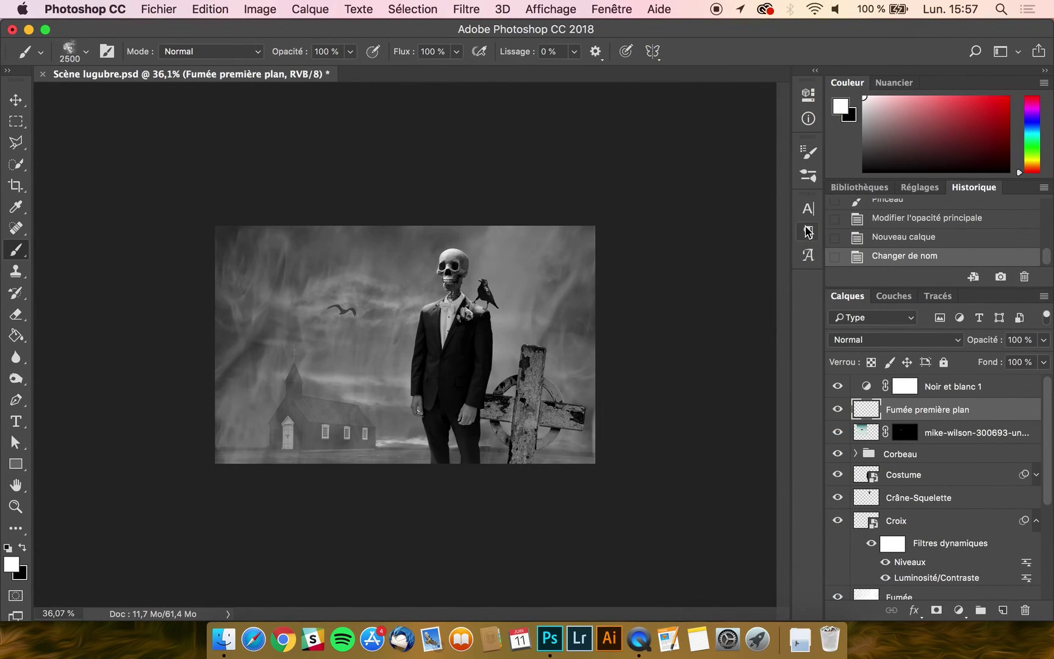
{"action": "left_click", "coordinate": [809, 159]}
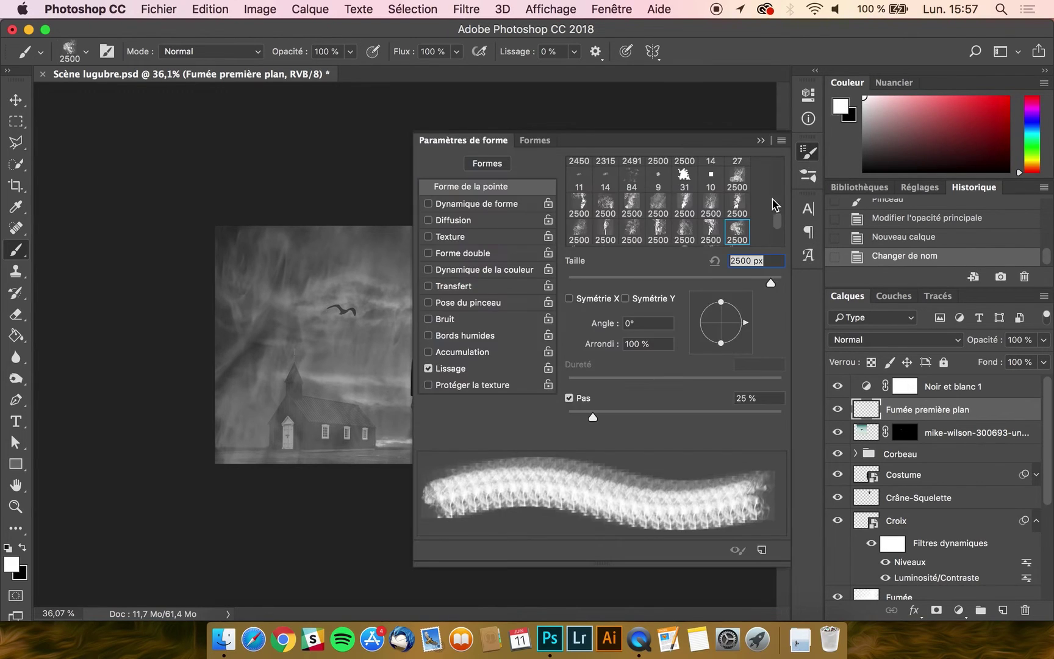
{"action": "left_click_drag", "start_coordinate": [745, 328], "coordinate": [722, 351]}
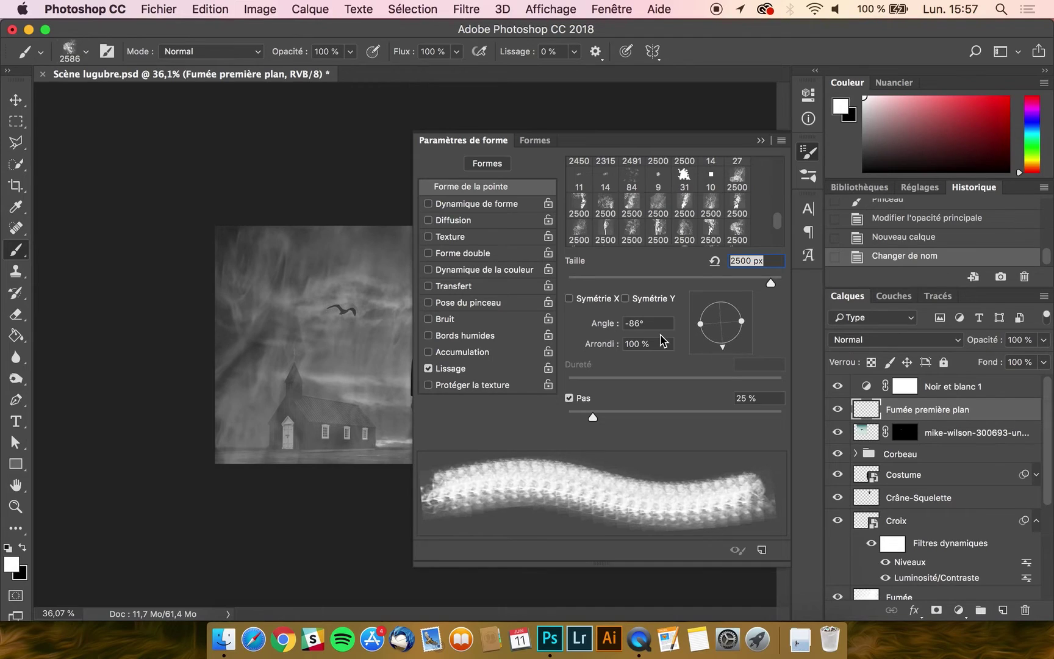
{"action": "left_click", "coordinate": [635, 323]}
{"action": "type", "text": "90"}
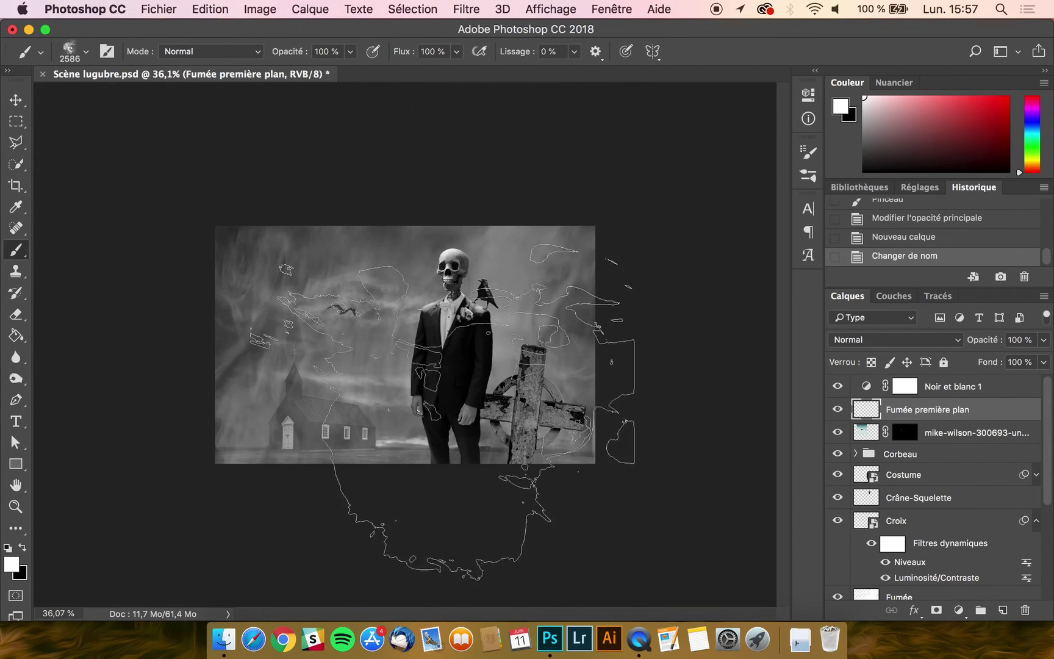
- Stamp the rotated smoke once low in the foreground, centred below the skeleton's legs, undoing two higher trial stamps
{"action": "left_click", "coordinate": [439, 402]}
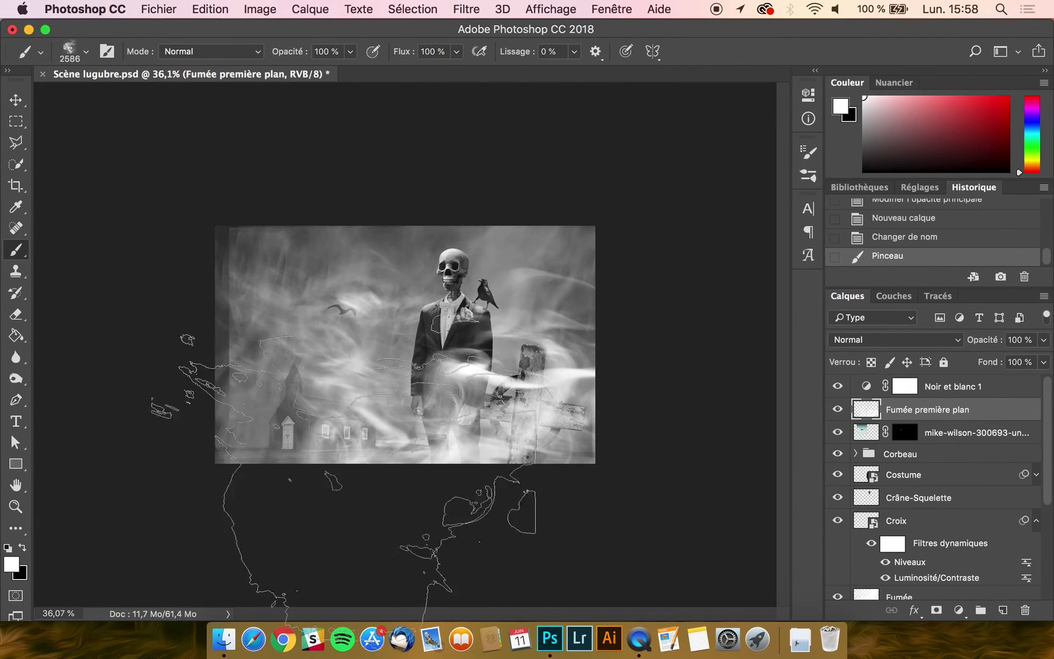
{"action": "key", "text": "super+z"}
{"action": "left_click", "coordinate": [466, 488]}
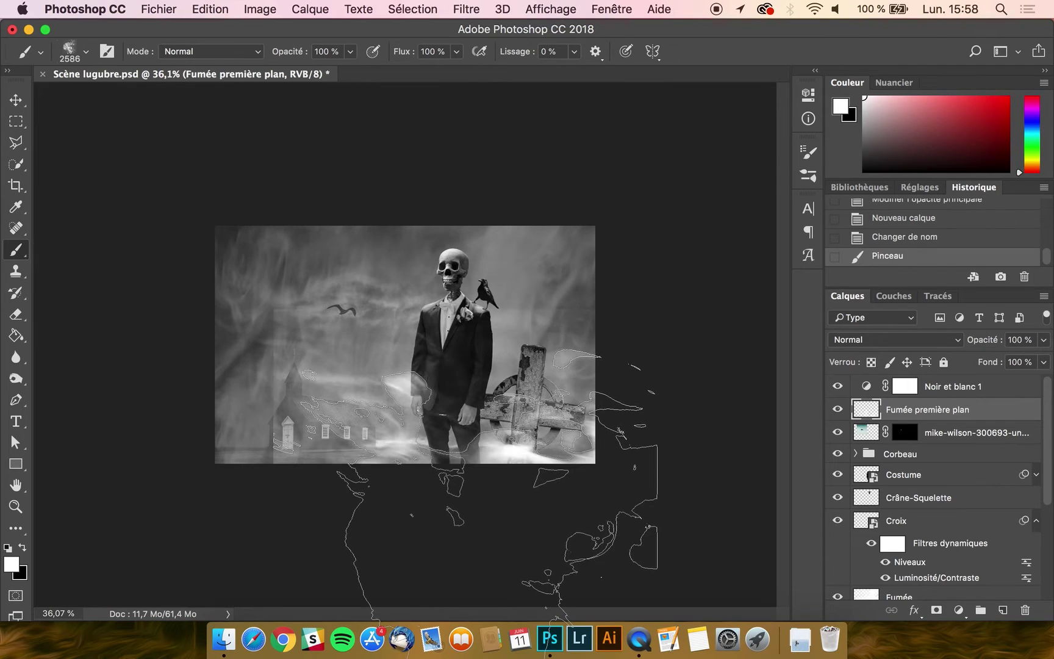
{"action": "key", "text": "super+z"}
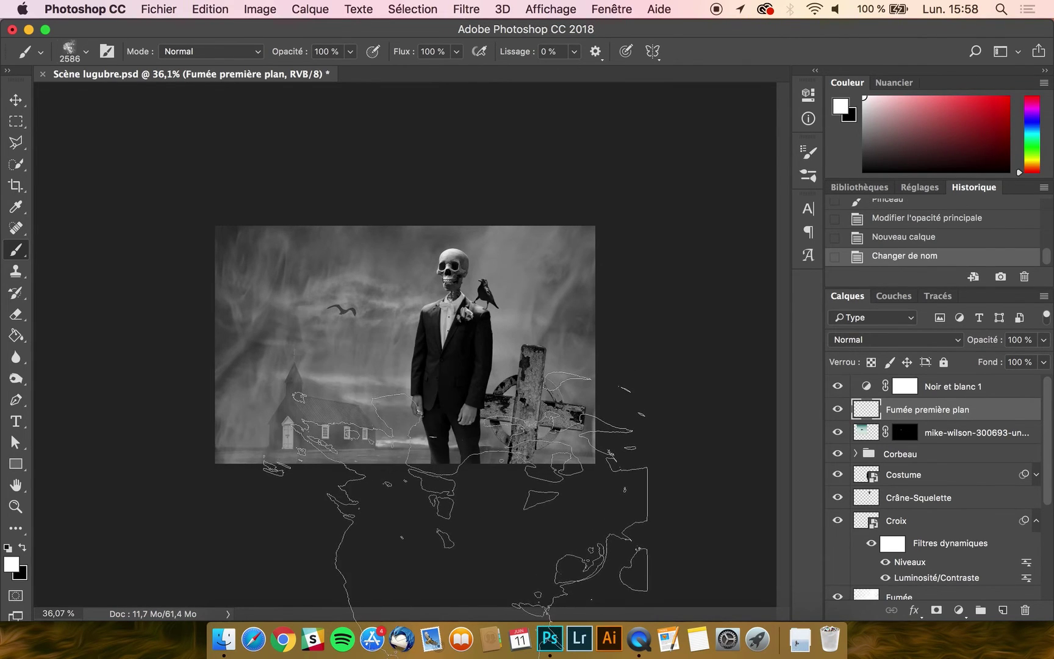
{"action": "left_click", "coordinate": [462, 504]}
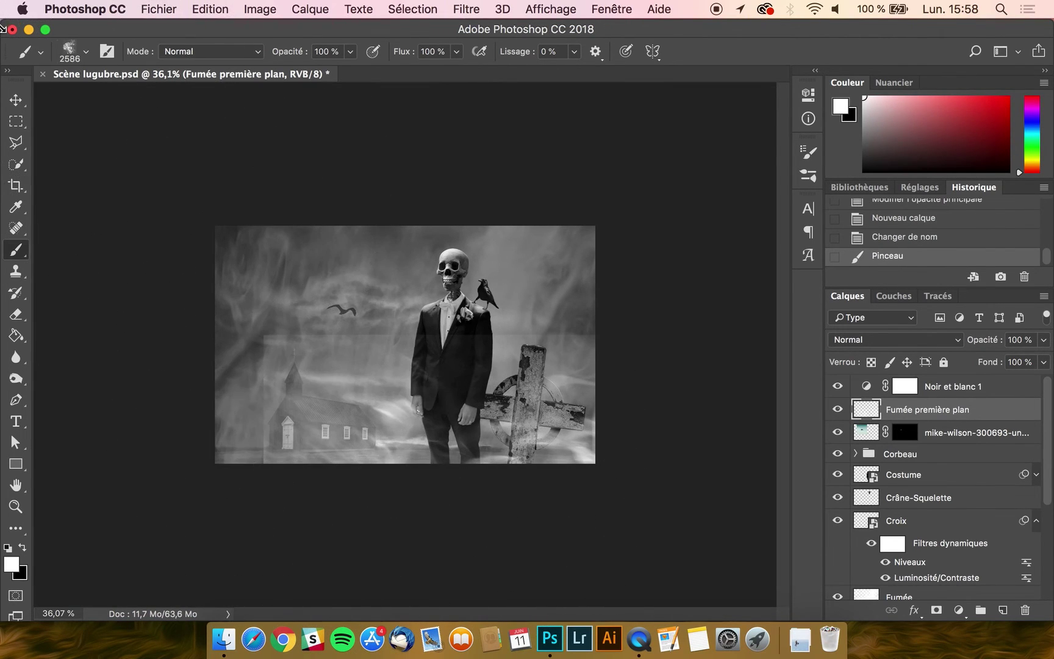
- Switch to smoke brush 110 from the Free Real Smoke Photoshop Brushes 8 set and rotate its tip to 90°
{"action": "scroll", "coordinate": [128, 101], "scroll_direction": "up", "scroll_amount": 5}
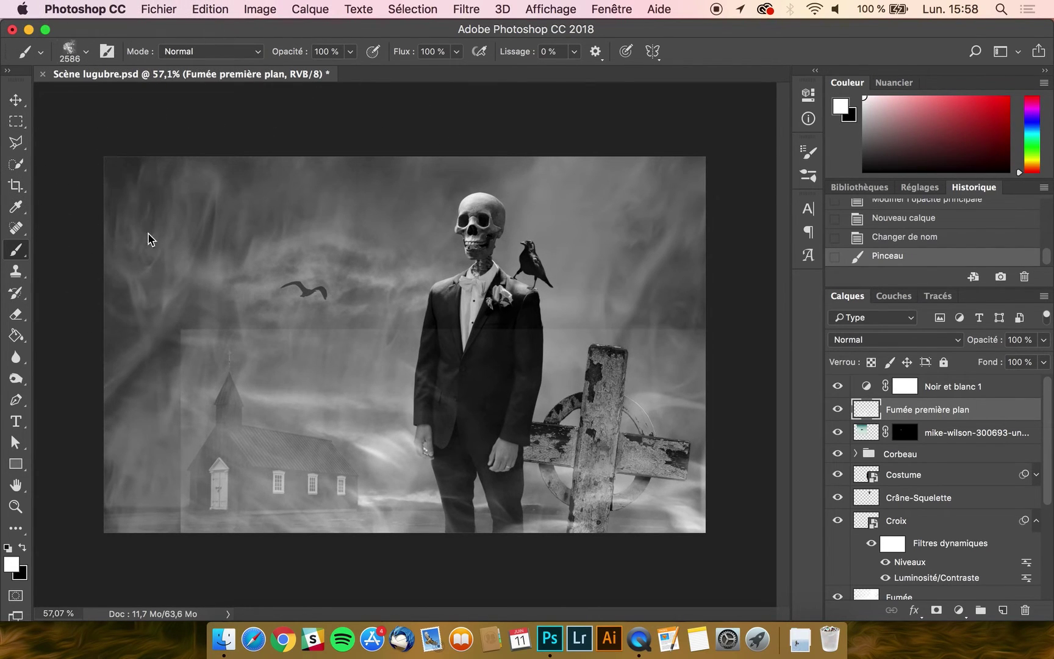
{"action": "left_click", "coordinate": [78, 51]}
{"action": "left_click", "coordinate": [69, 400]}
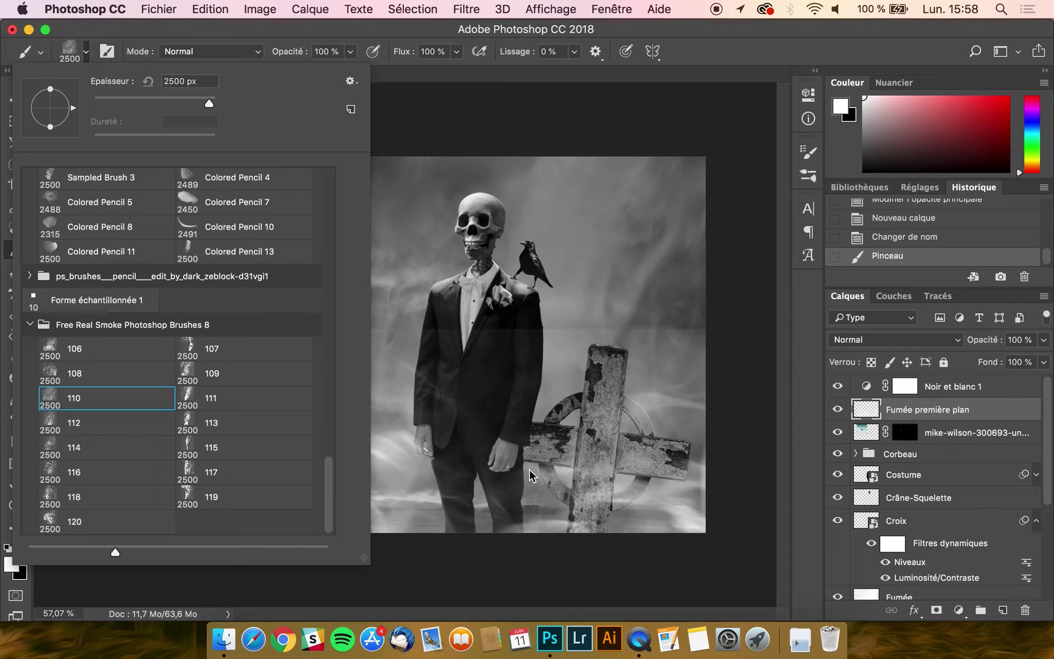
{"action": "left_click", "coordinate": [810, 151]}
{"action": "left_click", "coordinate": [810, 151]}
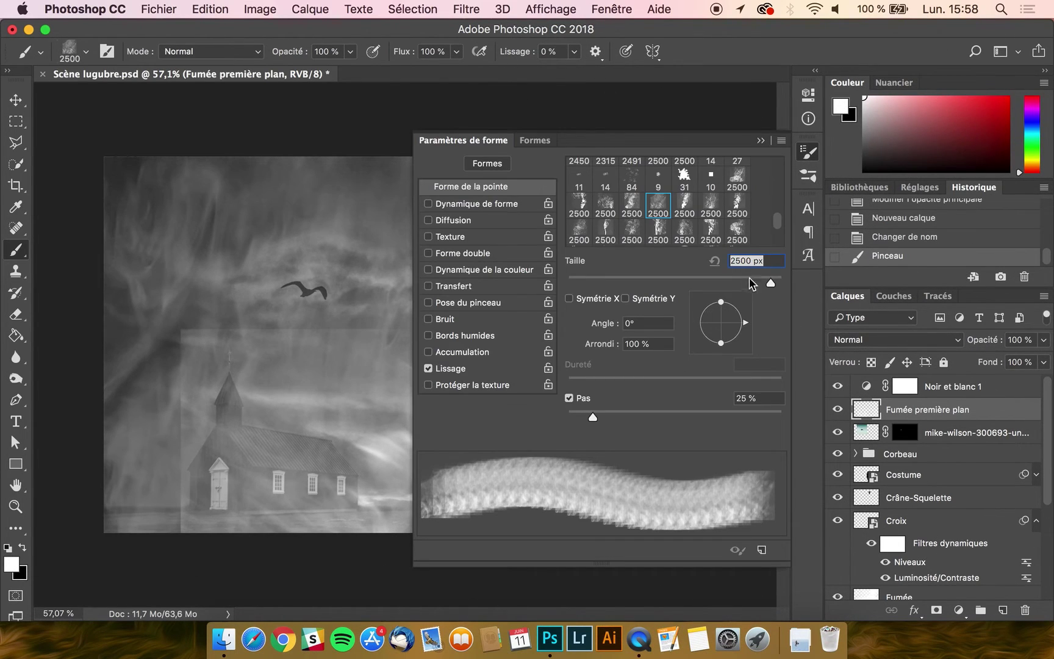
{"action": "left_click", "coordinate": [646, 322]}
{"action": "type", "text": "90"}
{"action": "key", "text": "Return"}
{"action": "left_click", "coordinate": [446, 140]}
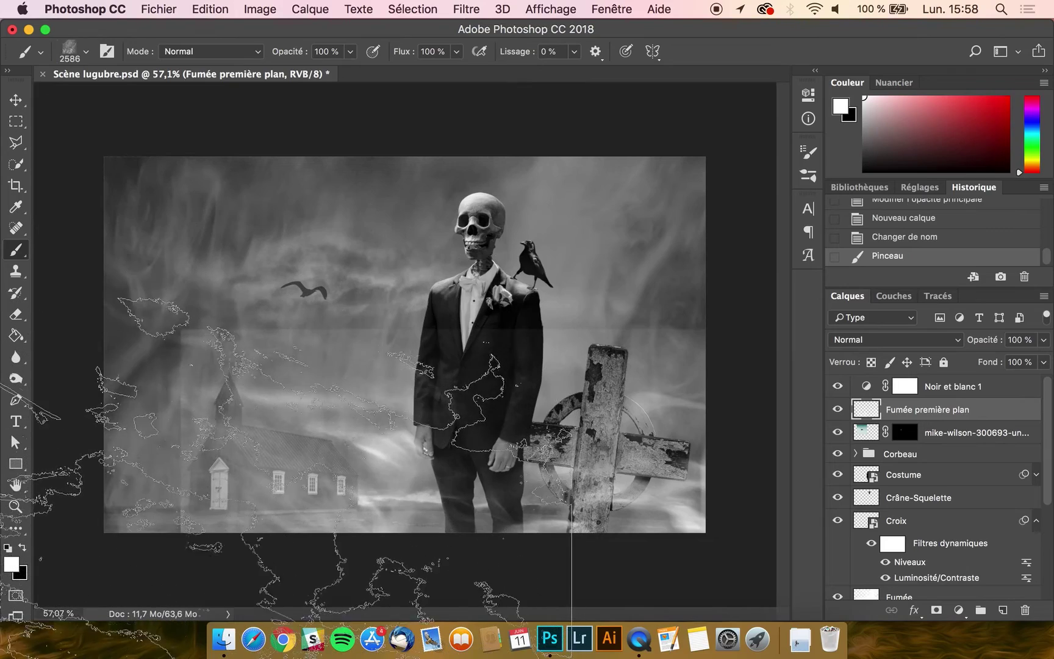
- Stamp smoke brush 110 once across the foreground below the church and the skeleton, undoing the trial stamps
{"action": "left_click", "coordinate": [268, 561]}
{"action": "scroll", "coordinate": [149, 530], "scroll_direction": "down", "scroll_amount": 5}
{"action": "key", "text": "super+z"}
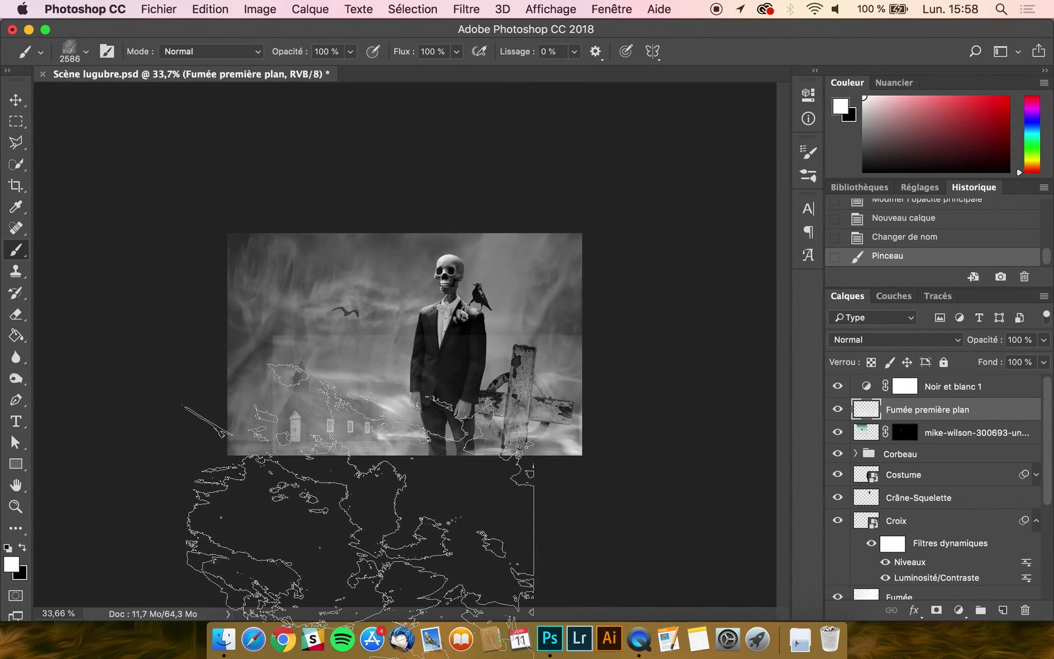
{"action": "left_click", "coordinate": [354, 530]}
{"action": "key", "text": "super+z"}
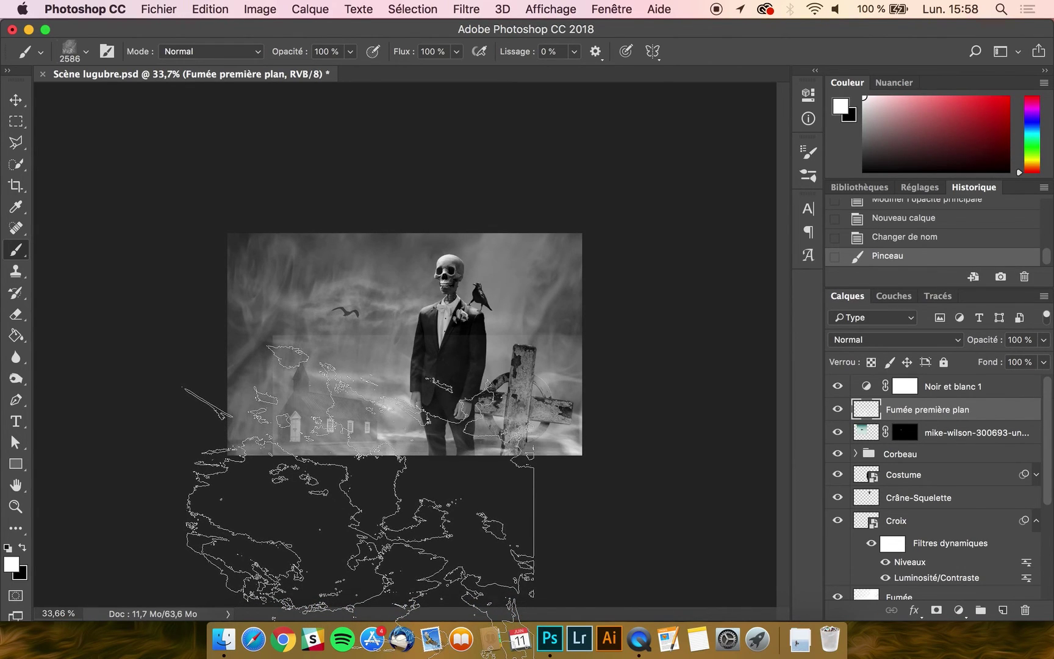
{"action": "left_click", "coordinate": [358, 500]}
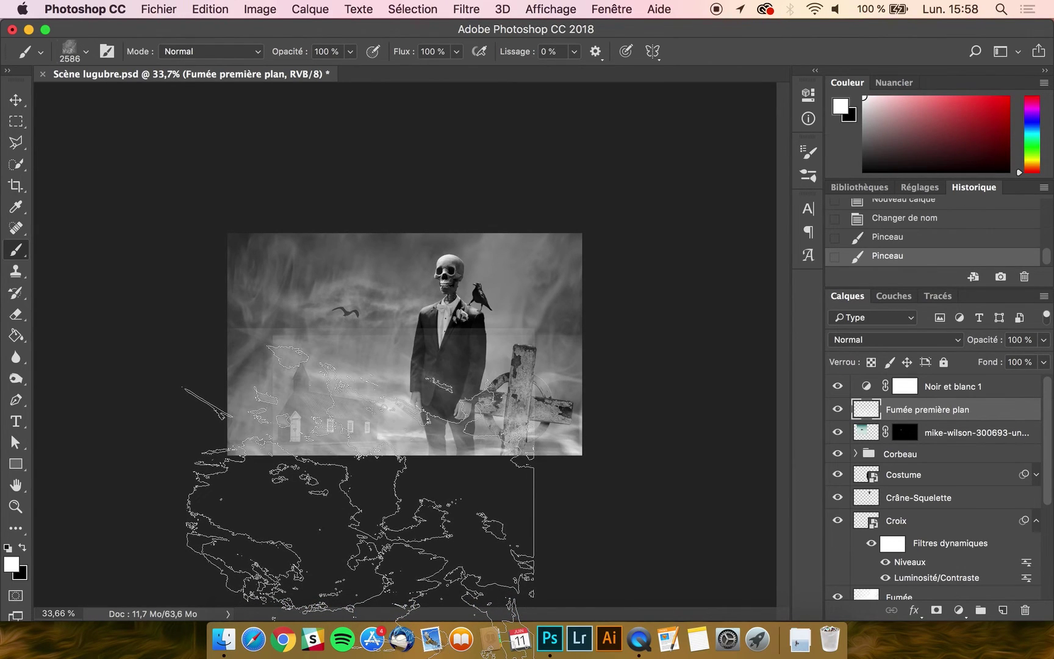
- Choose smoke brush 113 and rotate its tip to an angle of 90°
{"action": "left_click", "coordinate": [86, 52]}
{"action": "left_click", "coordinate": [221, 418]}
{"action": "left_click", "coordinate": [696, 108]}
{"action": "left_click", "coordinate": [809, 209]}
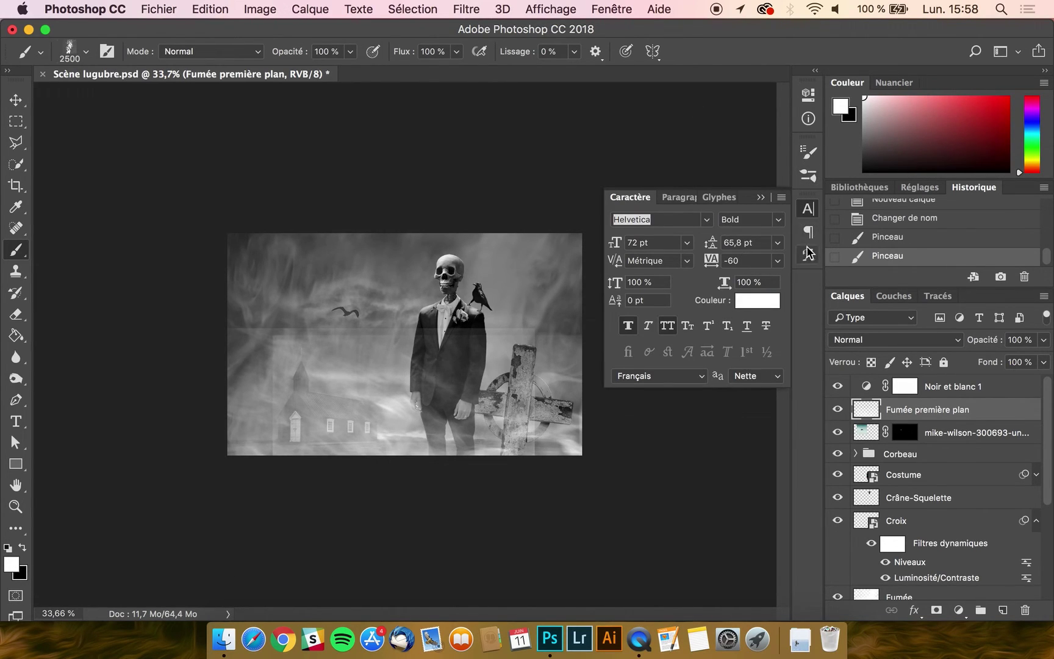
{"action": "key", "text": "F5"}
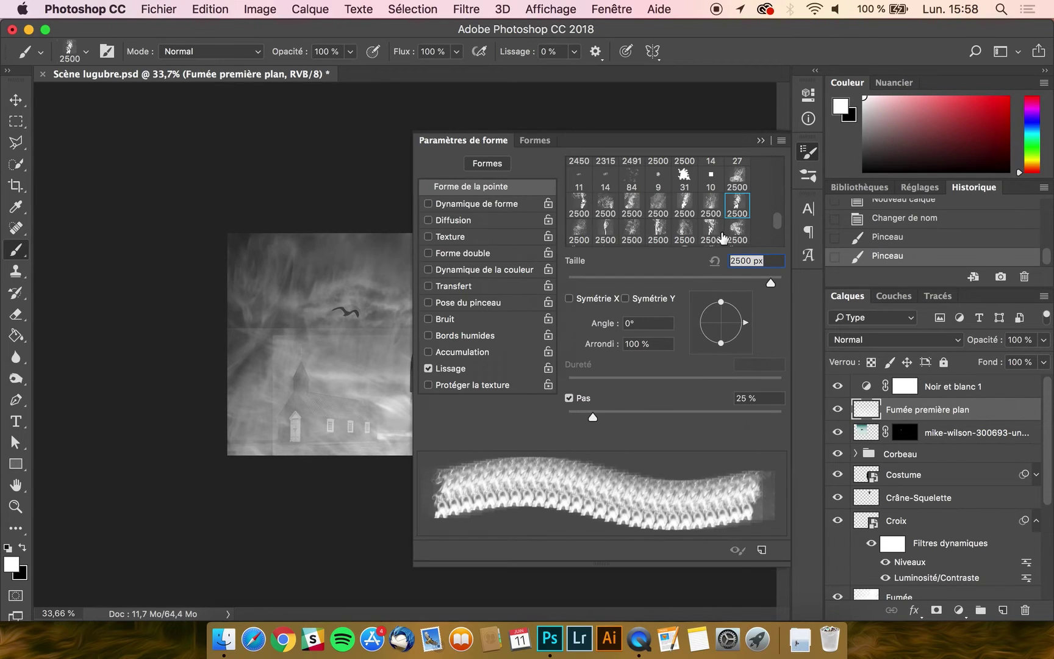
{"action": "left_click", "coordinate": [661, 323]}
{"action": "type", "text": "90"}
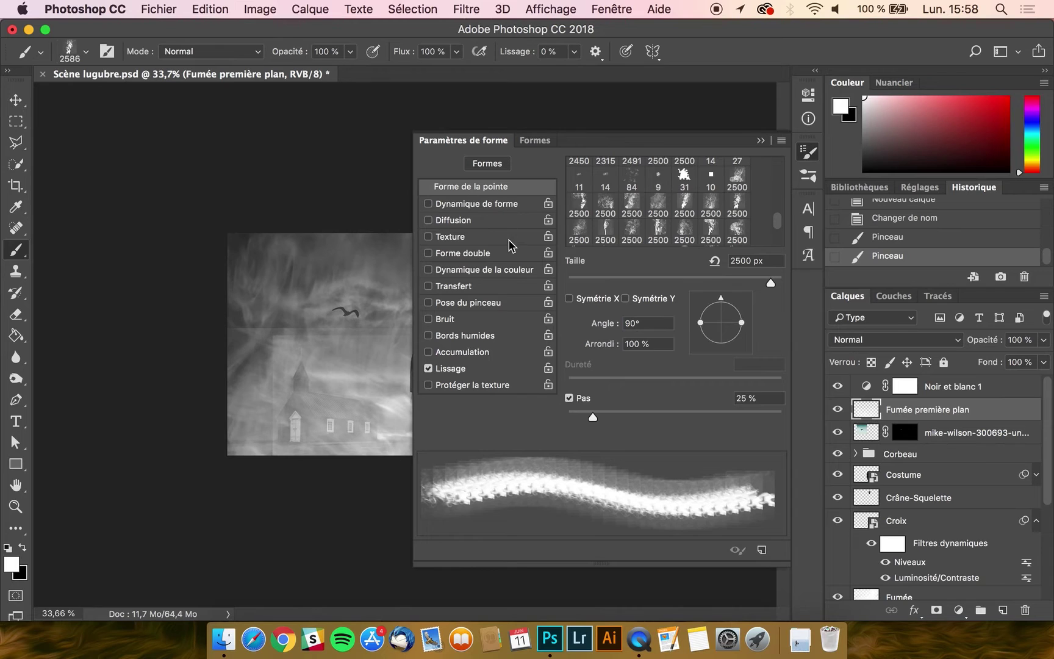
{"action": "key", "text": "F5"}
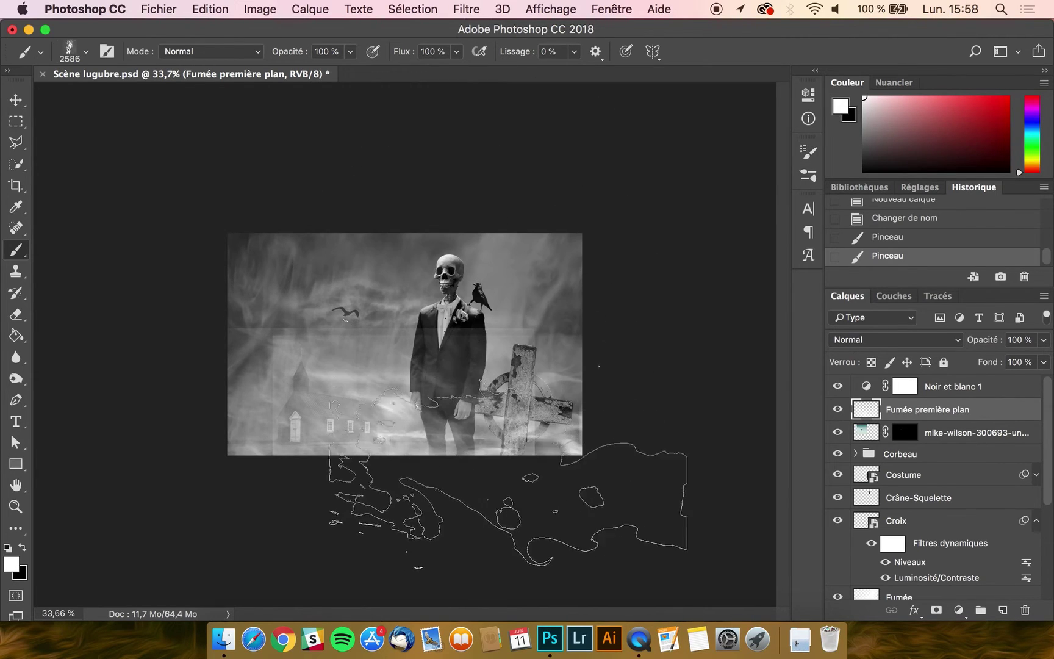
- Try stamping smoke brush 113 at several spots across the foreground, undoing trial stamps
{"action": "left_click", "coordinate": [513, 433]}
{"action": "key", "text": "super+z"}
{"action": "left_click", "coordinate": [515, 454]}
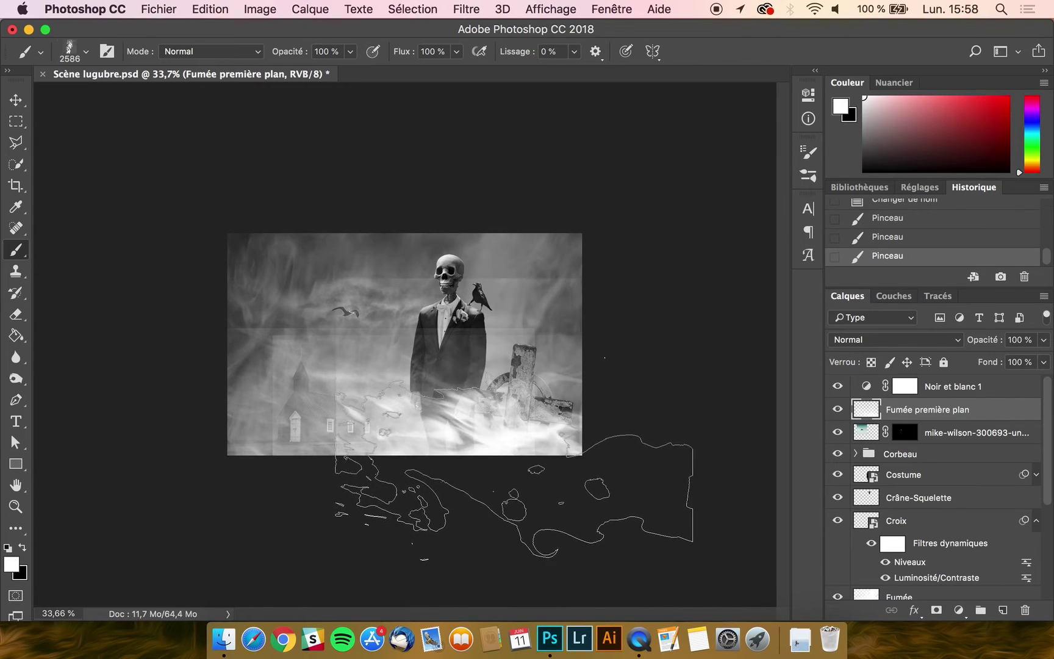
{"action": "left_click", "coordinate": [314, 444]}
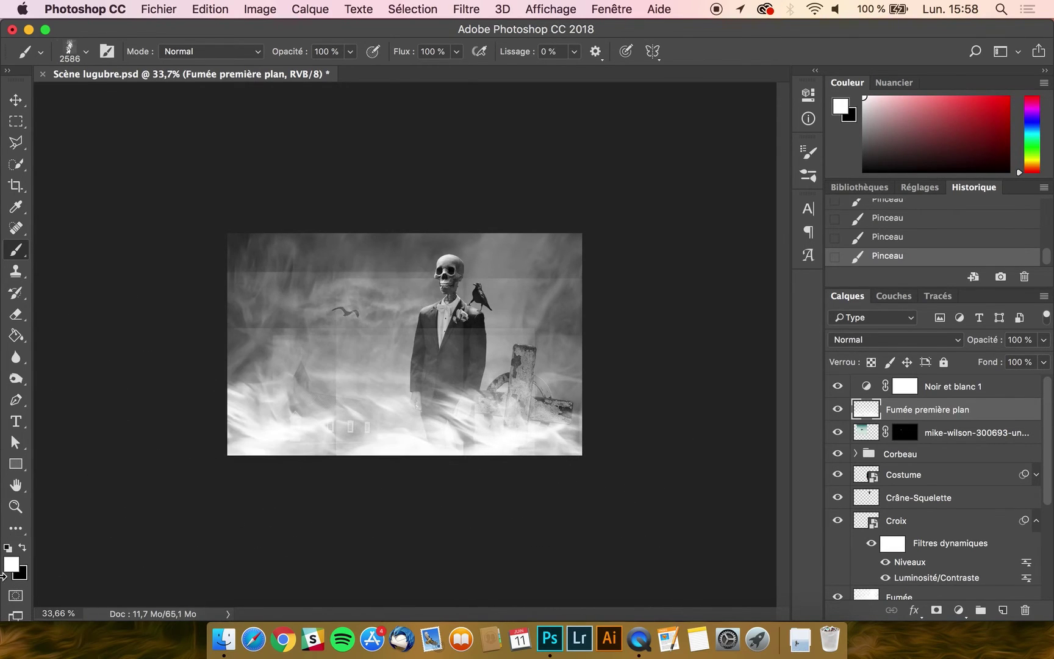
{"action": "key", "text": "super+z"}
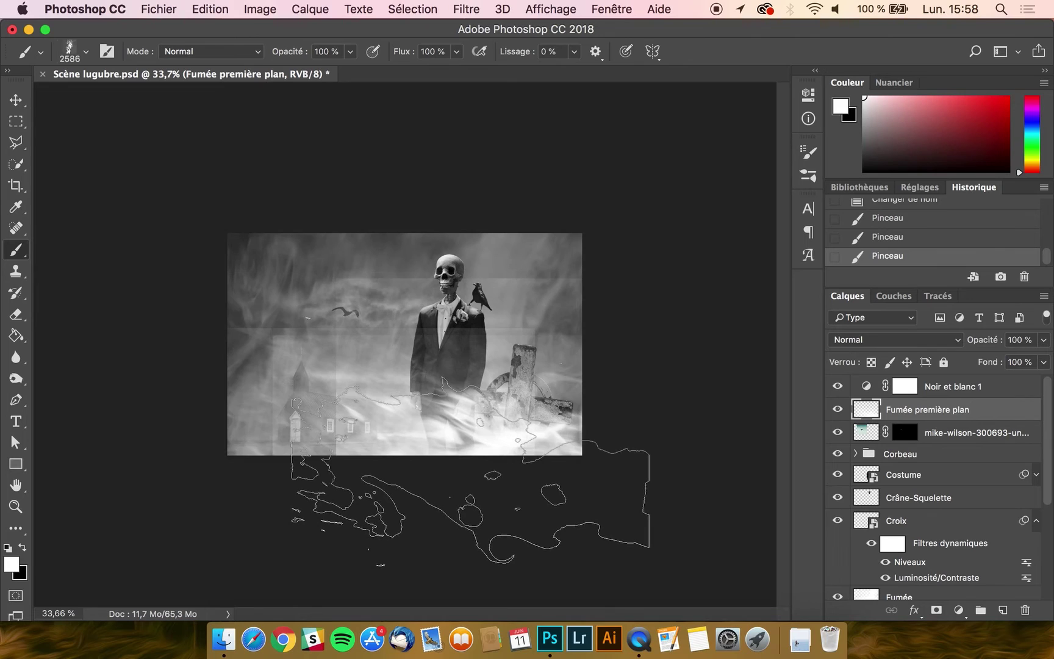
{"action": "left_click", "coordinate": [468, 431]}
{"action": "key", "text": "super+z"}
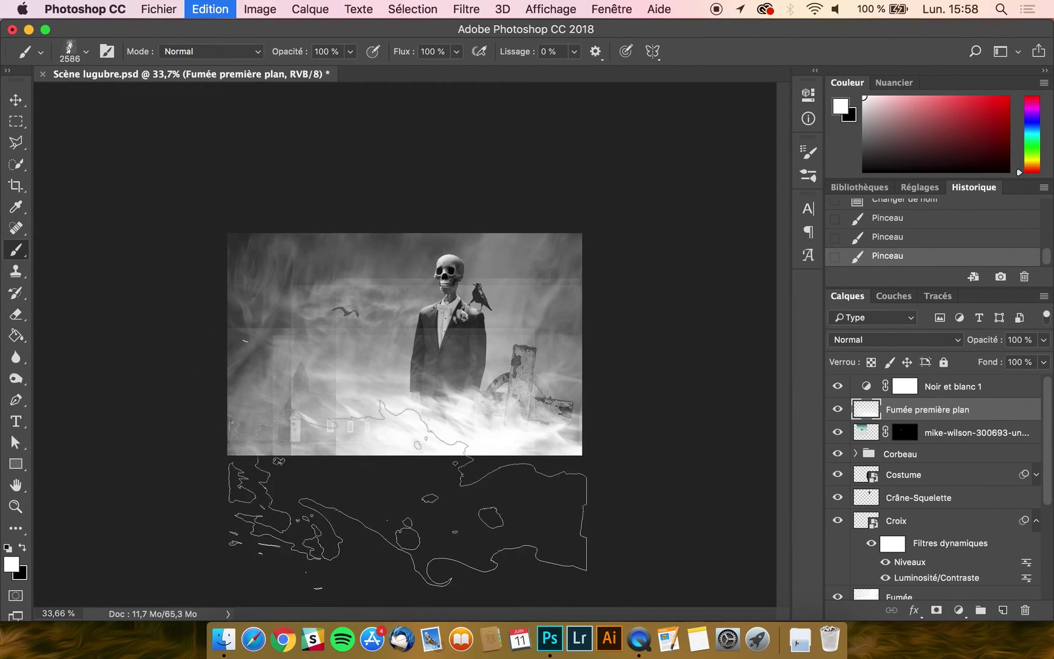
{"action": "left_click", "coordinate": [382, 452]}
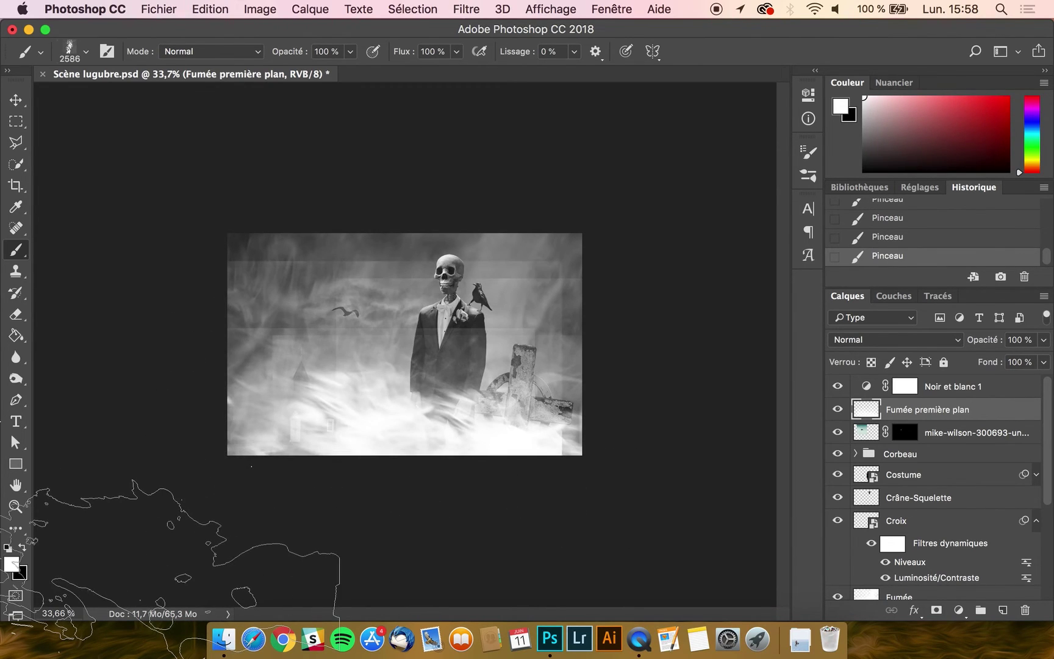
{"action": "key", "text": "super+z"}
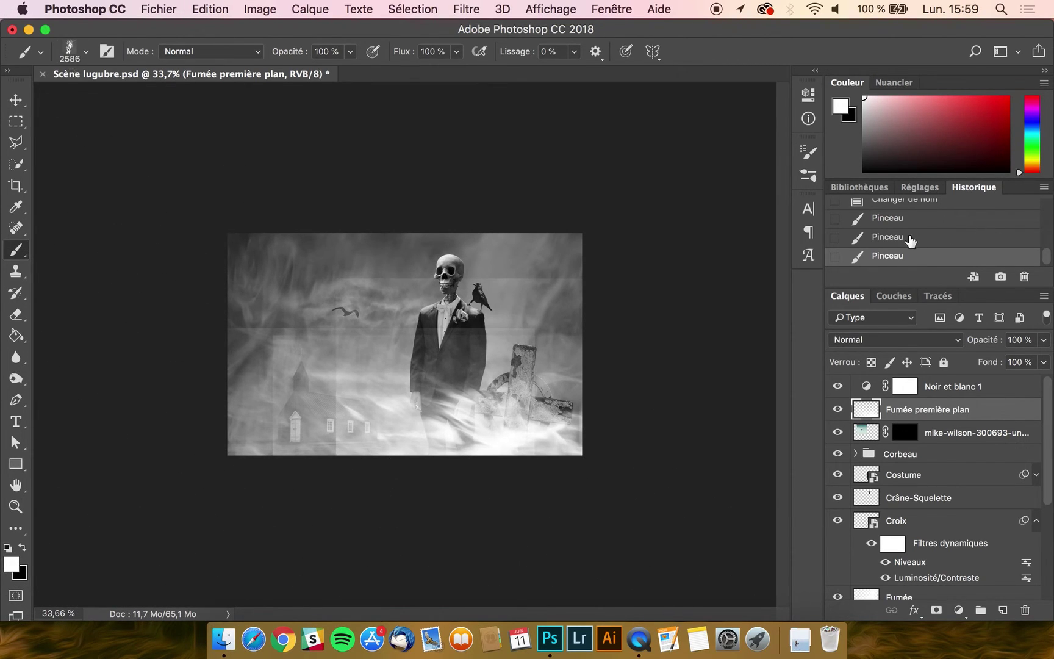
- Revert Fumée première plan to its empty state after renaming and stamp smoke brush 113 on it once at 4705 px
{"action": "left_click", "coordinate": [910, 206]}
{"action": "left_click_drag", "start_coordinate": [373, 442], "coordinate": [681, 379], "text": "ctrl+alt"}
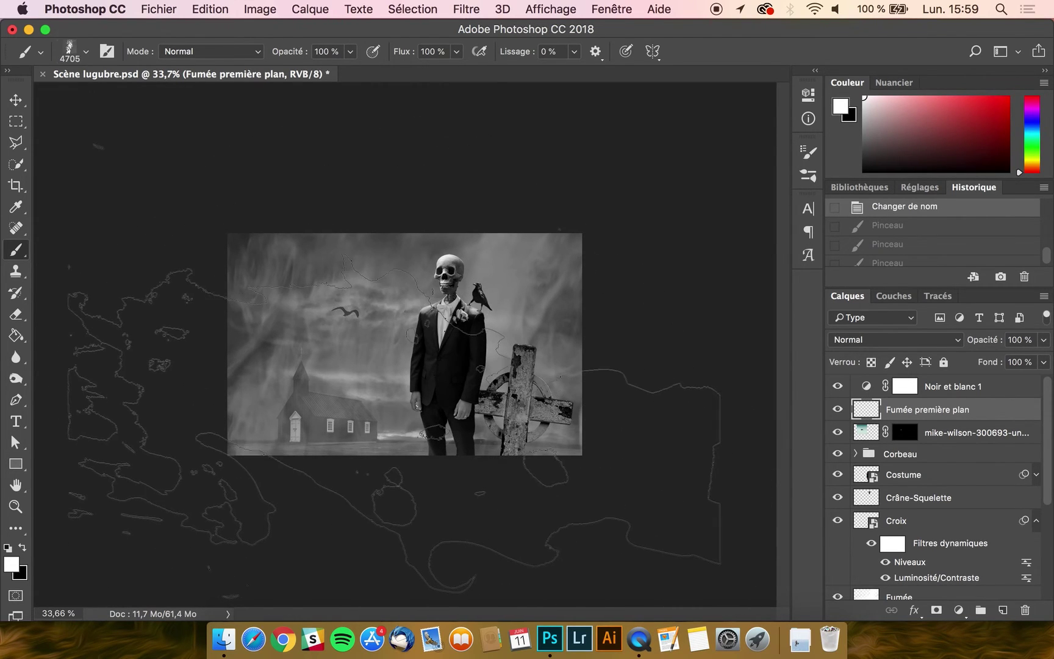
{"action": "left_click", "coordinate": [292, 525]}
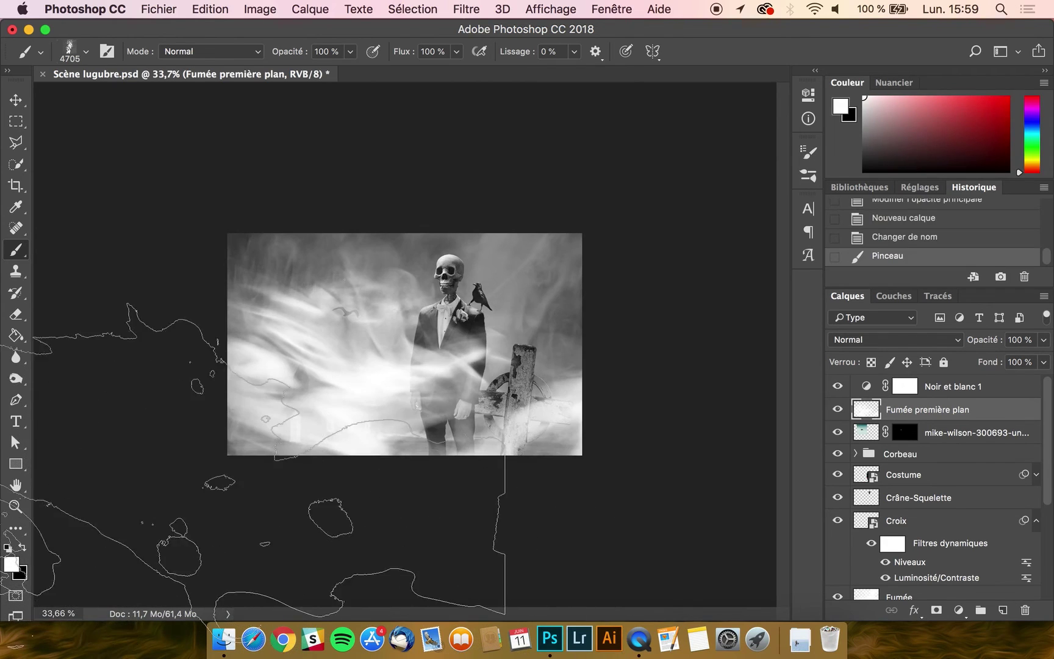
- Move the foreground smoke lower, widen it to 148.16 % and flatten it across the bottom of the scene
{"action": "left_click", "coordinate": [17, 100]}
{"action": "left_click_drag", "start_coordinate": [450, 311], "coordinate": [440, 376]}
{"action": "key", "text": "super+t"}
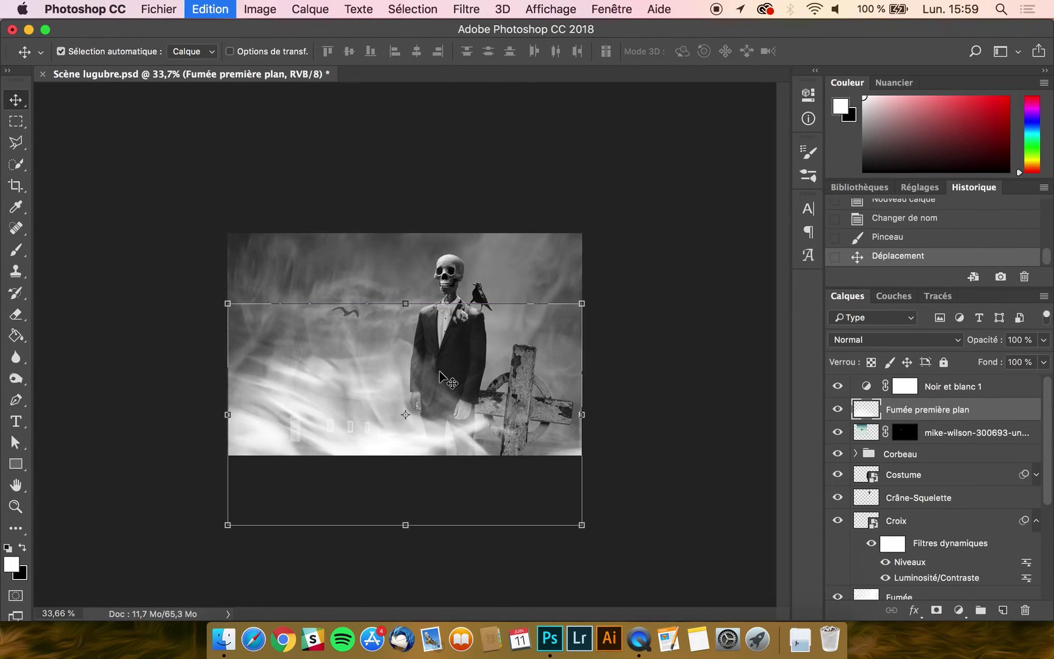
{"action": "left_click_drag", "start_coordinate": [581, 415], "coordinate": [752, 415]}
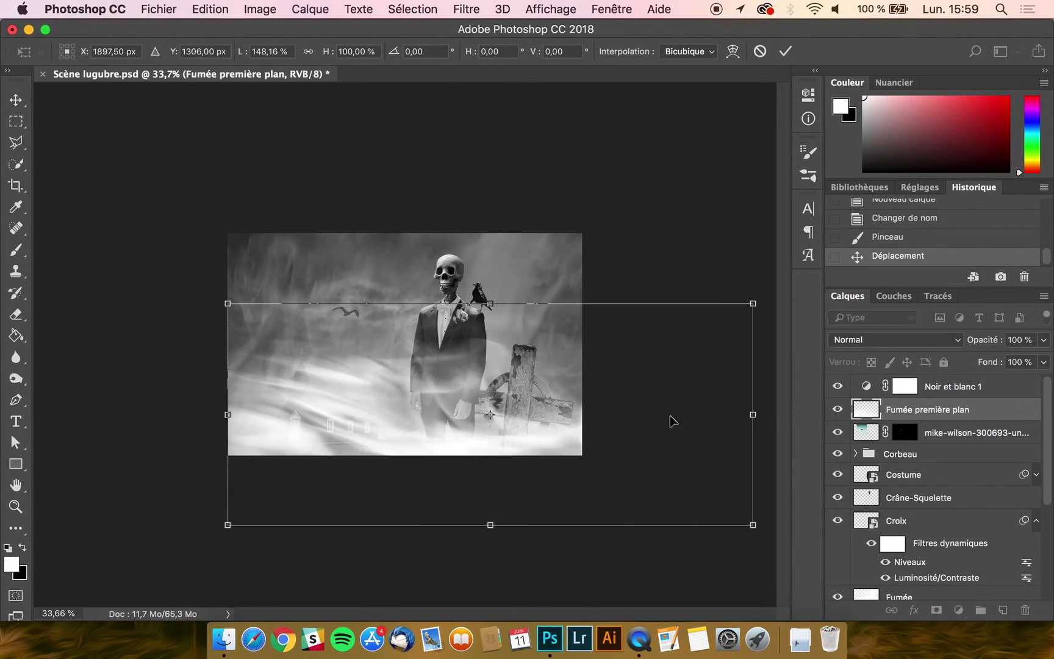
{"action": "left_click_drag", "start_coordinate": [589, 397], "coordinate": [571, 395]}
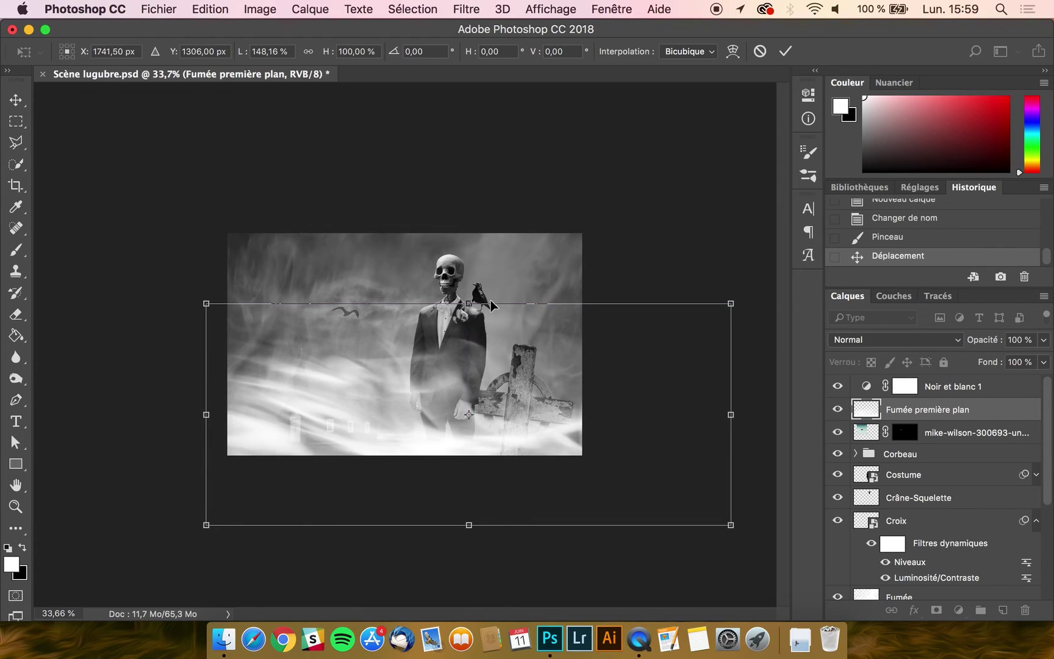
{"action": "left_click_drag", "start_coordinate": [488, 304], "coordinate": [488, 331]}
{"action": "left_click_drag", "start_coordinate": [468, 556], "coordinate": [471, 492]}
{"action": "left_click_drag", "start_coordinate": [449, 376], "coordinate": [458, 382]}
{"action": "key", "text": "Return"}
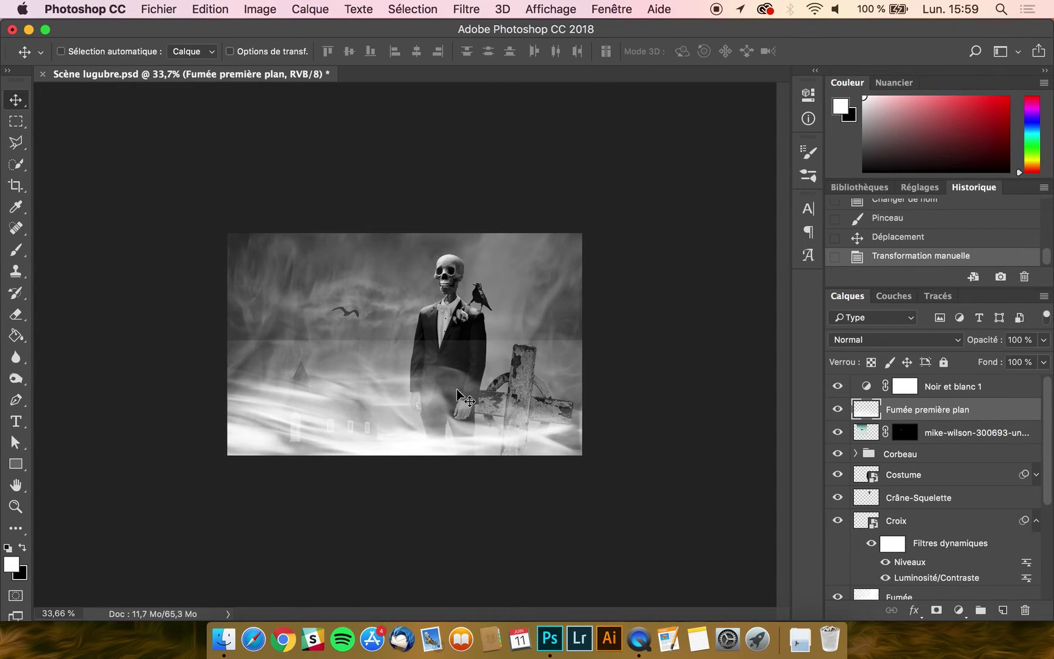
- Erase the hard upper edge of the foreground smoke and set the Fumée première plan opacity to 59 %
{"action": "left_click", "coordinate": [17, 314]}
{"action": "mouse_move", "coordinate": [583, 331]}
{"action": "left_mouse_down"}
{"action": "mouse_move", "coordinate": [581, 318]}
{"action": "mouse_move", "coordinate": [439, 353]}
{"action": "mouse_move", "coordinate": [211, 310]}
{"action": "left_mouse_up"}
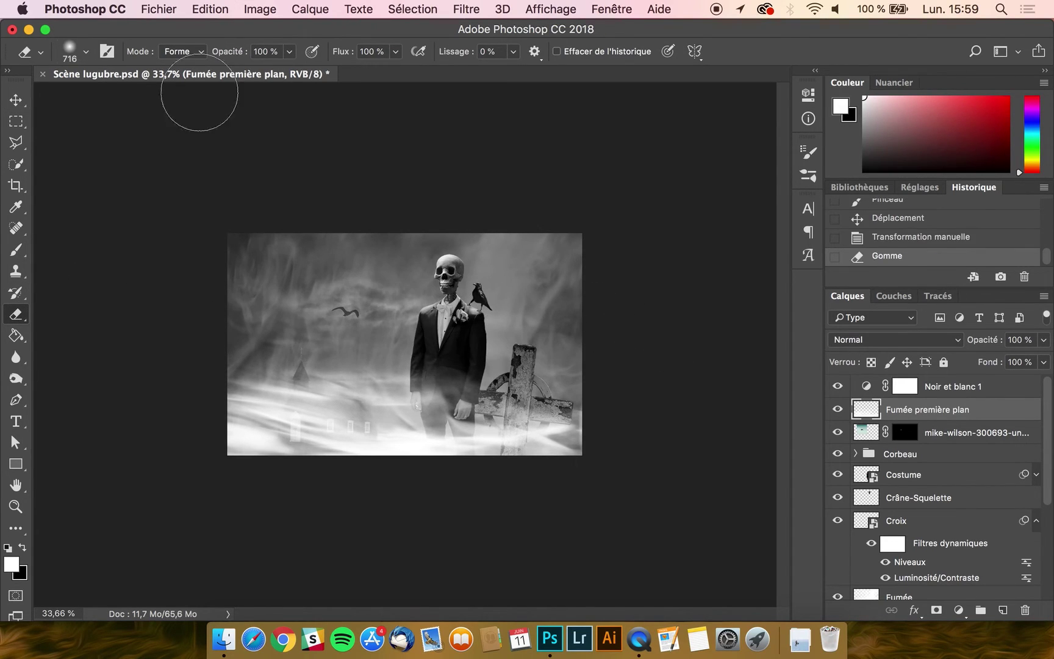
{"action": "left_click", "coordinate": [16, 99]}
{"action": "left_click", "coordinate": [1044, 339]}
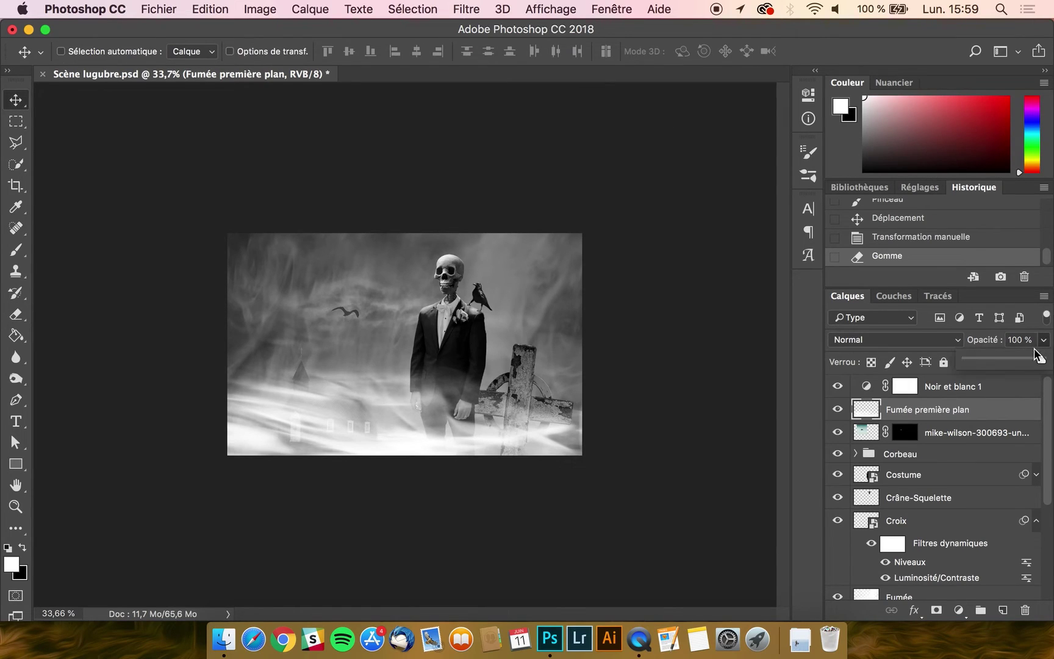
{"action": "left_click_drag", "start_coordinate": [1016, 360], "coordinate": [1016, 359]}
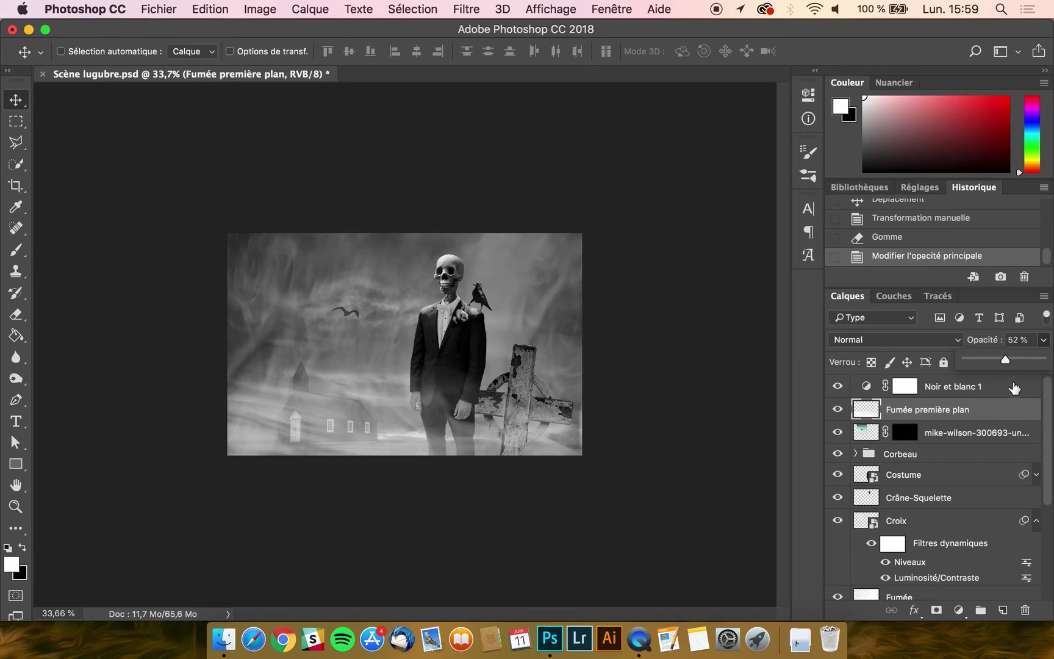
{"action": "left_click_drag", "start_coordinate": [1009, 358], "coordinate": [1014, 359]}
{"action": "scroll", "coordinate": [545, 364], "scroll_direction": "up", "scroll_amount": 4}
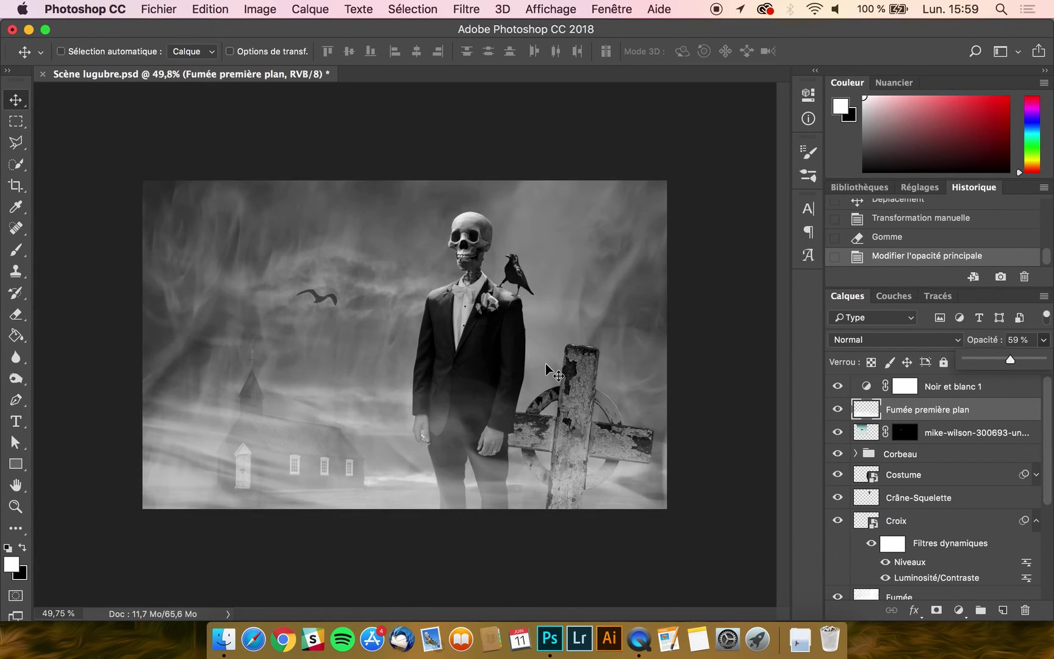
{"action": "left_click", "coordinate": [18, 102]}
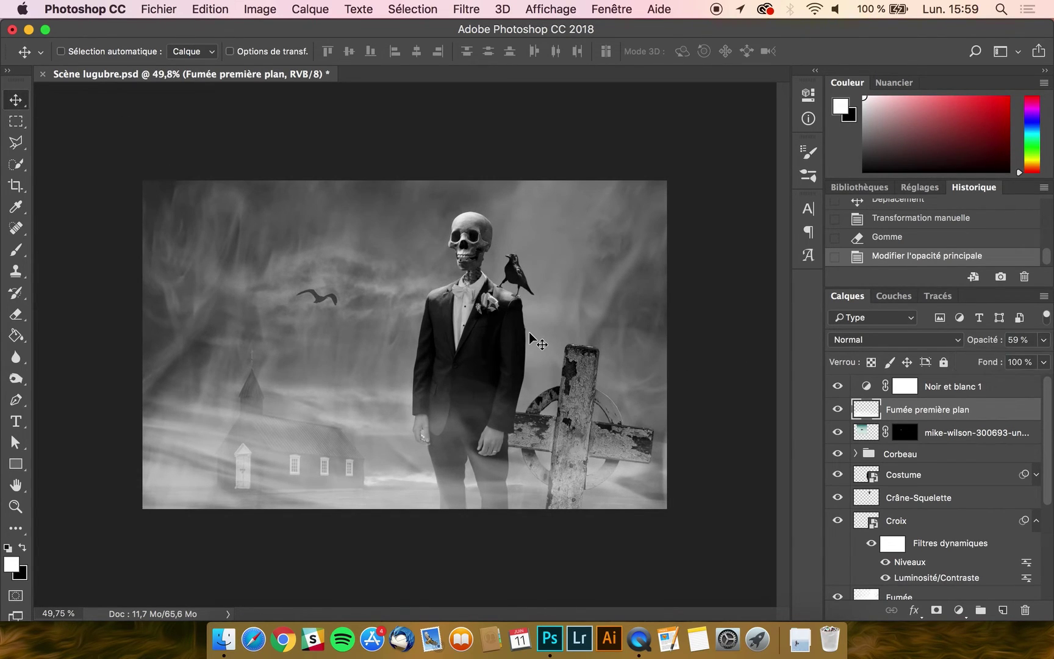
{"action": "scroll", "coordinate": [529, 333], "scroll_direction": "up", "scroll_amount": 2}
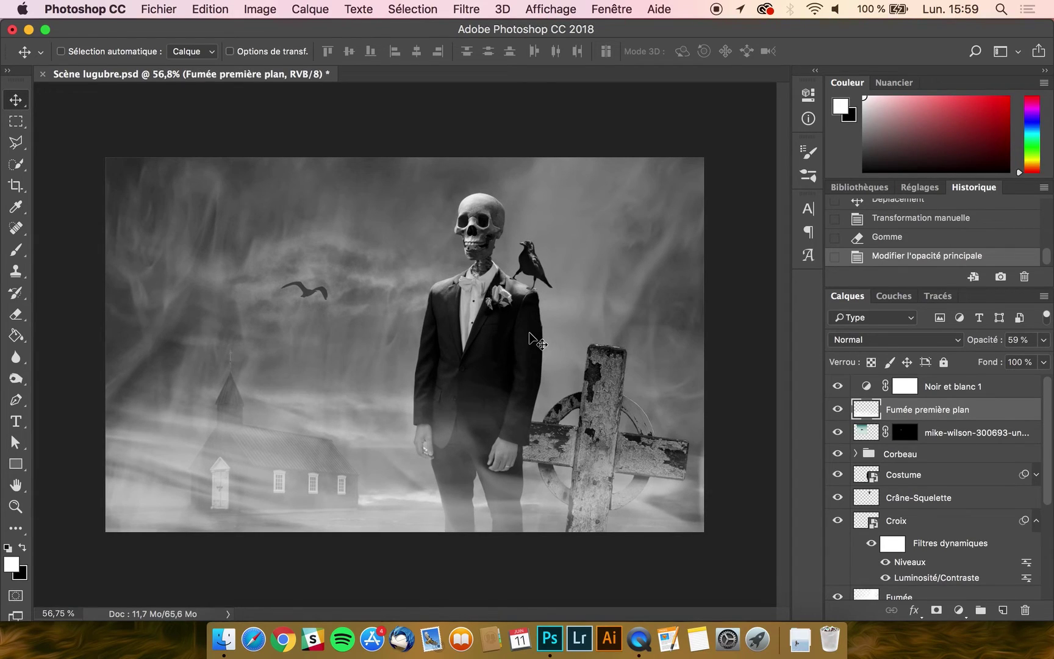
- Add a new layer above Fumée première plan and choose the Arrondi flou soft brush with black as the foreground colour
{"action": "left_click", "coordinate": [1003, 610]}
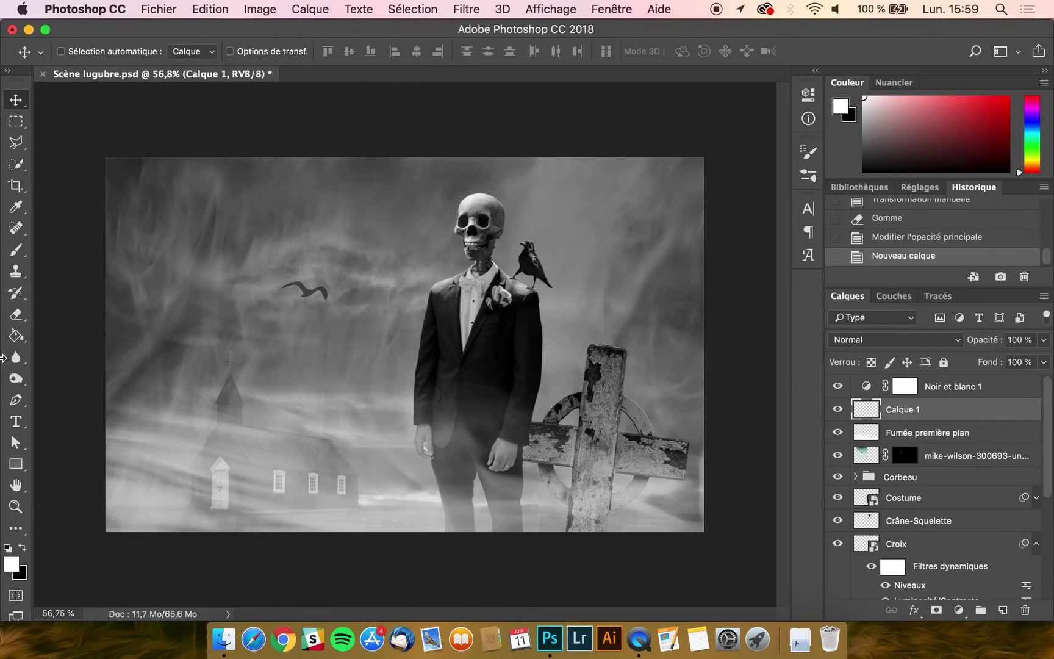
{"action": "left_click", "coordinate": [18, 251]}
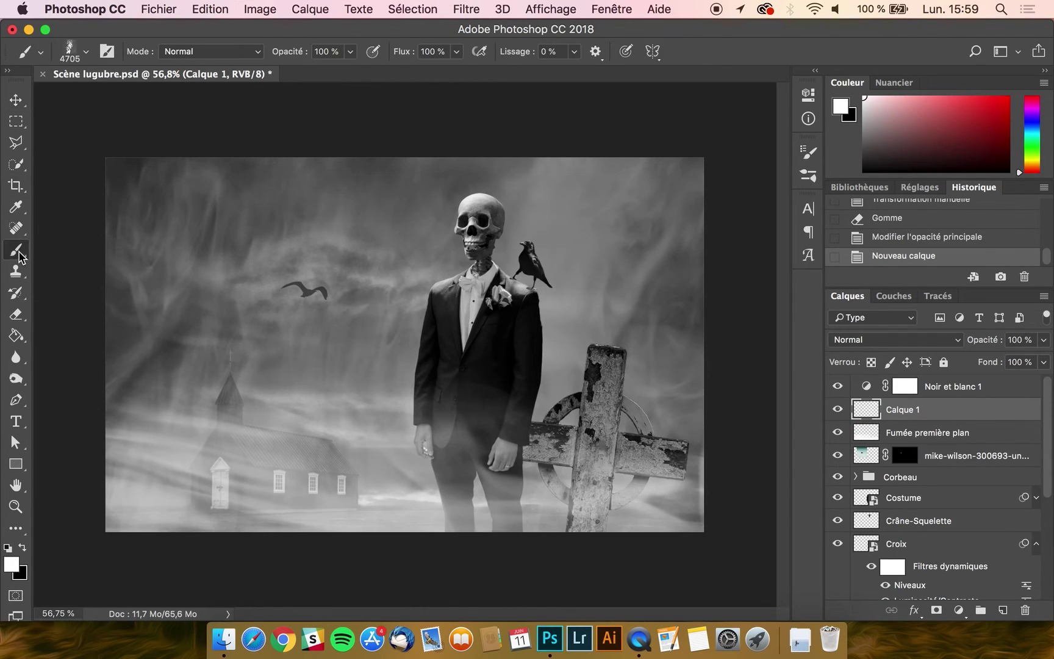
{"action": "left_click", "coordinate": [82, 64]}
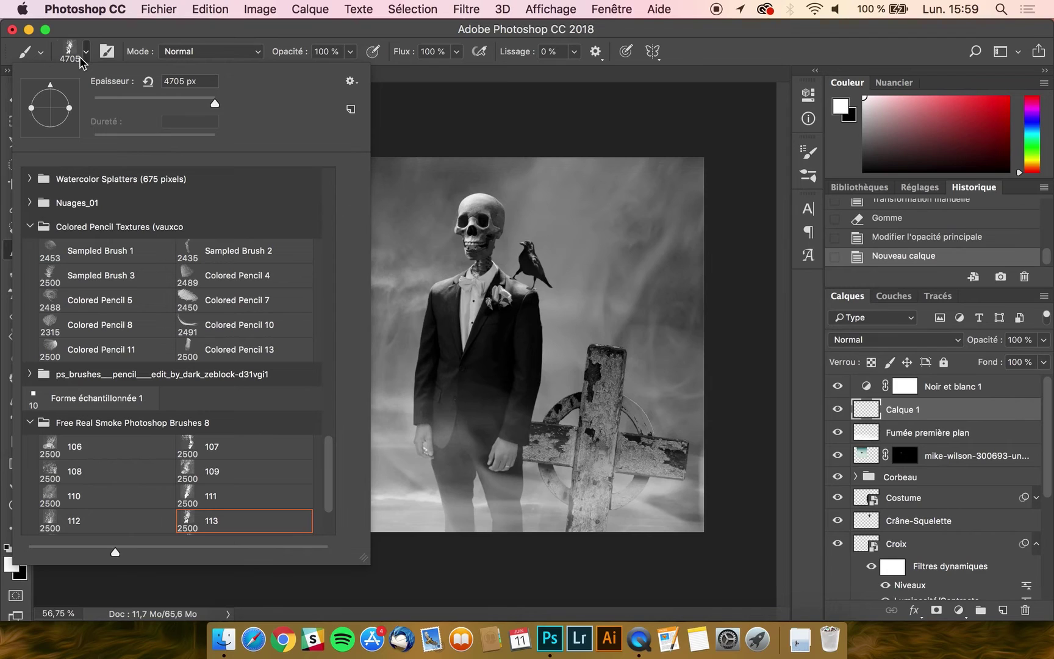
{"action": "left_click", "coordinate": [176, 38]}
{"action": "left_click", "coordinate": [22, 549]}
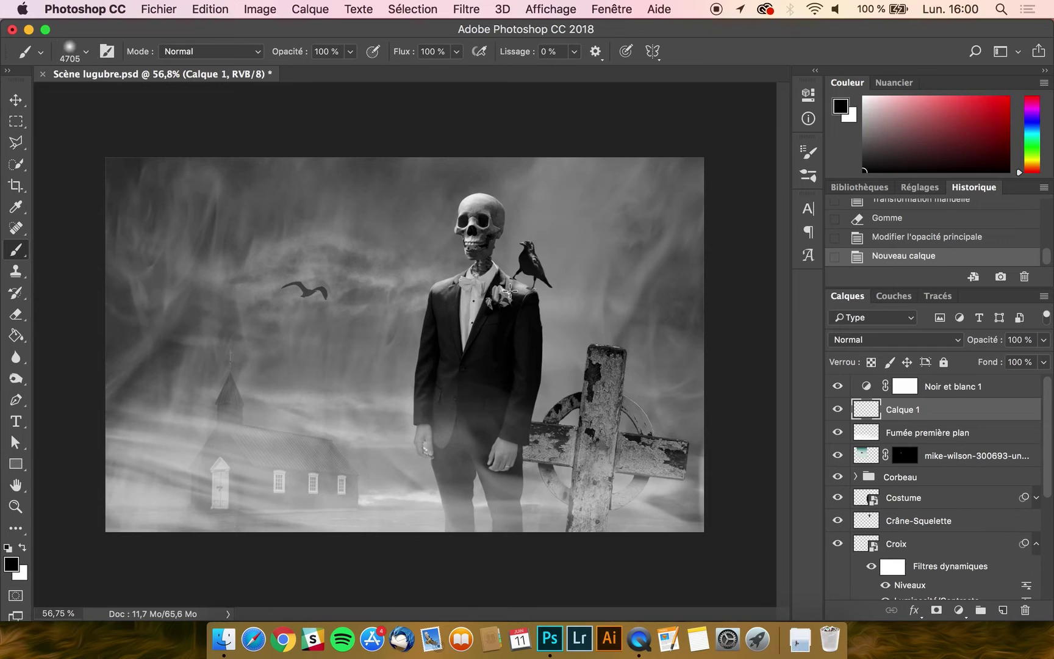
{"action": "left_click", "coordinate": [78, 55]}
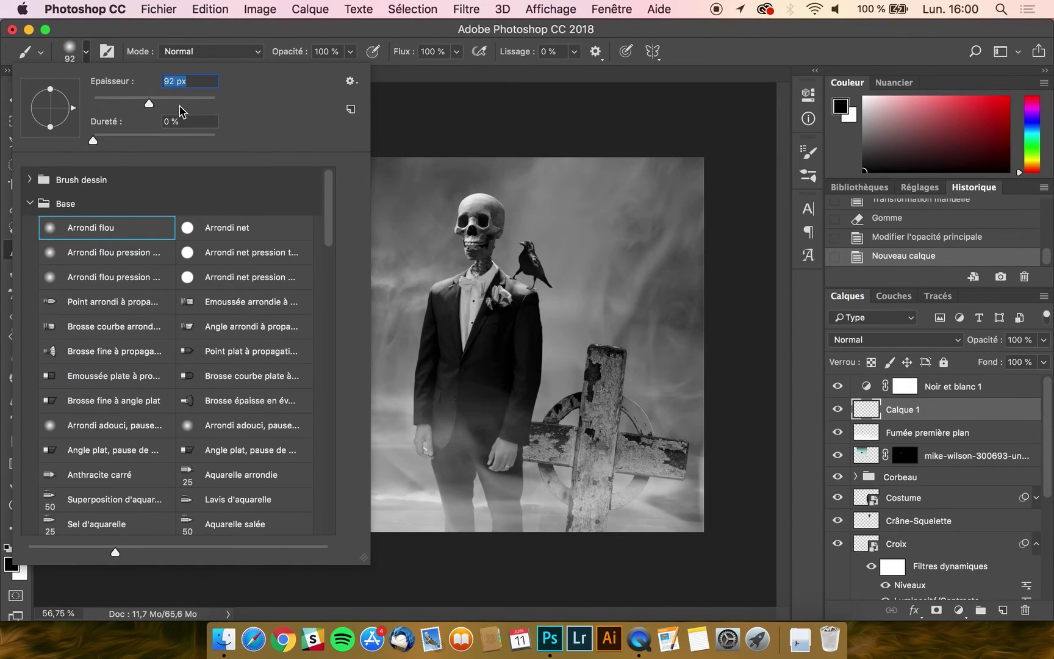
{"action": "key", "text": "Return"}
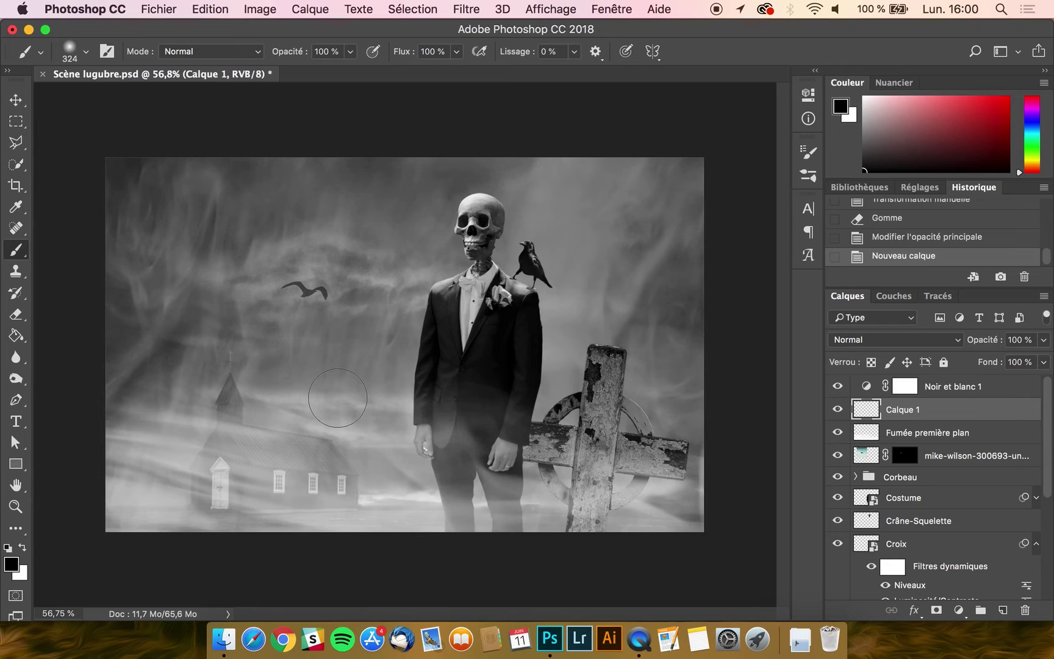
- Darken the bottom of the scene with broad black strokes at 50 % brush opacity and a 1117 px size
{"action": "left_click_drag", "start_coordinate": [338, 397], "coordinate": [448, 402]}
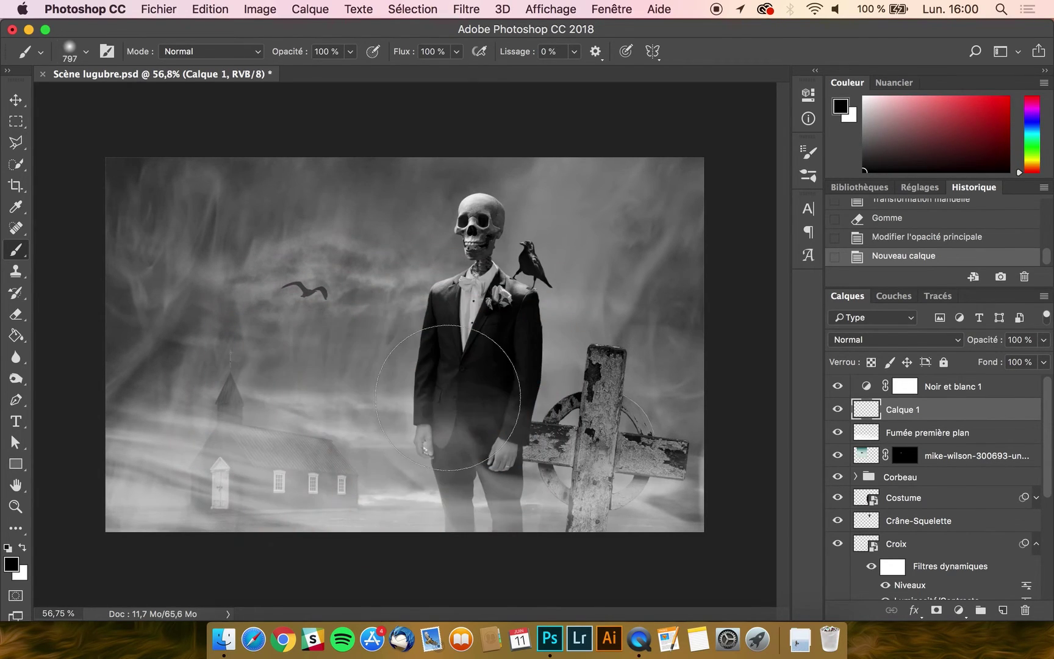
{"action": "left_click", "coordinate": [350, 52]}
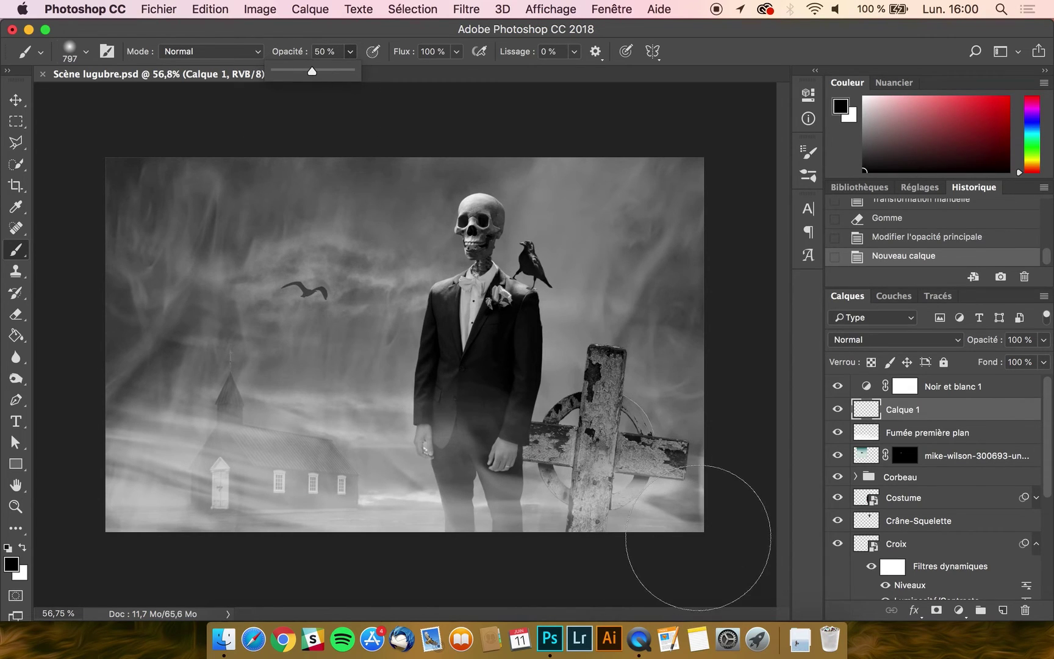
{"action": "left_click_drag", "start_coordinate": [677, 497], "coordinate": [696, 492]}
{"action": "scroll", "coordinate": [701, 493], "scroll_direction": "down", "scroll_amount": 3}
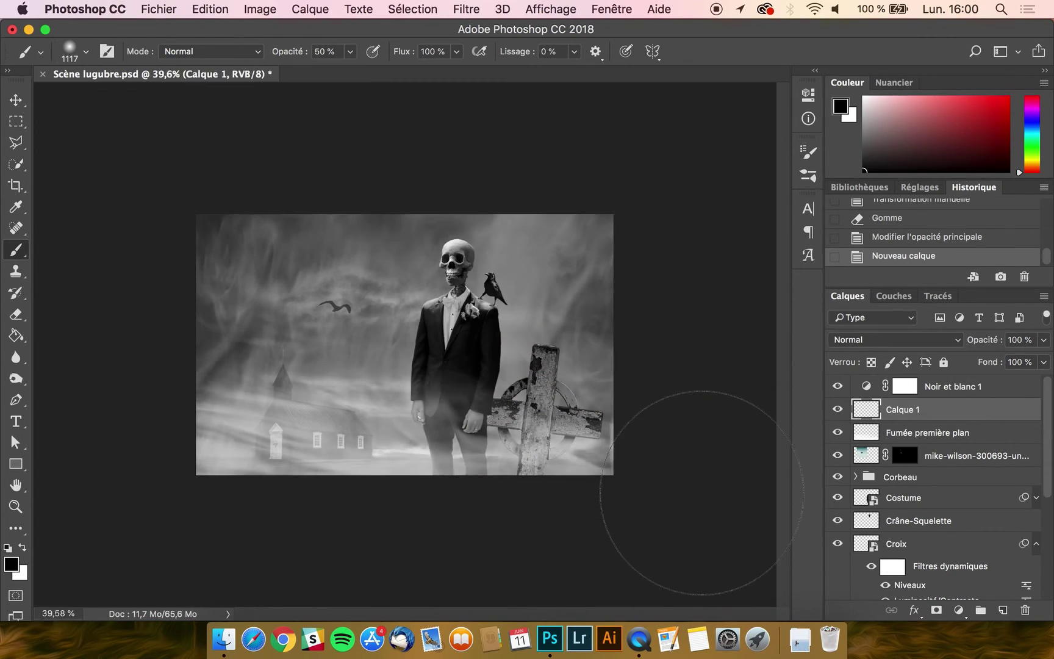
{"action": "mouse_move", "coordinate": [378, 464]}
{"action": "left_mouse_down"}
{"action": "mouse_move", "coordinate": [101, 470]}
{"action": "mouse_move", "coordinate": [160, 513]}
{"action": "left_mouse_up"}
{"action": "mouse_move", "coordinate": [563, 528]}
{"action": "left_mouse_down"}
{"action": "mouse_move", "coordinate": [647, 514]}
{"action": "mouse_move", "coordinate": [321, 519]}
{"action": "mouse_move", "coordinate": [655, 537]}
{"action": "mouse_move", "coordinate": [141, 528]}
{"action": "mouse_move", "coordinate": [262, 509]}
{"action": "left_mouse_up"}
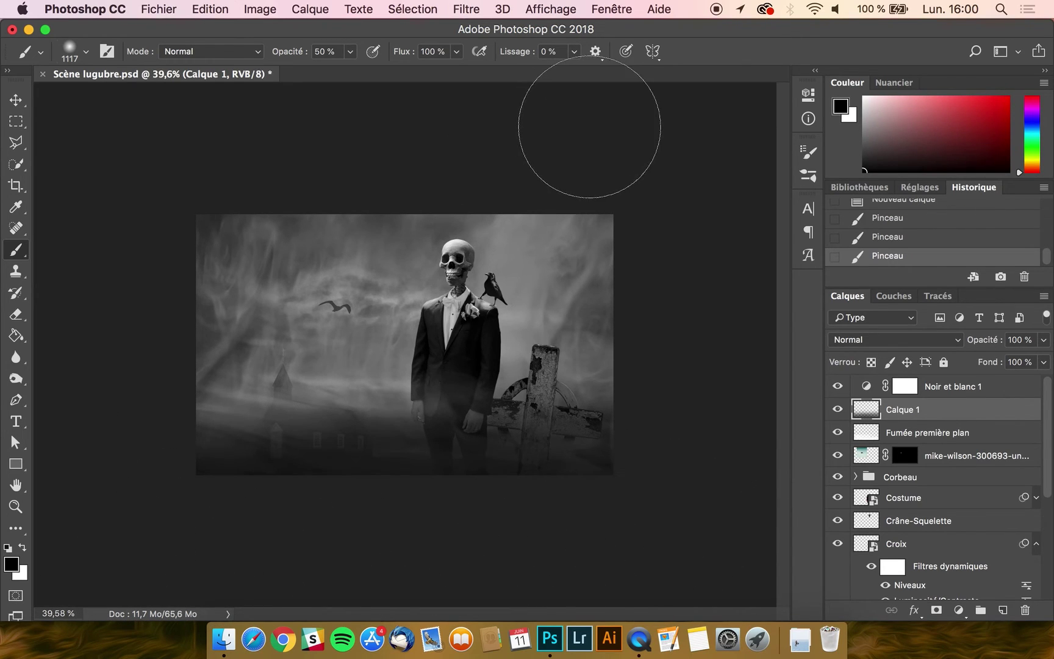
- Darken the sky along the image's upper edge with repeated broad soft black strokes
{"action": "left_click_drag", "start_coordinate": [637, 176], "coordinate": [35, 212]}
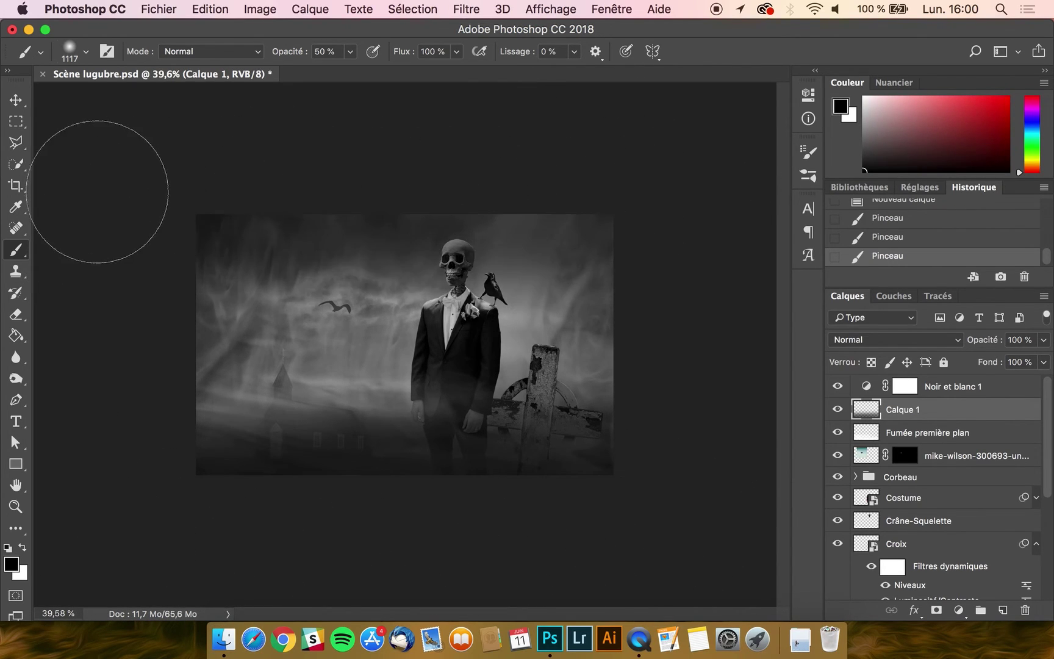
{"action": "mouse_move", "coordinate": [107, 214]}
{"action": "left_mouse_down"}
{"action": "mouse_move", "coordinate": [732, 181]}
{"action": "mouse_move", "coordinate": [123, 226]}
{"action": "left_mouse_up"}
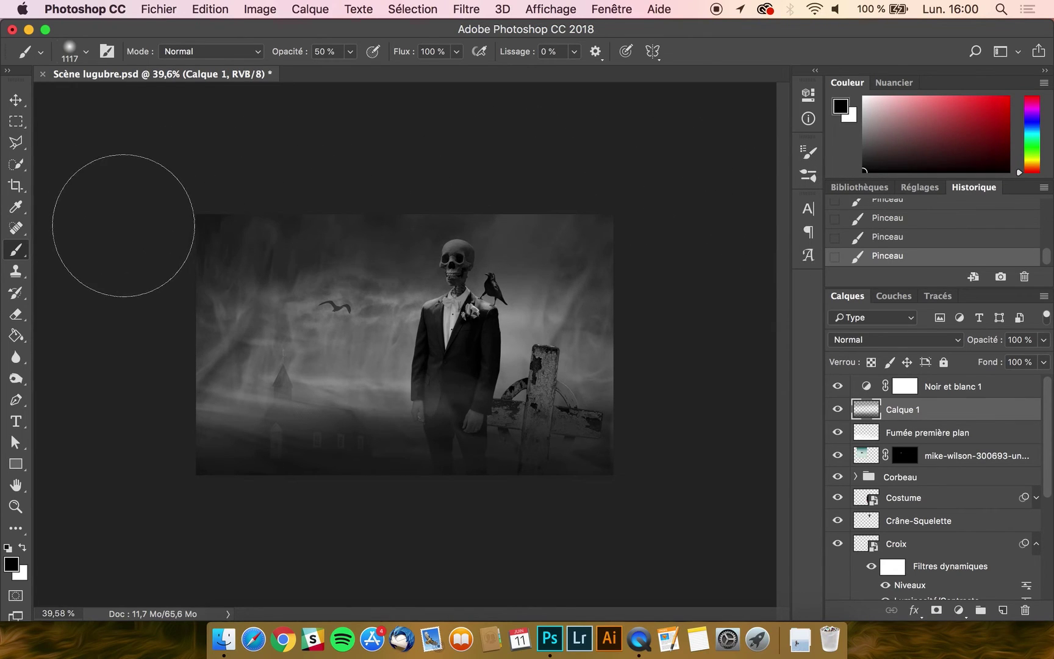
{"action": "mouse_move", "coordinate": [621, 204]}
{"action": "left_mouse_down"}
{"action": "mouse_move", "coordinate": [294, 198]}
{"action": "mouse_move", "coordinate": [169, 181]}
{"action": "left_mouse_up"}
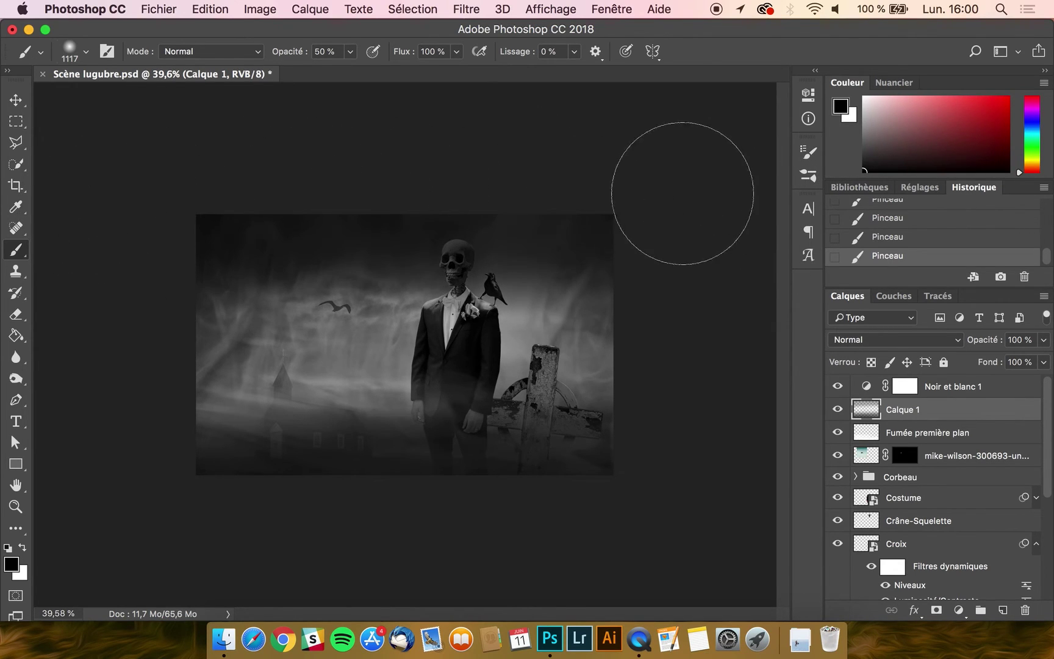
{"action": "left_click_drag", "start_coordinate": [672, 189], "coordinate": [111, 190]}
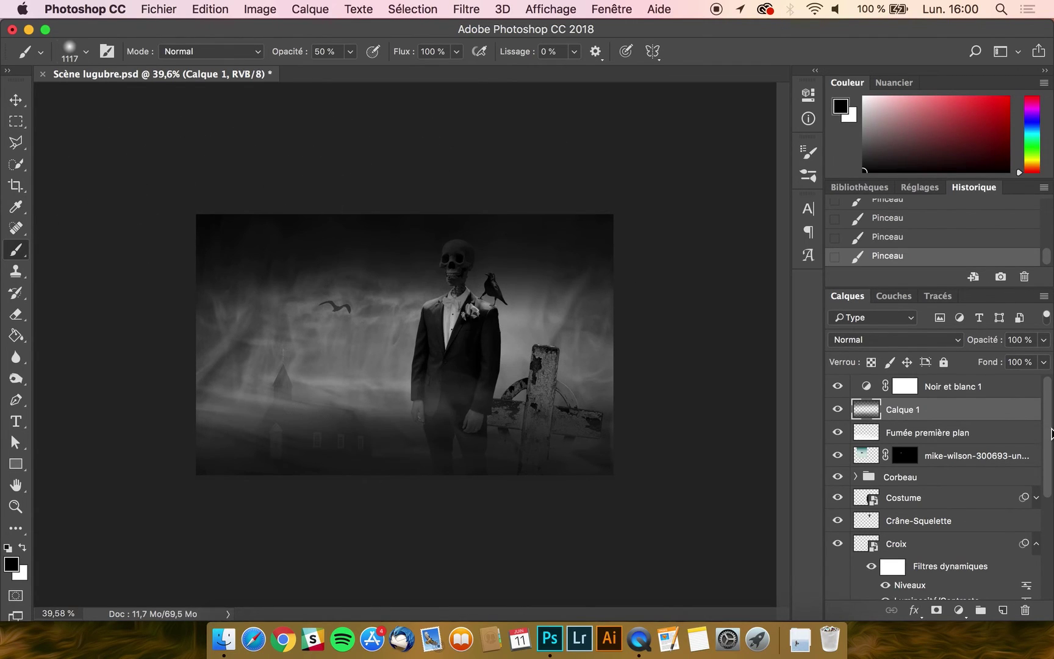
- Set the opacity of the black shading layer Calque 1 to 79 %
{"action": "left_click", "coordinate": [1043, 342]}
{"action": "left_click_drag", "start_coordinate": [1021, 362], "coordinate": [1021, 363]}
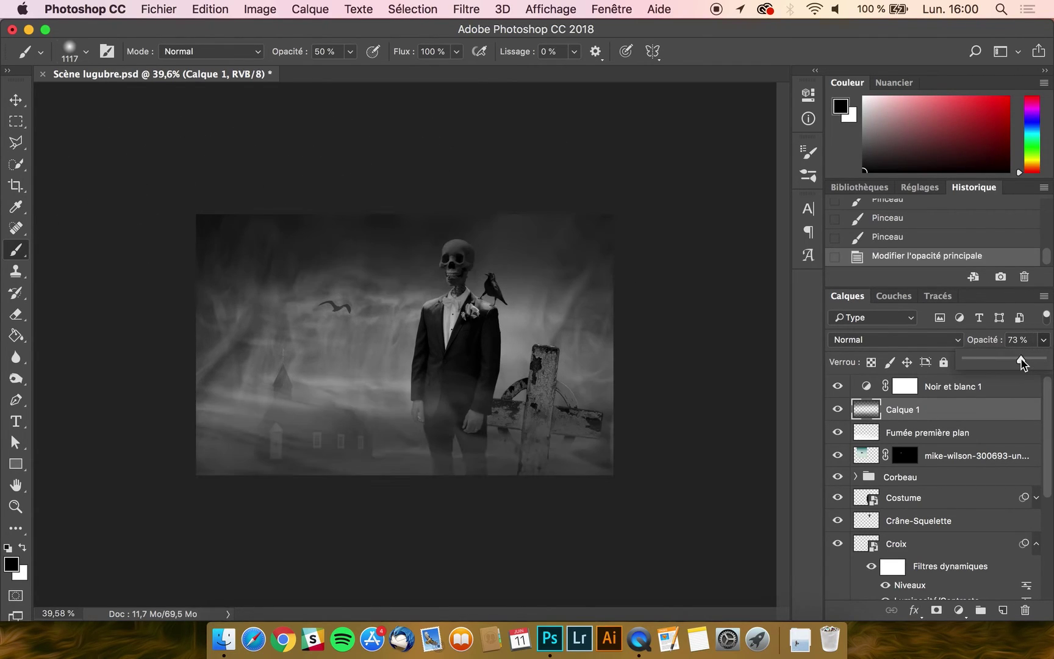
{"action": "left_click", "coordinate": [1027, 362]}
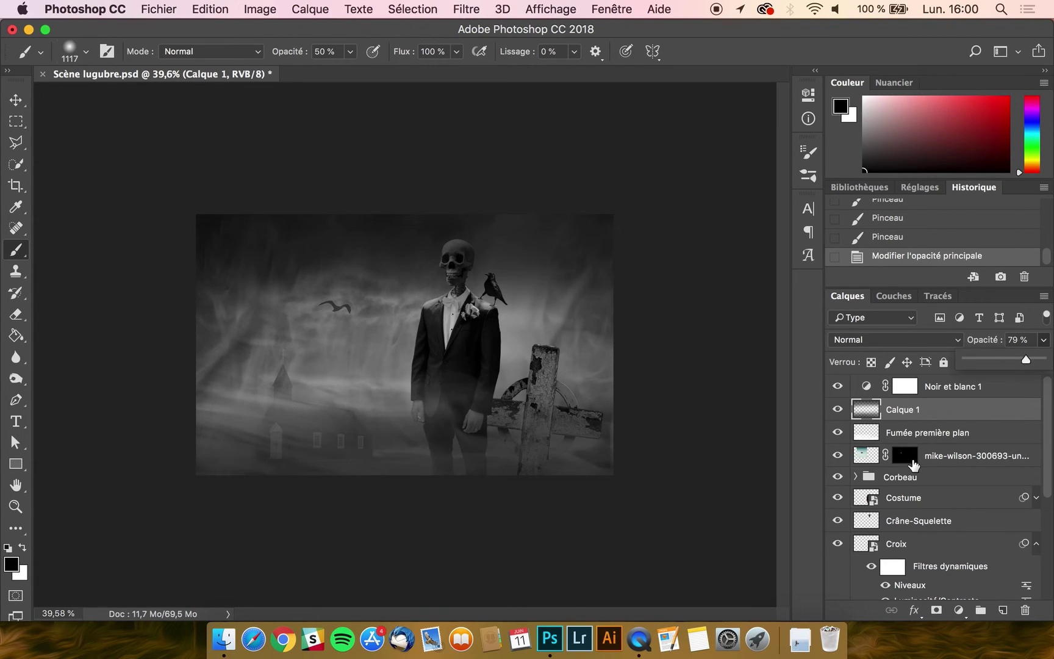
{"action": "scroll", "coordinate": [323, 253], "scroll_direction": "up", "scroll_amount": 3}
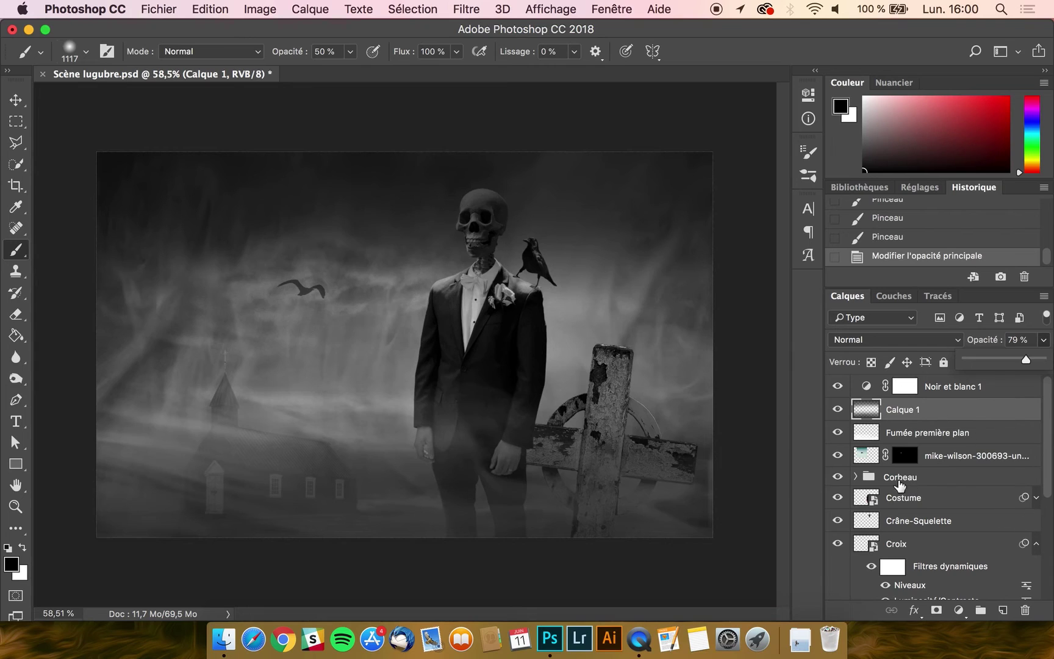
- Rename the black shading layer Calque 1 as Noir
{"action": "left_click", "coordinate": [930, 410]}
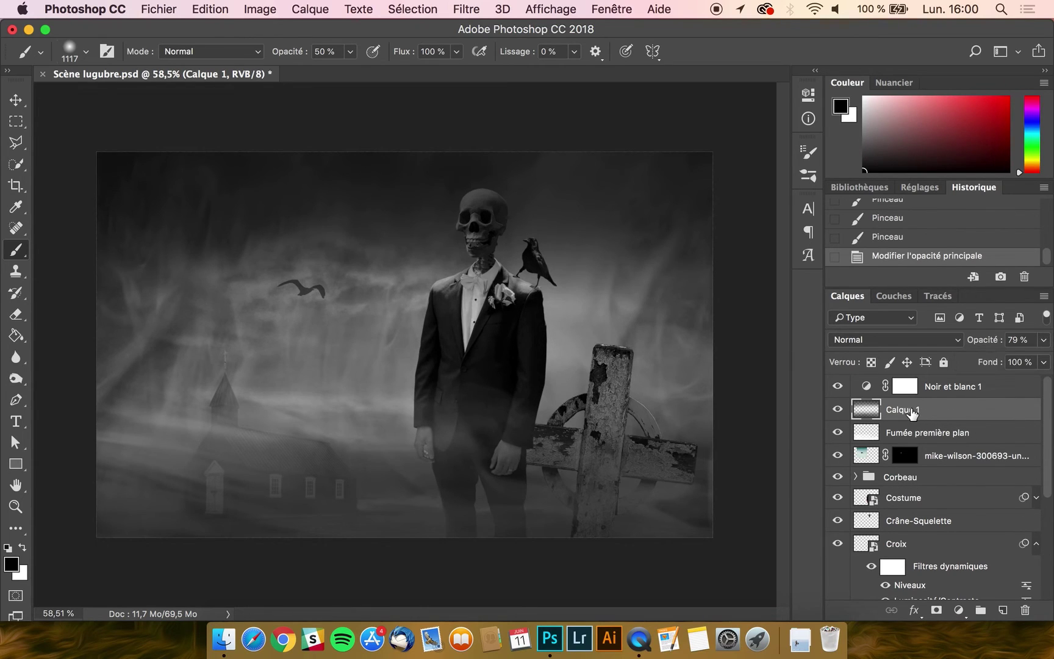
{"action": "type", "text": "Noir"}
{"action": "key", "text": "Return"}
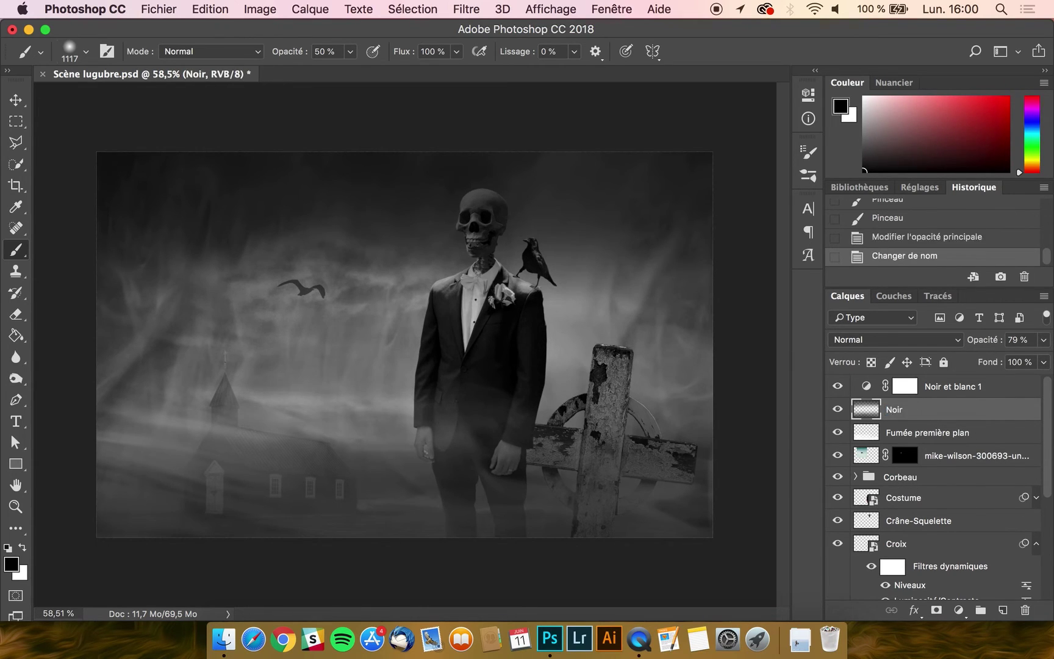
- Load the Crâne-Squelette layer's outline as a selection, erase the black shading over the skull on Noir, and deselect
{"action": "left_click", "coordinate": [866, 522], "text": "super"}
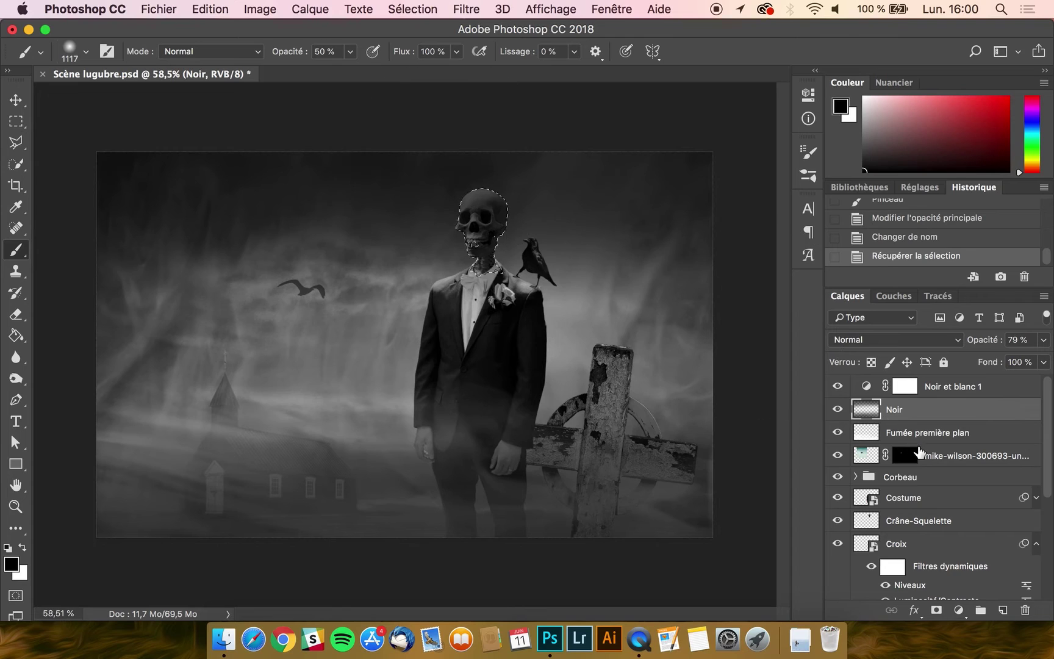
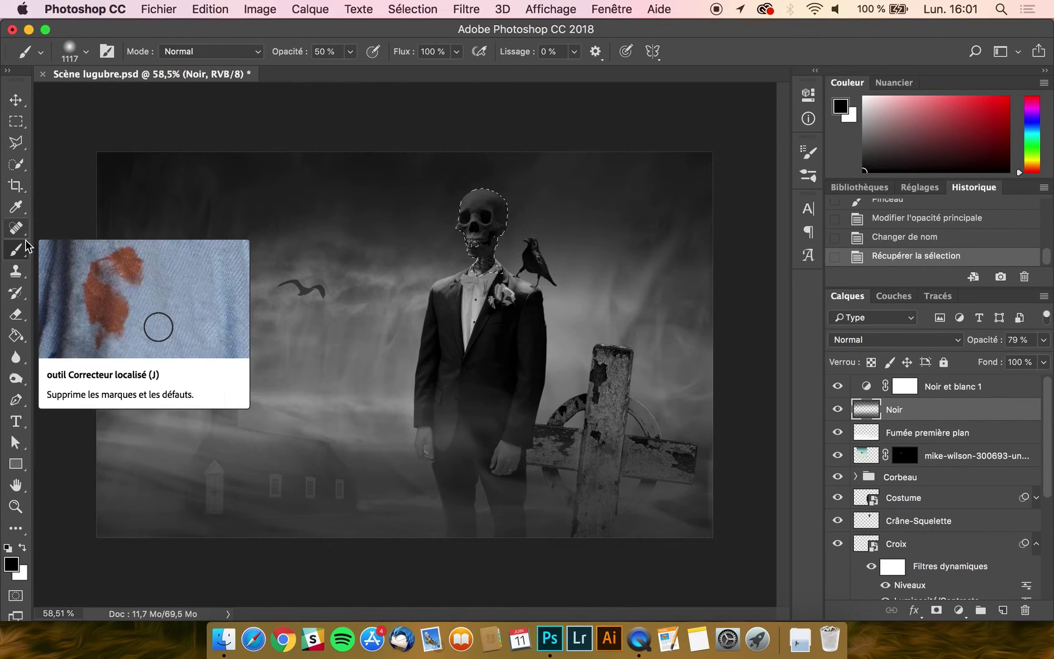
{"action": "key", "text": "e"}
{"action": "left_click", "coordinate": [478, 237]}
{"action": "key", "text": "super+d"}
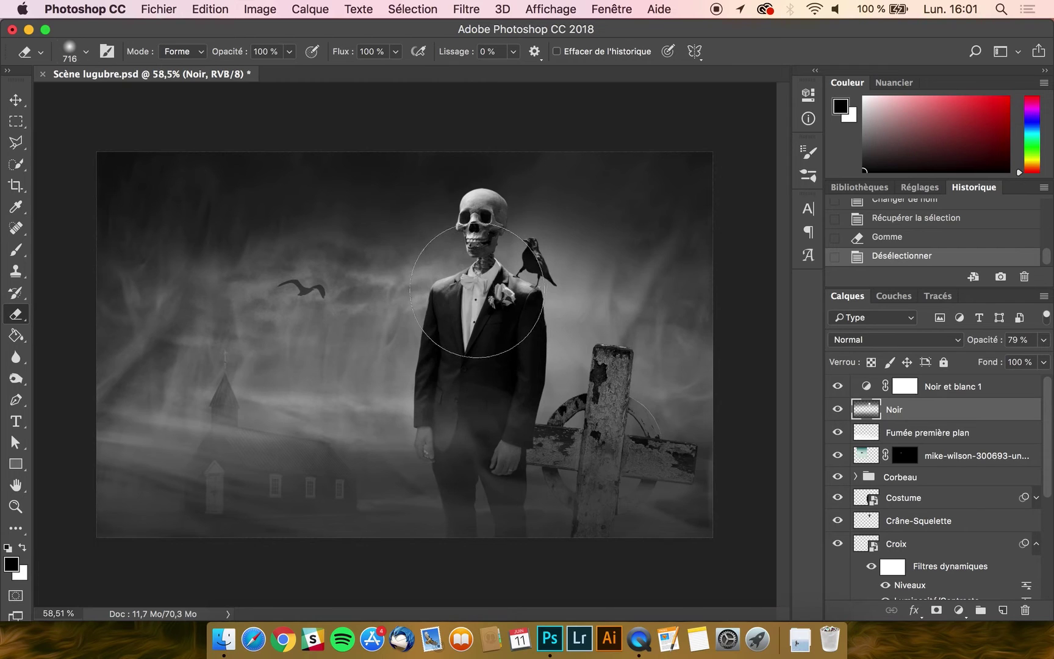
- Erase the black shading over the man's suit on the Noir layer with the soft 716 px eraser at 100 % opacity
{"action": "left_click", "coordinate": [468, 351]}
{"action": "left_click_drag", "start_coordinate": [466, 359], "coordinate": [483, 353]}
{"action": "scroll", "coordinate": [175, 377], "scroll_direction": "down", "scroll_amount": 5}
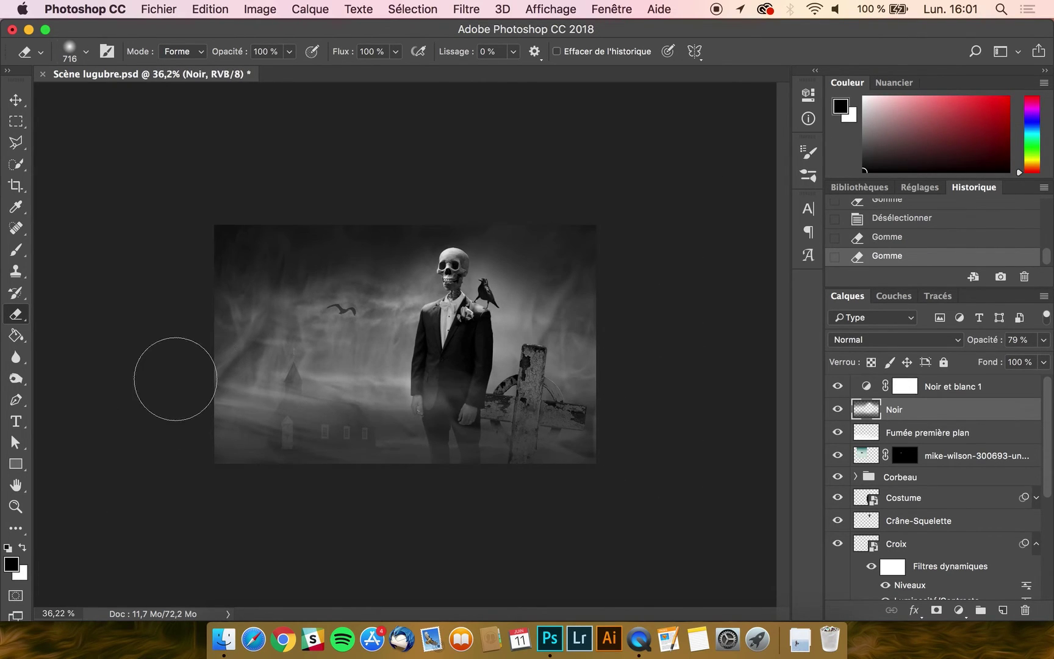
{"action": "left_click", "coordinate": [451, 282]}
{"action": "key", "text": "super+z"}
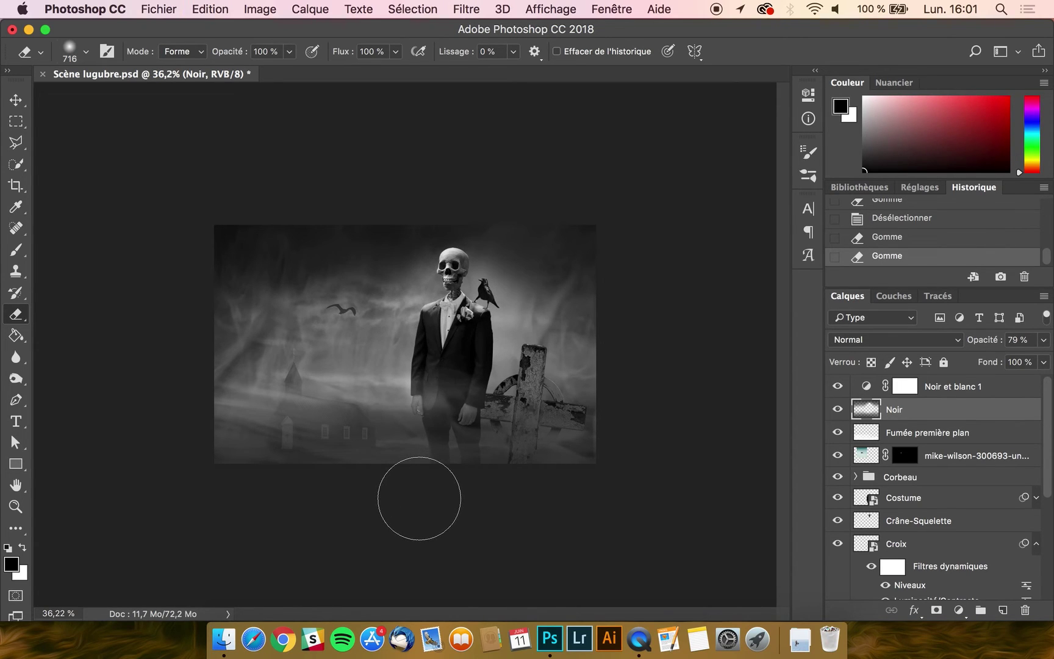
- Try another opacity on the Fumée layer and set it back to 46 %
{"action": "scroll", "coordinate": [418, 497], "scroll_direction": "down", "scroll_amount": 3}
{"action": "scroll", "coordinate": [418, 497], "scroll_direction": "up", "scroll_amount": 4}
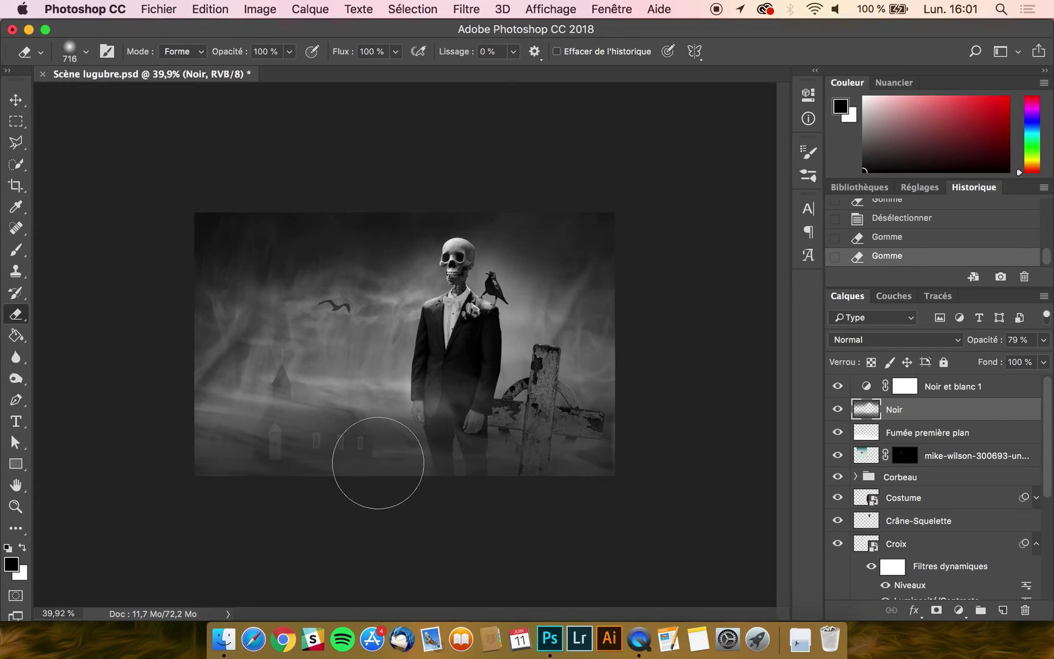
{"action": "key", "text": "v"}
{"action": "scroll", "coordinate": [479, 474], "scroll_direction": "up", "scroll_amount": 2}
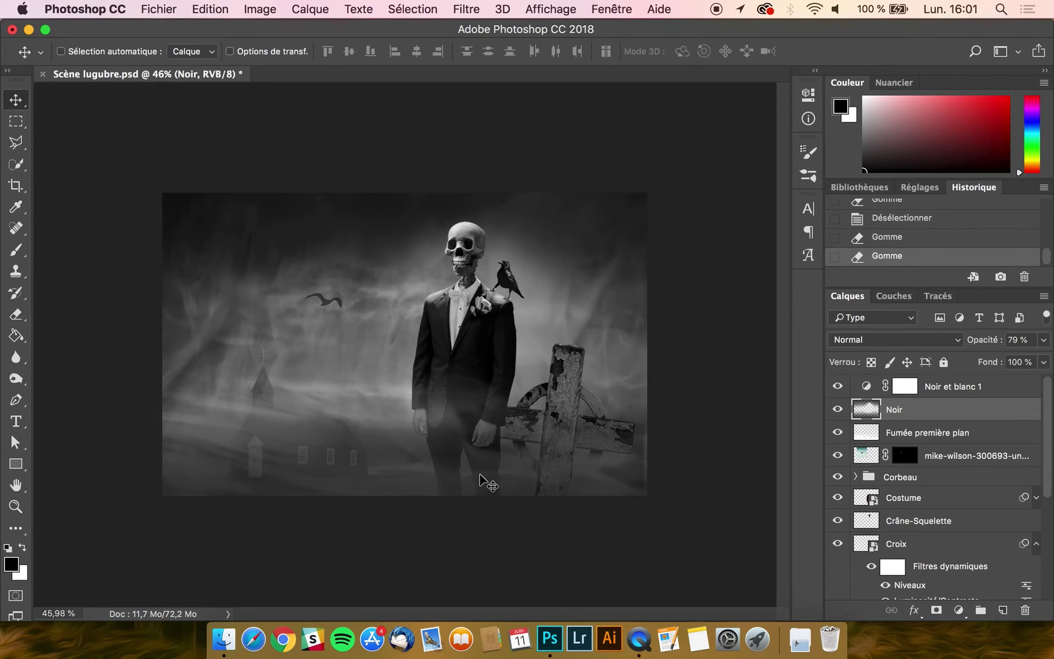
{"action": "scroll", "coordinate": [479, 473], "scroll_direction": "up", "scroll_amount": 1}
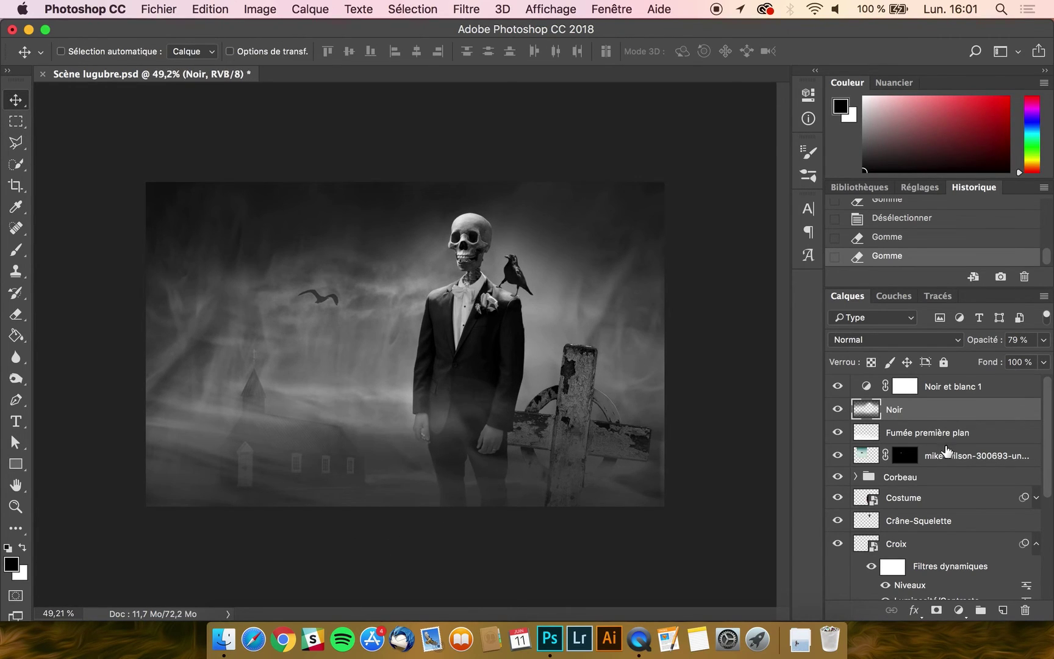
{"action": "scroll", "coordinate": [945, 451], "scroll_direction": "down", "scroll_amount": 5}
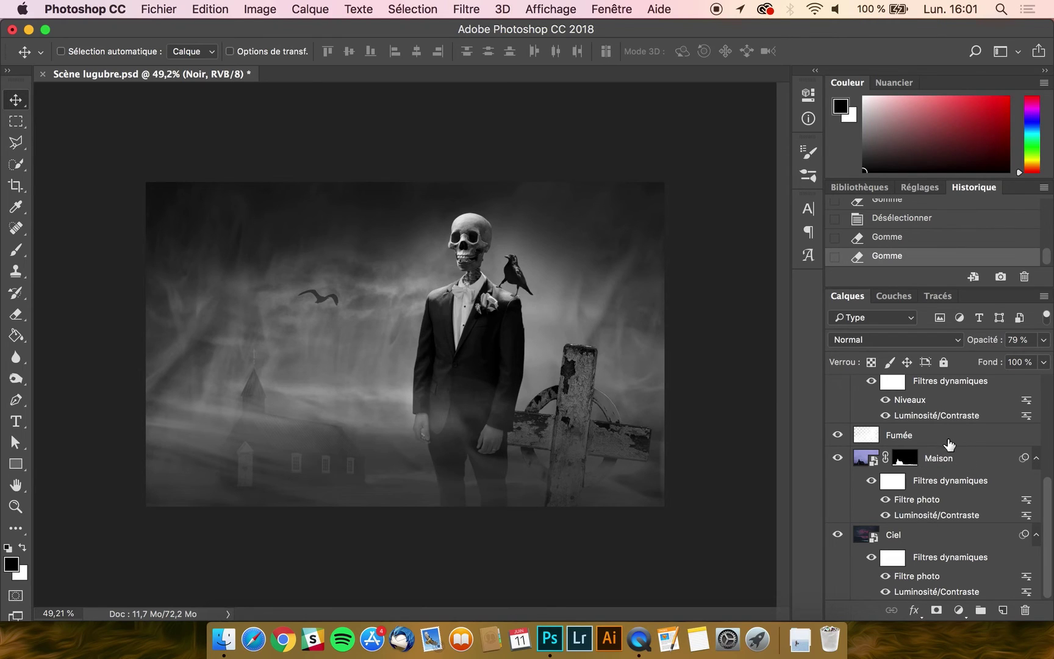
{"action": "left_click", "coordinate": [945, 436]}
{"action": "left_click", "coordinate": [1042, 341]}
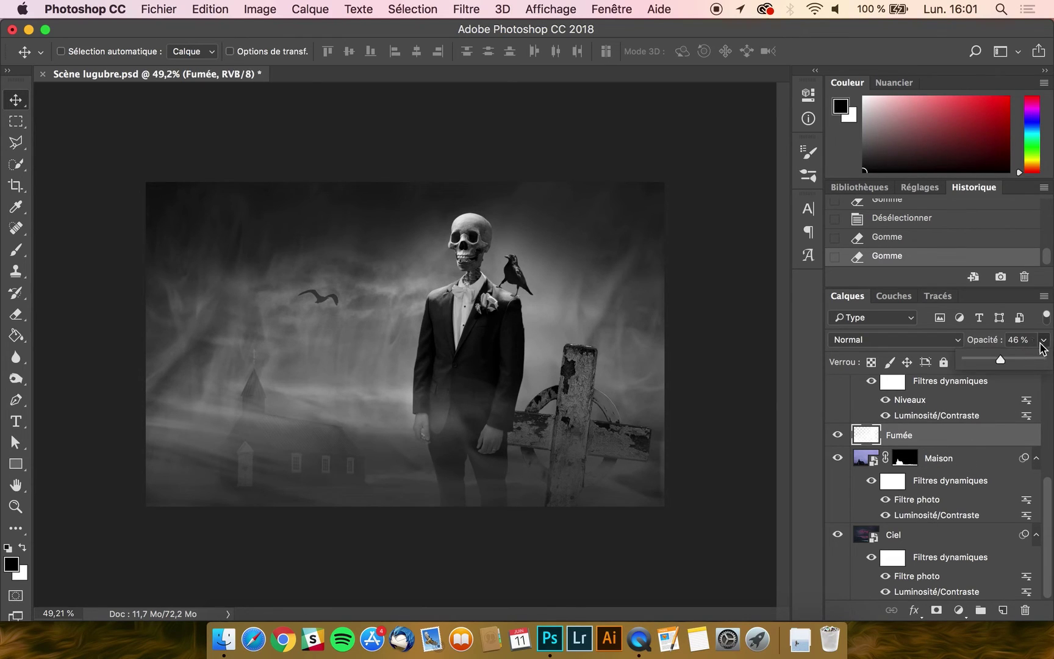
{"action": "left_click", "coordinate": [992, 359]}
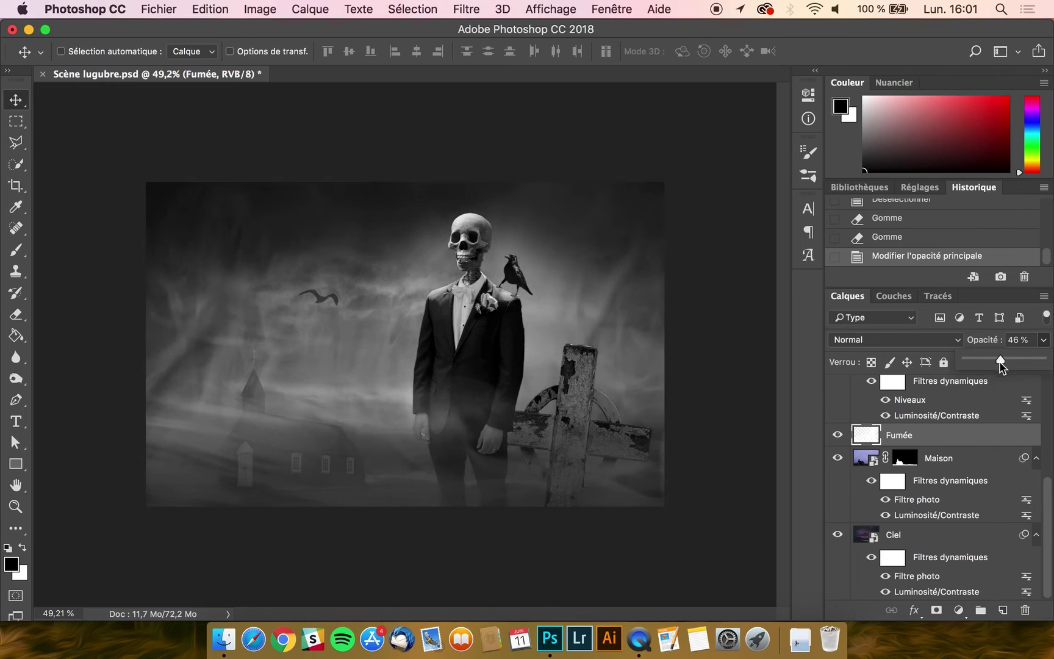
{"action": "scroll", "coordinate": [964, 453], "scroll_direction": "up", "scroll_amount": 5}
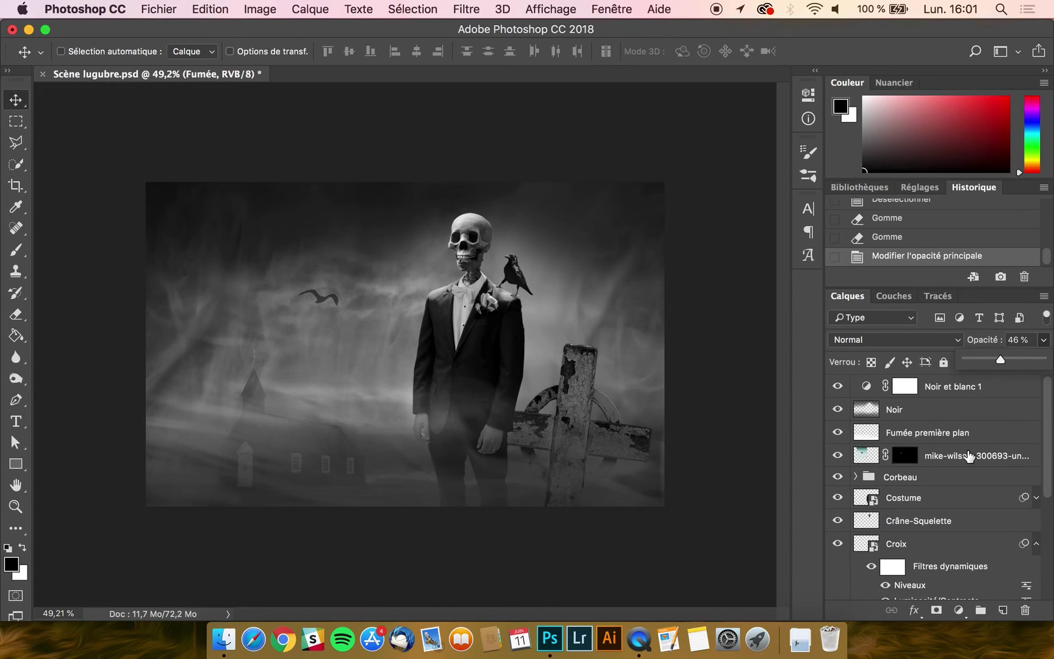
- Set the opacity of the Fumée première plan layer to 48 %
{"action": "left_click", "coordinate": [936, 437]}
{"action": "left_click", "coordinate": [1044, 345]}
{"action": "mouse_move", "coordinate": [1015, 361]}
{"action": "left_mouse_down"}
{"action": "mouse_move", "coordinate": [994, 364]}
{"action": "mouse_move", "coordinate": [1004, 365]}
{"action": "left_mouse_up"}
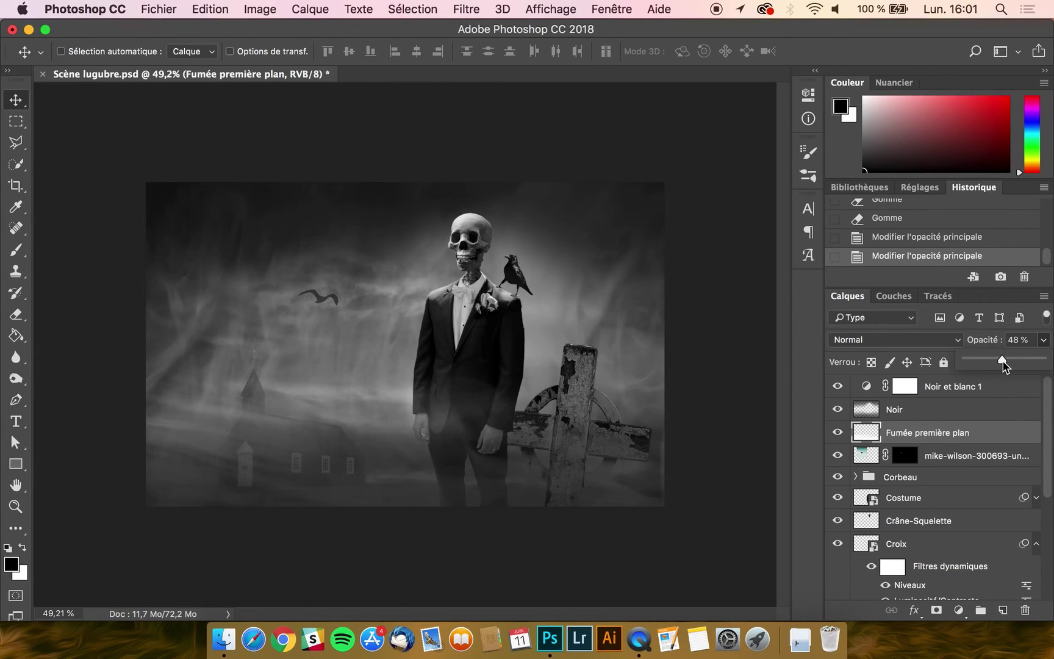
{"action": "left_click", "coordinate": [710, 24]}
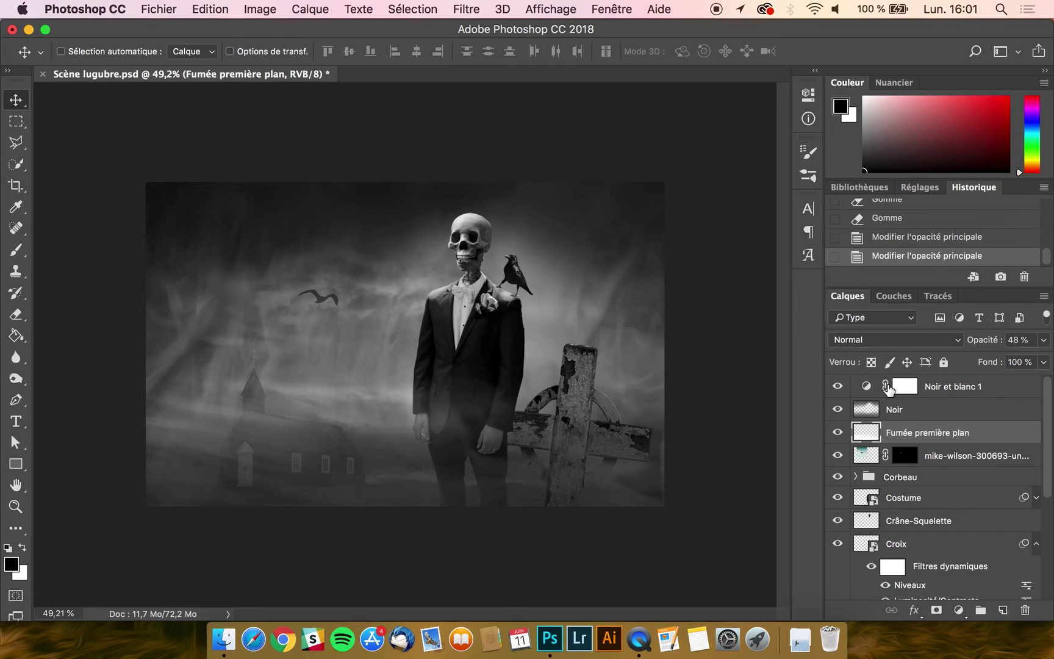
- Add a Luminosité/Contraste adjustment layer above Noir et blanc 1 with slightly reduced brightness and a contrast of 44
{"action": "left_click", "coordinate": [964, 388]}
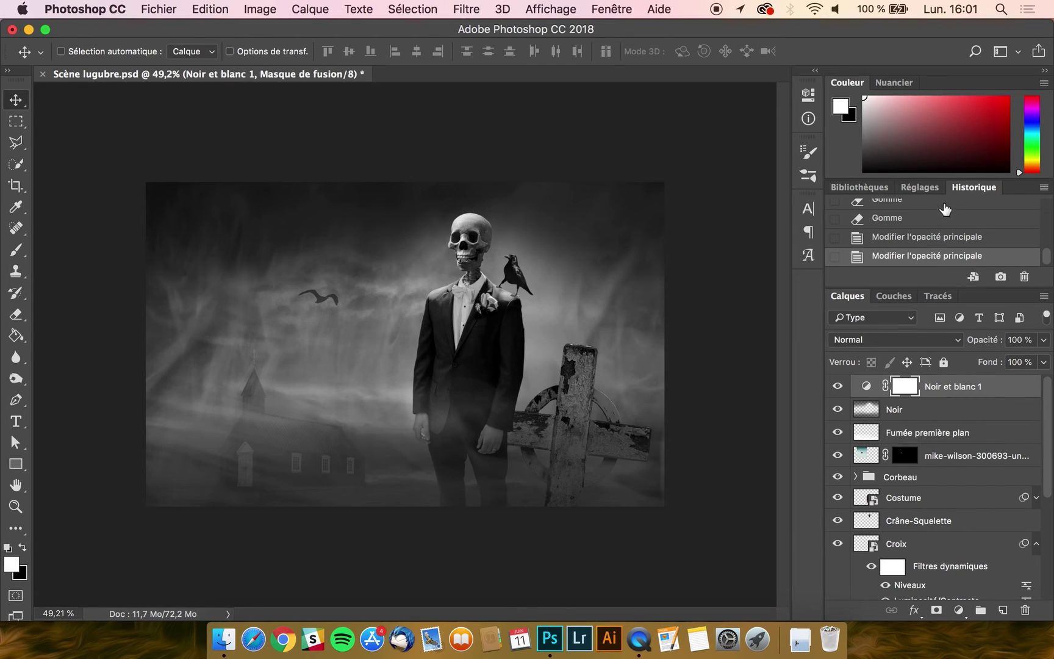
{"action": "left_click", "coordinate": [921, 189]}
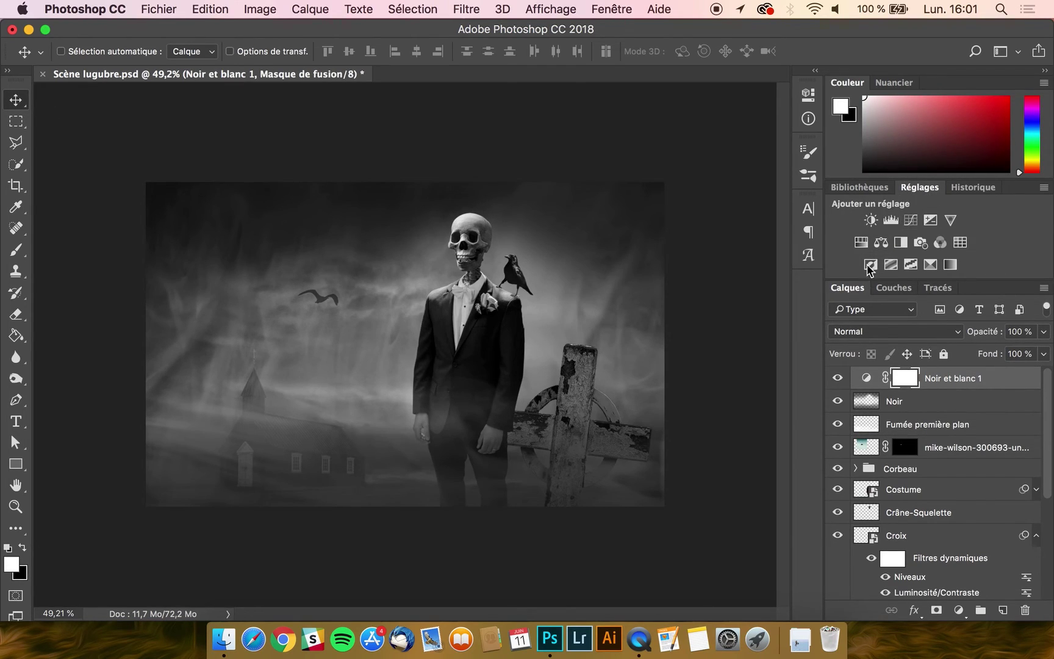
{"action": "left_click", "coordinate": [870, 220]}
{"action": "left_click_drag", "start_coordinate": [657, 177], "coordinate": [703, 206]}
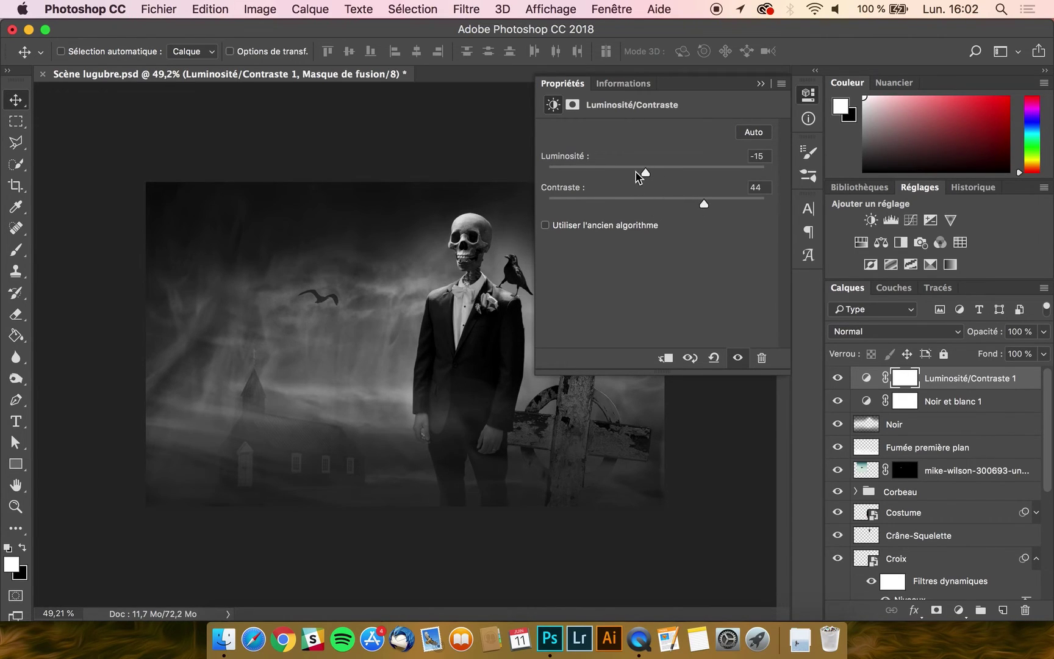
{"action": "left_click_drag", "start_coordinate": [637, 177], "coordinate": [643, 181]}
{"action": "left_click", "coordinate": [568, 85]}
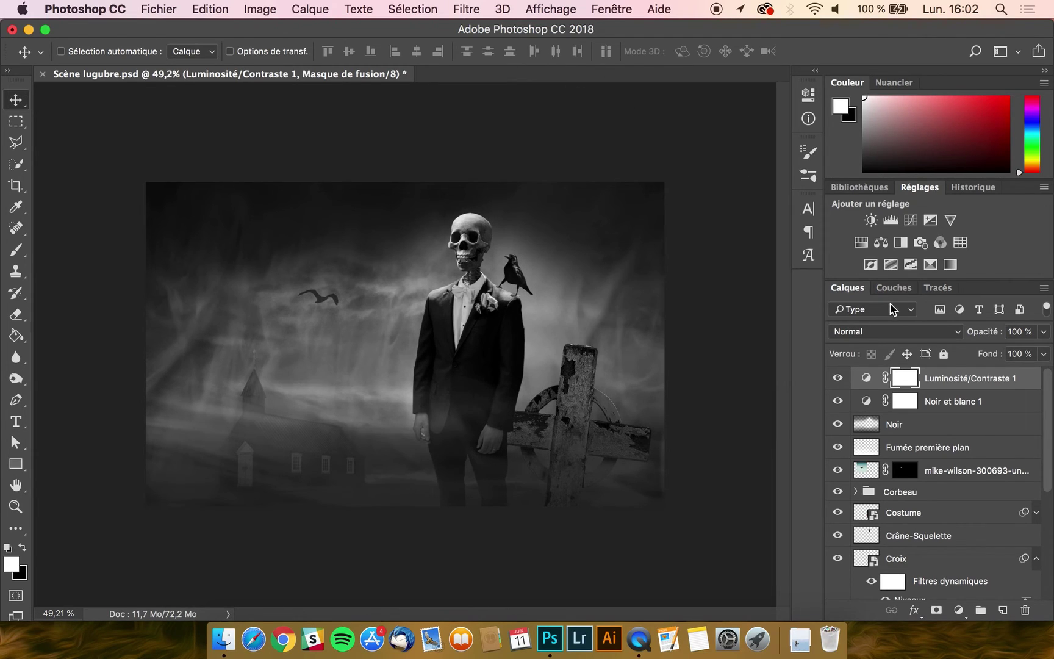
- Add a Niveaux adjustment layer on top with input levels of 15, 0,89 and 240
{"action": "left_click", "coordinate": [889, 219]}
{"action": "left_click_drag", "start_coordinate": [566, 249], "coordinate": [575, 249]}
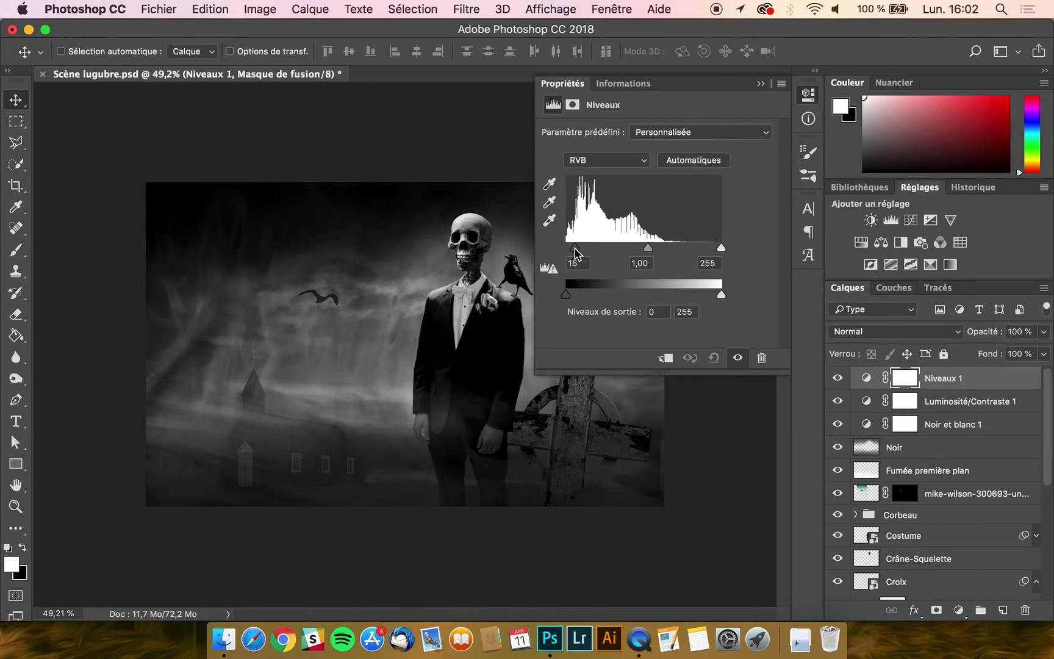
{"action": "left_click_drag", "start_coordinate": [649, 248], "coordinate": [657, 248]}
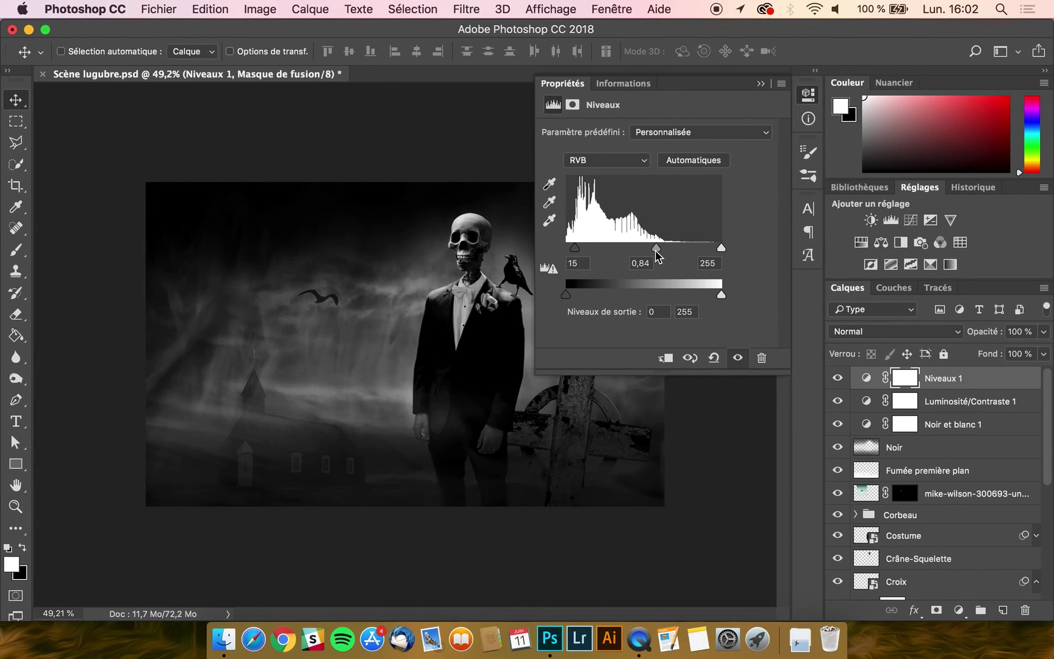
{"action": "mouse_move", "coordinate": [721, 248]}
{"action": "left_mouse_down"}
{"action": "mouse_move", "coordinate": [693, 250]}
{"action": "mouse_move", "coordinate": [721, 252]}
{"action": "left_mouse_up"}
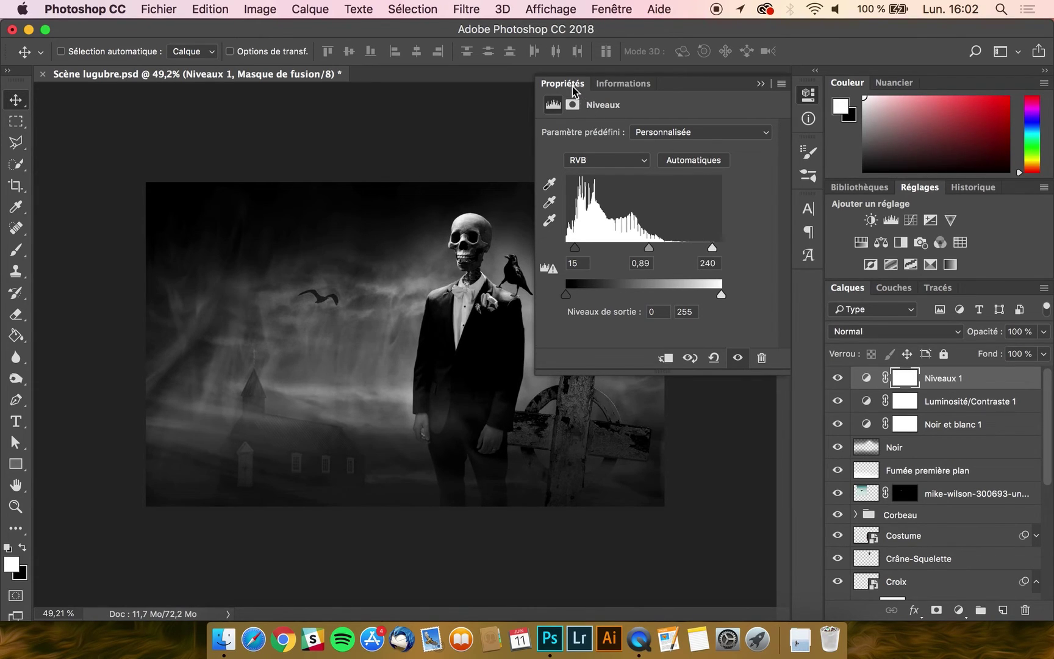
{"action": "left_click", "coordinate": [573, 90]}
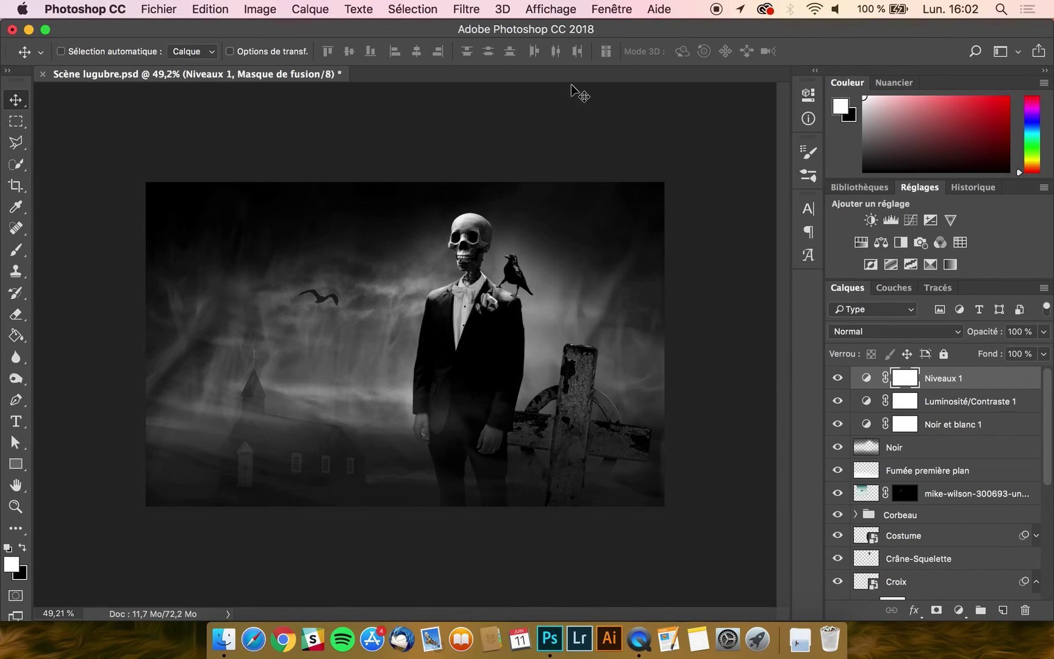
- Set the opacity of the Niveaux 1 adjustment layer to 83 %
{"action": "left_click", "coordinate": [1043, 335]}
{"action": "mouse_move", "coordinate": [1029, 352]}
{"action": "left_mouse_down"}
{"action": "mouse_move", "coordinate": [1013, 356]}
{"action": "mouse_move", "coordinate": [1030, 360]}
{"action": "left_mouse_up"}
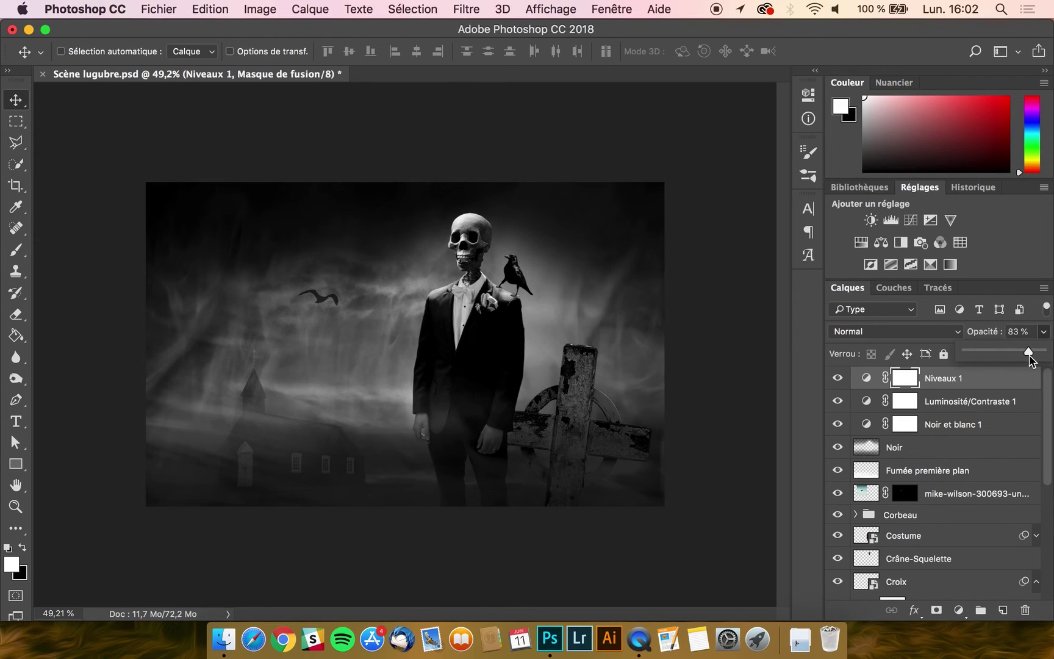
{"action": "left_click", "coordinate": [975, 383]}
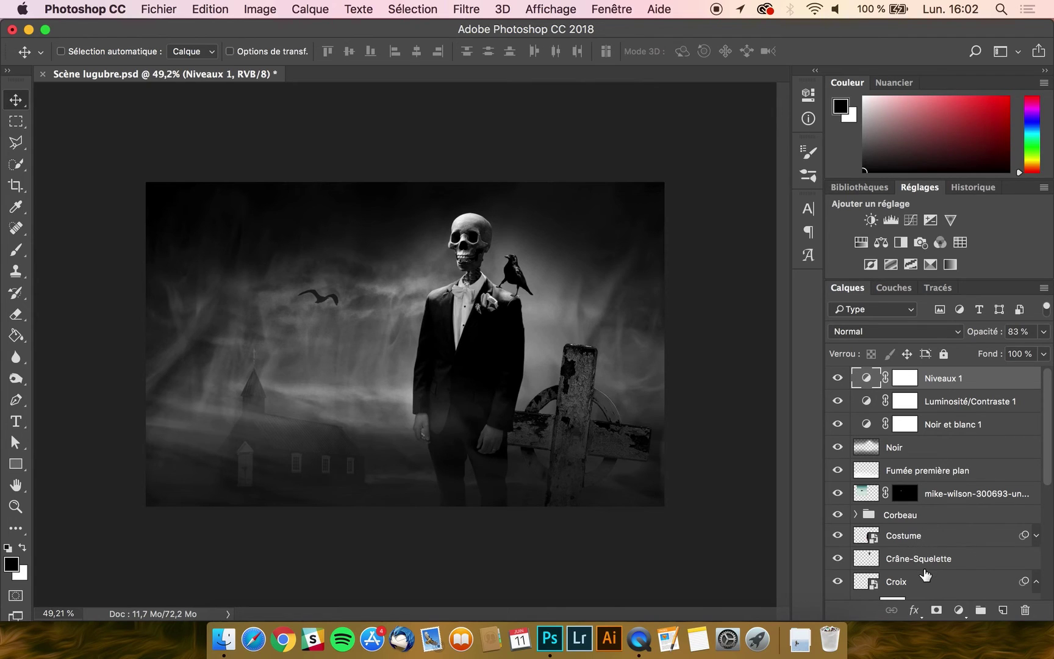
- Rename the masked flying-bird layer as Oiseau and move the bird slightly down towards the man
{"action": "scroll", "coordinate": [924, 574], "scroll_direction": "down", "scroll_amount": 8}
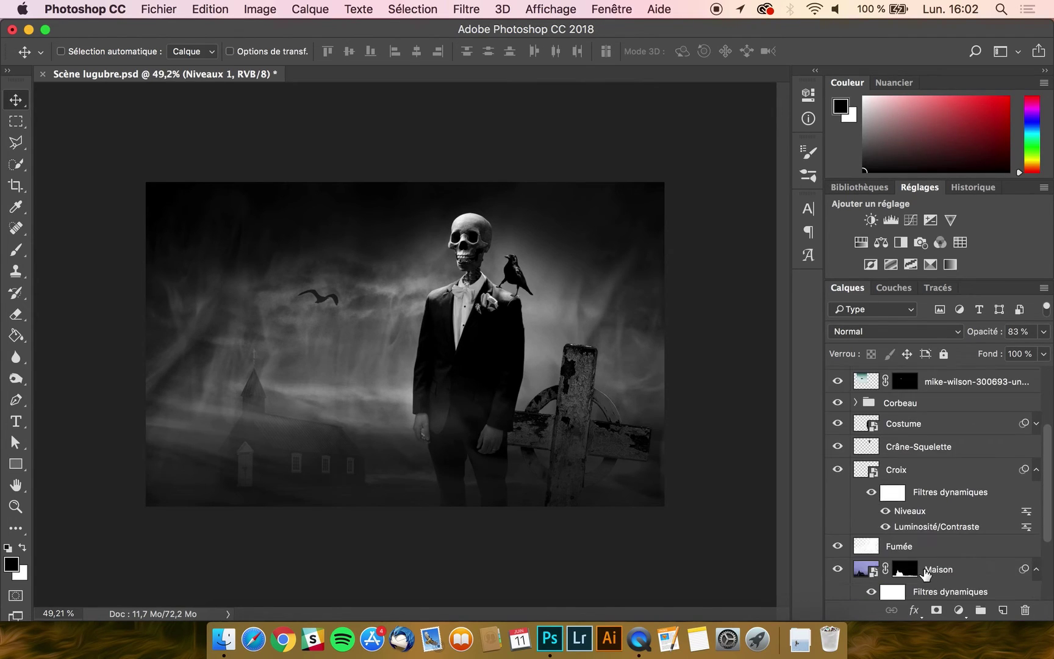
{"action": "scroll", "coordinate": [924, 574], "scroll_direction": "down", "scroll_amount": 3}
{"action": "scroll", "coordinate": [924, 573], "scroll_direction": "up", "scroll_amount": 4}
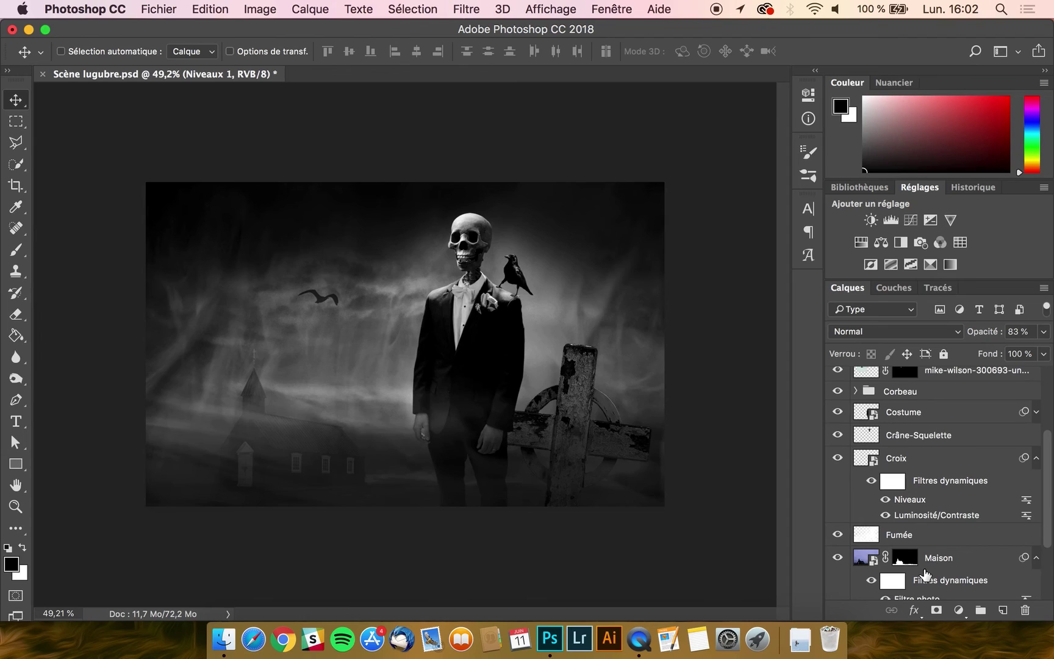
{"action": "scroll", "coordinate": [919, 479], "scroll_direction": "up", "scroll_amount": 2}
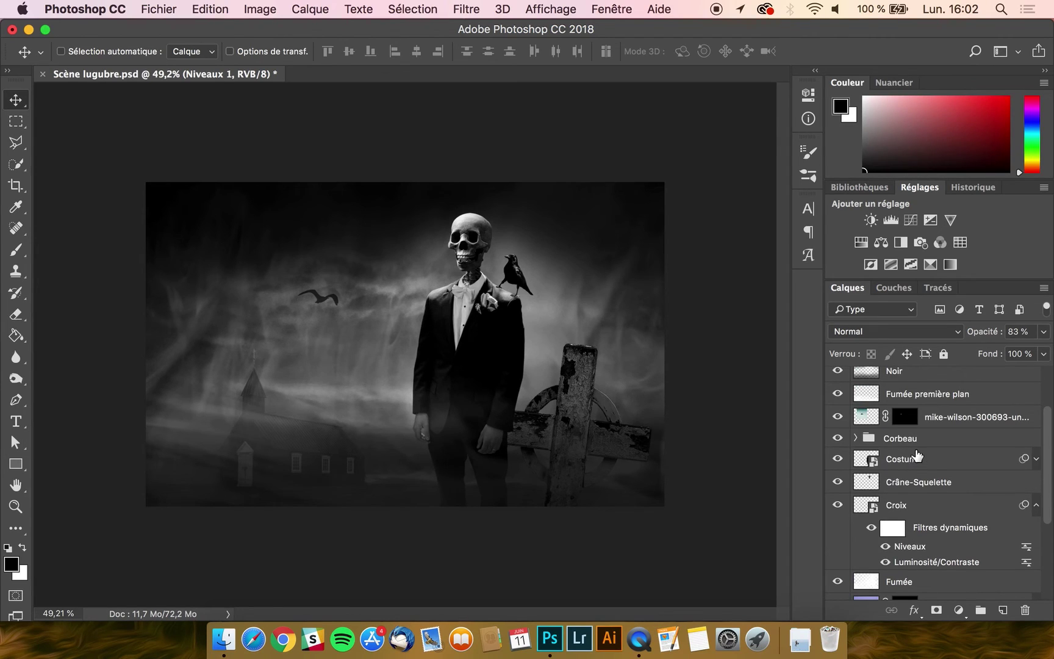
{"action": "left_click", "coordinate": [965, 421]}
{"action": "double_click", "coordinate": [965, 420]}
{"action": "type", "text": "Oiseau"}
{"action": "key", "text": "Return"}
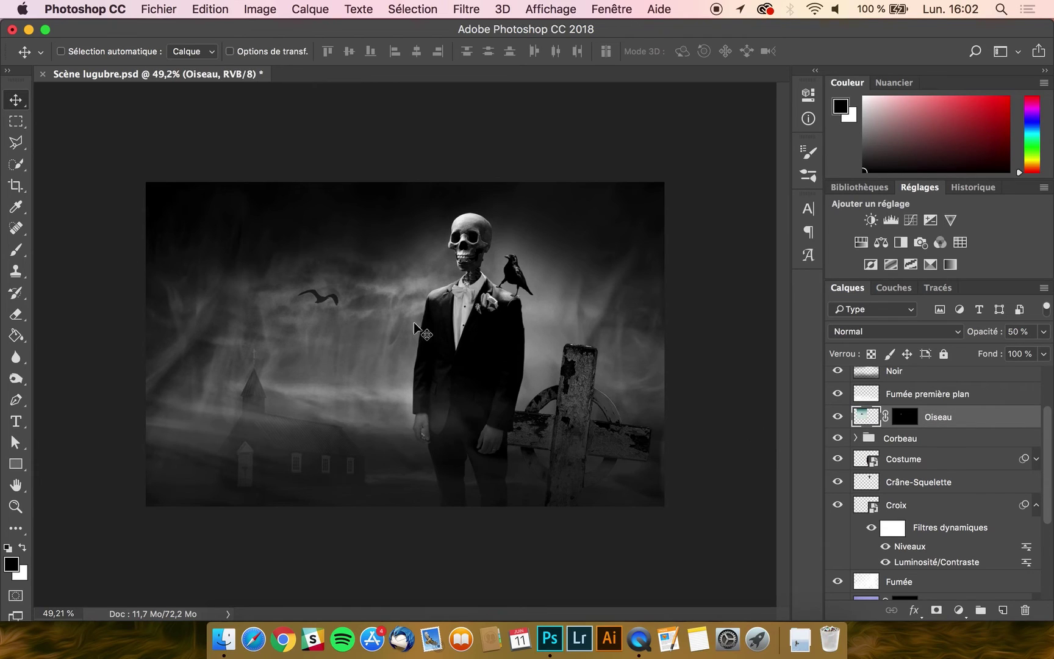
{"action": "mouse_move", "coordinate": [334, 300]}
{"action": "left_mouse_down"}
{"action": "mouse_move", "coordinate": [349, 332]}
{"action": "mouse_move", "coordinate": [344, 295]}
{"action": "left_mouse_up"}
- Raise the brightness in the Maison layer's Luminosité/Contraste smart filter to lighten the house
{"action": "scroll", "coordinate": [908, 540], "scroll_direction": "down", "scroll_amount": 5}
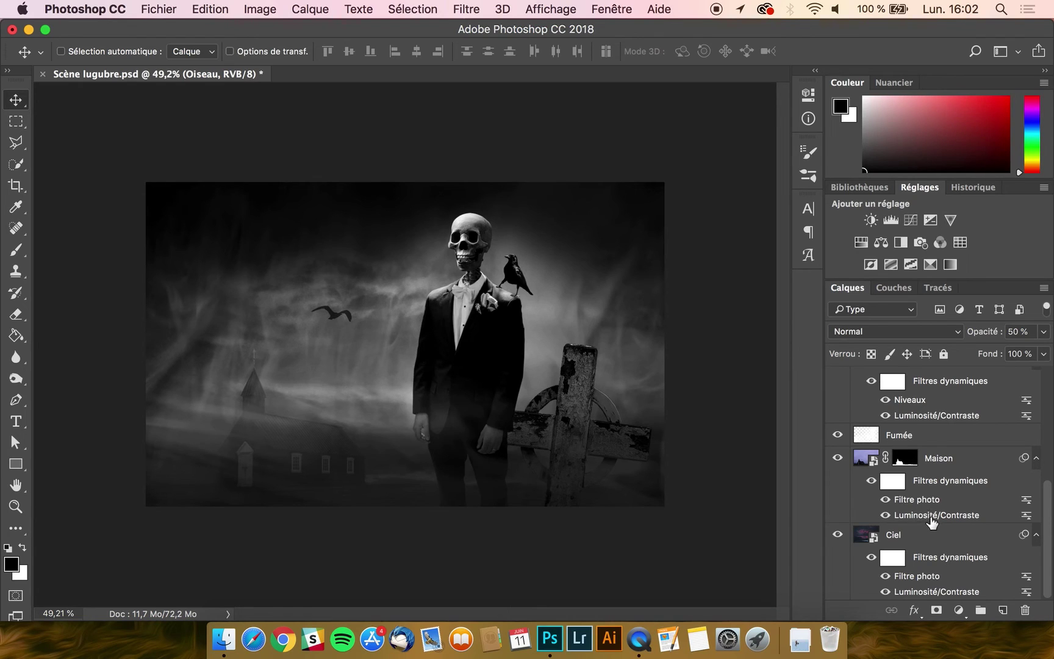
{"action": "left_click", "coordinate": [931, 517]}
{"action": "double_click", "coordinate": [932, 516]}
{"action": "left_click", "coordinate": [656, 277]}
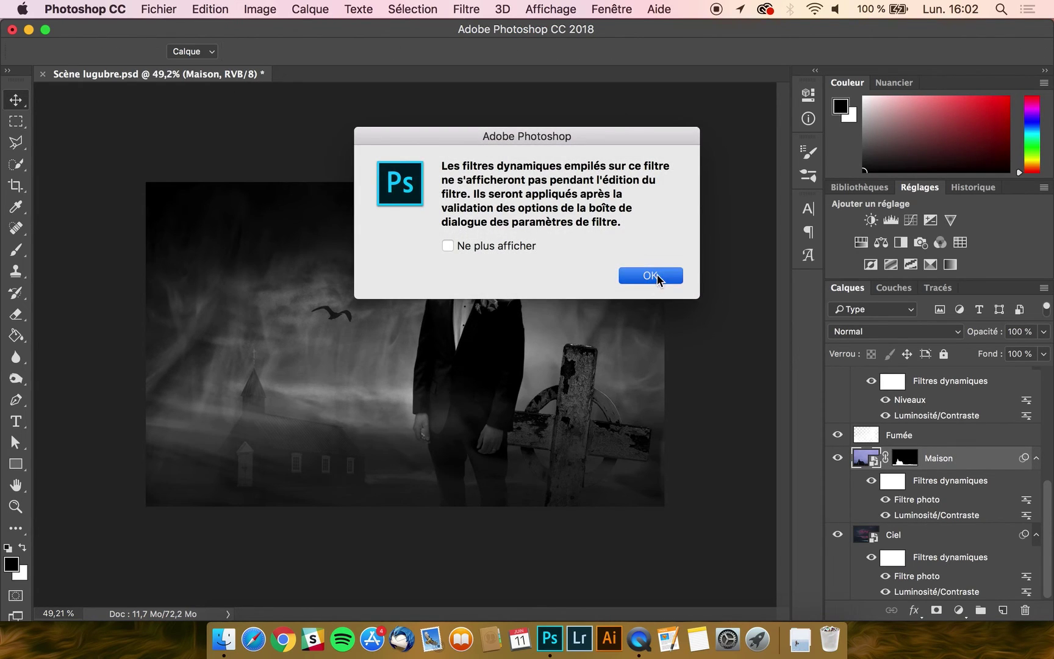
{"action": "left_click", "coordinate": [667, 204]}
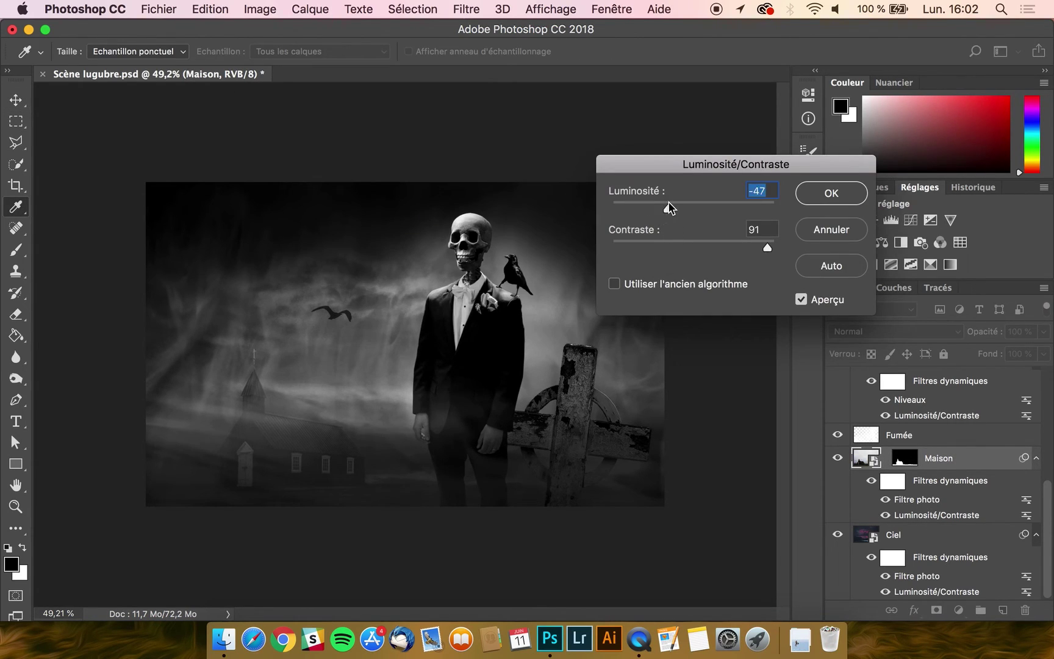
{"action": "left_click", "coordinate": [833, 194]}
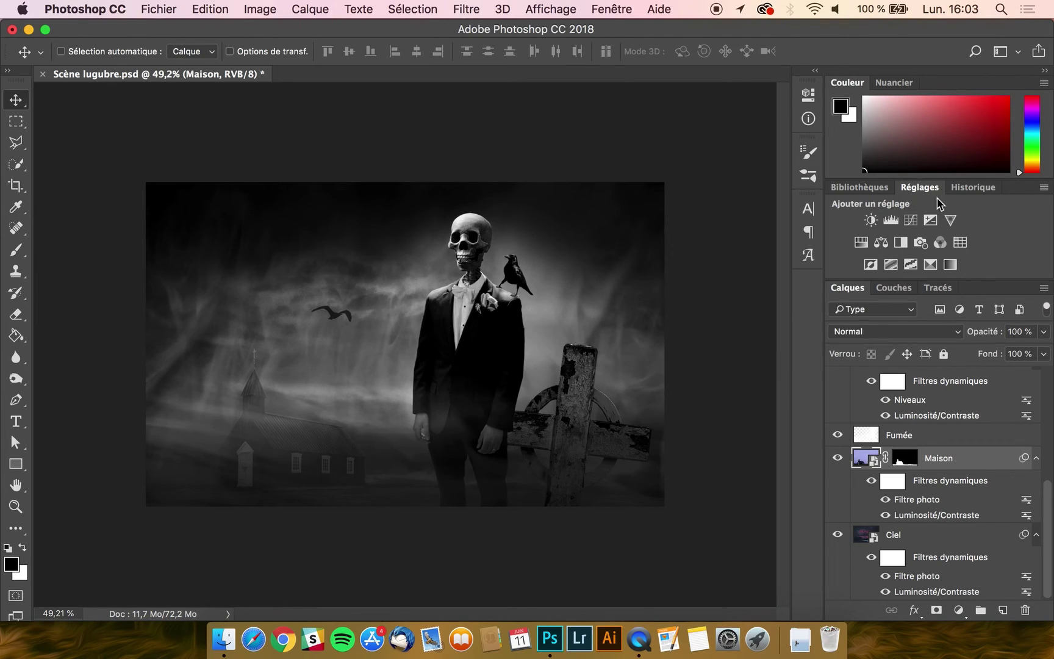
- Compare the scene before and after the Maison filter change using the document history
{"action": "left_click", "coordinate": [972, 188]}
{"action": "left_click", "coordinate": [908, 241]}
{"action": "left_click", "coordinate": [909, 256]}
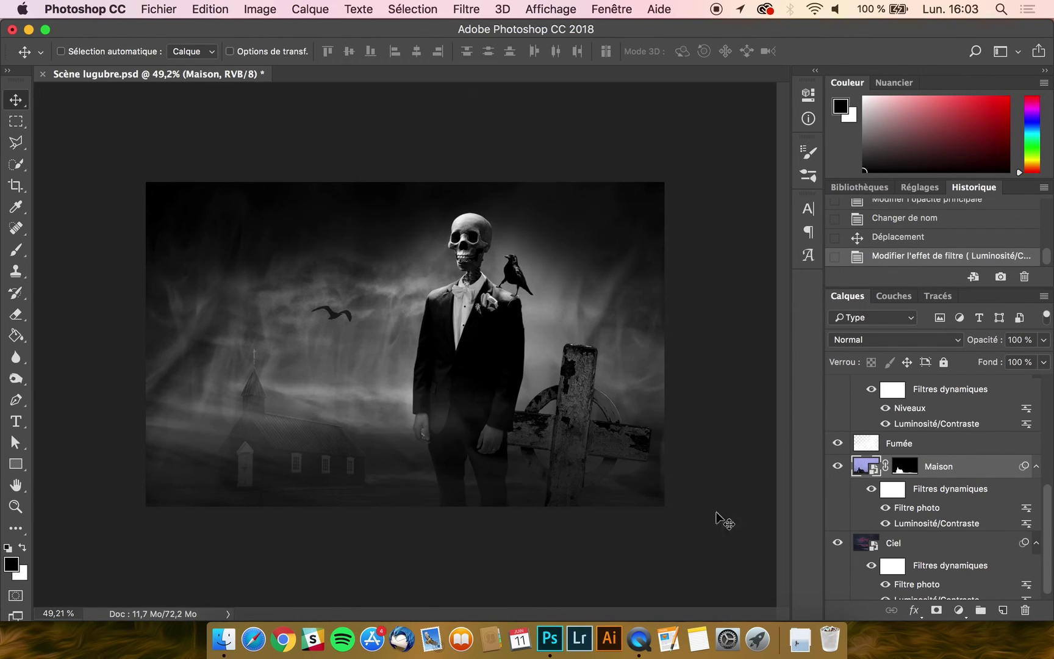
- Adjust the brightness in the Croix layer's Luminosité/Contraste smart filter to lighten the cross
{"action": "left_click", "coordinate": [609, 402], "text": "super"}
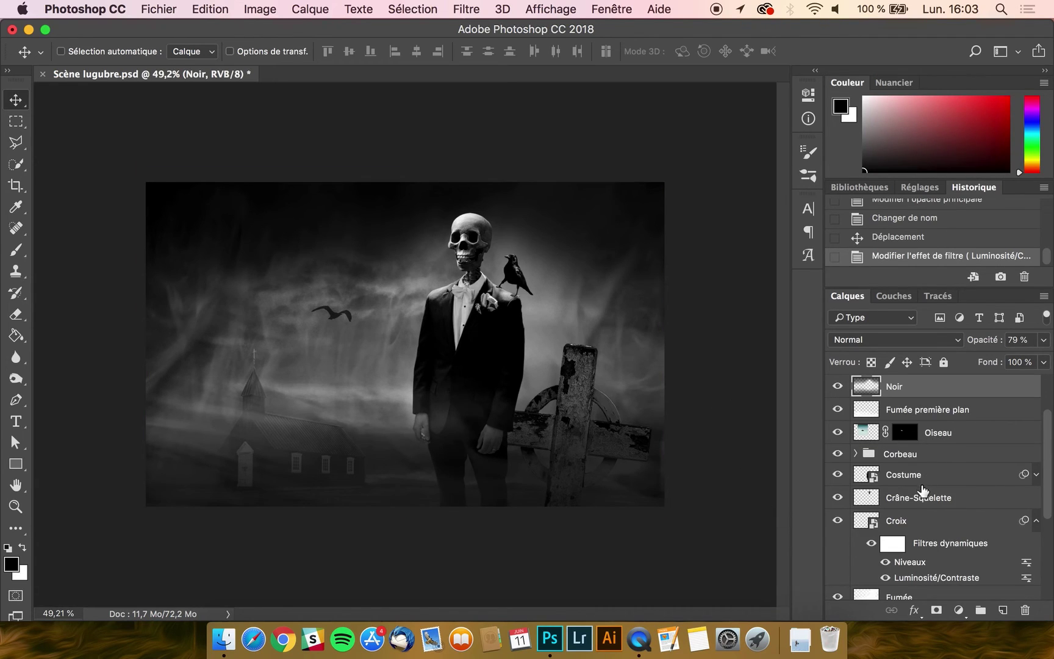
{"action": "left_click", "coordinate": [920, 526]}
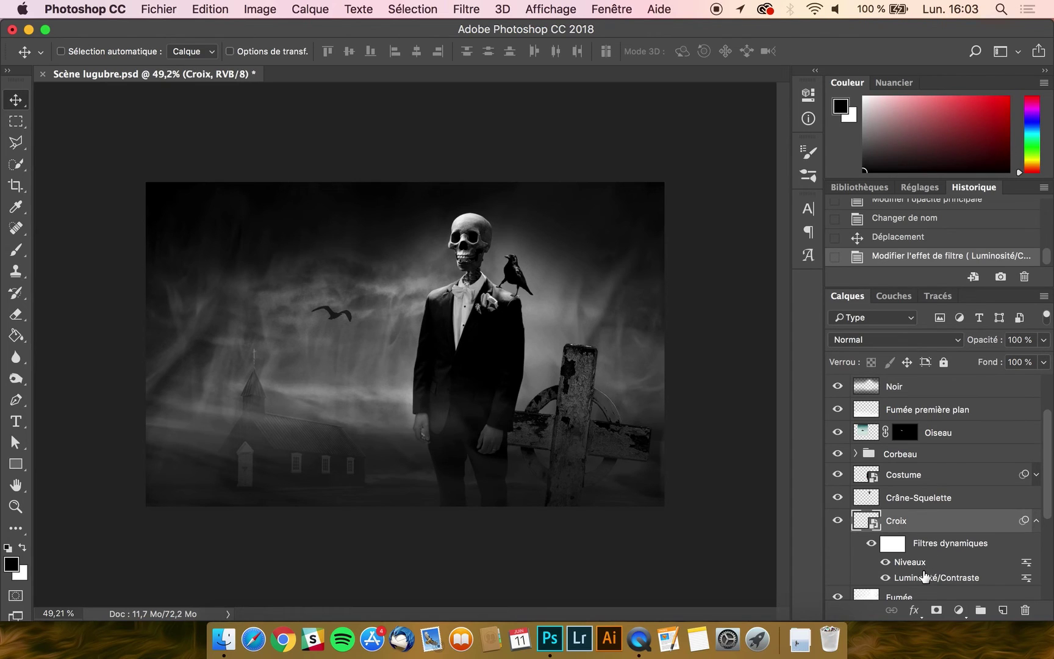
{"action": "double_click", "coordinate": [925, 578]}
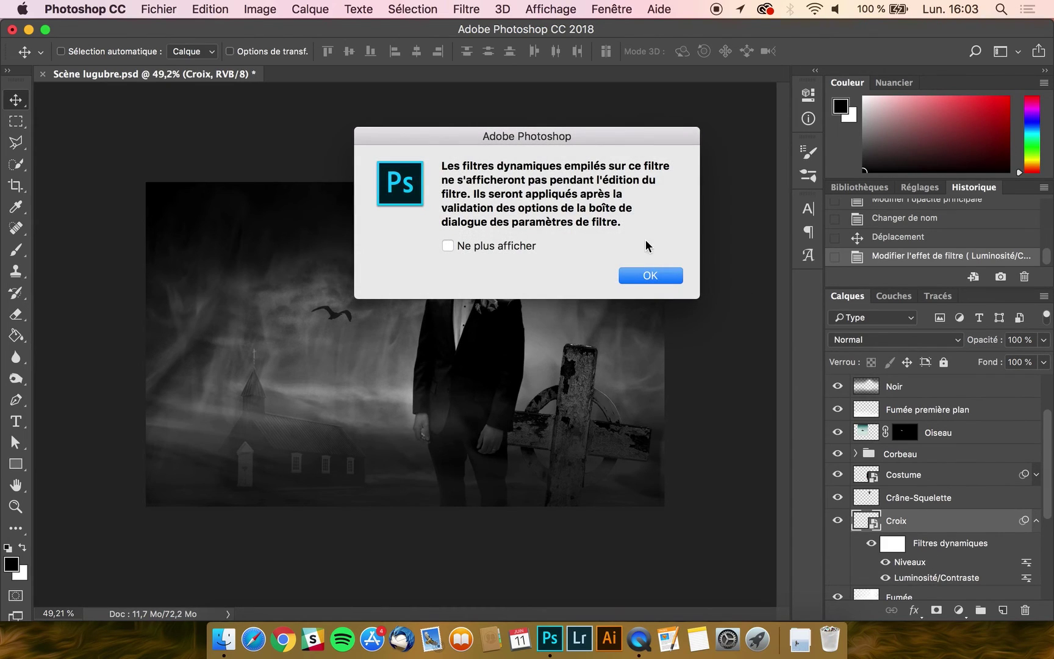
{"action": "left_click", "coordinate": [658, 274]}
{"action": "left_click", "coordinate": [646, 208]}
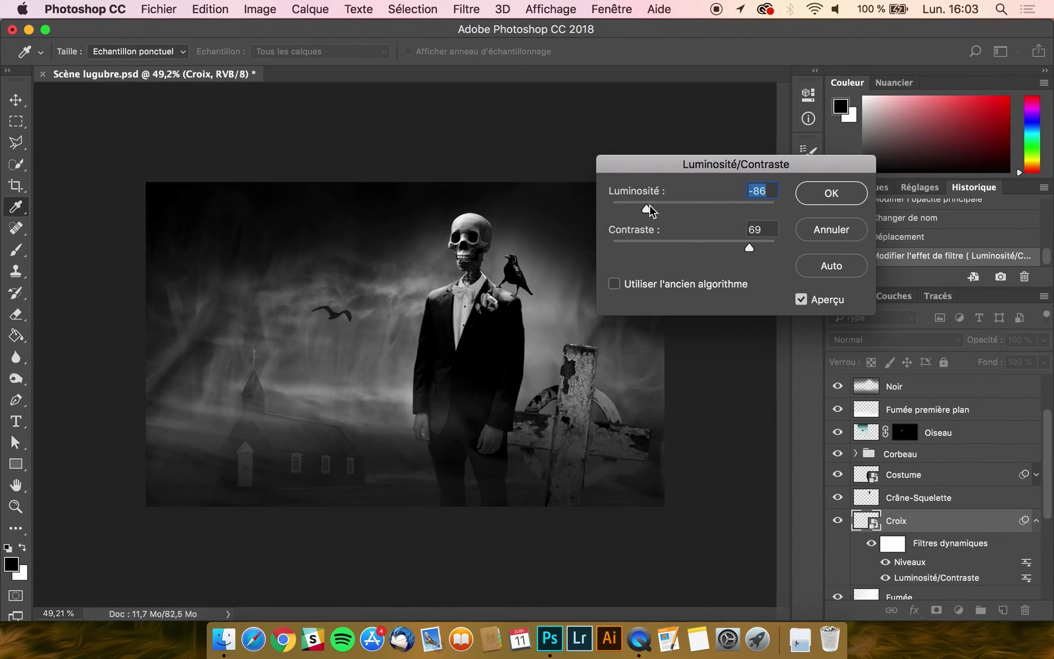
{"action": "left_click", "coordinate": [826, 193]}
- Add a gradient map adjustment layer above Niveaux 1 and apply the dark navy-to-turquoise gradient preset
{"action": "scroll", "coordinate": [628, 418], "scroll_direction": "down", "scroll_amount": 3}
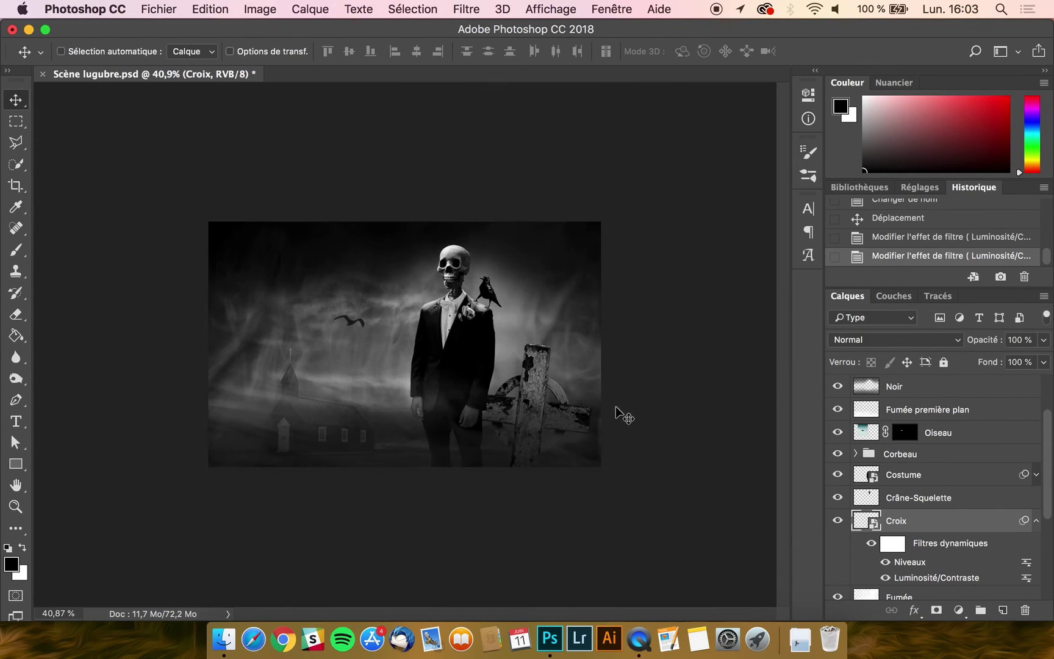
{"action": "scroll", "coordinate": [988, 484], "scroll_direction": "up", "scroll_amount": 3}
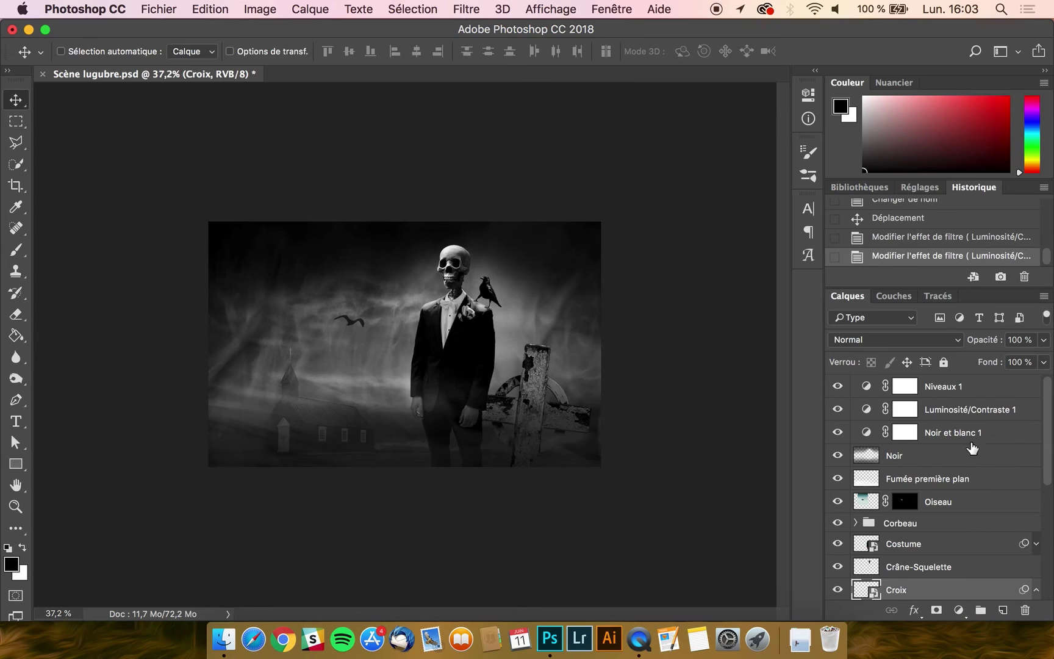
{"action": "left_click", "coordinate": [958, 396]}
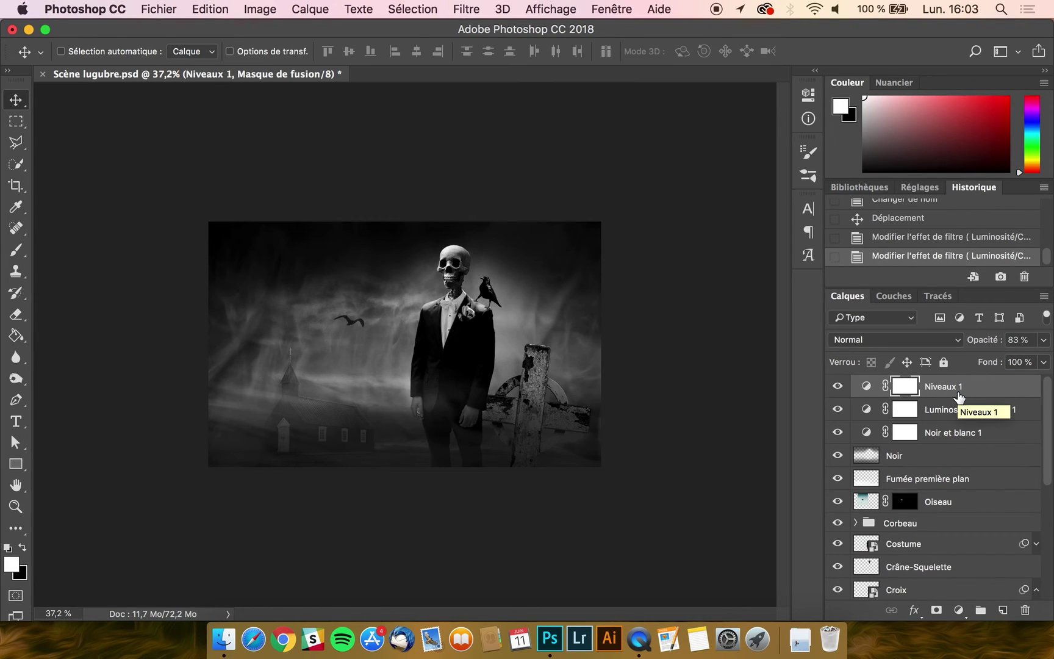
{"action": "left_click", "coordinate": [919, 188]}
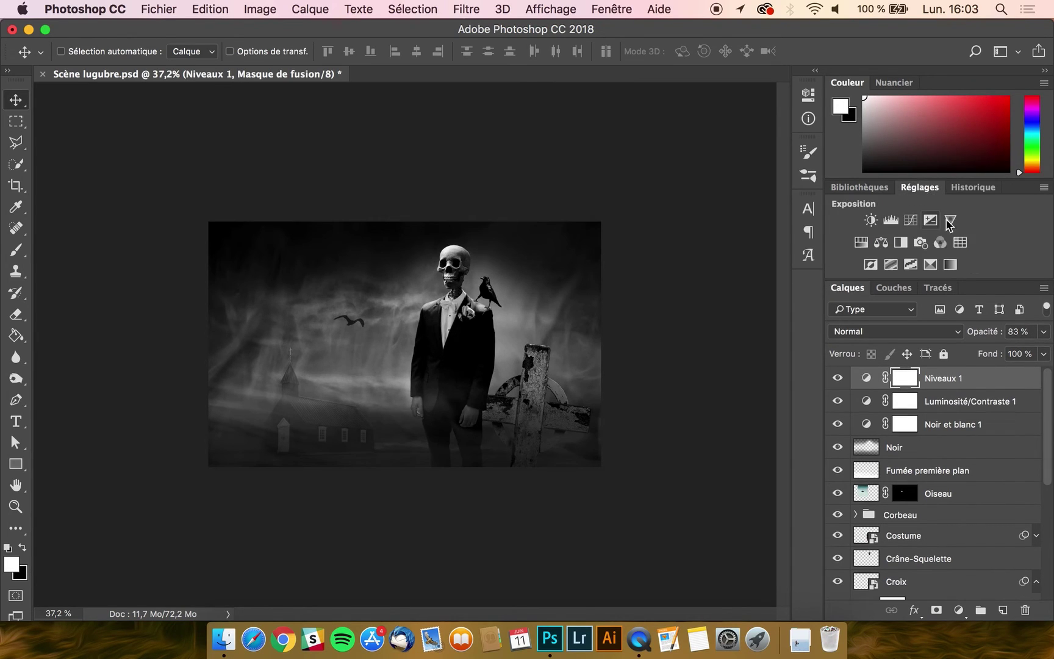
{"action": "left_click", "coordinate": [949, 264]}
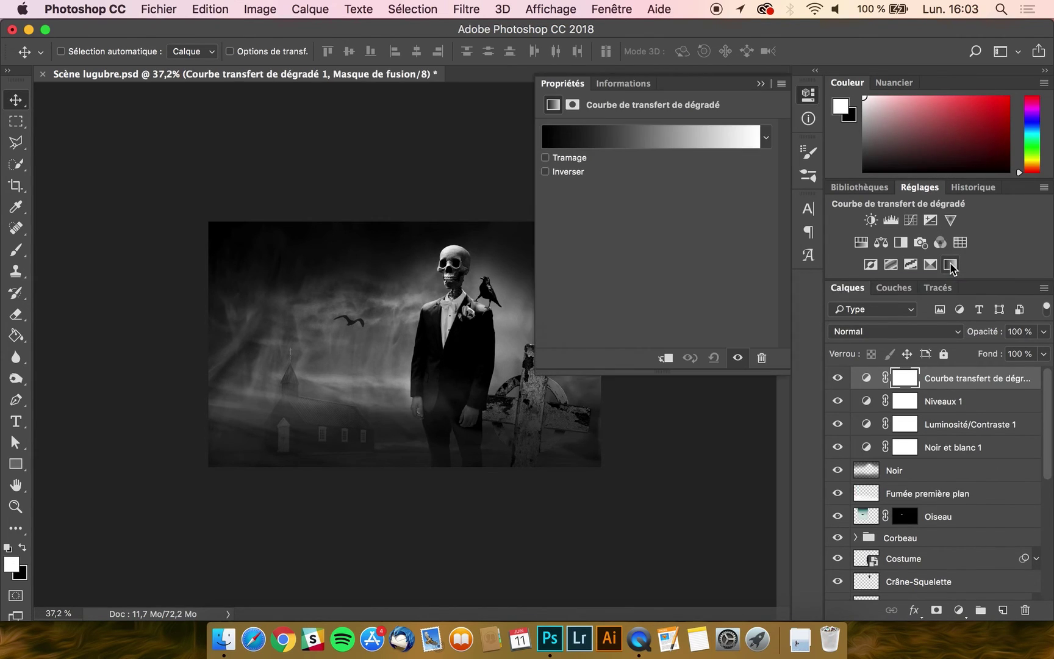
{"action": "left_click", "coordinate": [736, 143]}
{"action": "scroll", "coordinate": [706, 211], "scroll_direction": "down", "scroll_amount": 5}
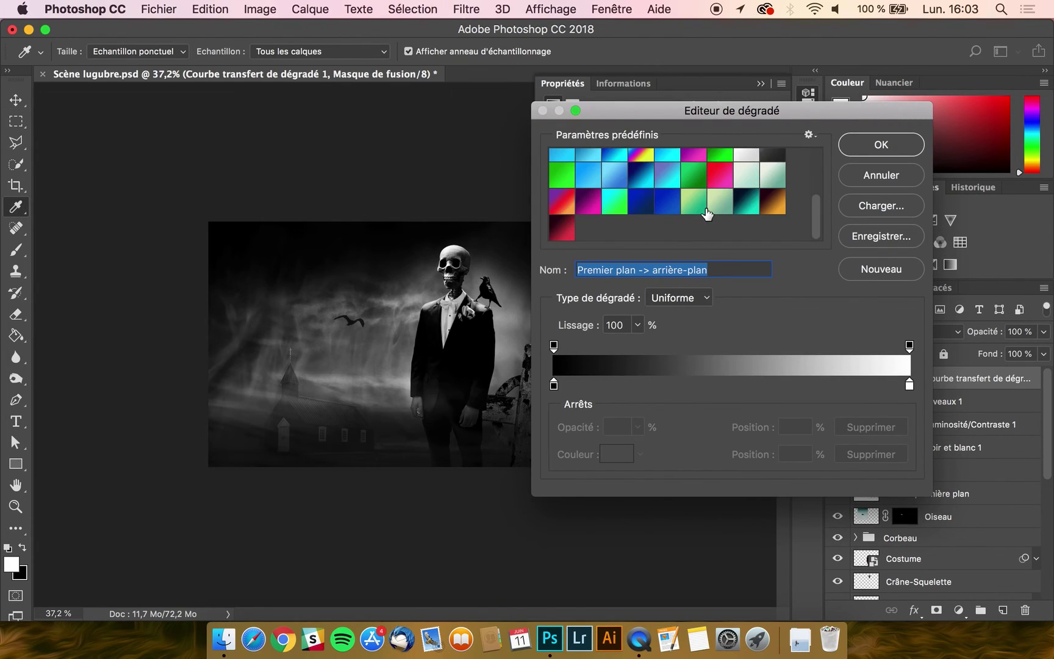
{"action": "left_click", "coordinate": [757, 211]}
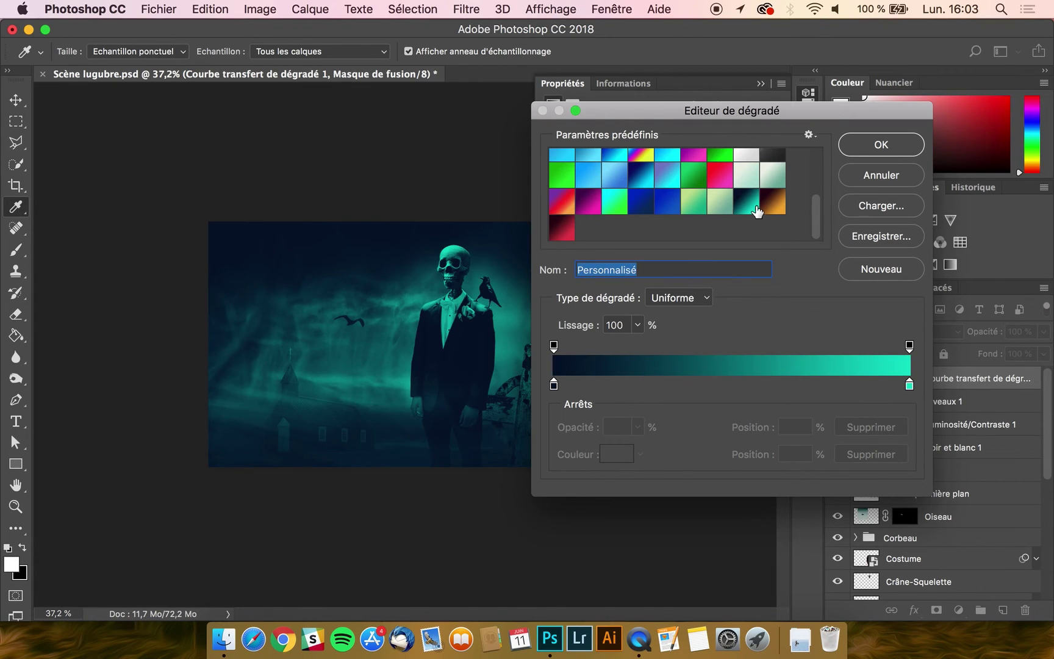
- Check the hex codes of the gradient's dark and light colour stops and accept the gradient
{"action": "double_click", "coordinate": [553, 383]}
{"action": "left_click", "coordinate": [861, 438]}
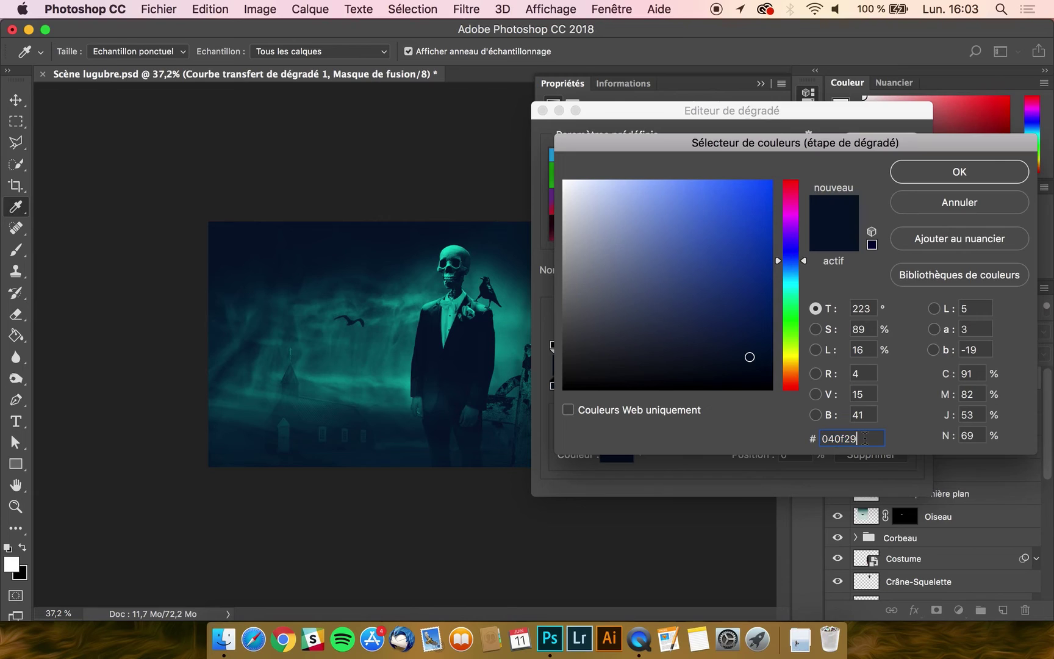
{"action": "left_click_drag", "start_coordinate": [865, 441], "coordinate": [730, 442]}
{"action": "left_click", "coordinate": [869, 434]}
{"action": "left_click", "coordinate": [953, 172]}
{"action": "double_click", "coordinate": [909, 384]}
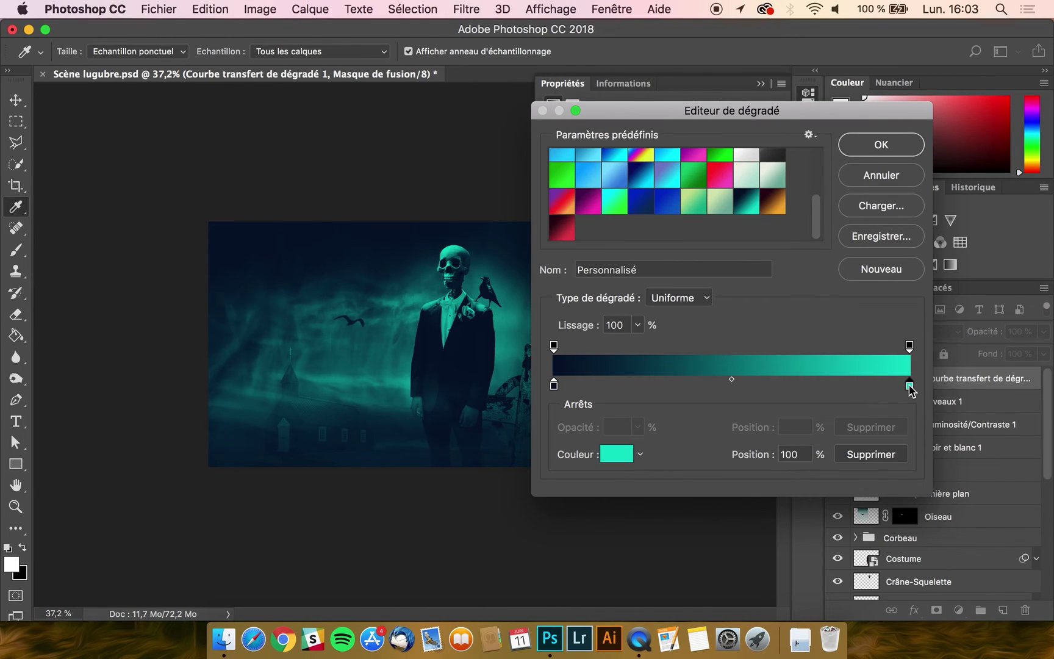
{"action": "double_click", "coordinate": [865, 435]}
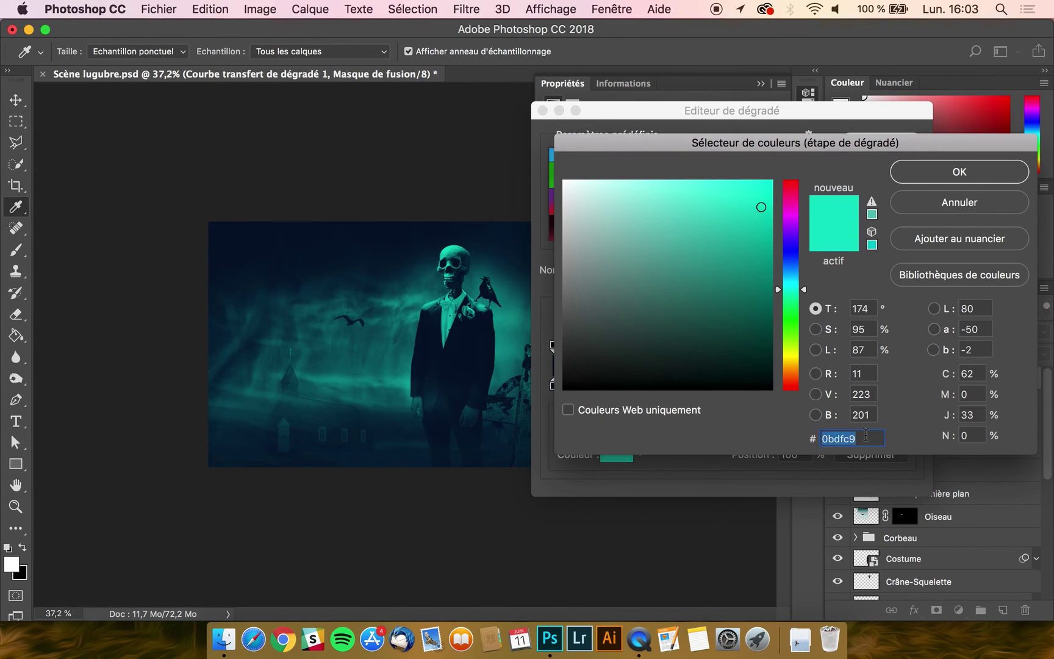
{"action": "left_click", "coordinate": [866, 435]}
{"action": "left_click", "coordinate": [954, 172]}
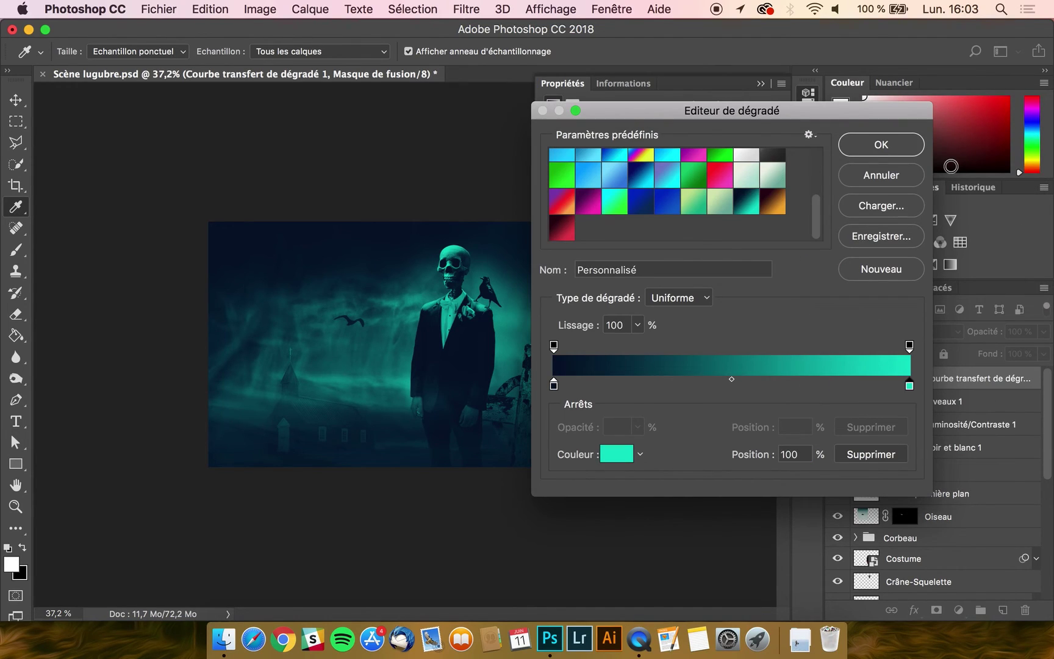
{"action": "left_click", "coordinate": [875, 143]}
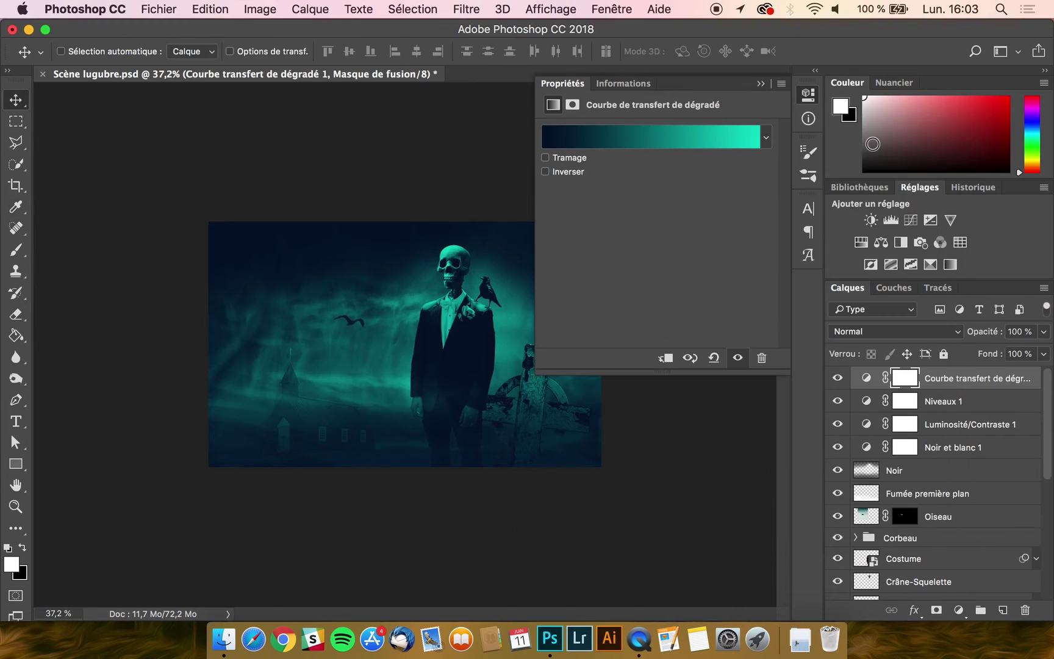
- Try inverting the gradient map and restore its original direction
{"action": "left_click", "coordinate": [546, 172]}
{"action": "left_click", "coordinate": [545, 172]}
{"action": "left_click", "coordinate": [545, 173]}
{"action": "left_click", "coordinate": [545, 173]}
{"action": "left_click", "coordinate": [560, 84]}
- Set the gradient map layer's blend mode to Superposition and its opacity to 70 %
{"action": "left_click", "coordinate": [878, 332]}
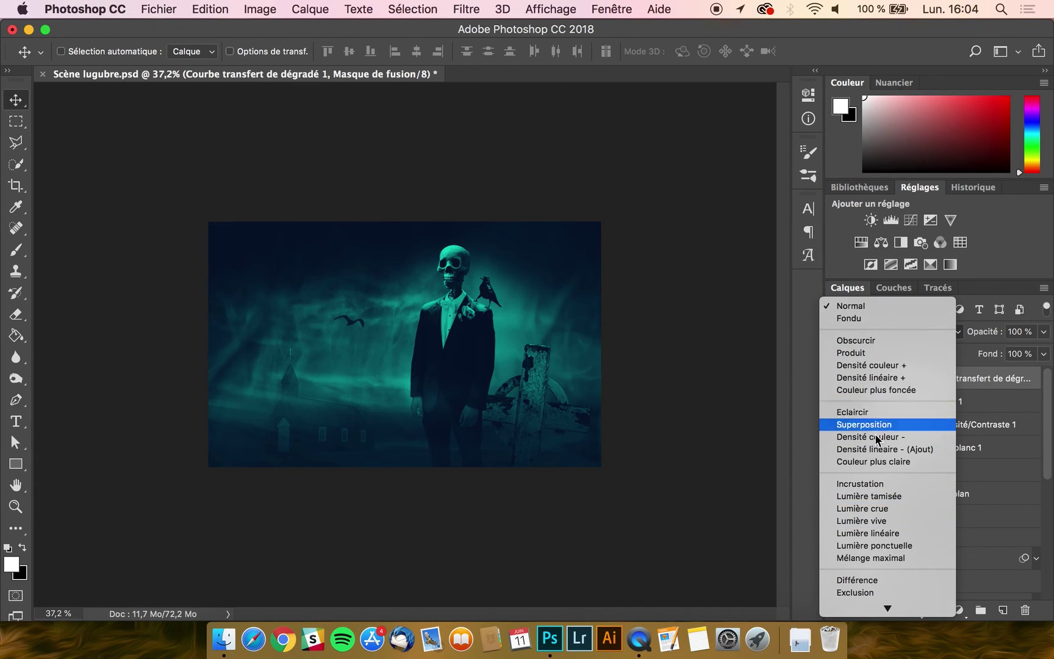
{"action": "scroll", "coordinate": [877, 437], "scroll_direction": "down", "scroll_amount": 3}
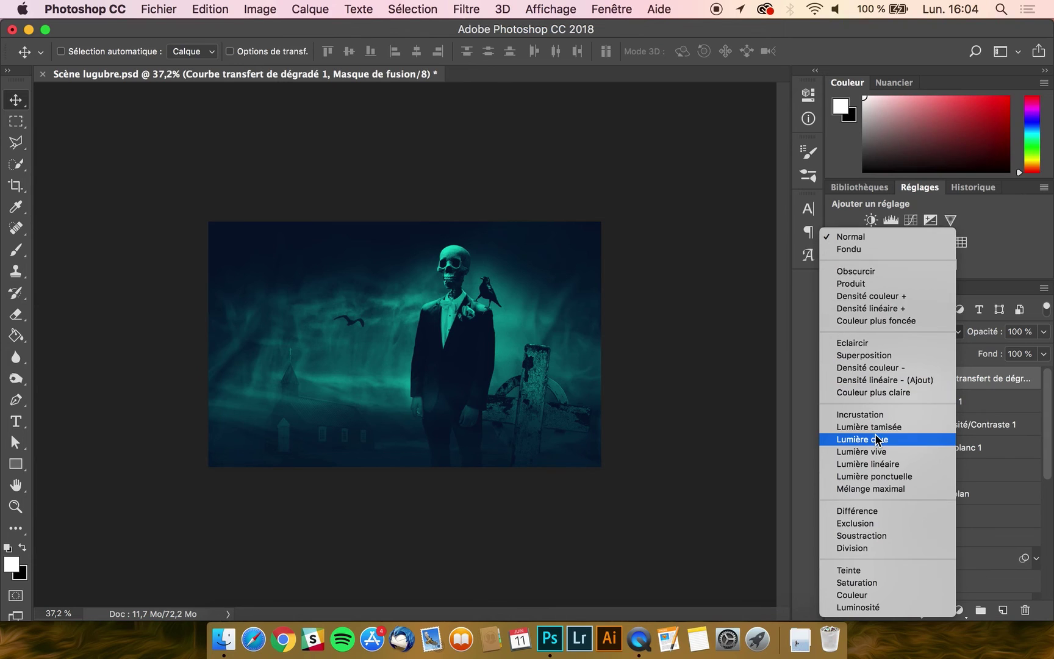
{"action": "left_click", "coordinate": [870, 356]}
{"action": "left_click_drag", "start_coordinate": [1043, 331], "coordinate": [1022, 358]}
- Move the gradient map layer below Luminosité/Contraste 1, directly above Noir et blanc 1
{"action": "left_click_drag", "start_coordinate": [952, 385], "coordinate": [974, 439]}
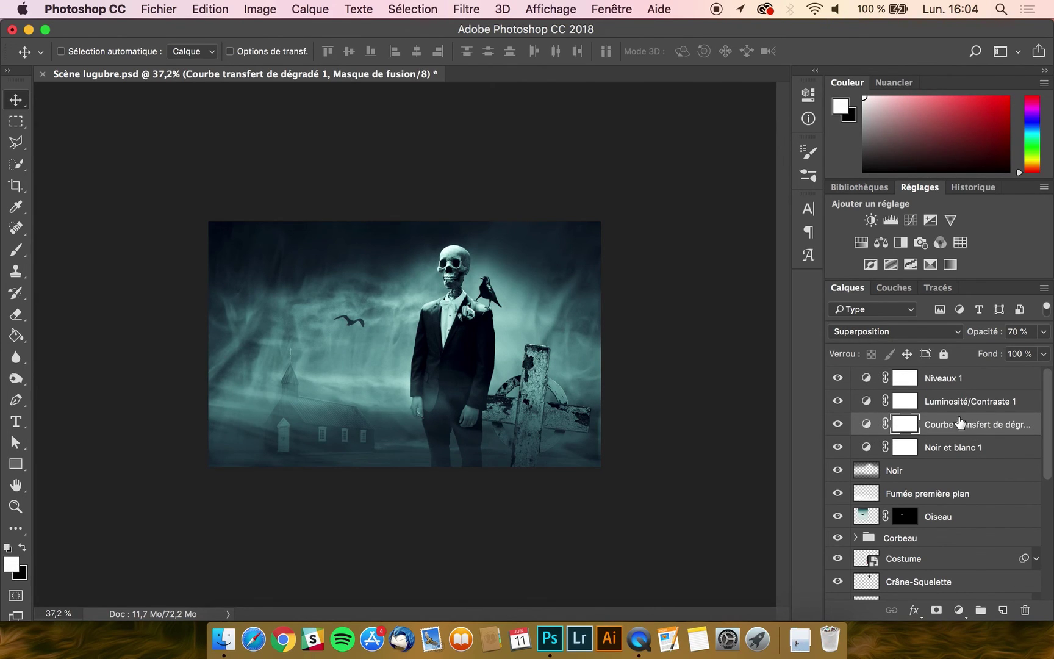
{"action": "left_click", "coordinate": [1044, 333]}
{"action": "left_click", "coordinate": [1010, 353]}
- Try other gradient presets on the gradient map, such as orange-yellow and dark plum-orange, and return to the navy-to-turquoise gradient
{"action": "double_click", "coordinate": [871, 430]}
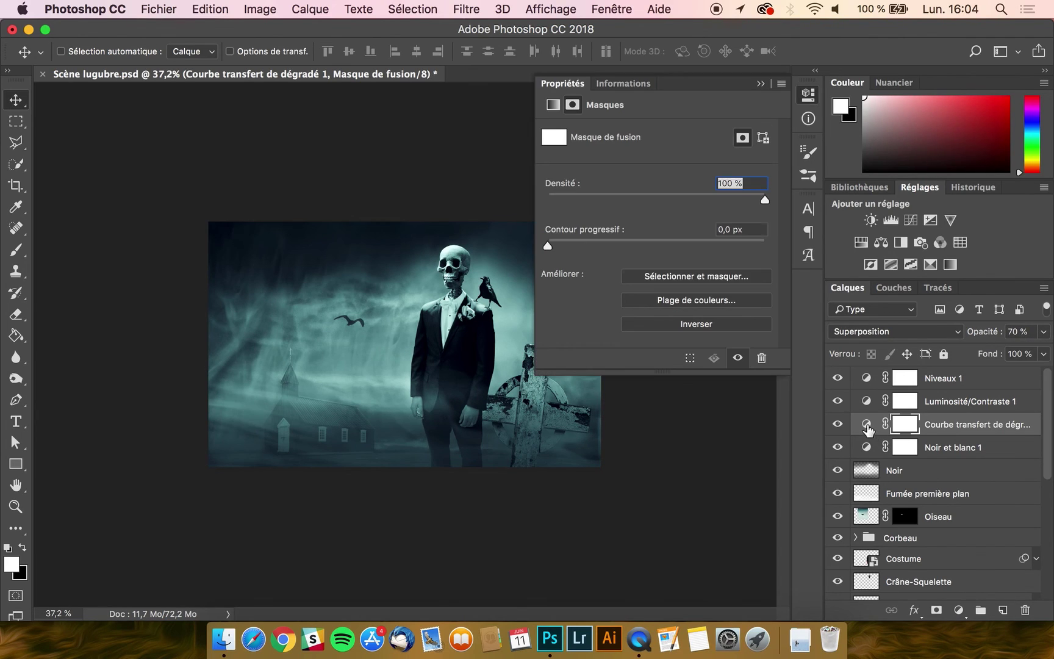
{"action": "left_click", "coordinate": [866, 425]}
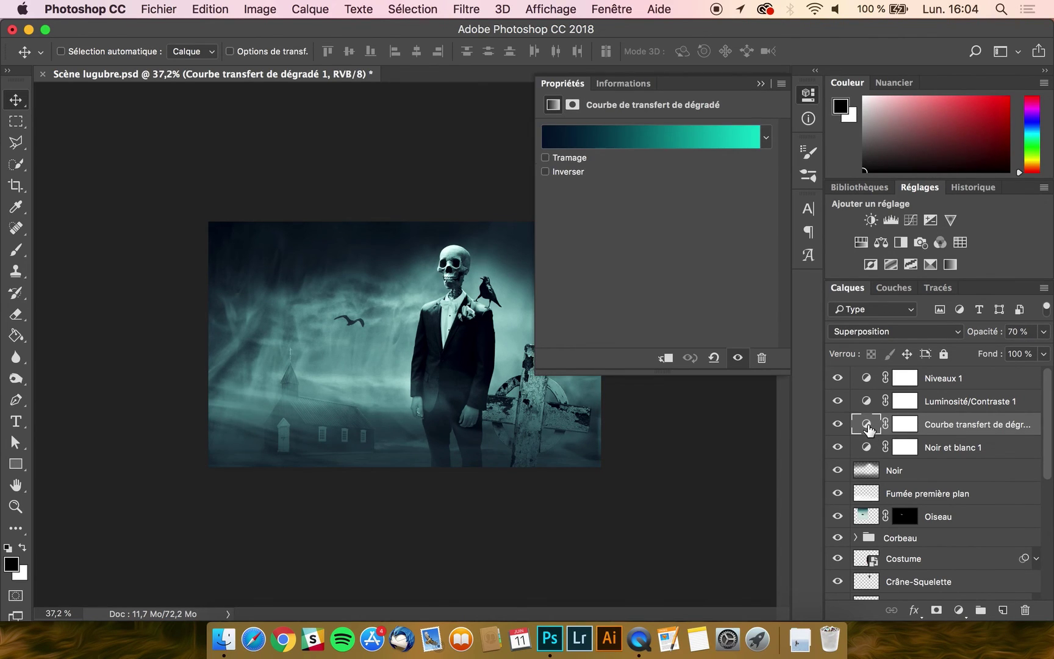
{"action": "left_click", "coordinate": [681, 149]}
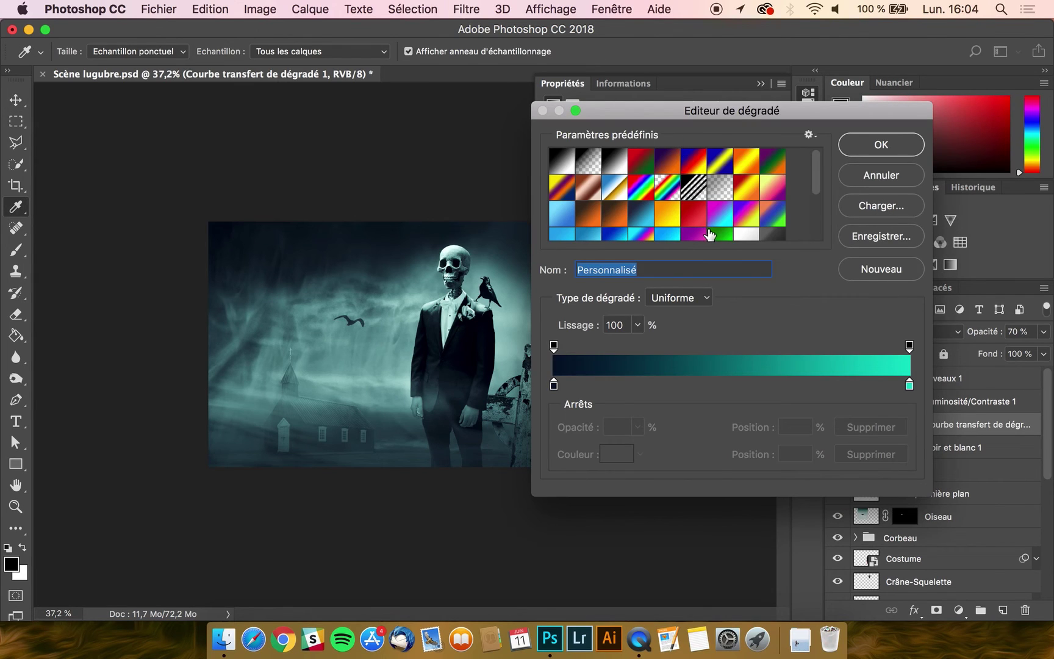
{"action": "left_click", "coordinate": [695, 219]}
{"action": "left_click", "coordinate": [674, 216]}
{"action": "scroll", "coordinate": [712, 216], "scroll_direction": "down", "scroll_amount": 3}
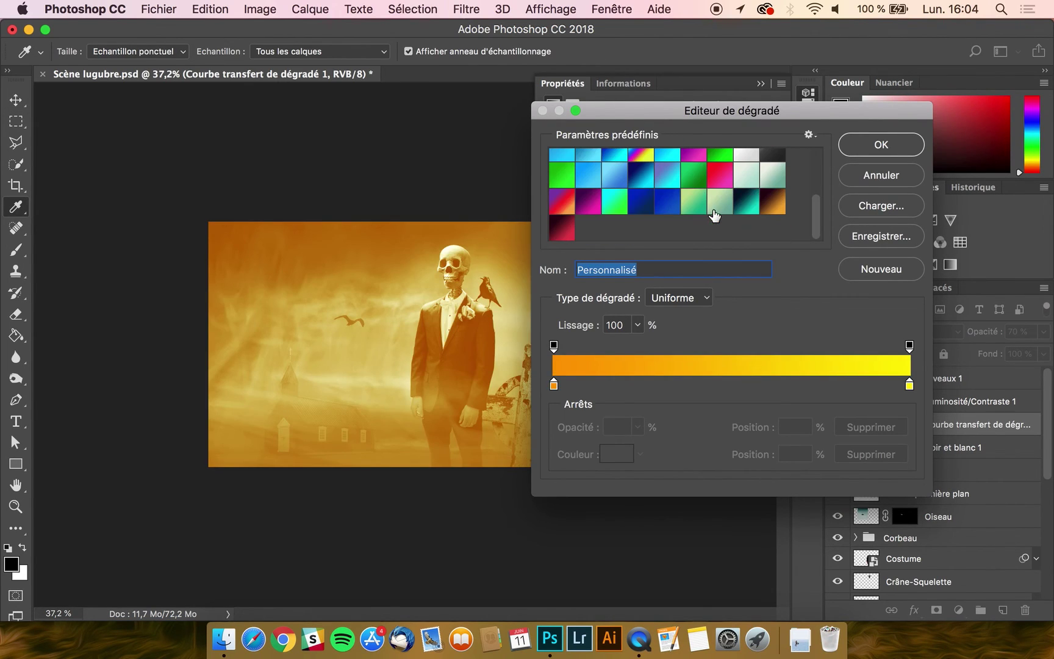
{"action": "left_click", "coordinate": [724, 208]}
{"action": "left_click", "coordinate": [750, 208]}
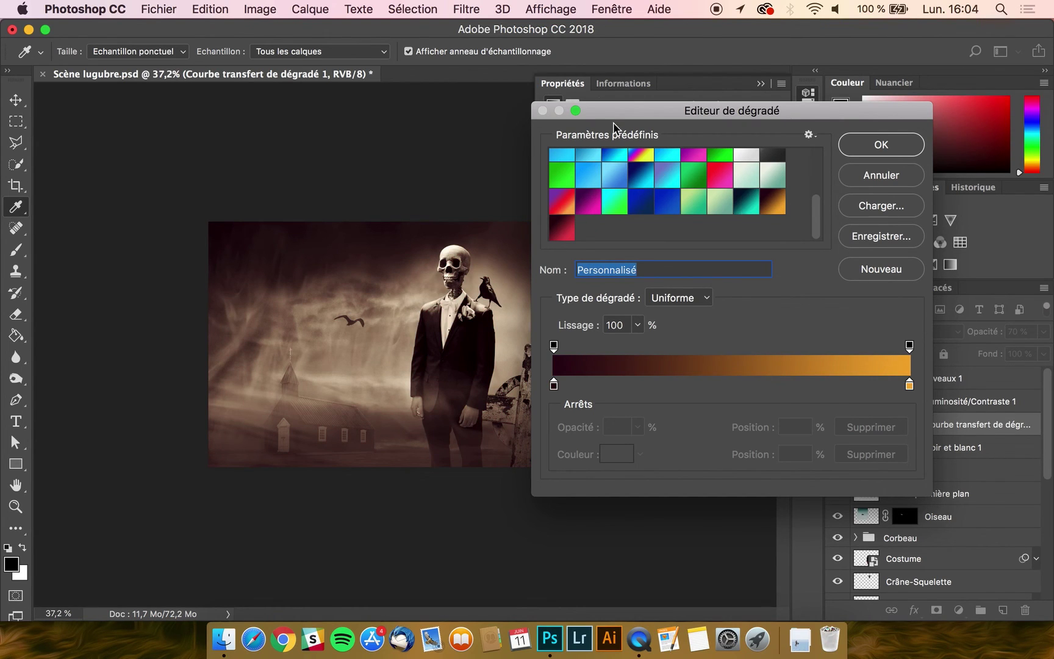
{"action": "mouse_move", "coordinate": [634, 113]}
{"action": "left_mouse_down"}
{"action": "mouse_move", "coordinate": [700, 113]}
{"action": "mouse_move", "coordinate": [651, 109]}
{"action": "left_mouse_up"}
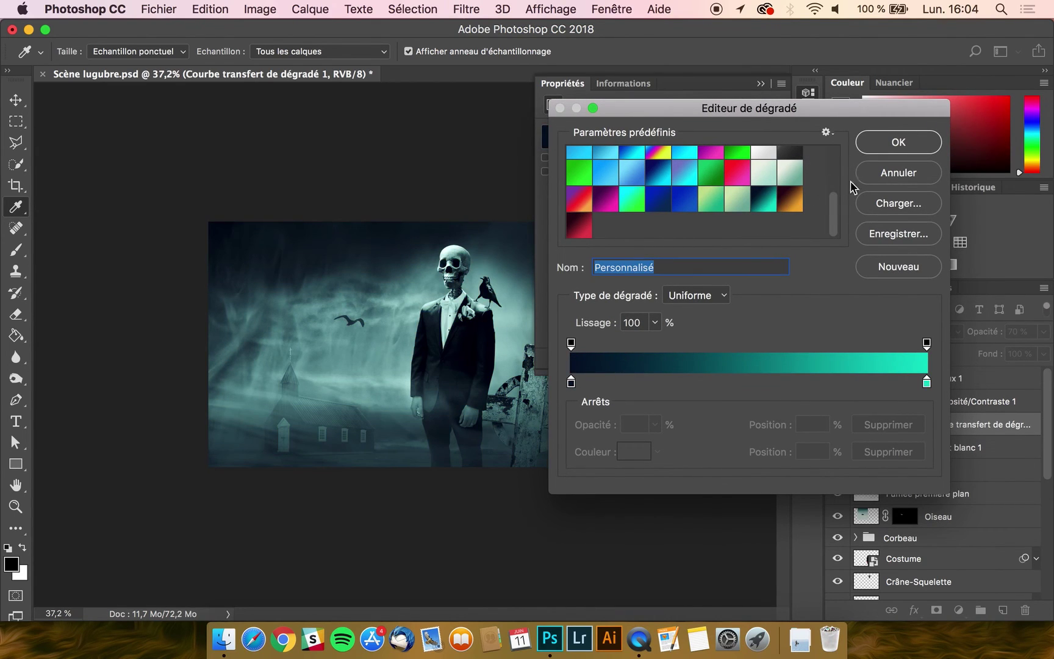
{"action": "left_click", "coordinate": [922, 142]}
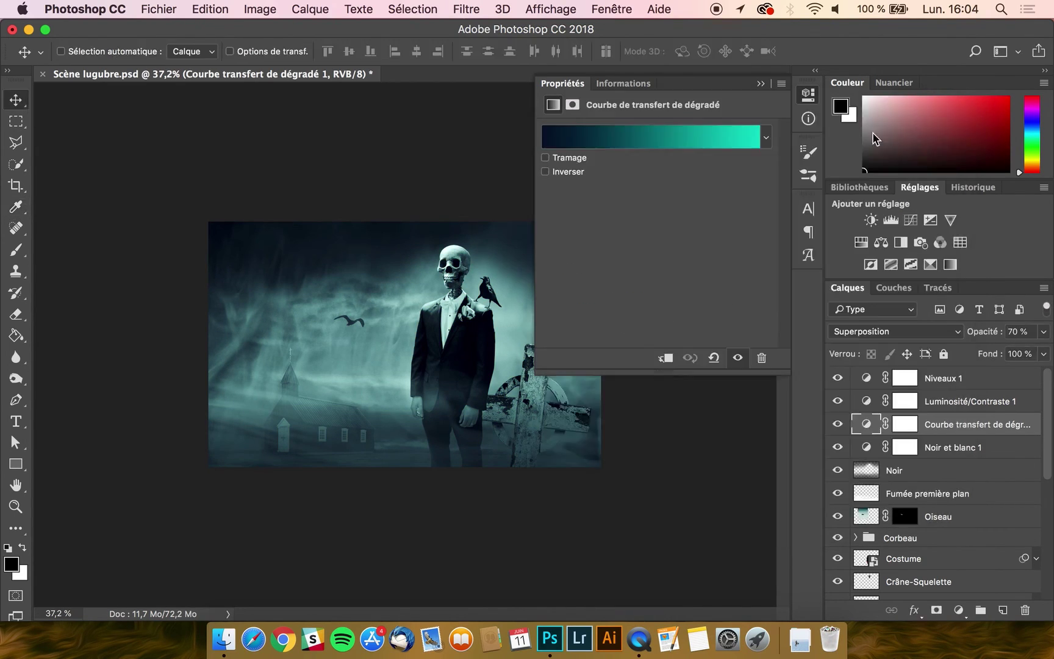
{"action": "left_click", "coordinate": [571, 91]}
- Open Projet Squelette.psd to view its finished scene as a reference and return to Scène lugubre.psd
{"action": "scroll", "coordinate": [677, 289], "scroll_direction": "up", "scroll_amount": 4}
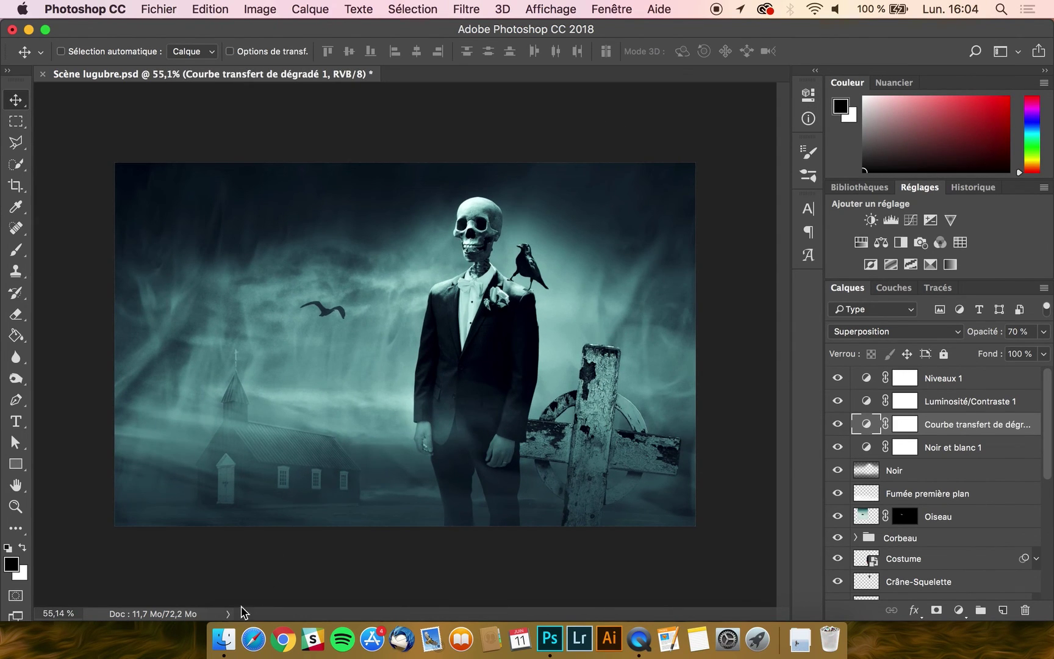
{"action": "left_click", "coordinate": [223, 651]}
{"action": "left_click", "coordinate": [409, 178]}
{"action": "double_click", "coordinate": [408, 178]}
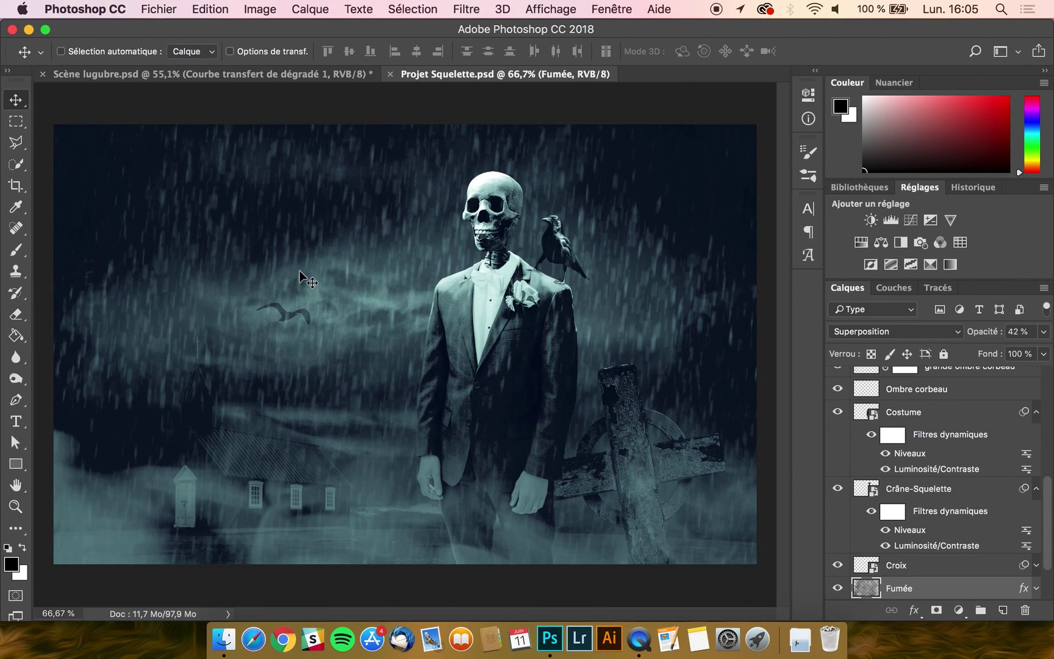
{"action": "left_click", "coordinate": [201, 74]}
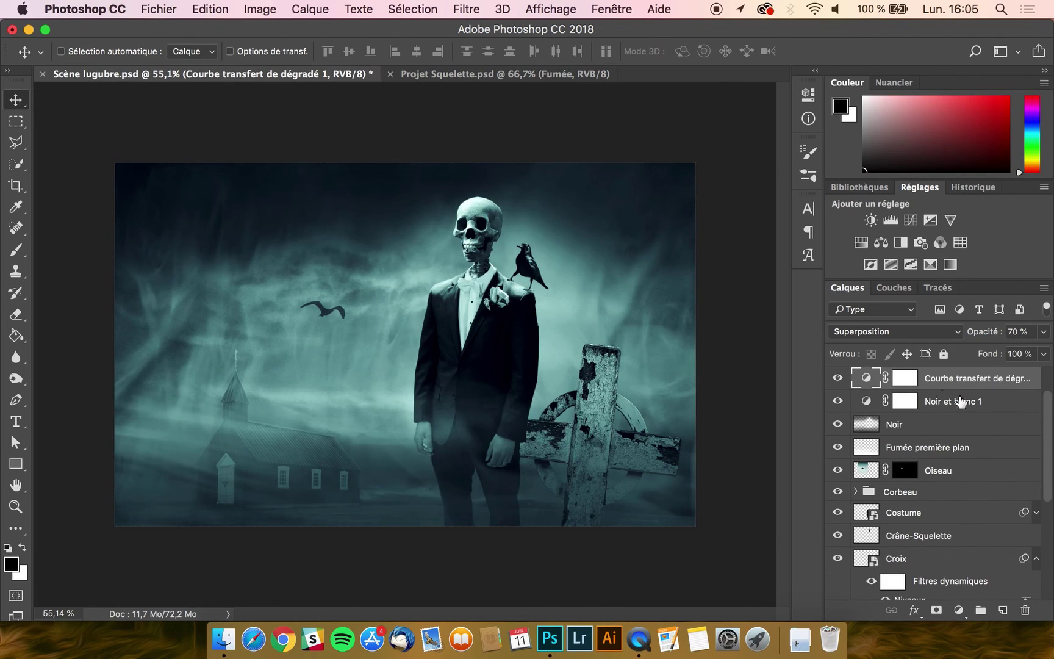
- Set the brightness of the Luminosité/Contraste 1 adjustment layer to -33 and fine-tune its contrast
{"action": "double_click", "coordinate": [866, 378]}
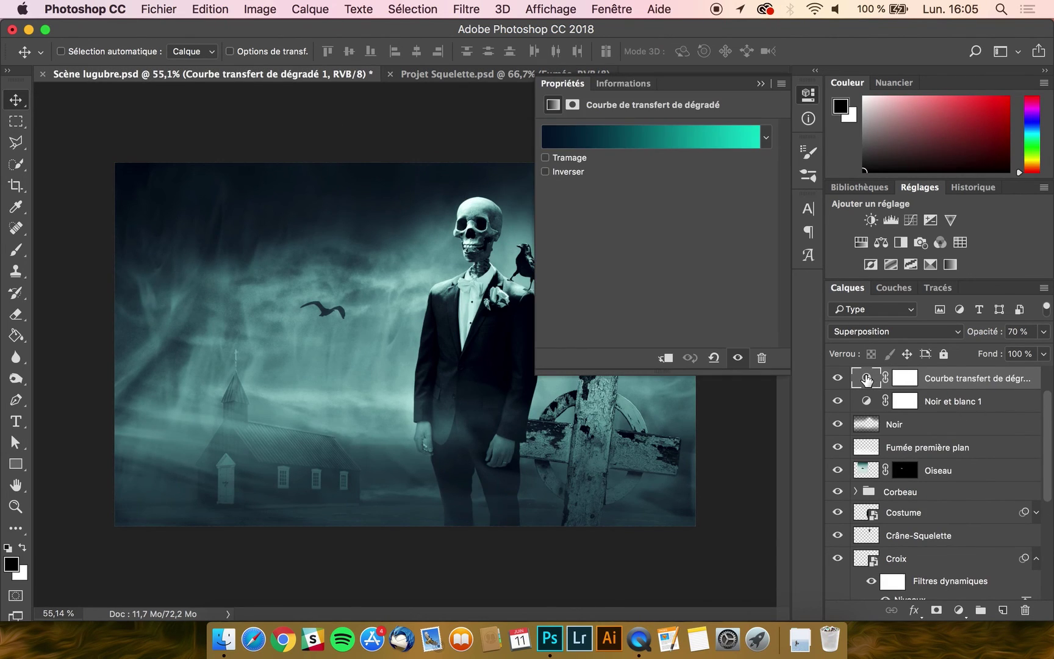
{"action": "left_click", "coordinate": [953, 401]}
{"action": "scroll", "coordinate": [953, 406], "scroll_direction": "up", "scroll_amount": 2}
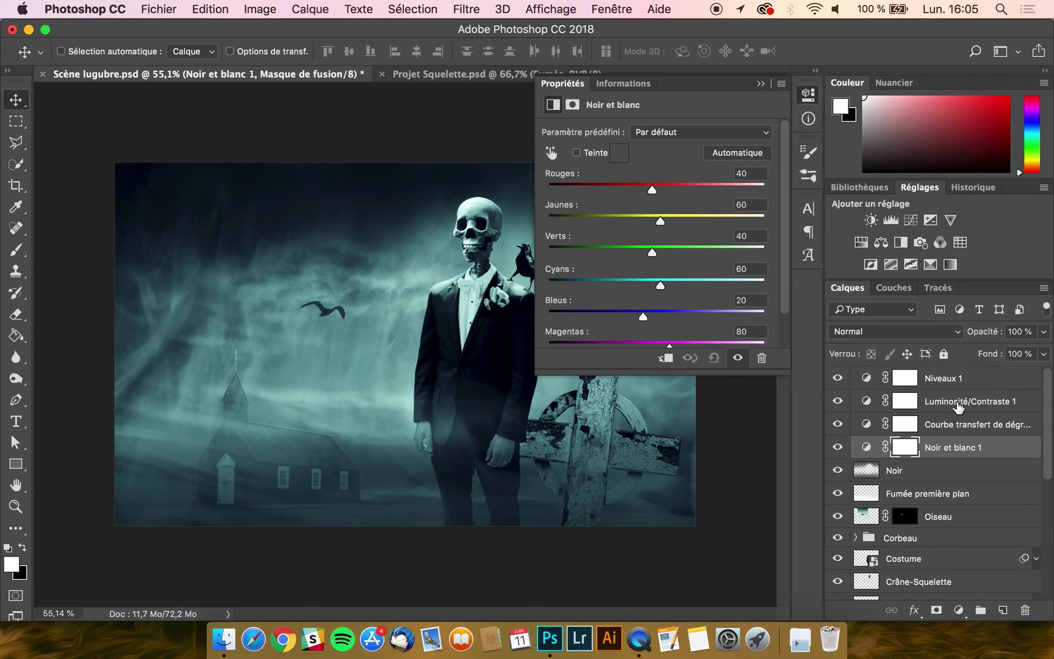
{"action": "left_click", "coordinate": [959, 402]}
{"action": "mouse_move", "coordinate": [651, 173]}
{"action": "left_mouse_down"}
{"action": "mouse_move", "coordinate": [623, 172]}
{"action": "mouse_move", "coordinate": [634, 175]}
{"action": "left_mouse_up"}
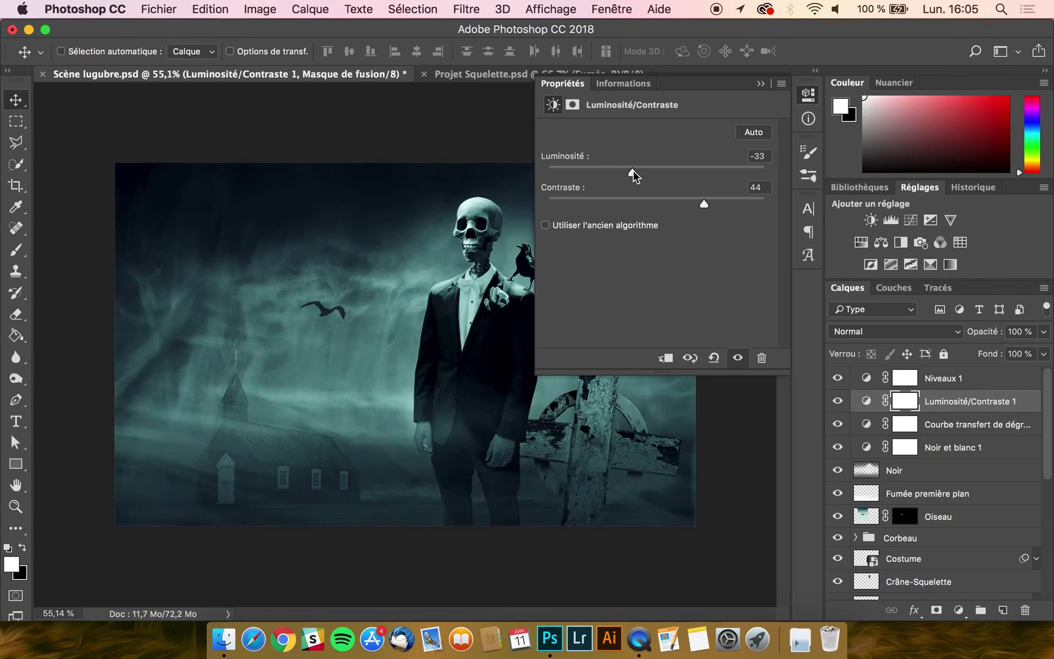
{"action": "left_click_drag", "start_coordinate": [708, 205], "coordinate": [705, 207]}
{"action": "left_click", "coordinate": [565, 85]}
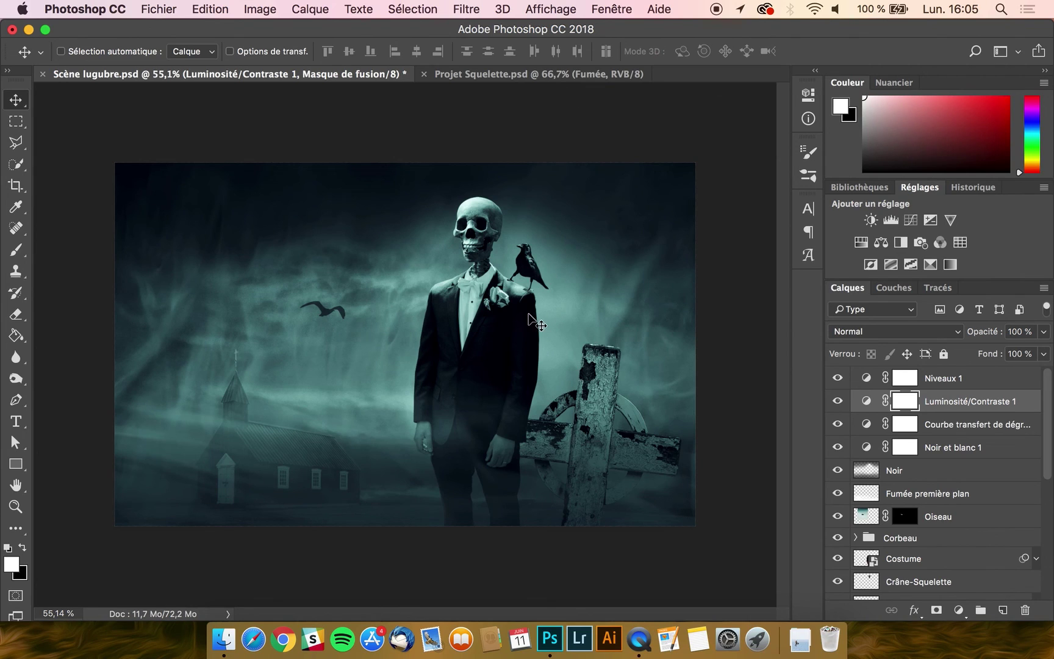
- Create a new layer directly above Fumée première plan and name it Pluie
{"action": "scroll", "coordinate": [533, 314], "scroll_direction": "up", "scroll_amount": 1}
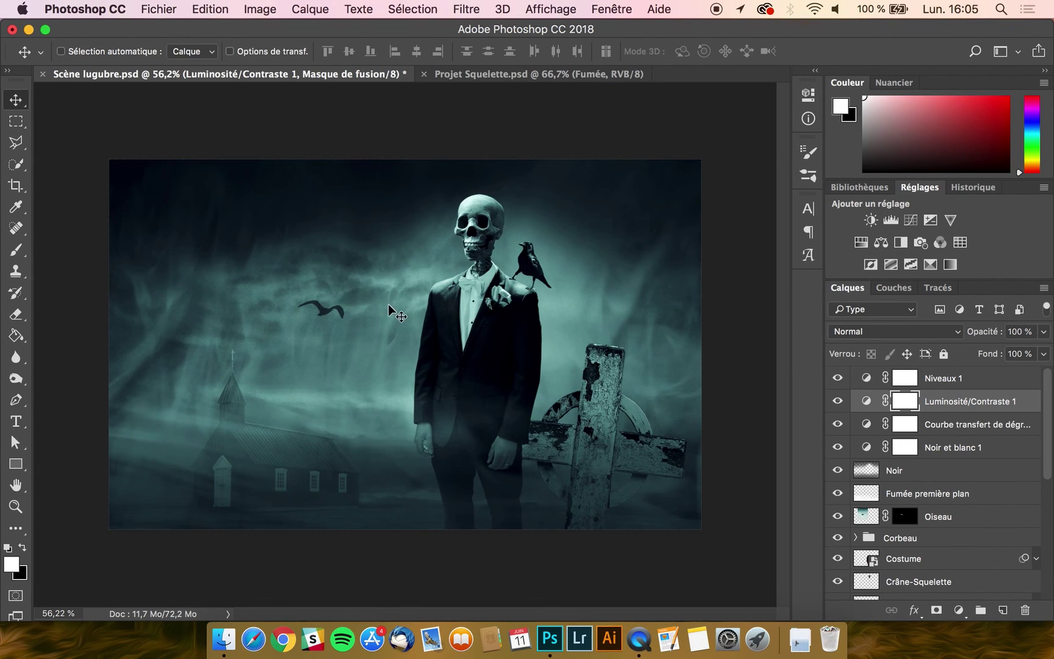
{"action": "left_click", "coordinate": [949, 477]}
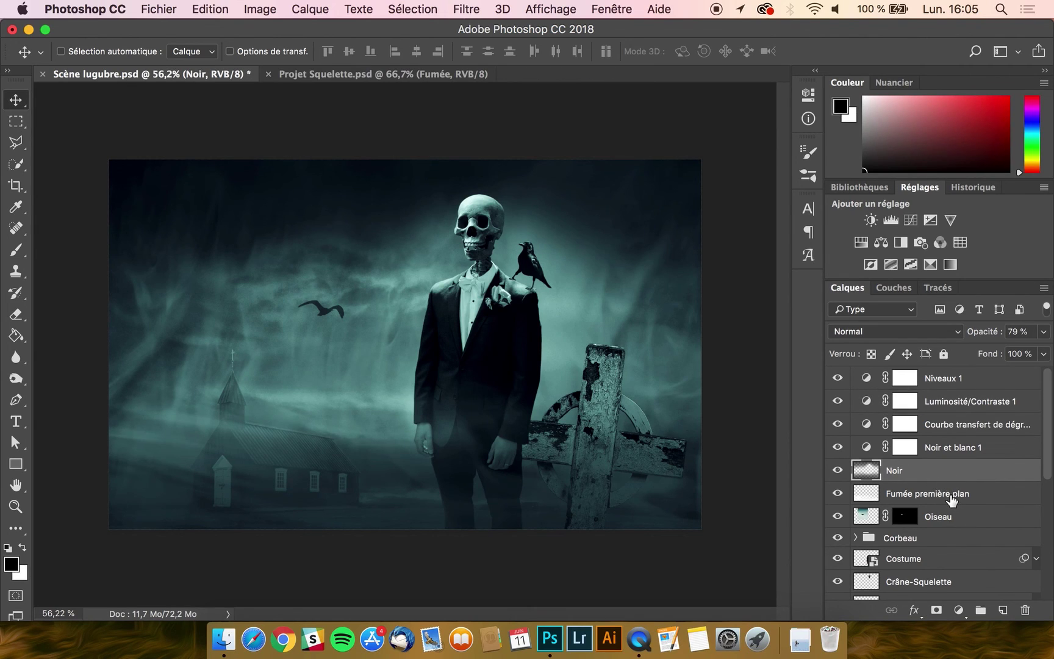
{"action": "left_click", "coordinate": [951, 498]}
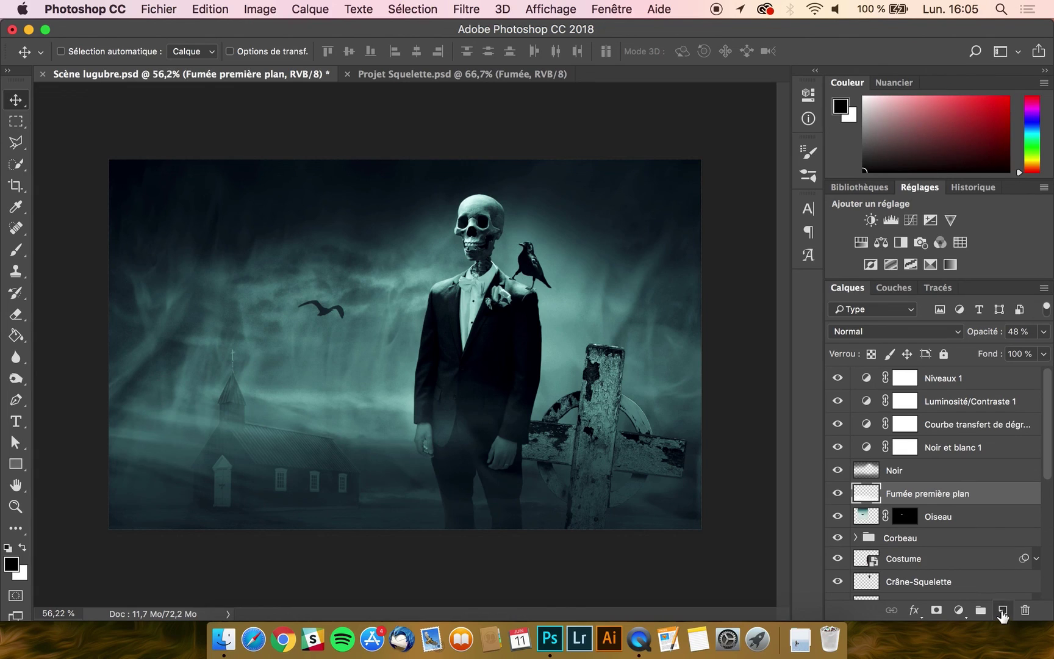
{"action": "left_click", "coordinate": [1002, 610]}
{"action": "double_click", "coordinate": [905, 494]}
{"action": "type", "text": "Pluie"}
{"action": "key", "text": "Return"}
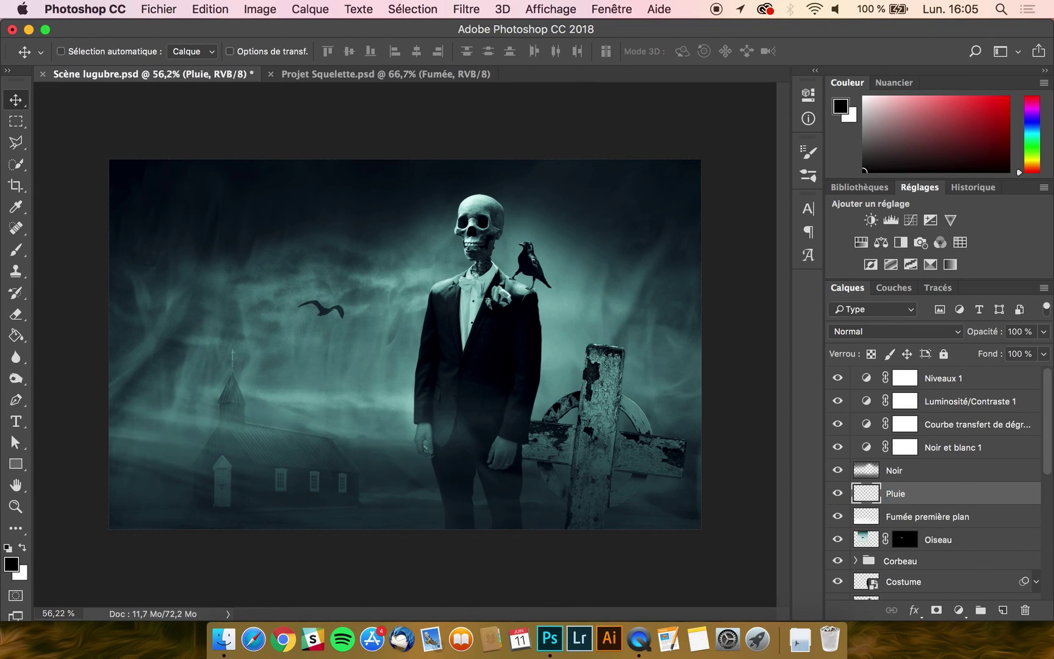
- Fill a rectangular selection over the middle of the scene with black on the Pluie layer and deselect it
{"action": "left_click", "coordinate": [16, 121]}
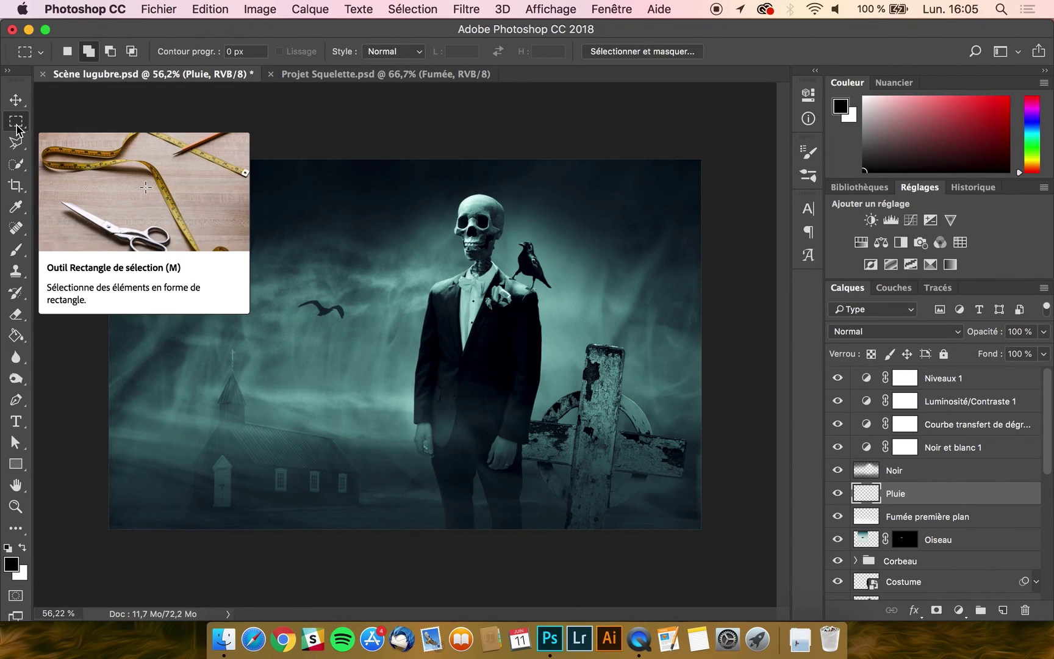
{"action": "mouse_move", "coordinate": [369, 305]}
{"action": "left_mouse_down"}
{"action": "mouse_move", "coordinate": [472, 352]}
{"action": "mouse_move", "coordinate": [509, 377]}
{"action": "mouse_move", "coordinate": [508, 389]}
{"action": "left_mouse_up"}
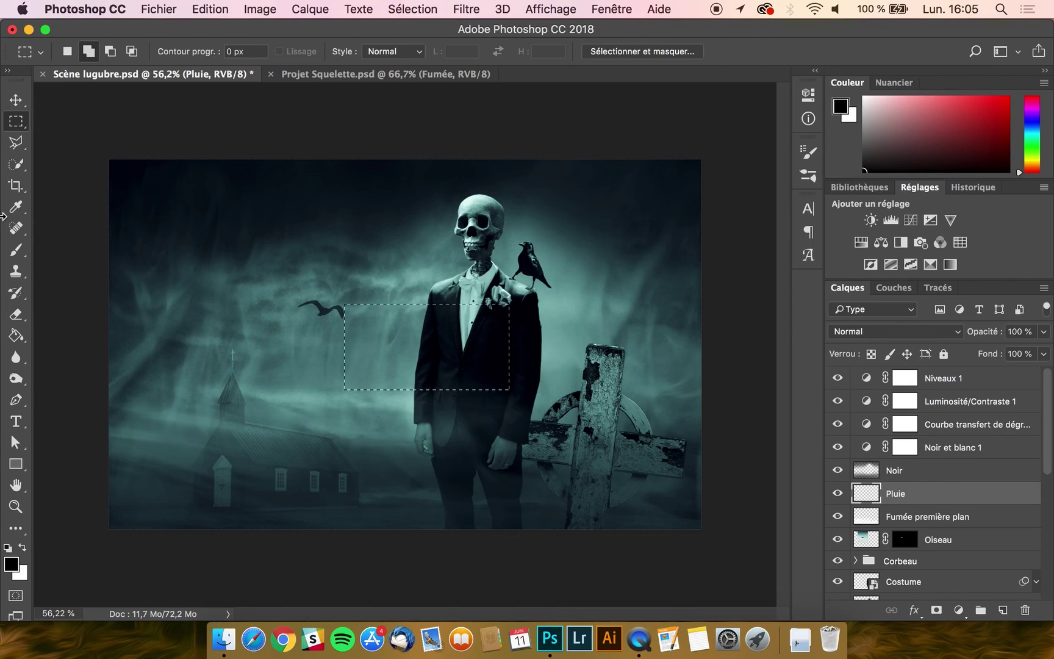
{"action": "left_click", "coordinate": [17, 337]}
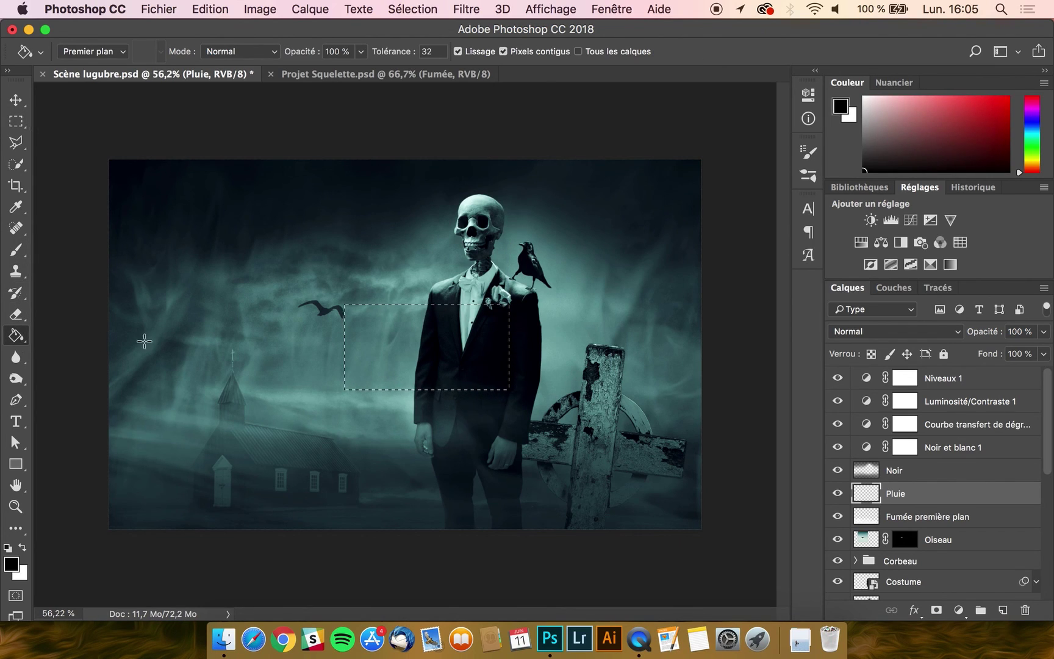
{"action": "left_click", "coordinate": [436, 358]}
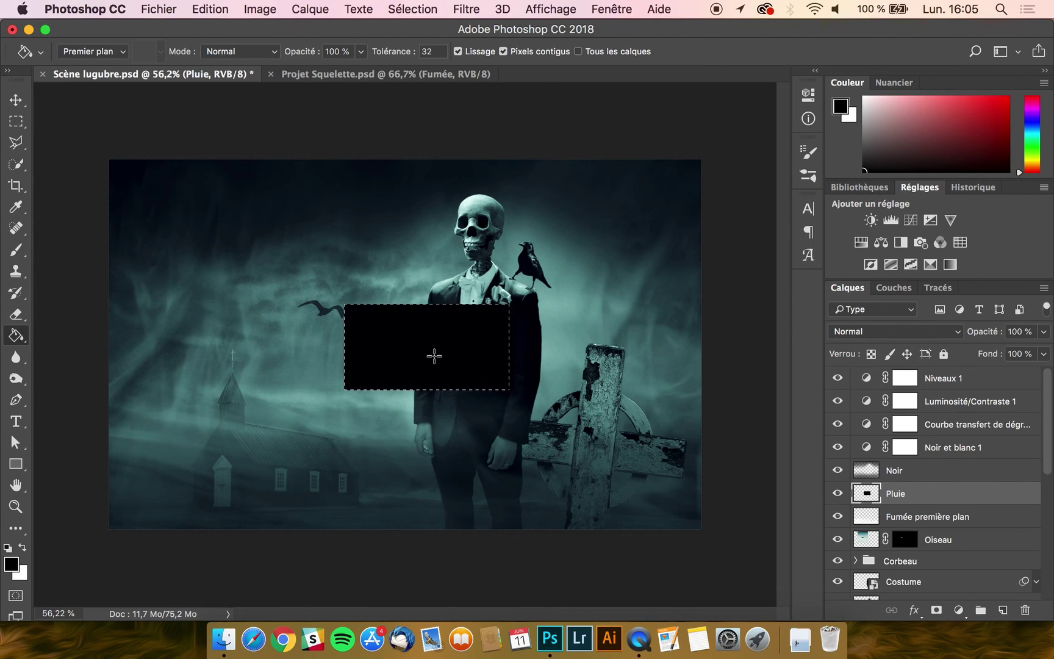
{"action": "key", "text": "super+d"}
{"action": "left_click", "coordinate": [16, 100]}
- Apply the Pointillisme filter to the black rectangle with the smallest cell size
{"action": "left_click", "coordinate": [466, 7]}
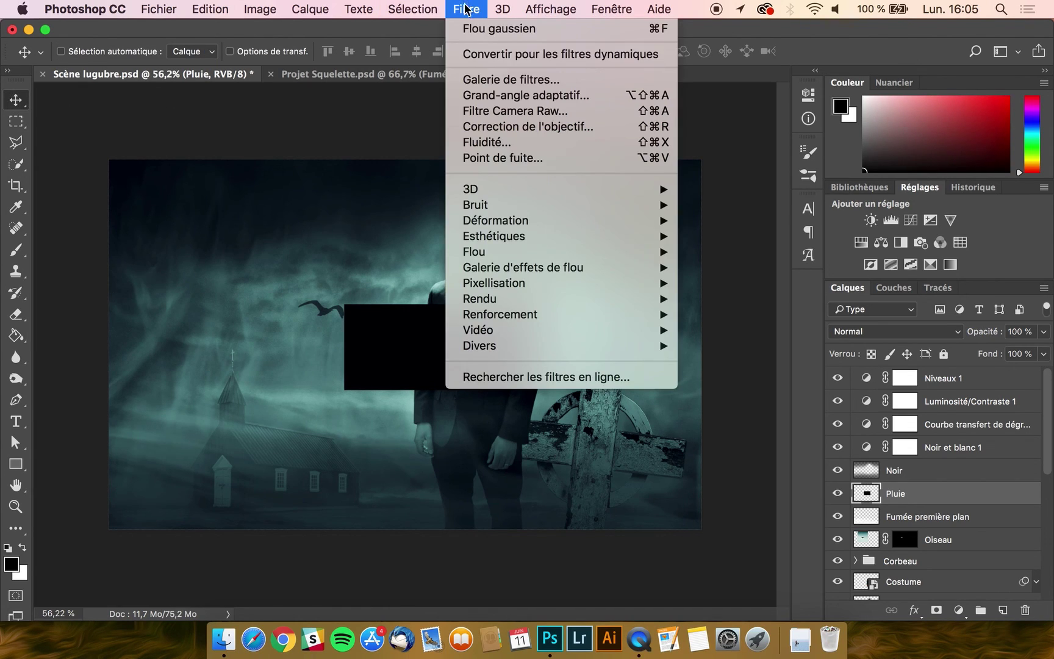
{"action": "mouse_move", "coordinate": [576, 283]}
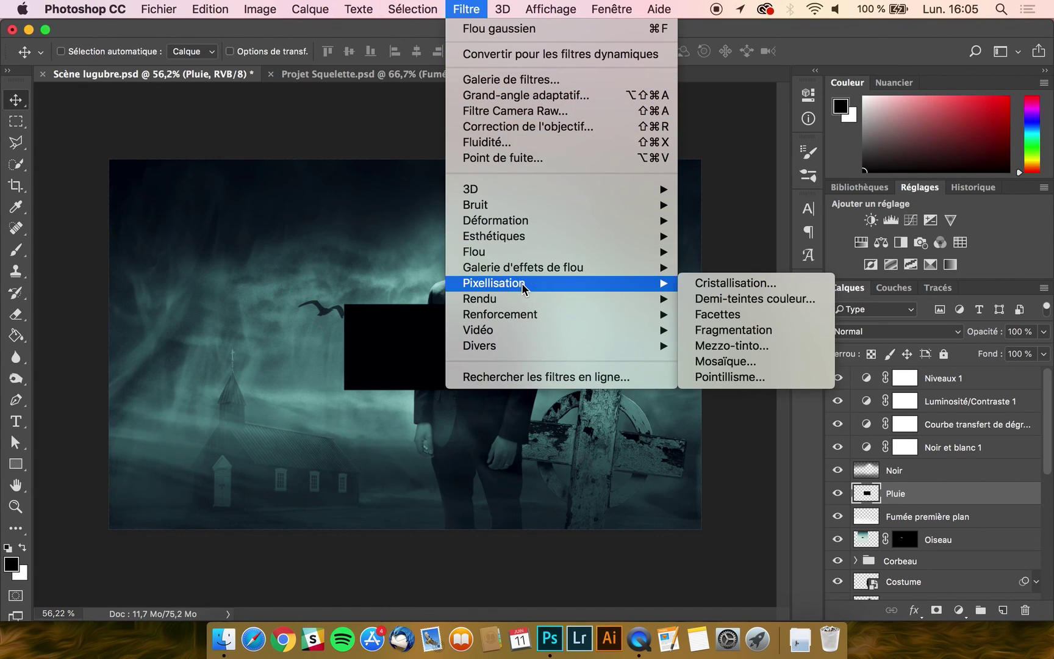
{"action": "left_click", "coordinate": [734, 377]}
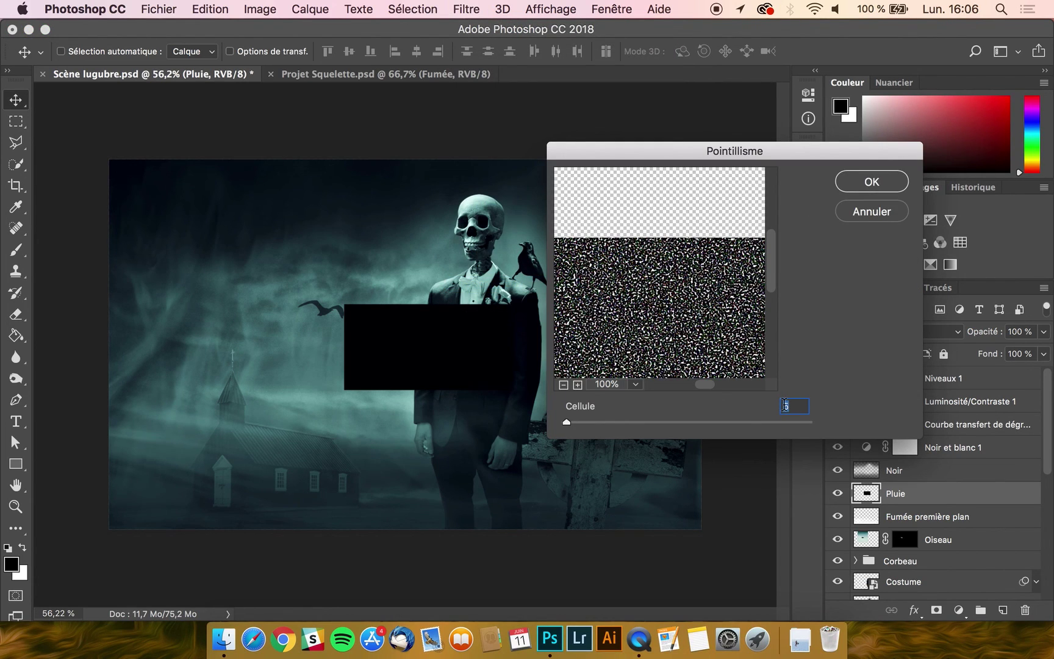
{"action": "key", "text": "Return"}
- Apply a Seuil adjustment to the dotted rectangle with a high threshold slightly below 255, leaving scattered white specks on black
{"action": "left_click", "coordinate": [260, 9]}
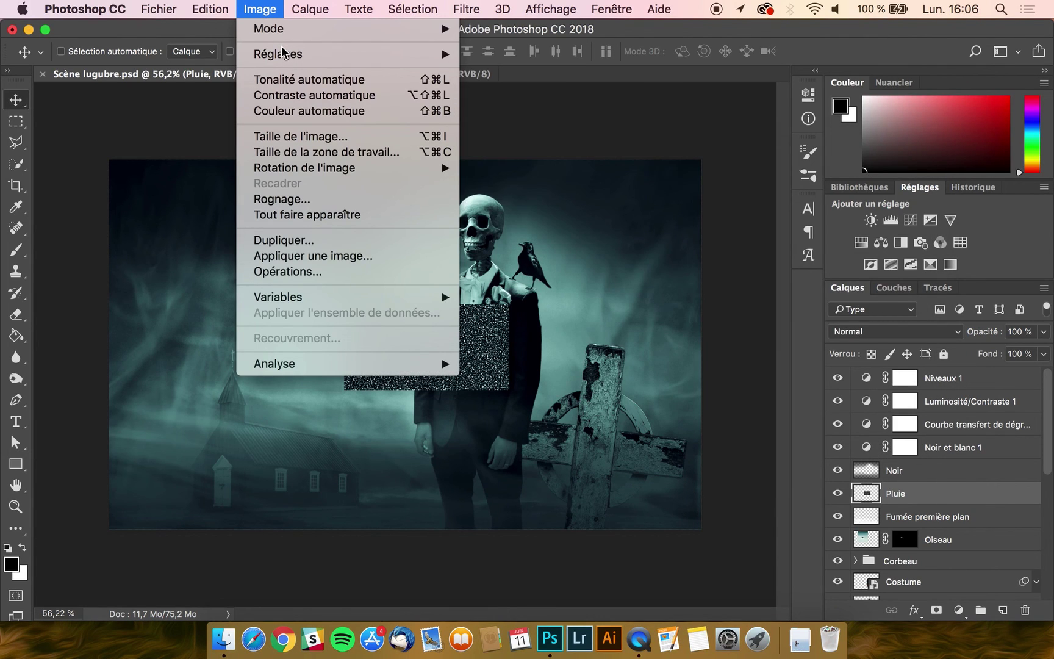
{"action": "mouse_move", "coordinate": [281, 58]}
{"action": "left_click", "coordinate": [510, 279]}
{"action": "left_click_drag", "start_coordinate": [758, 313], "coordinate": [933, 313]}
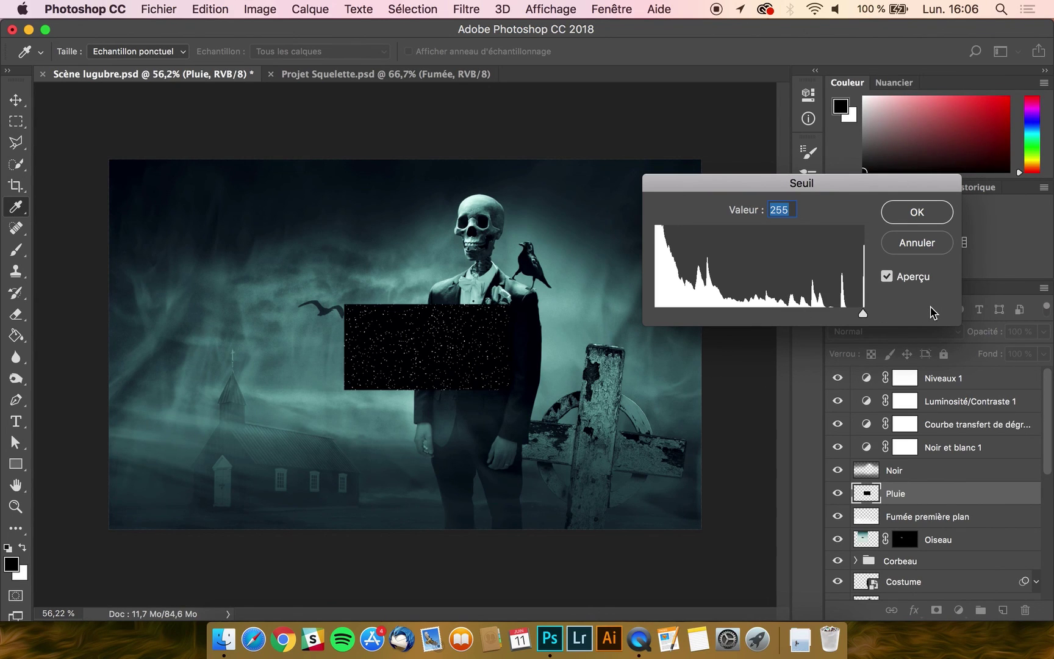
{"action": "mouse_move", "coordinate": [862, 312]}
{"action": "left_mouse_down"}
{"action": "mouse_move", "coordinate": [825, 317]}
{"action": "mouse_move", "coordinate": [851, 313]}
{"action": "mouse_move", "coordinate": [843, 313]}
{"action": "left_mouse_up"}
{"action": "left_click", "coordinate": [926, 213]}
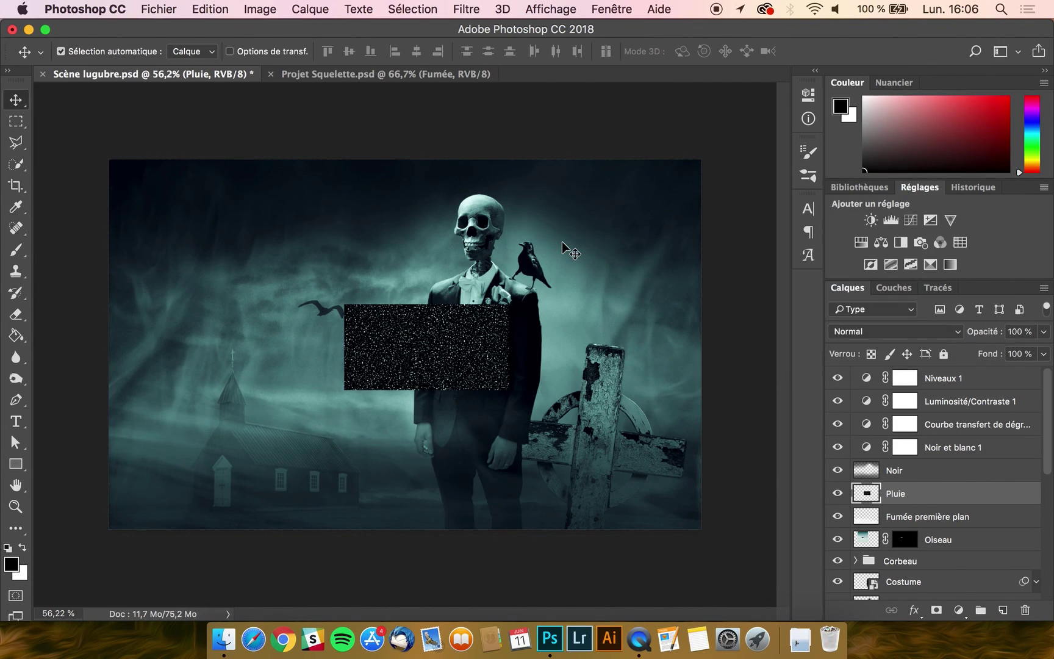
- Scale up the speckled rectangle on the Pluie layer until it covers the whole canvas
{"action": "key", "text": "super+t"}
{"action": "left_click_drag", "start_coordinate": [508, 304], "coordinate": [778, 117]}
{"action": "key", "text": "Return"}
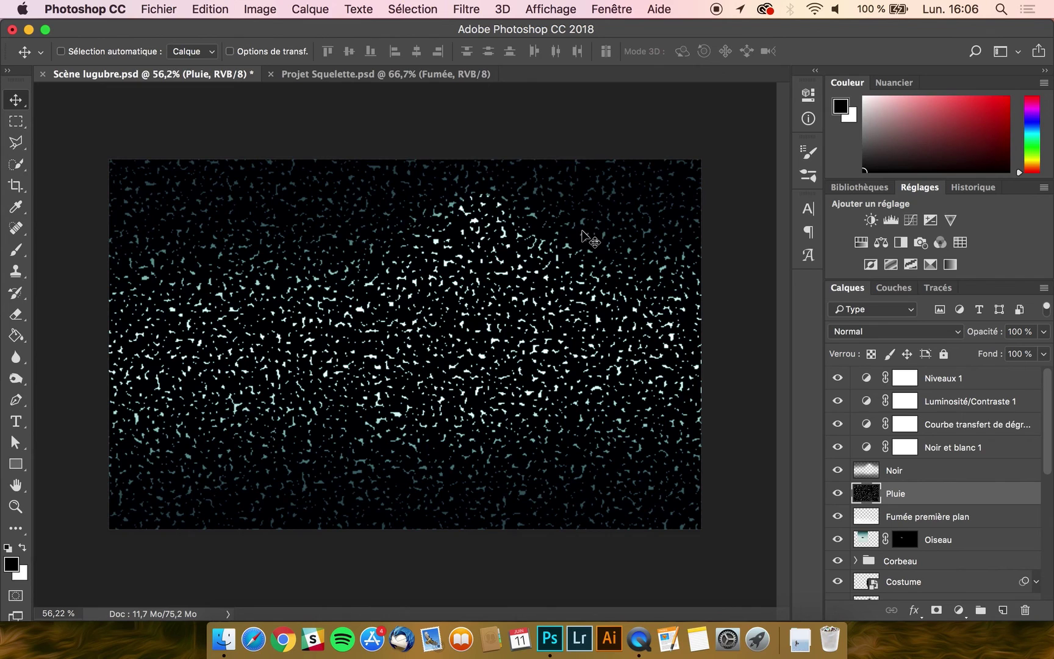
- Apply a Flou directionnel filter to the Pluie layer with an angle of 79° and a distance of 61 pixels
{"action": "left_click", "coordinate": [466, 9]}
{"action": "mouse_move", "coordinate": [498, 258]}
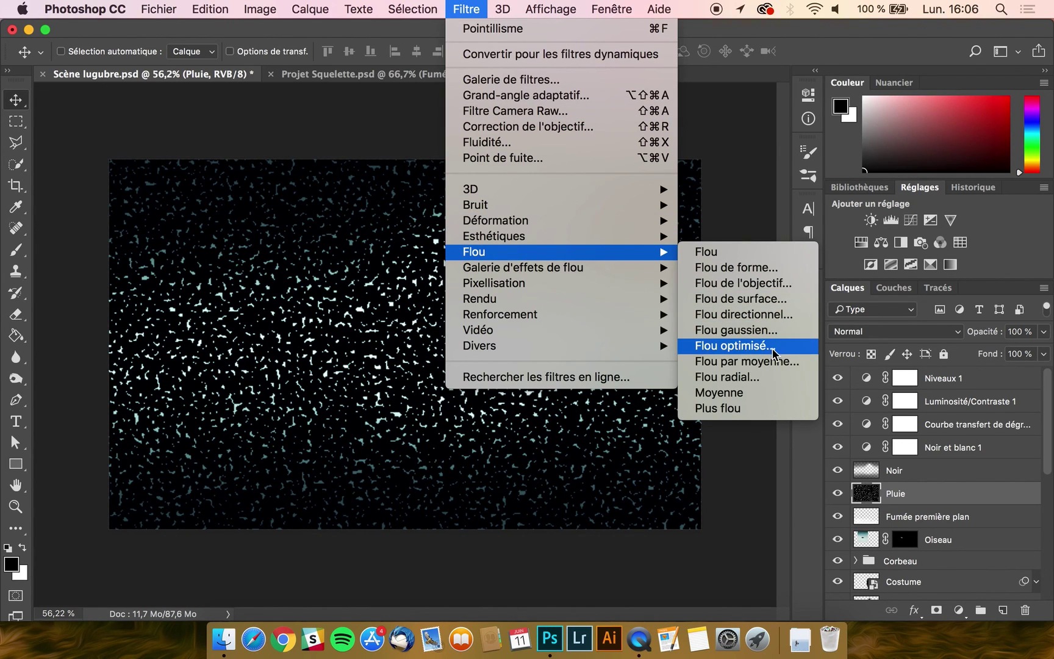
{"action": "left_click", "coordinate": [767, 325]}
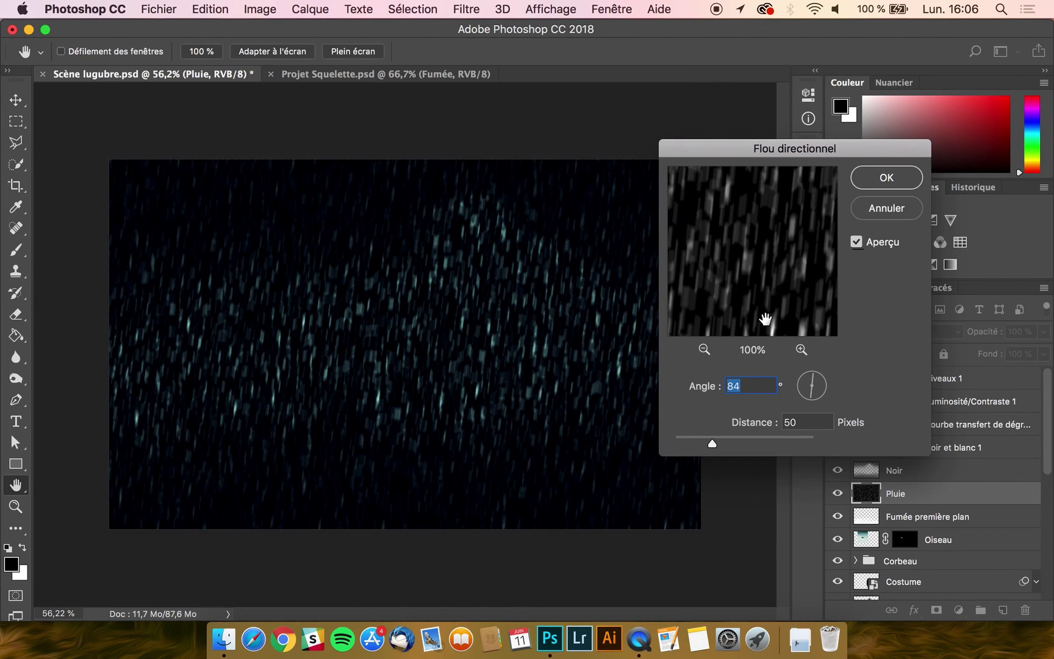
{"action": "left_click", "coordinate": [721, 445]}
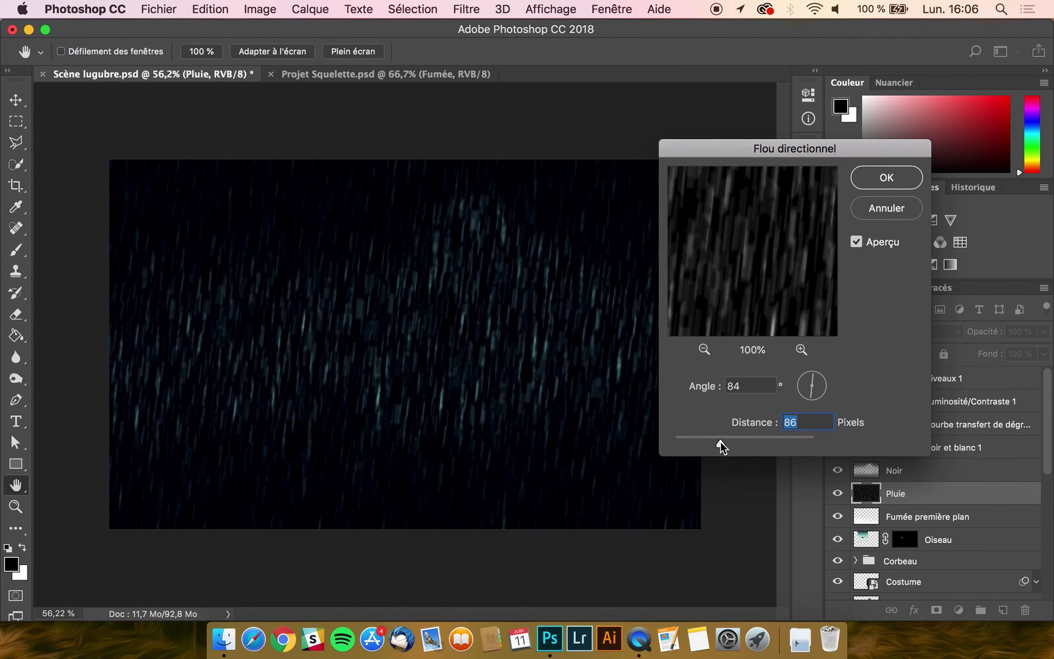
{"action": "left_click_drag", "start_coordinate": [720, 443], "coordinate": [714, 444]}
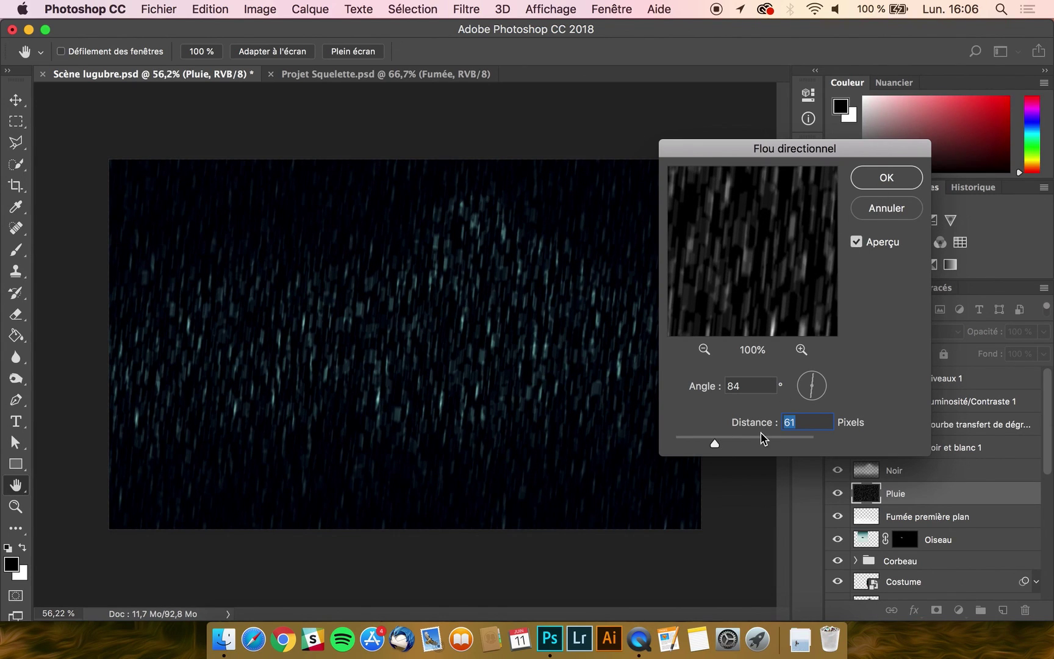
{"action": "left_click", "coordinate": [812, 384]}
{"action": "left_click_drag", "start_coordinate": [811, 379], "coordinate": [814, 378]}
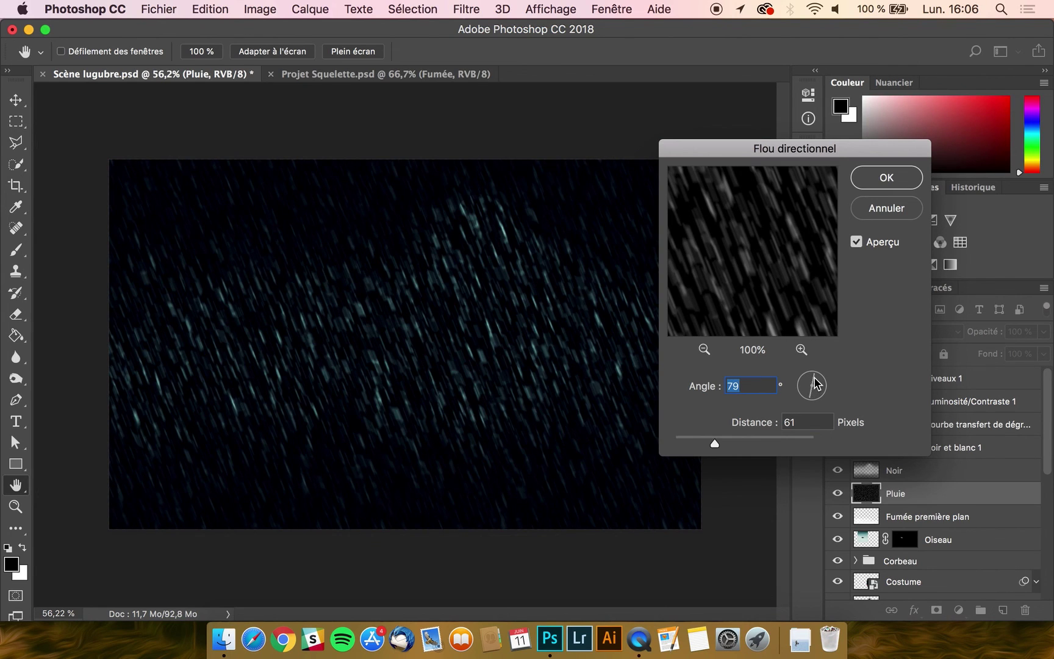
{"action": "left_click", "coordinate": [881, 176]}
- Set the Pluie layer's blend mode to Superposition and its opacity to 62 %
{"action": "left_click", "coordinate": [891, 333]}
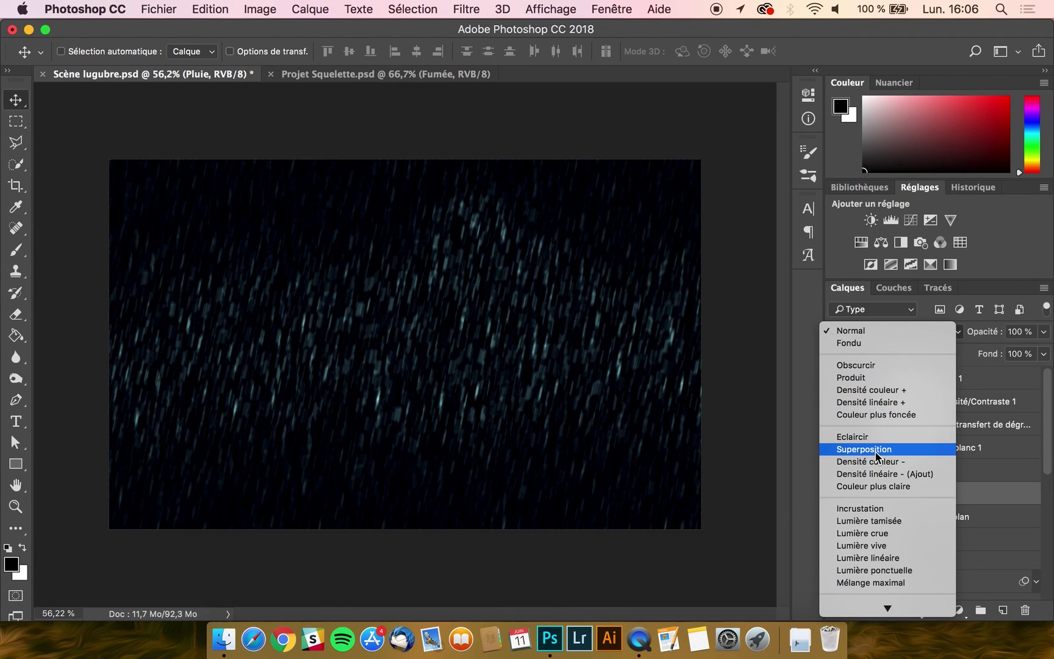
{"action": "left_click", "coordinate": [875, 451]}
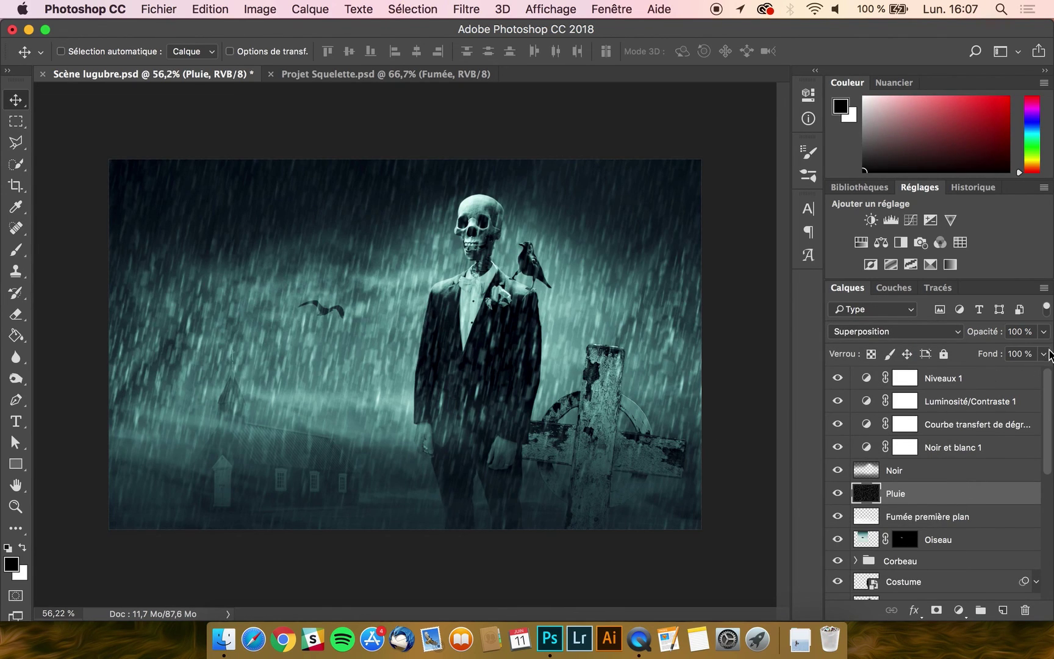
{"action": "left_click", "coordinate": [1043, 332]}
{"action": "left_click_drag", "start_coordinate": [1042, 352], "coordinate": [1014, 358]}
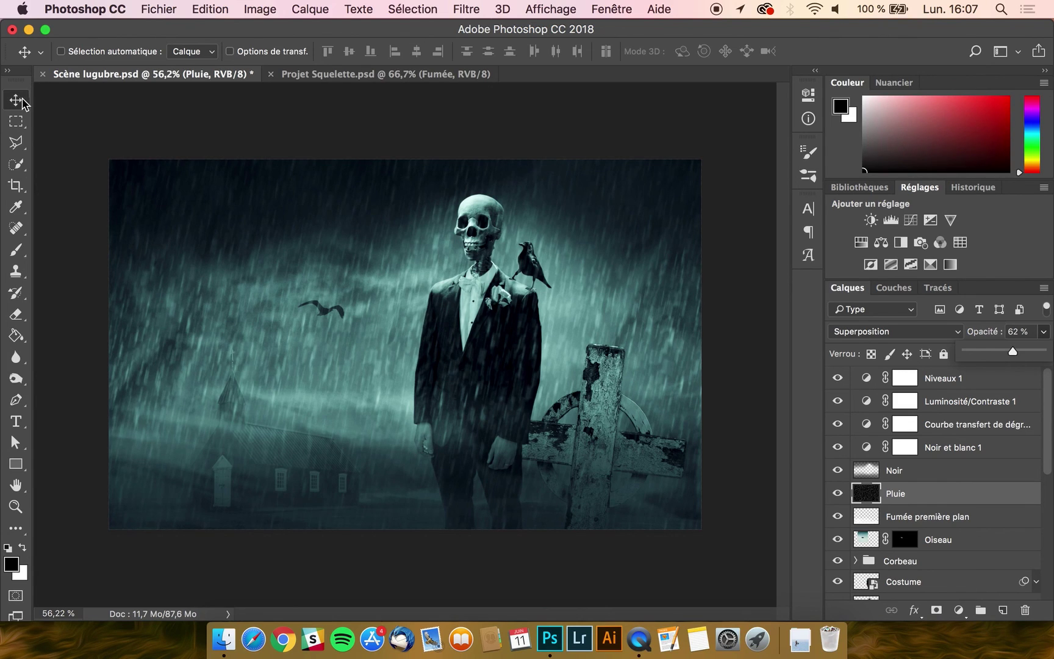
{"action": "scroll", "coordinate": [329, 324], "scroll_direction": "up", "scroll_amount": 3}
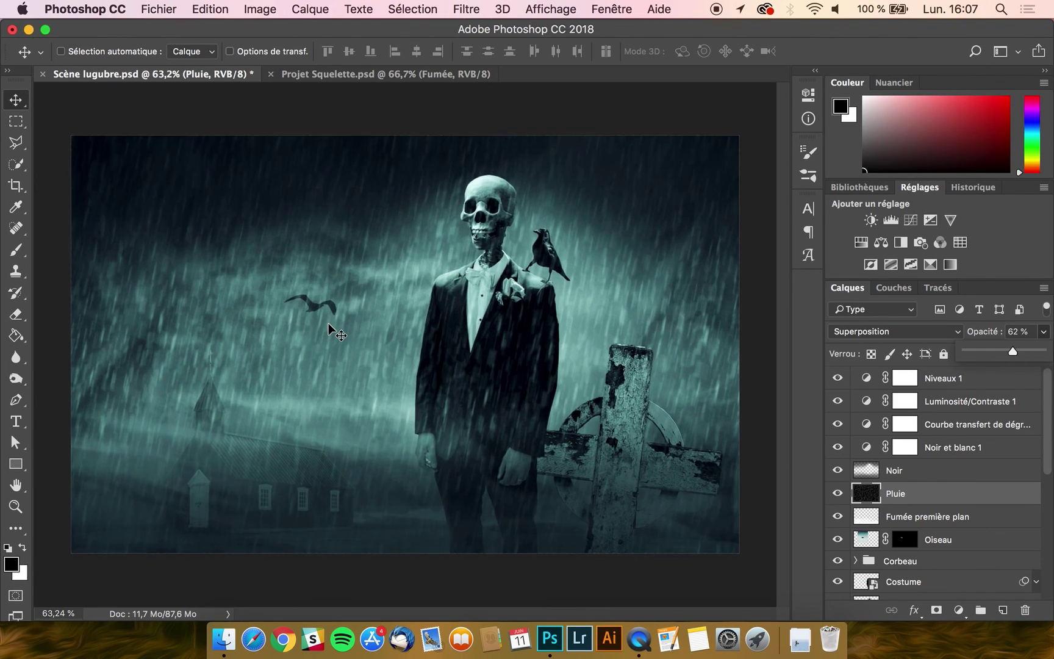